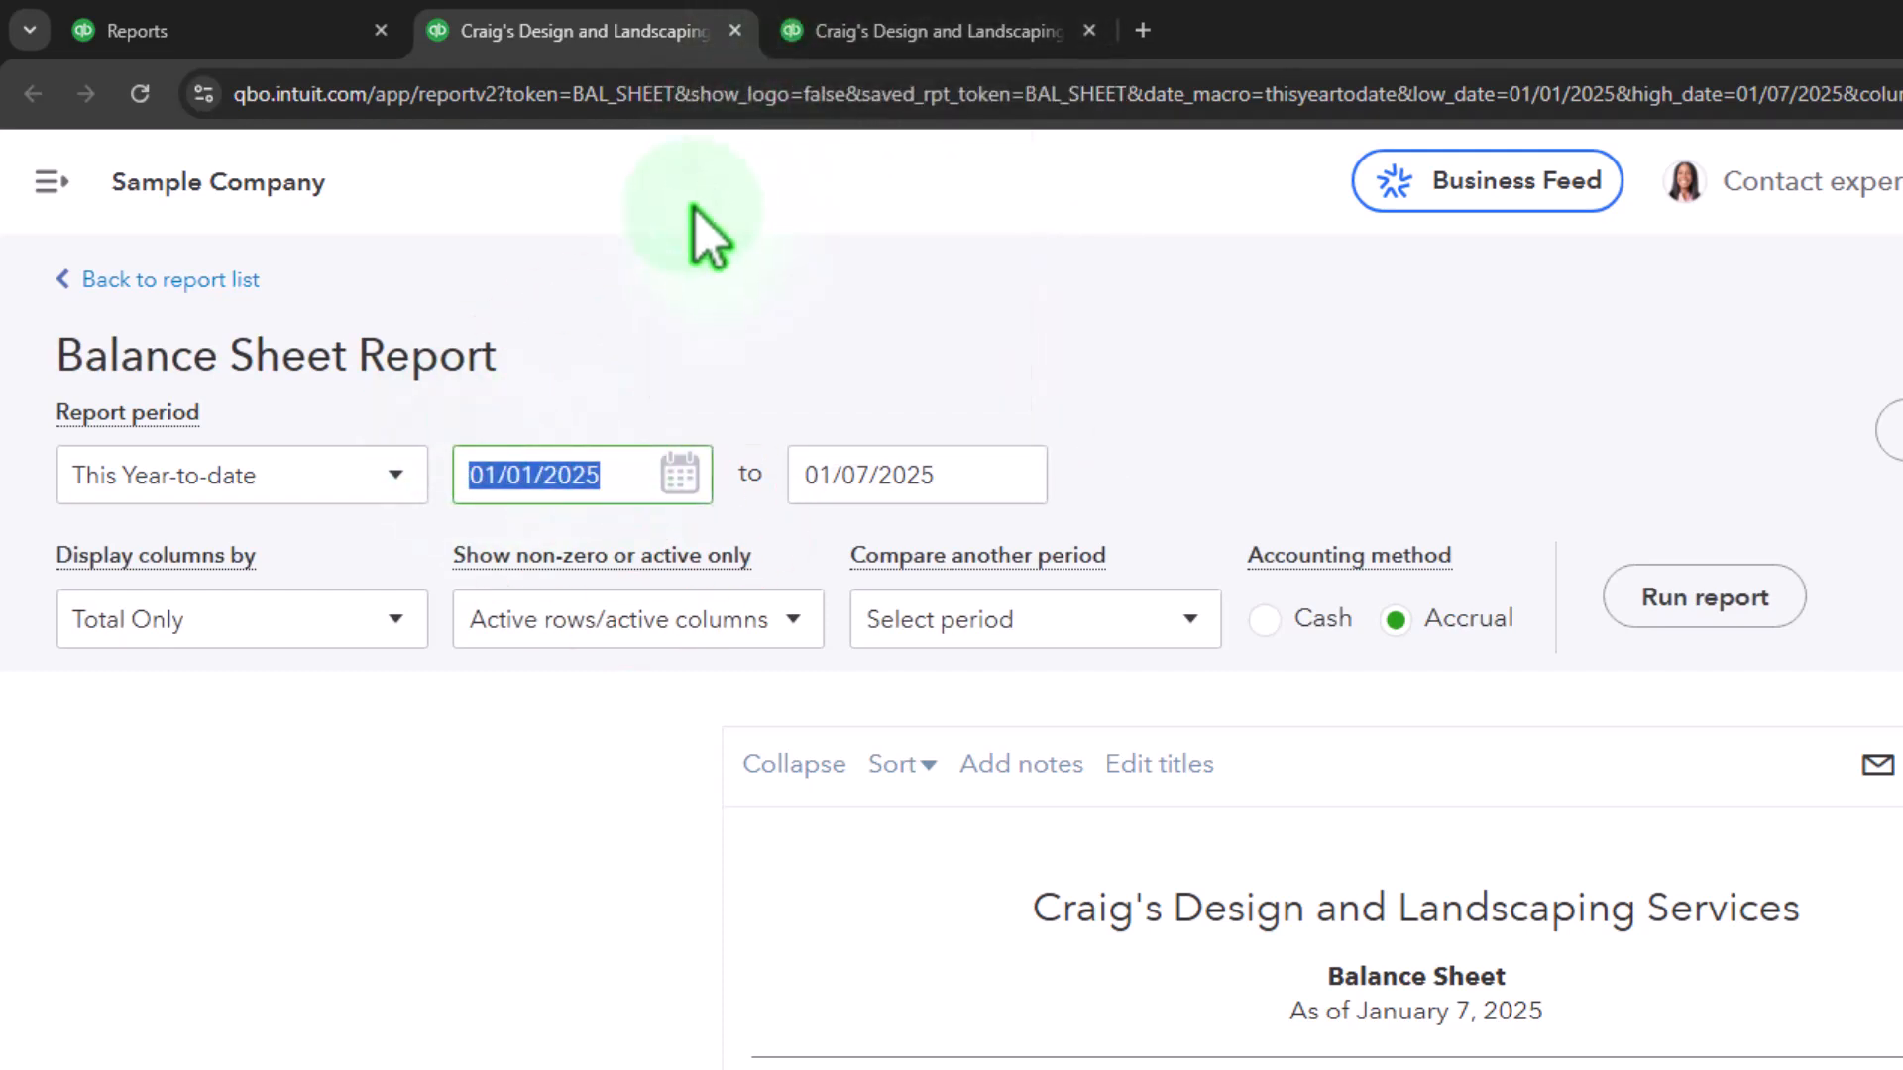
- Run the Balance Sheet report for 01/01/2024 to 12/31/2025 with columns displayed by Years
type("010124")
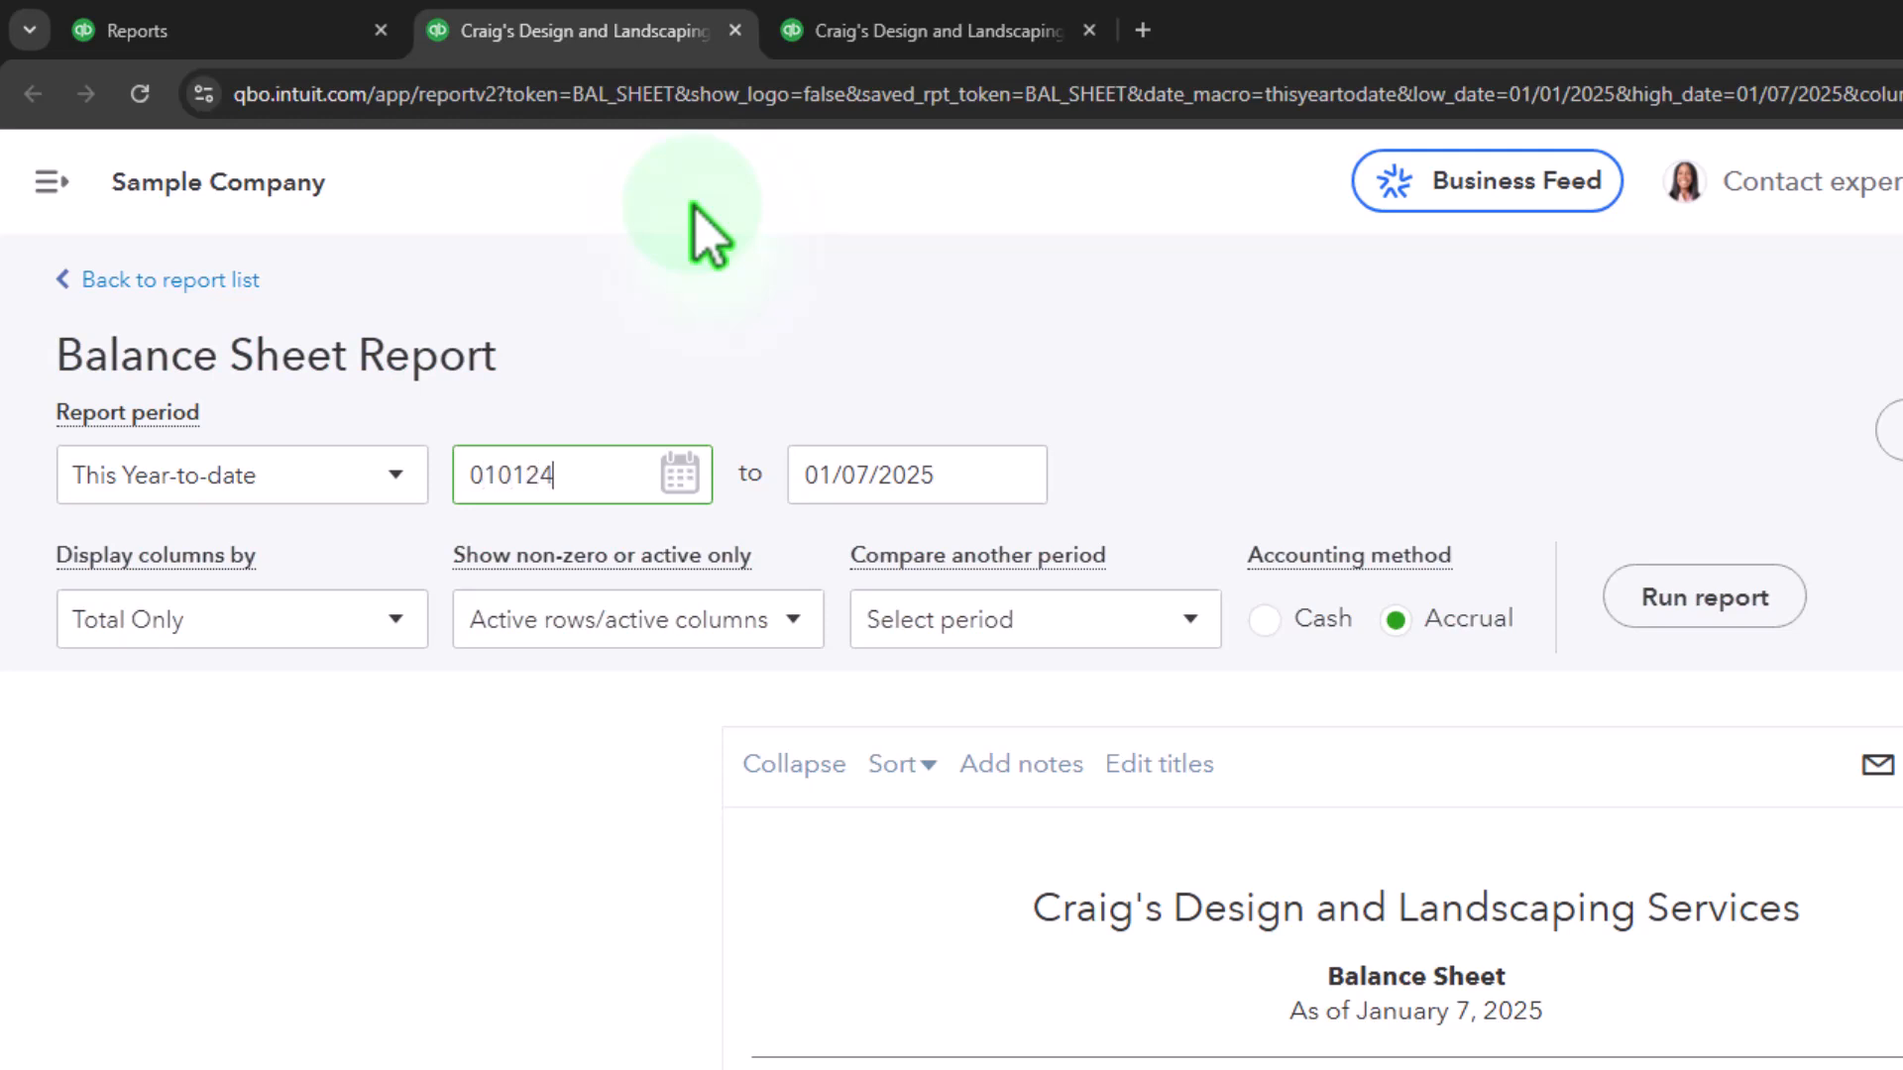
key("Tab")
type("123125")
key("Tab")
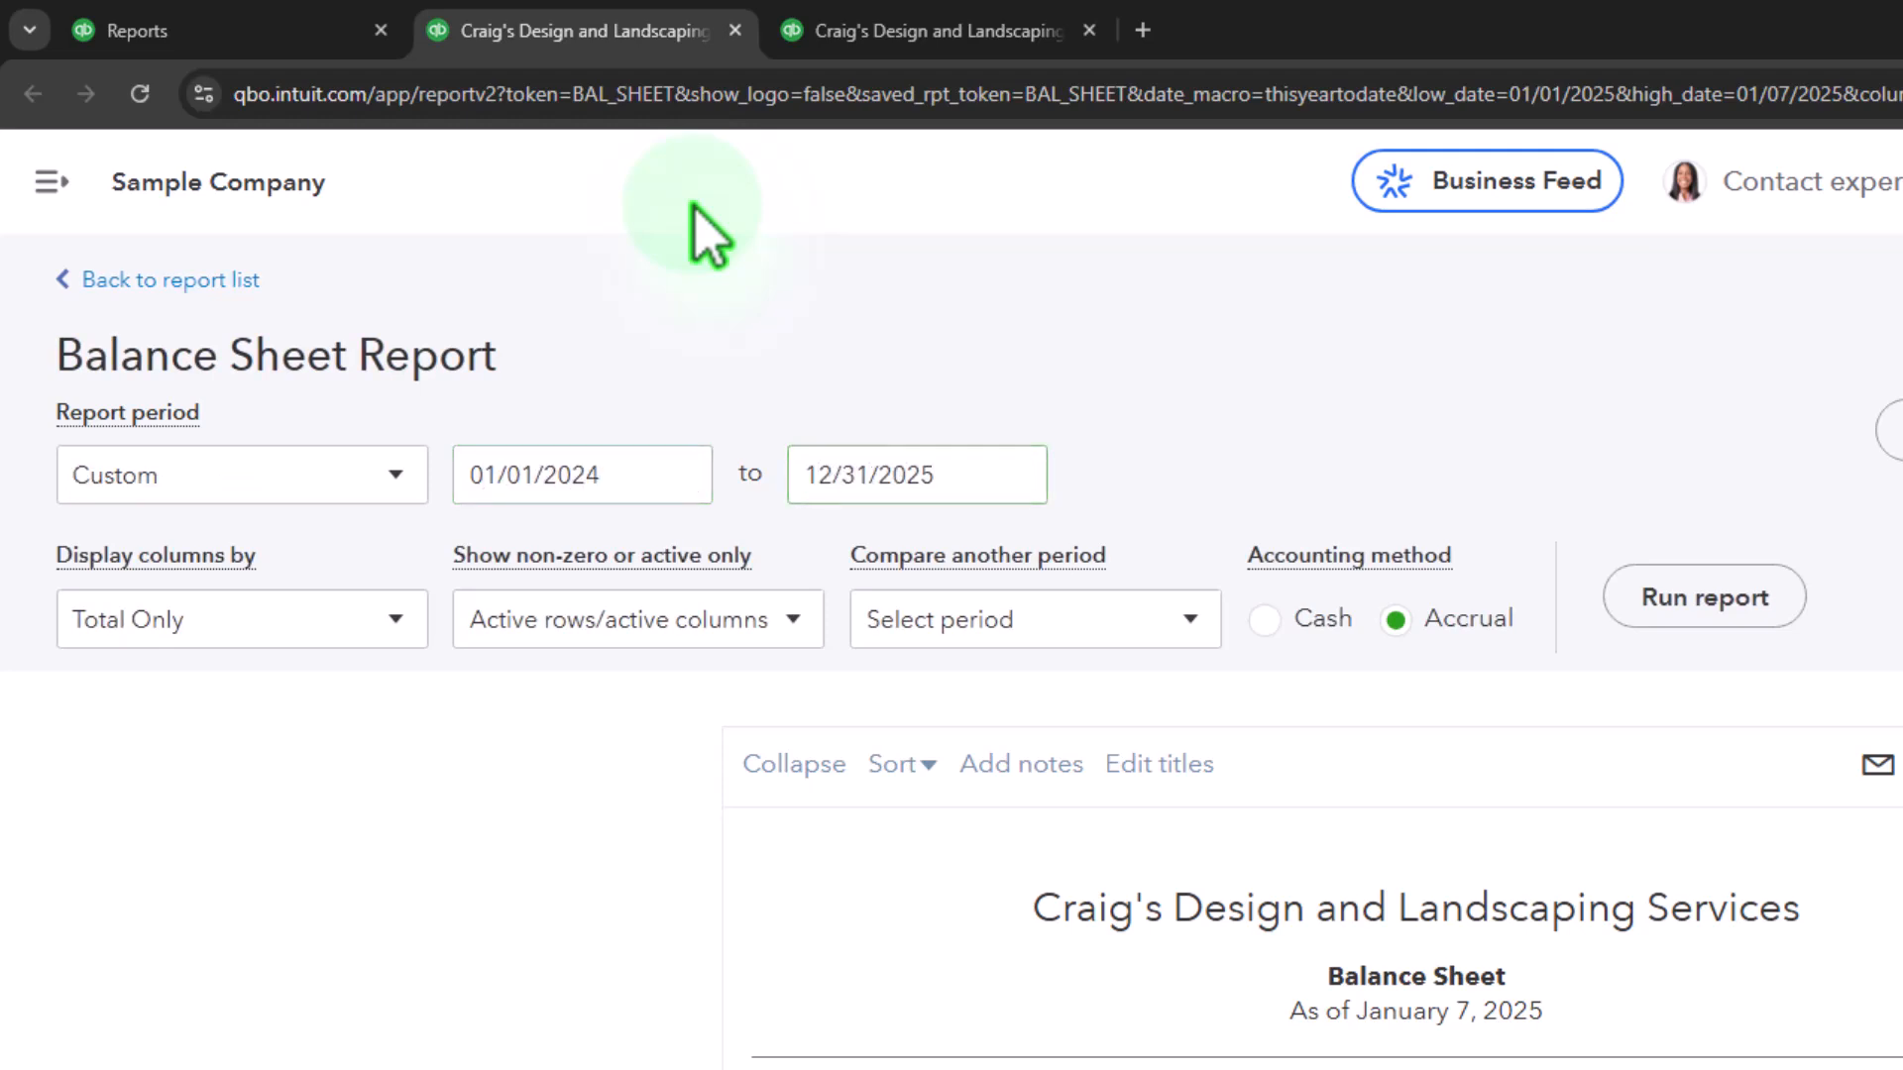
left_click(337, 622)
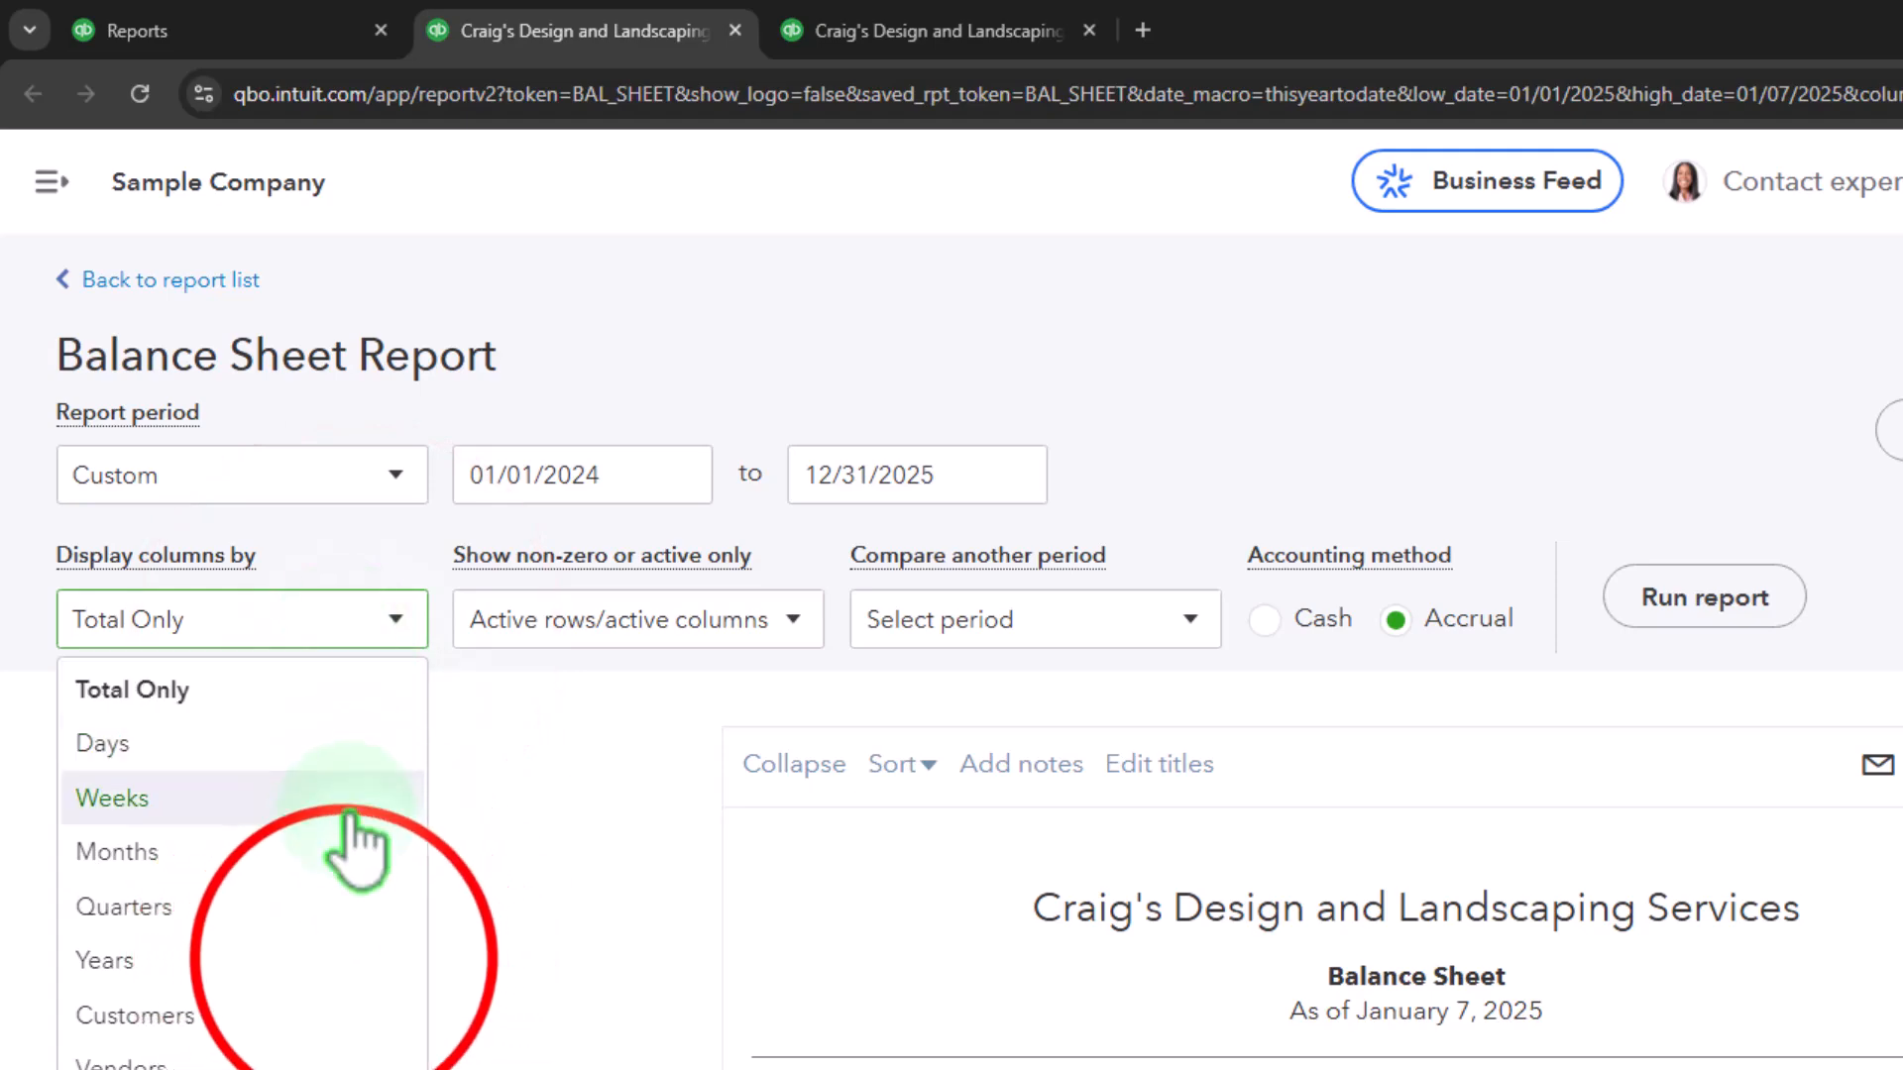
left_click(342, 961)
left_click(1705, 598)
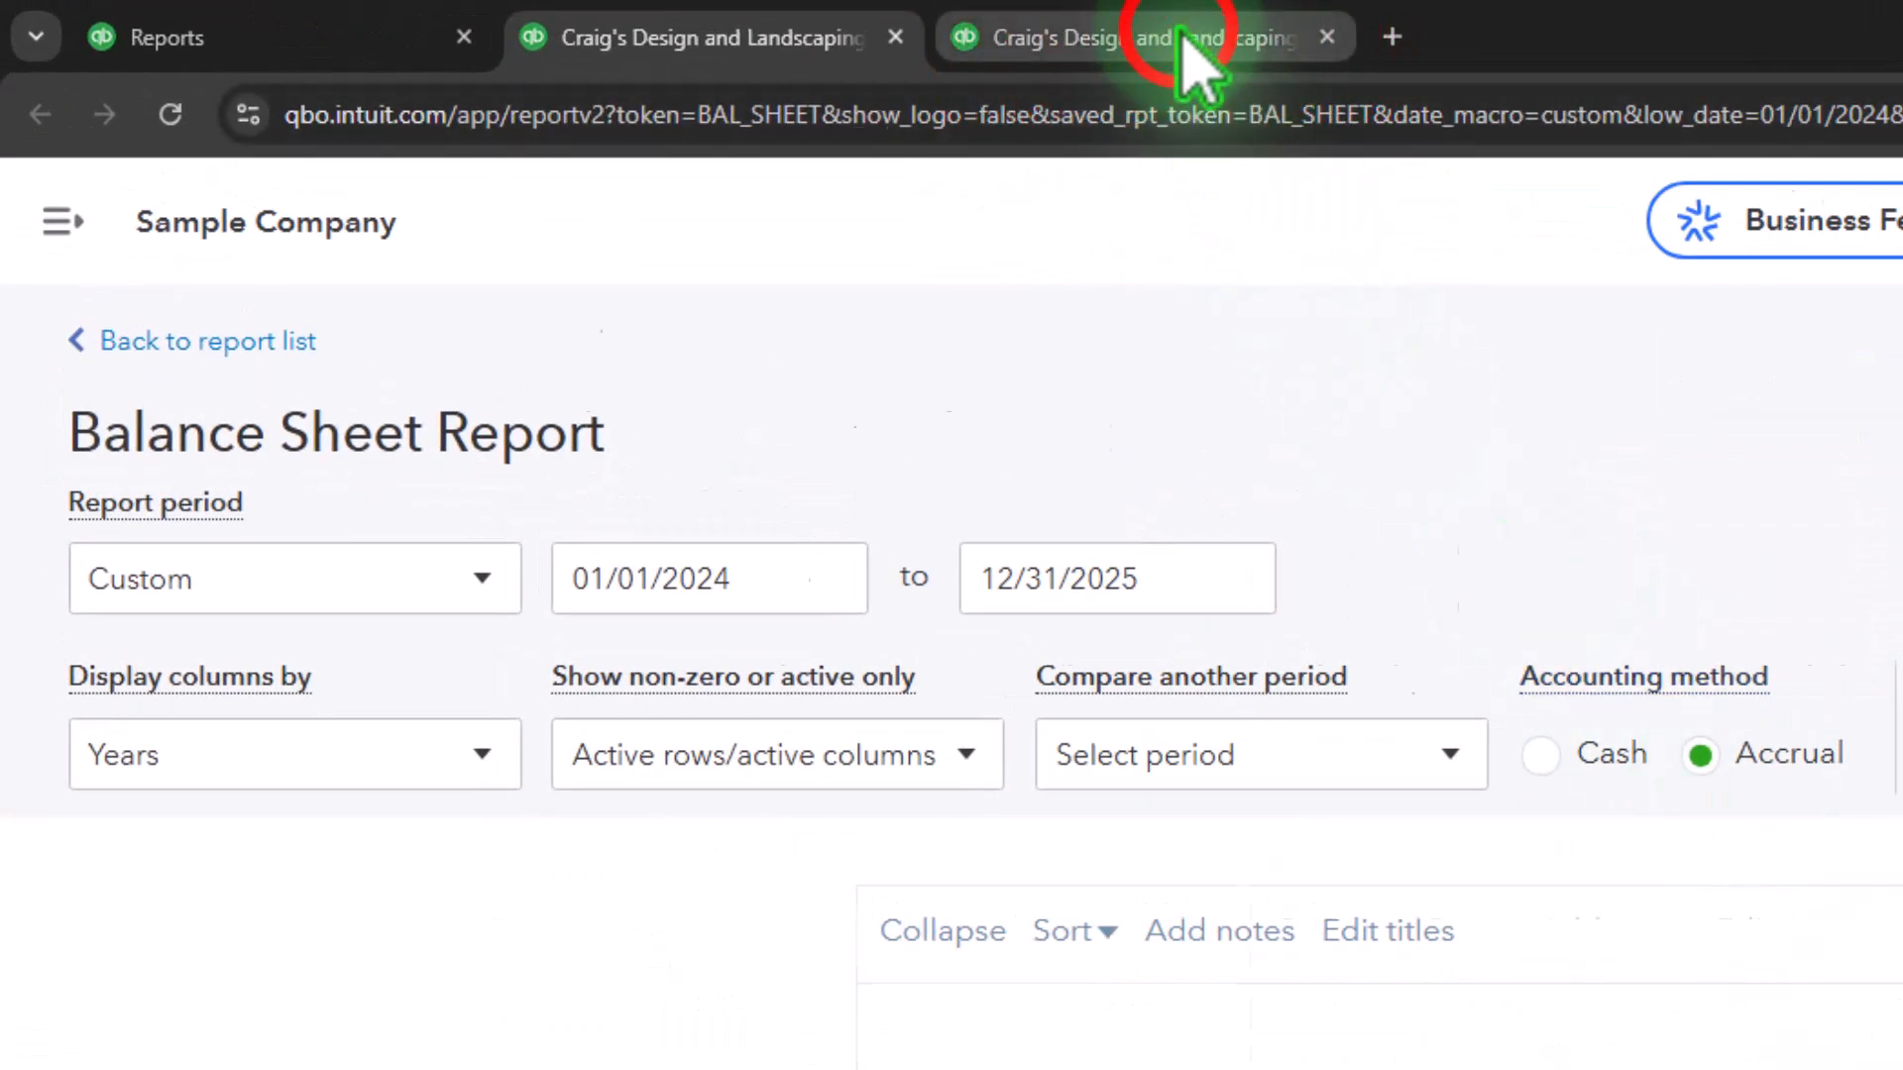
- Run the Profit and Loss report for 01/01/2024 to 12/31/2025 with columns displayed by Years, and review its income and expense lines
left_click(1181, 42)
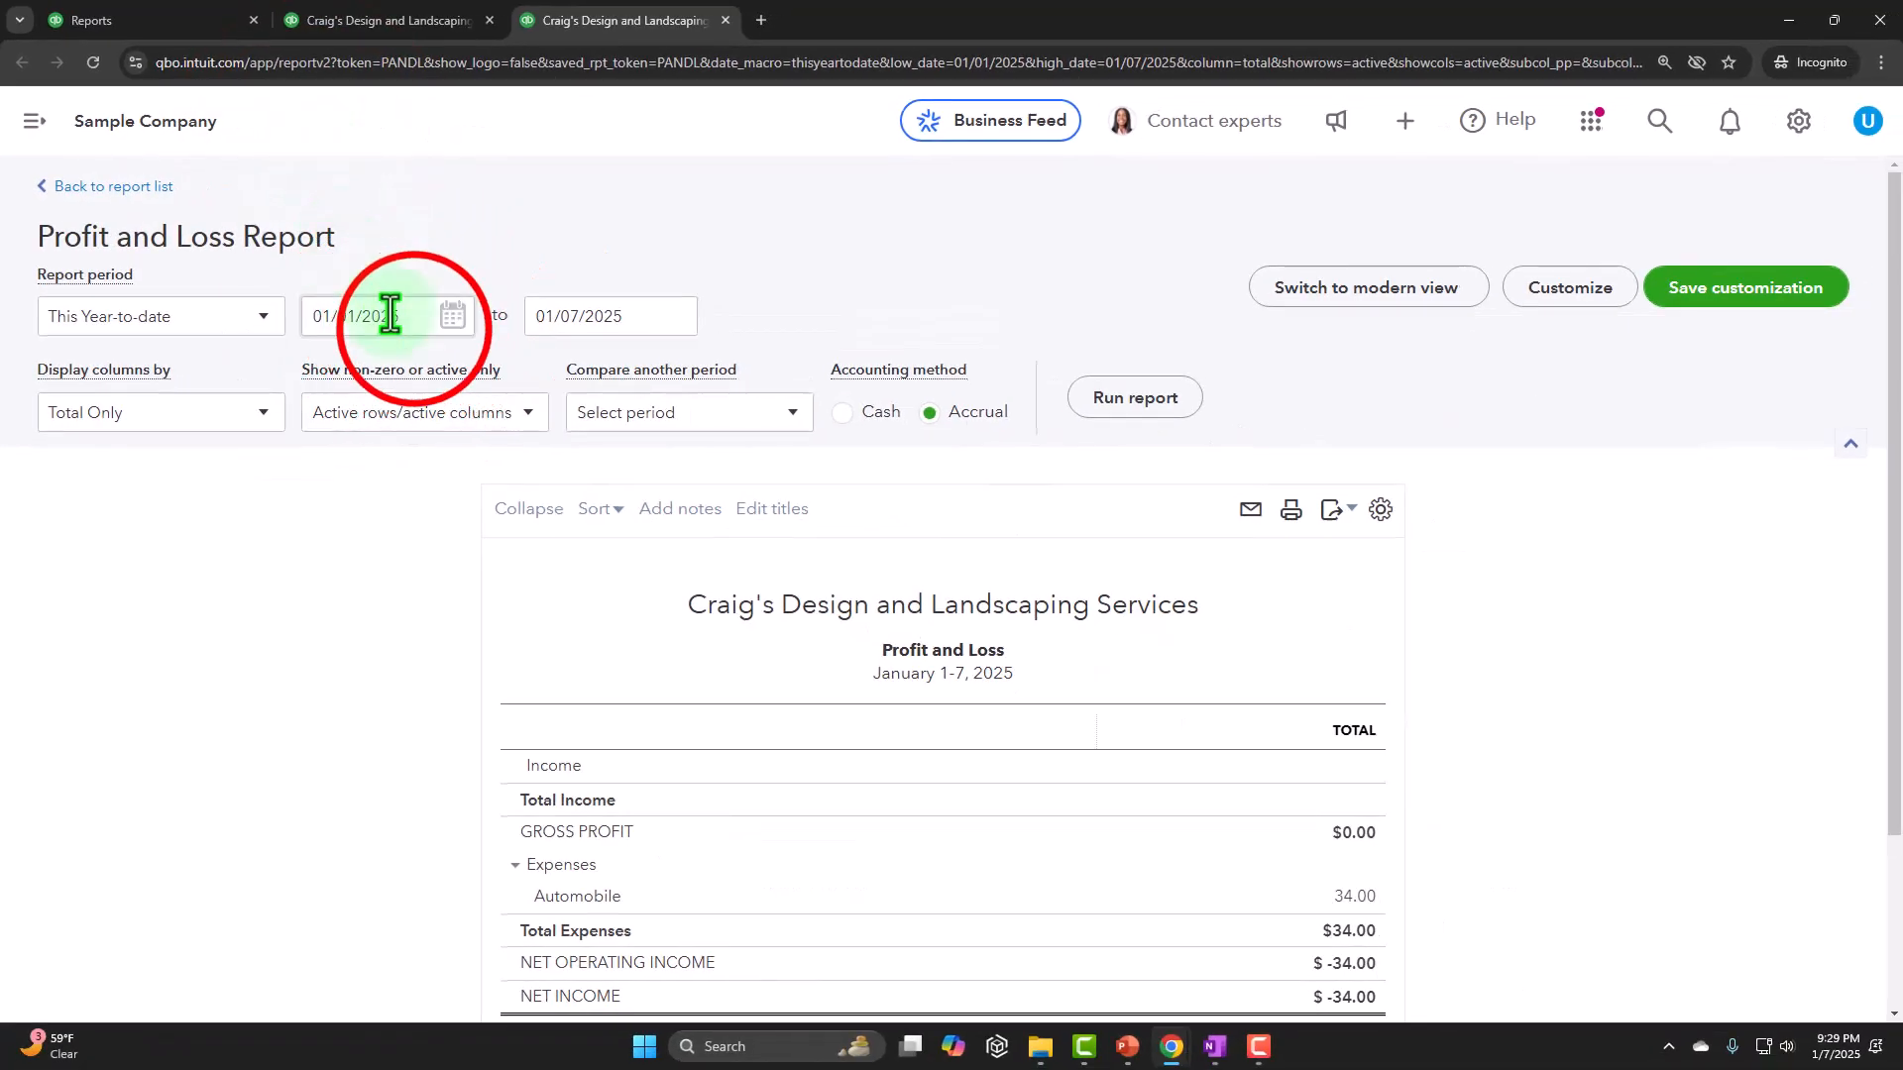
left_click(387, 313)
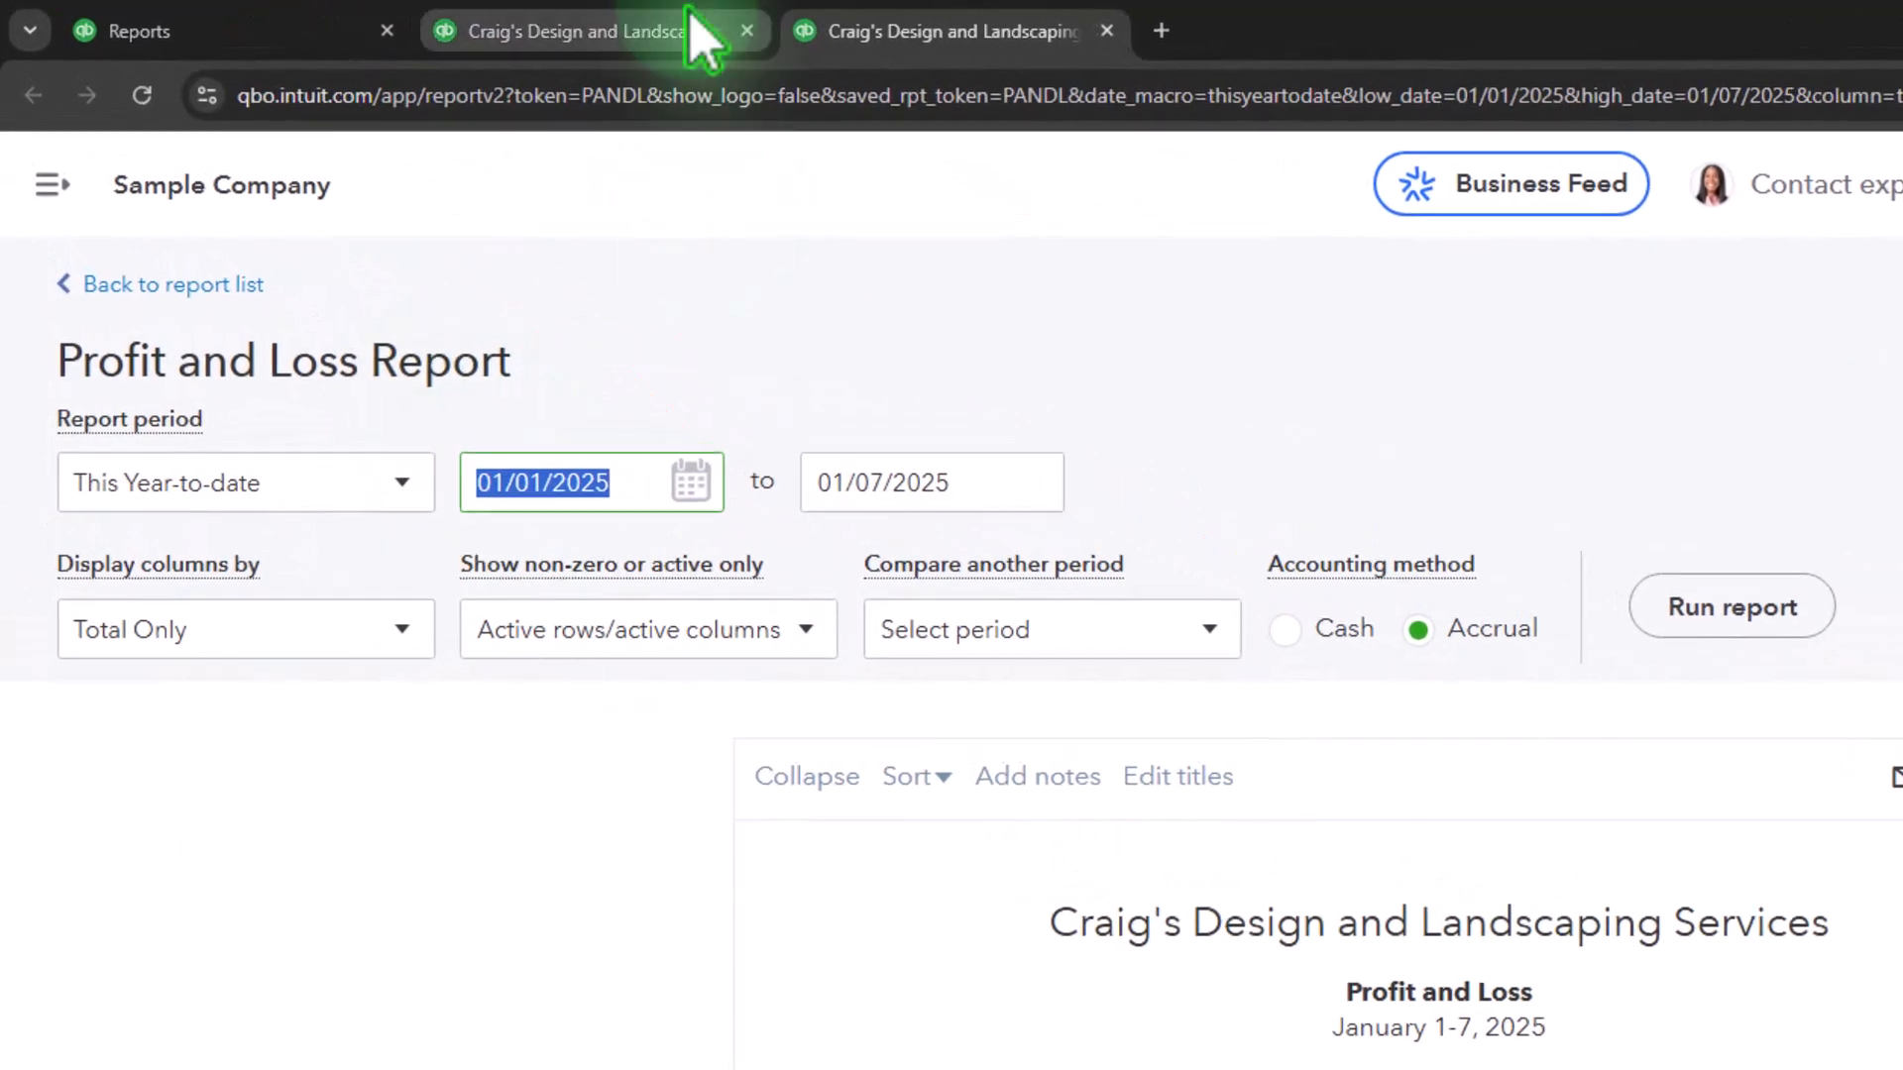
type("01012024")
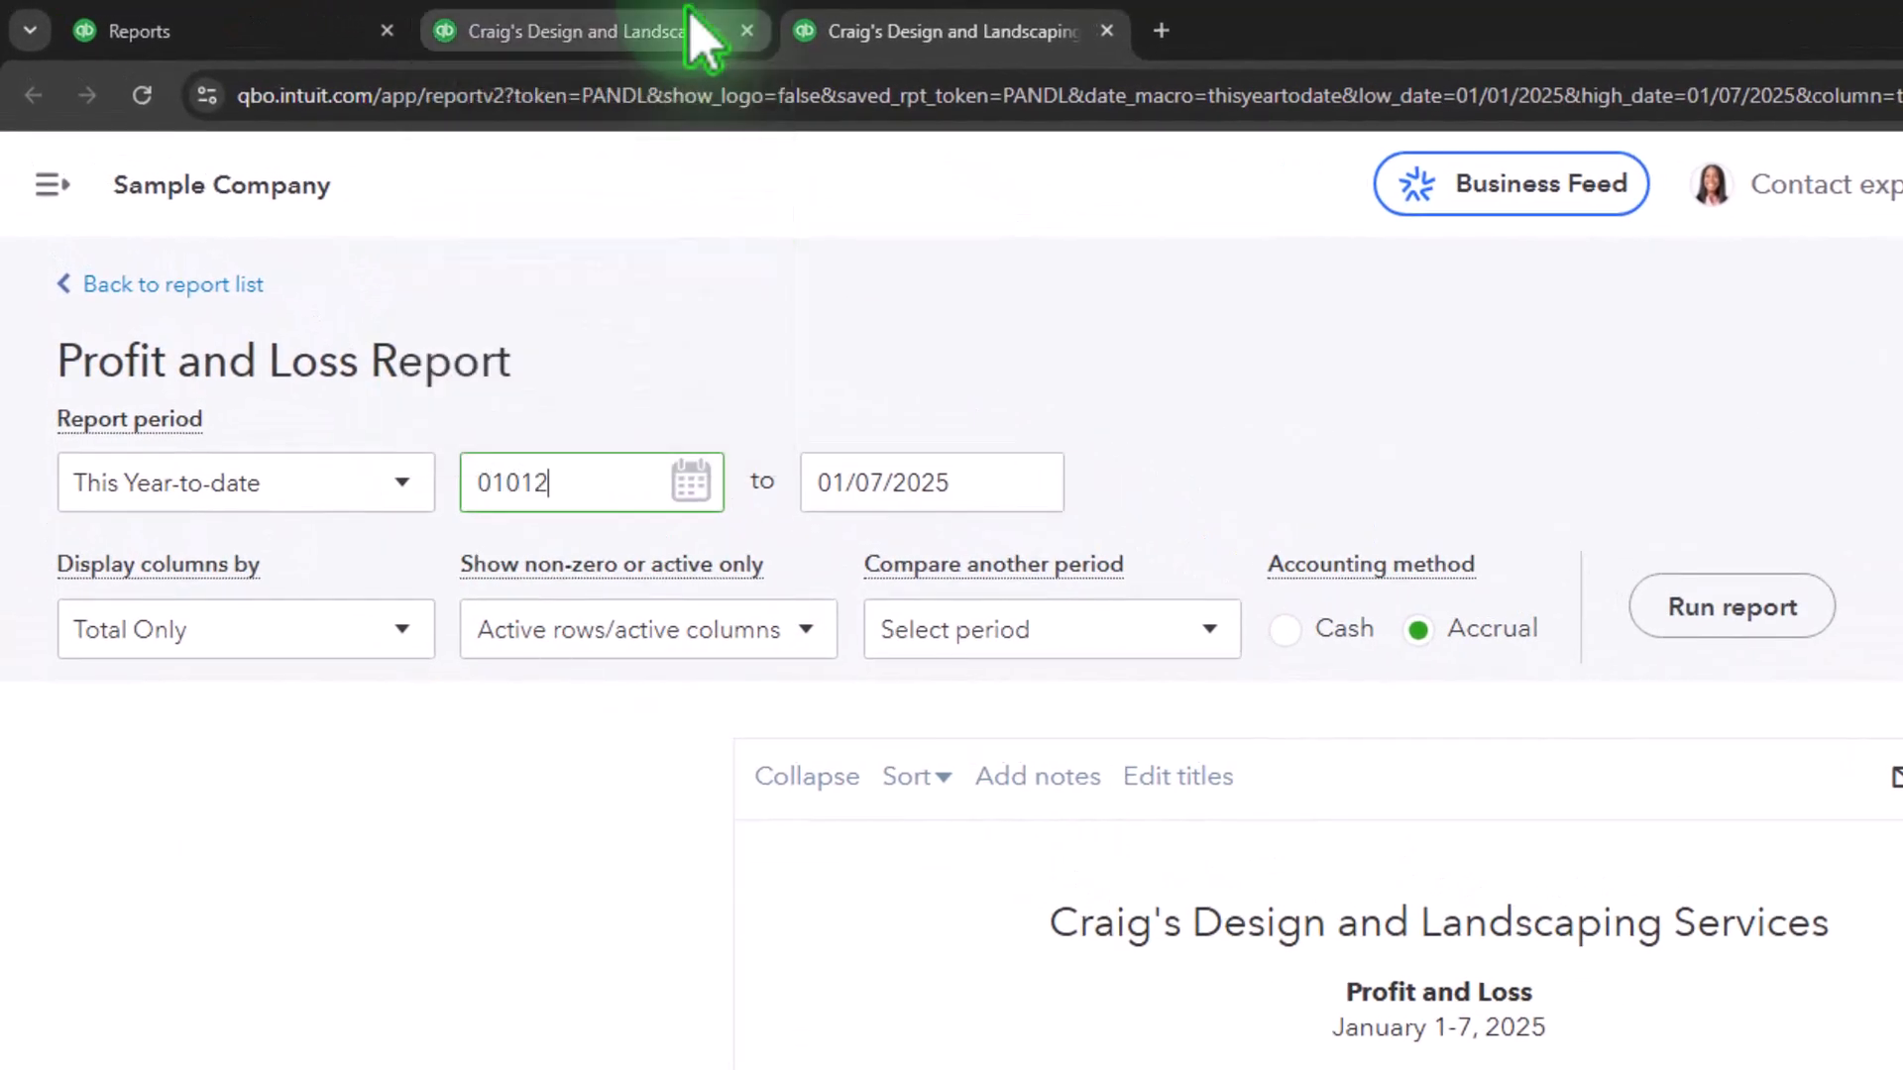
key("Tab")
type("123125")
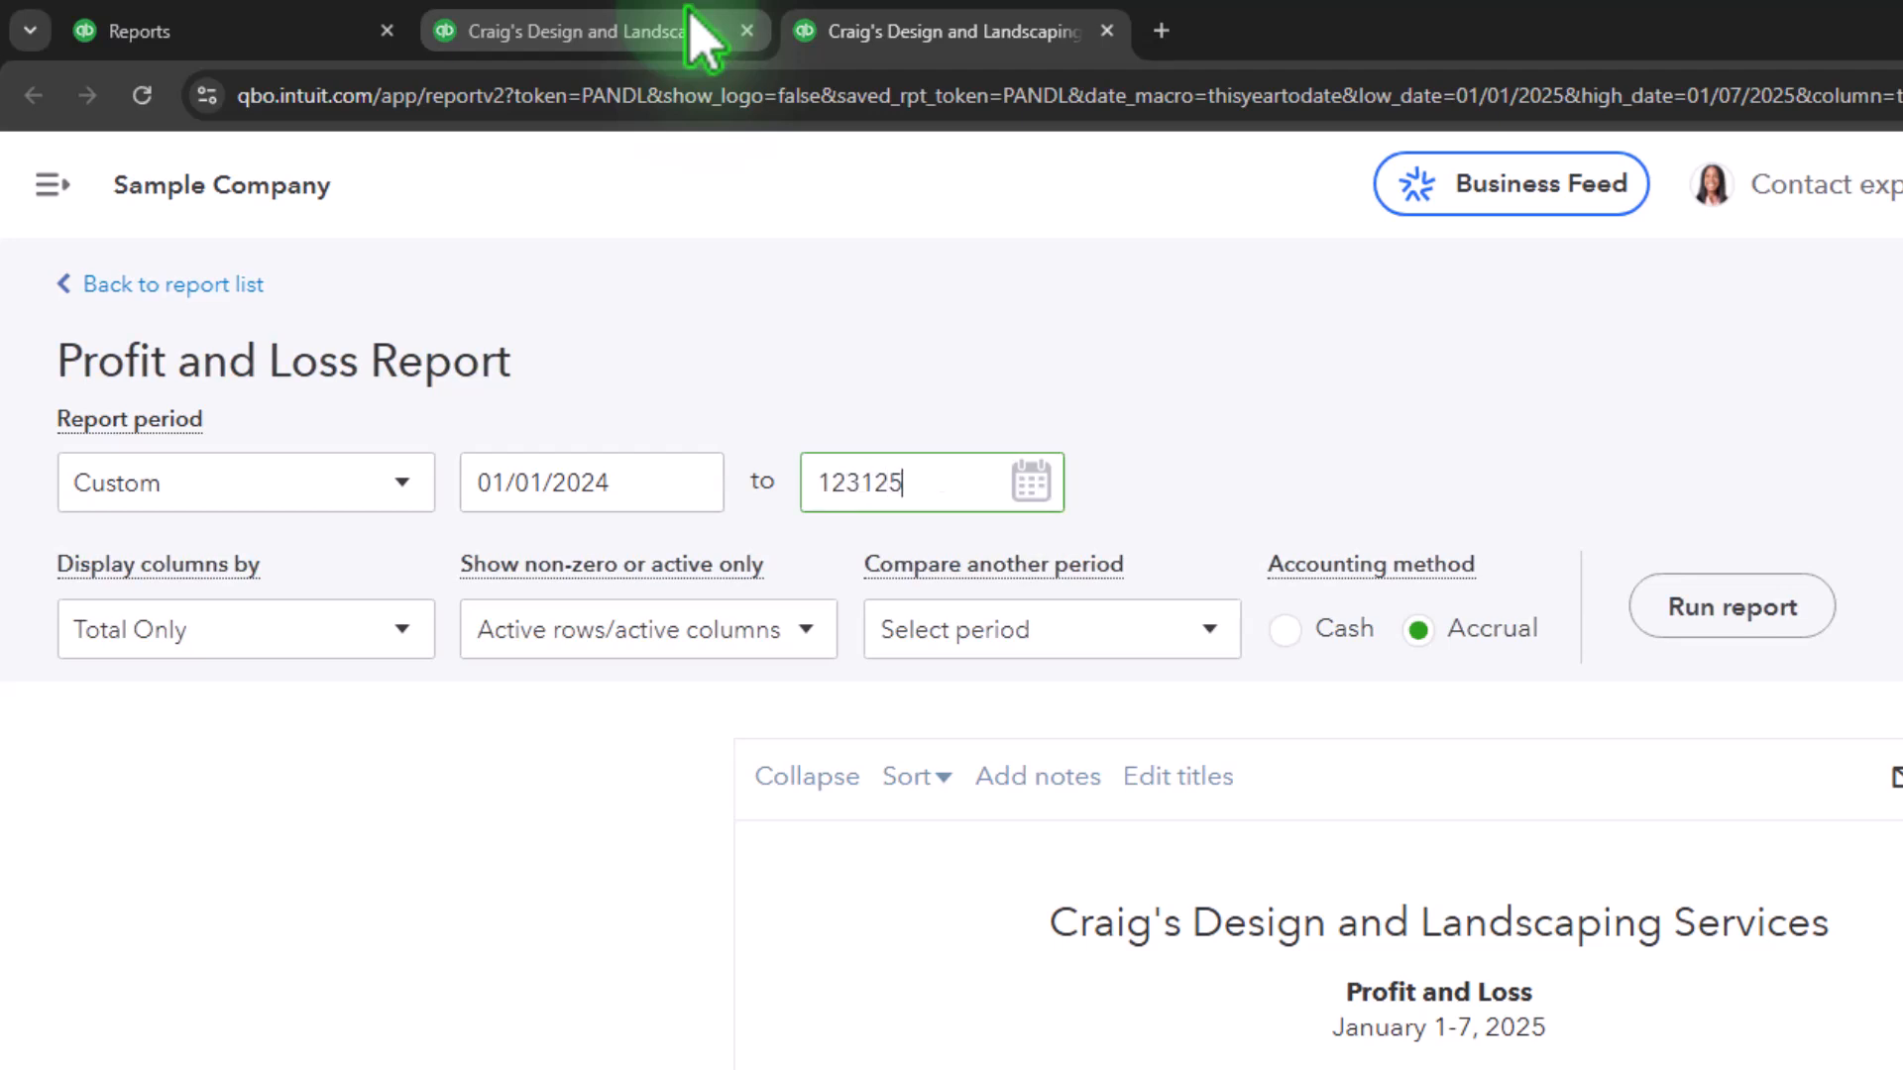
key("Tab")
left_click(396, 644)
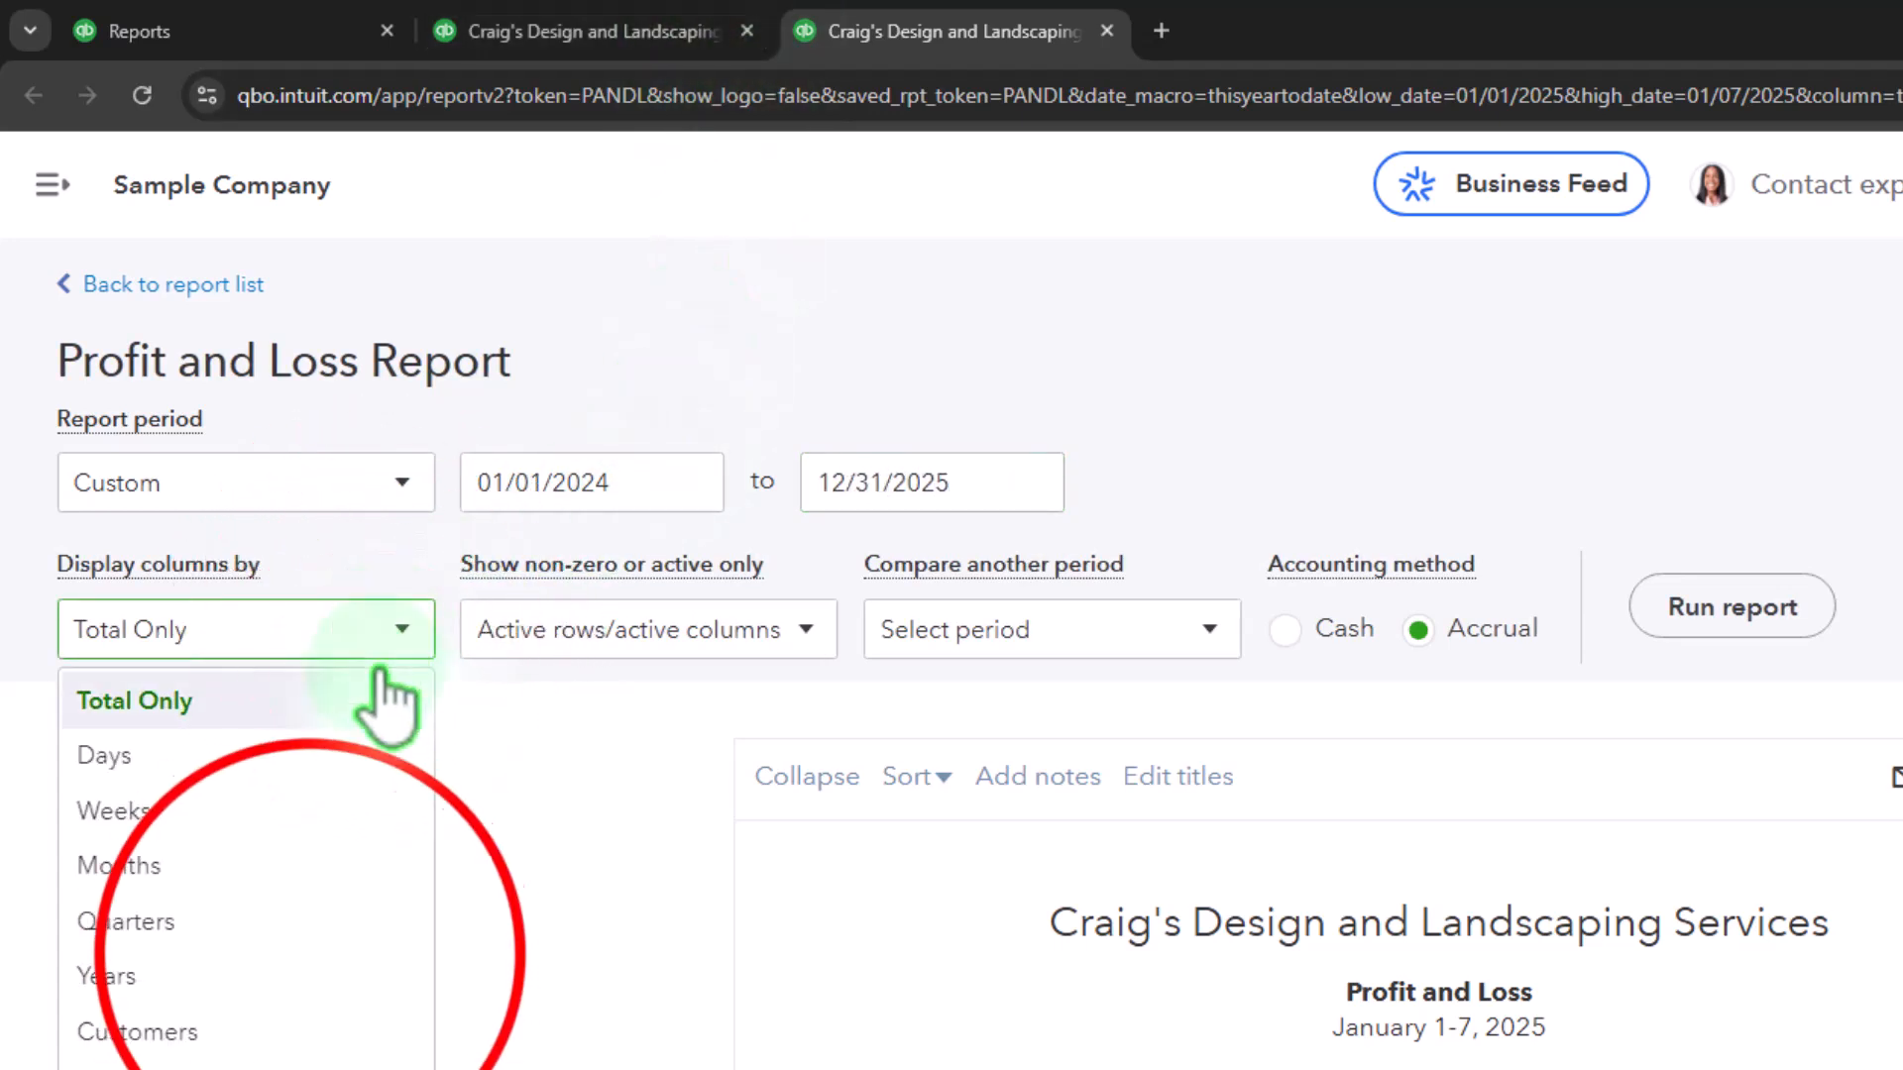
left_click(316, 976)
left_click(1732, 606)
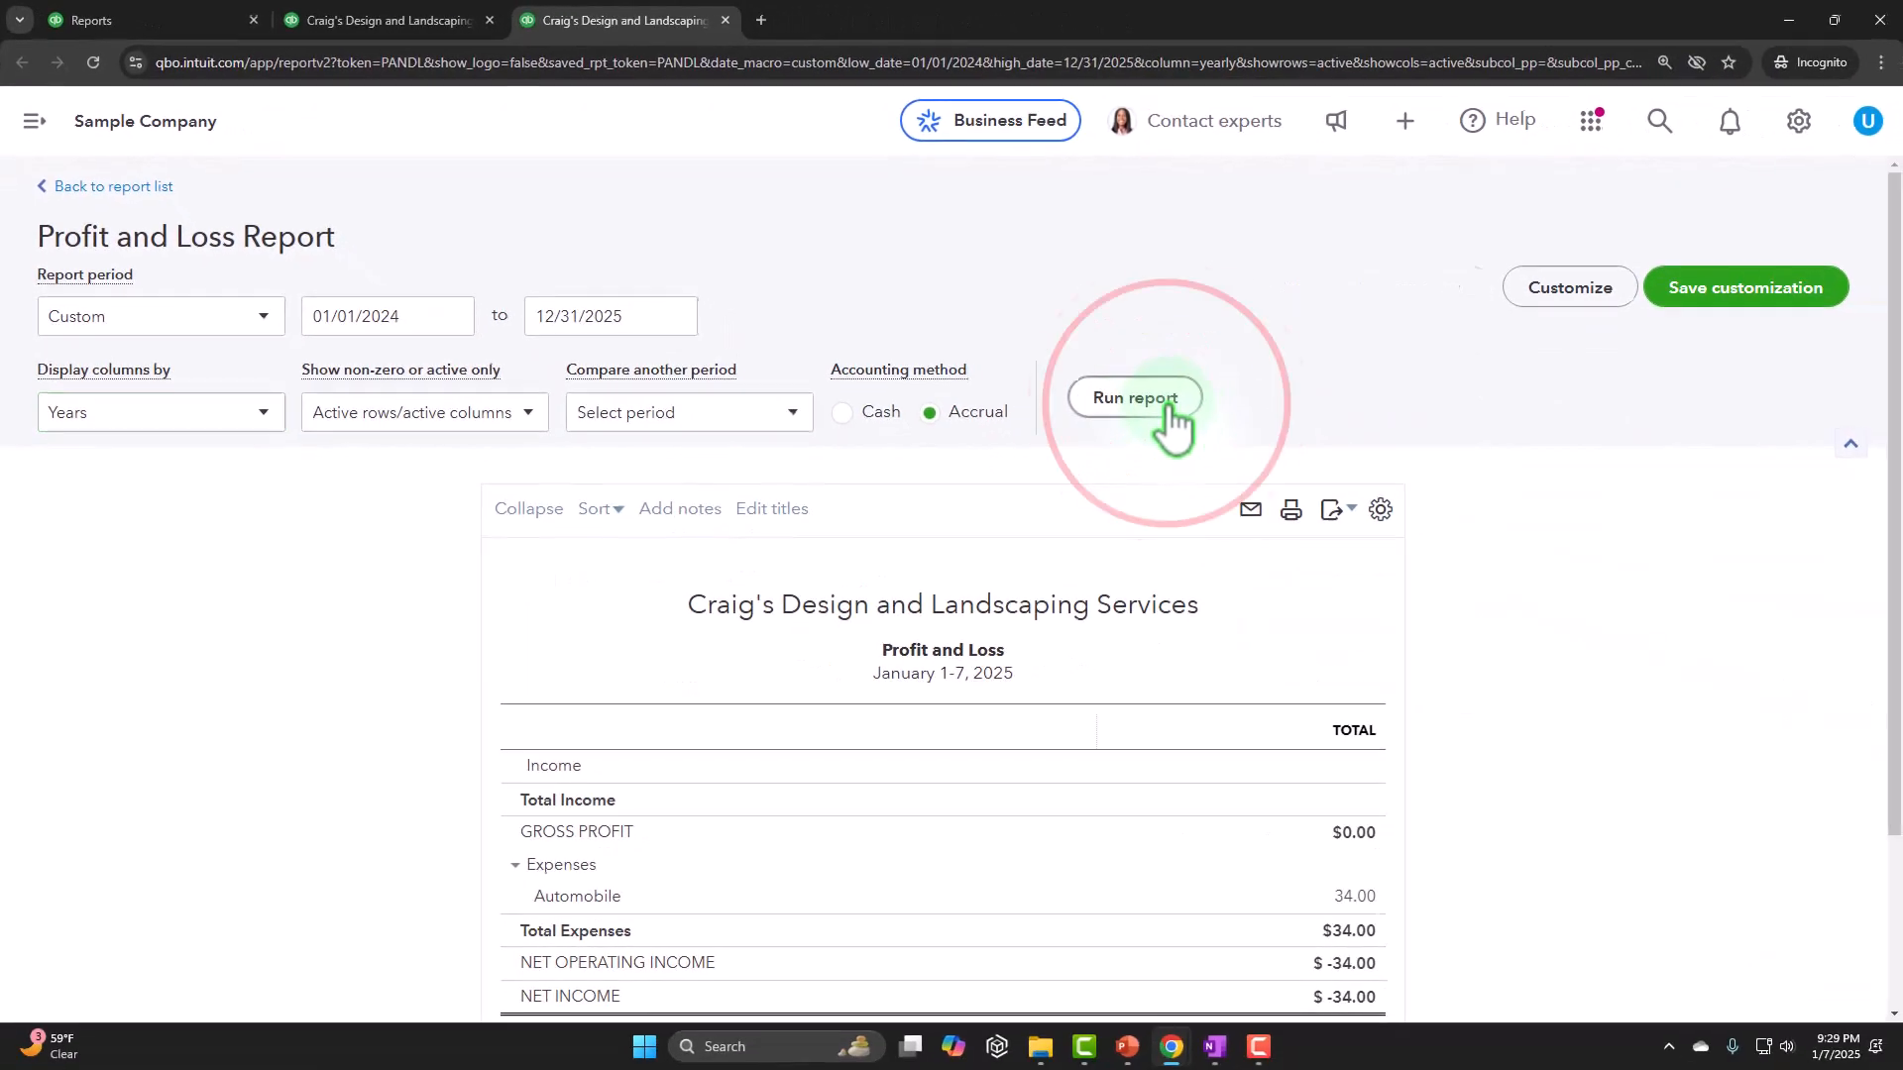
scroll(1378, 337, "down", 10)
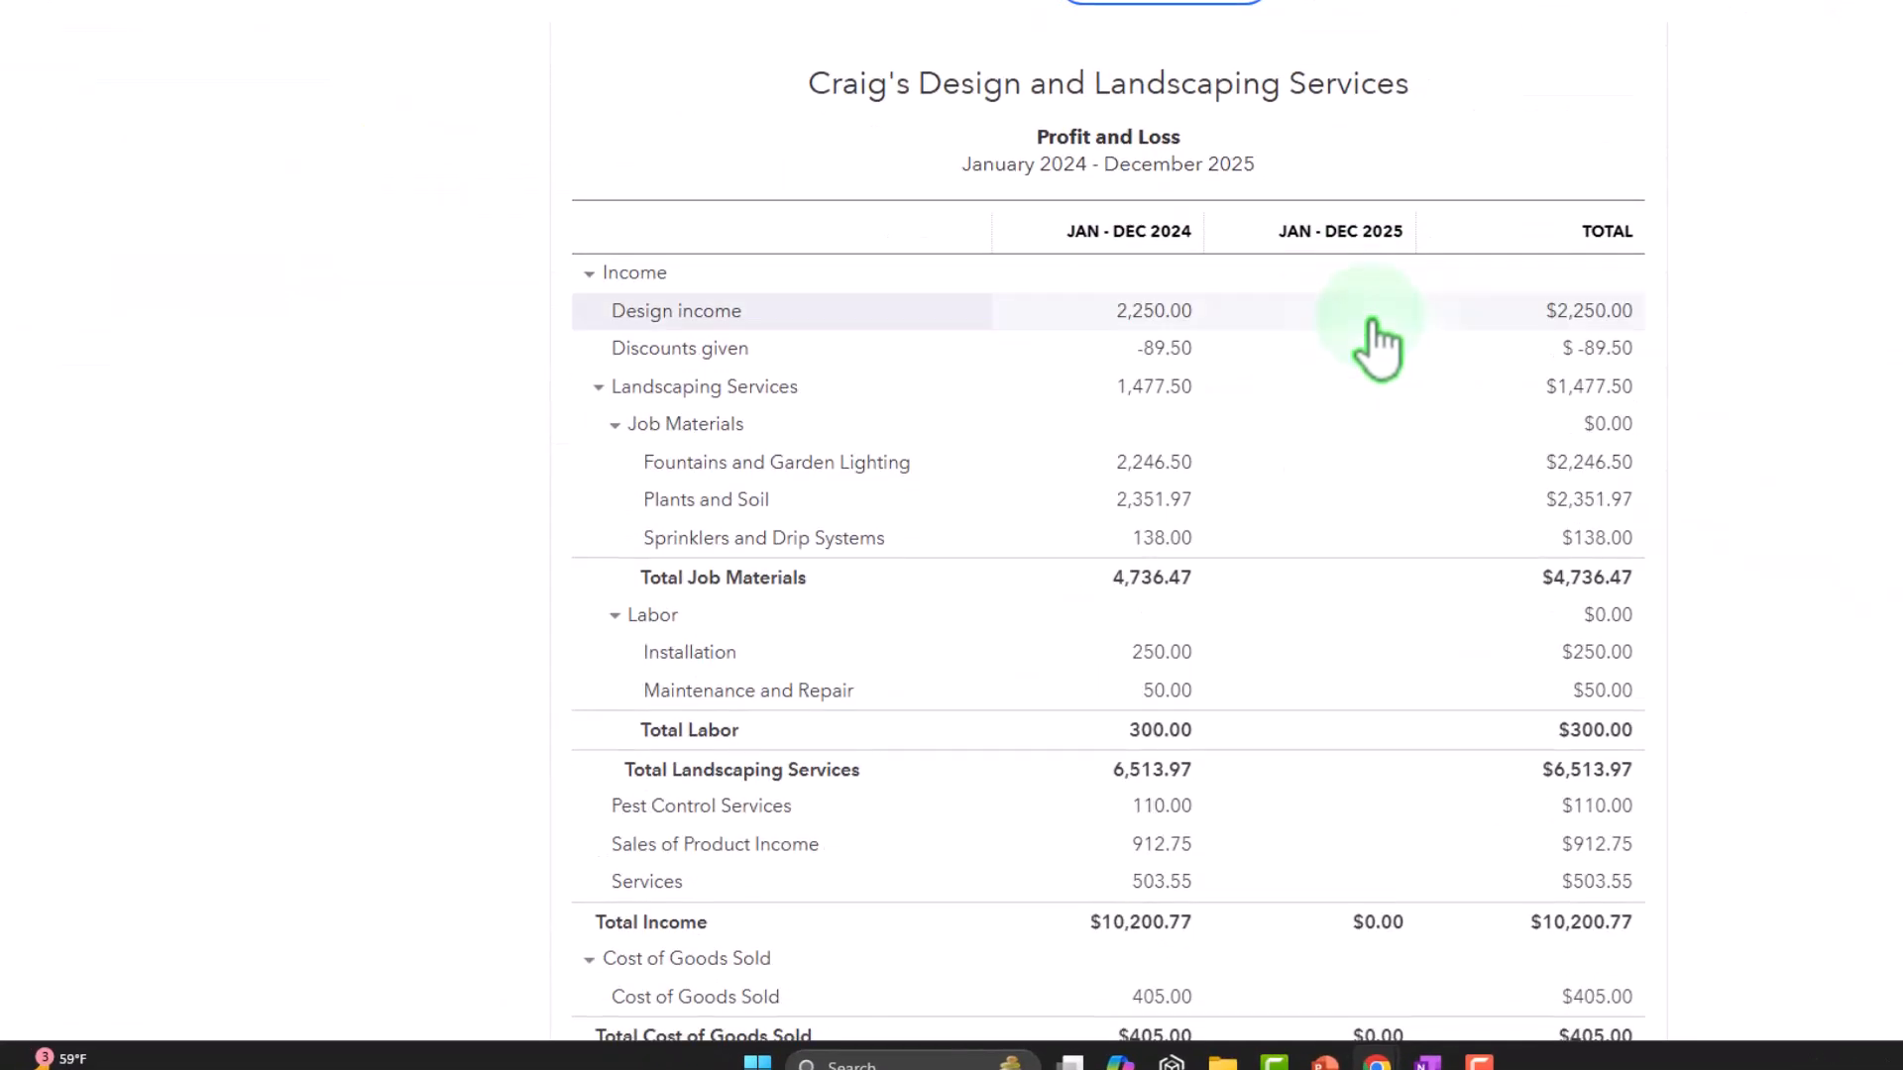
scroll(1373, 342, "down", 4)
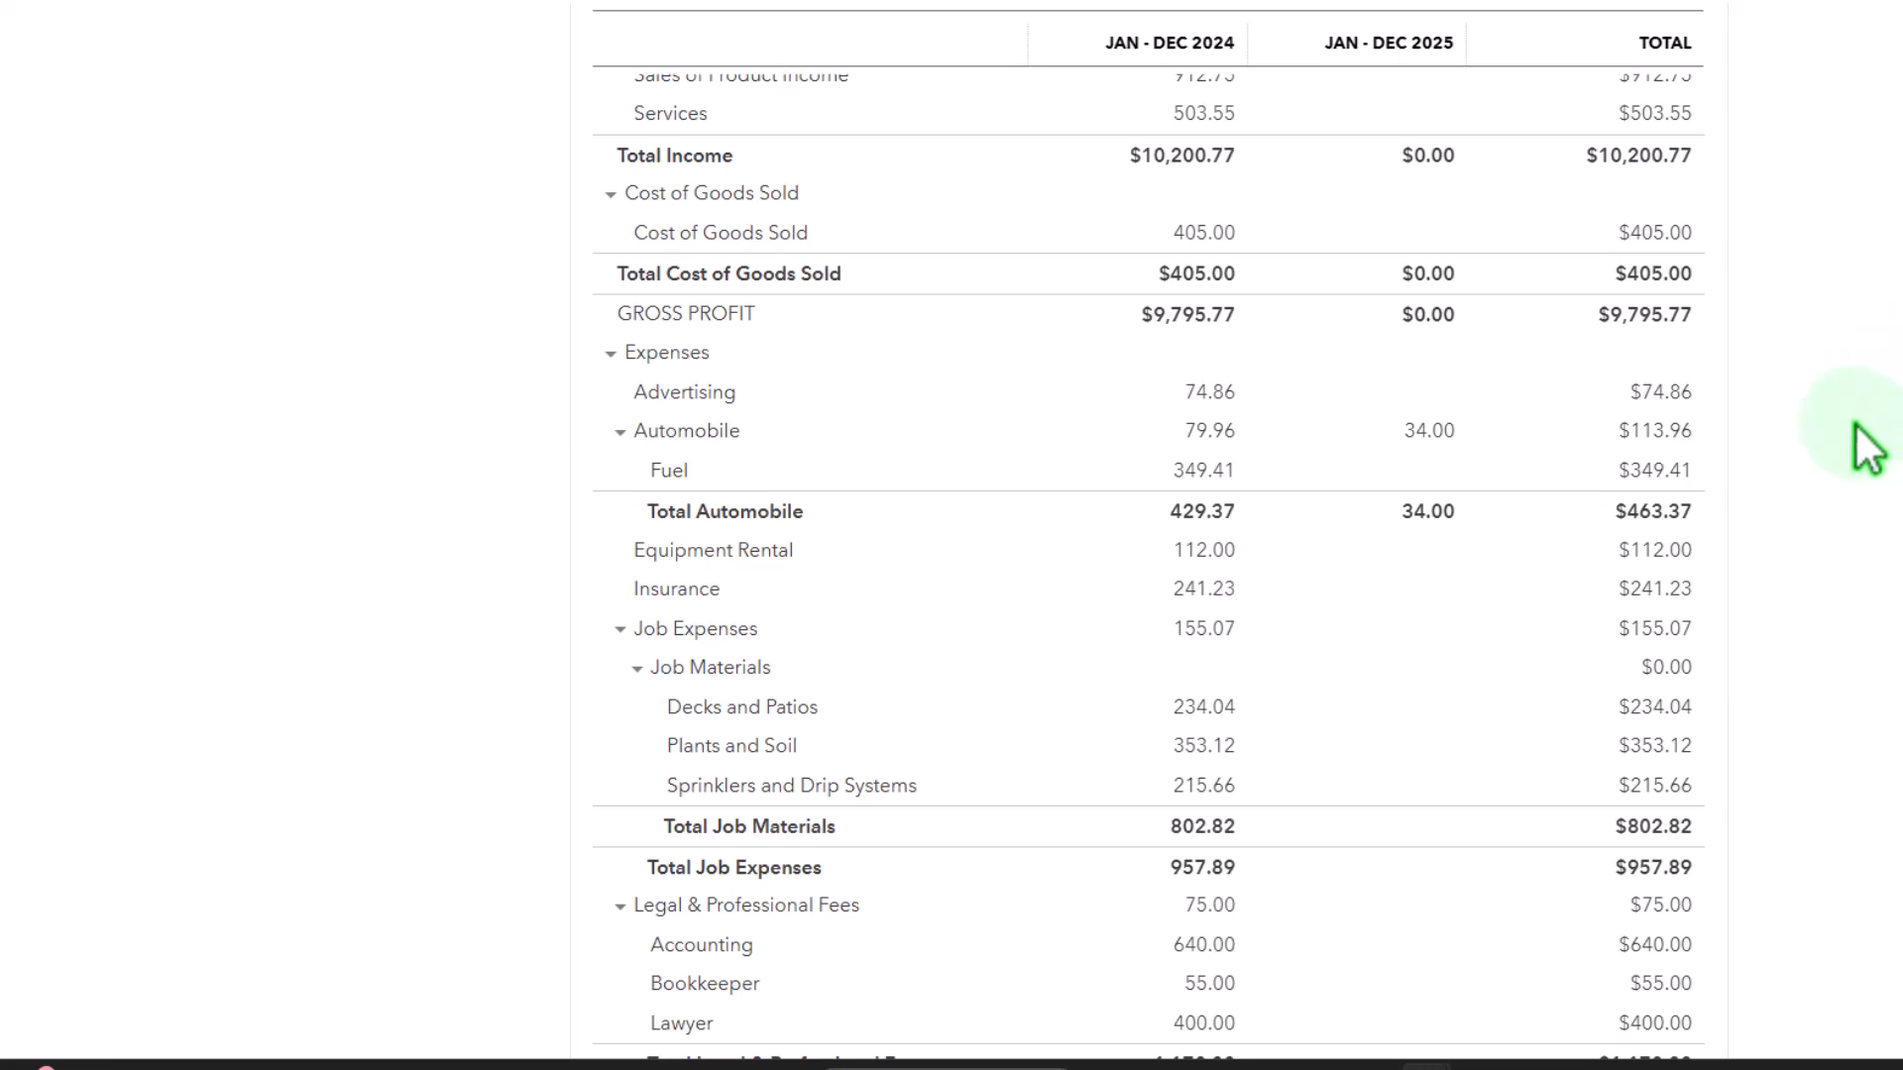
scroll(1868, 446, "up", 15)
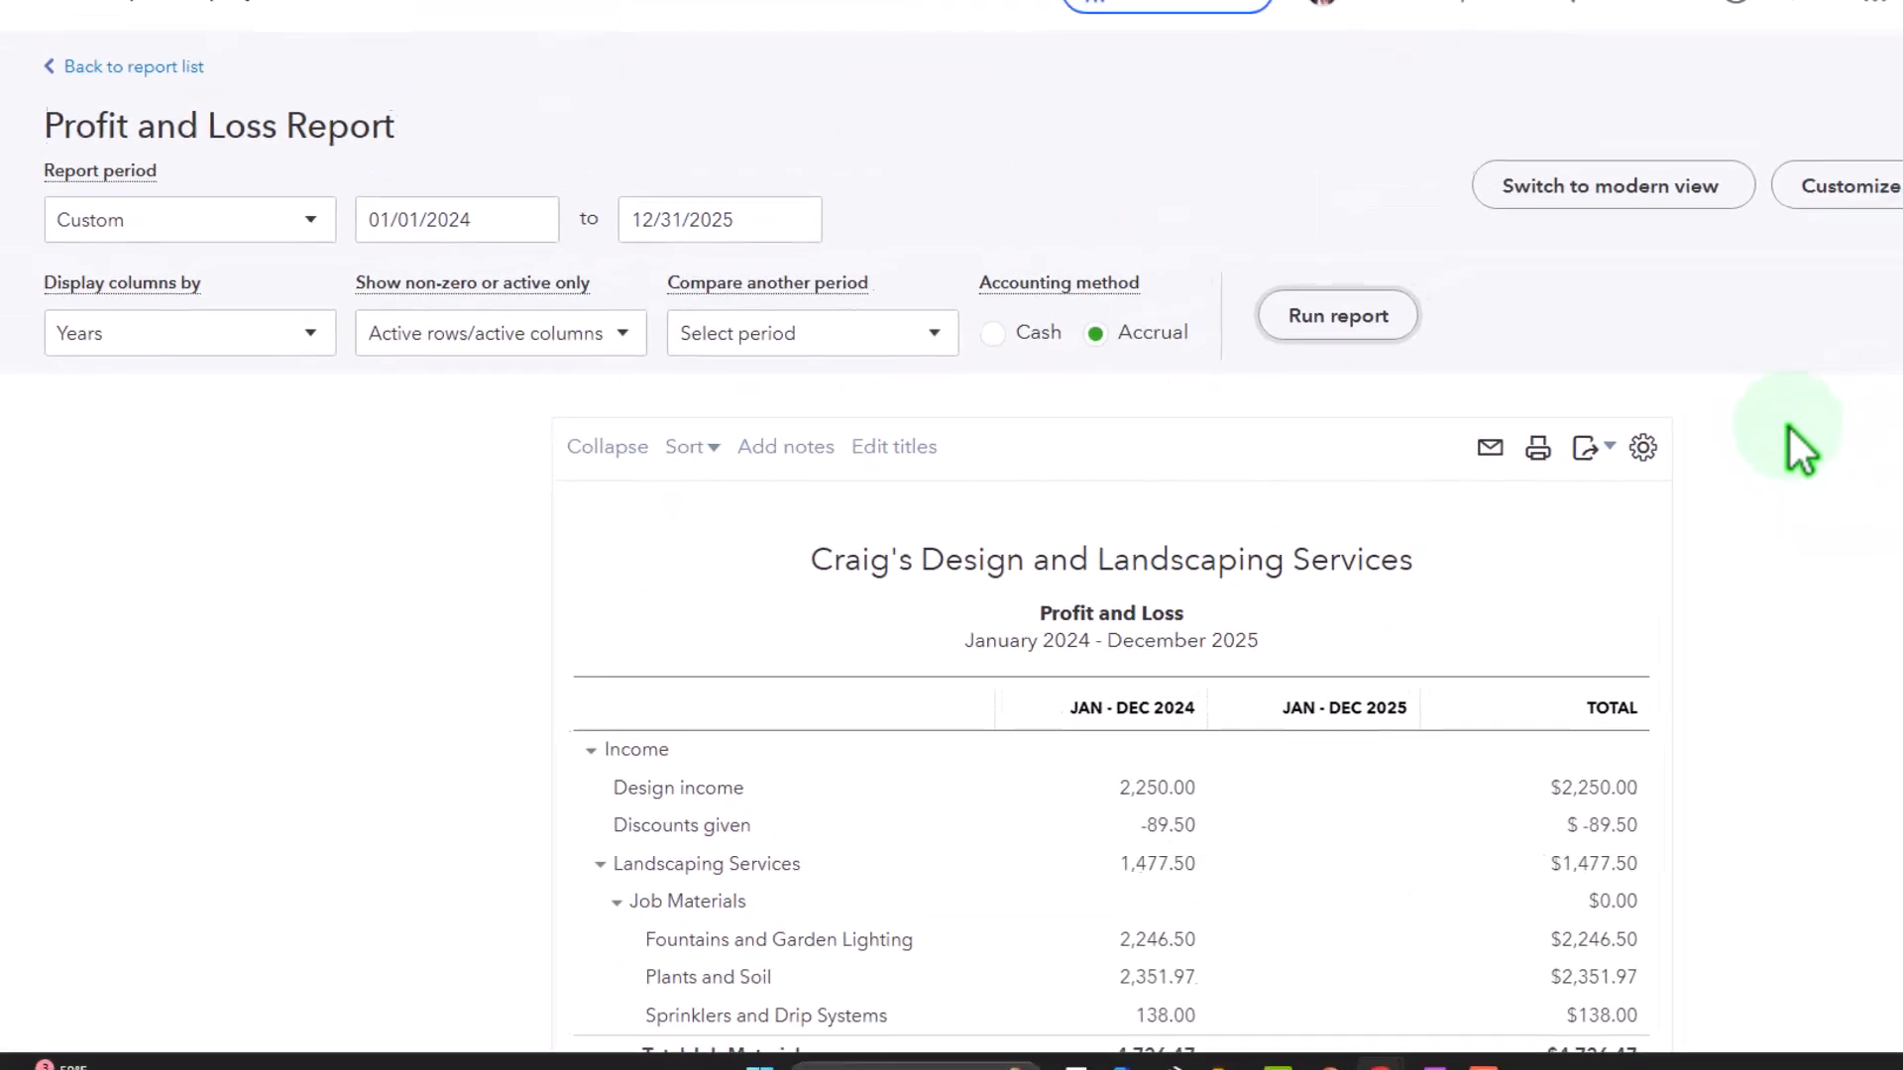
- From the Reports page, show the new-transaction choices and switch to OneNote to examine the accounting workflow flowchart before returning
left_click(188, 22)
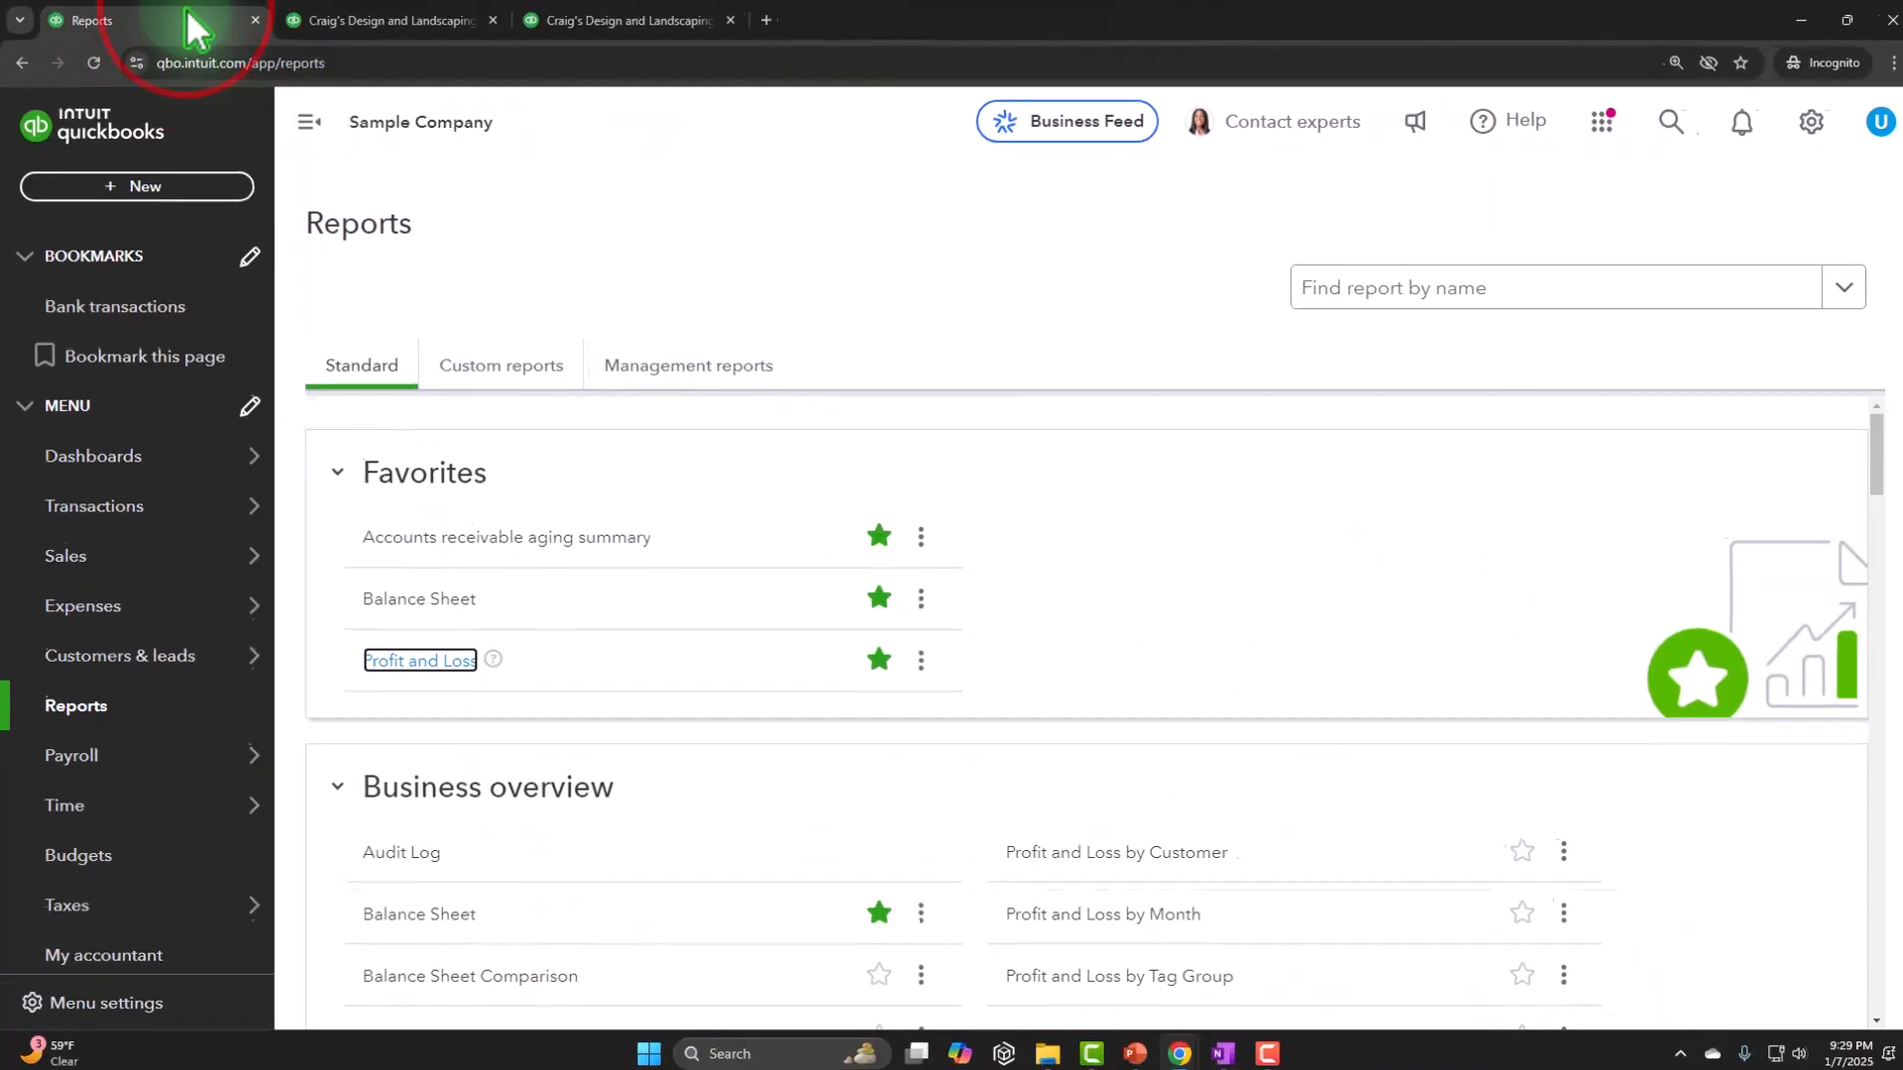
left_click(141, 185)
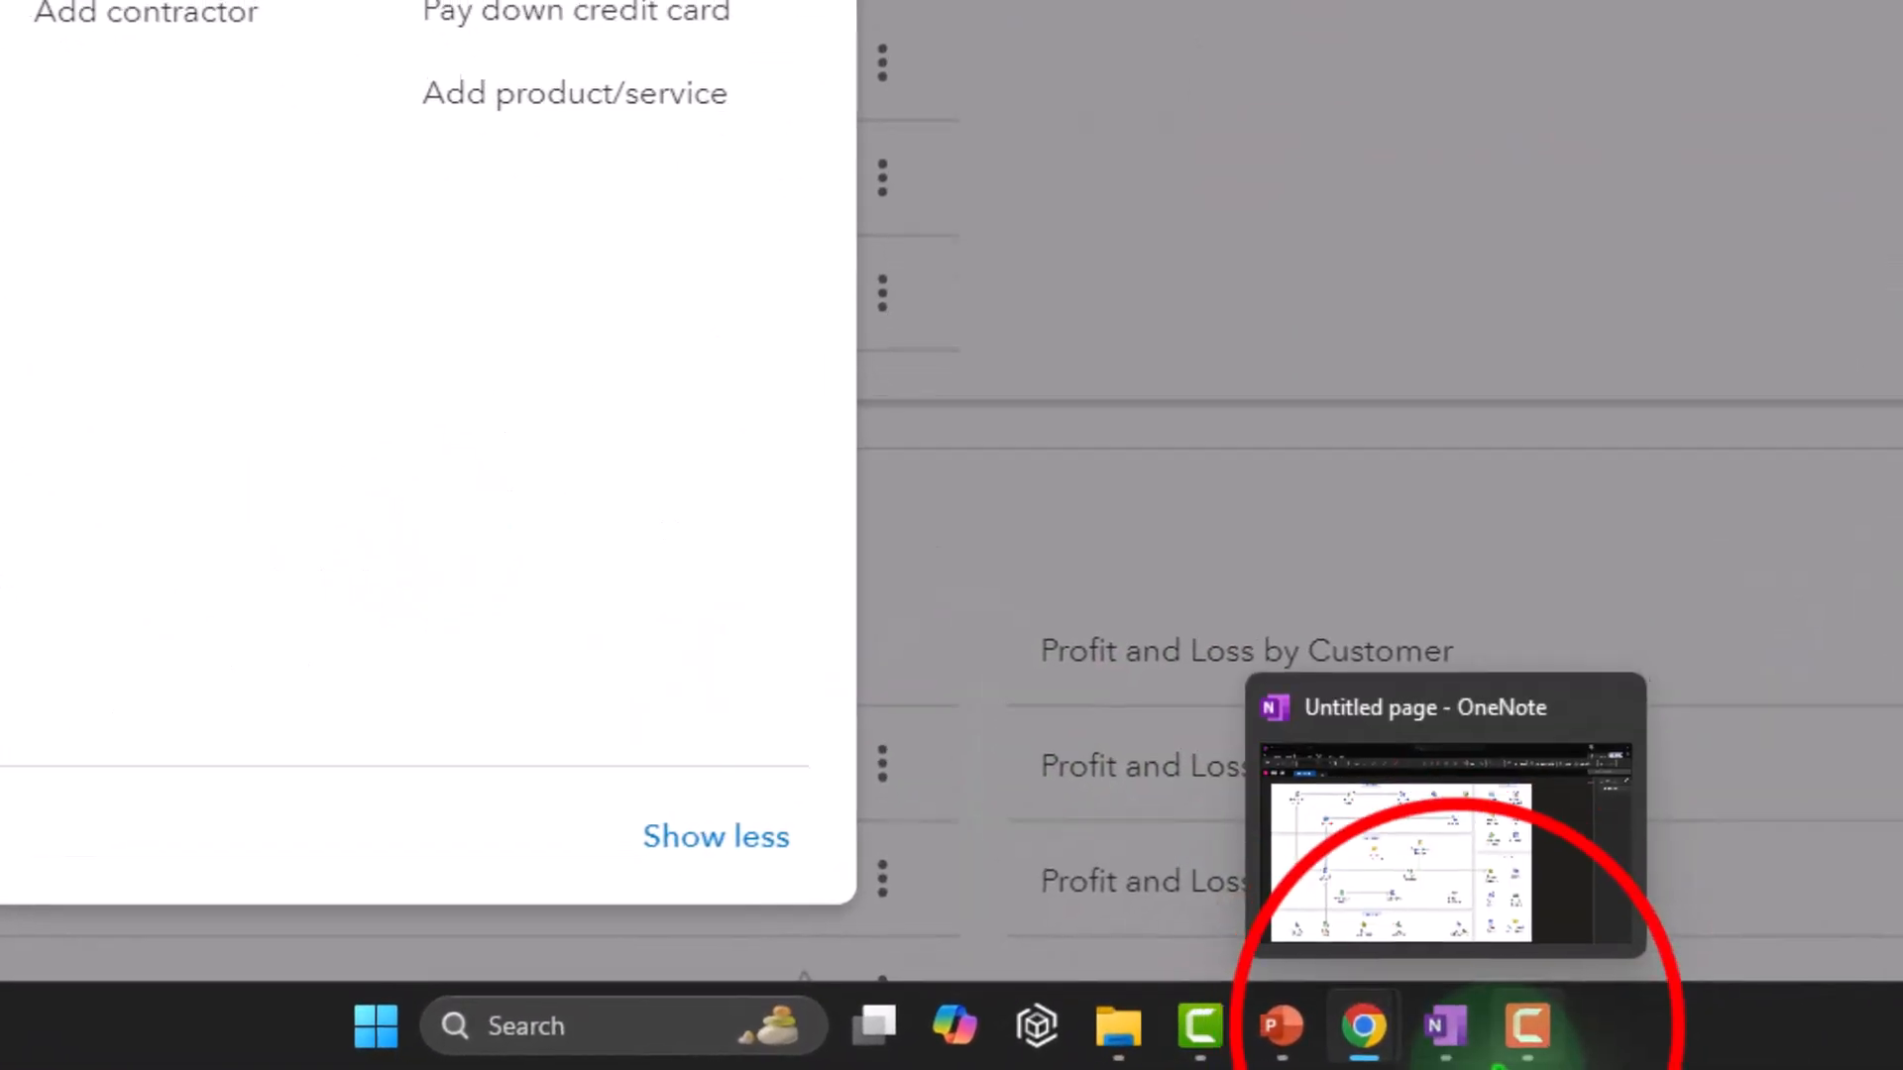
left_click(1329, 1041)
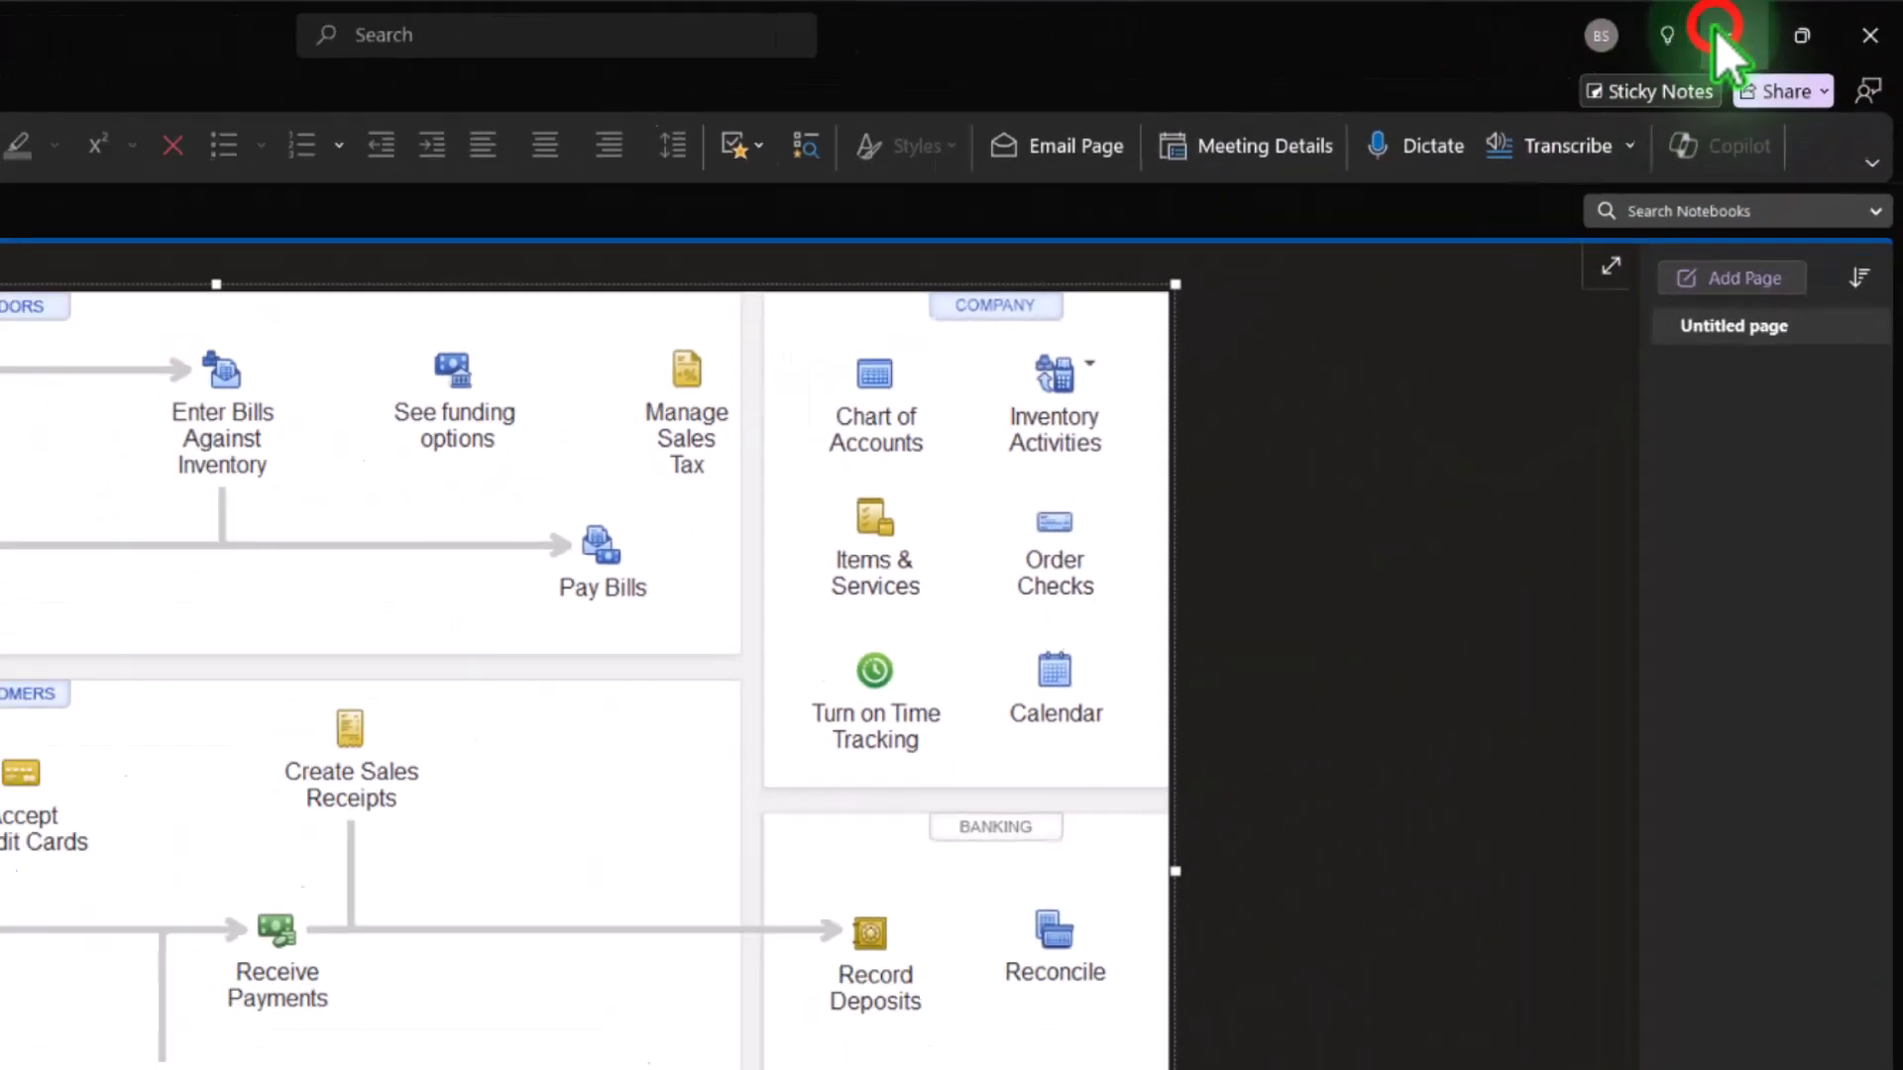
left_click(1734, 34)
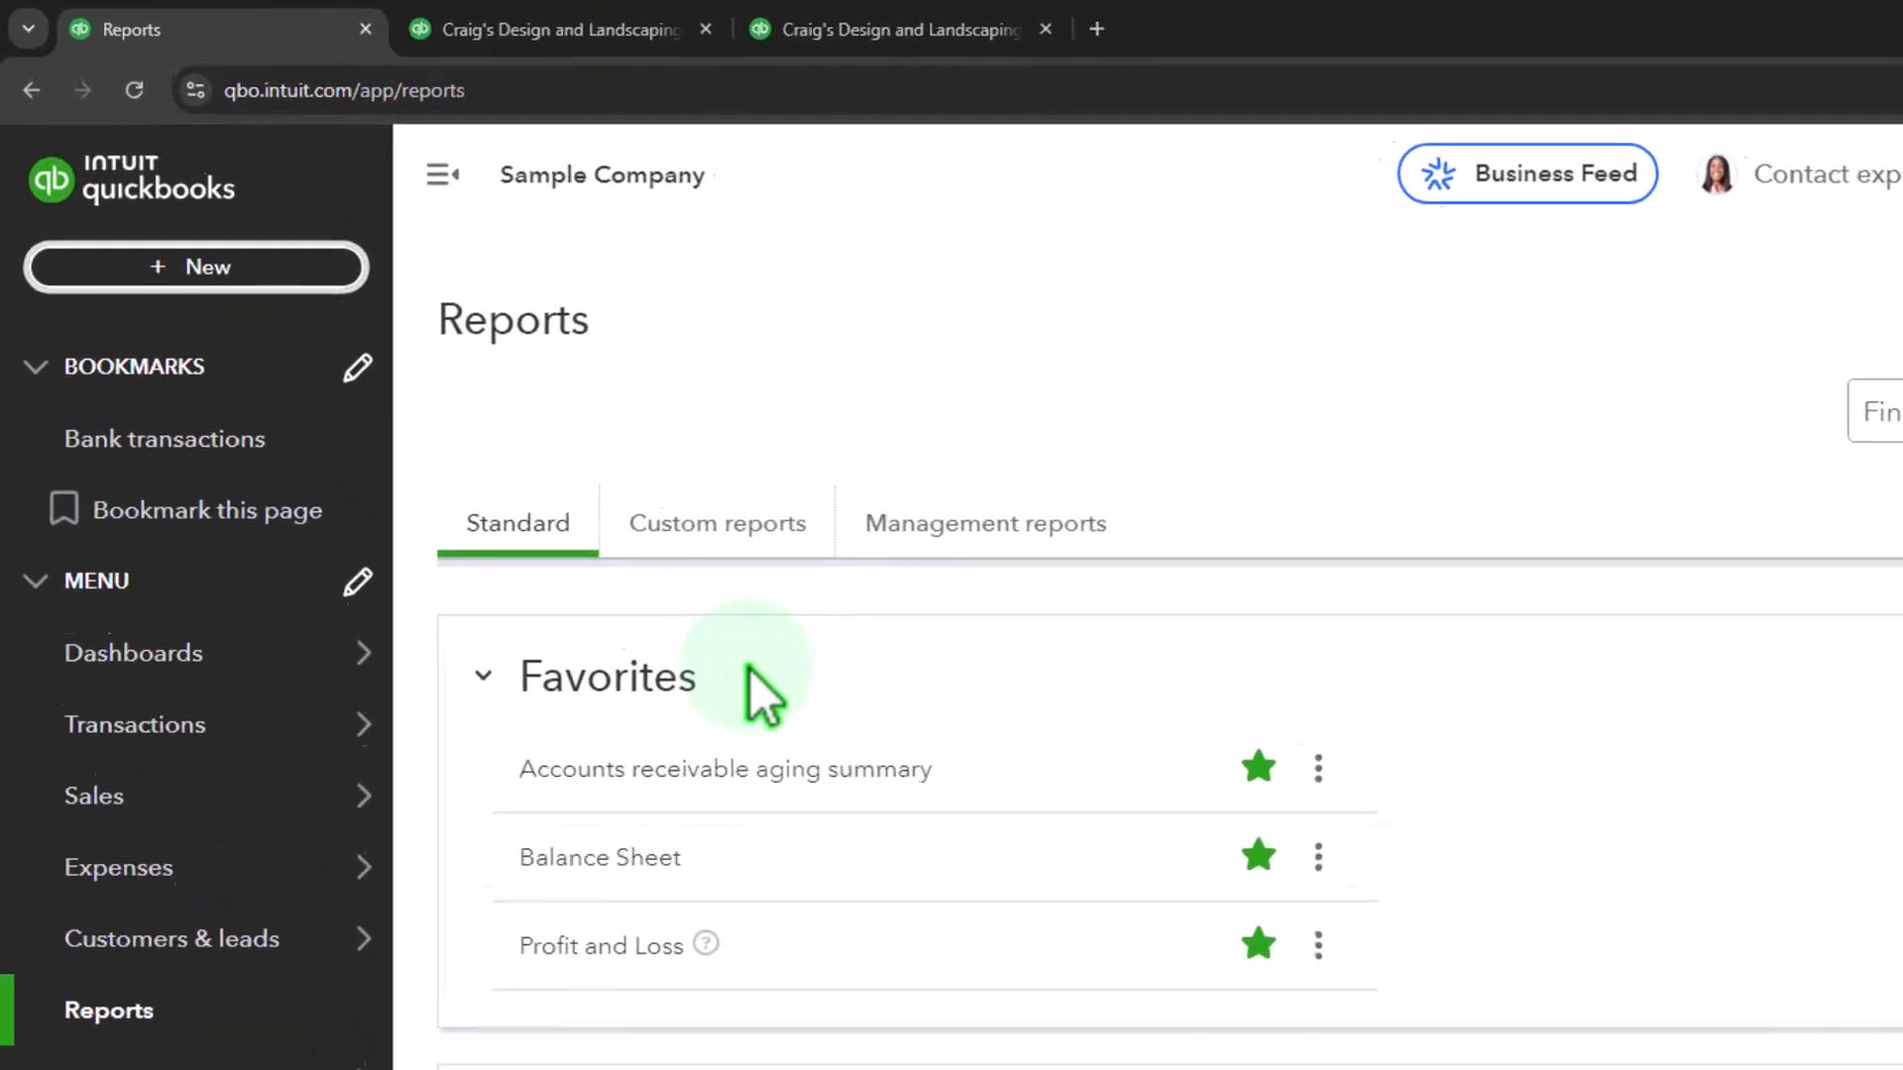
- Start a new sales receipt and add Customer 1 to it as a new customer
left_click(195, 190)
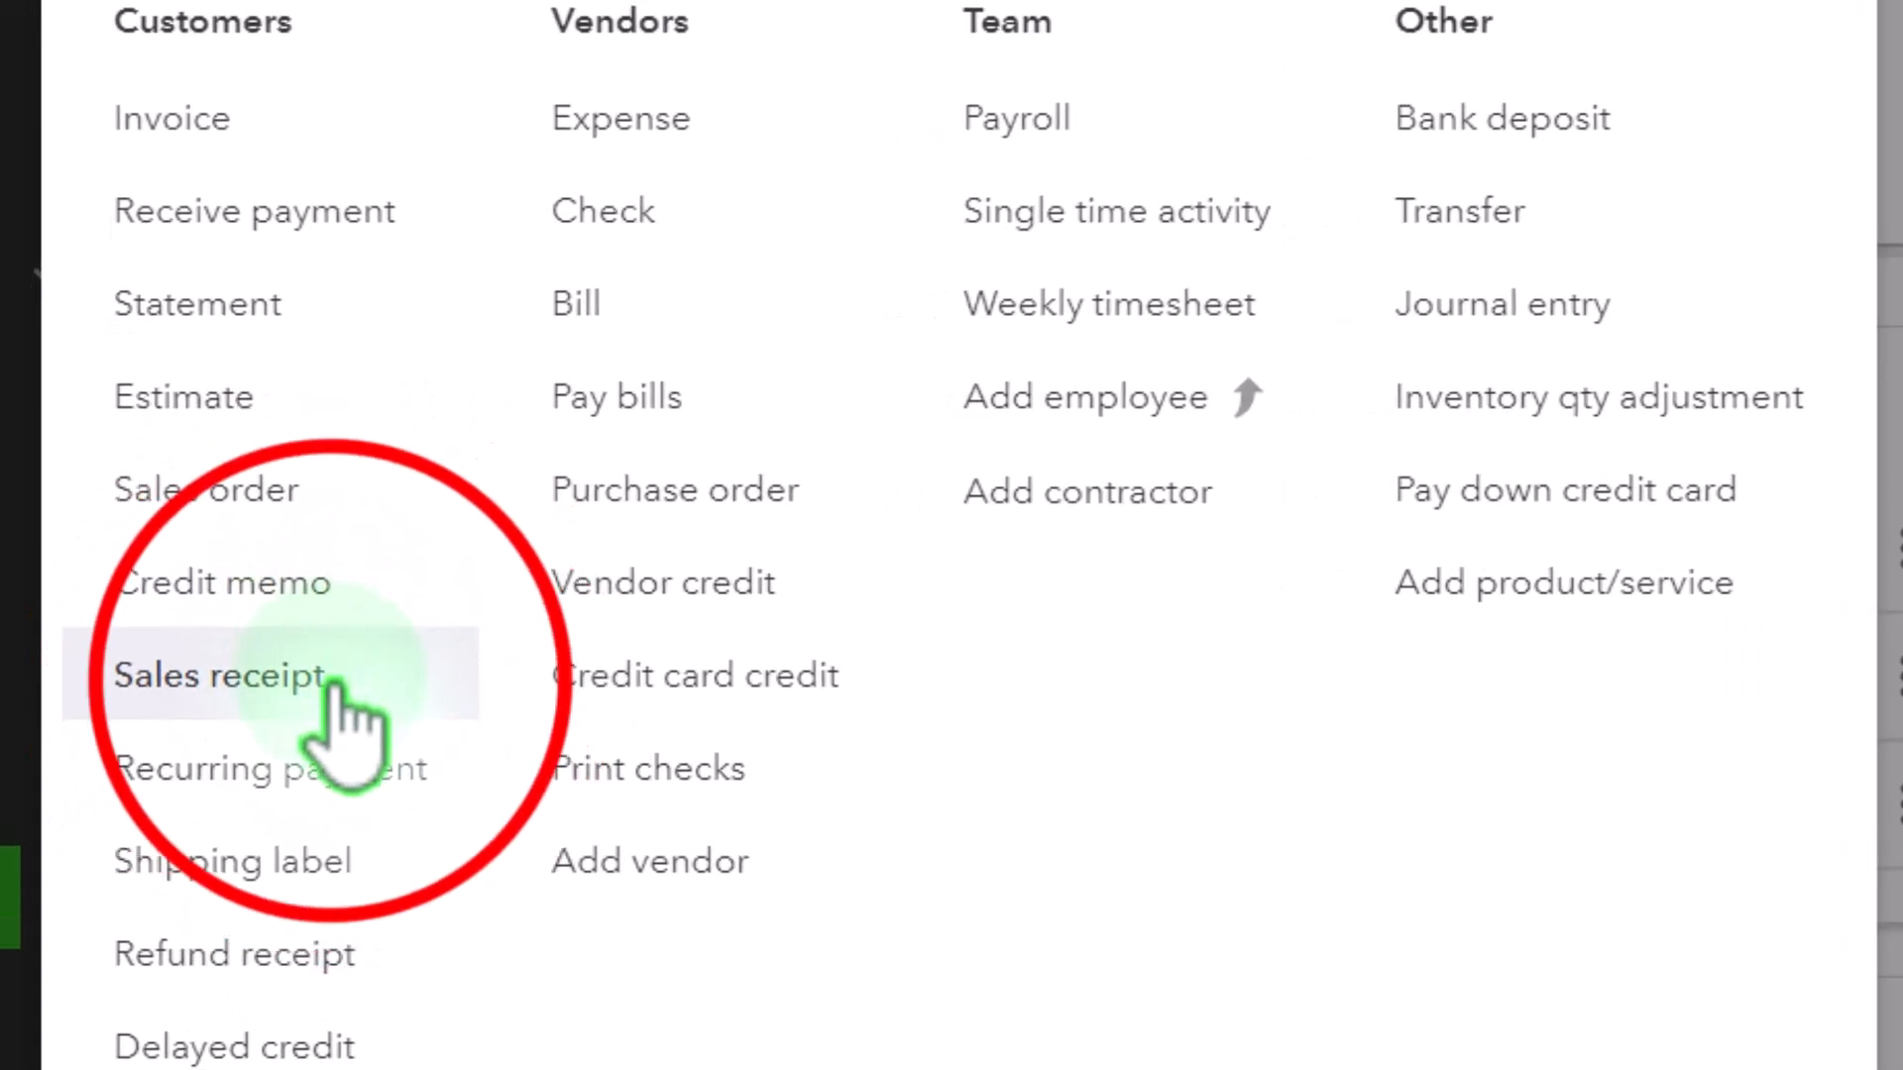
left_click(335, 684)
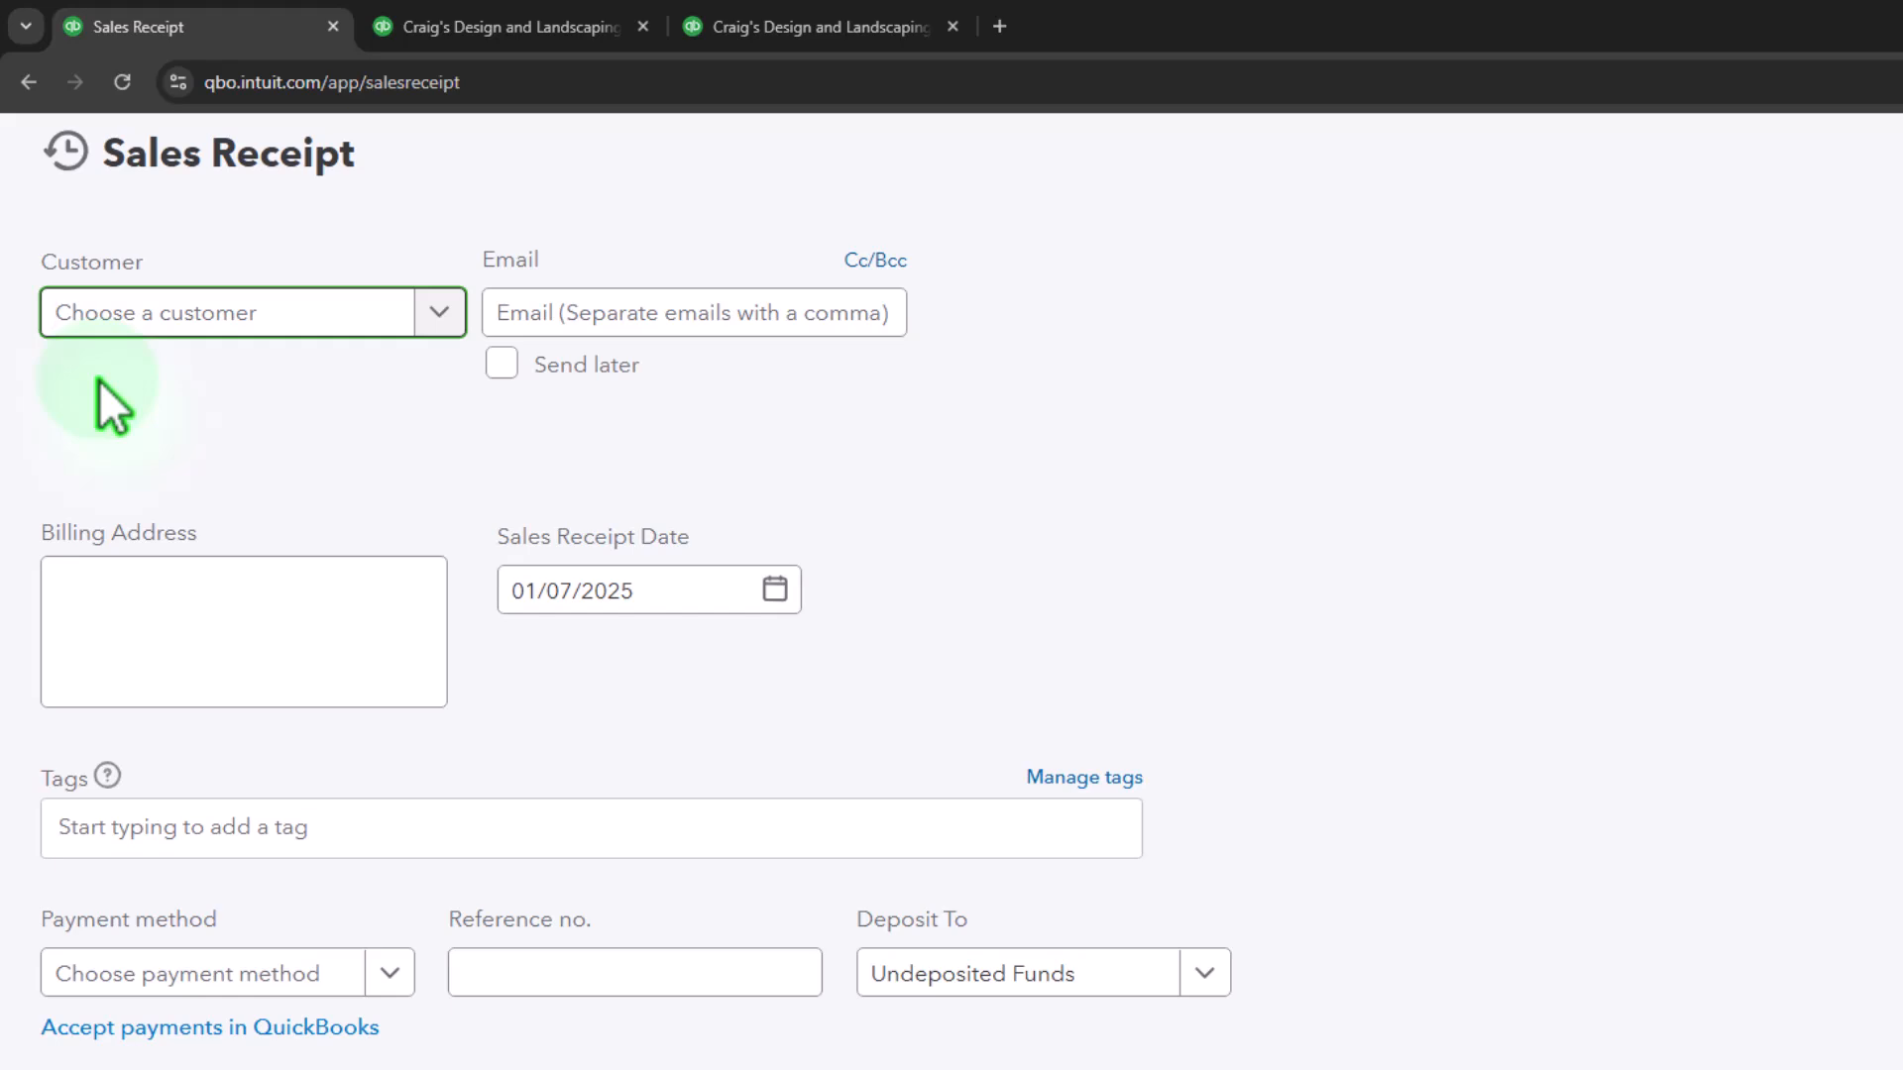
type("Customer 1")
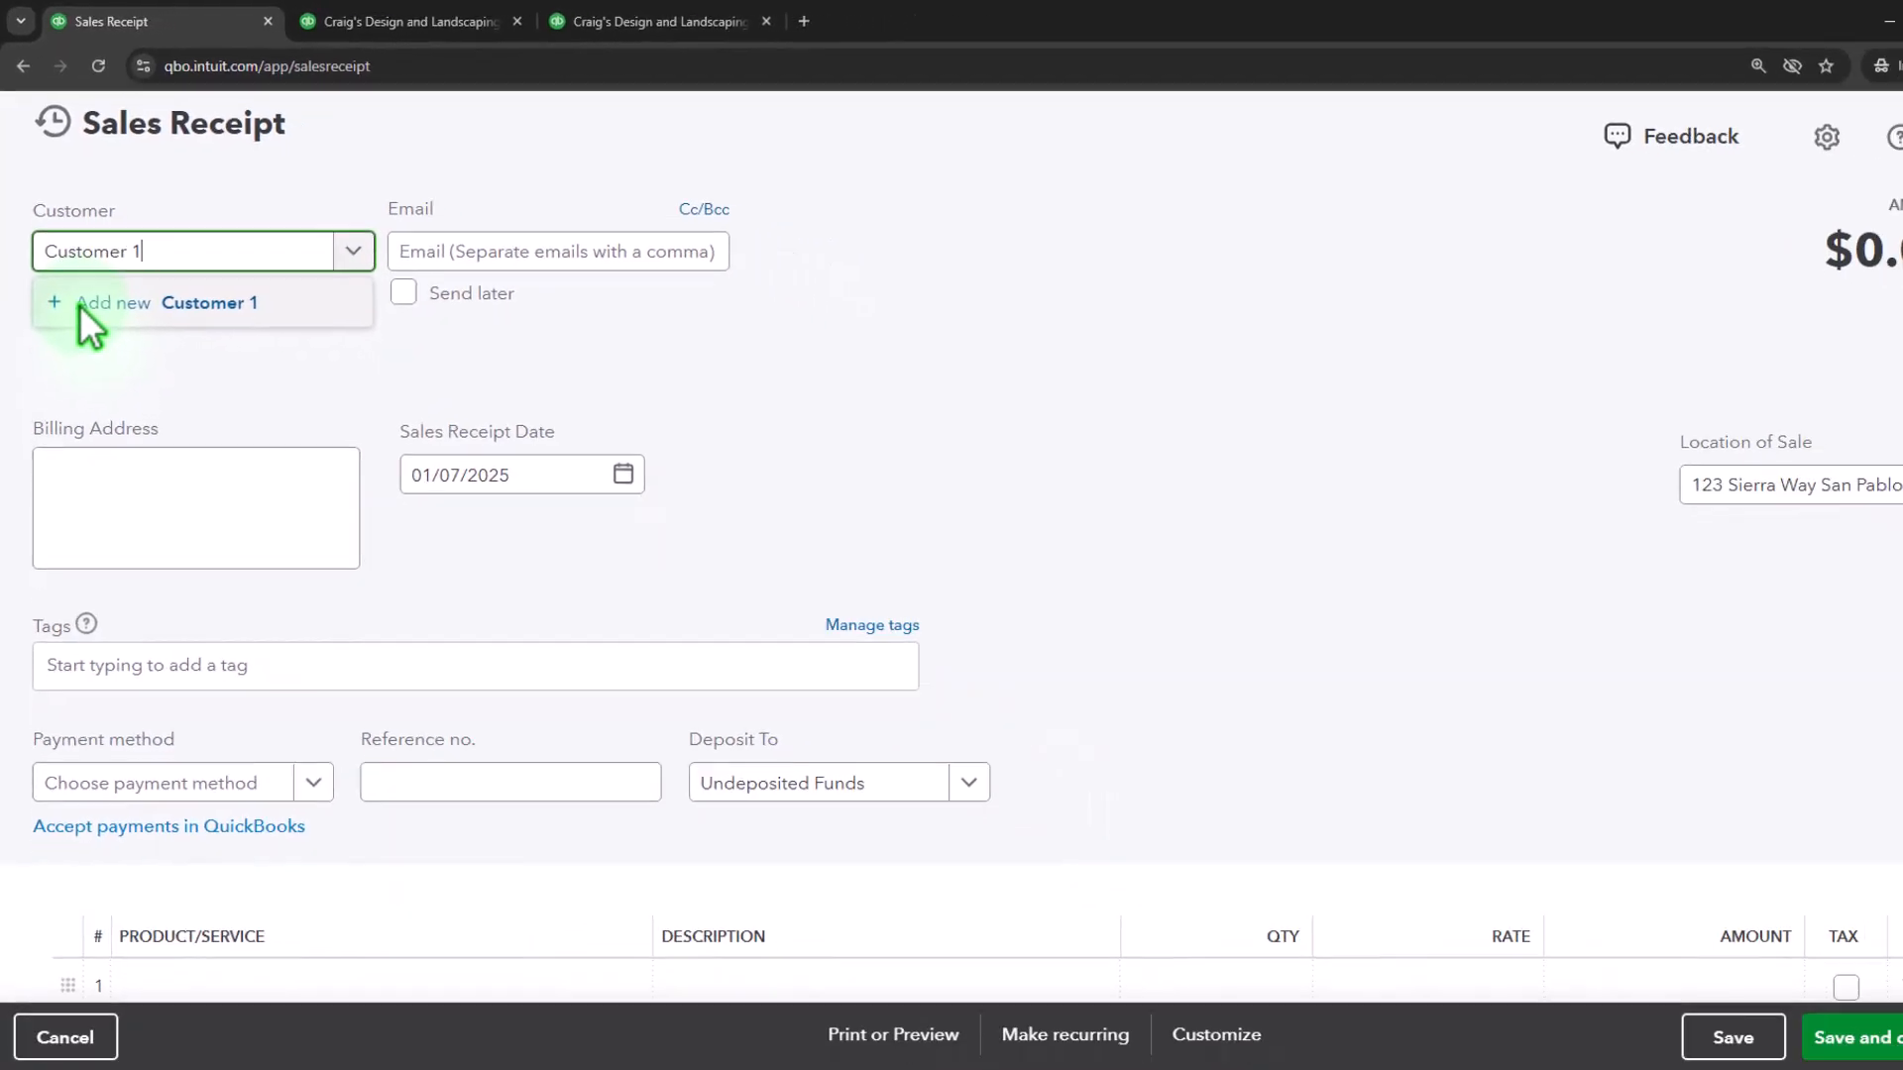
key("Tab")
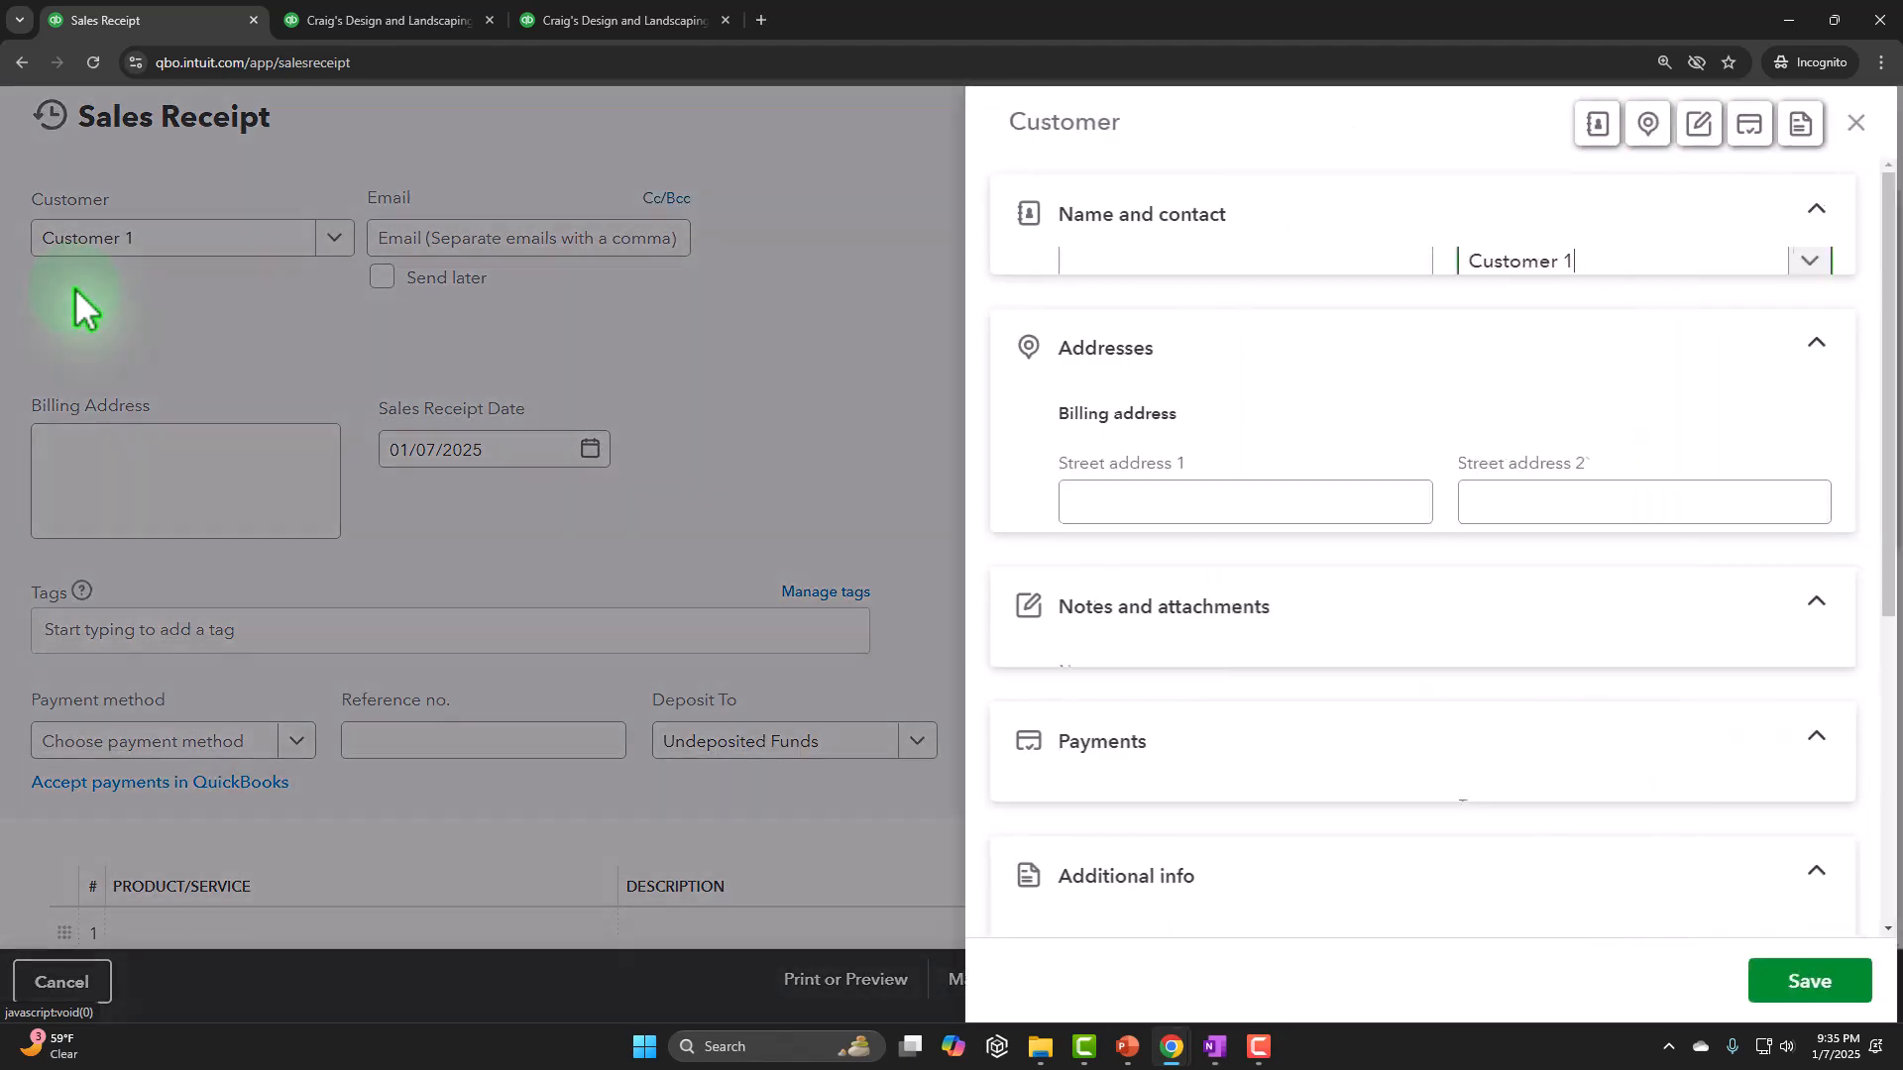
left_click(1806, 981)
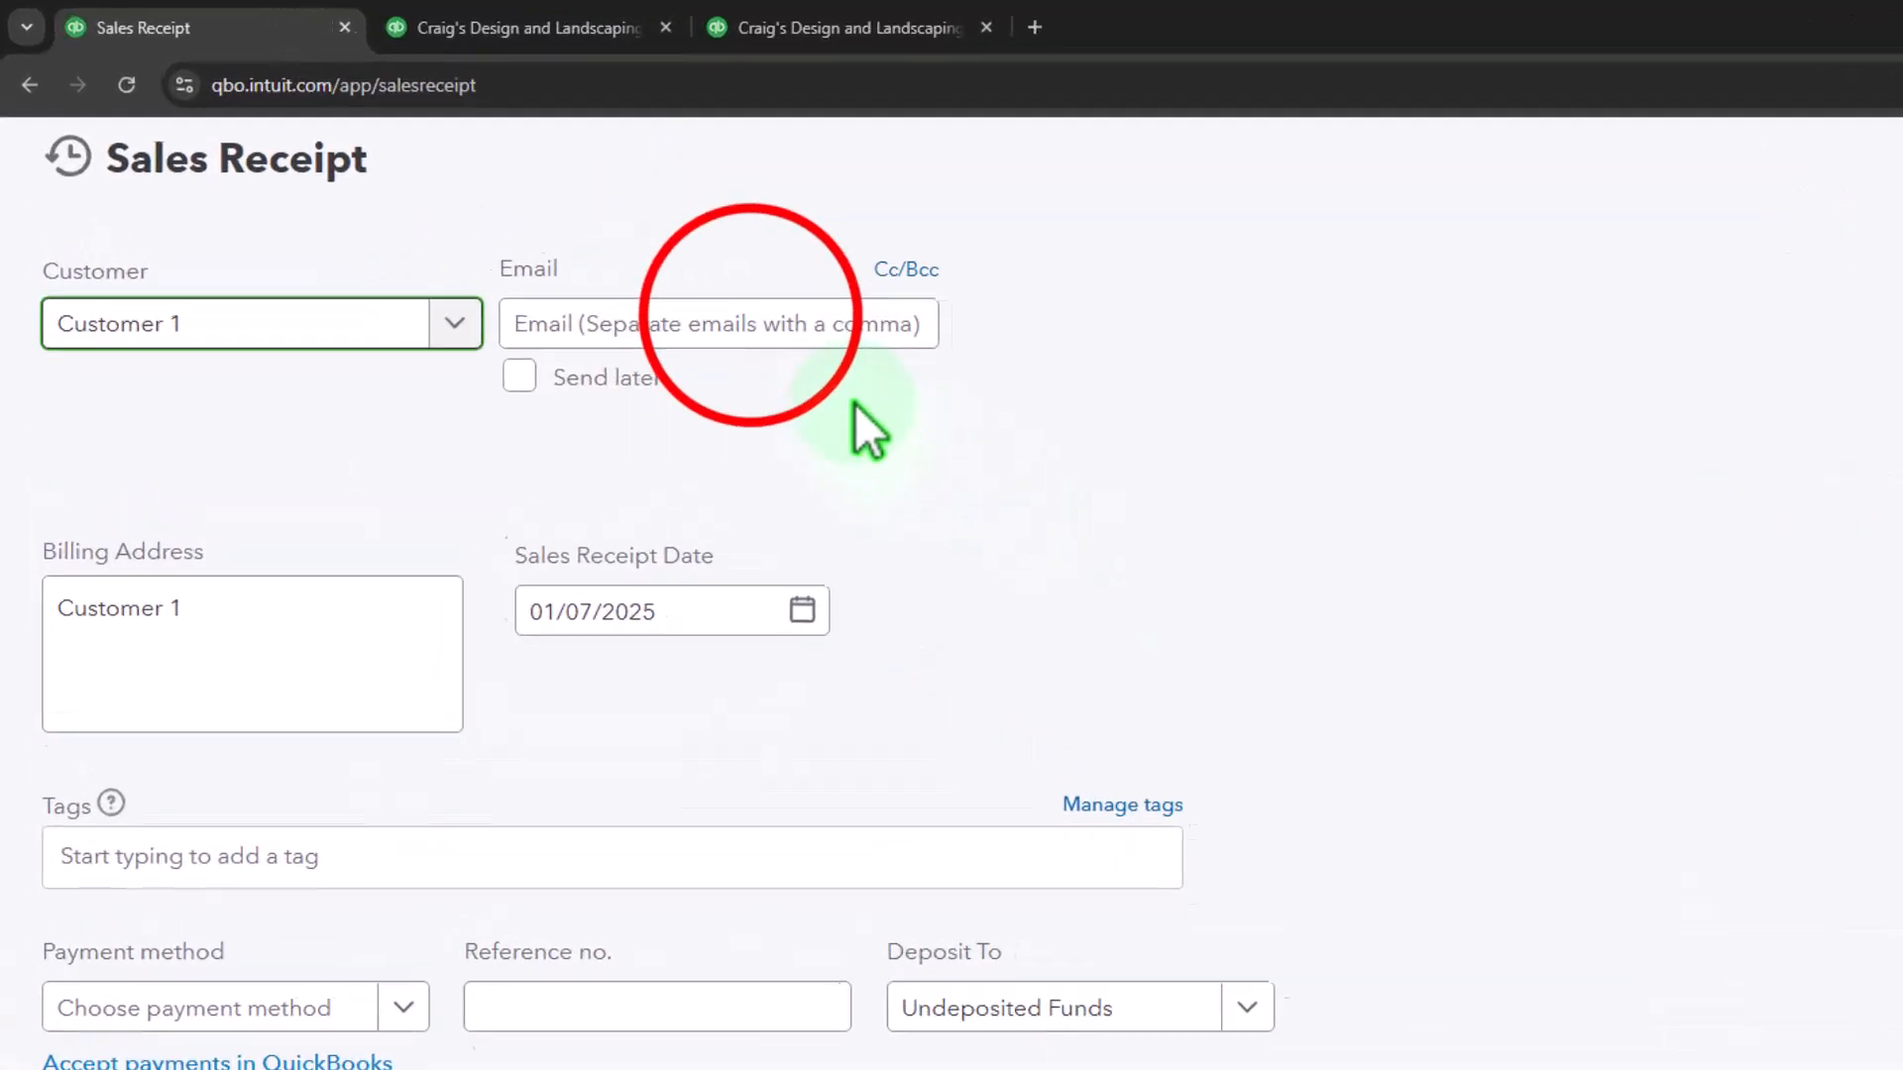
- Go through the receipt's header fields without changing them and set the payment method to Check
left_click(551, 238)
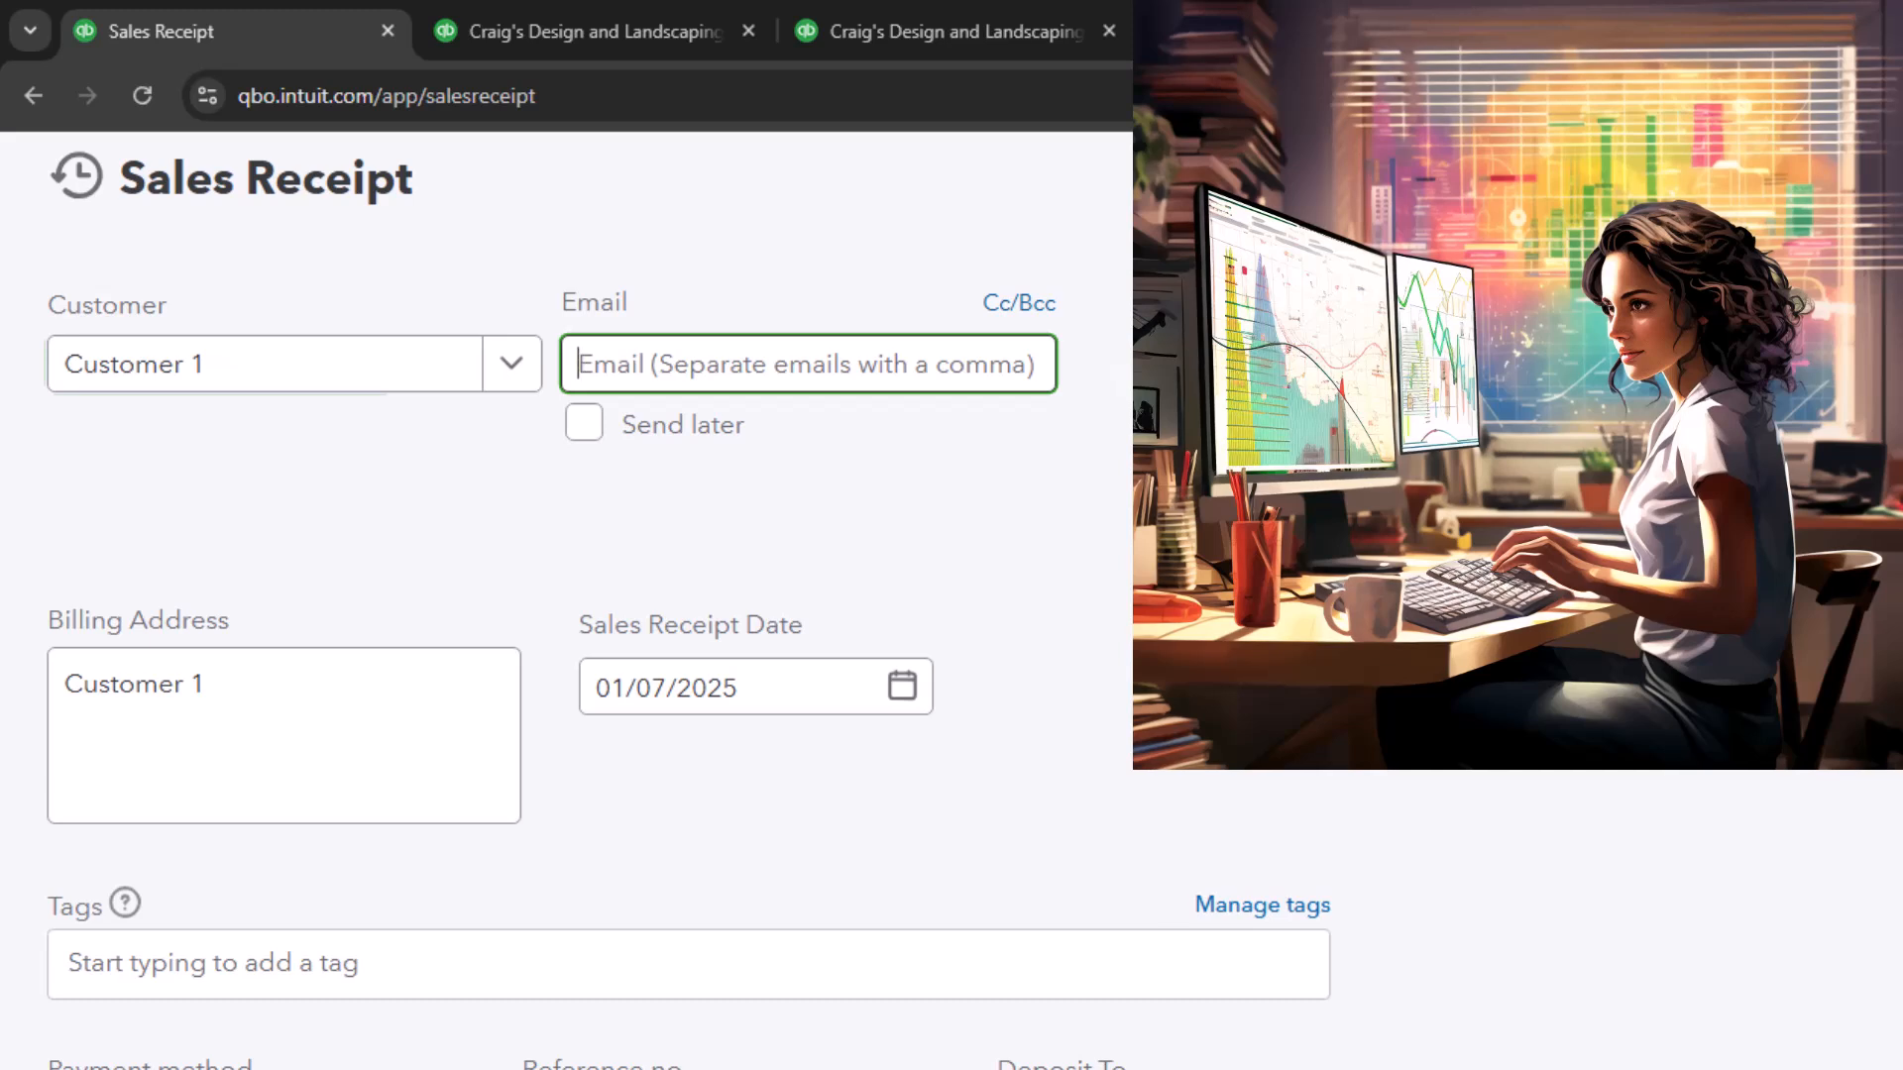
key("Tab")
key("Tab")
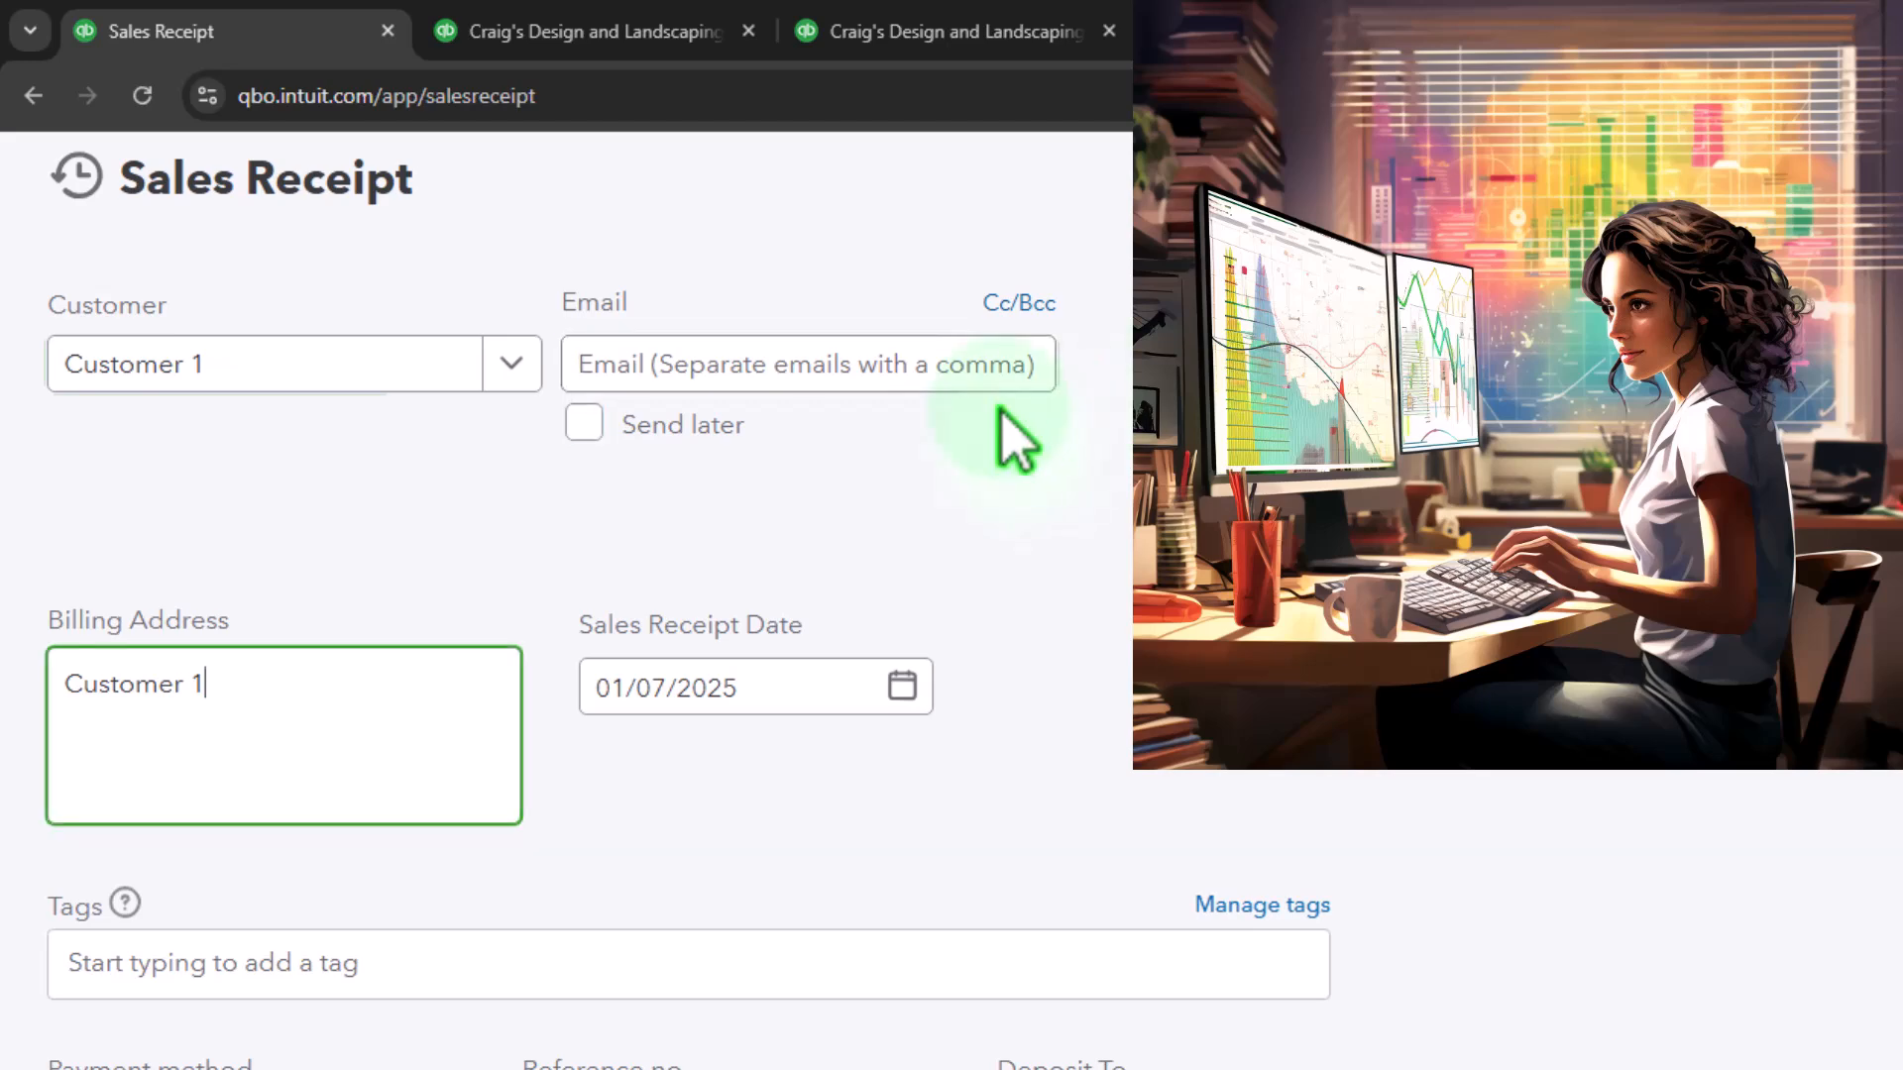
key("Tab")
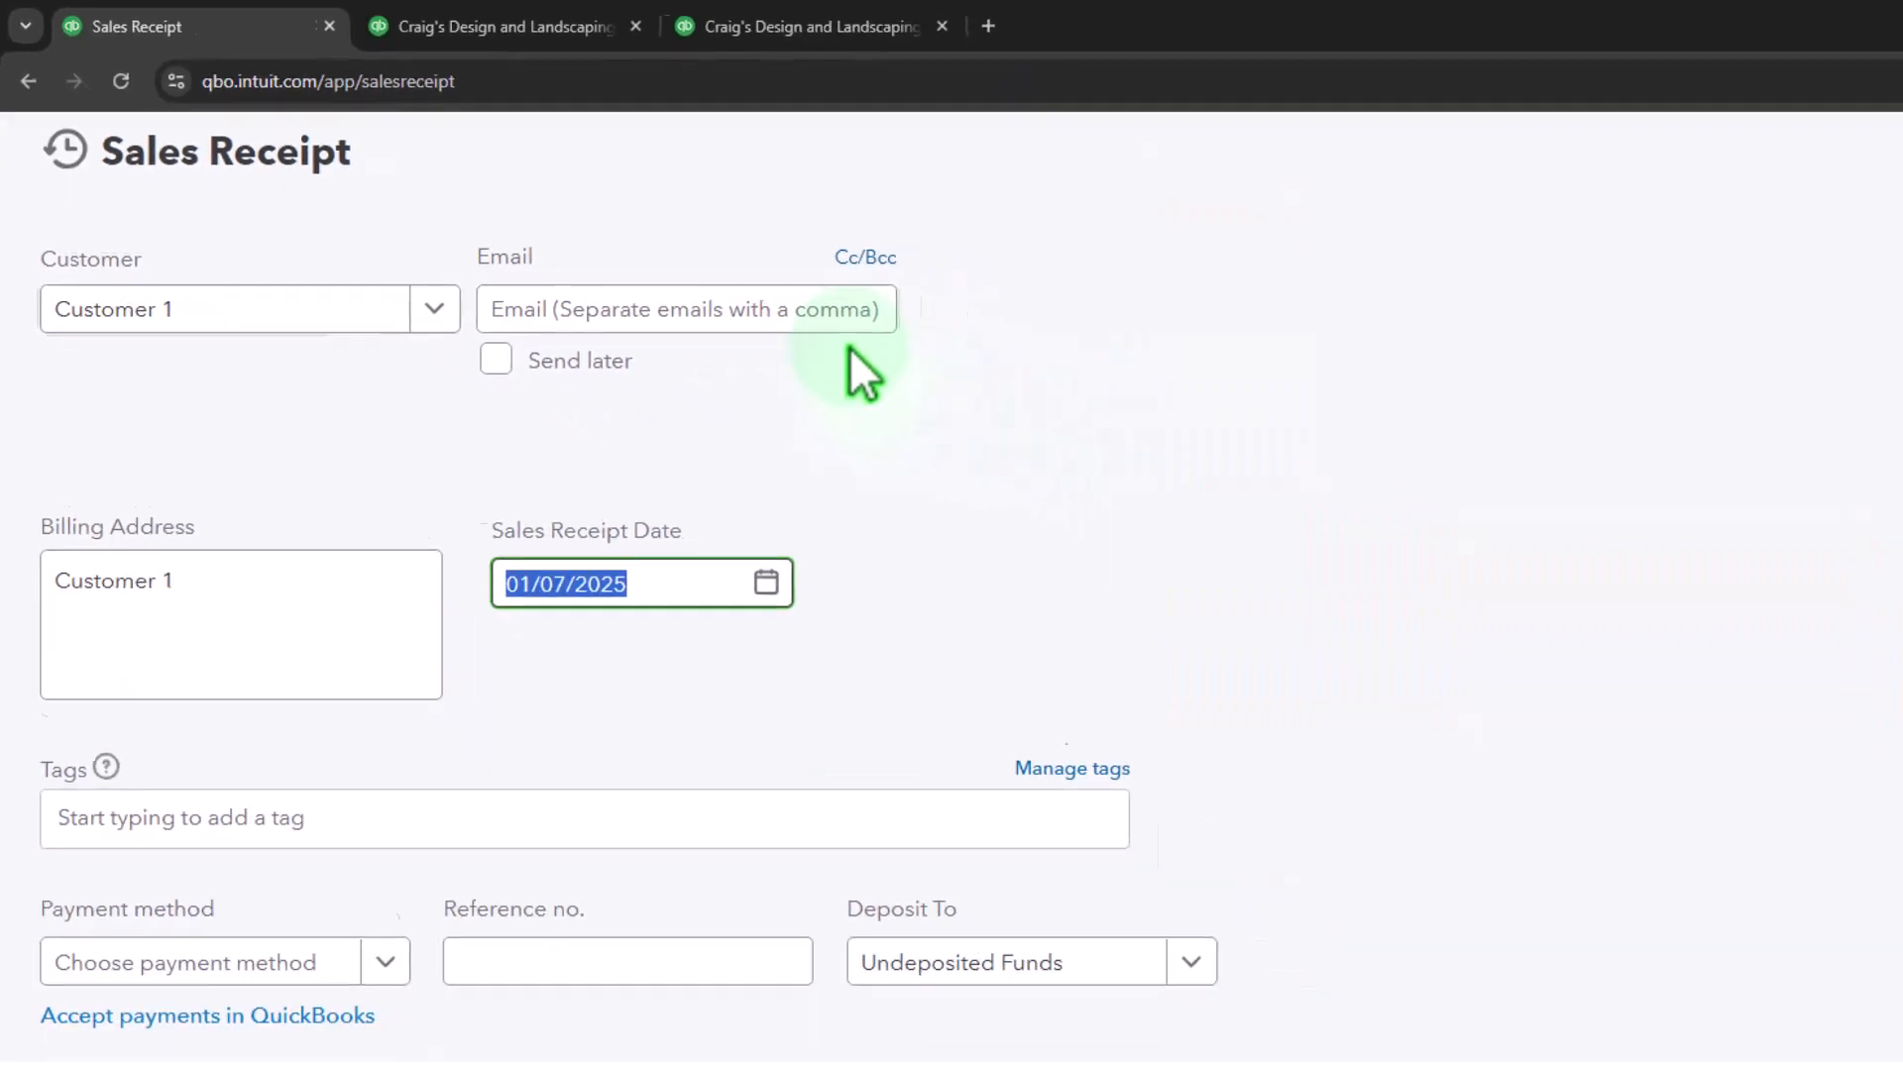
key("Tab")
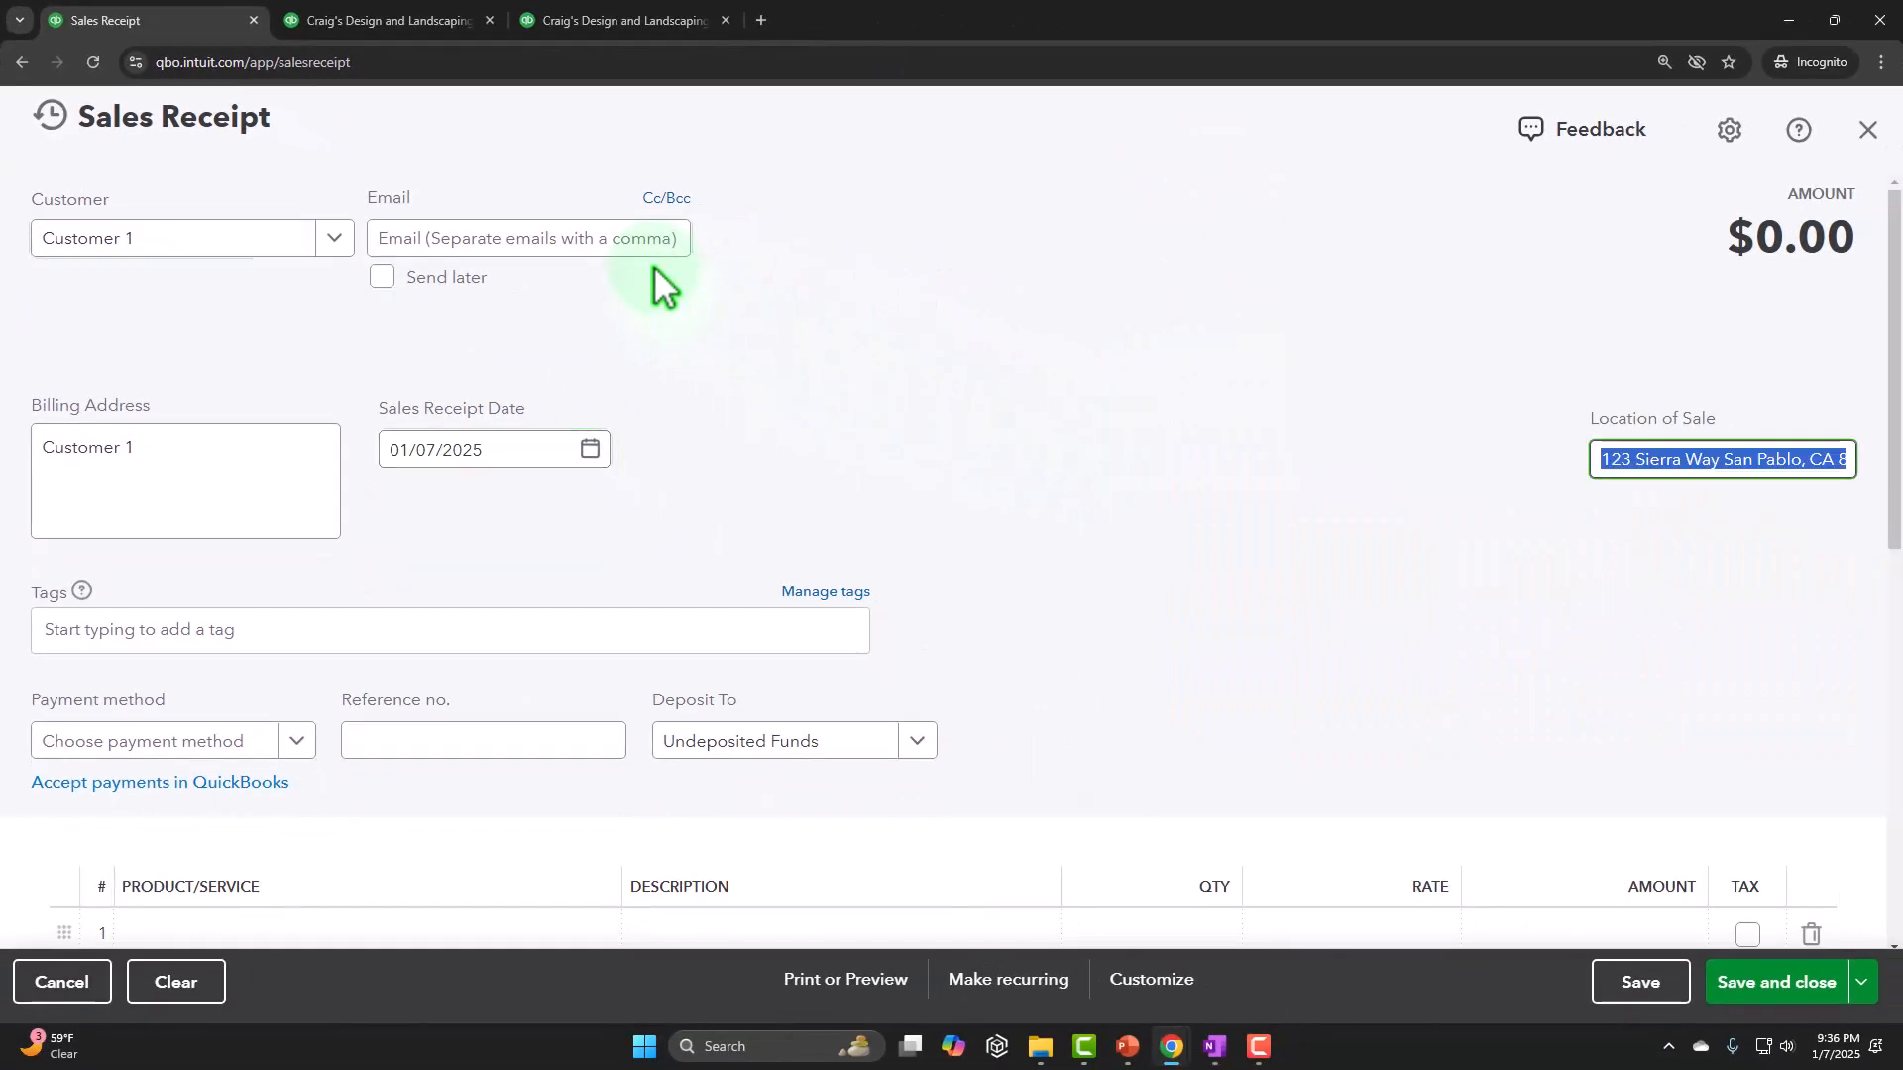
key("Tab")
key("Tab")
key("Tab")
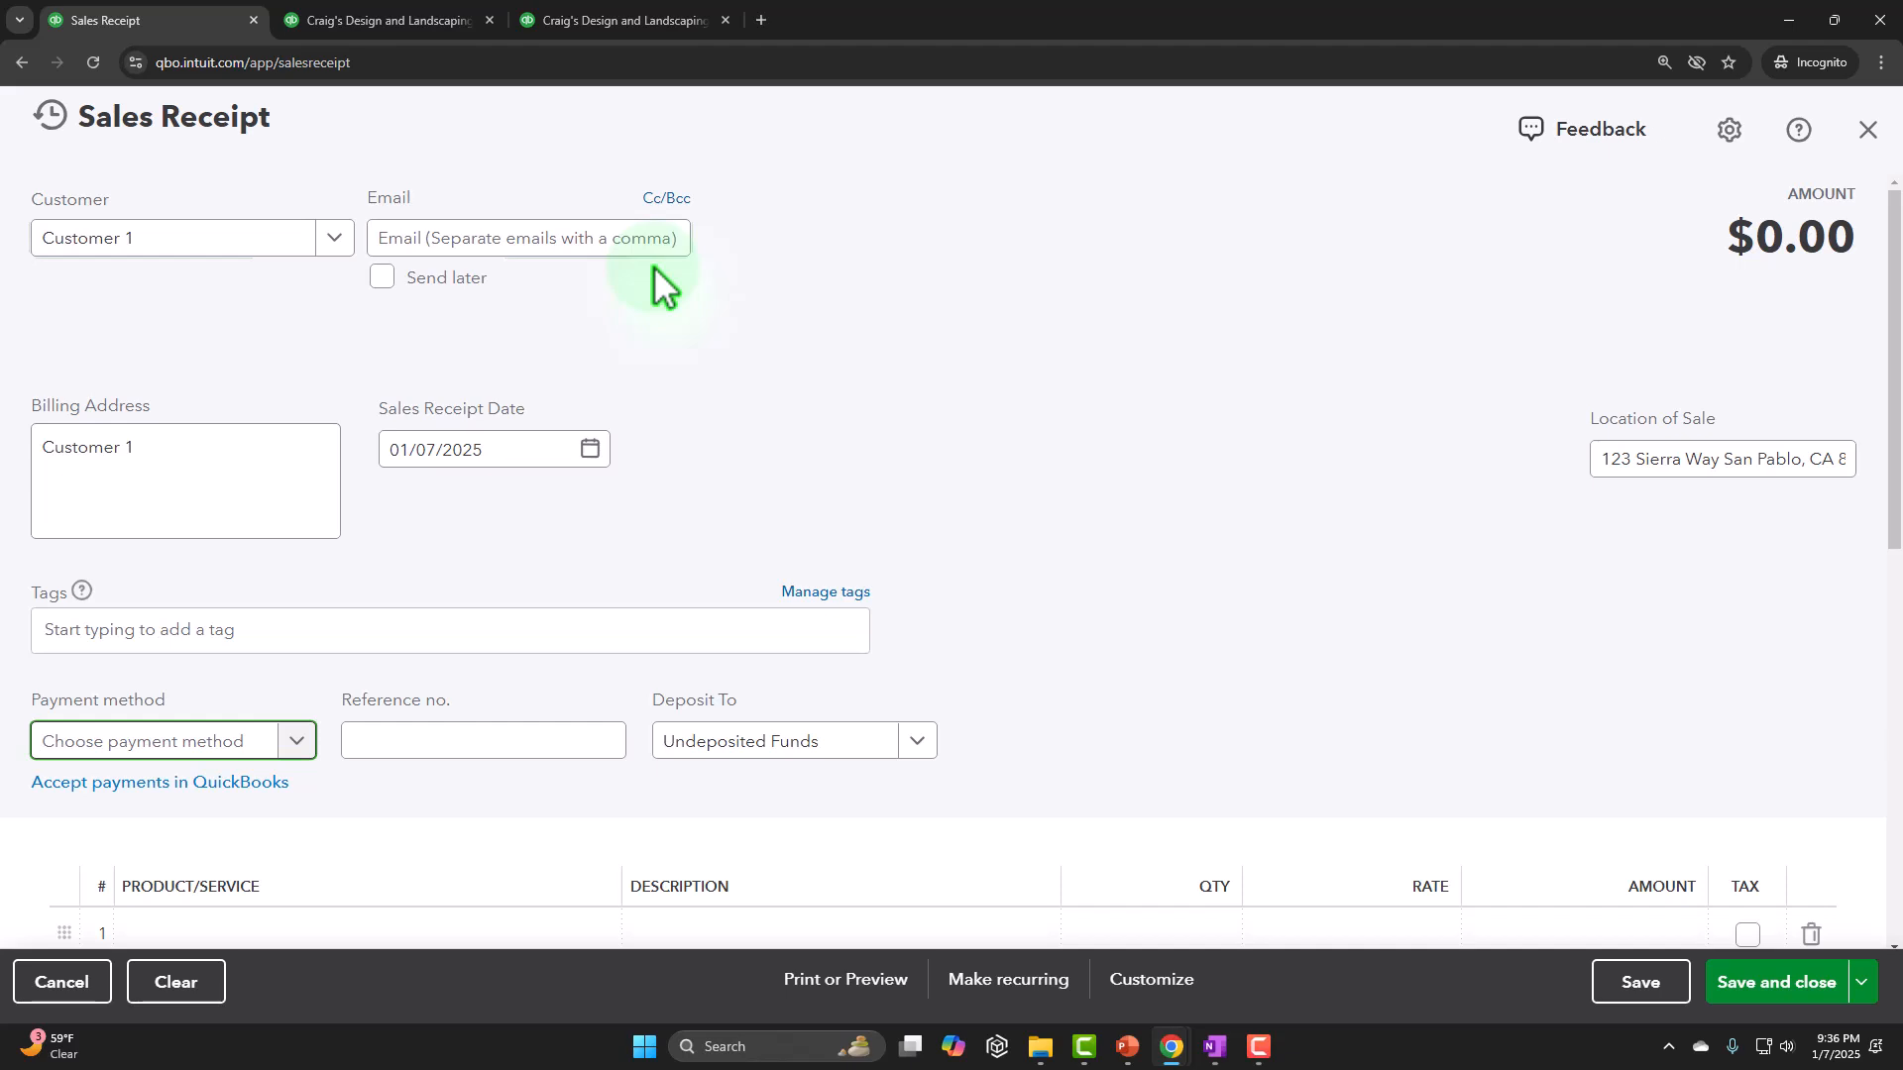
scroll(892, 502, "down", 1)
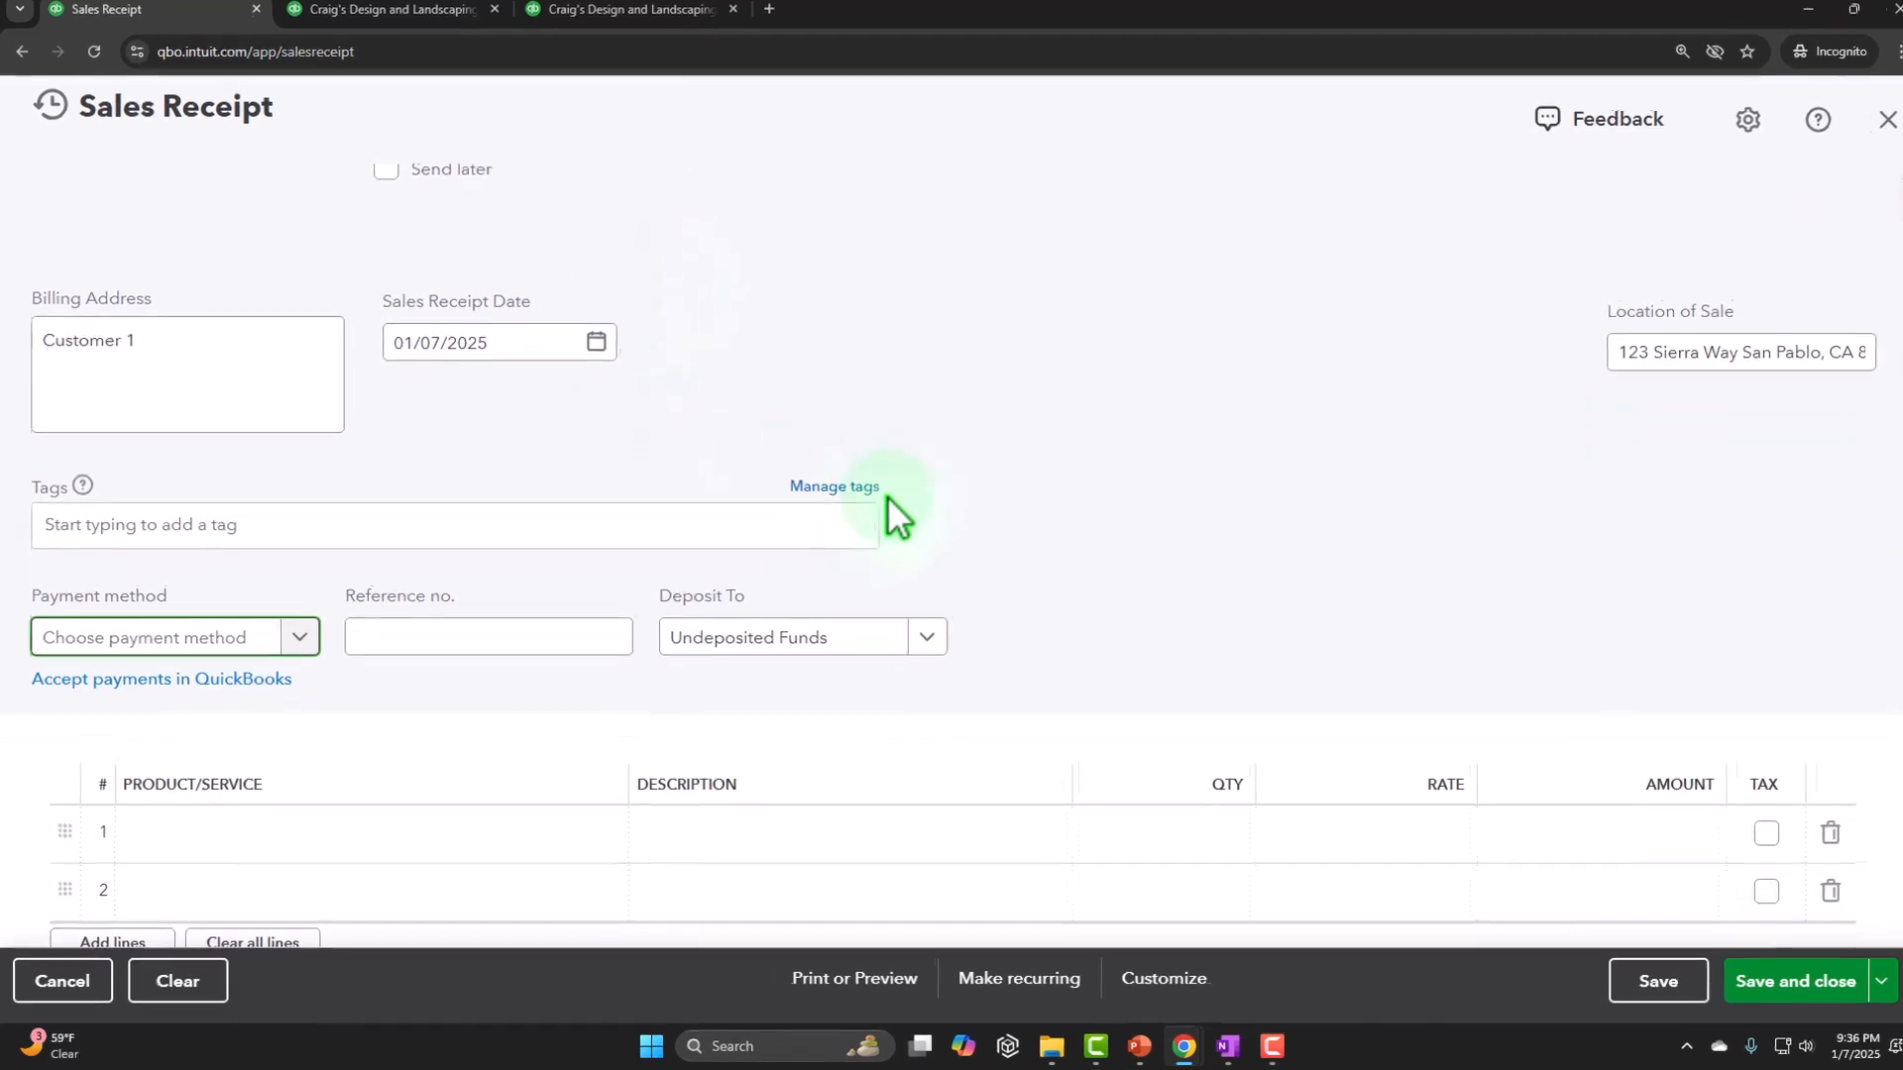
left_click(389, 383)
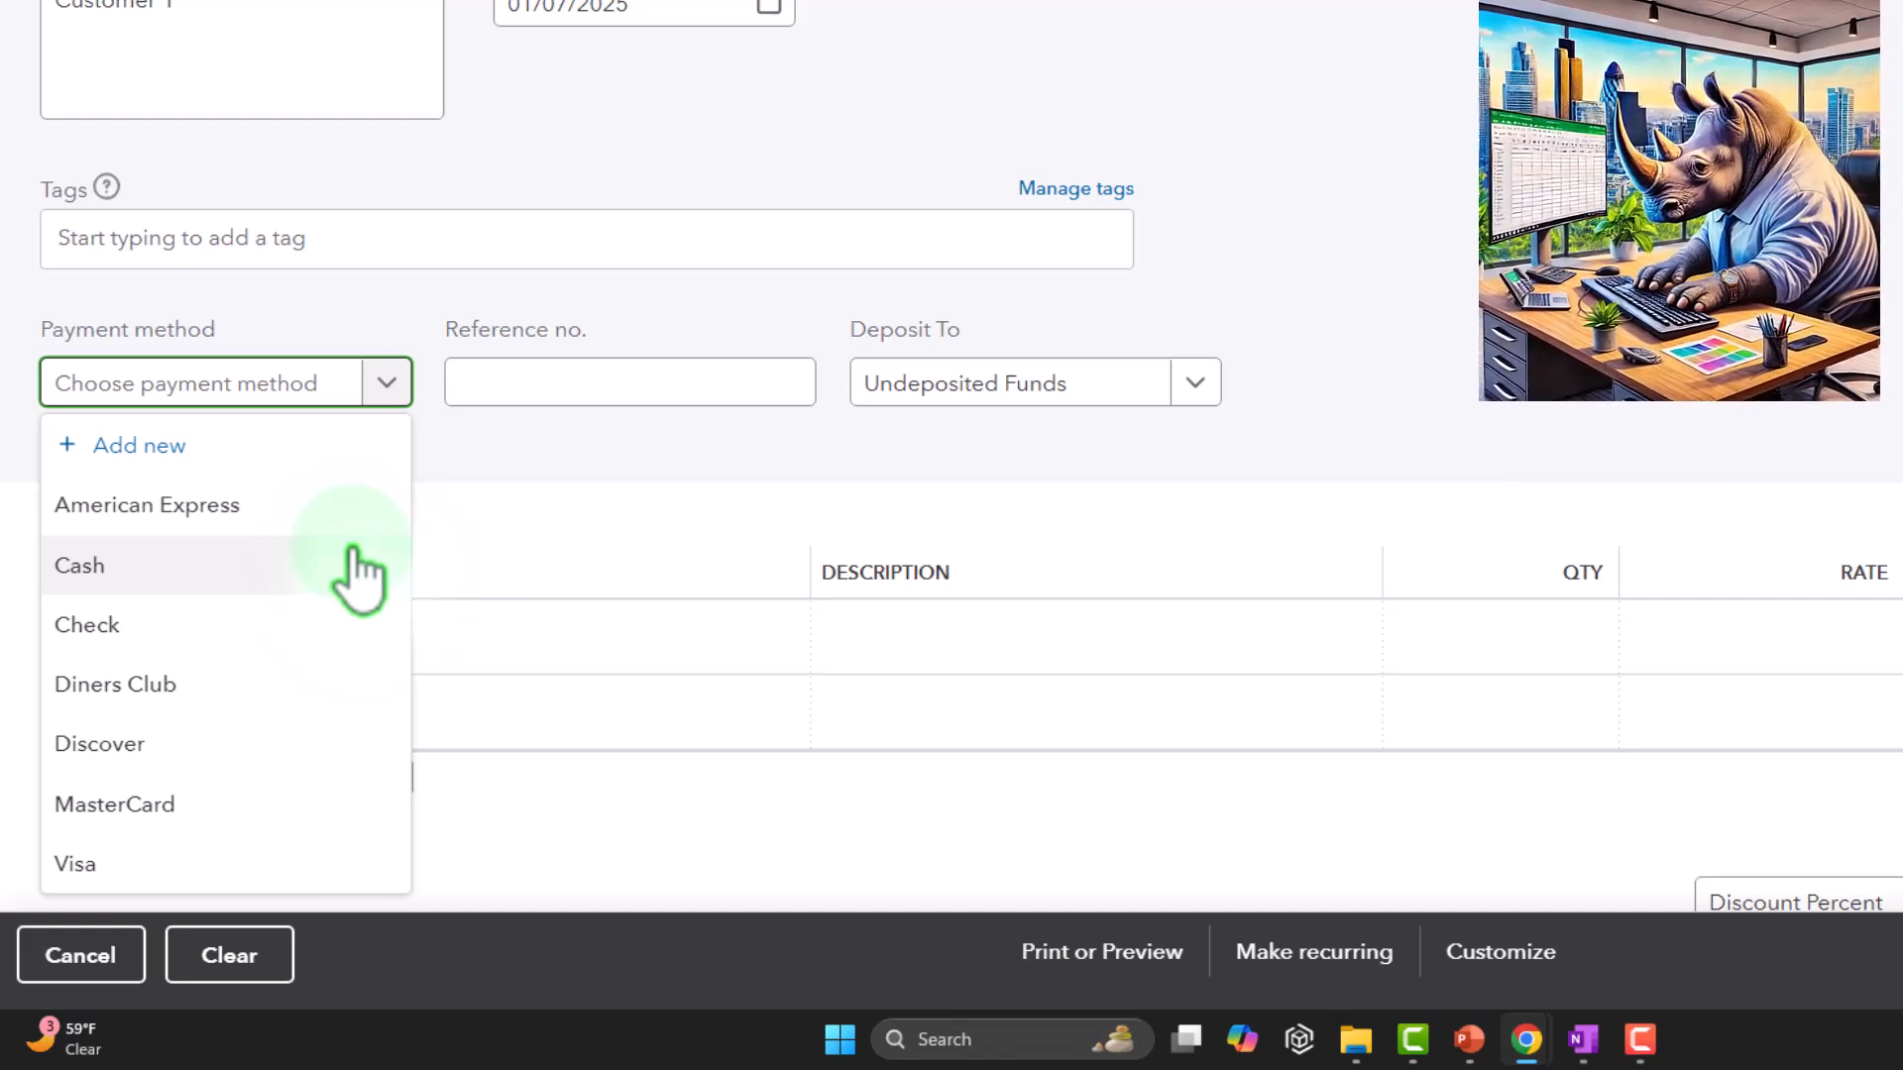
left_click(328, 627)
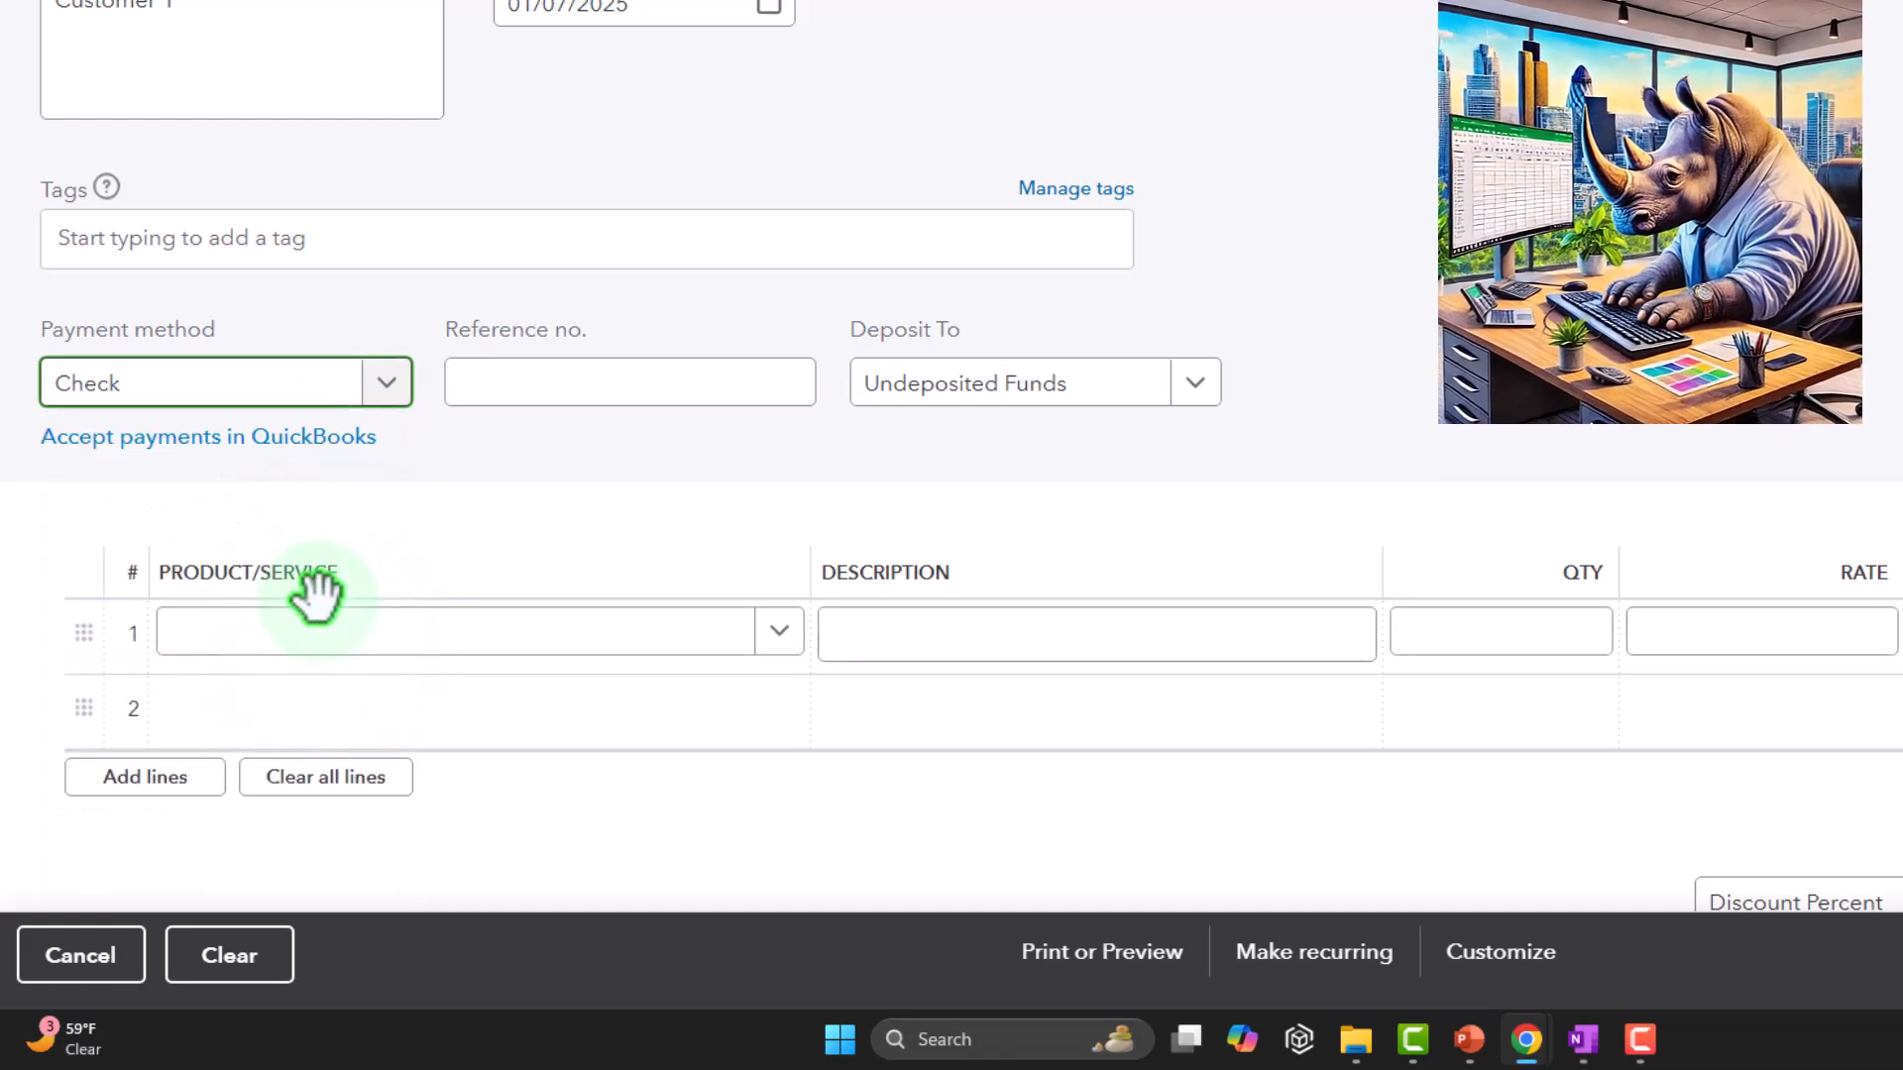
- Set the sales receipt to deposit to the Checking account, leaving the reference number empty
key("Tab")
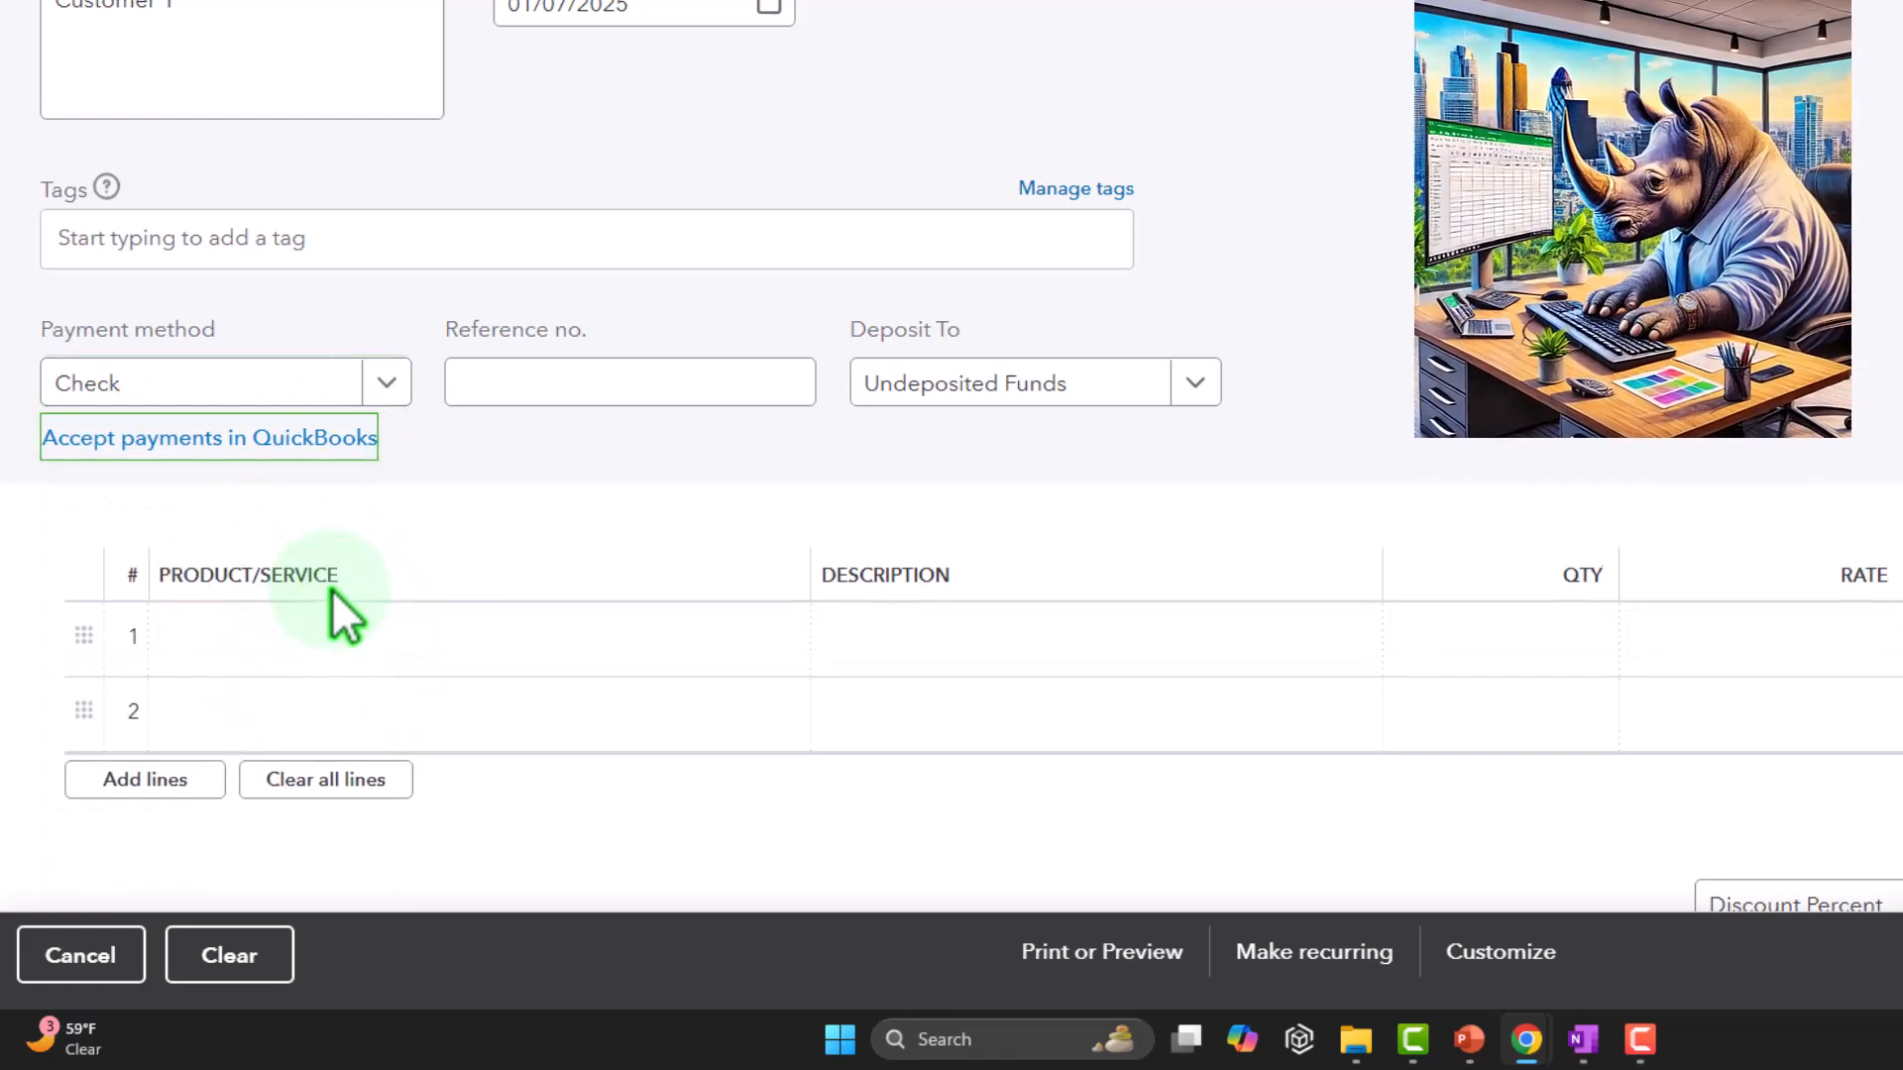
key("Tab")
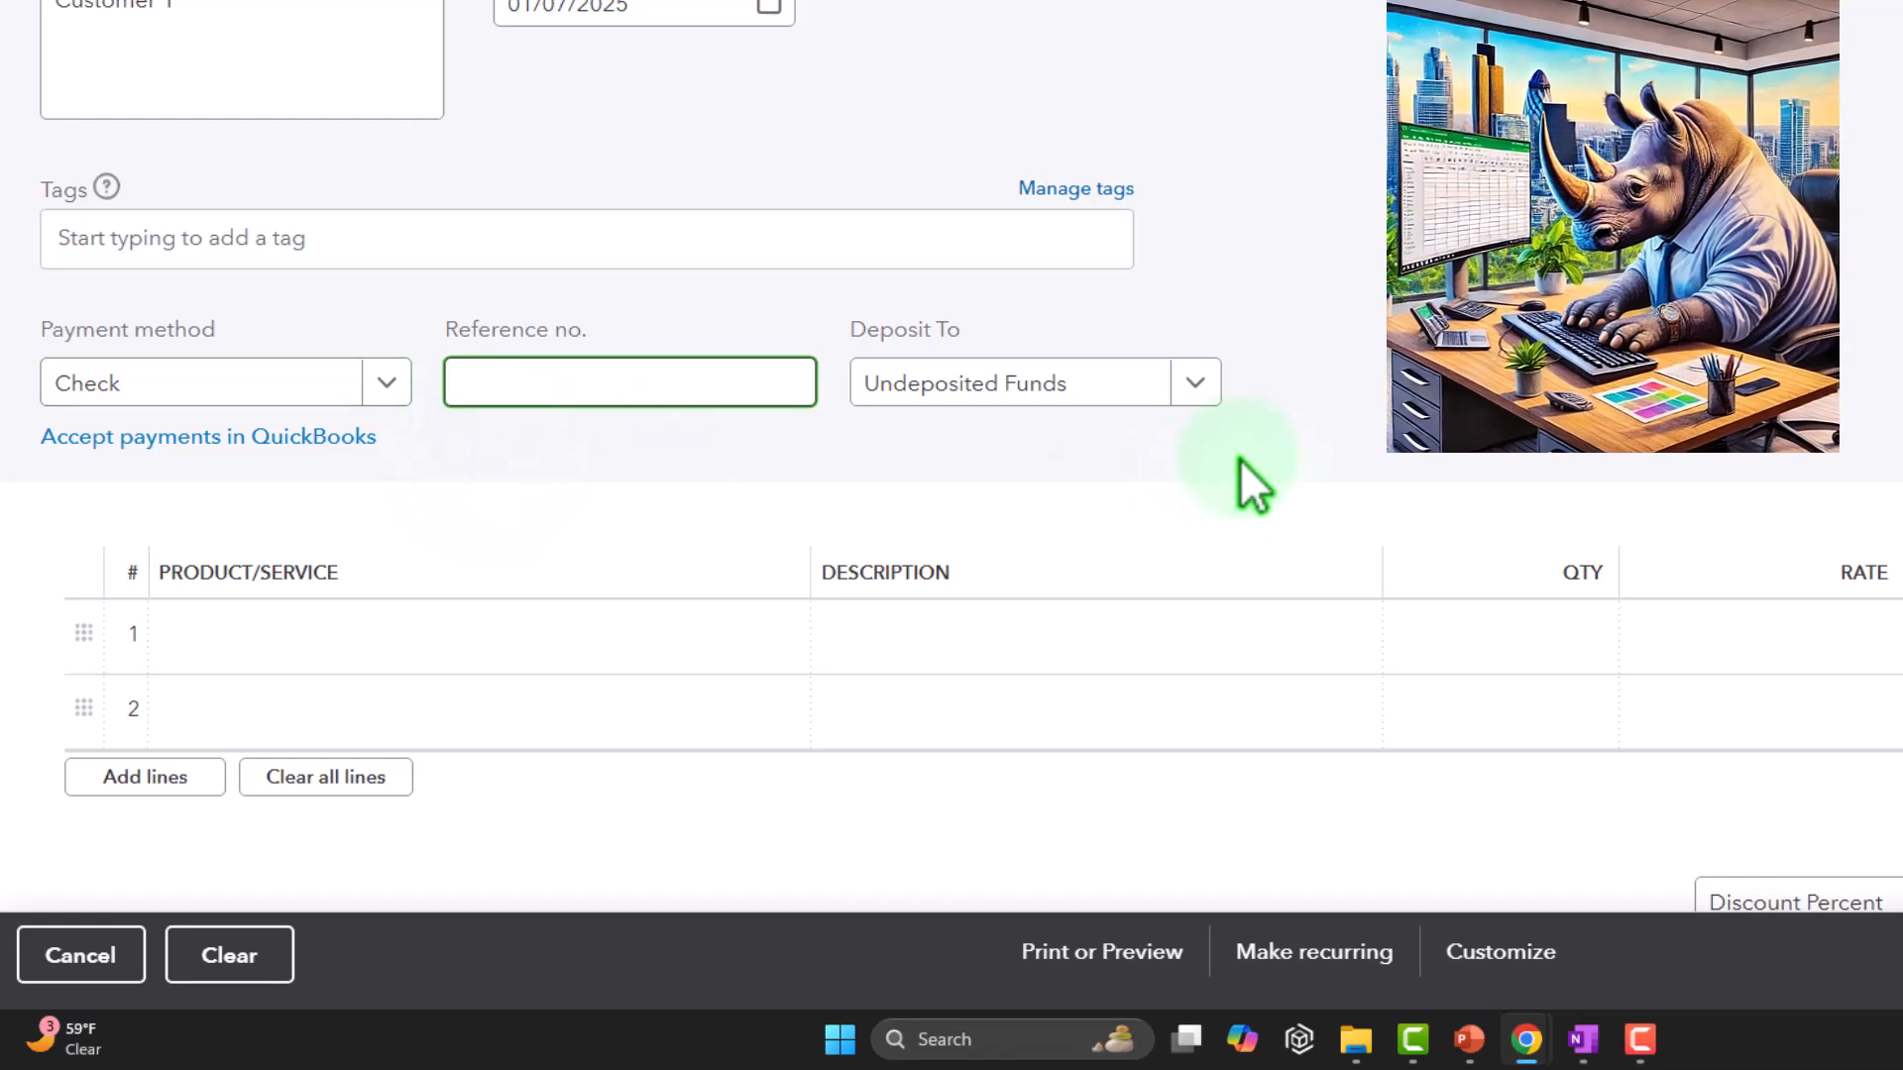
left_click(1211, 387)
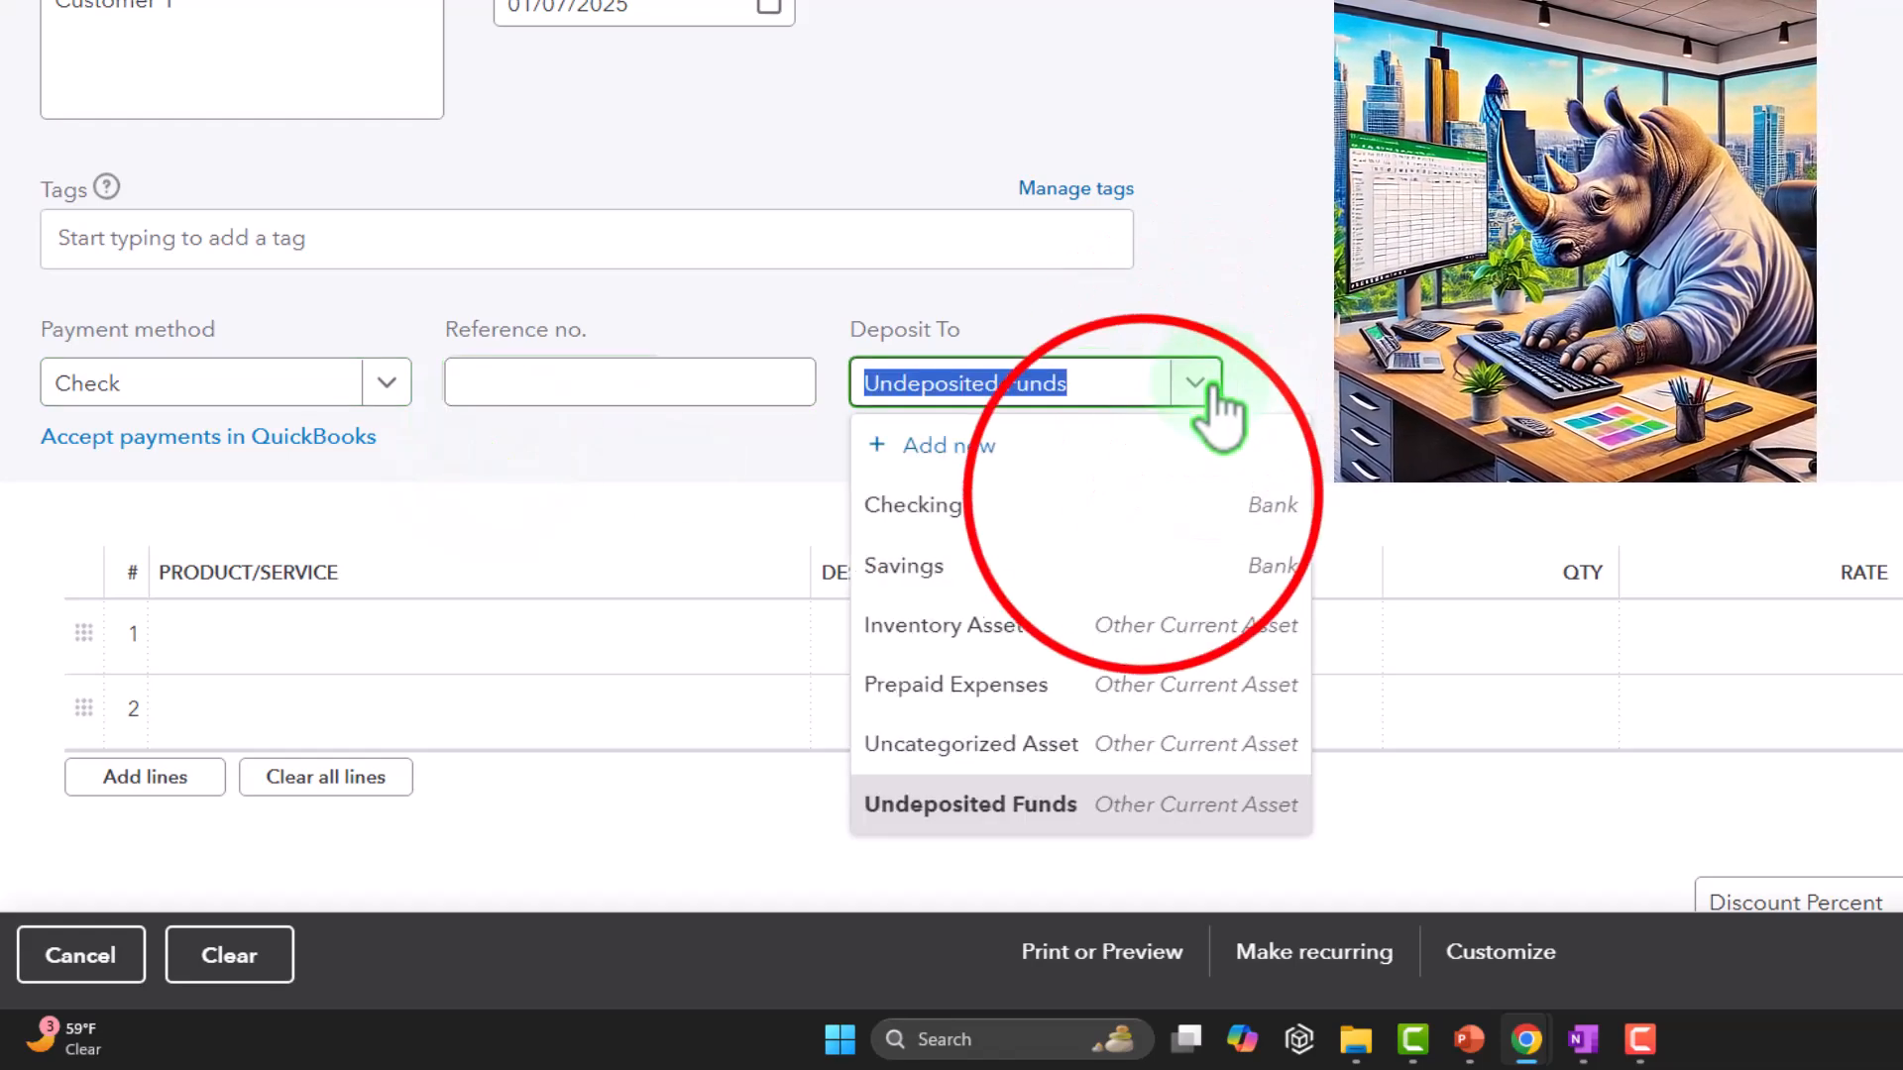
left_click(1165, 503)
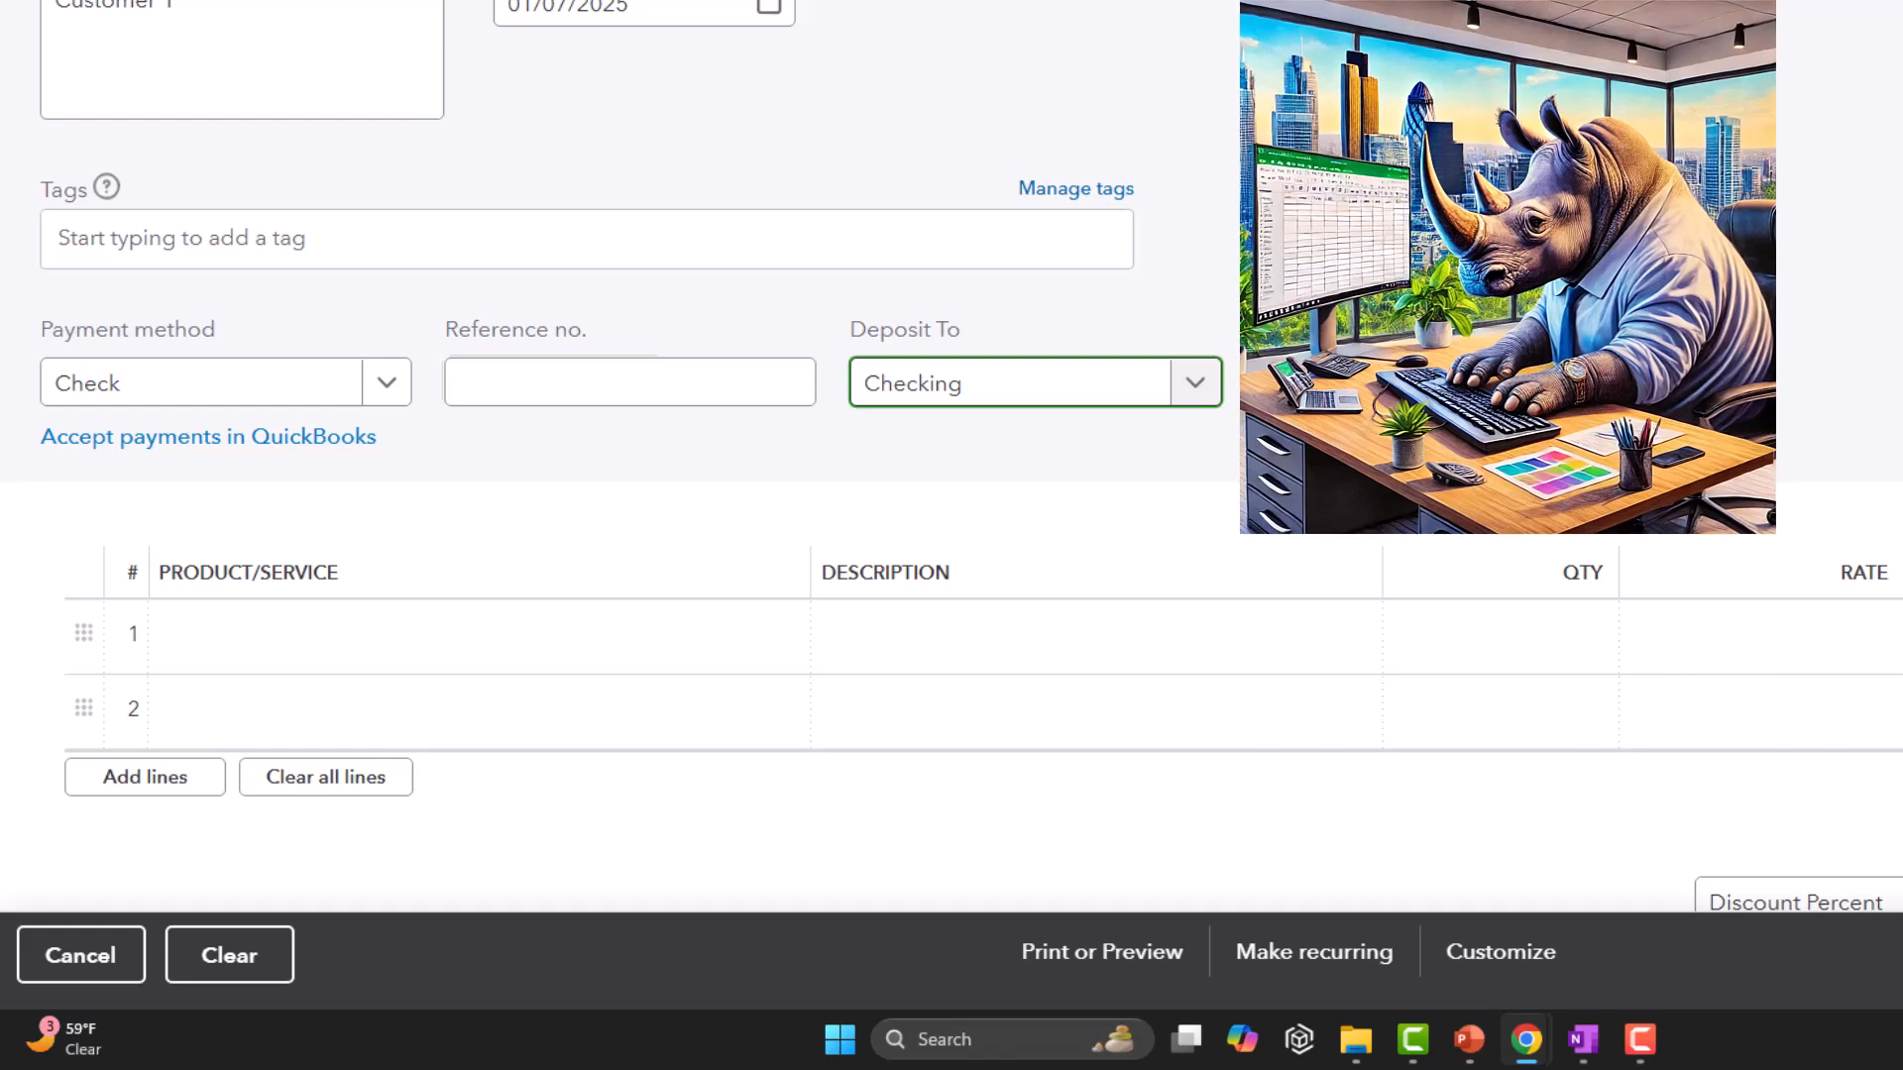
left_click(1195, 385)
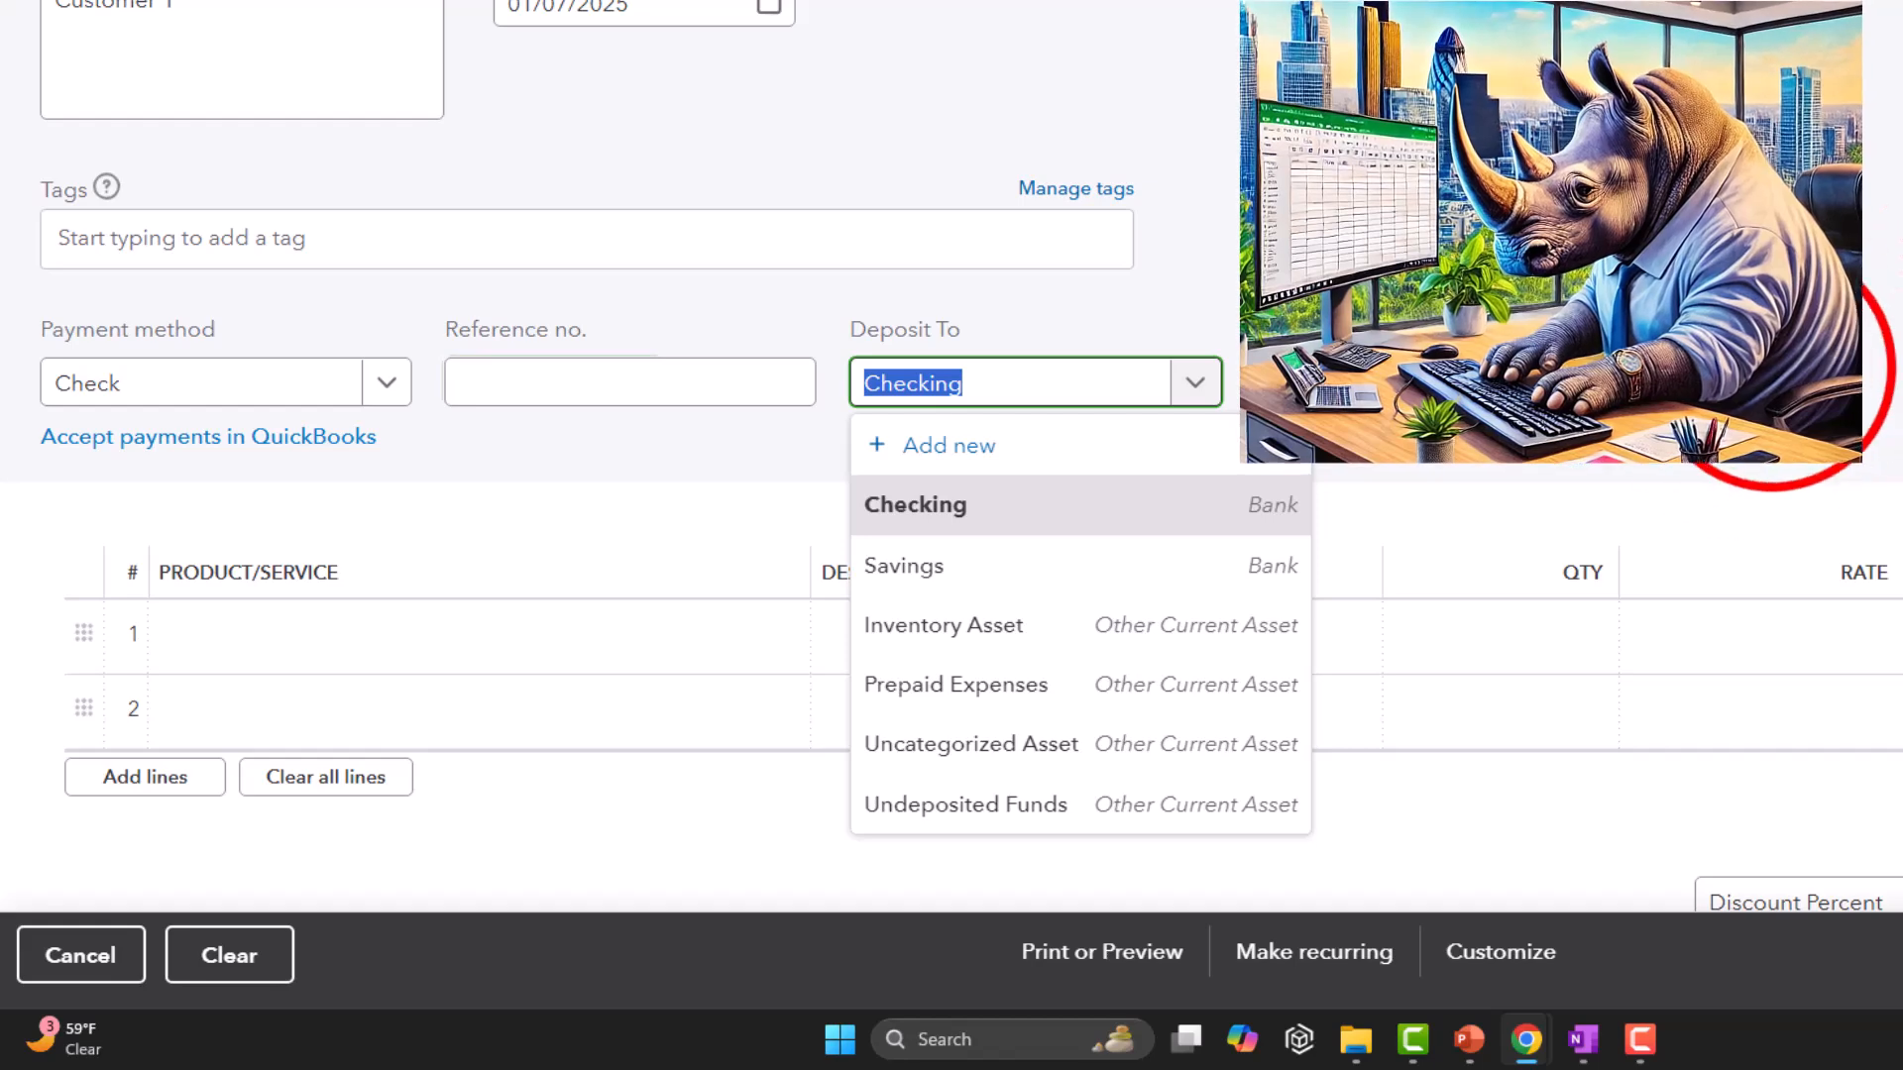
key("Escape")
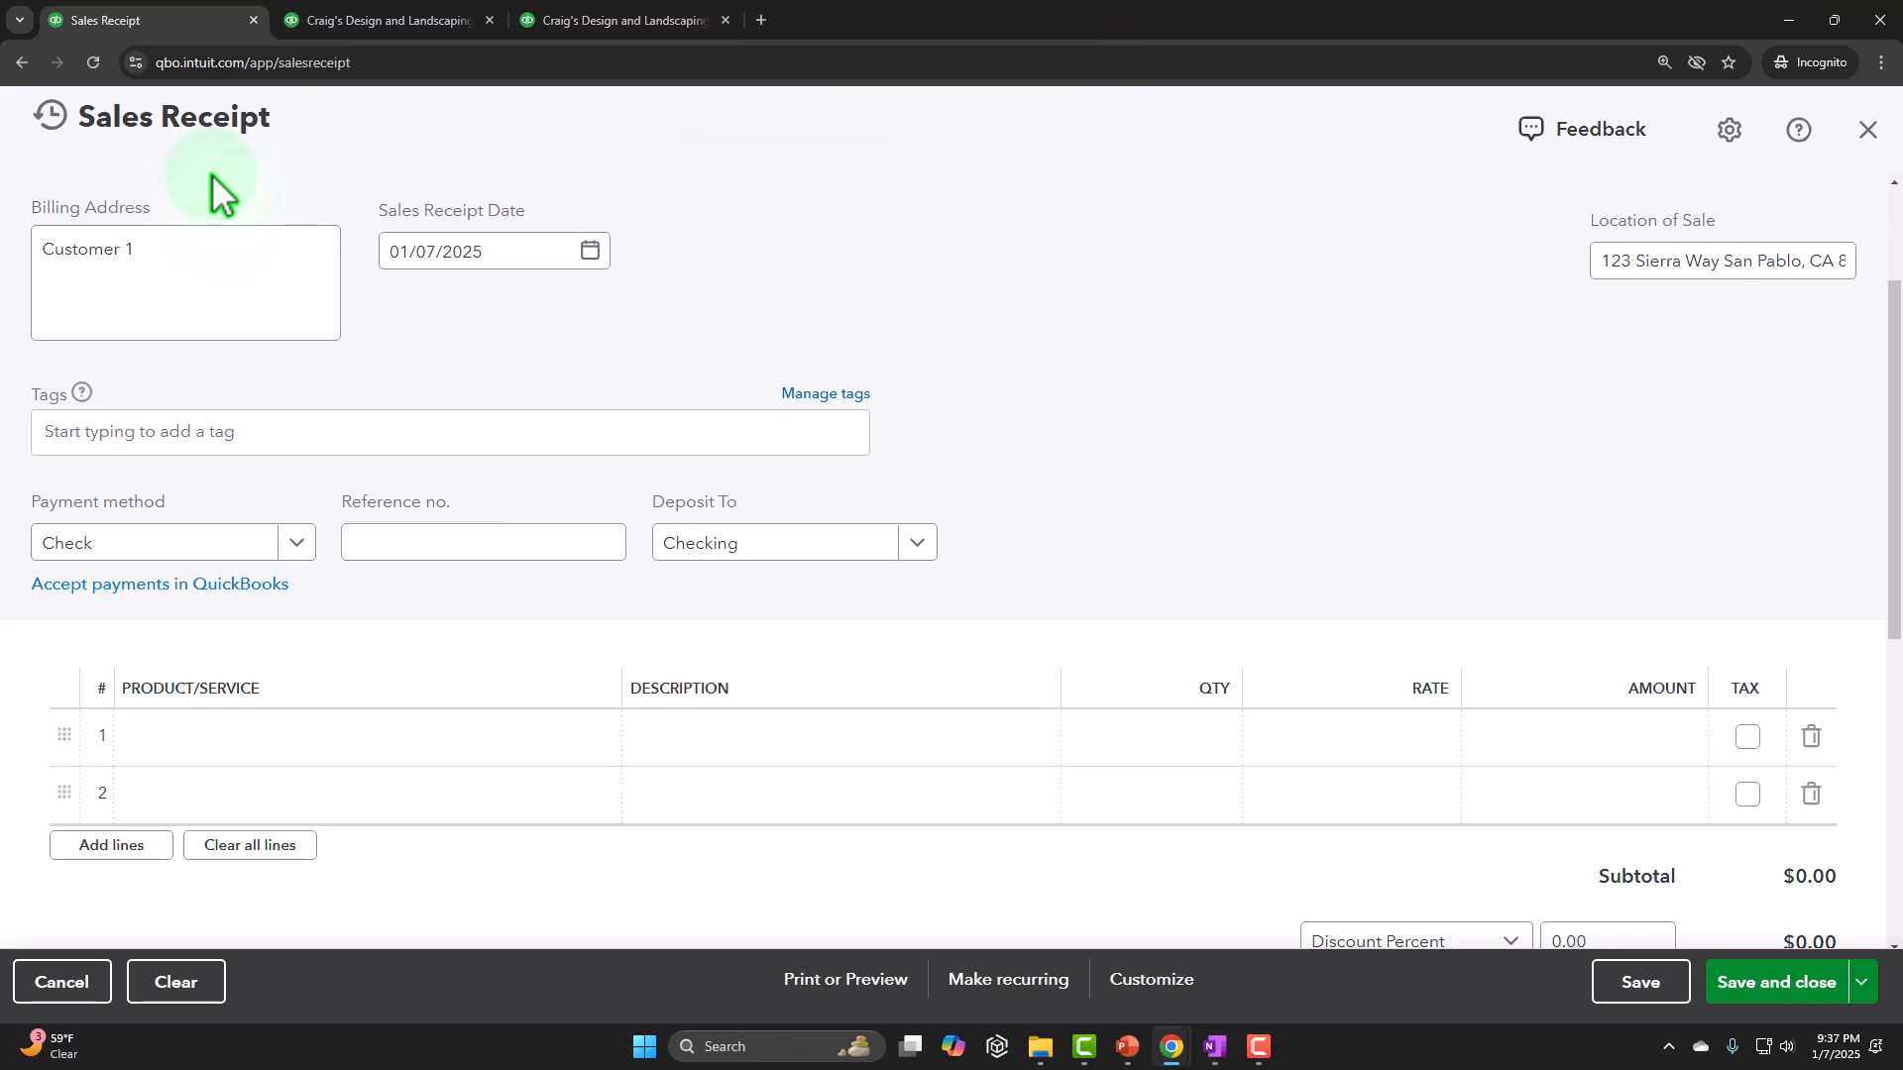
- Enter Service item 1 on the receipt's first line and start adding it as a new item of type Service
left_click(259, 741)
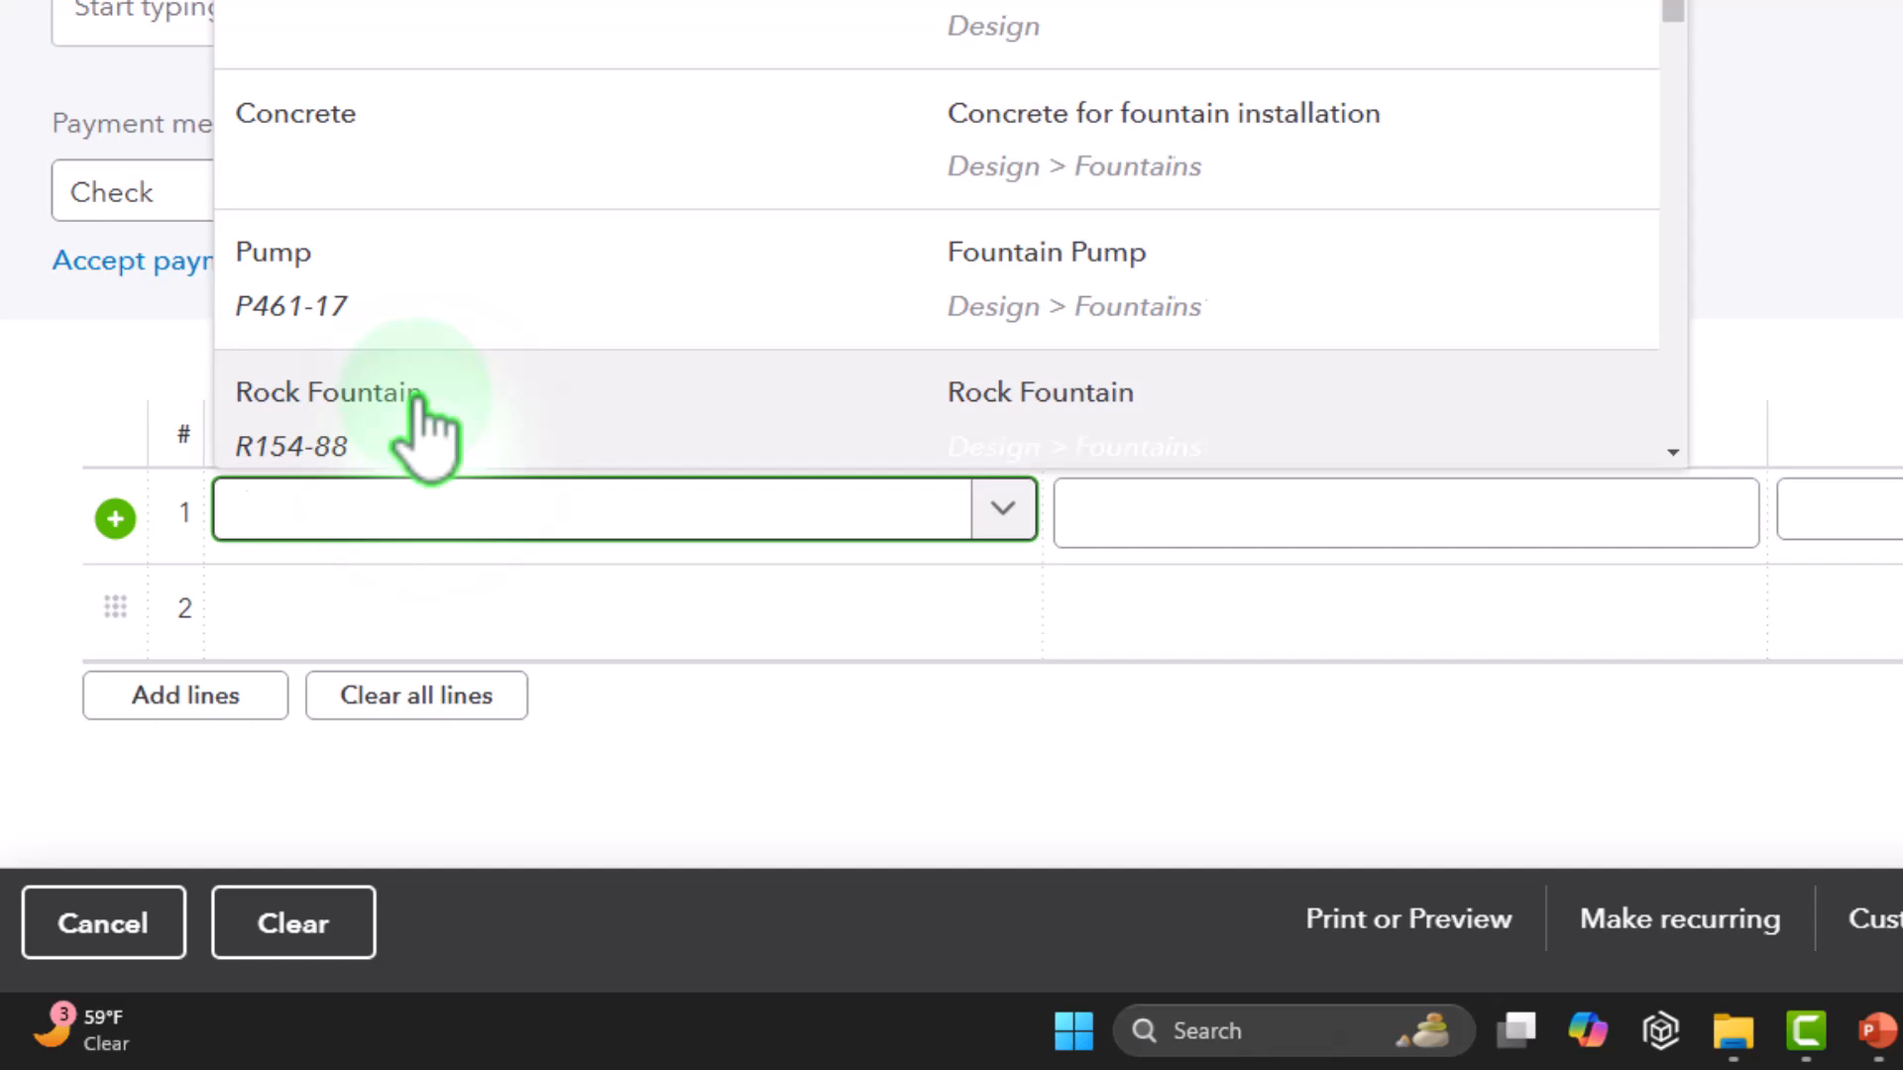
type("Service item ")
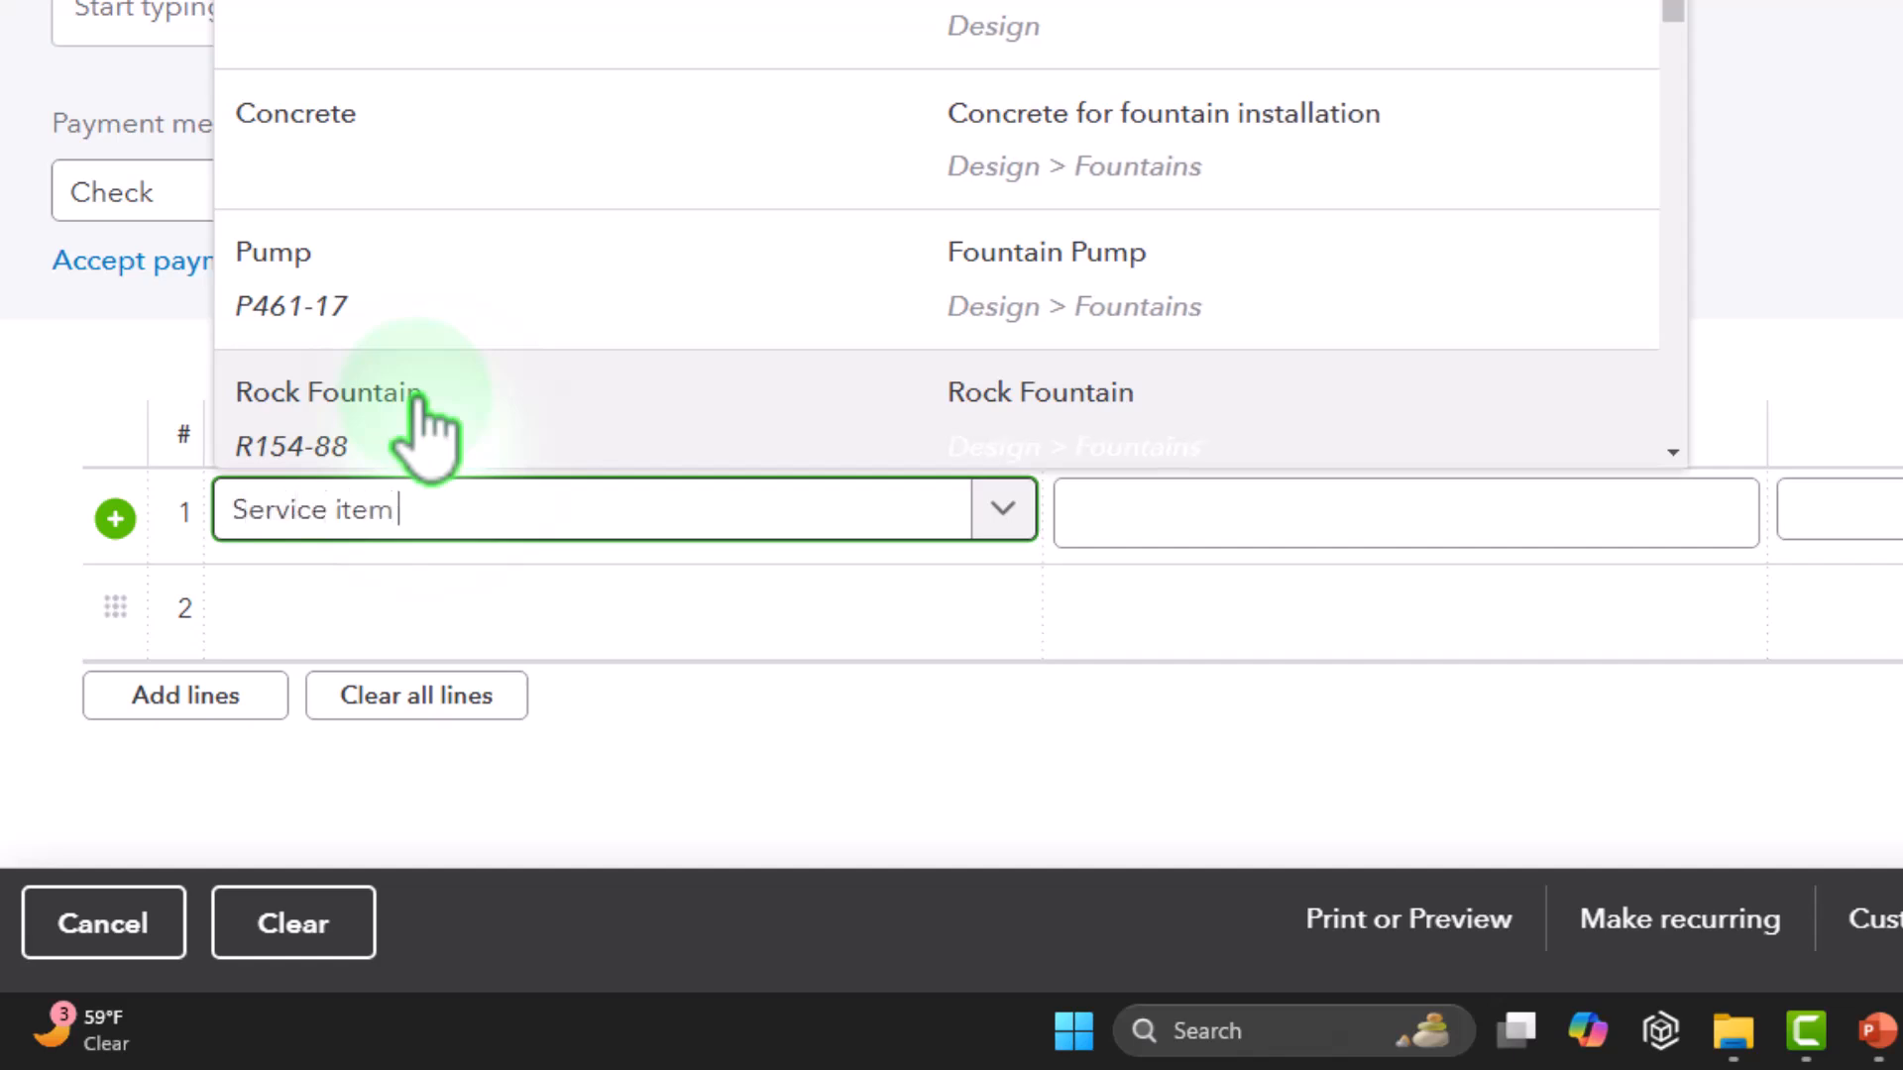
type("1")
key("Tab")
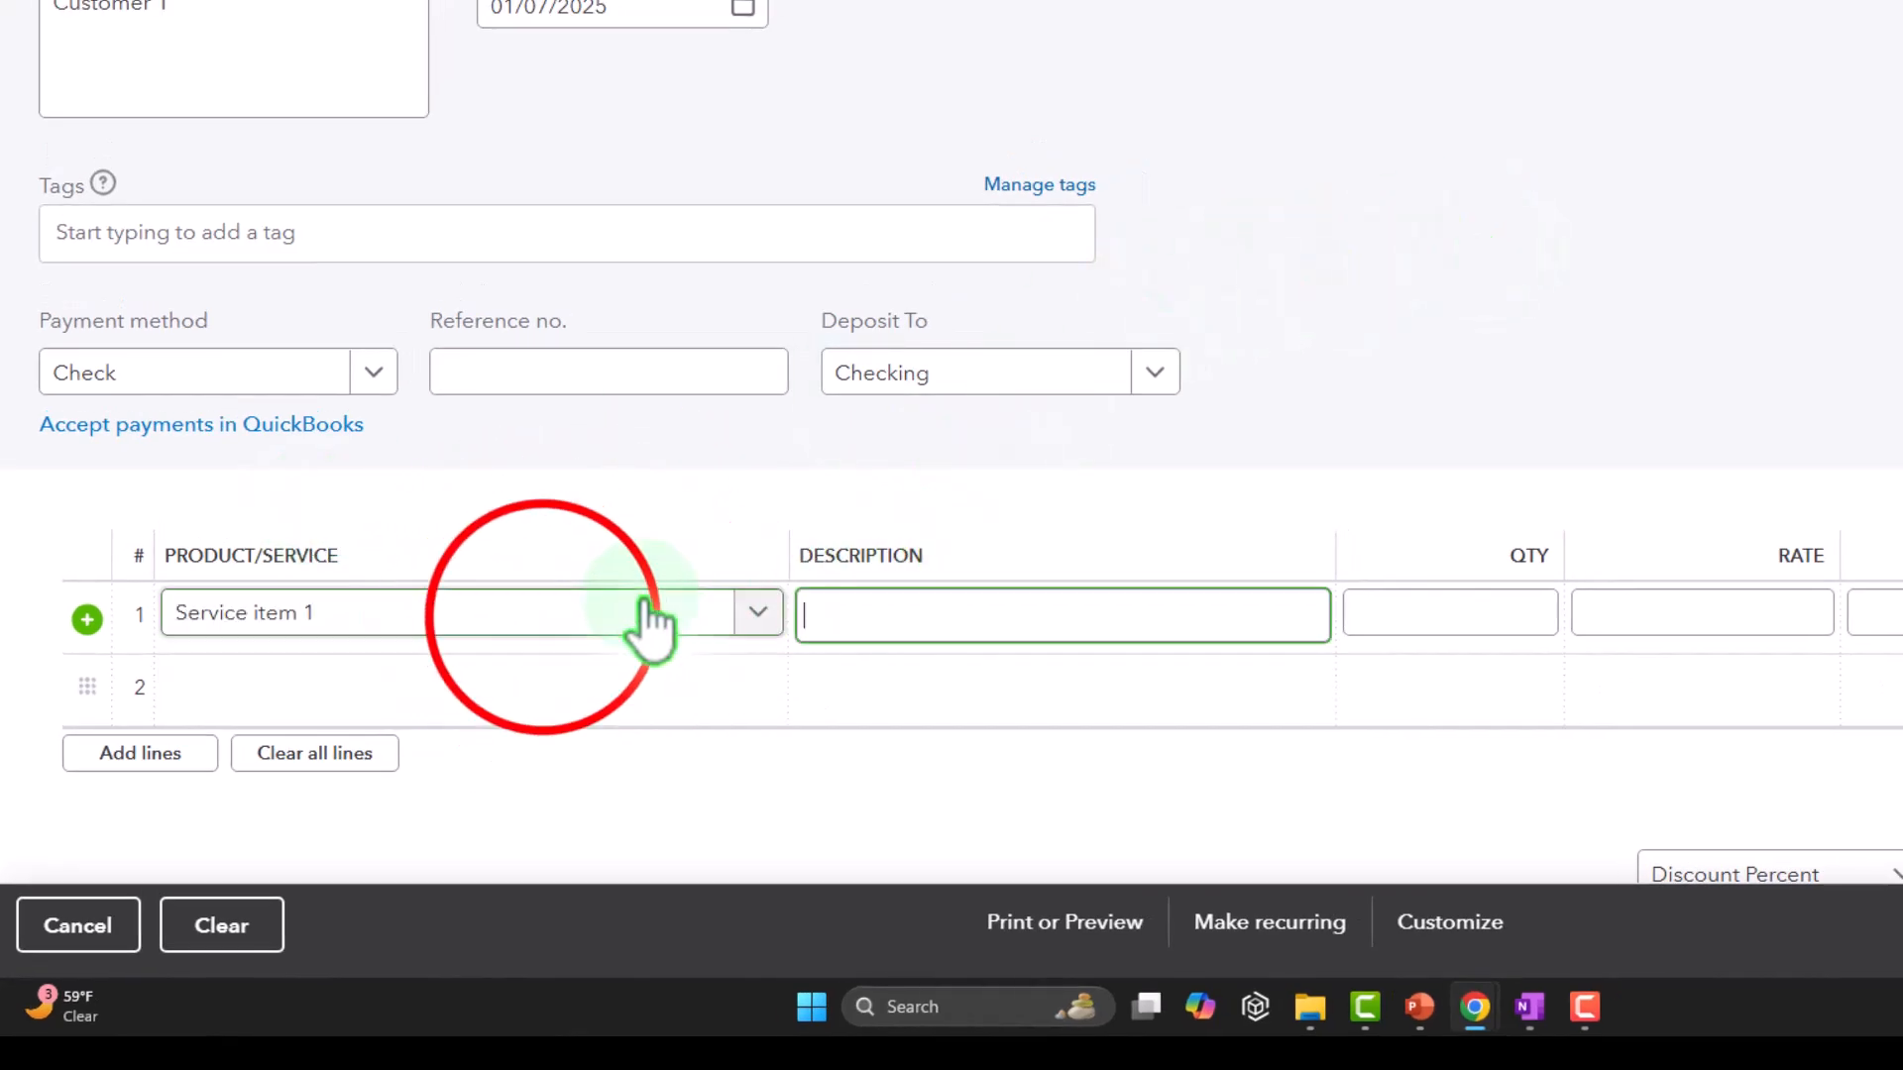
left_click(545, 616)
left_click(385, 676)
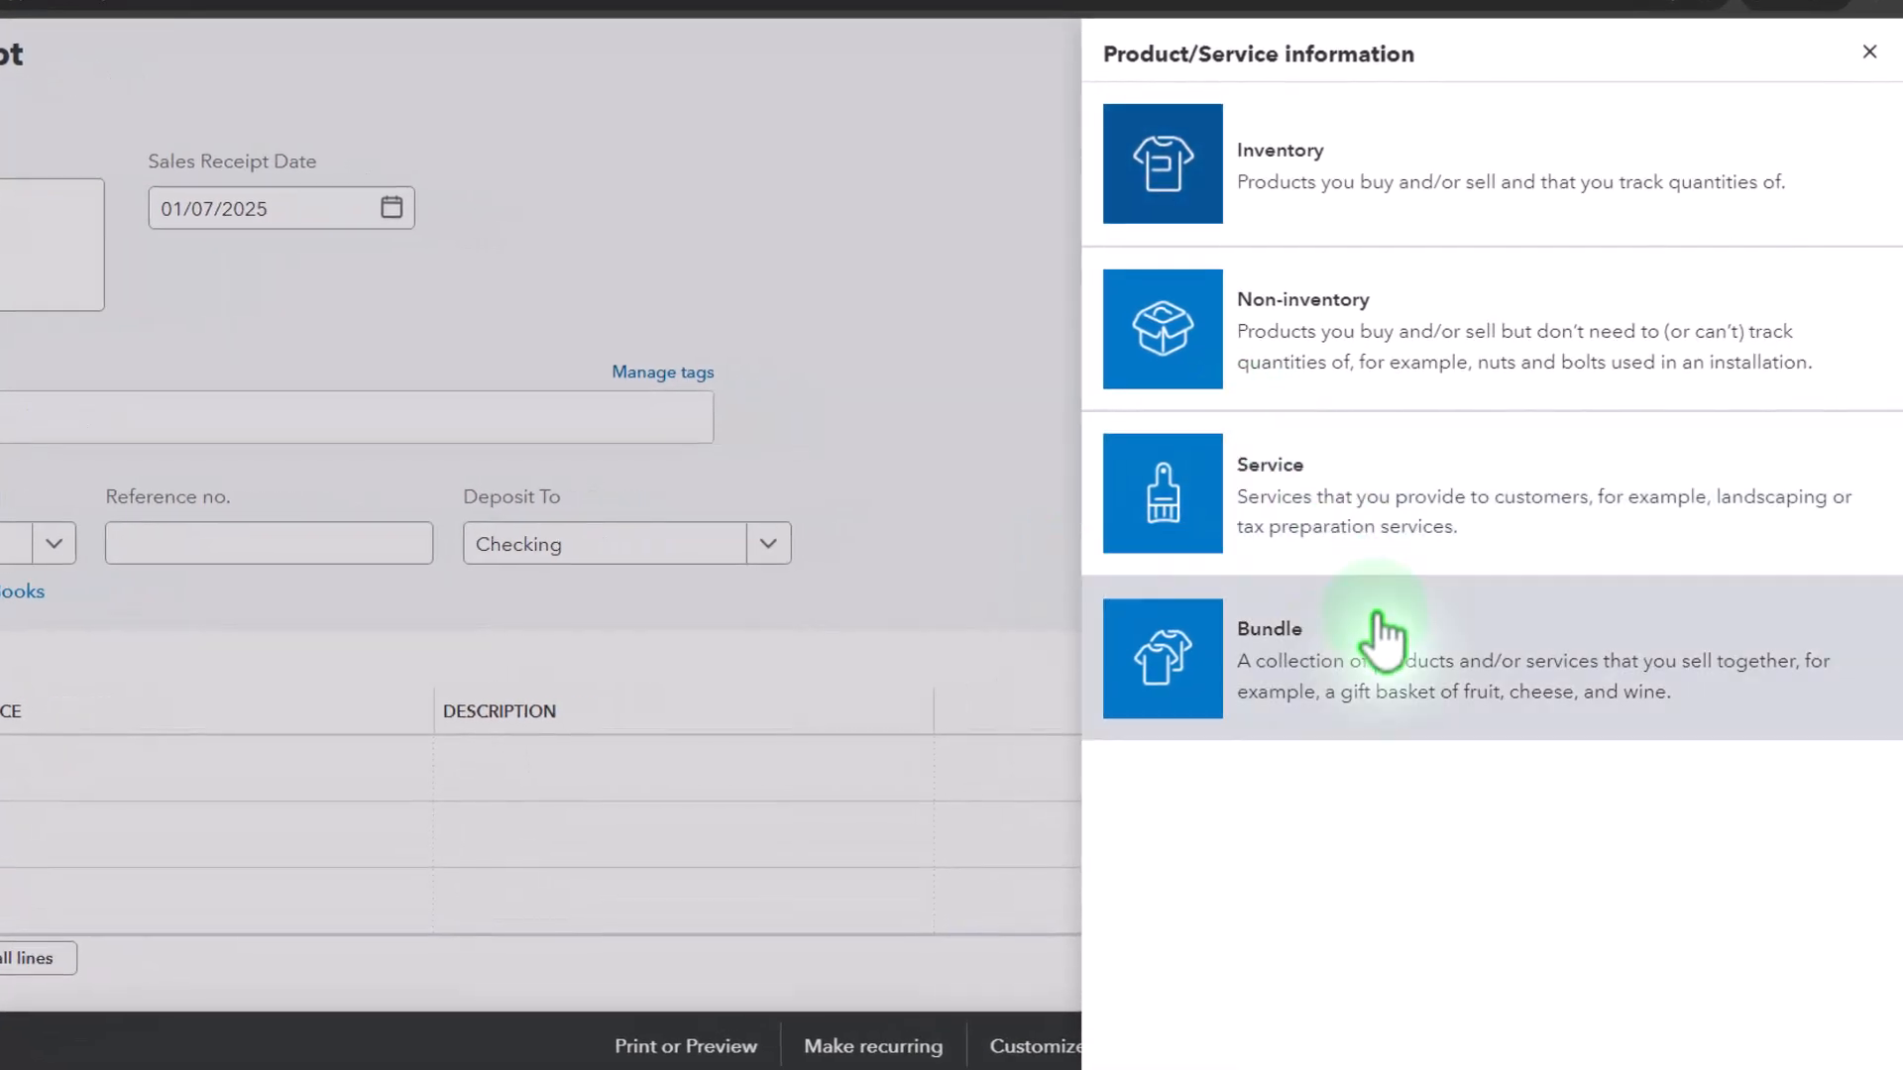
left_click(1455, 529)
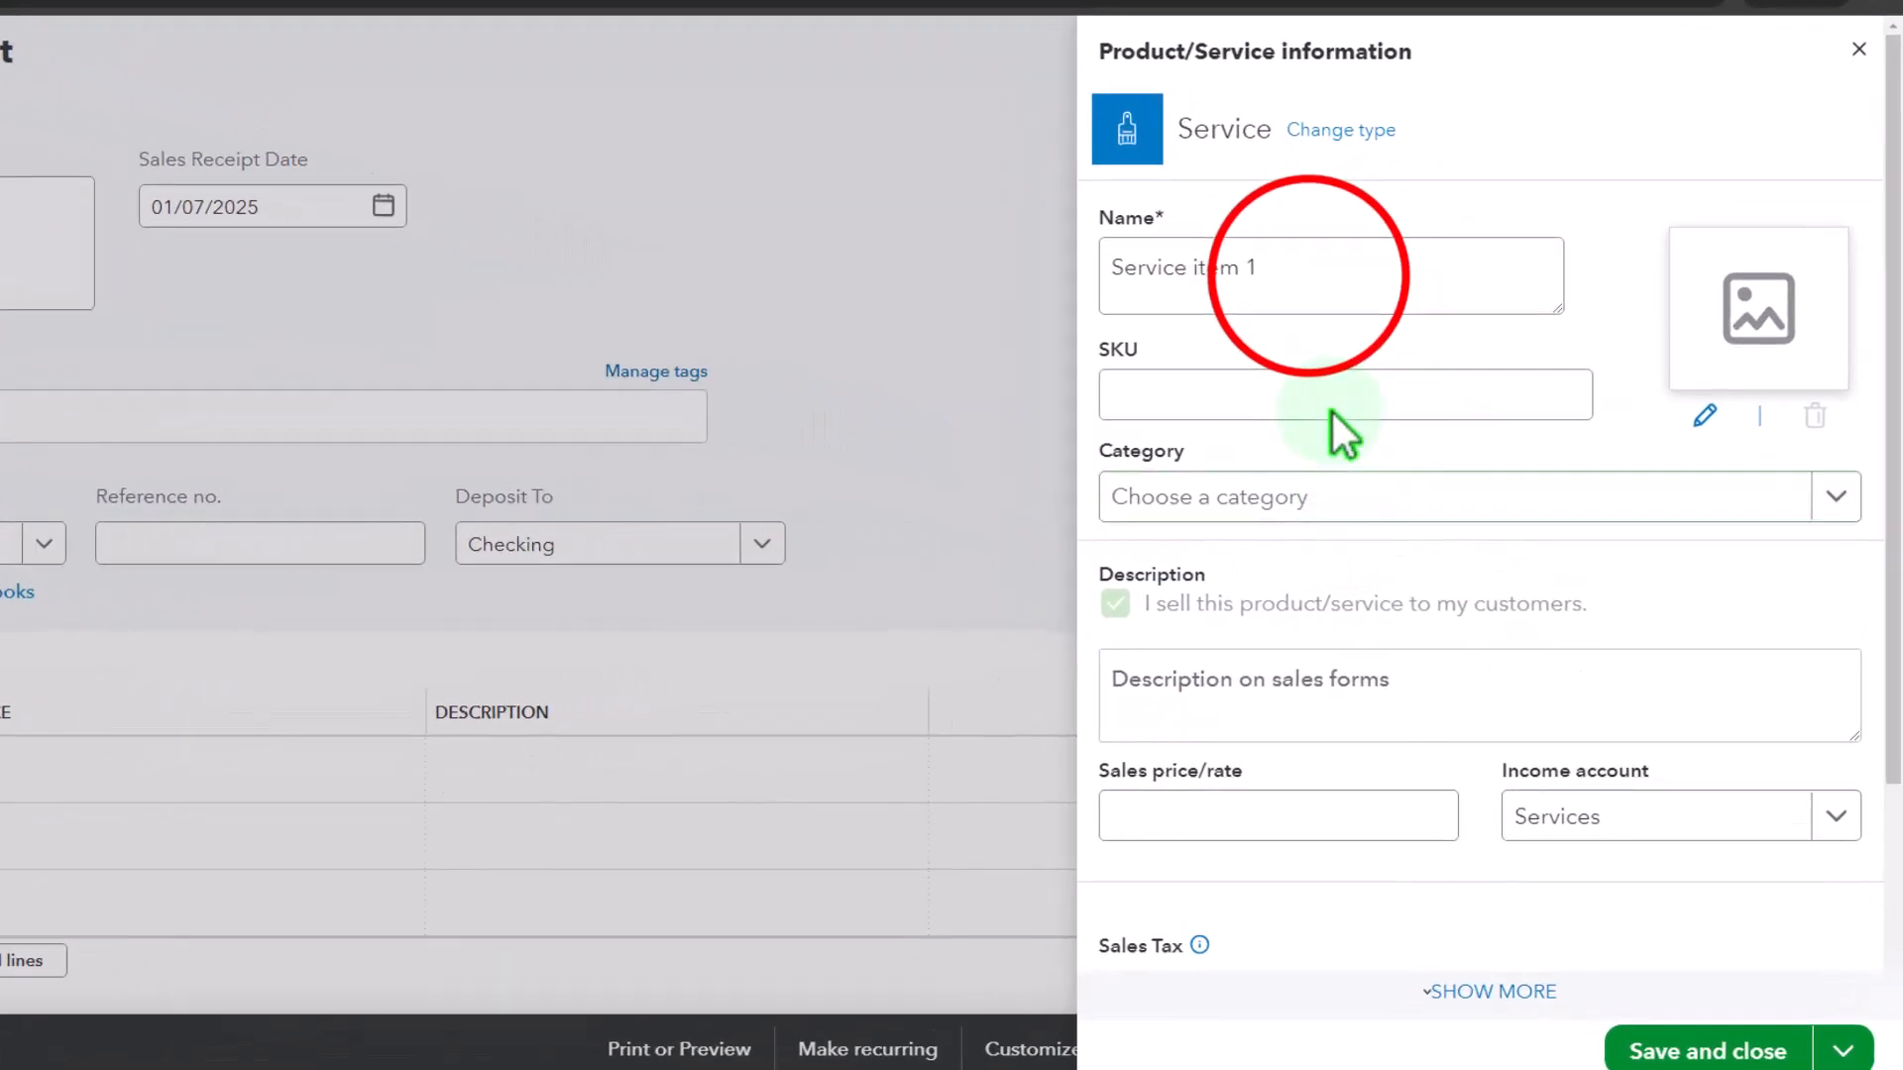
- Give the new service item a sales price of 100 and reuse its name, Service item 1, as the sales description
left_click_drag(1302, 278, 1032, 253)
key("ctrl+c")
scroll(1463, 523, "down", 2)
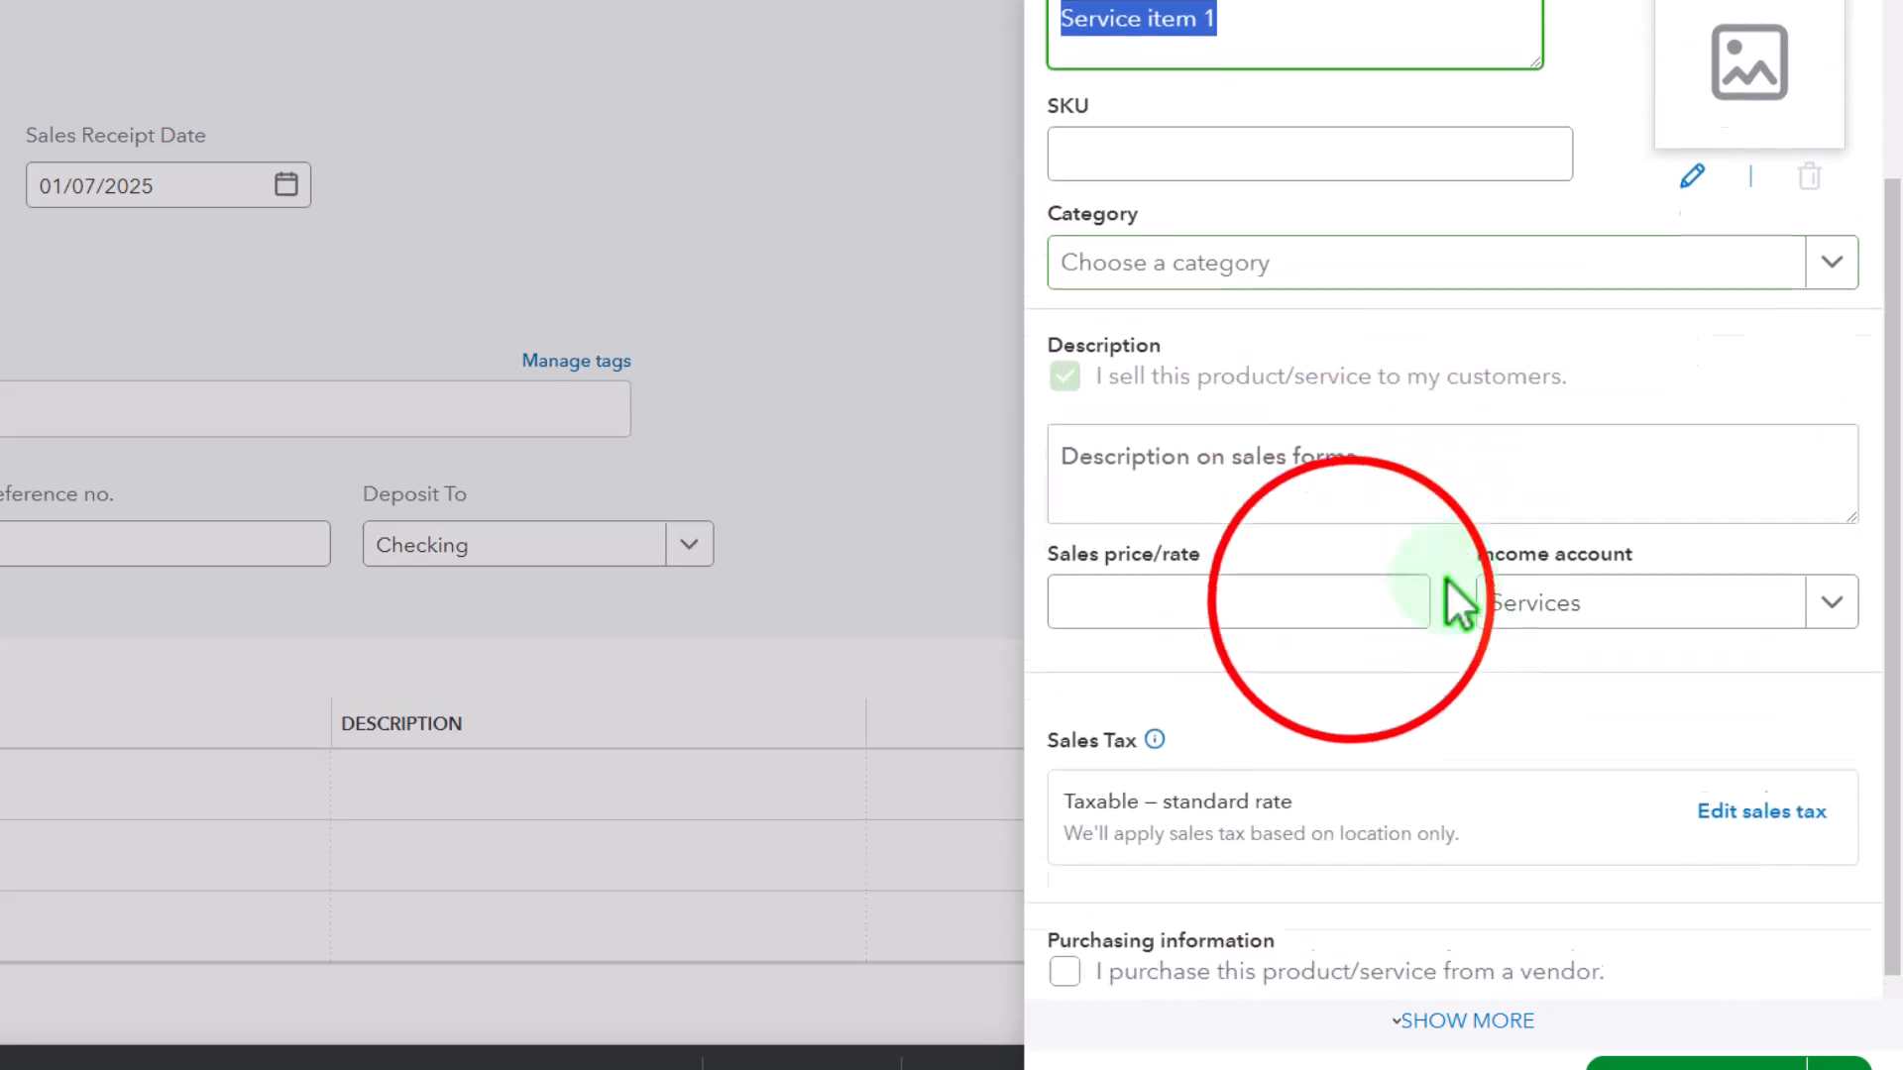
left_click(1351, 604)
type("100")
left_click(1286, 444)
key("ctrl+v")
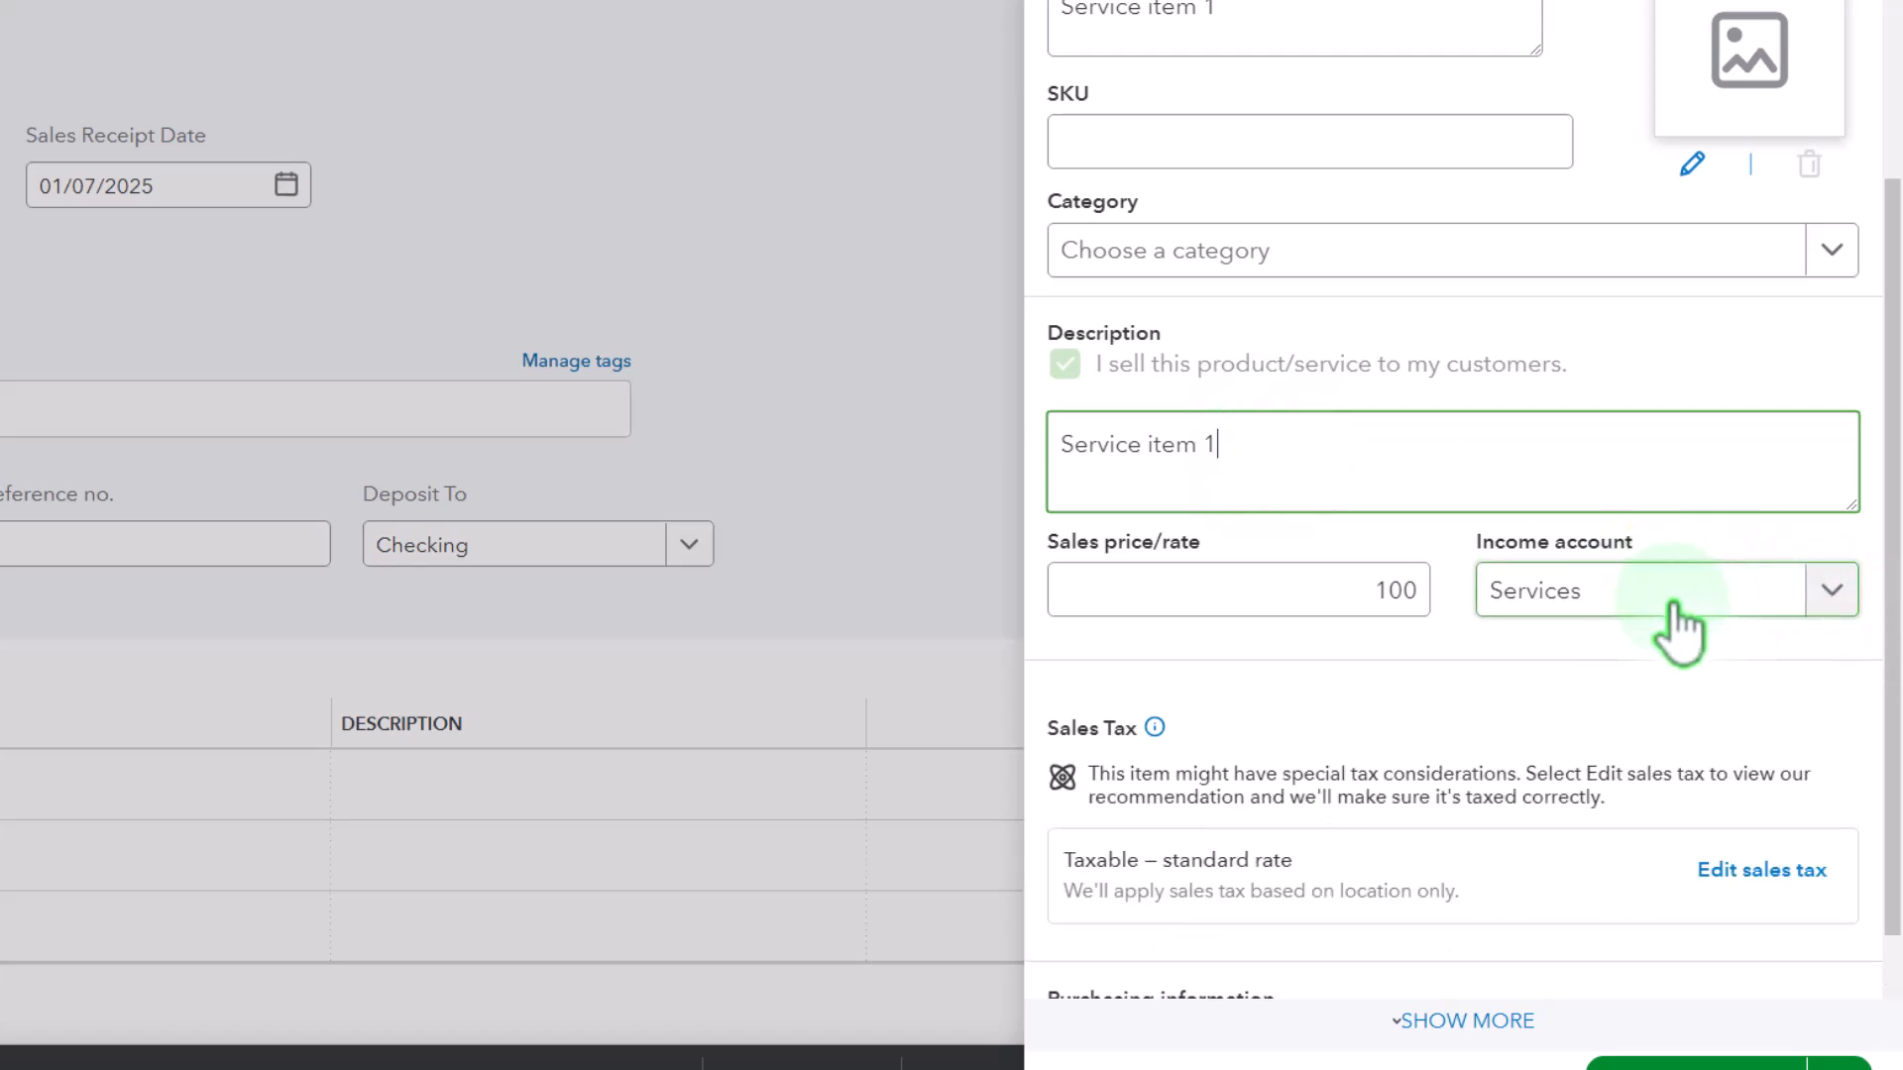
- Look through the suggested sales tax categories, set the service item to Nontaxable and save the item
scroll(1685, 654, "down", 1)
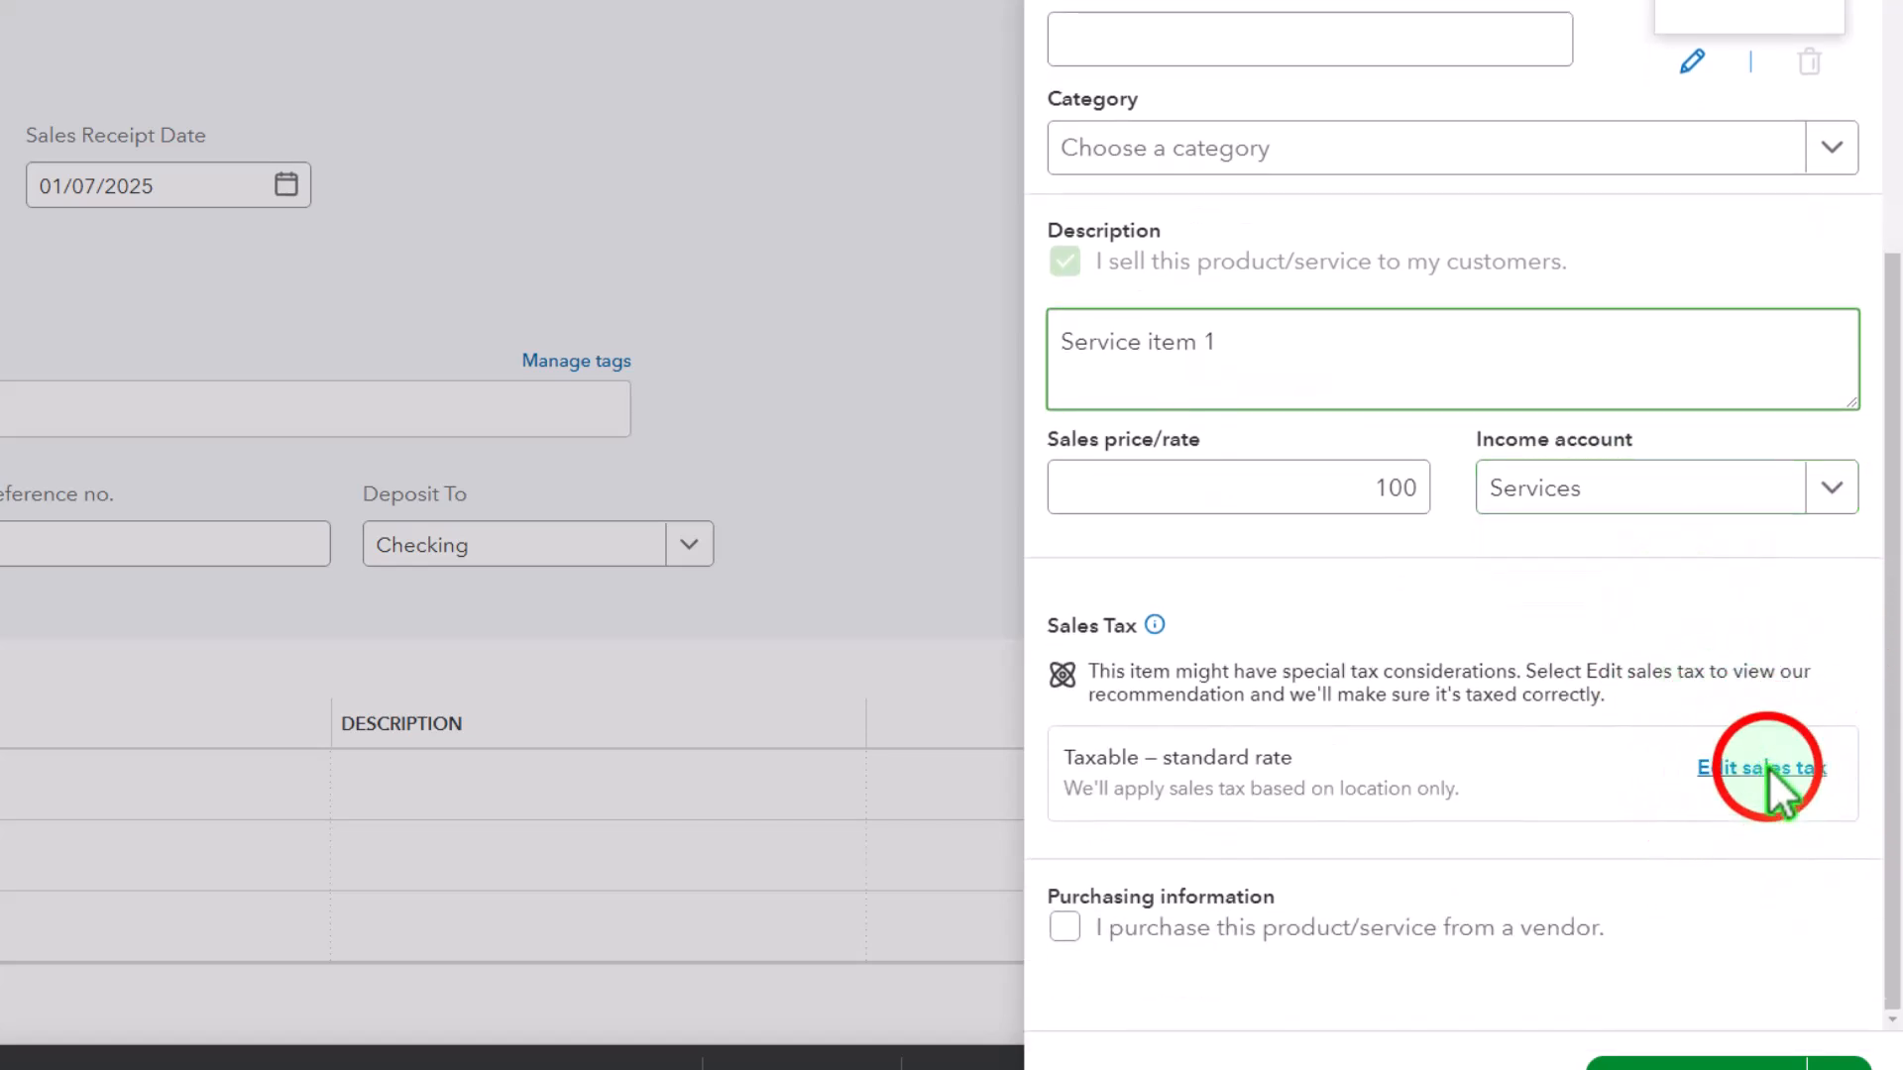
left_click(1767, 771)
scroll(1590, 604, "down", 10)
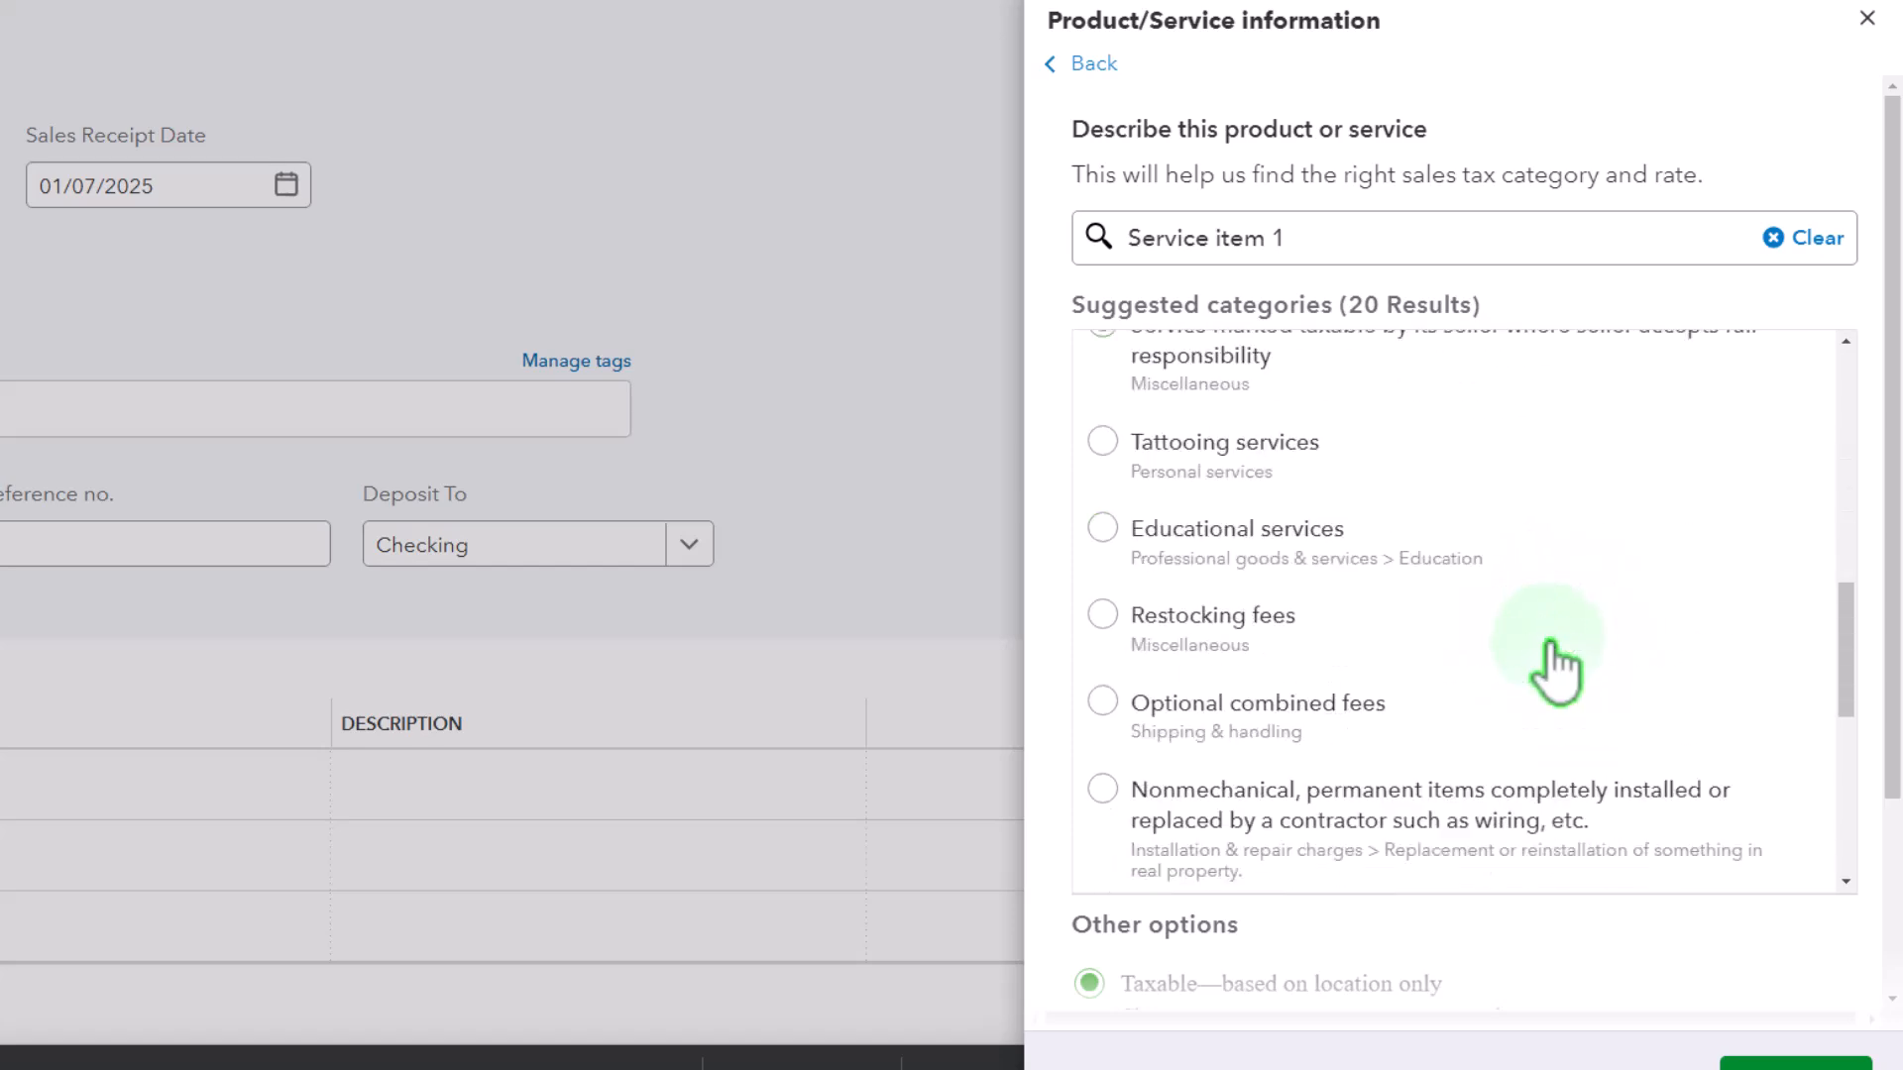
scroll(1548, 642, "down", 1)
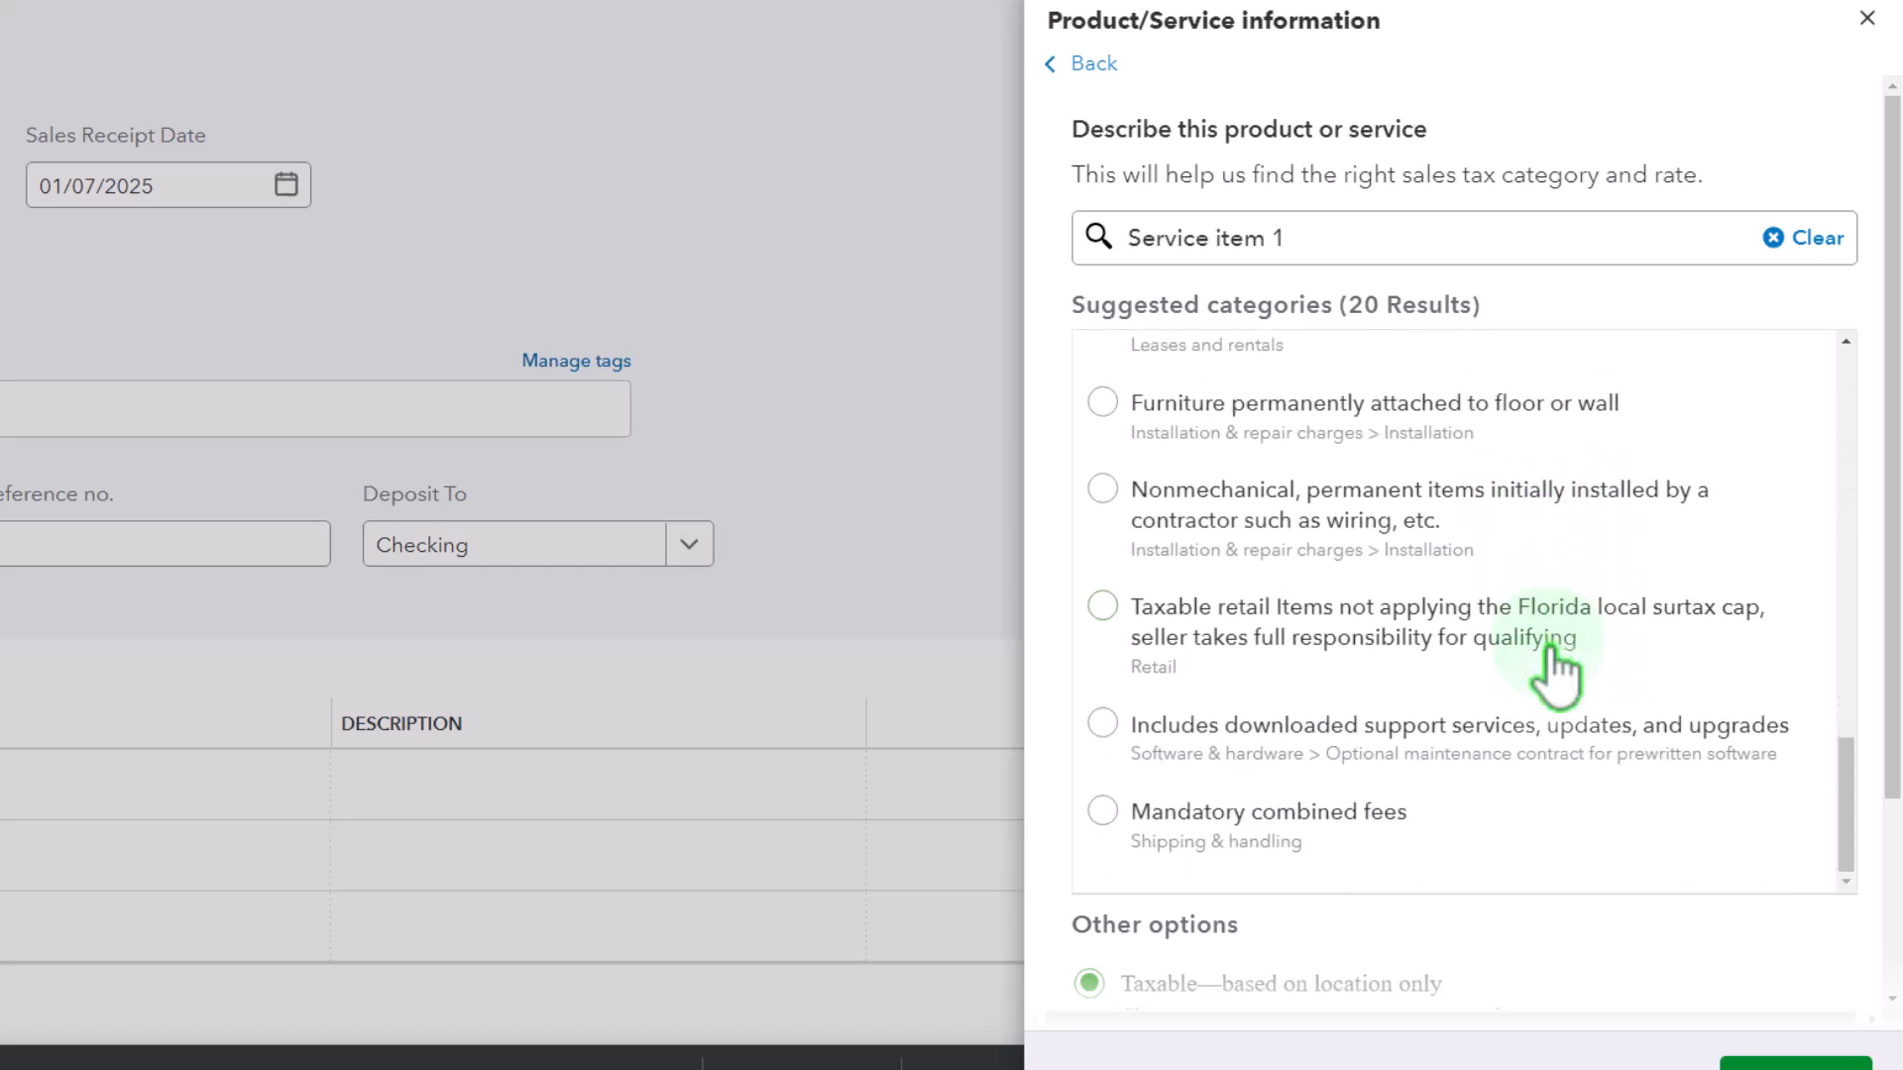
scroll(1553, 670, "up", 5)
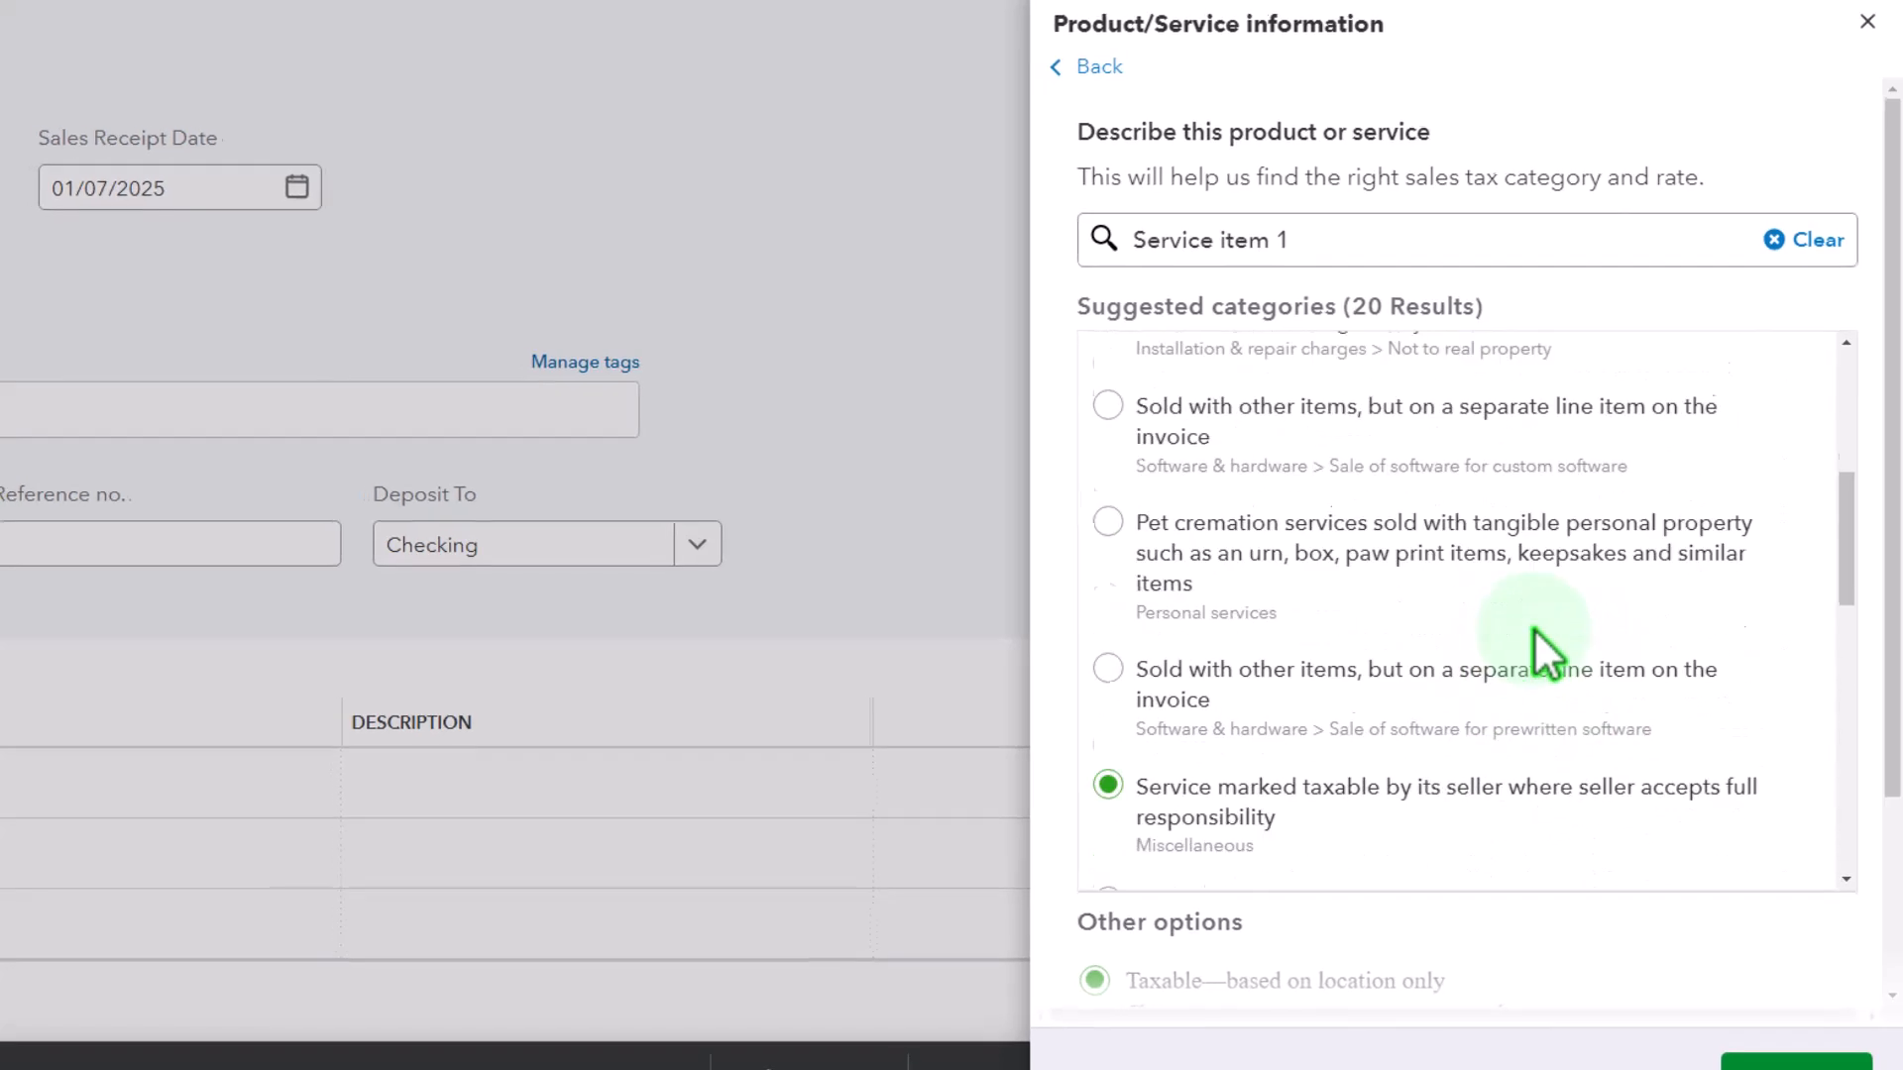
scroll(1546, 655, "down", 10)
left_click(1186, 824)
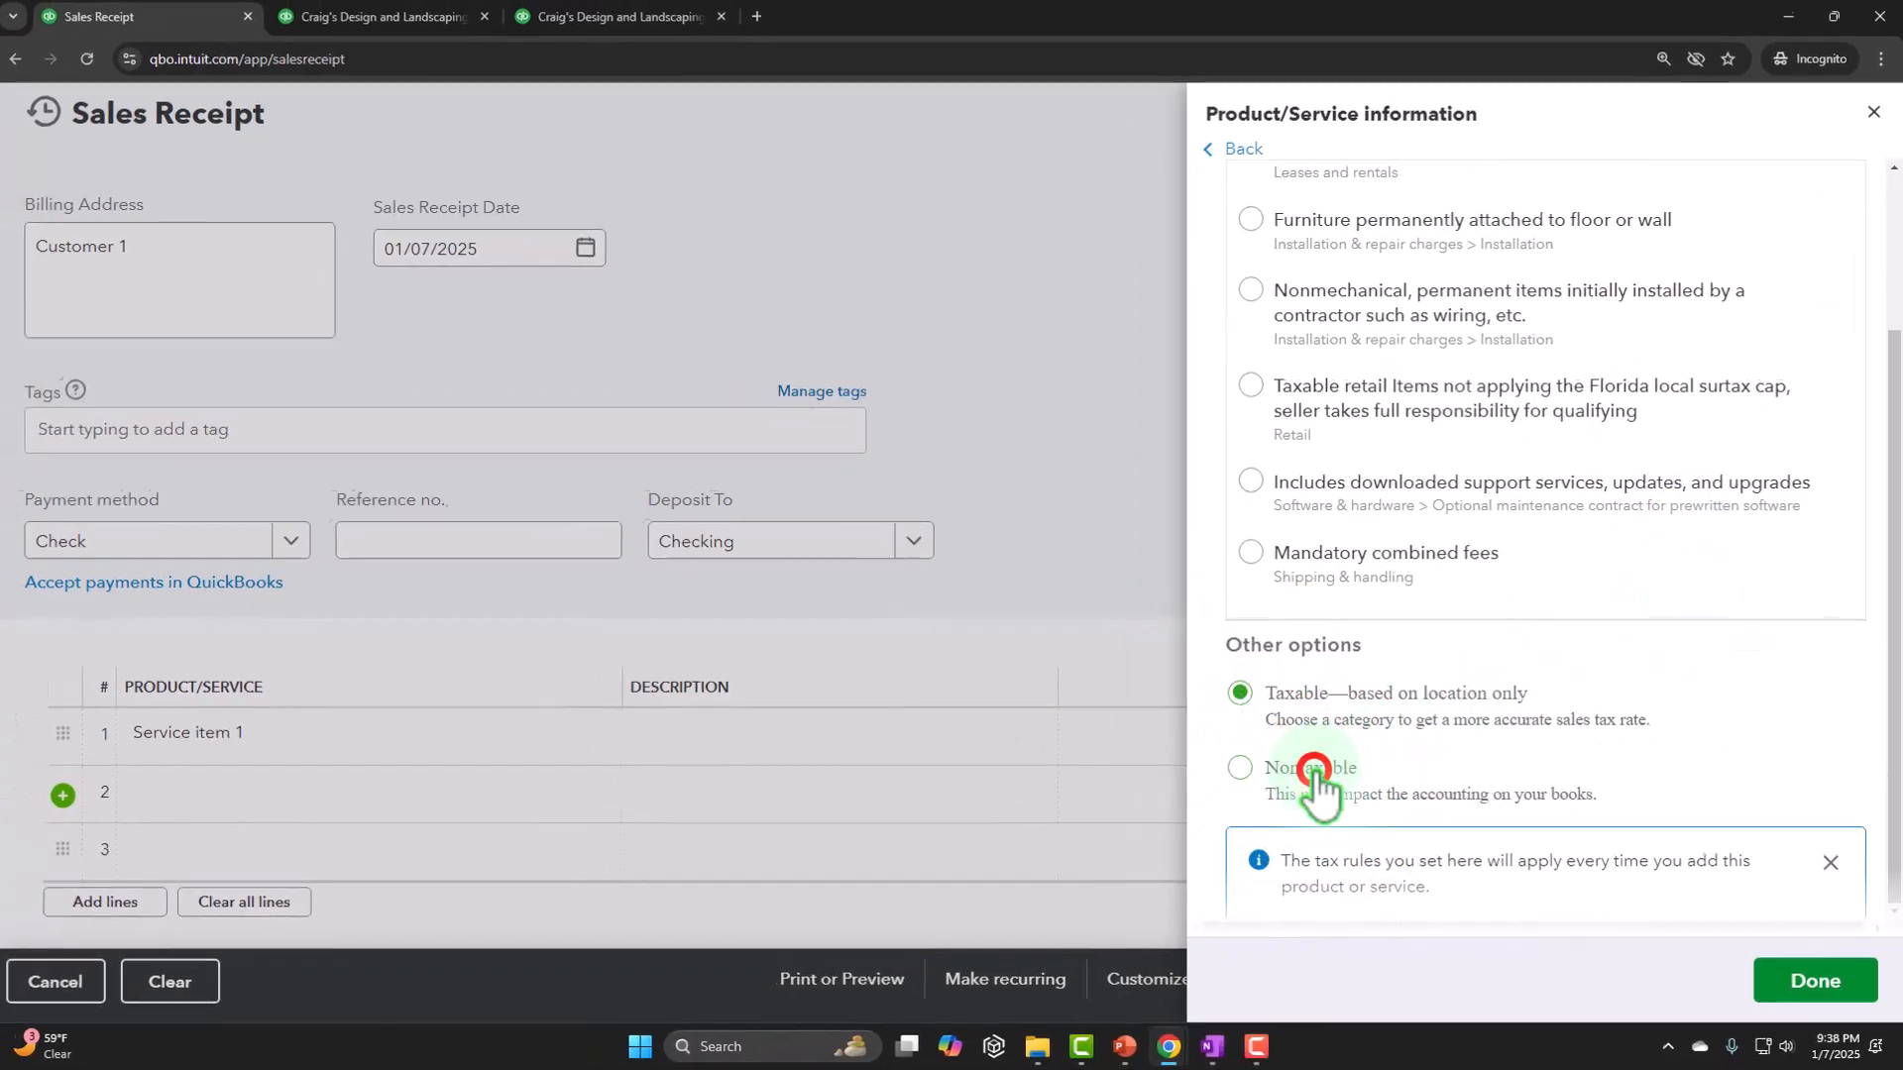
left_click(1816, 981)
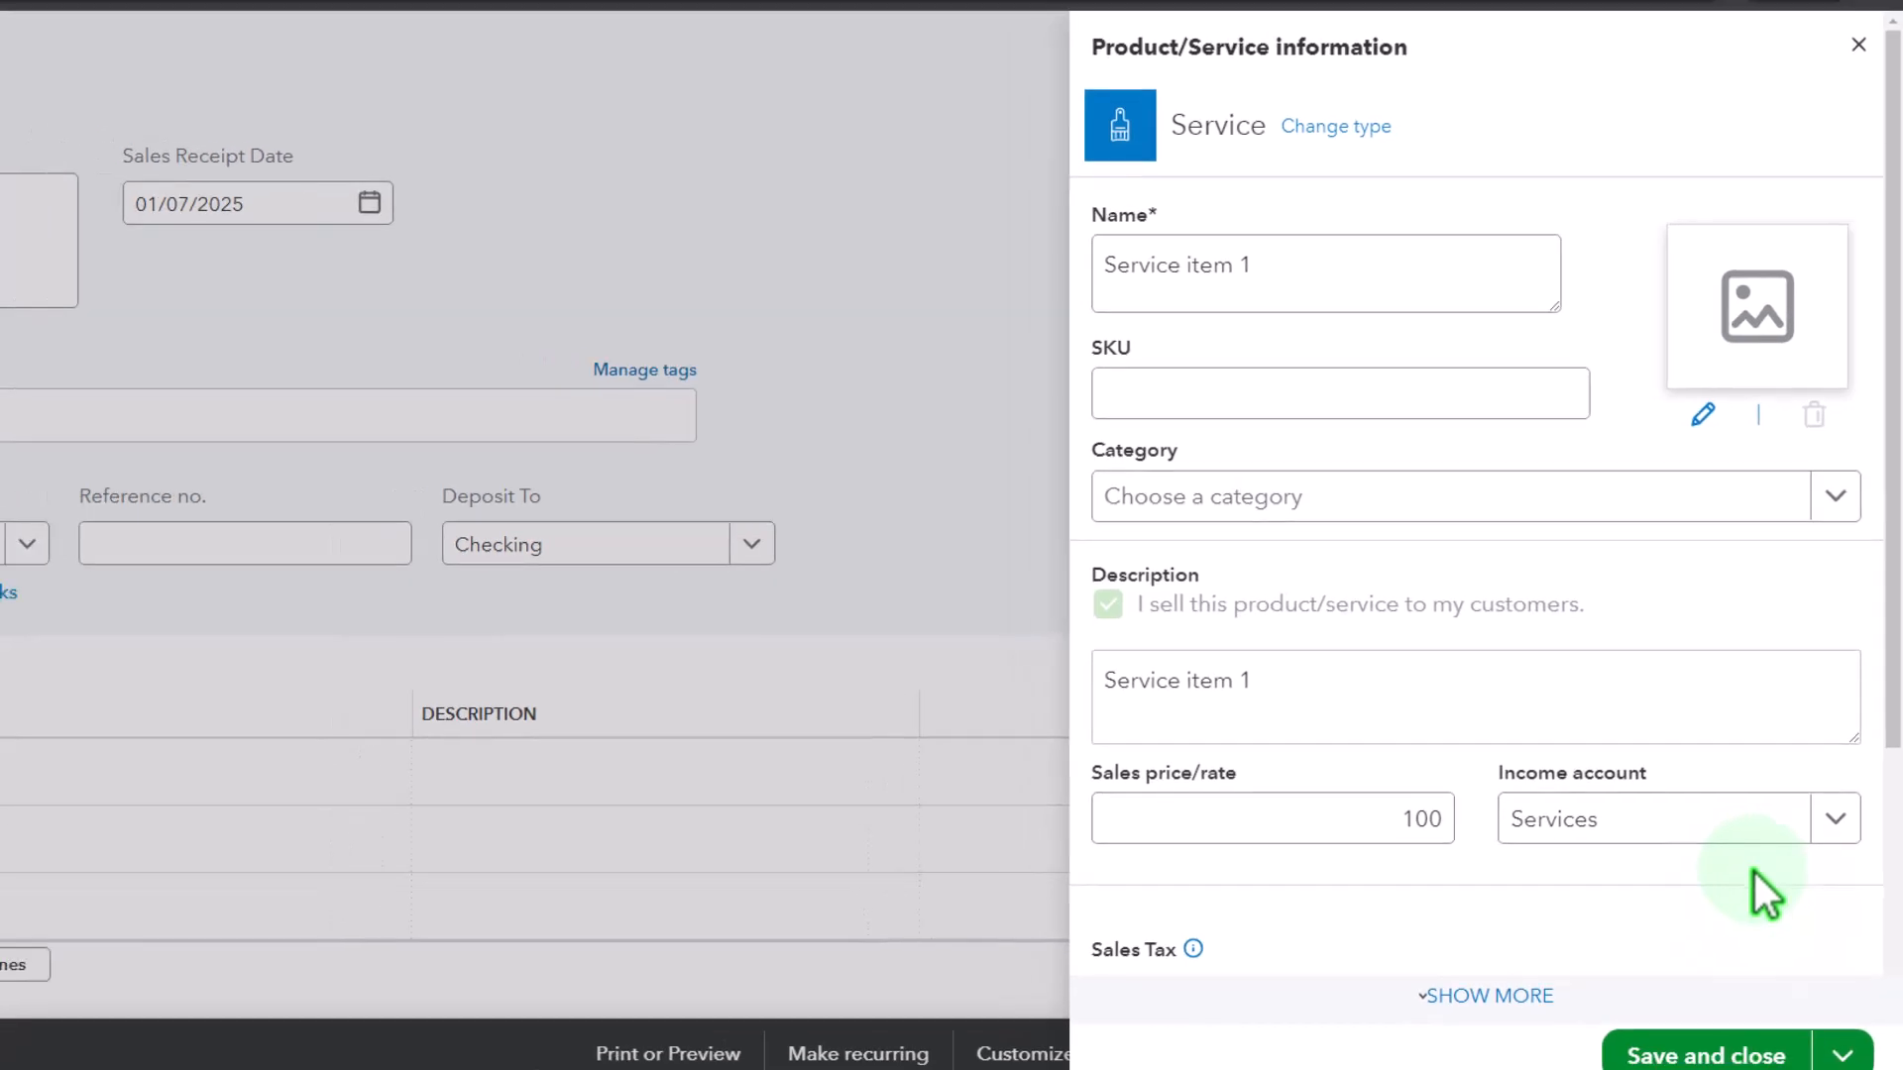
scroll(1776, 832, "down", 1)
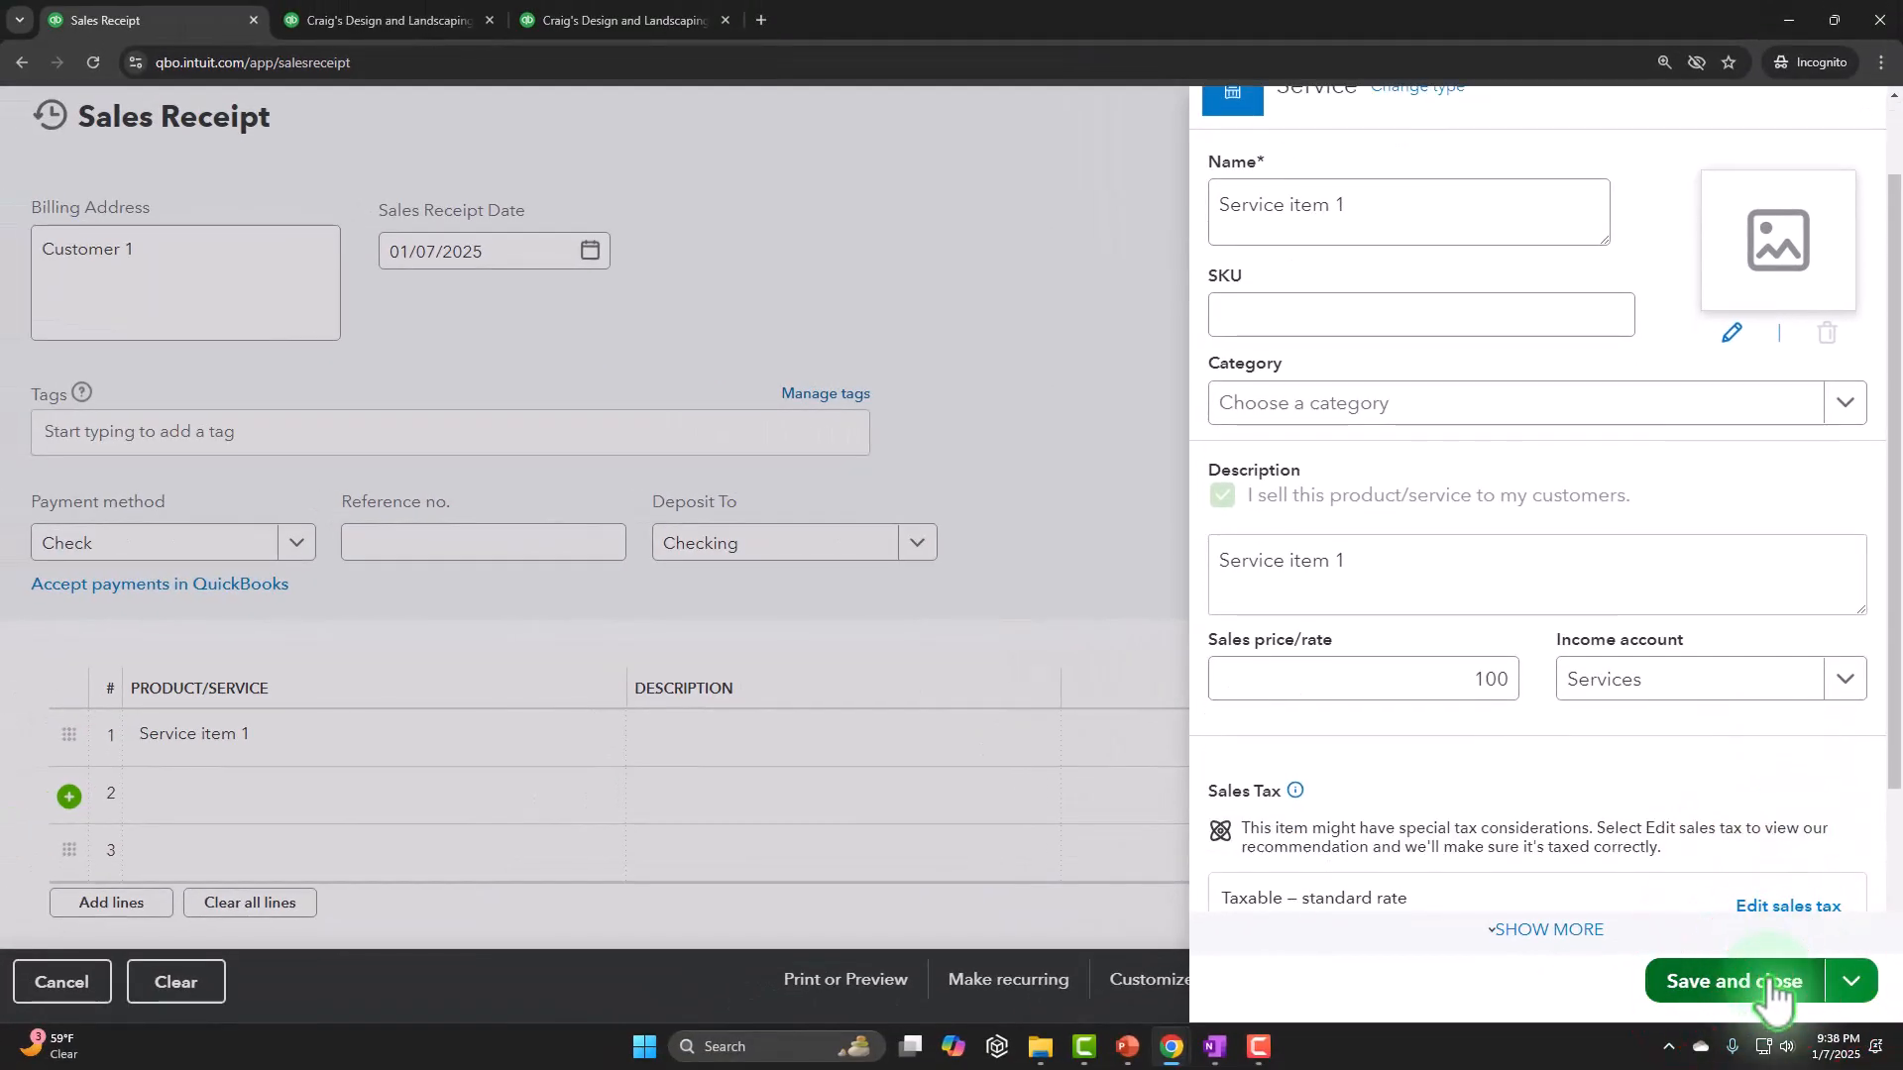
left_click(1774, 981)
- Review the receipt's line quantity, rate and totals, along with its customer message, statement message and attachments areas
left_click(1179, 739)
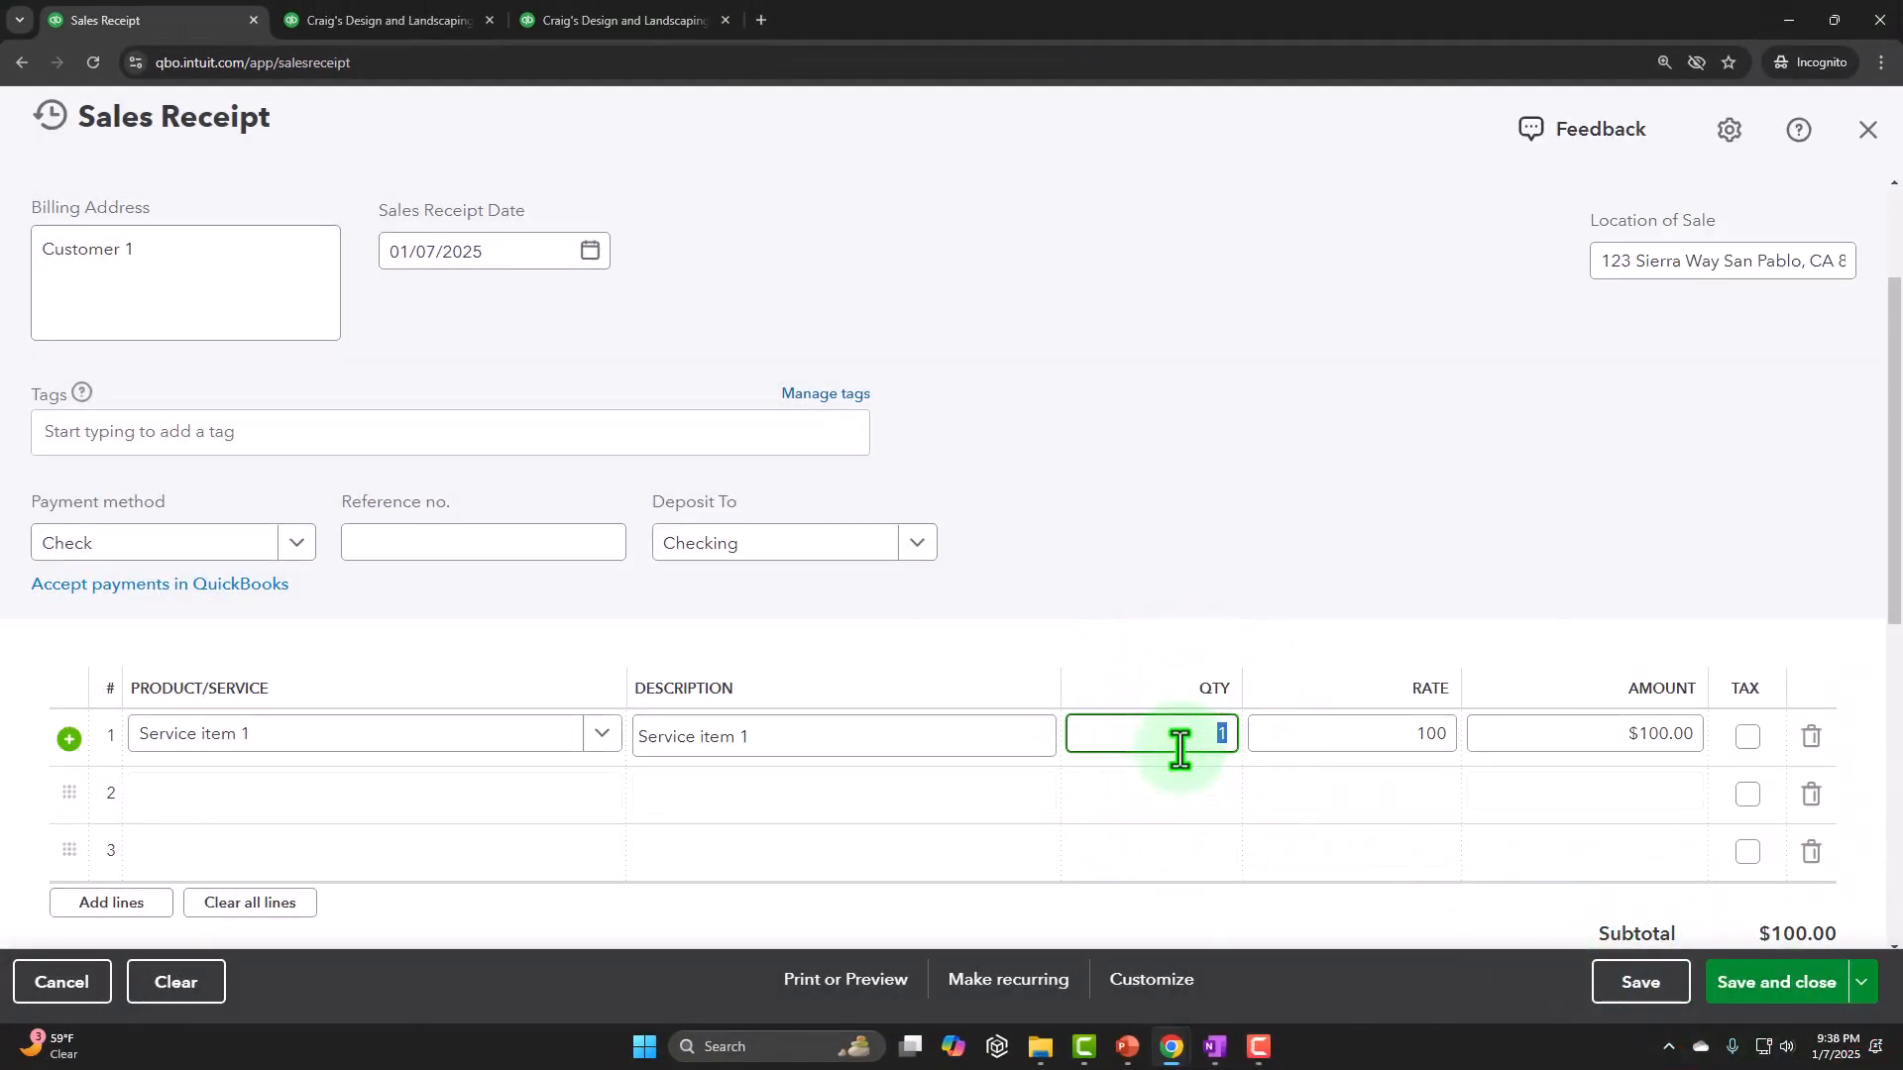
scroll(1179, 751, "down", 3)
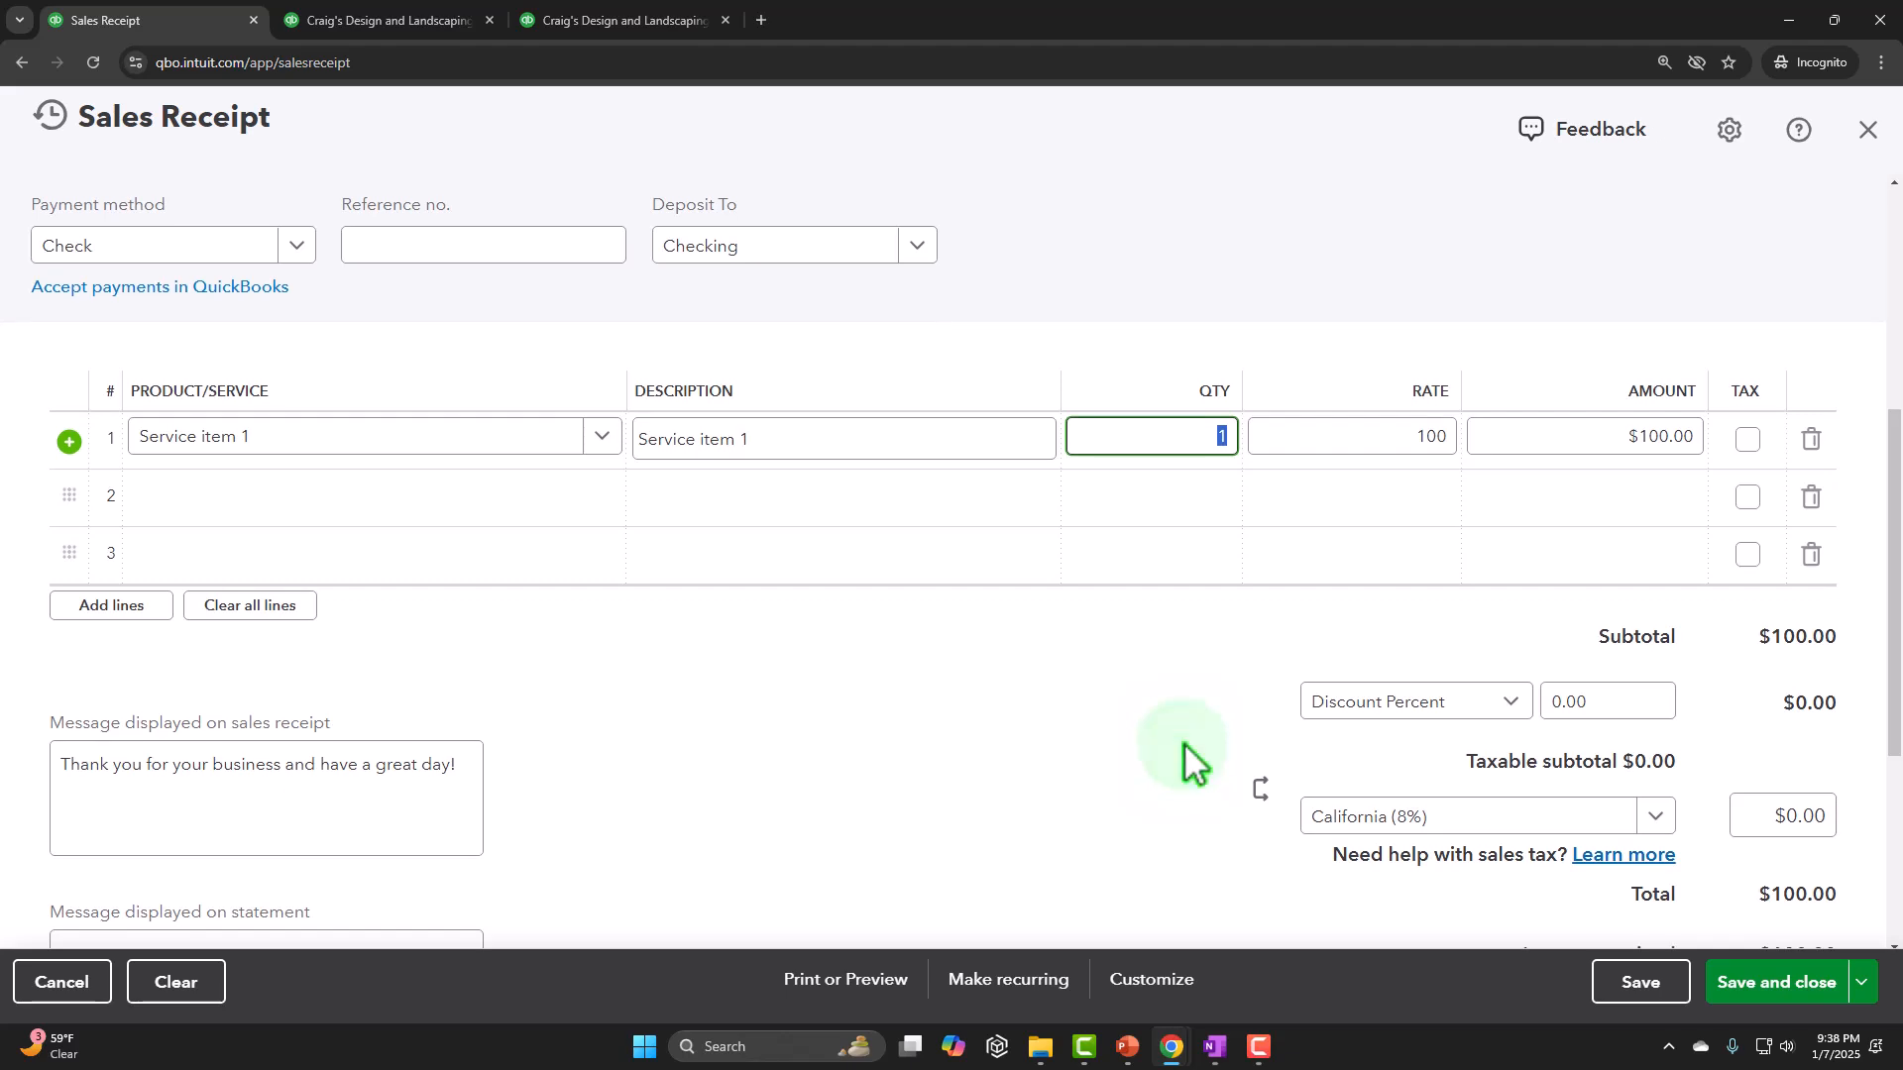
scroll(1194, 763, "down", 1)
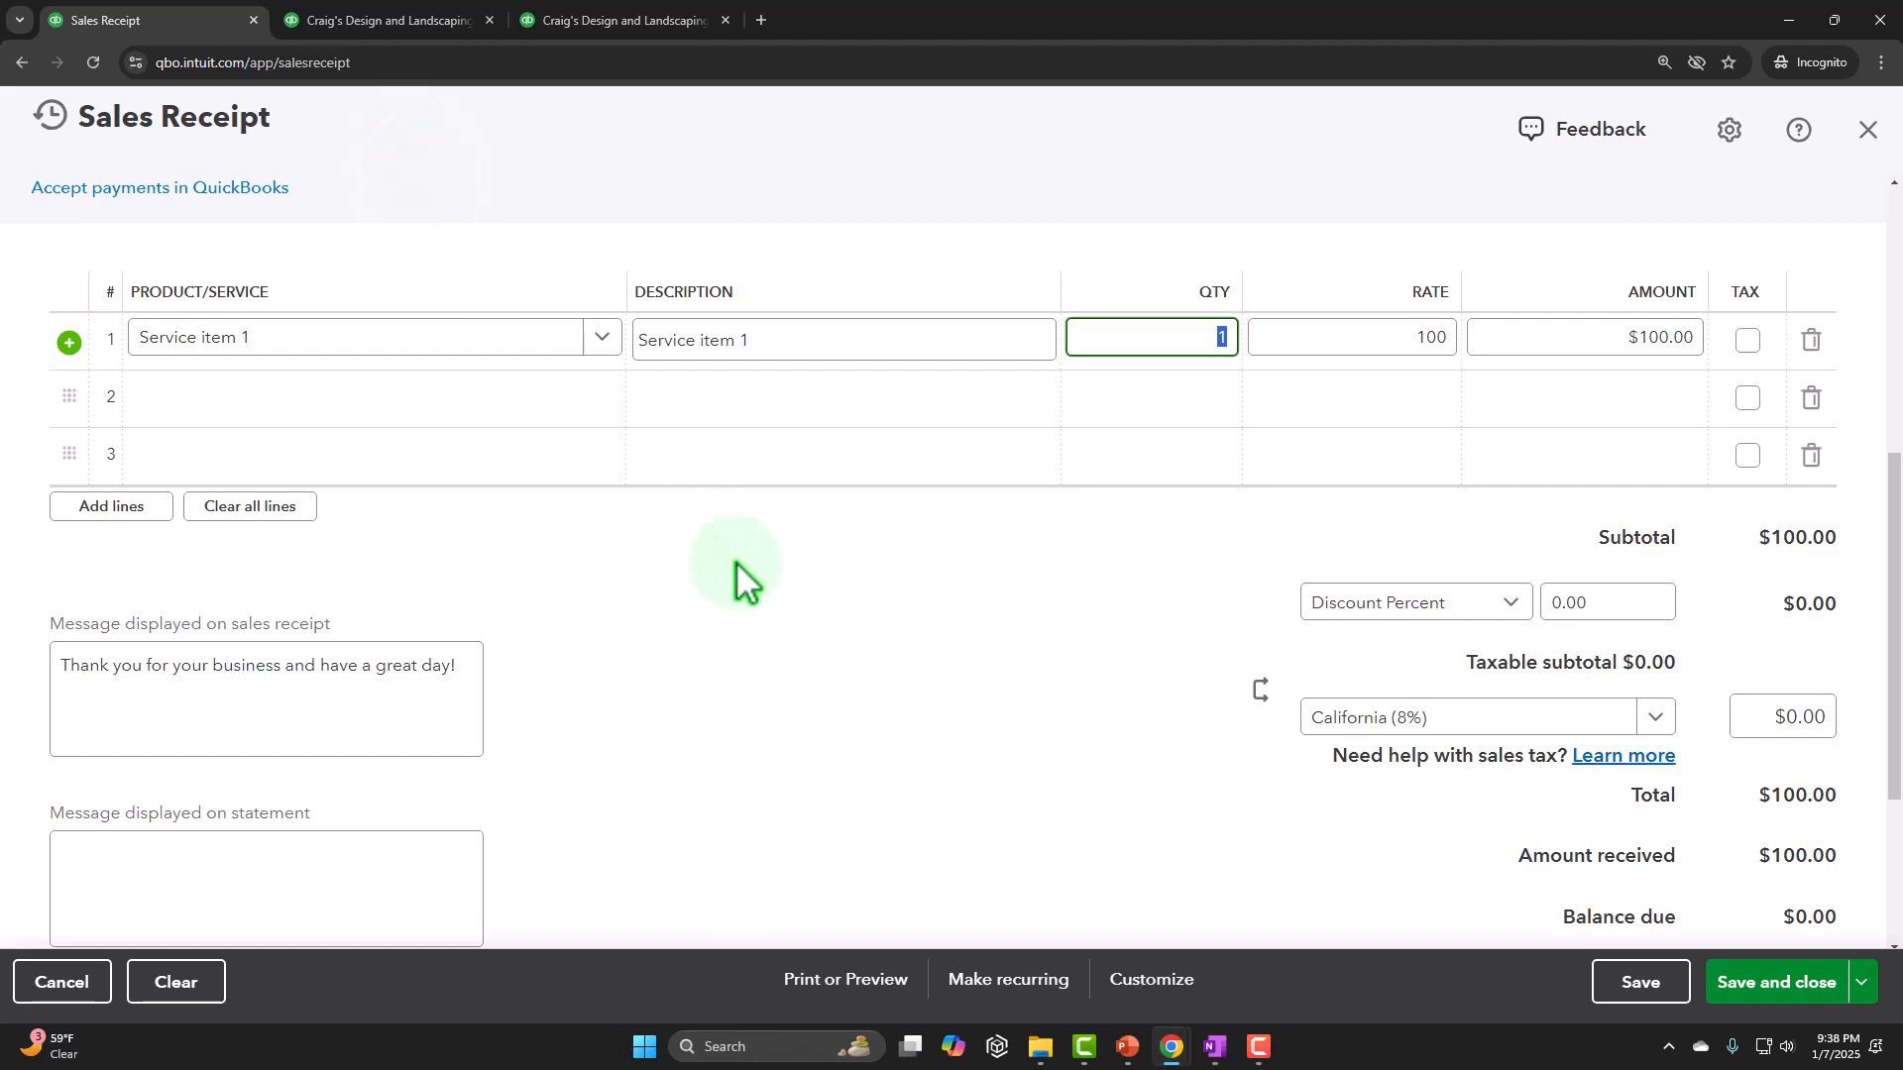
scroll(735, 561, "up", 2)
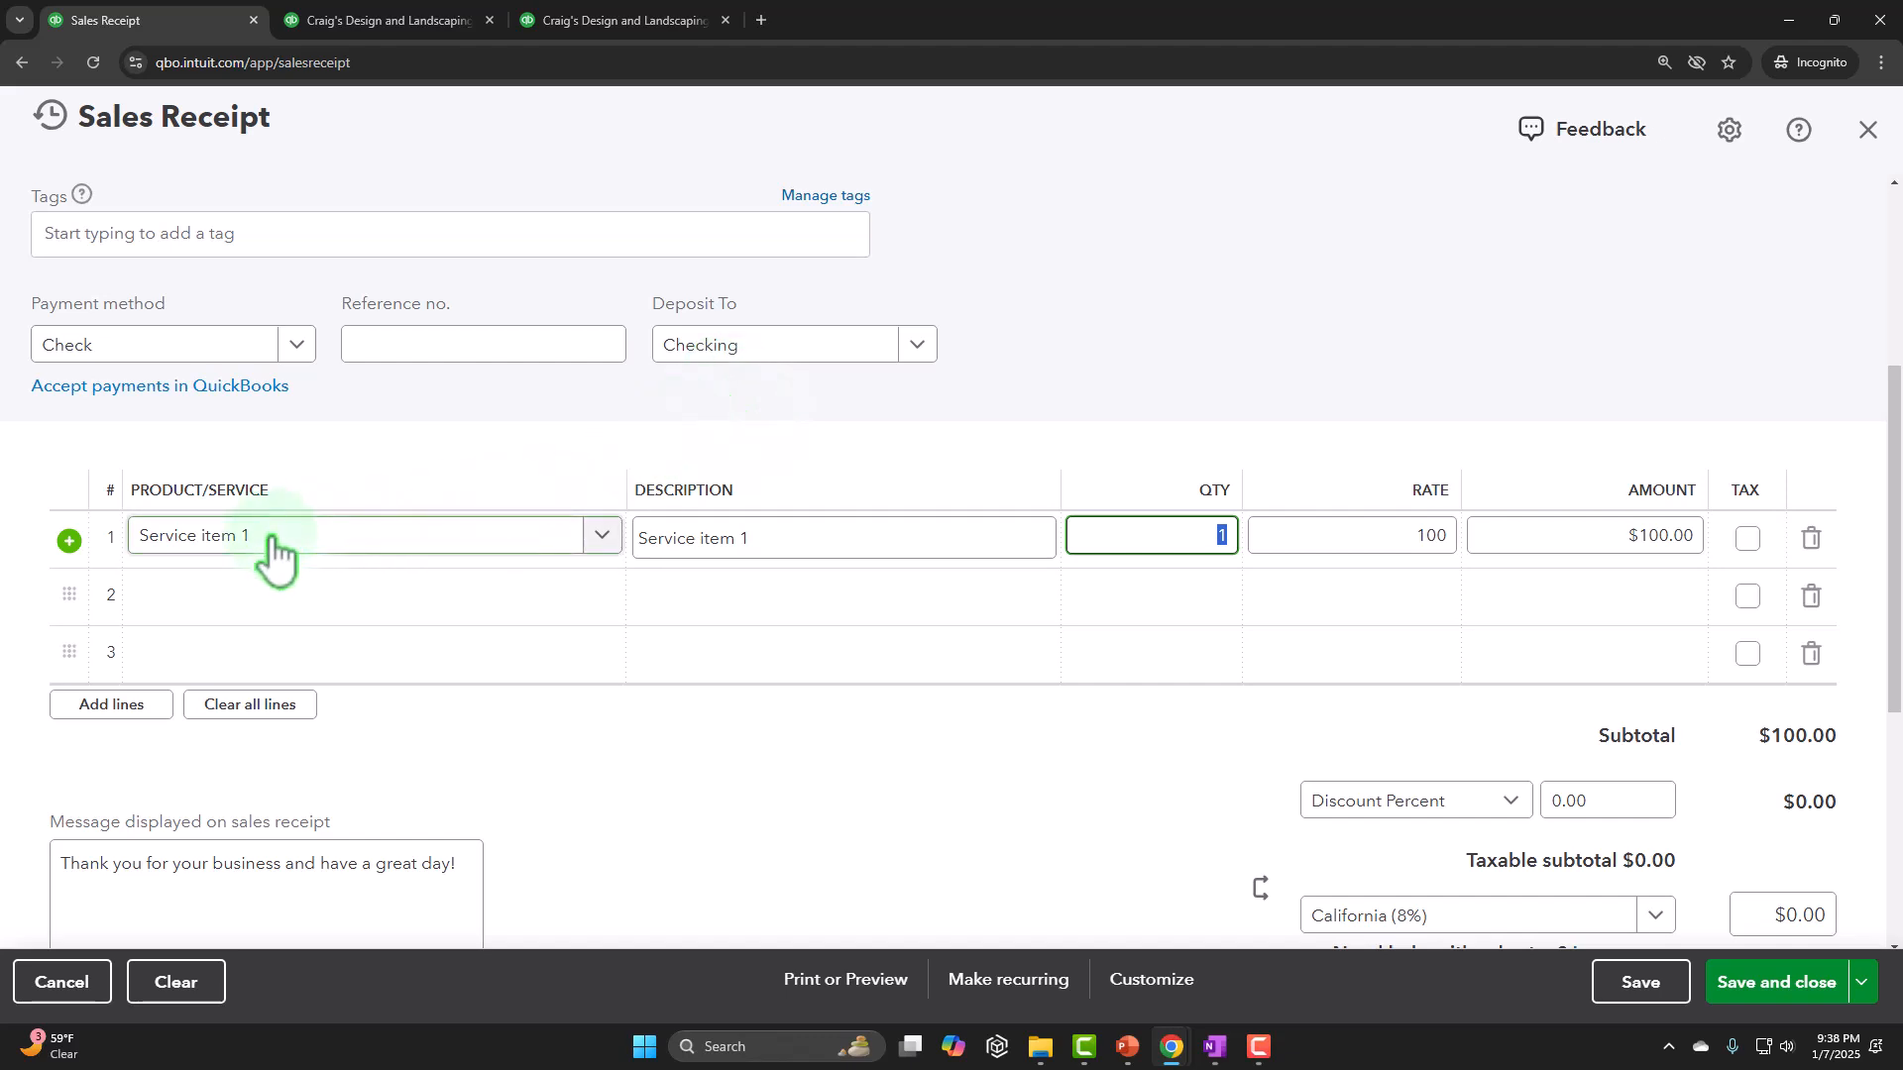
scroll(315, 550, "down", 3)
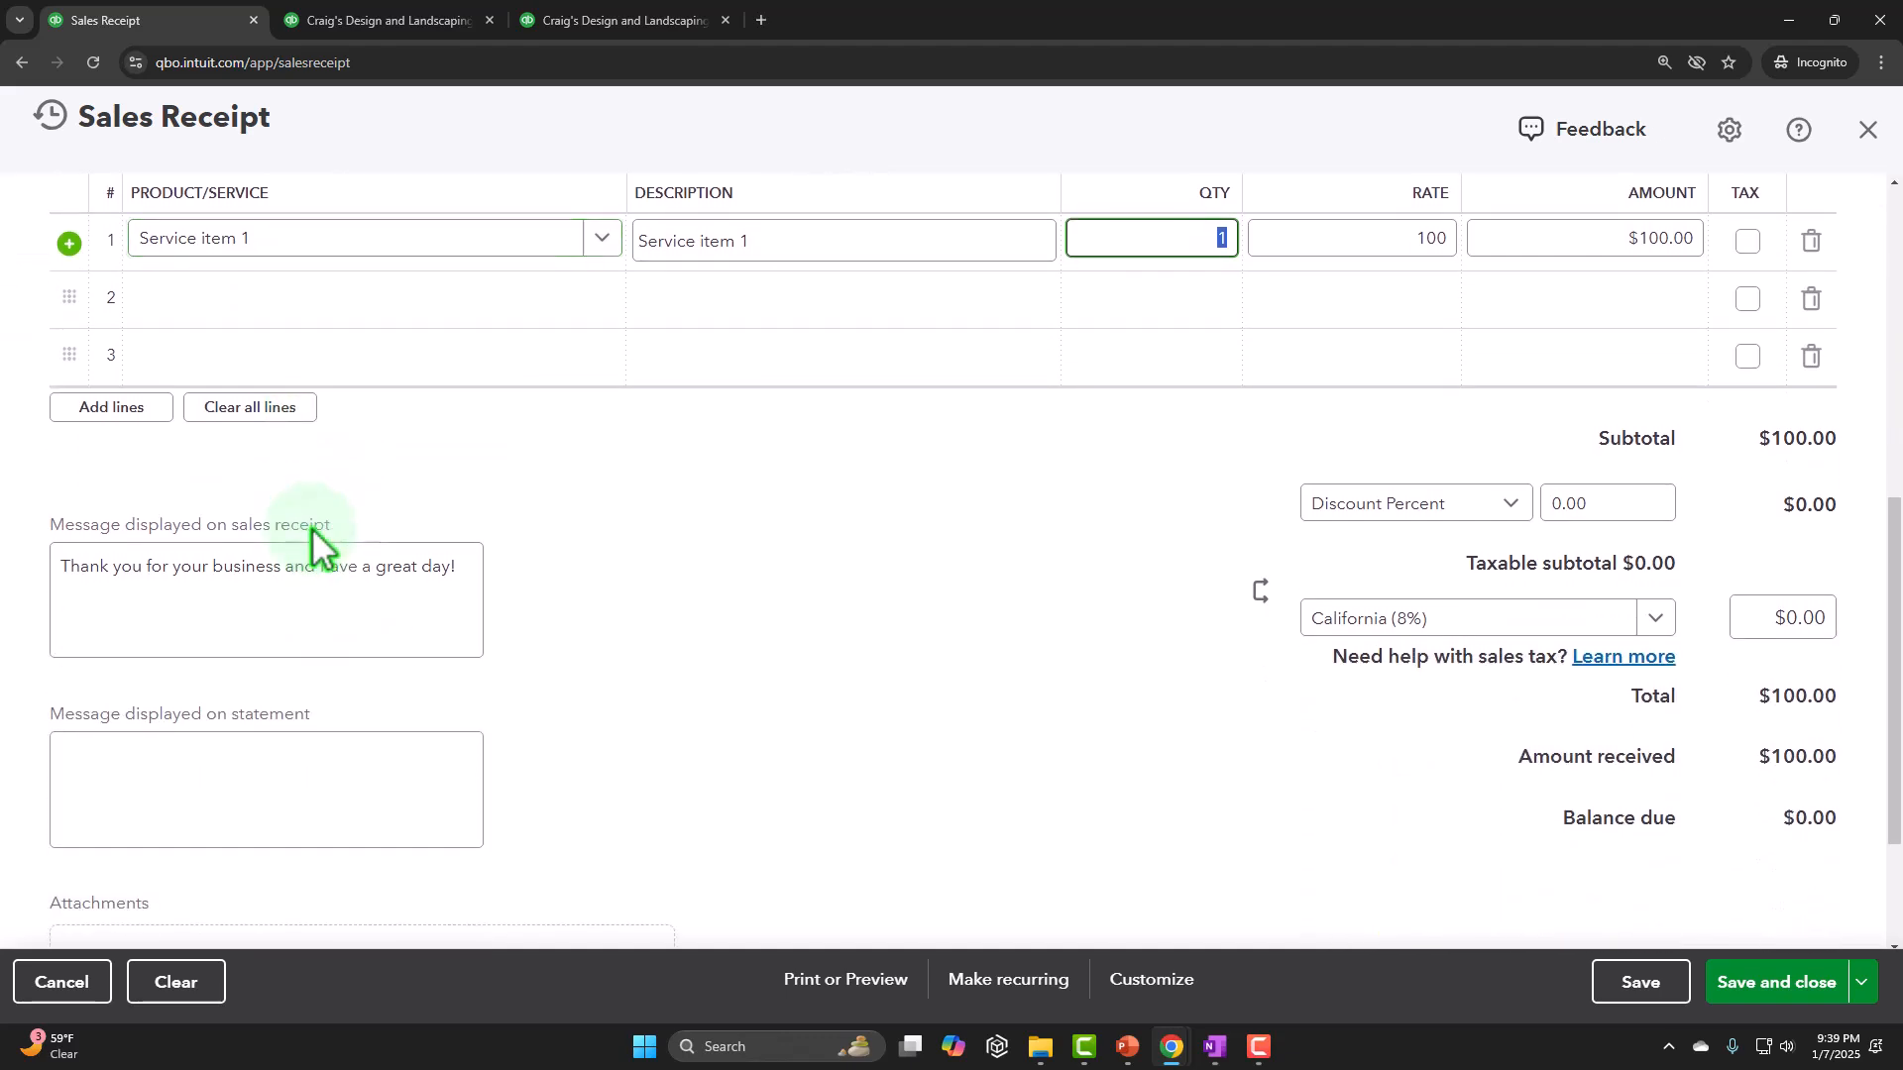
left_click(266, 575)
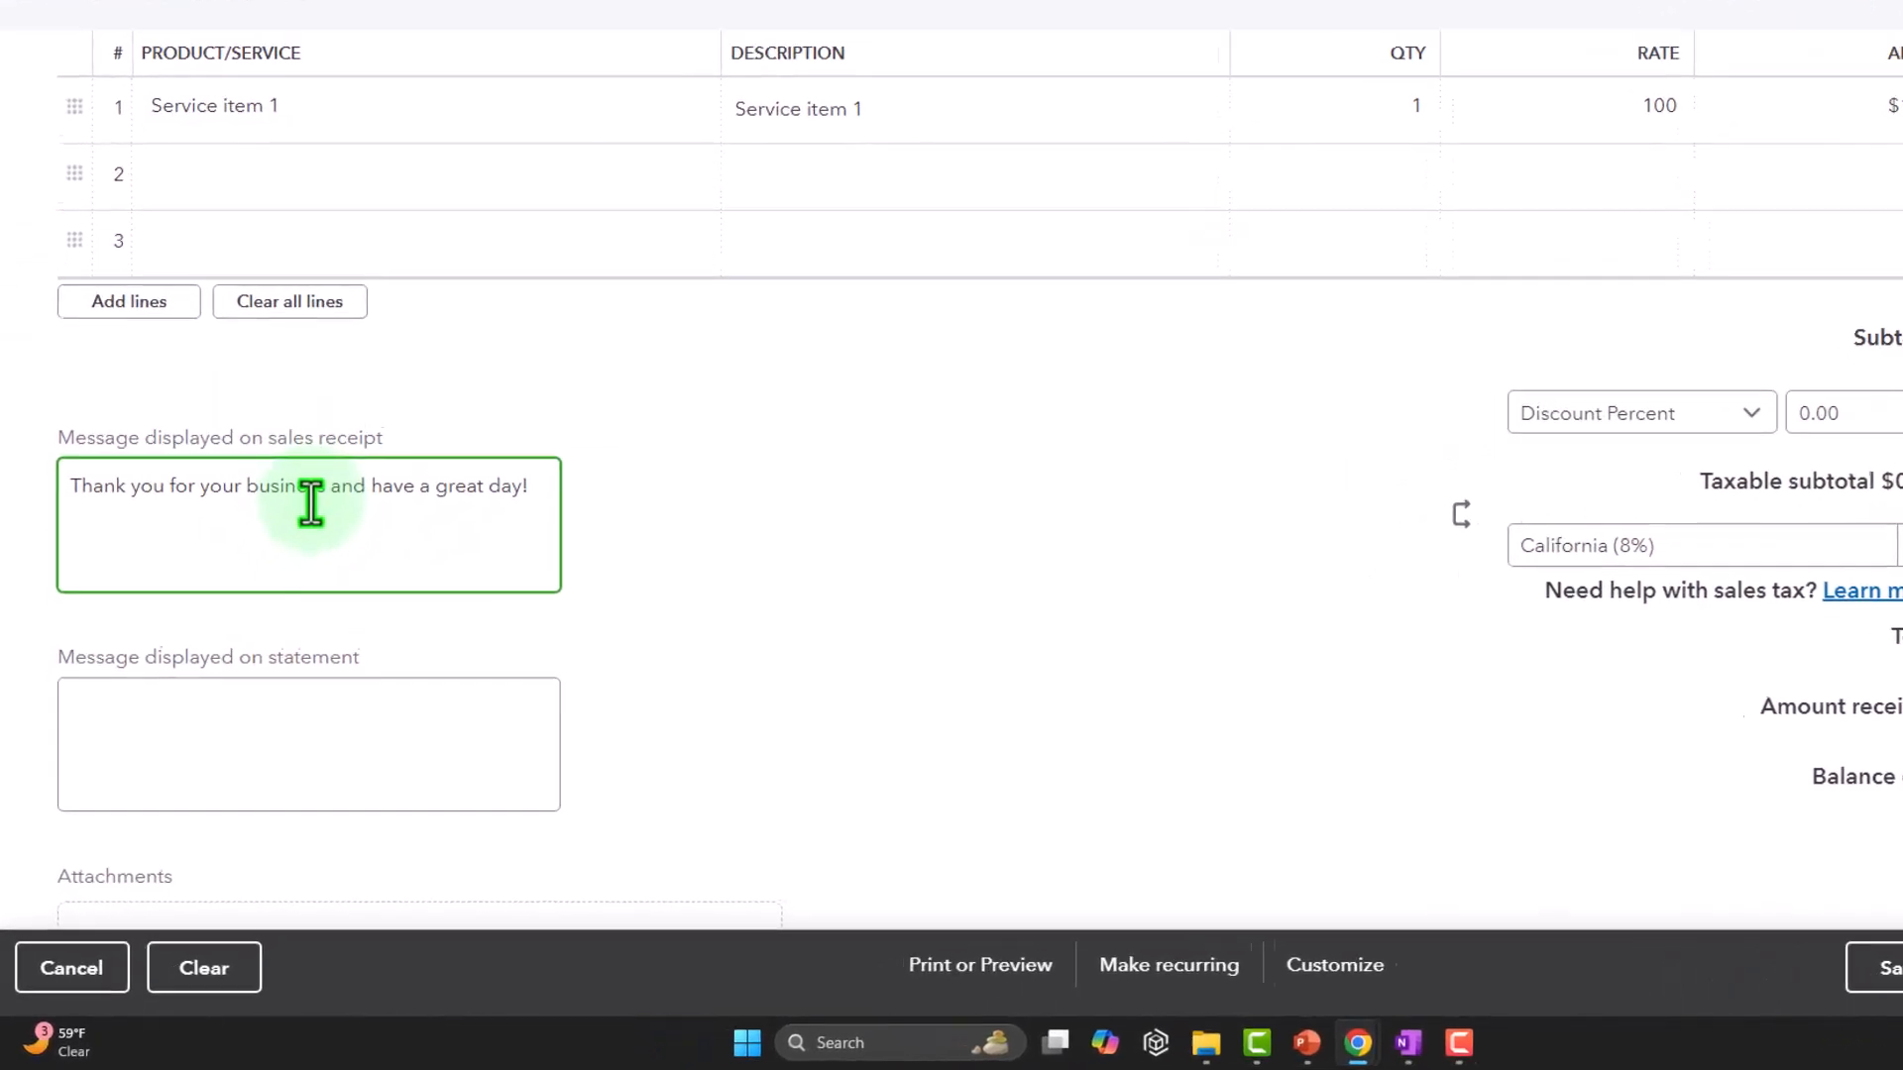
left_click(213, 791)
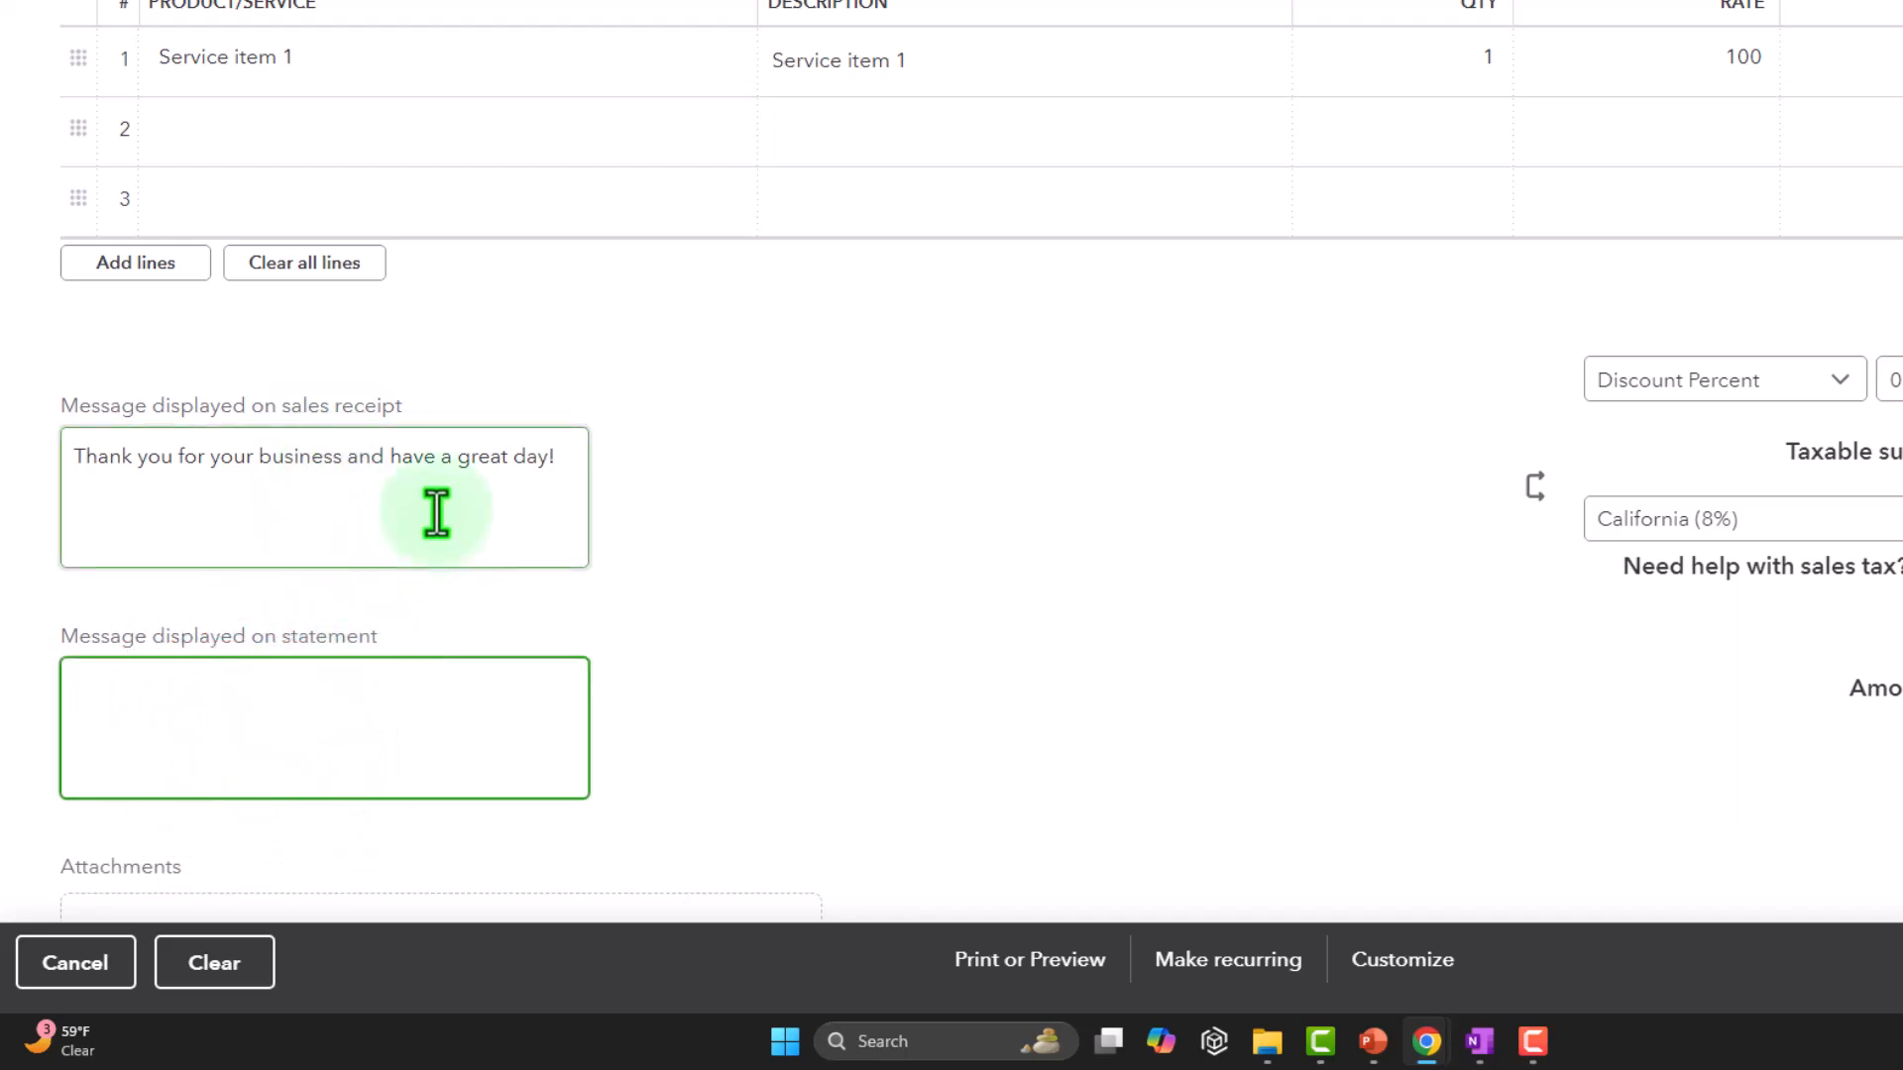
scroll(437, 510, "down", 3)
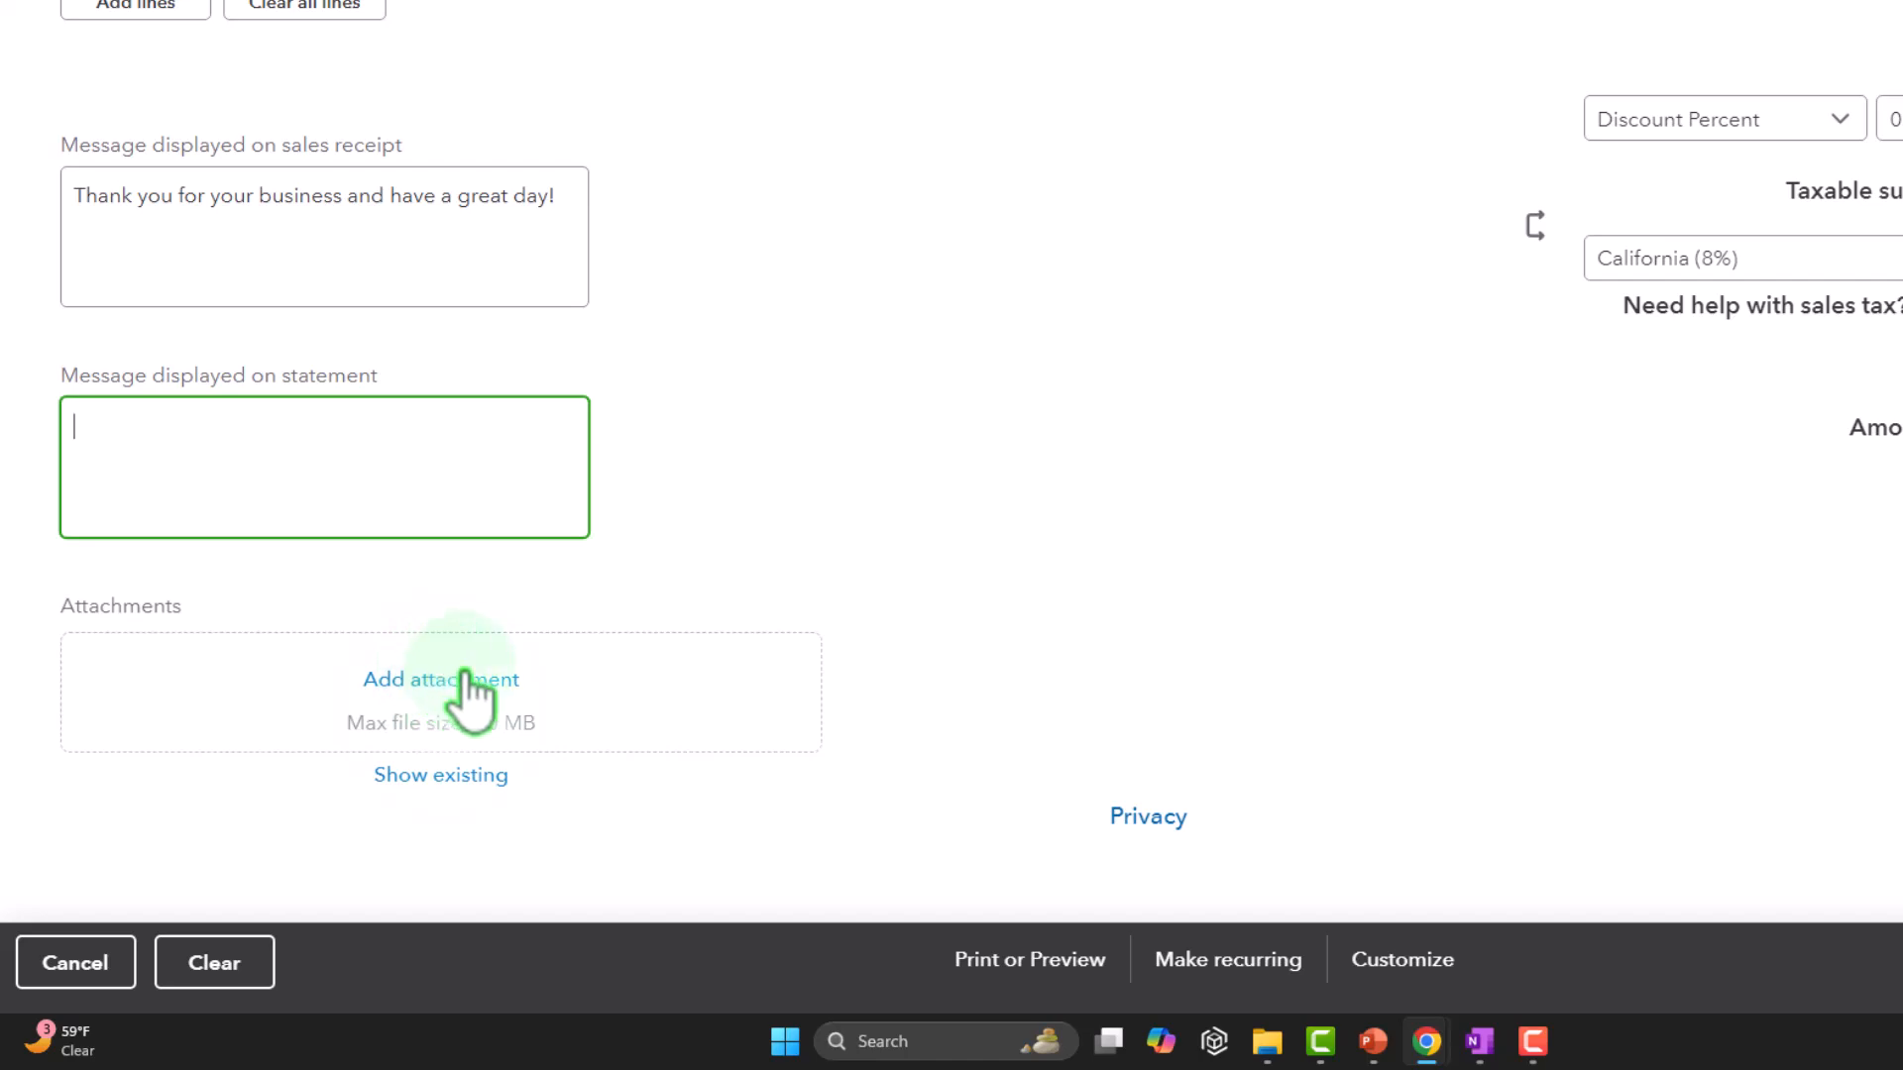
- Preview the printed version of the sales receipt, then close the preview
left_click(1001, 962)
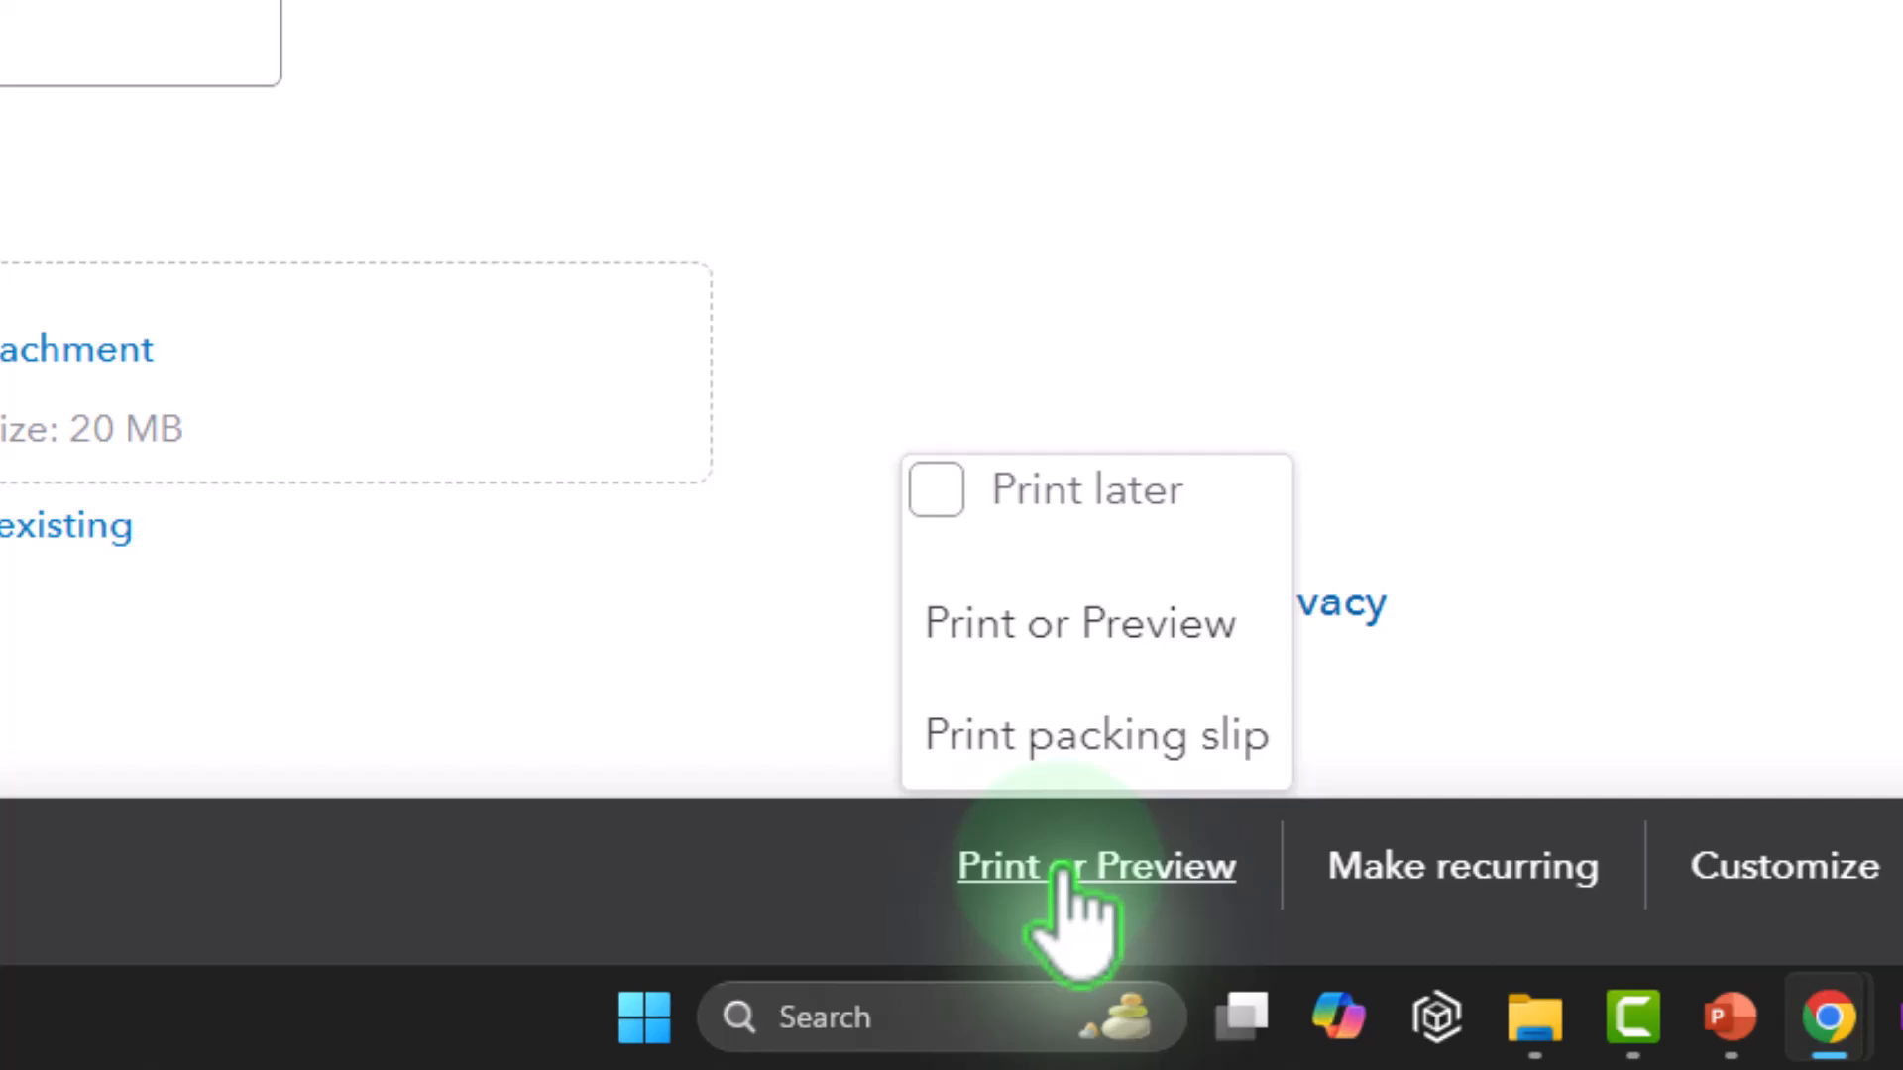
left_click(1066, 635)
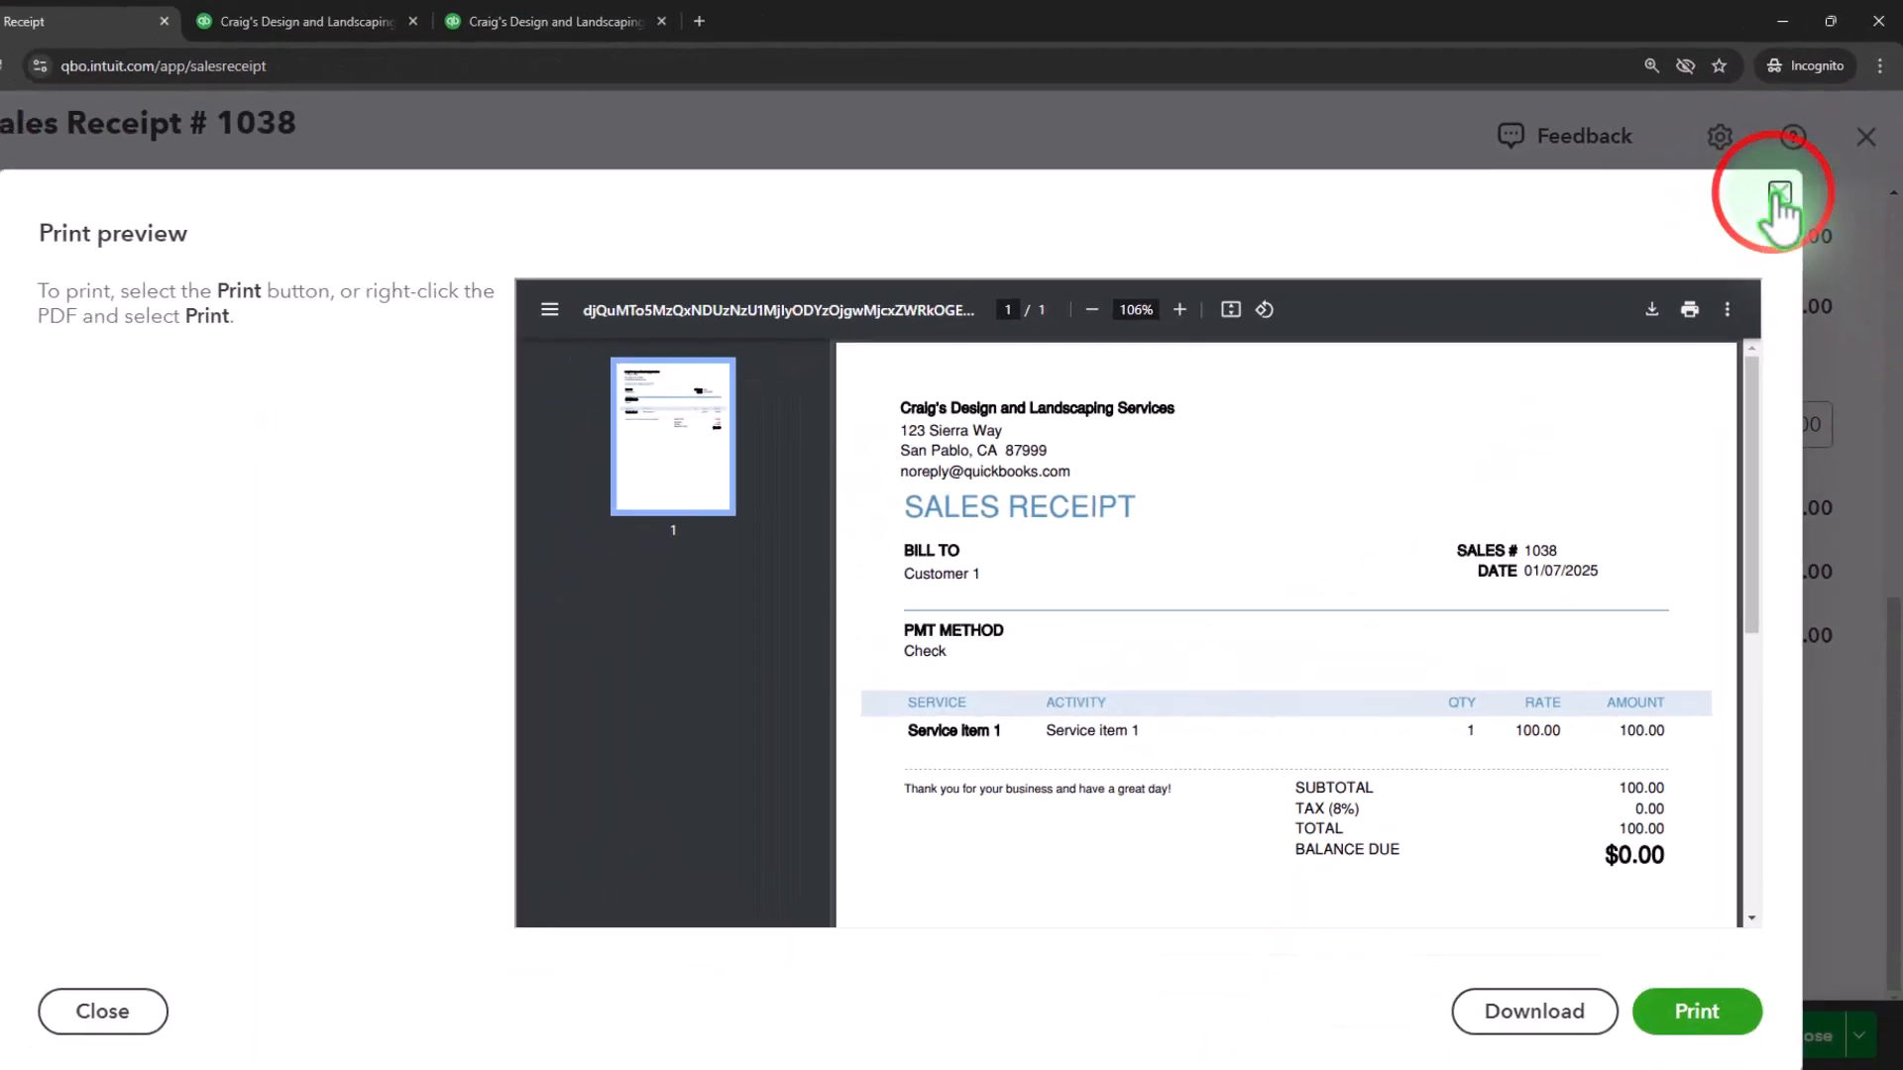
left_click(1777, 194)
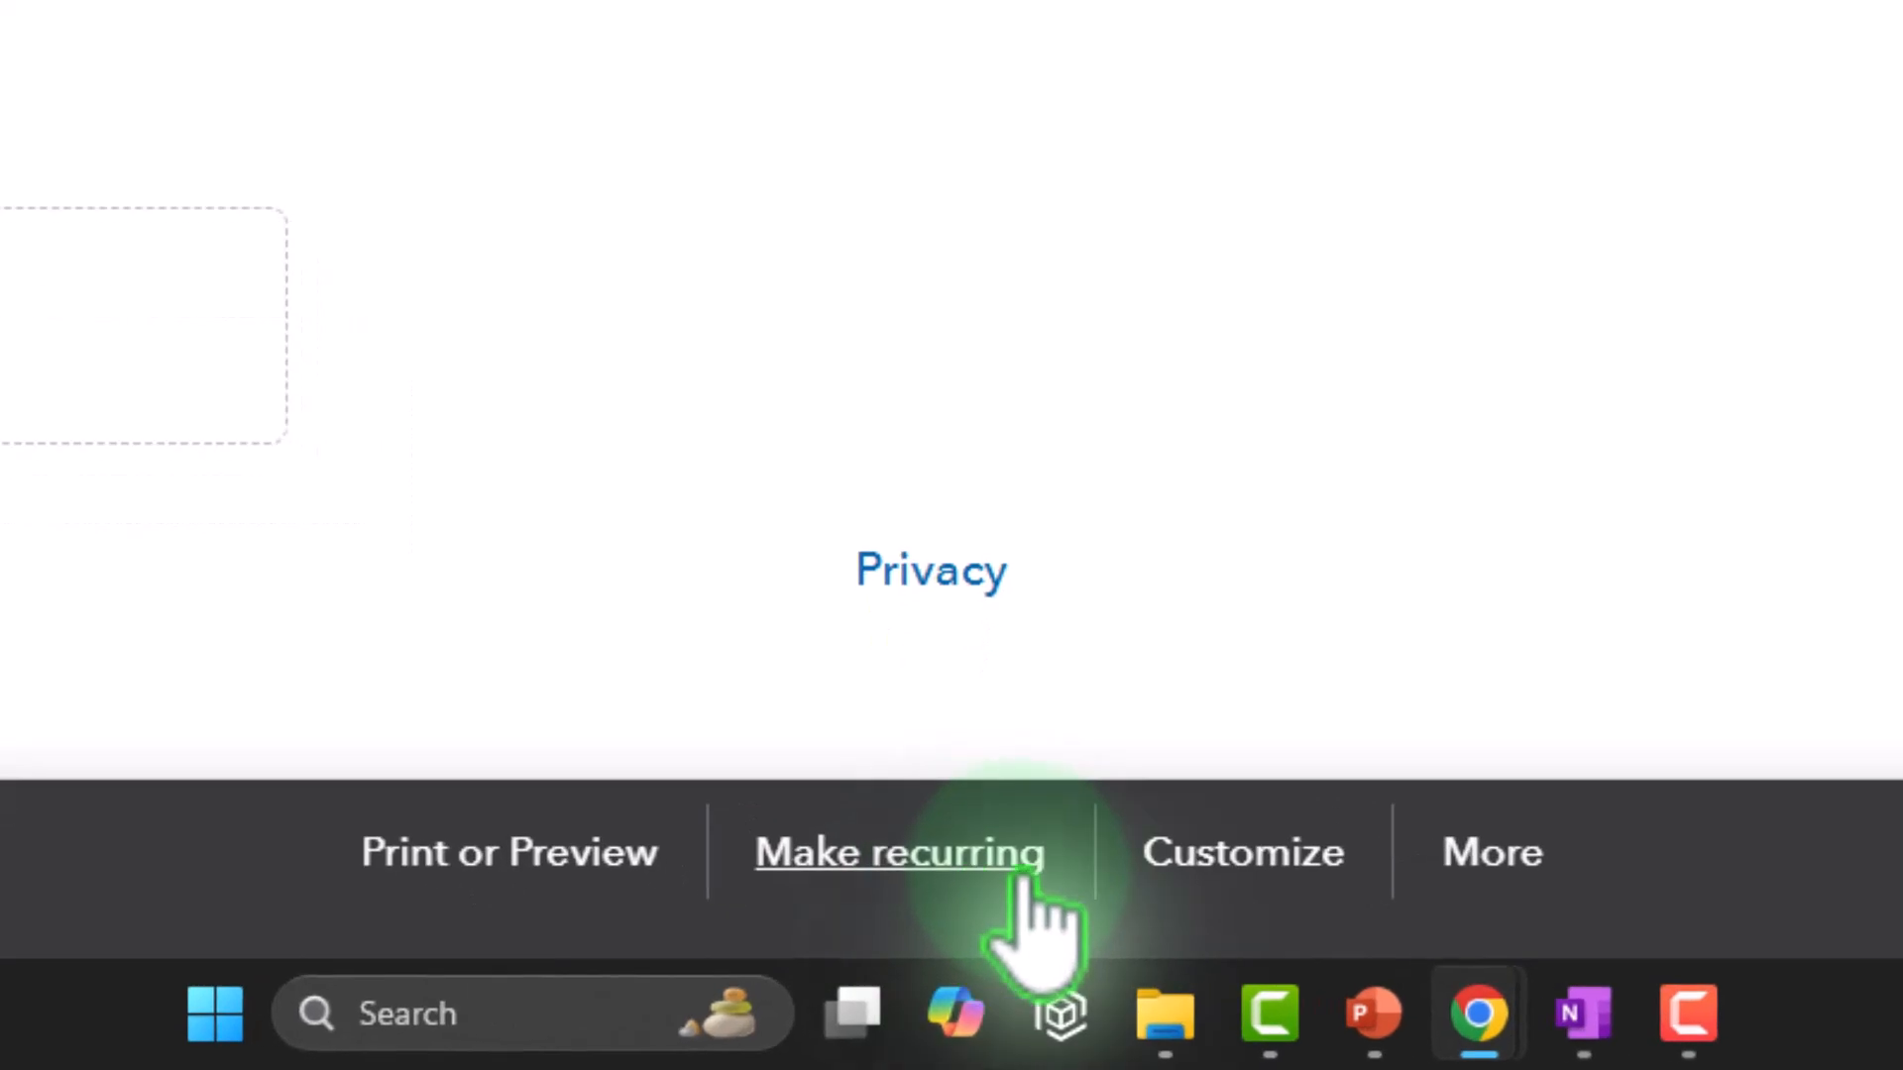
- Examine the additional actions and alternative save choices available for the receipt without choosing any
left_click(1491, 852)
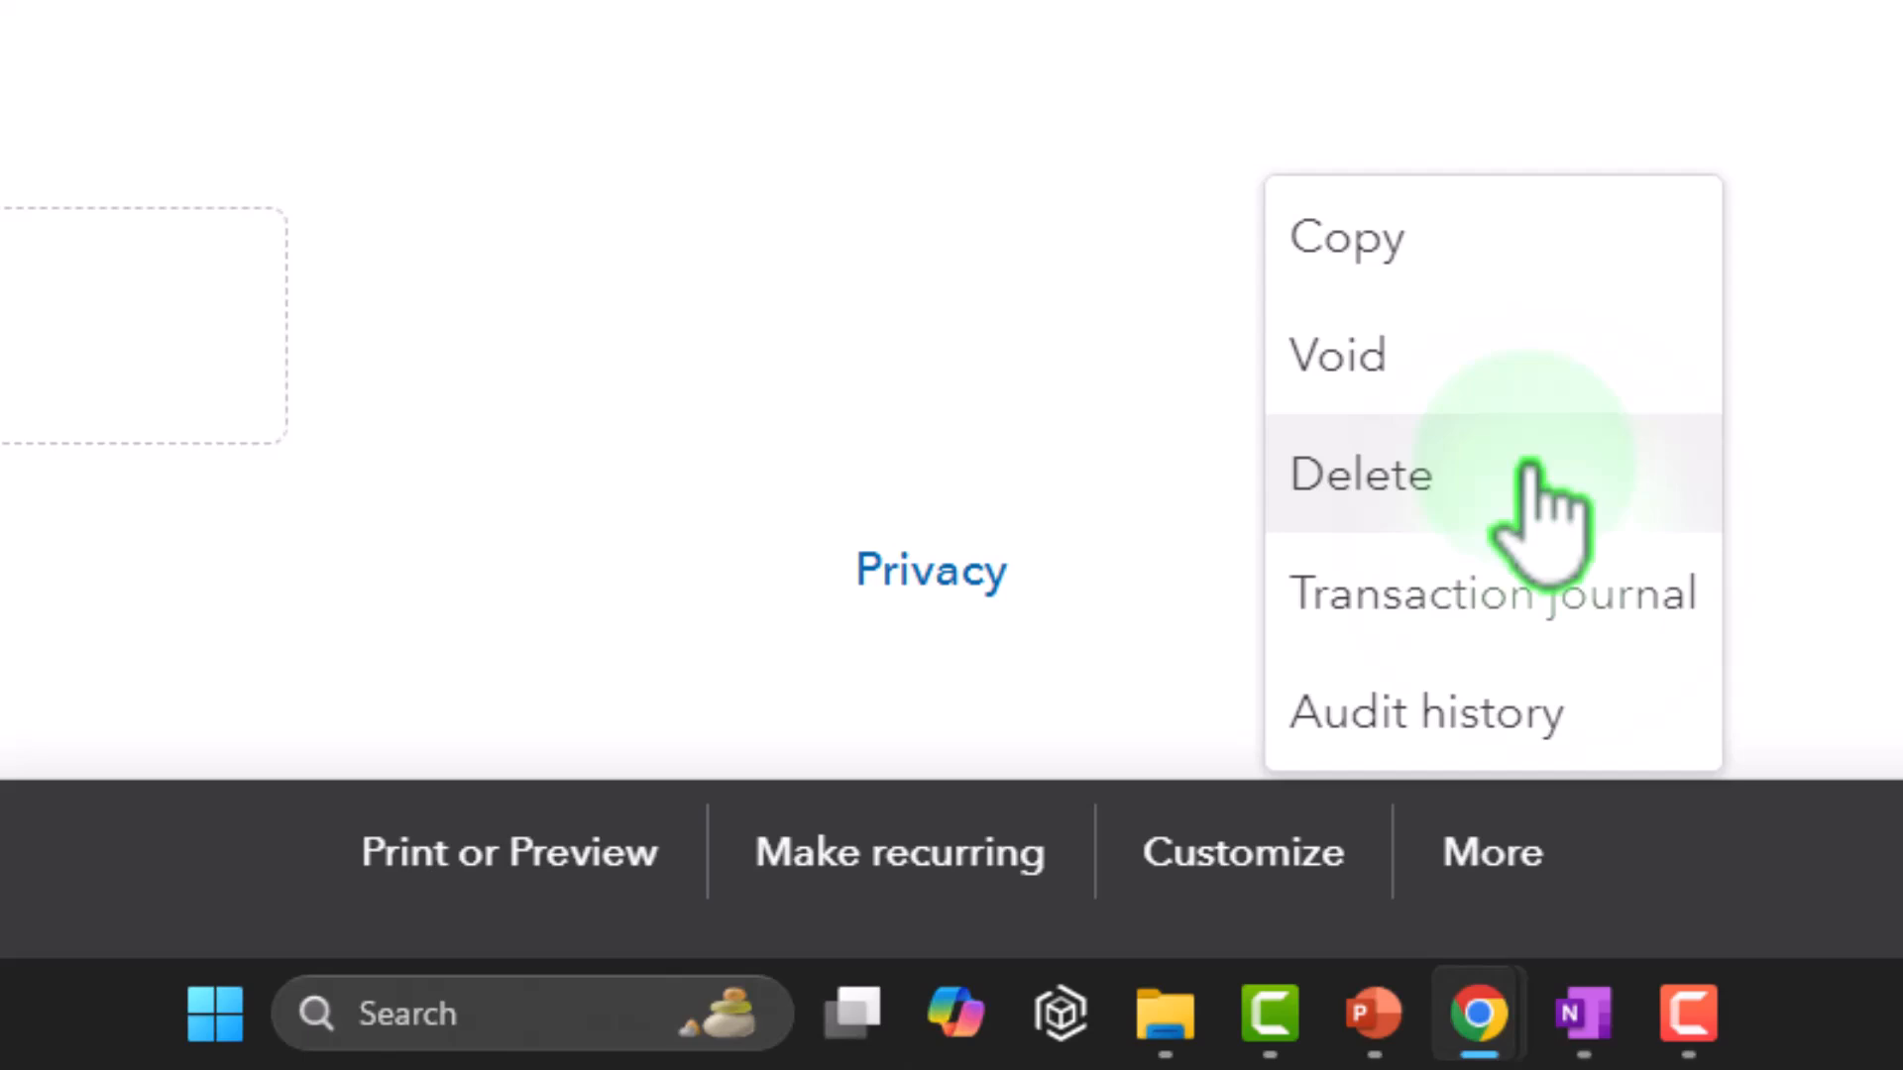
left_click(1885, 598)
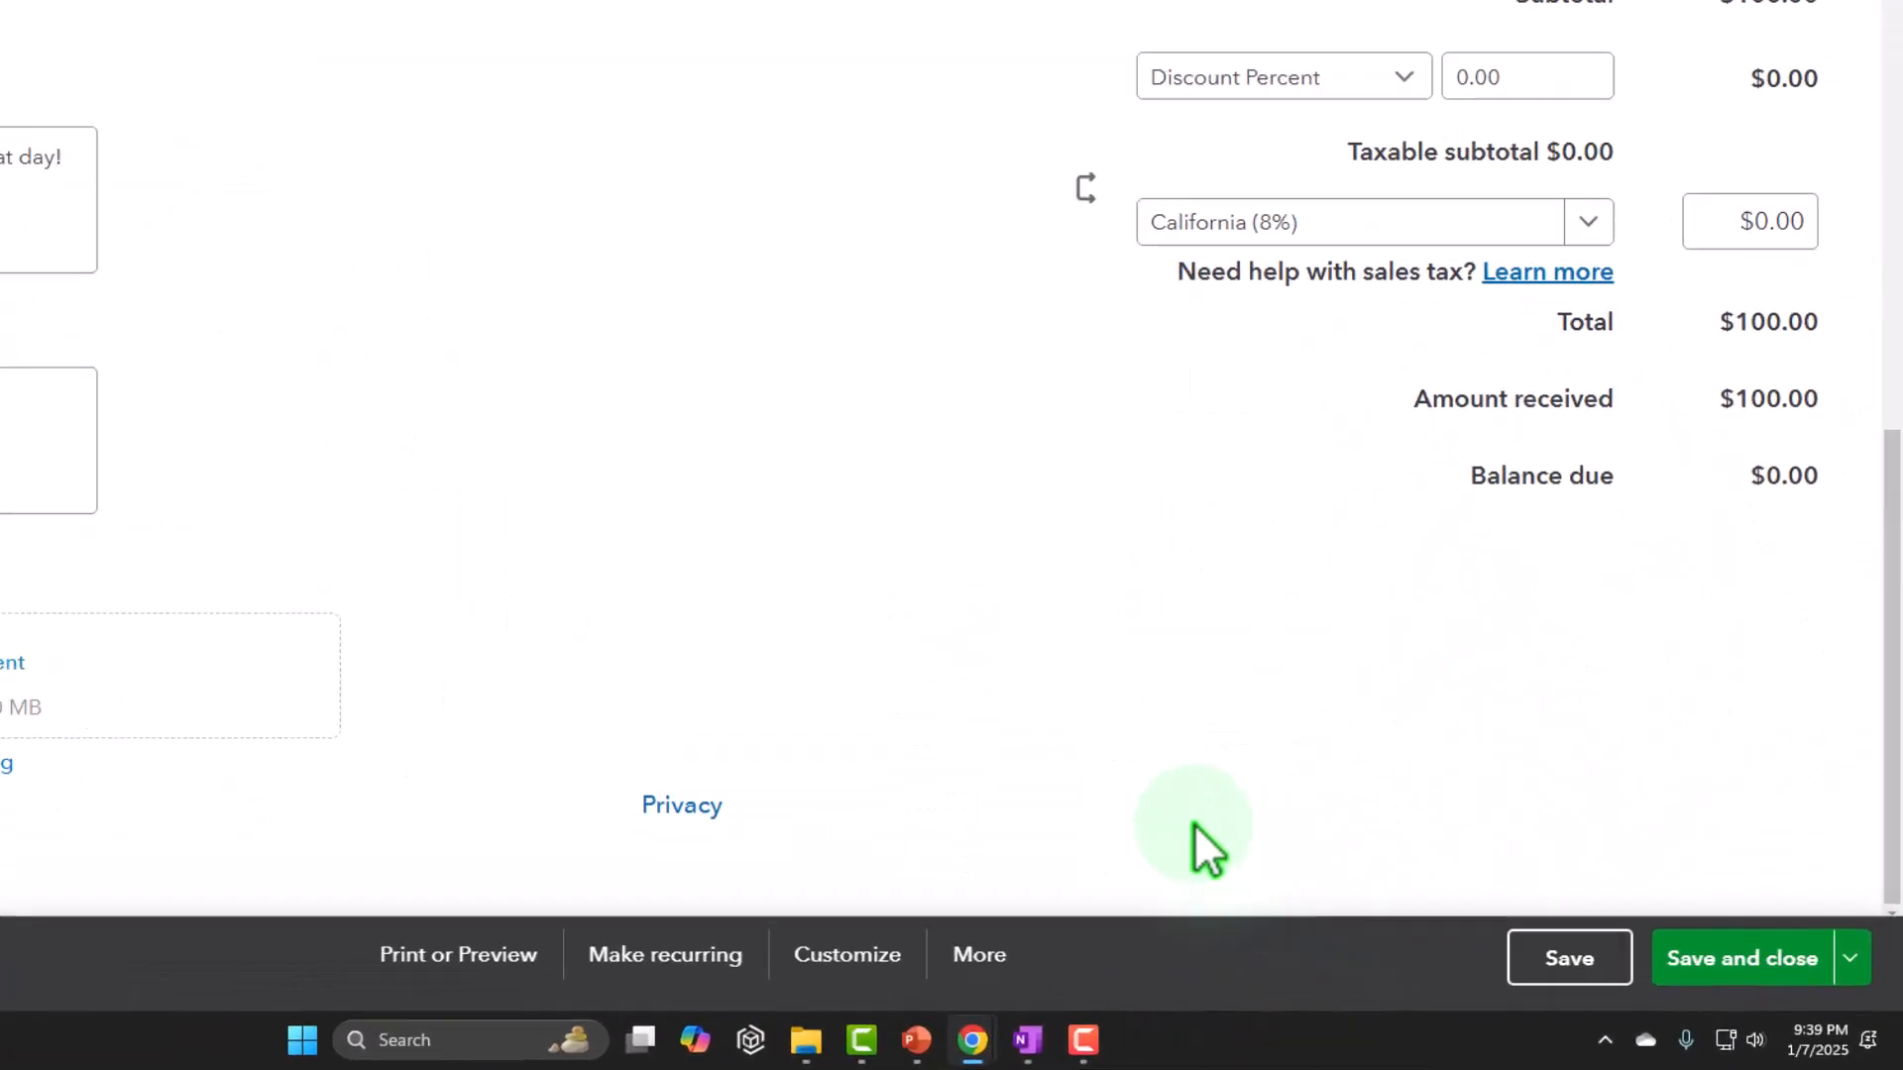
left_click(1851, 958)
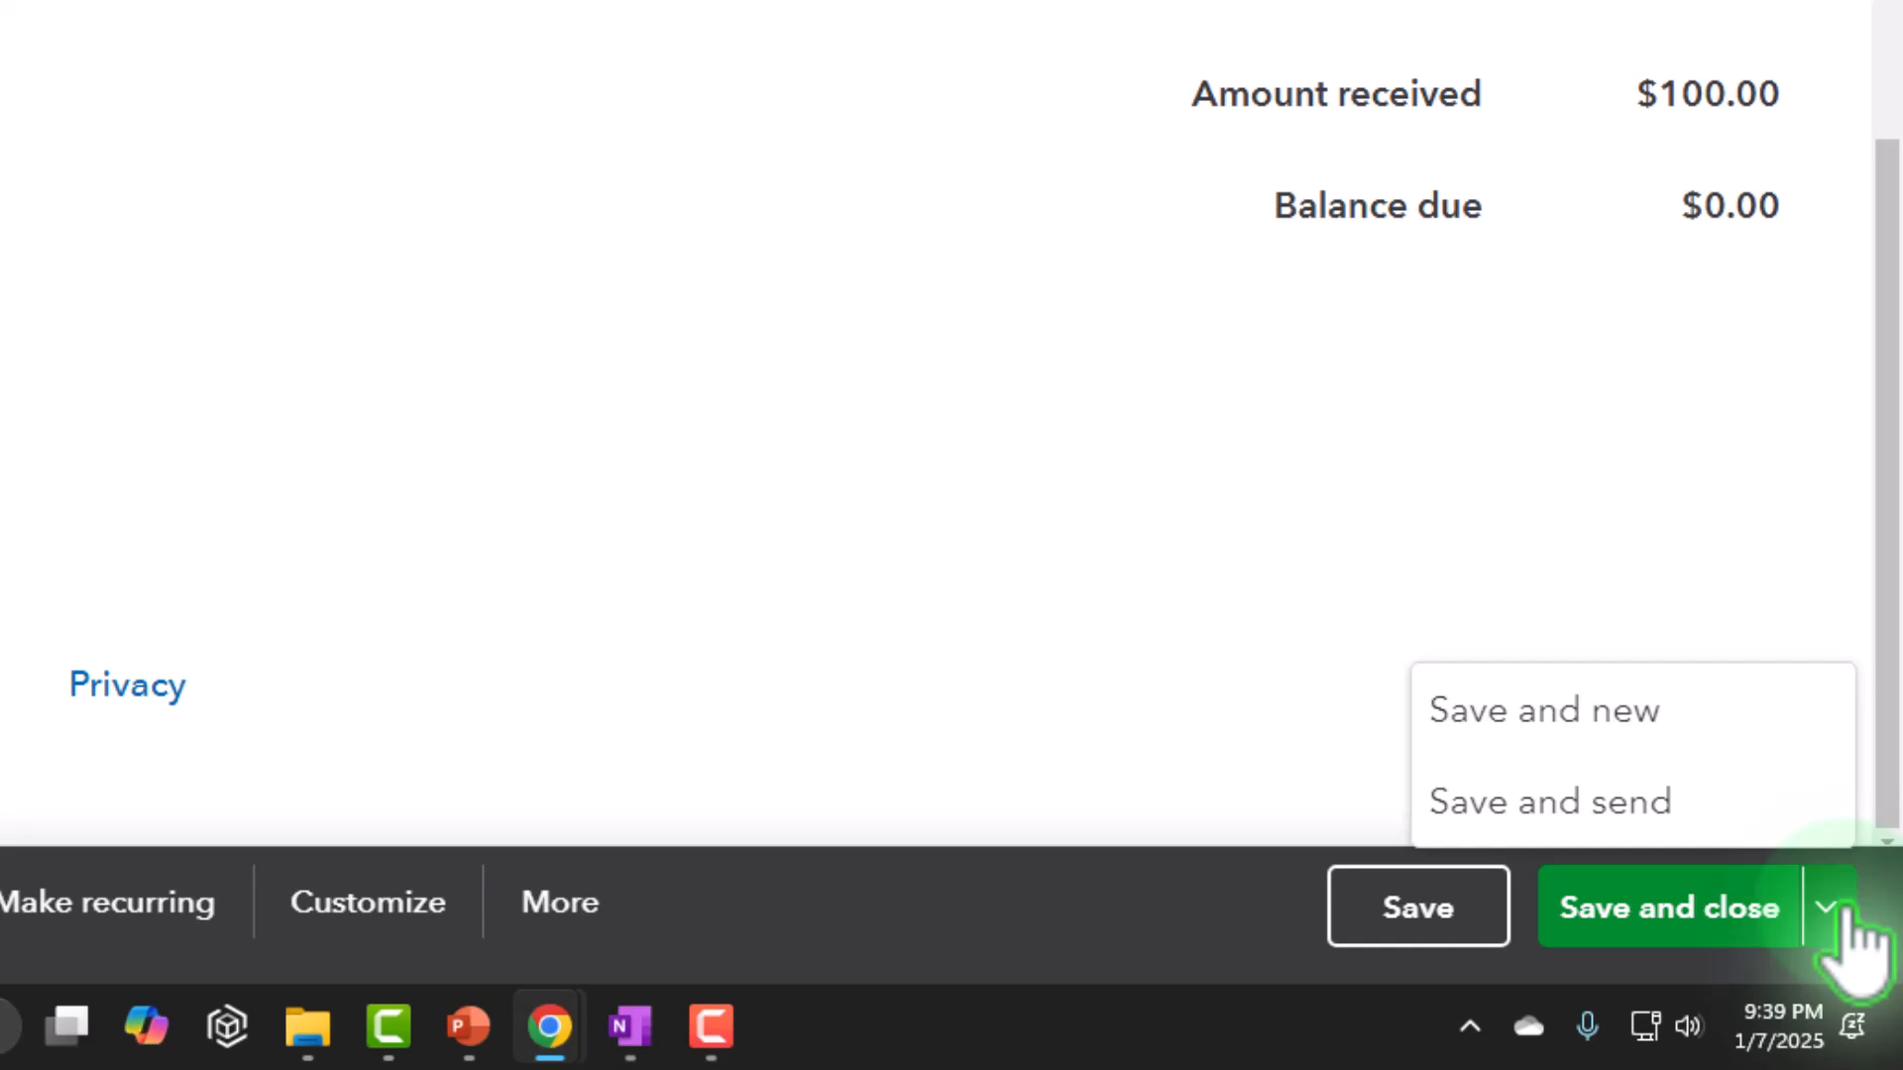
left_click(1851, 942)
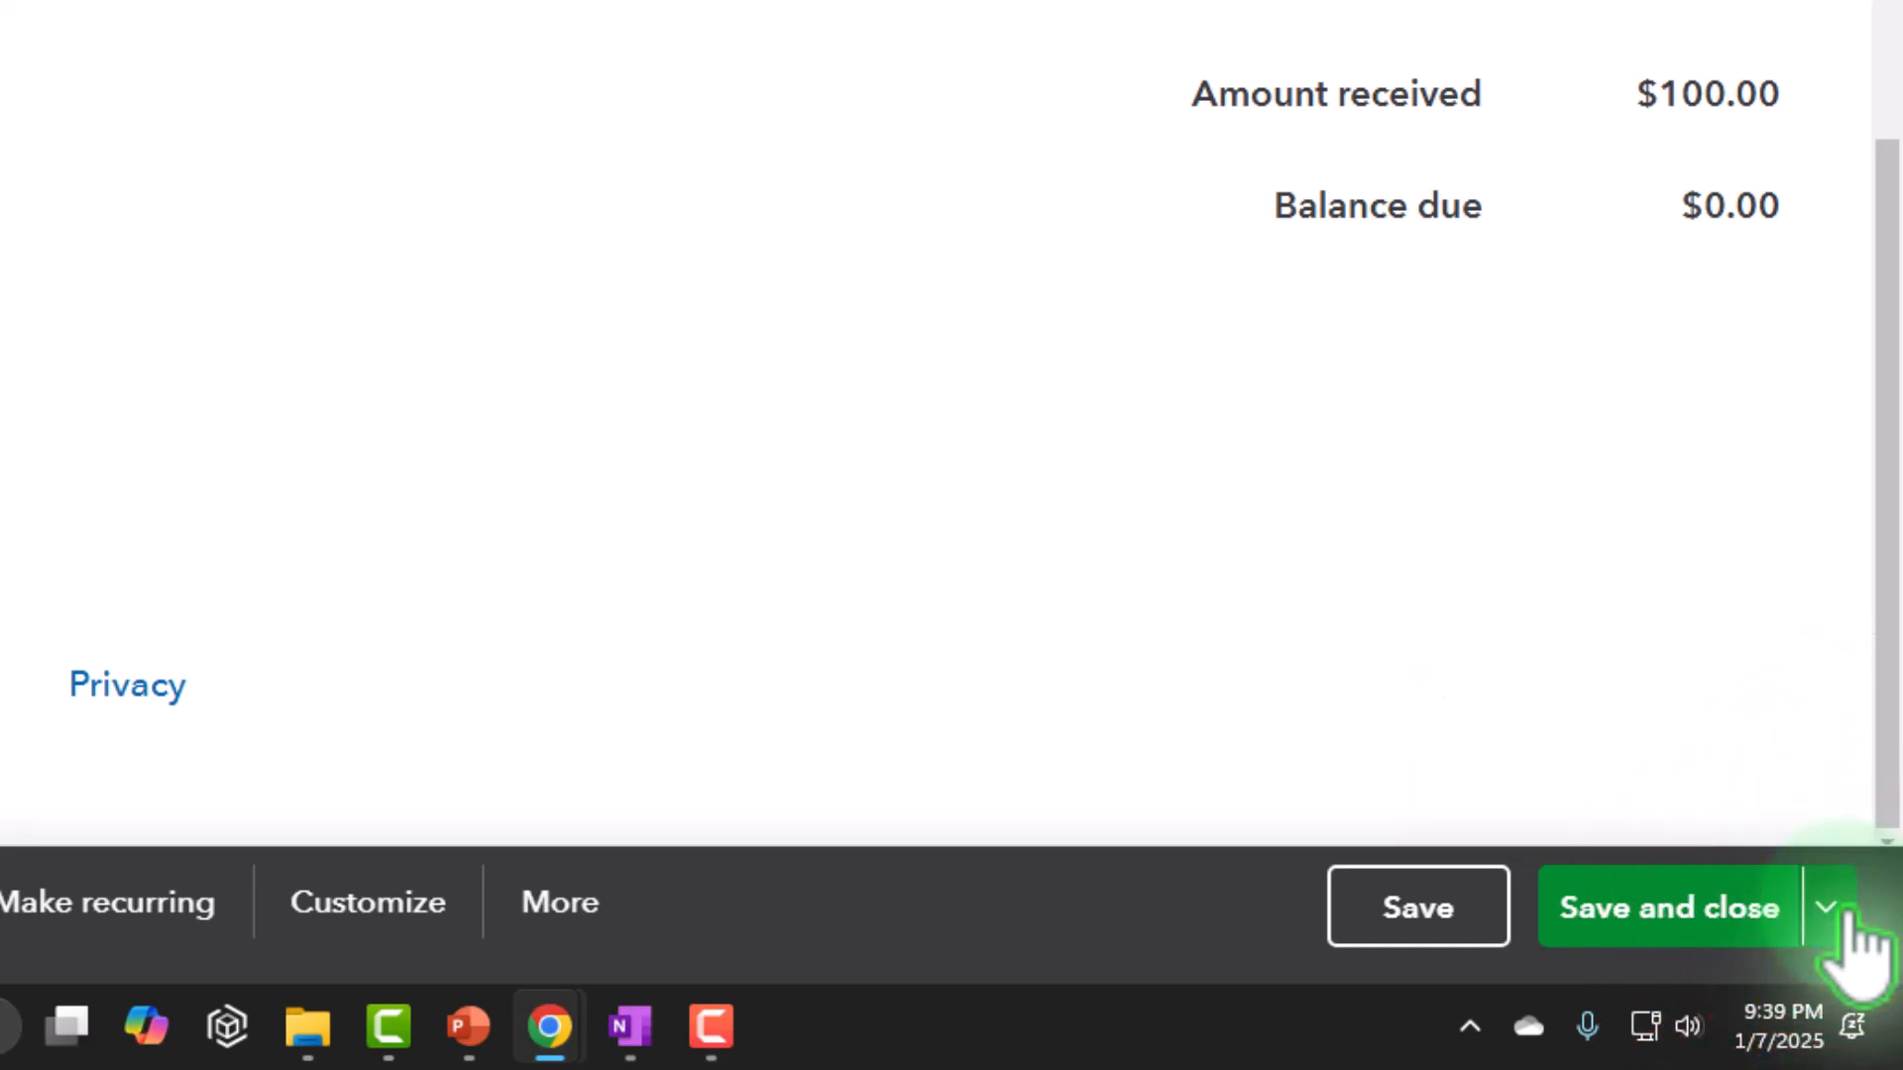
- Save and close the sales receipt, and open the transactions behind the Balance Sheet's 2025 Checking balance
left_click(1714, 917)
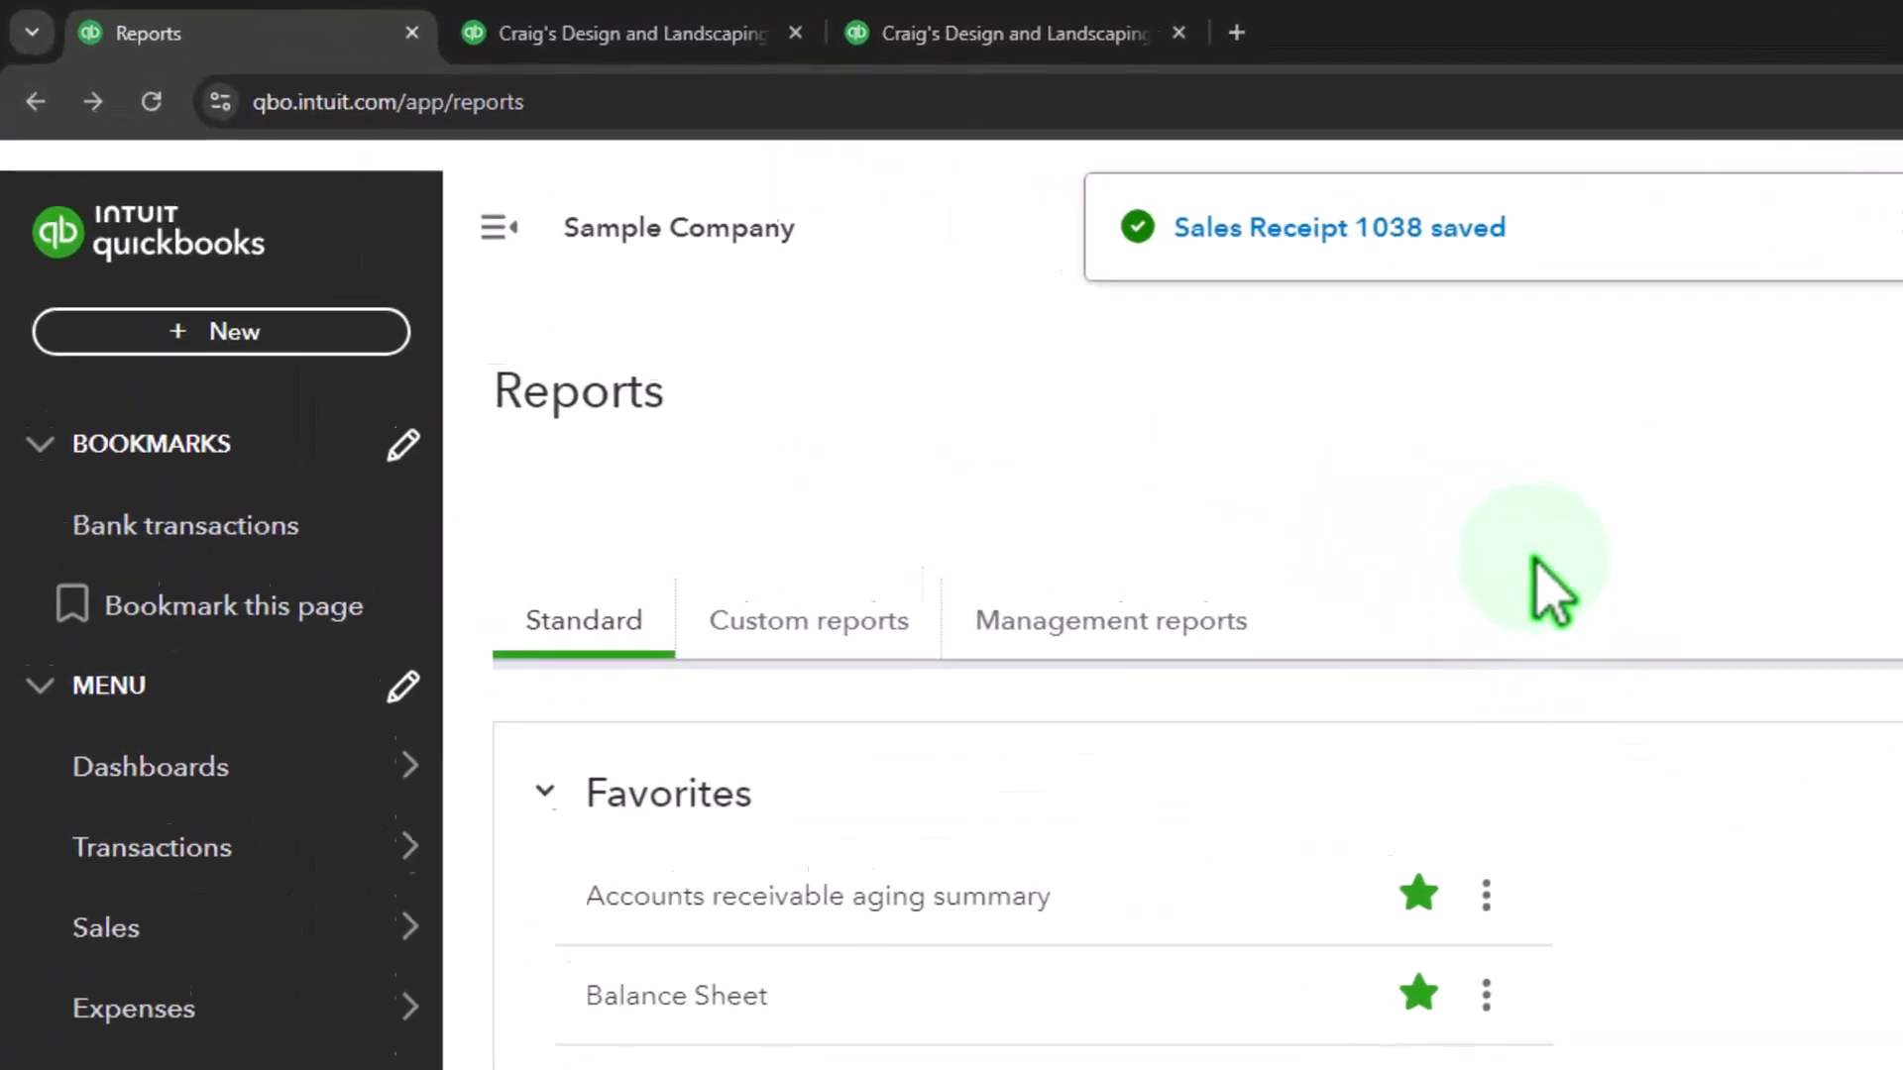
left_click(494, 38)
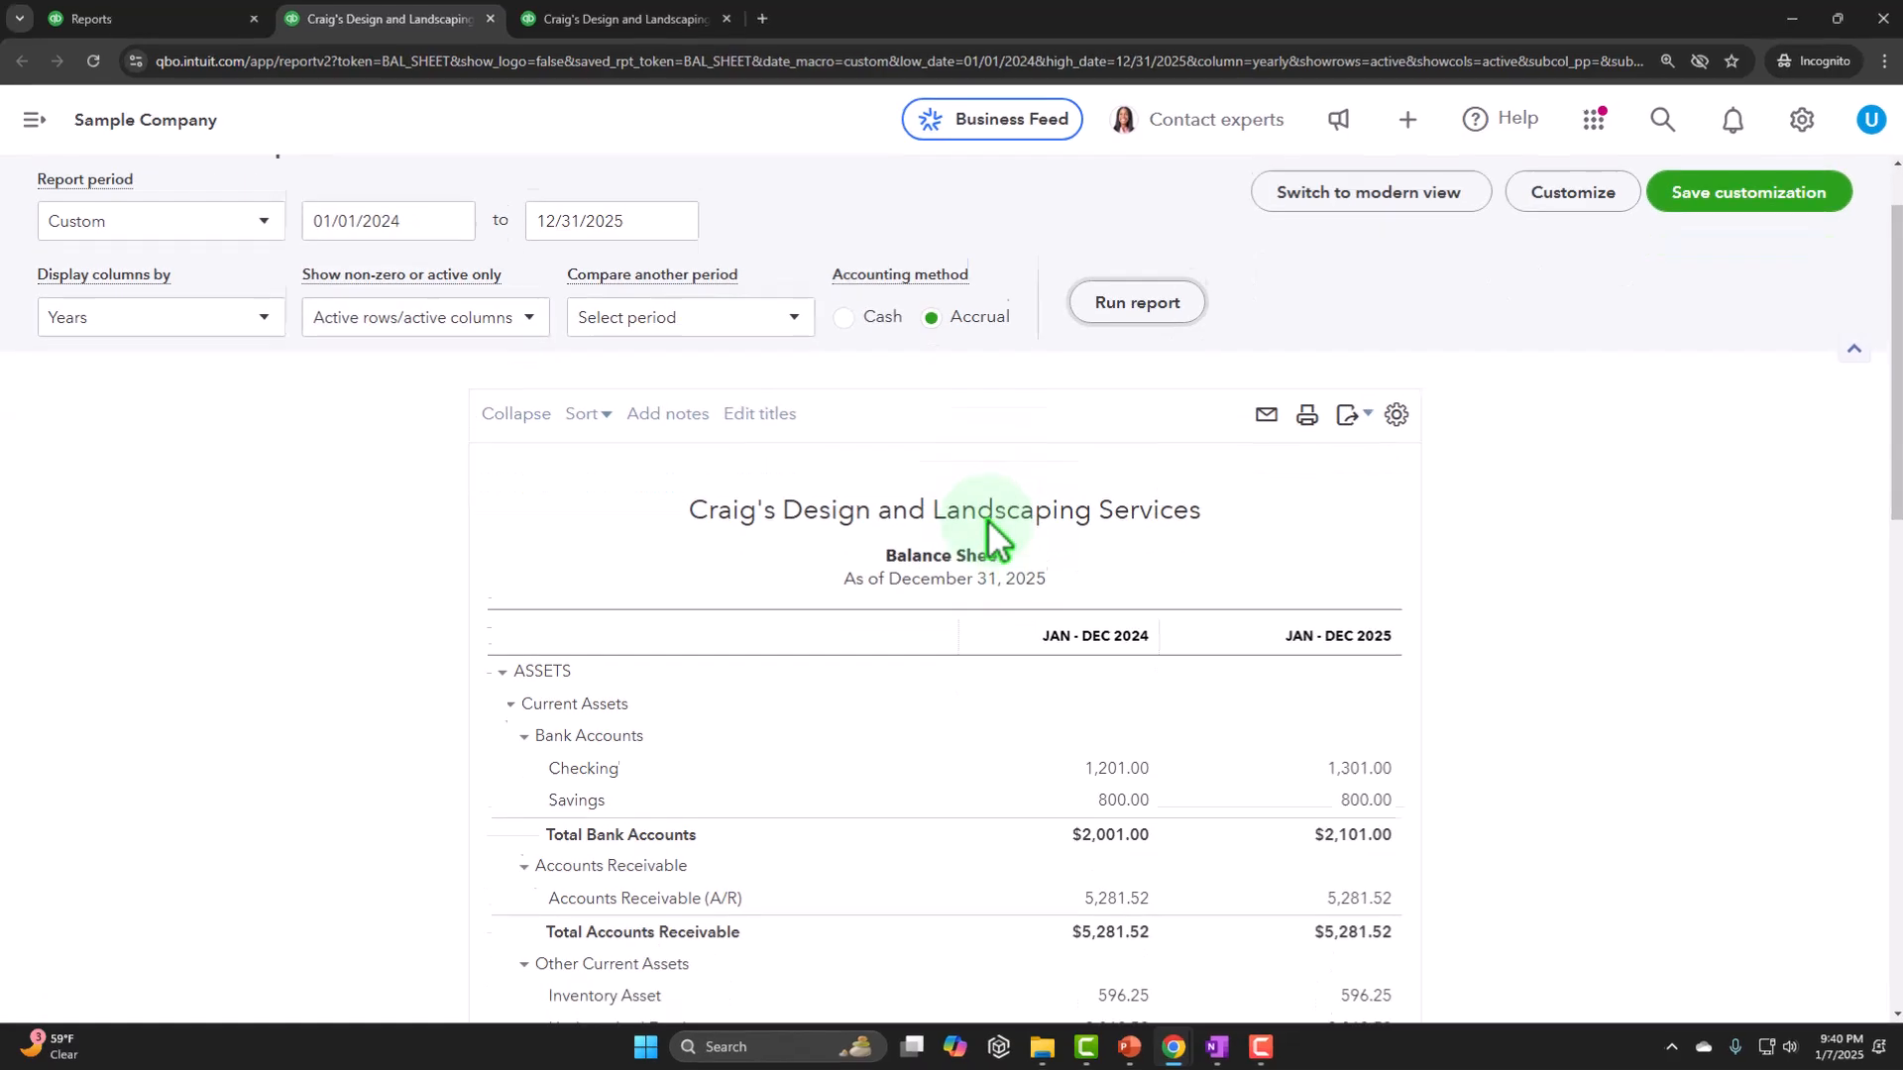
left_click(1636, 635)
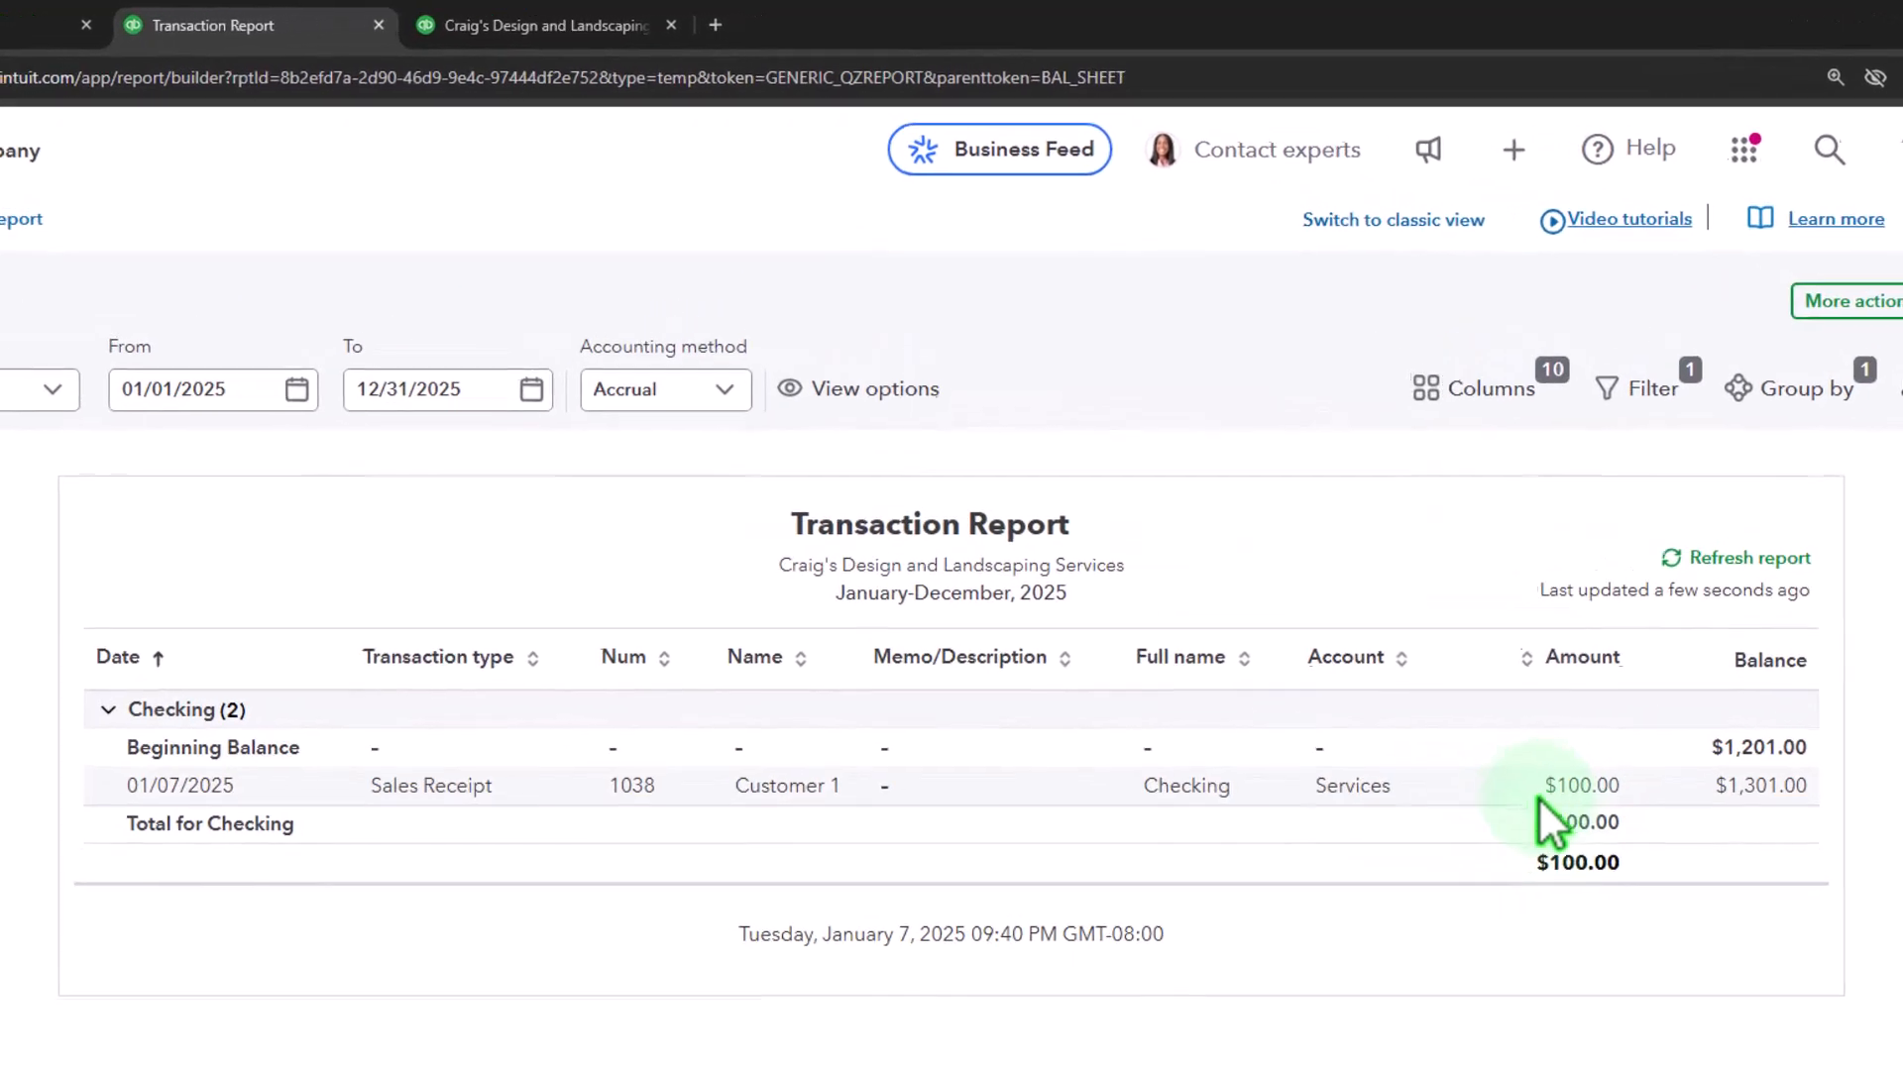
- Open Customer 1's sales receipt from the transaction report, review its service line, close it and return to the Balance Sheet
left_click(1552, 787)
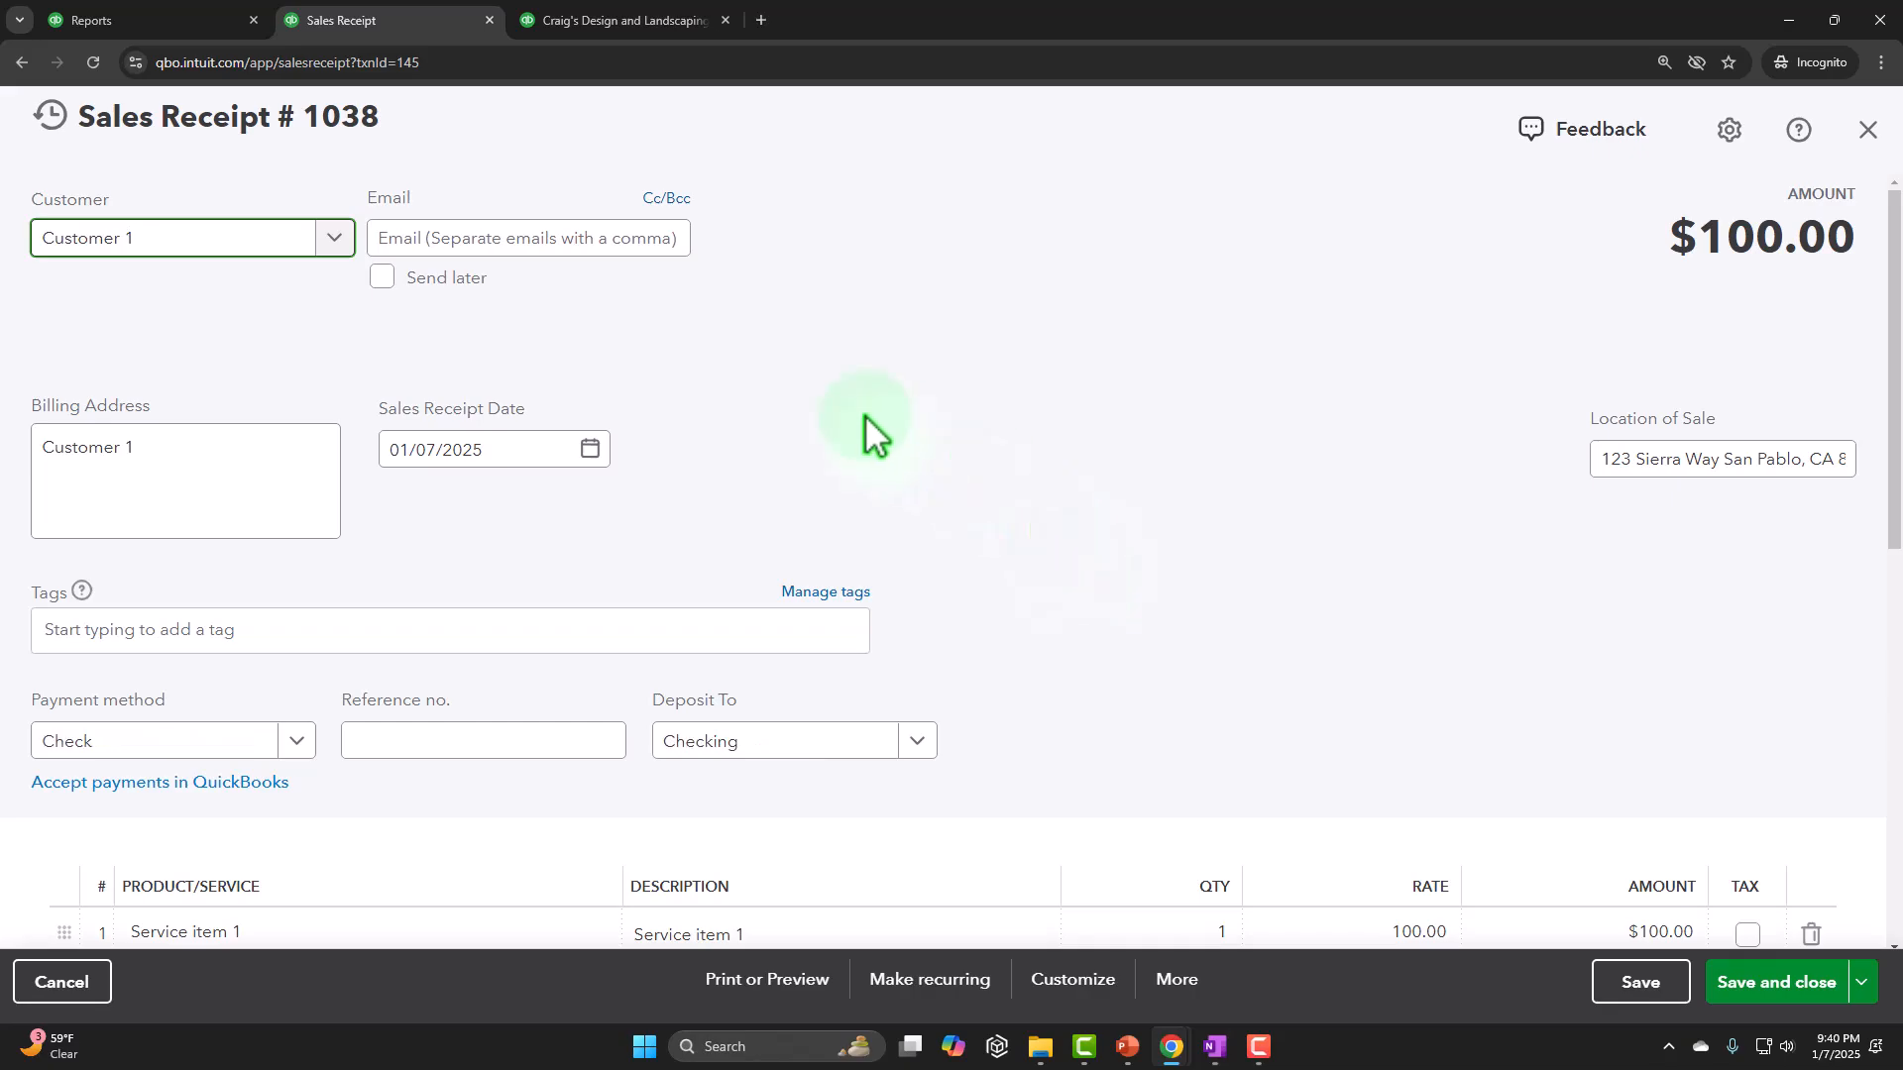
scroll(868, 426, "down", 5)
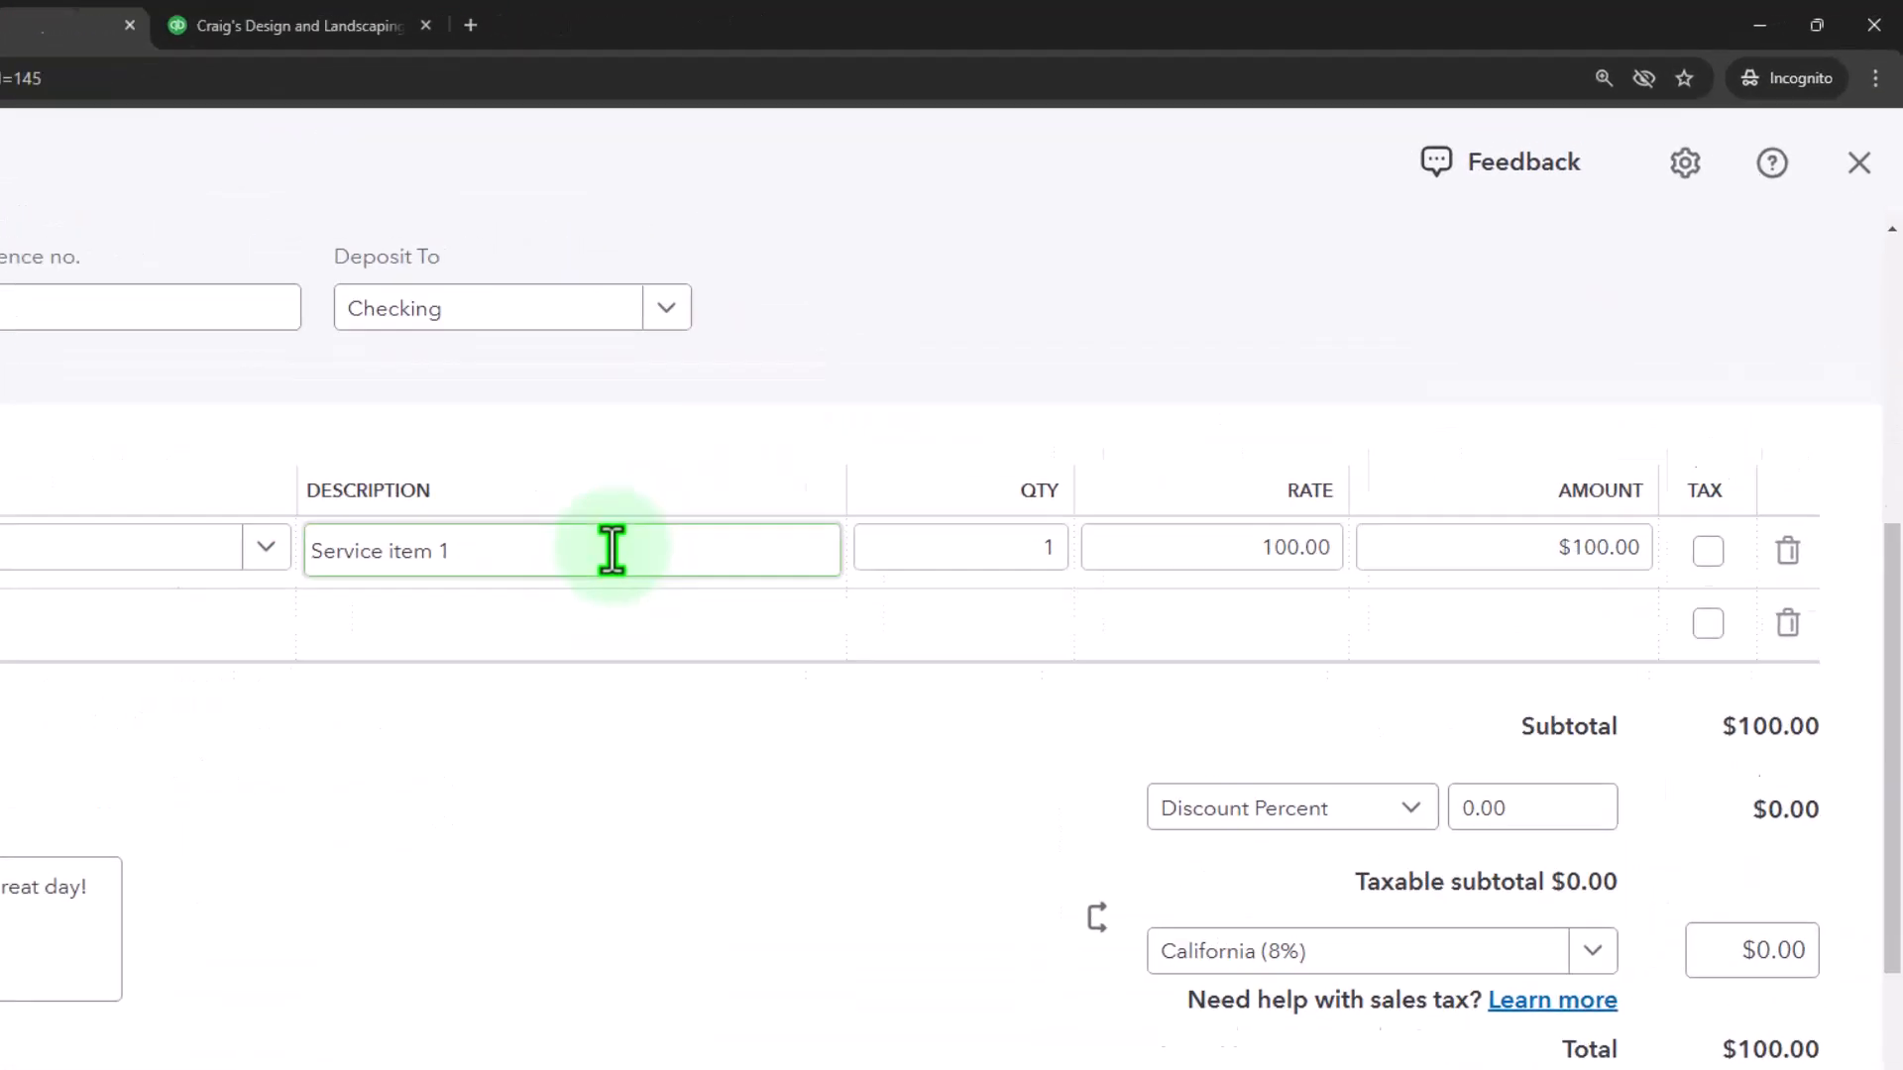
scroll(657, 530, "up", 5)
left_click(1861, 157)
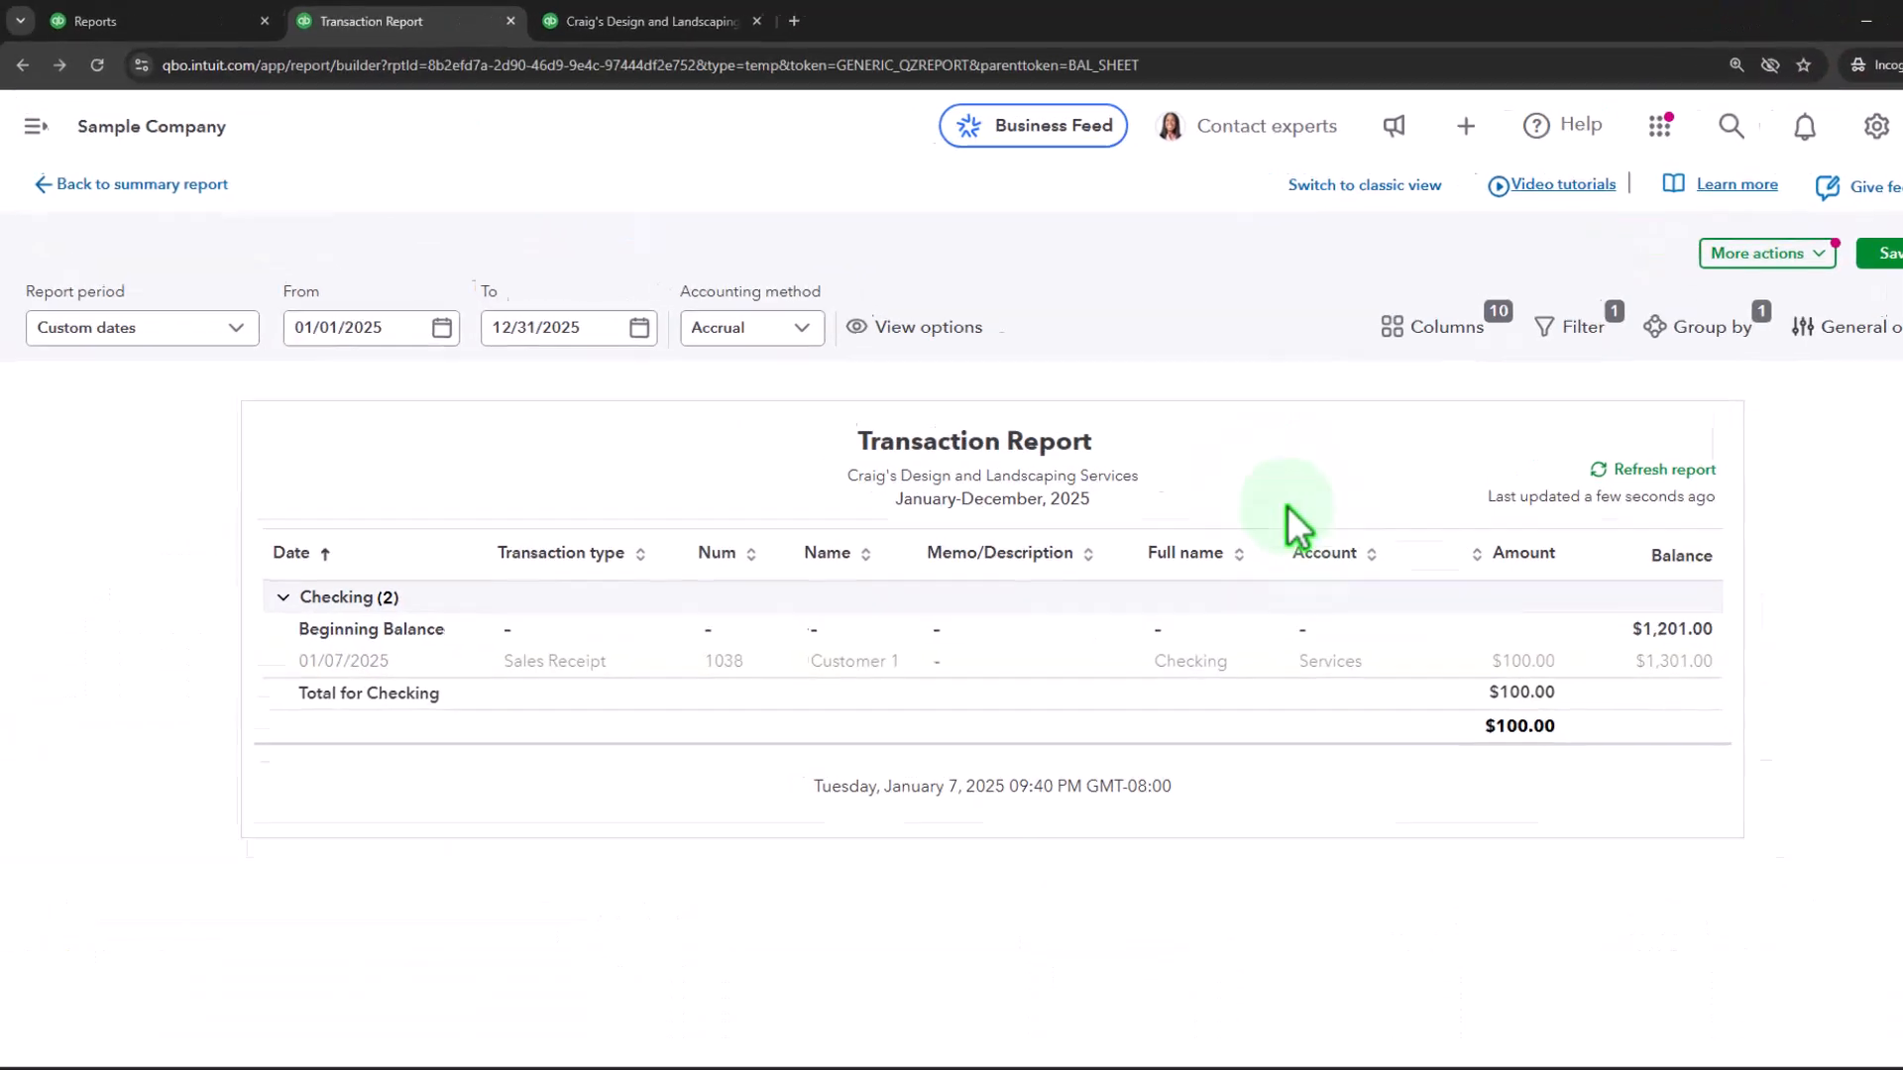
left_click(173, 181)
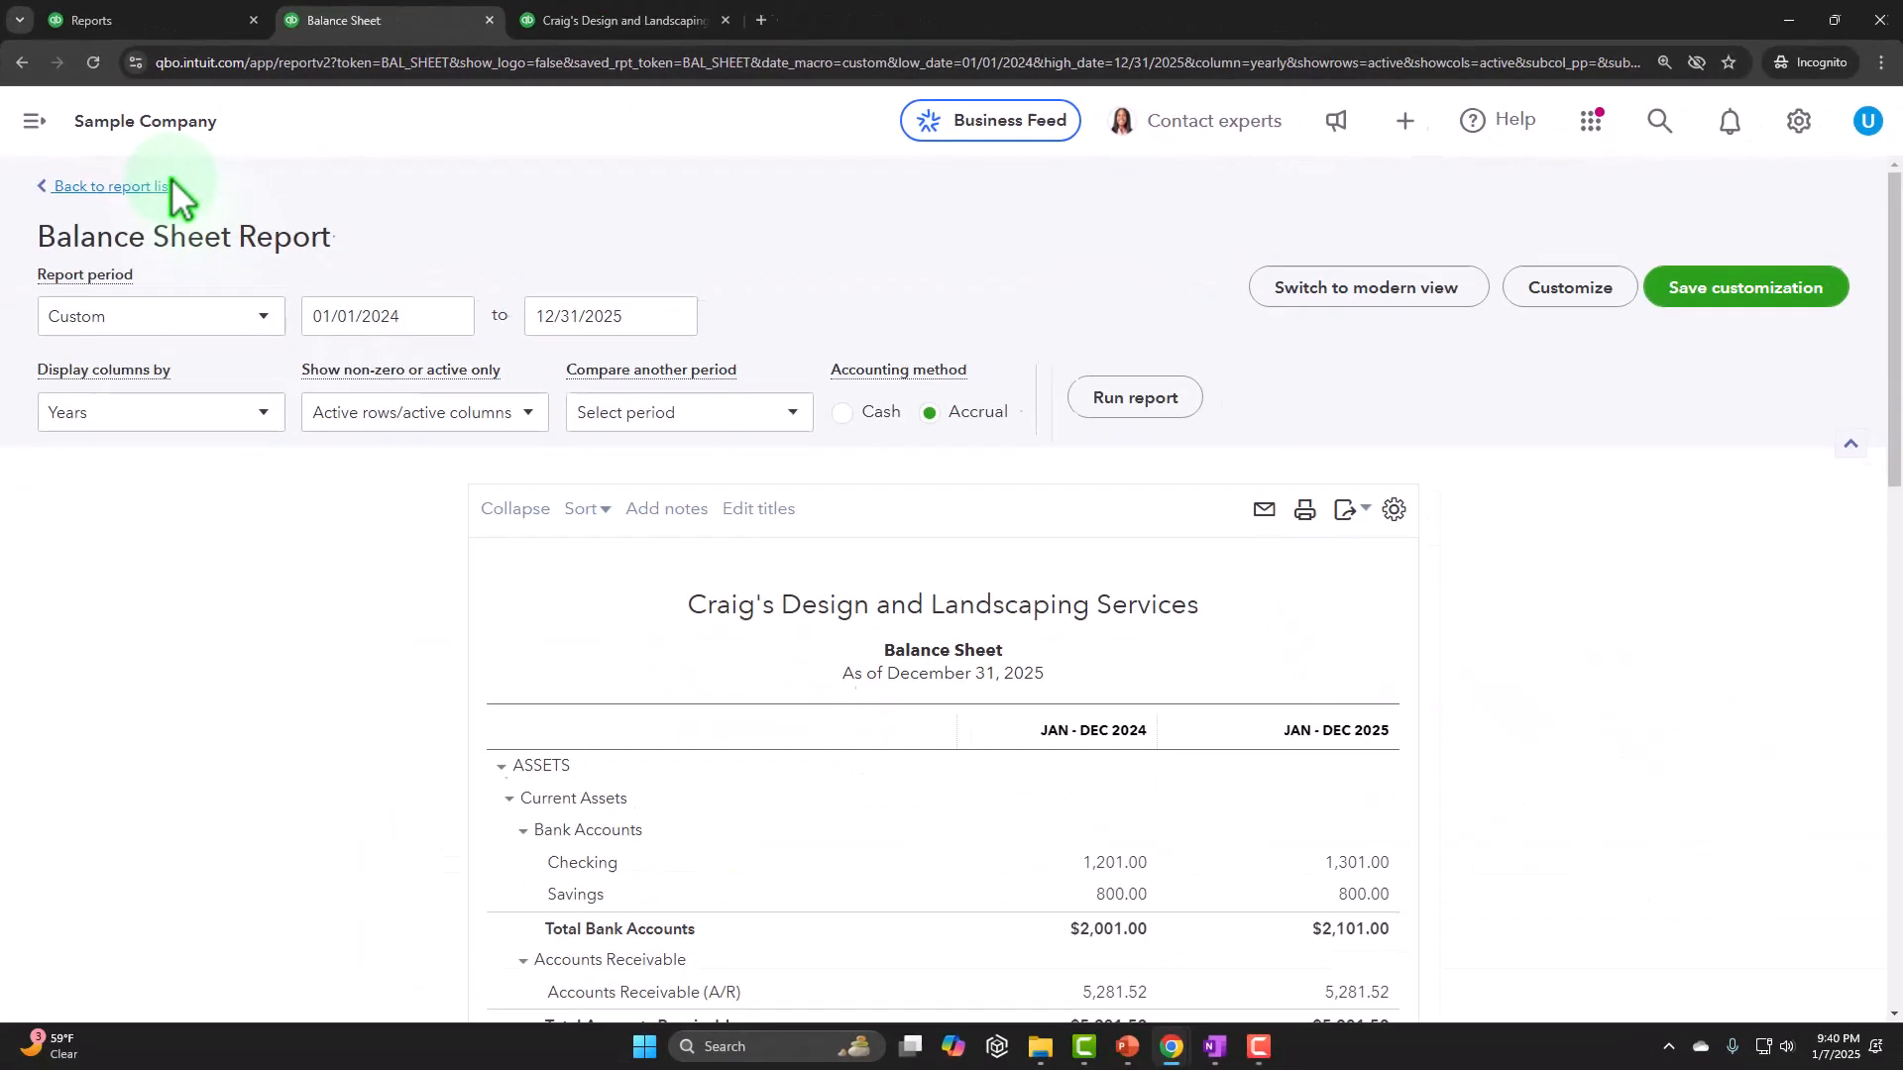
- Rerun the Profit and Loss report and examine the 2025 Services income
left_click(623, 20)
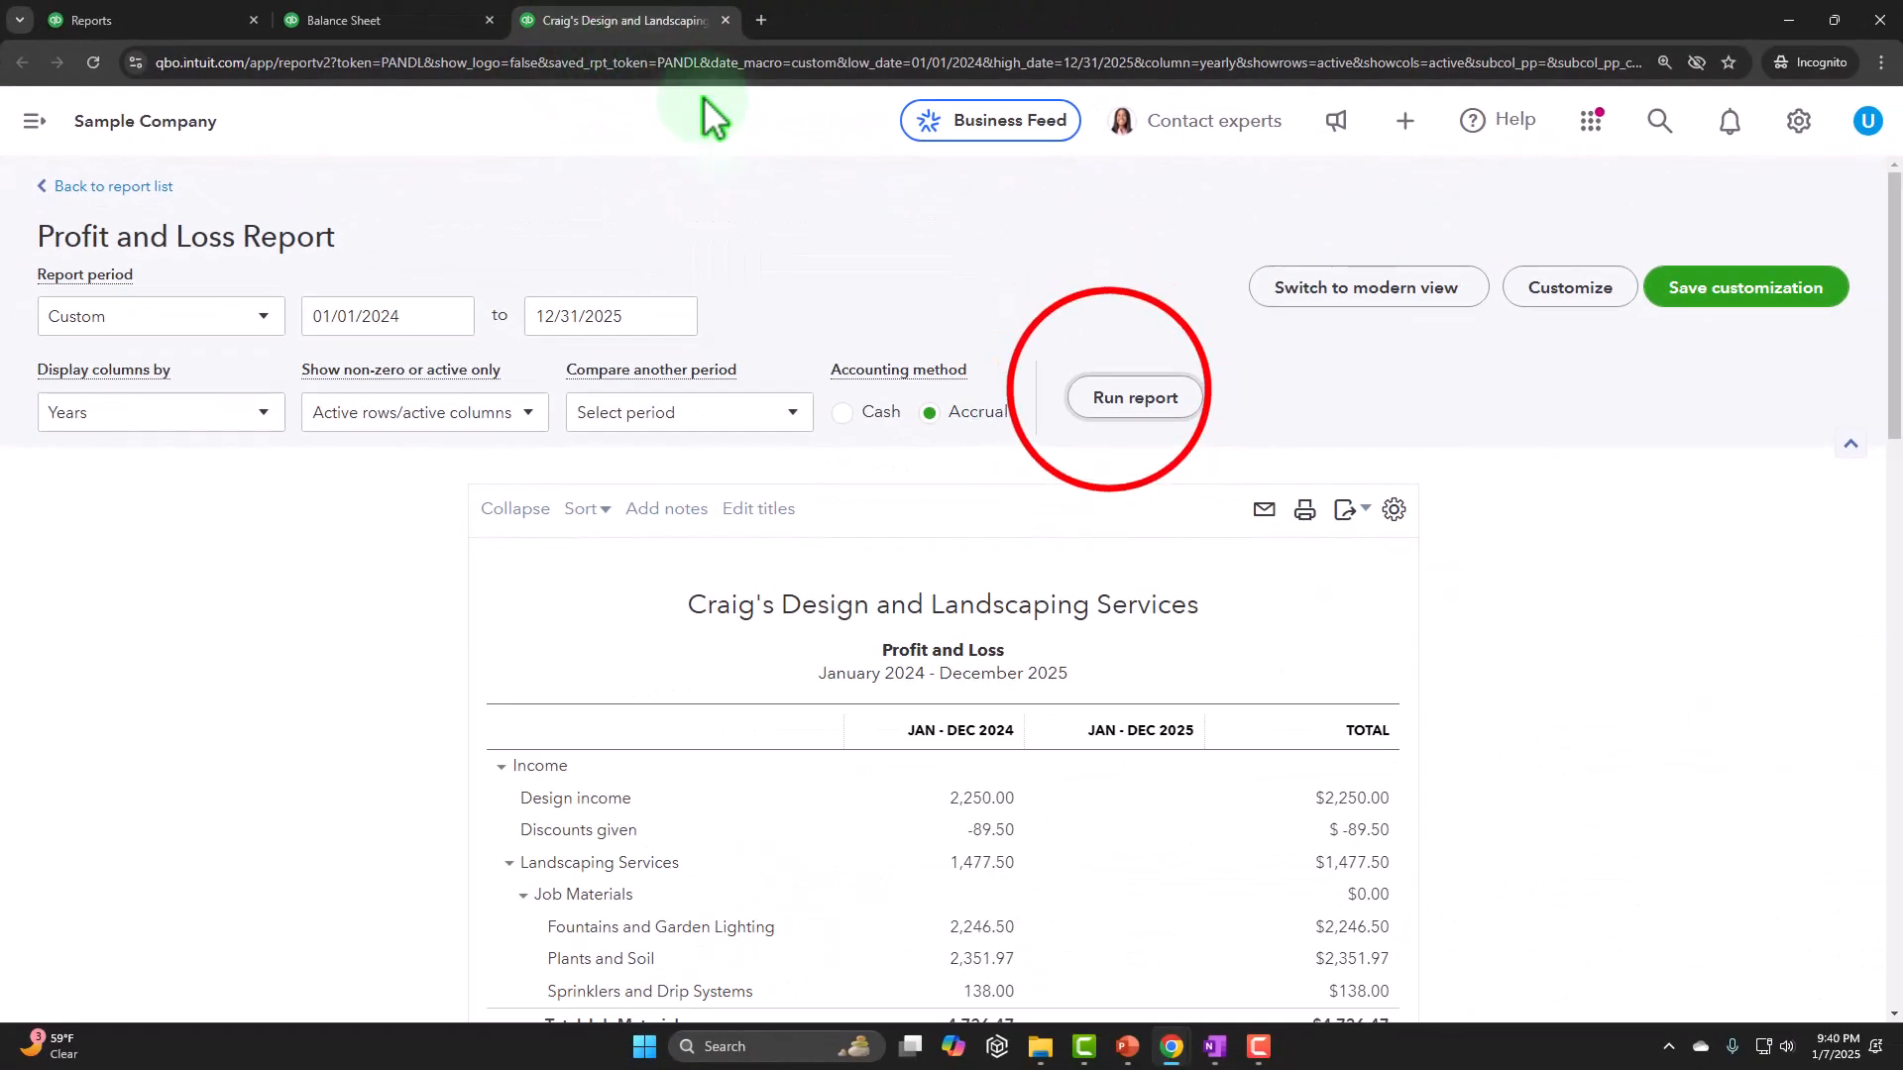
left_click(1112, 399)
scroll(1318, 600, "down", 8)
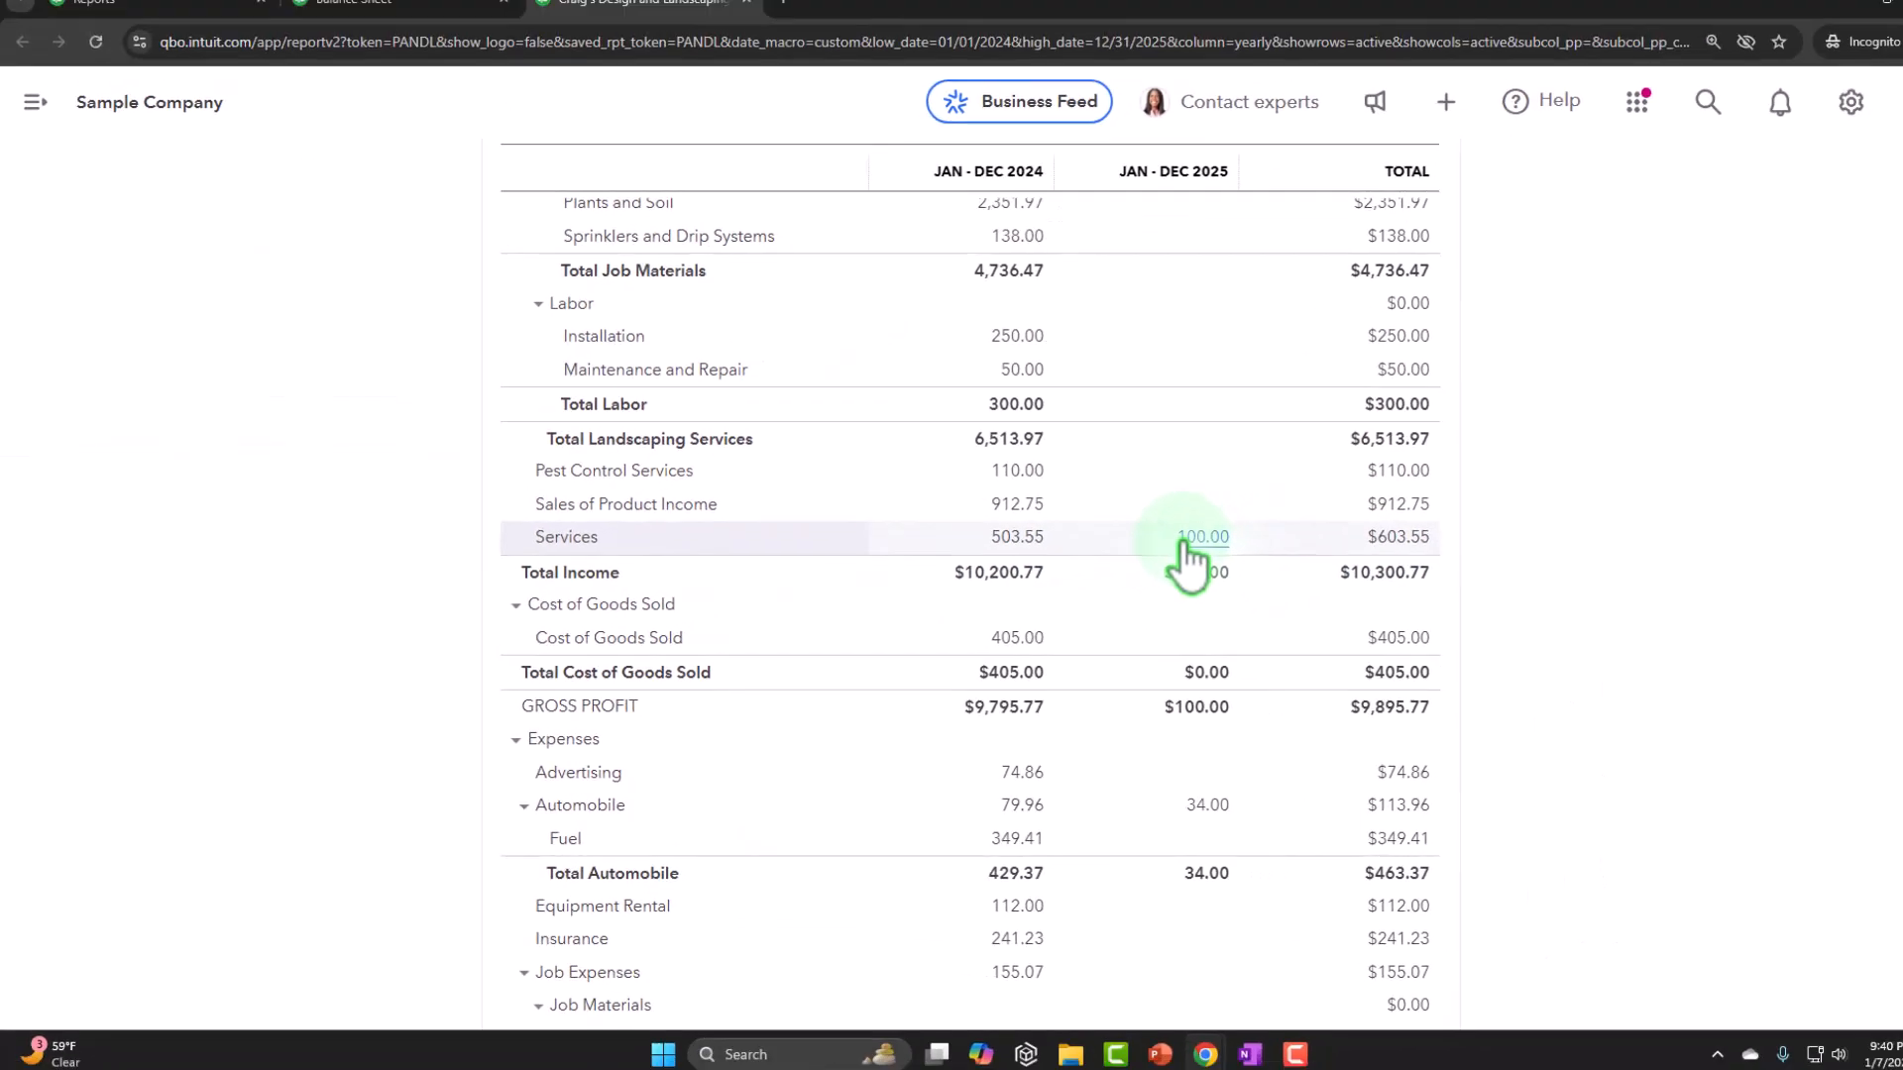
- Open the list of all sales, dismiss the tour tip and filter the transaction type to Sales Receipts
left_click(177, 3)
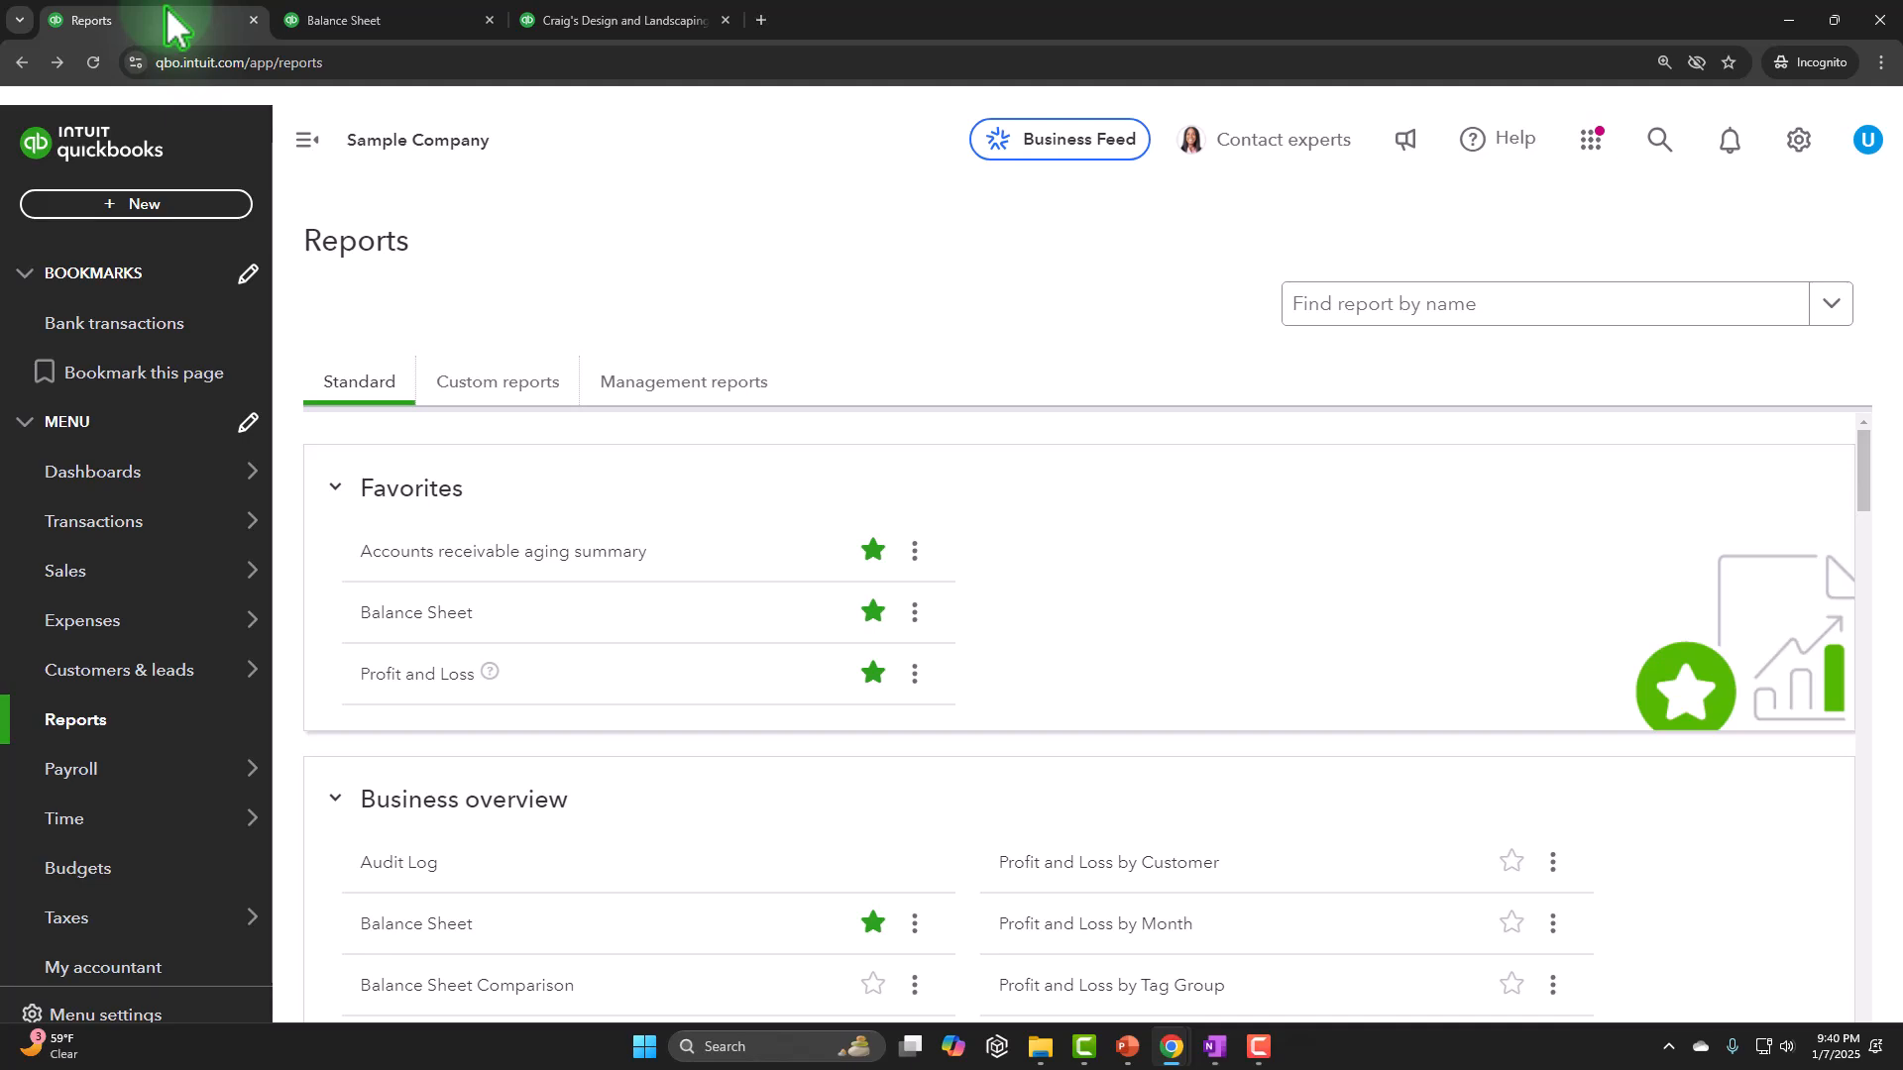
mouse_move(116, 570)
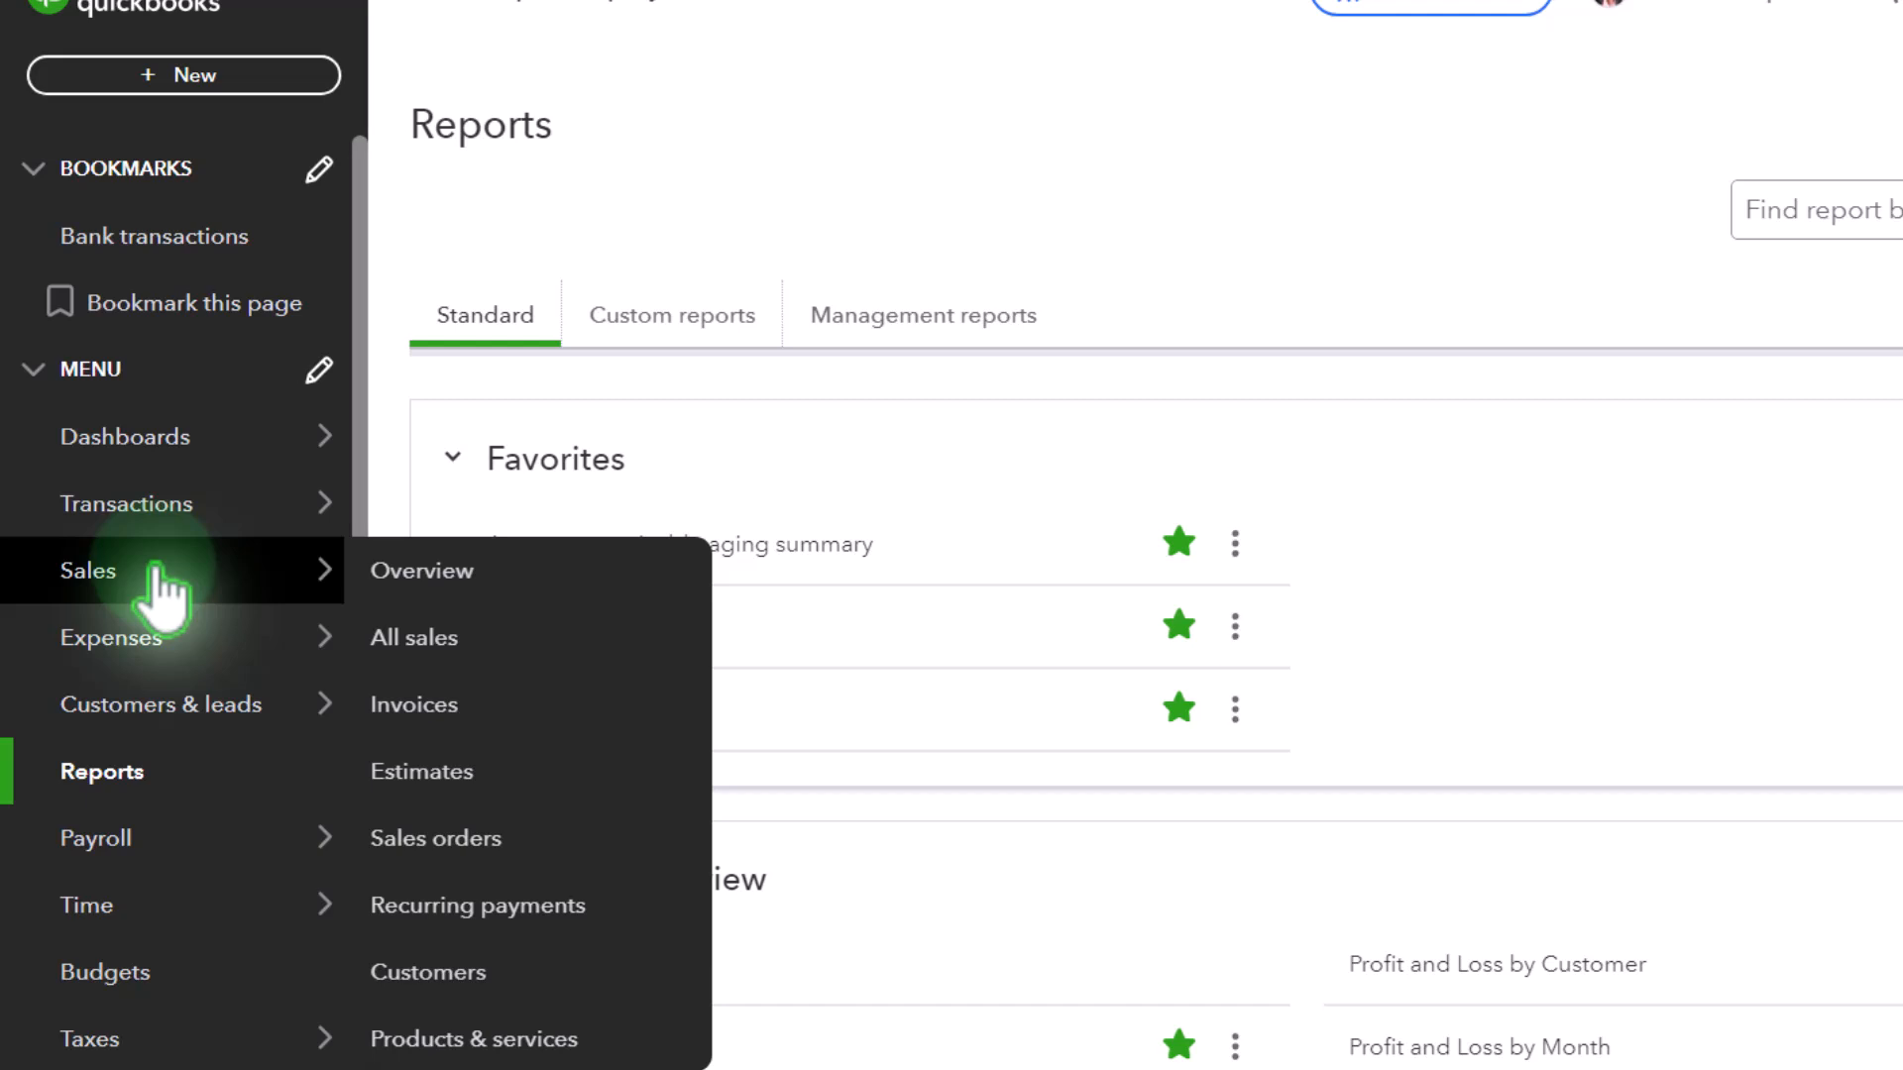
left_click(157, 573)
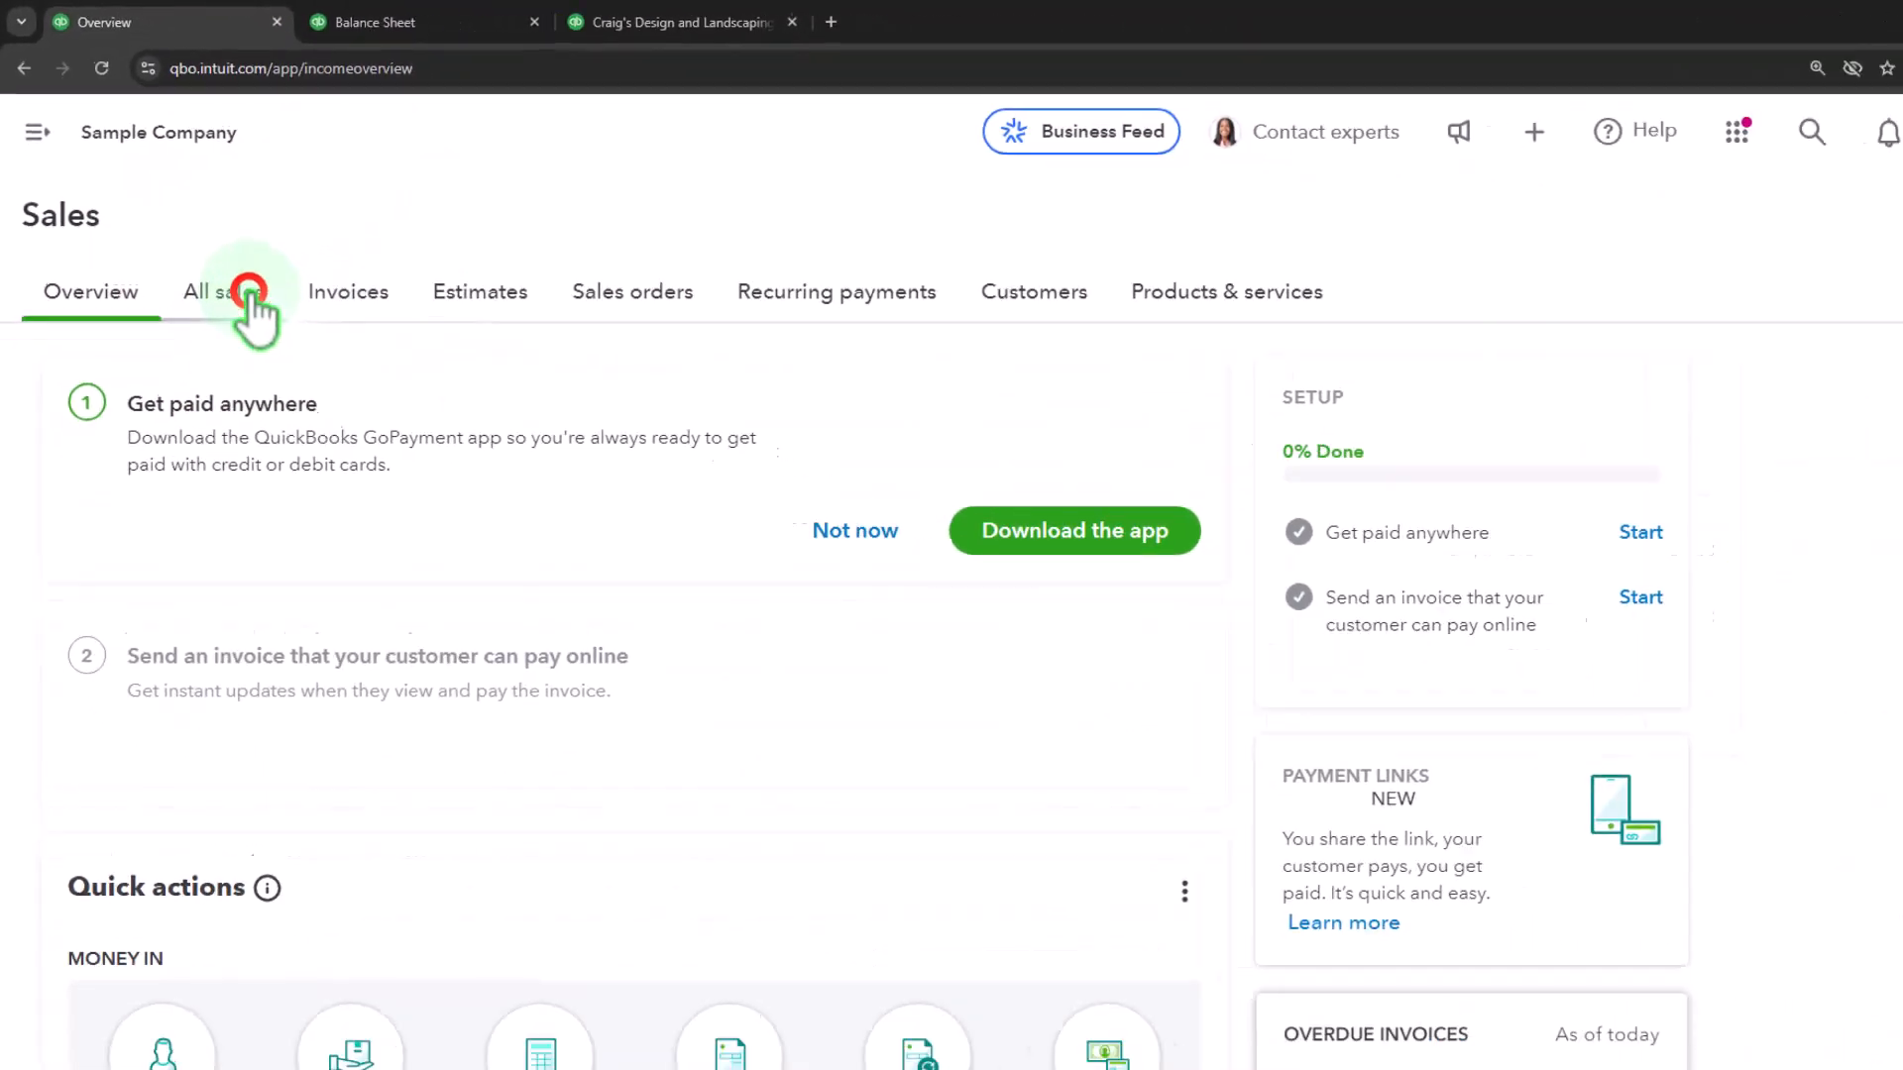
left_click(487, 273)
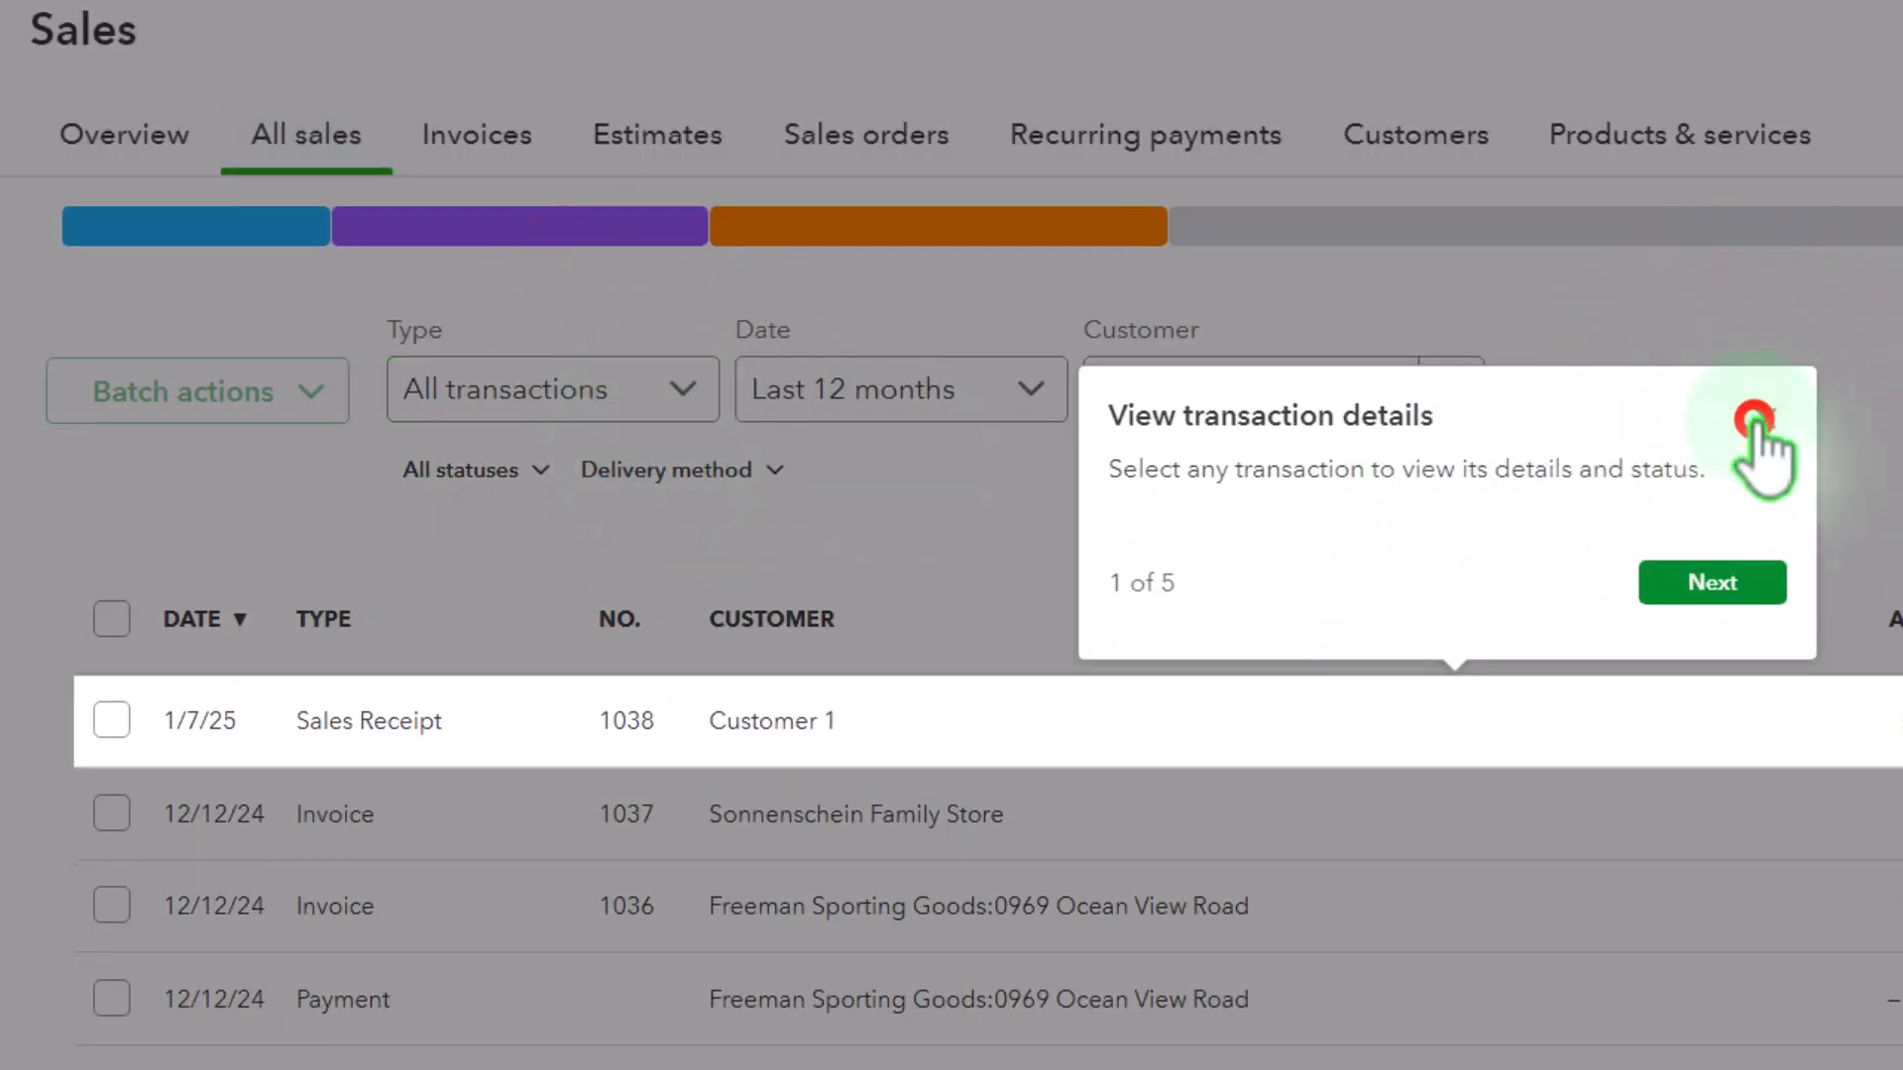
left_click(1763, 418)
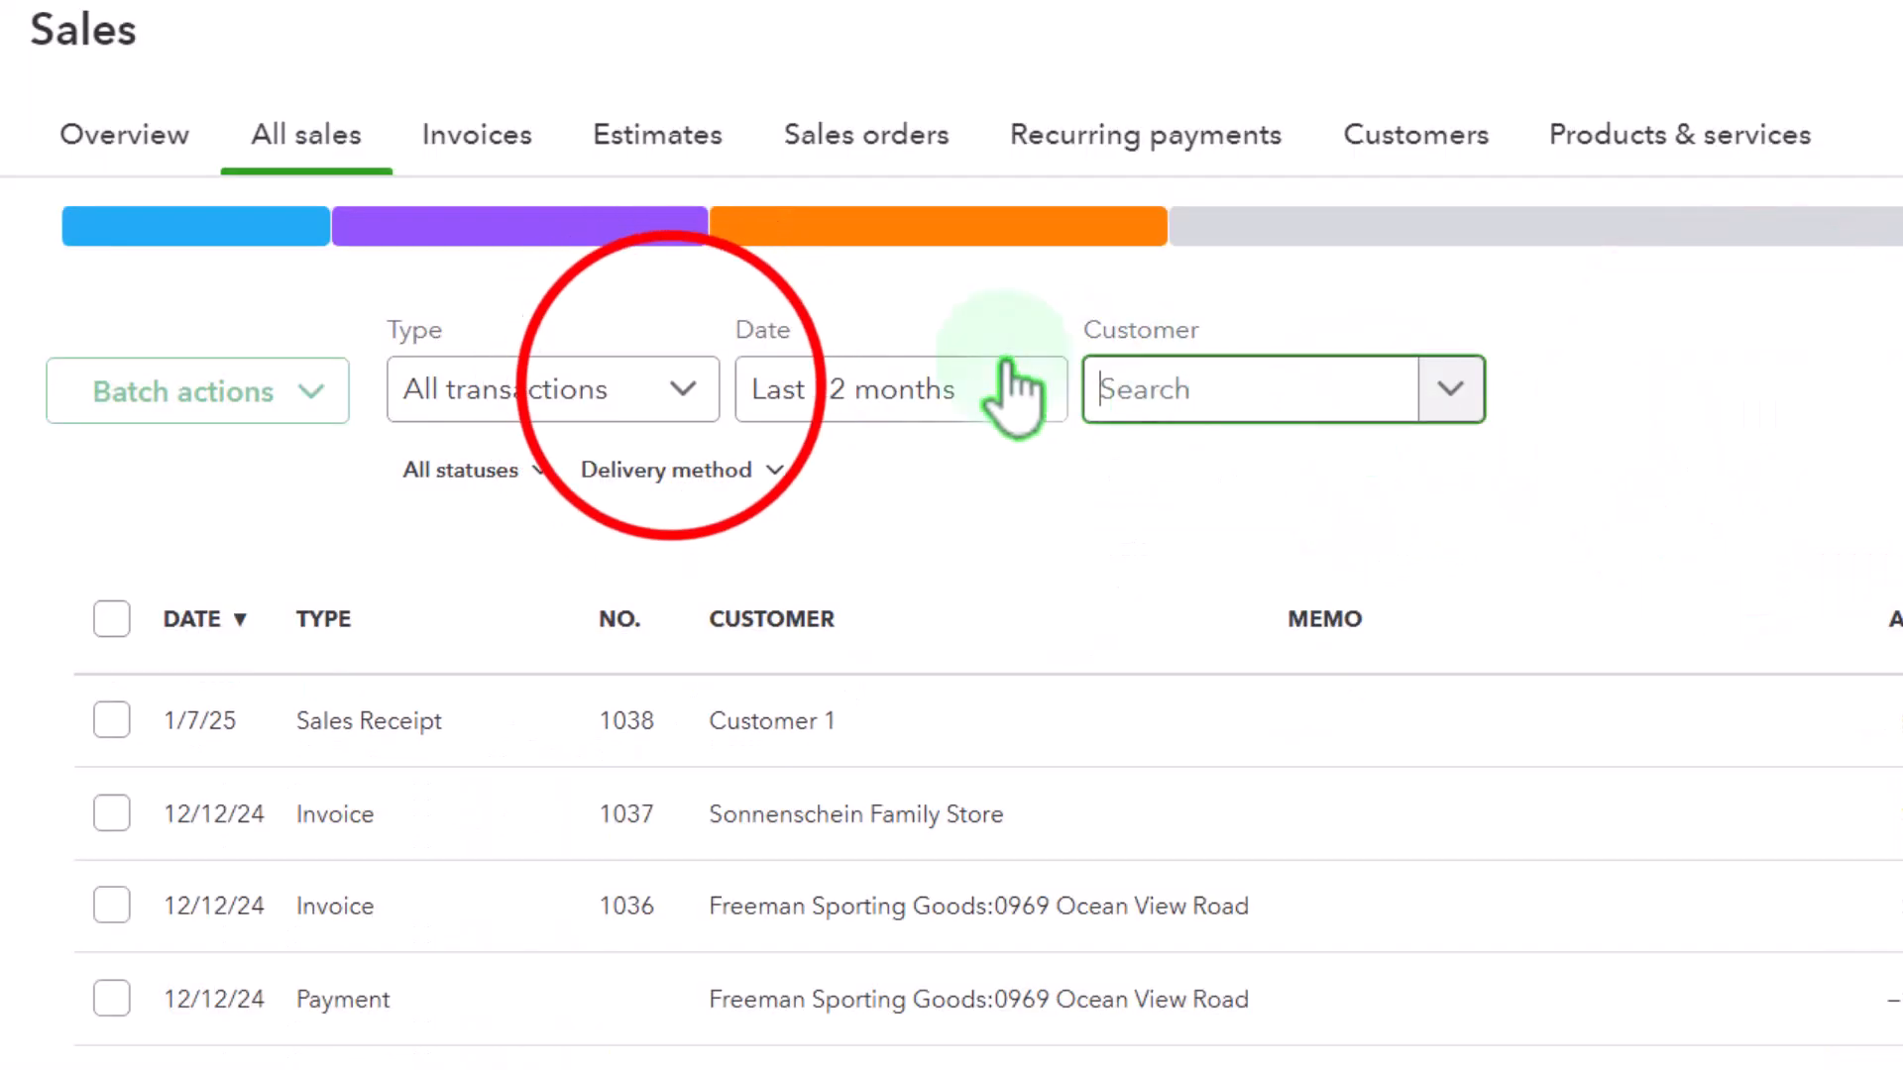
left_click(682, 392)
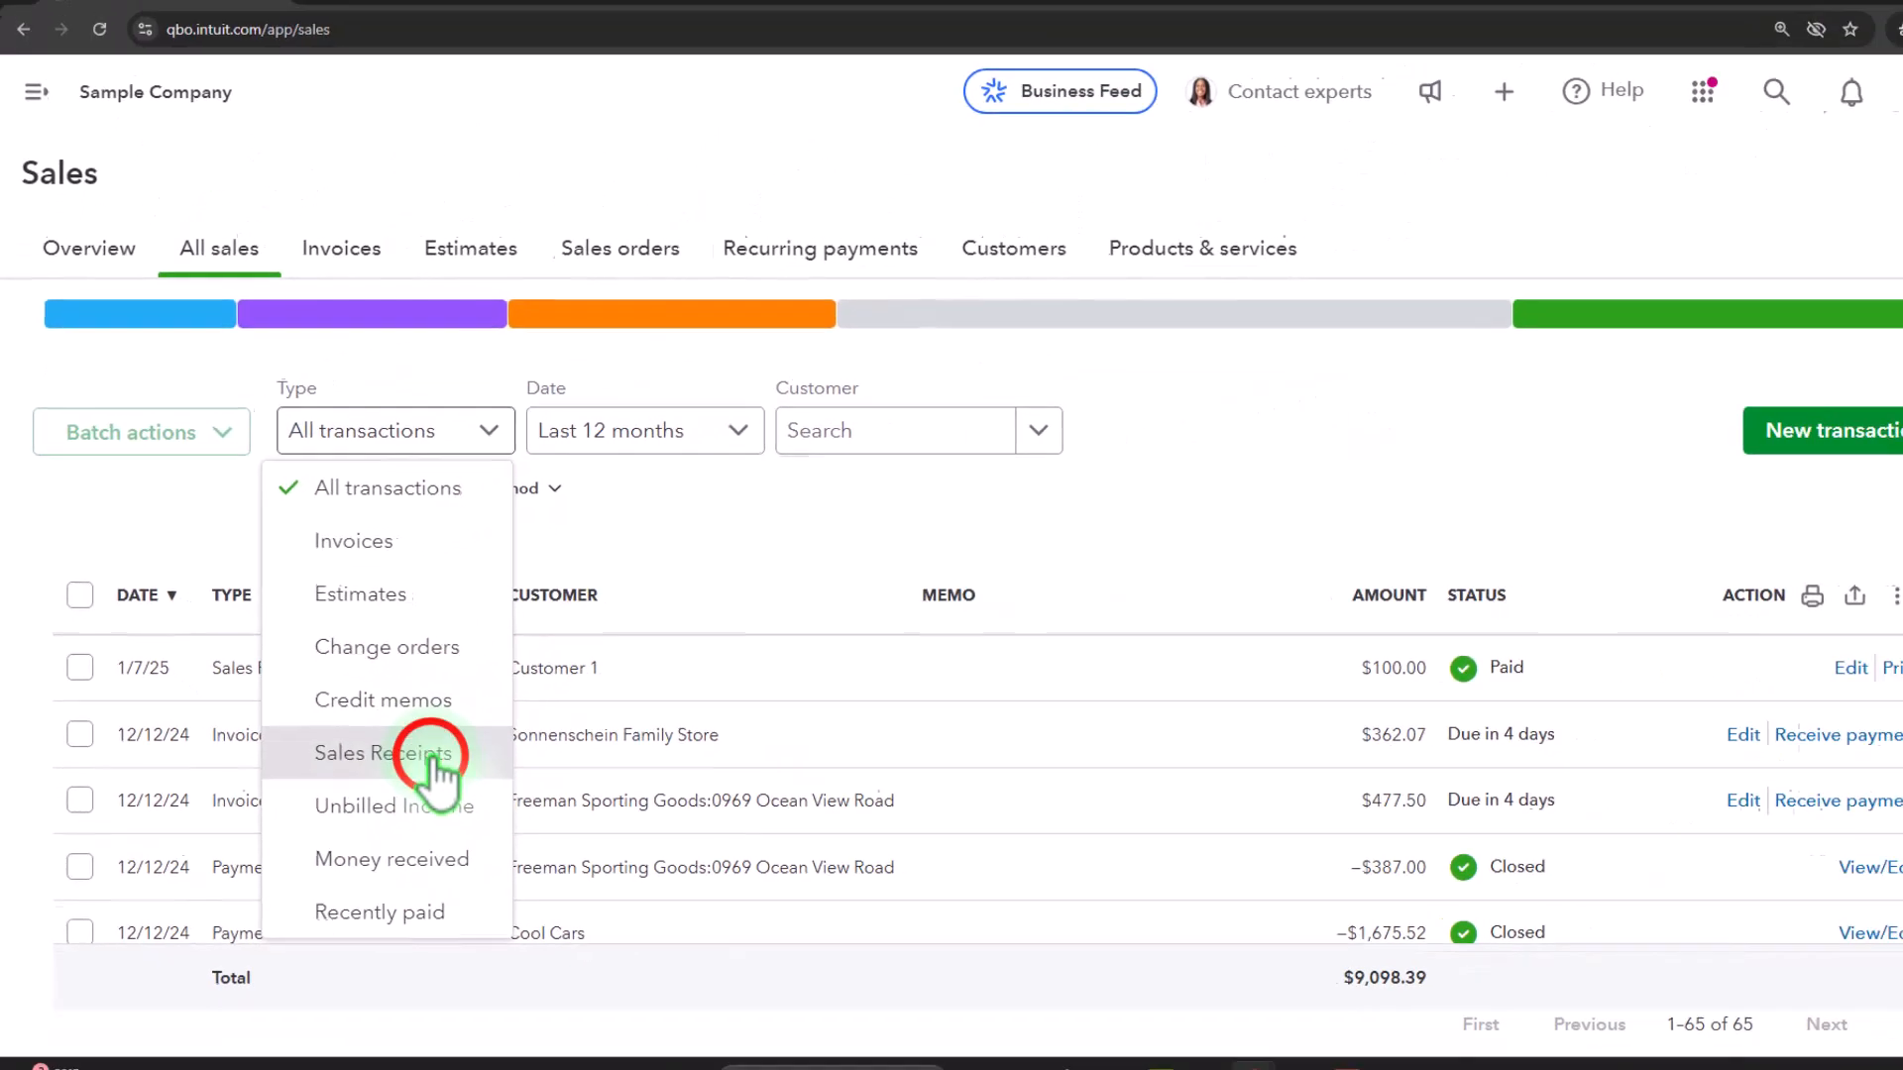
left_click(434, 761)
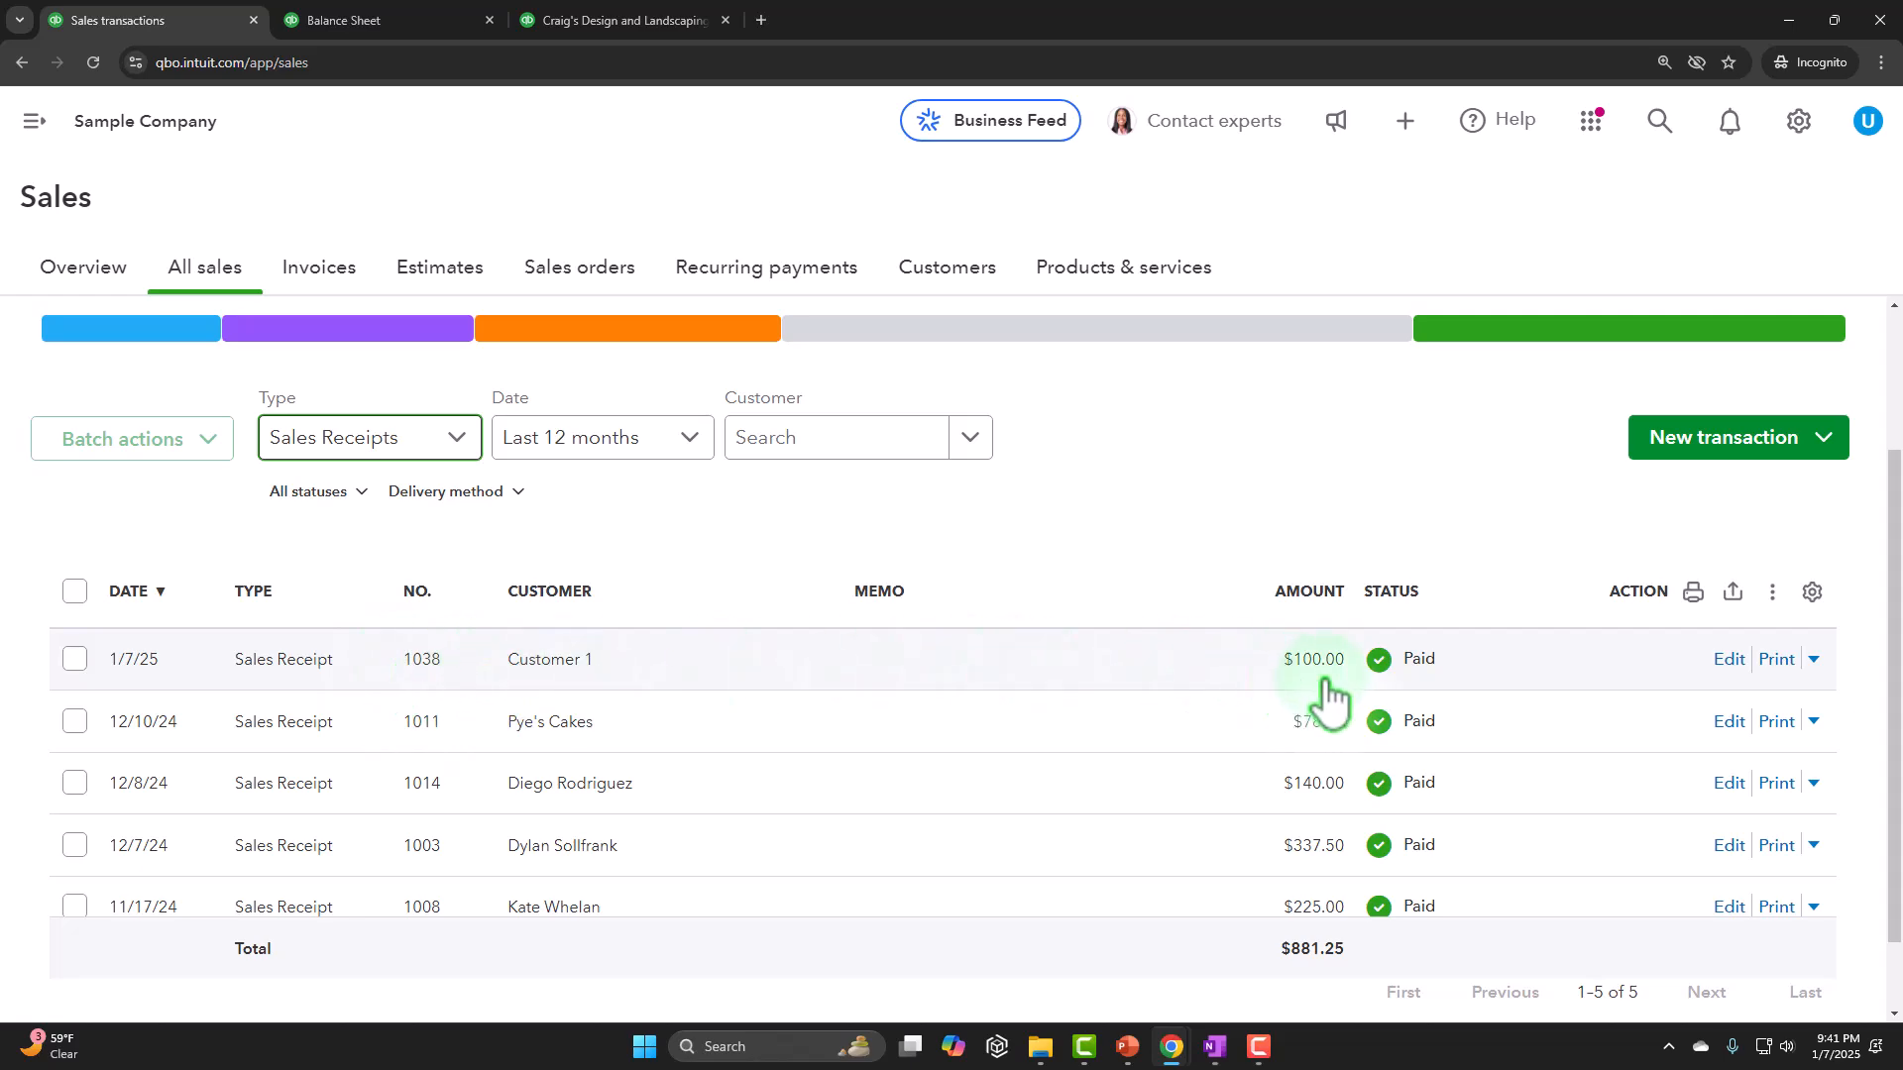
- Look through the customer list, open Customer 1 and review that customer's transaction list
scroll(1338, 688, "up", 2)
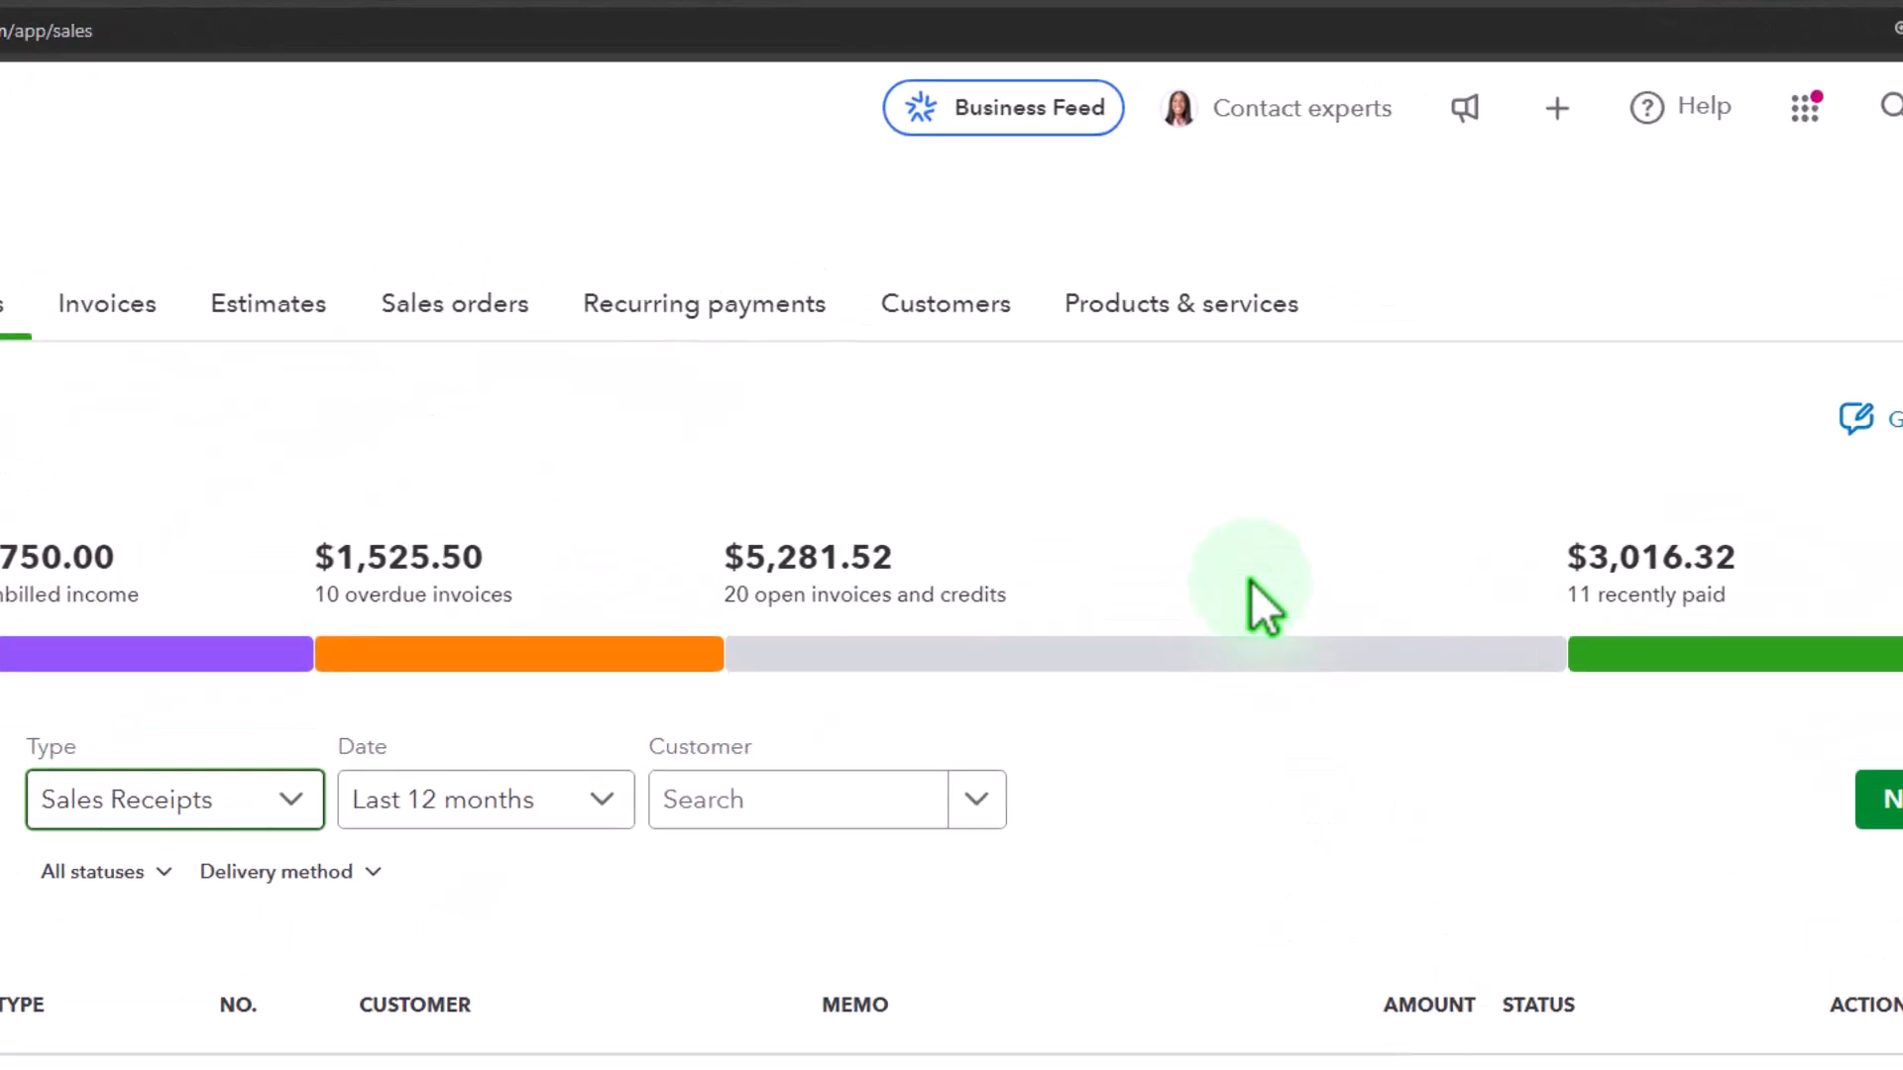
left_click(951, 309)
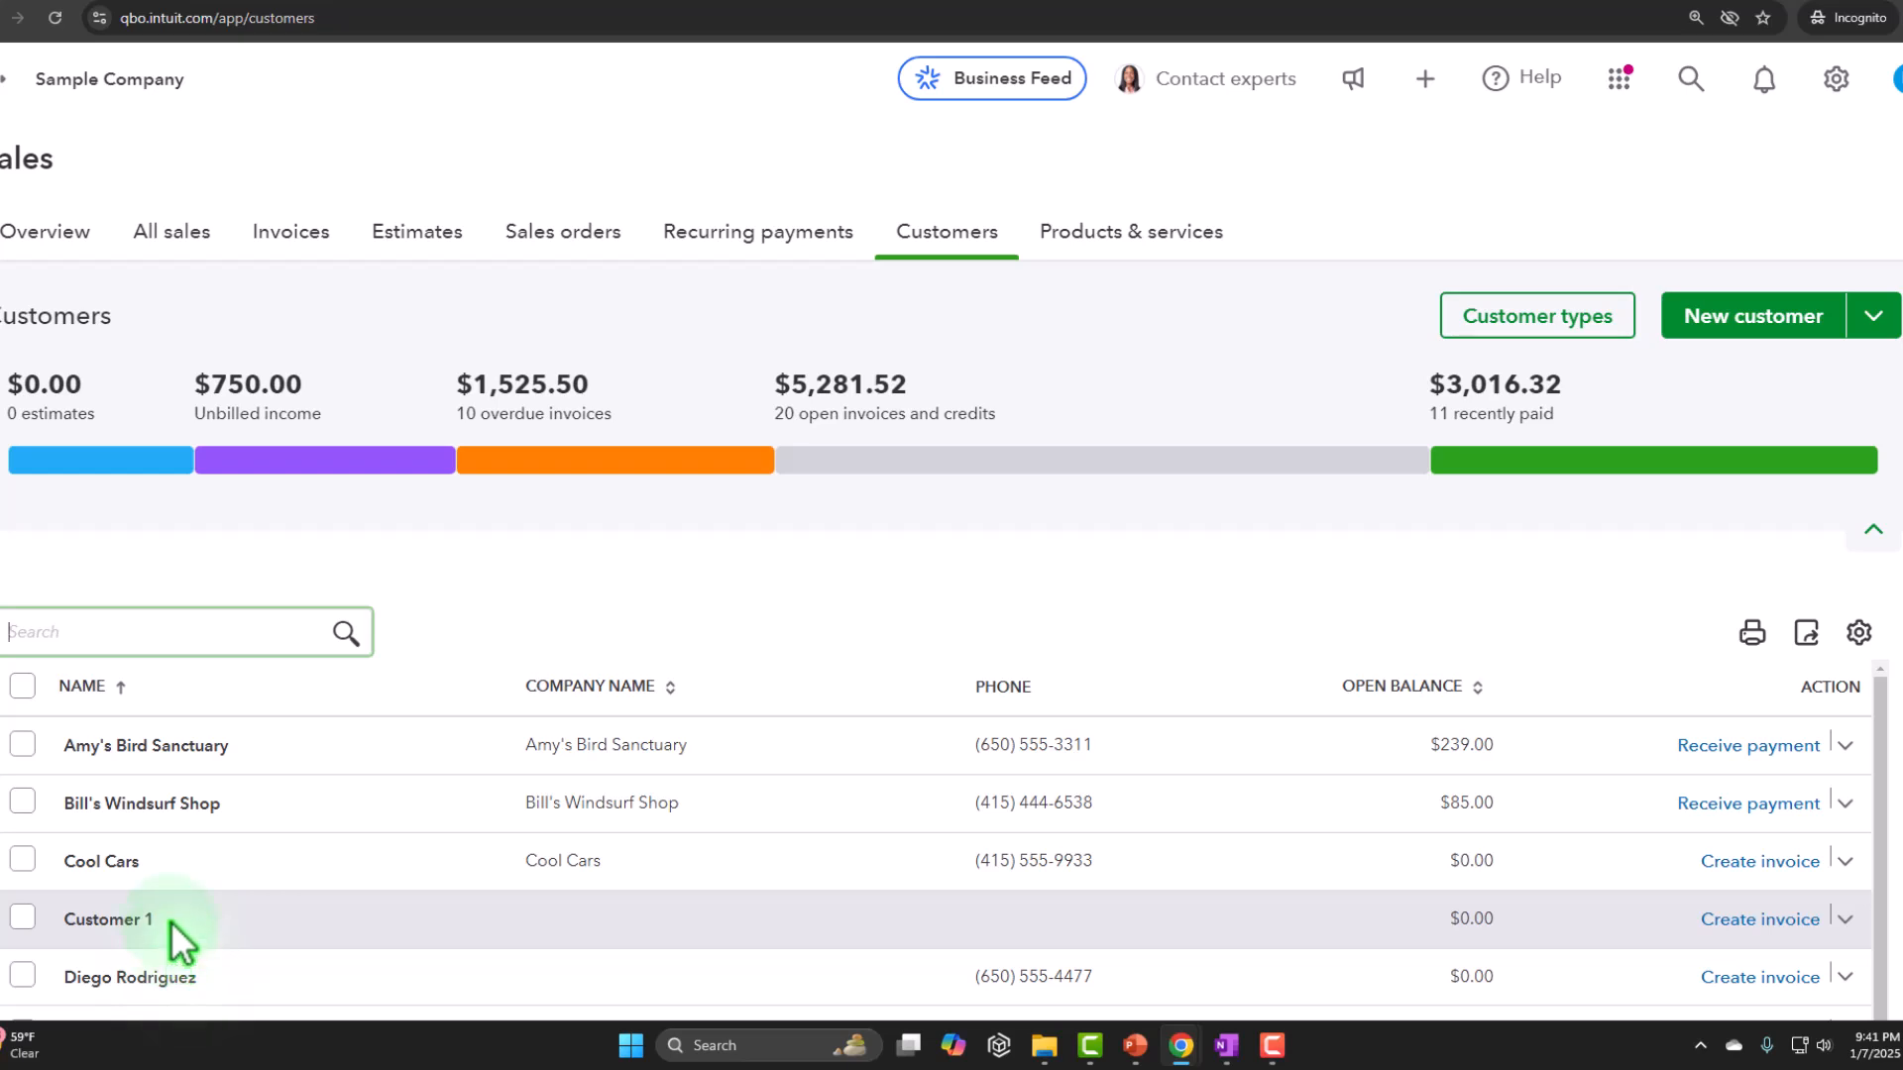
scroll(181, 937, "down", 3)
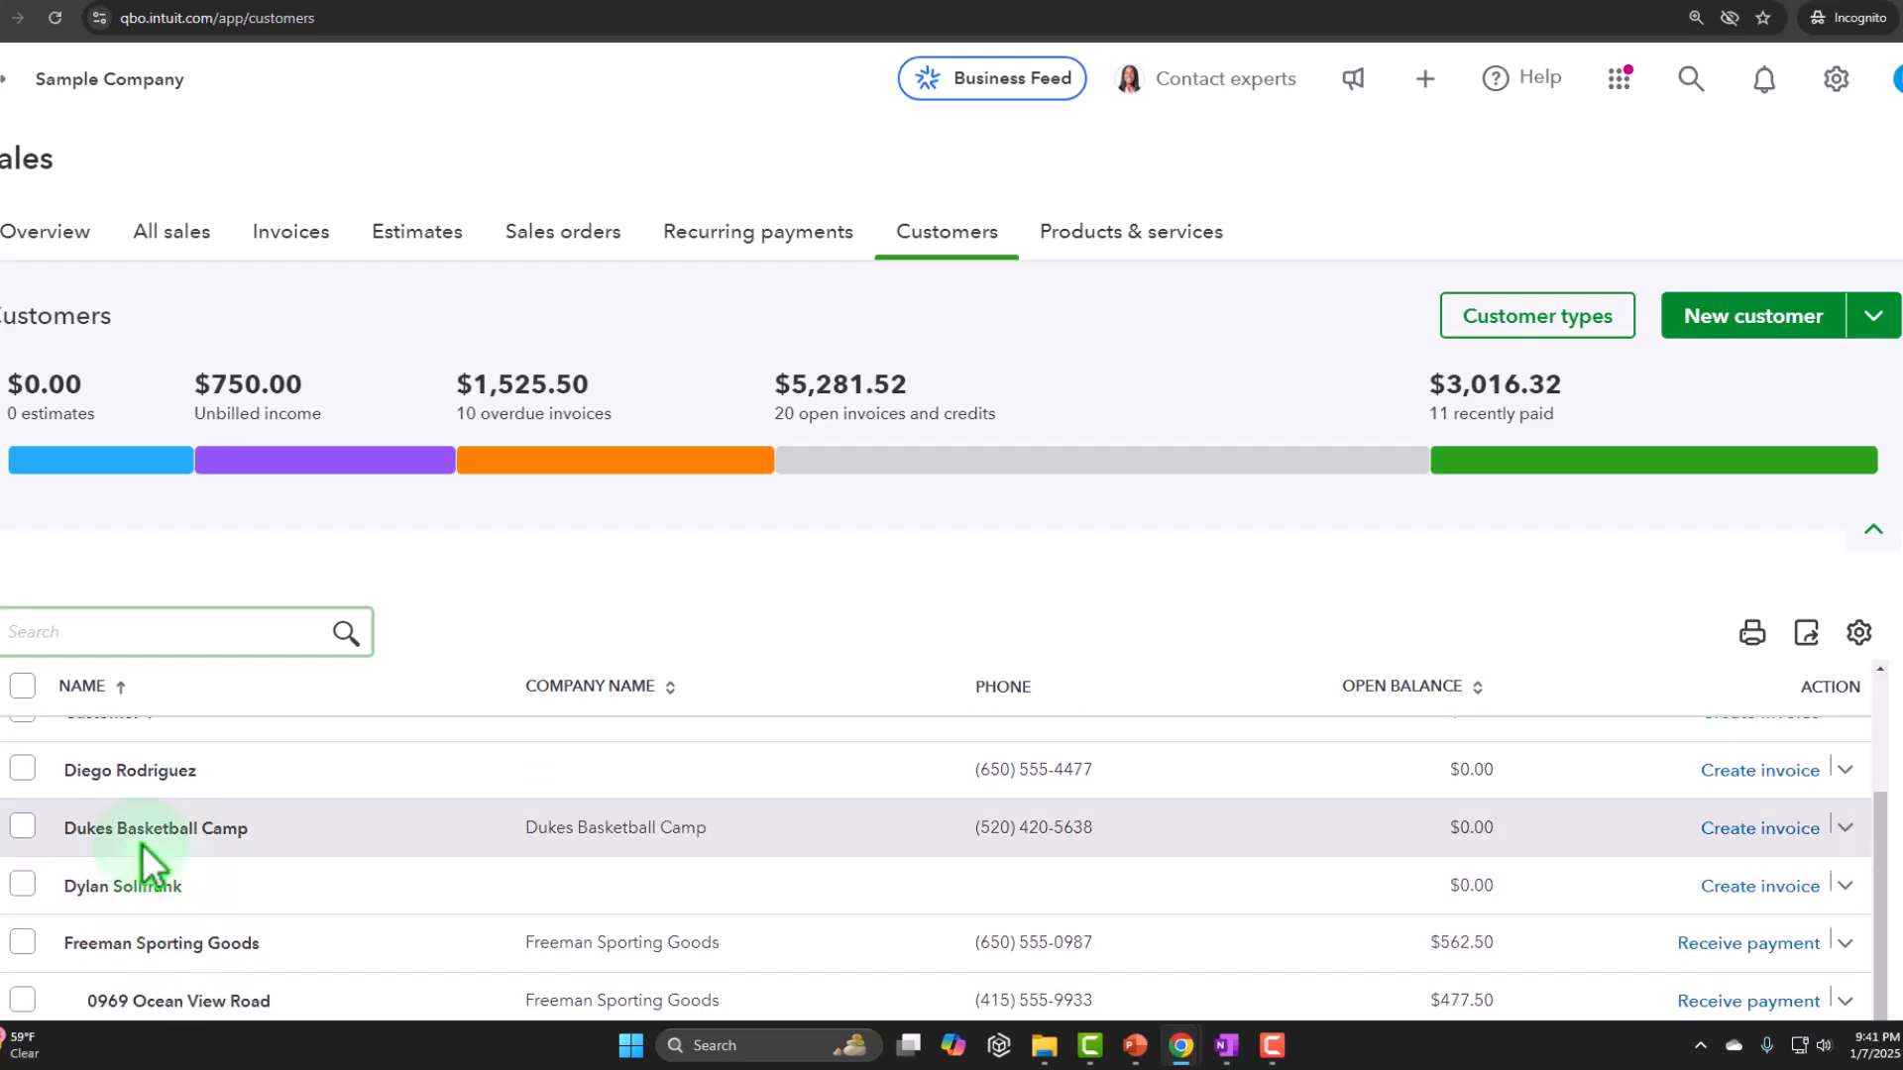
scroll(149, 871, "up", 3)
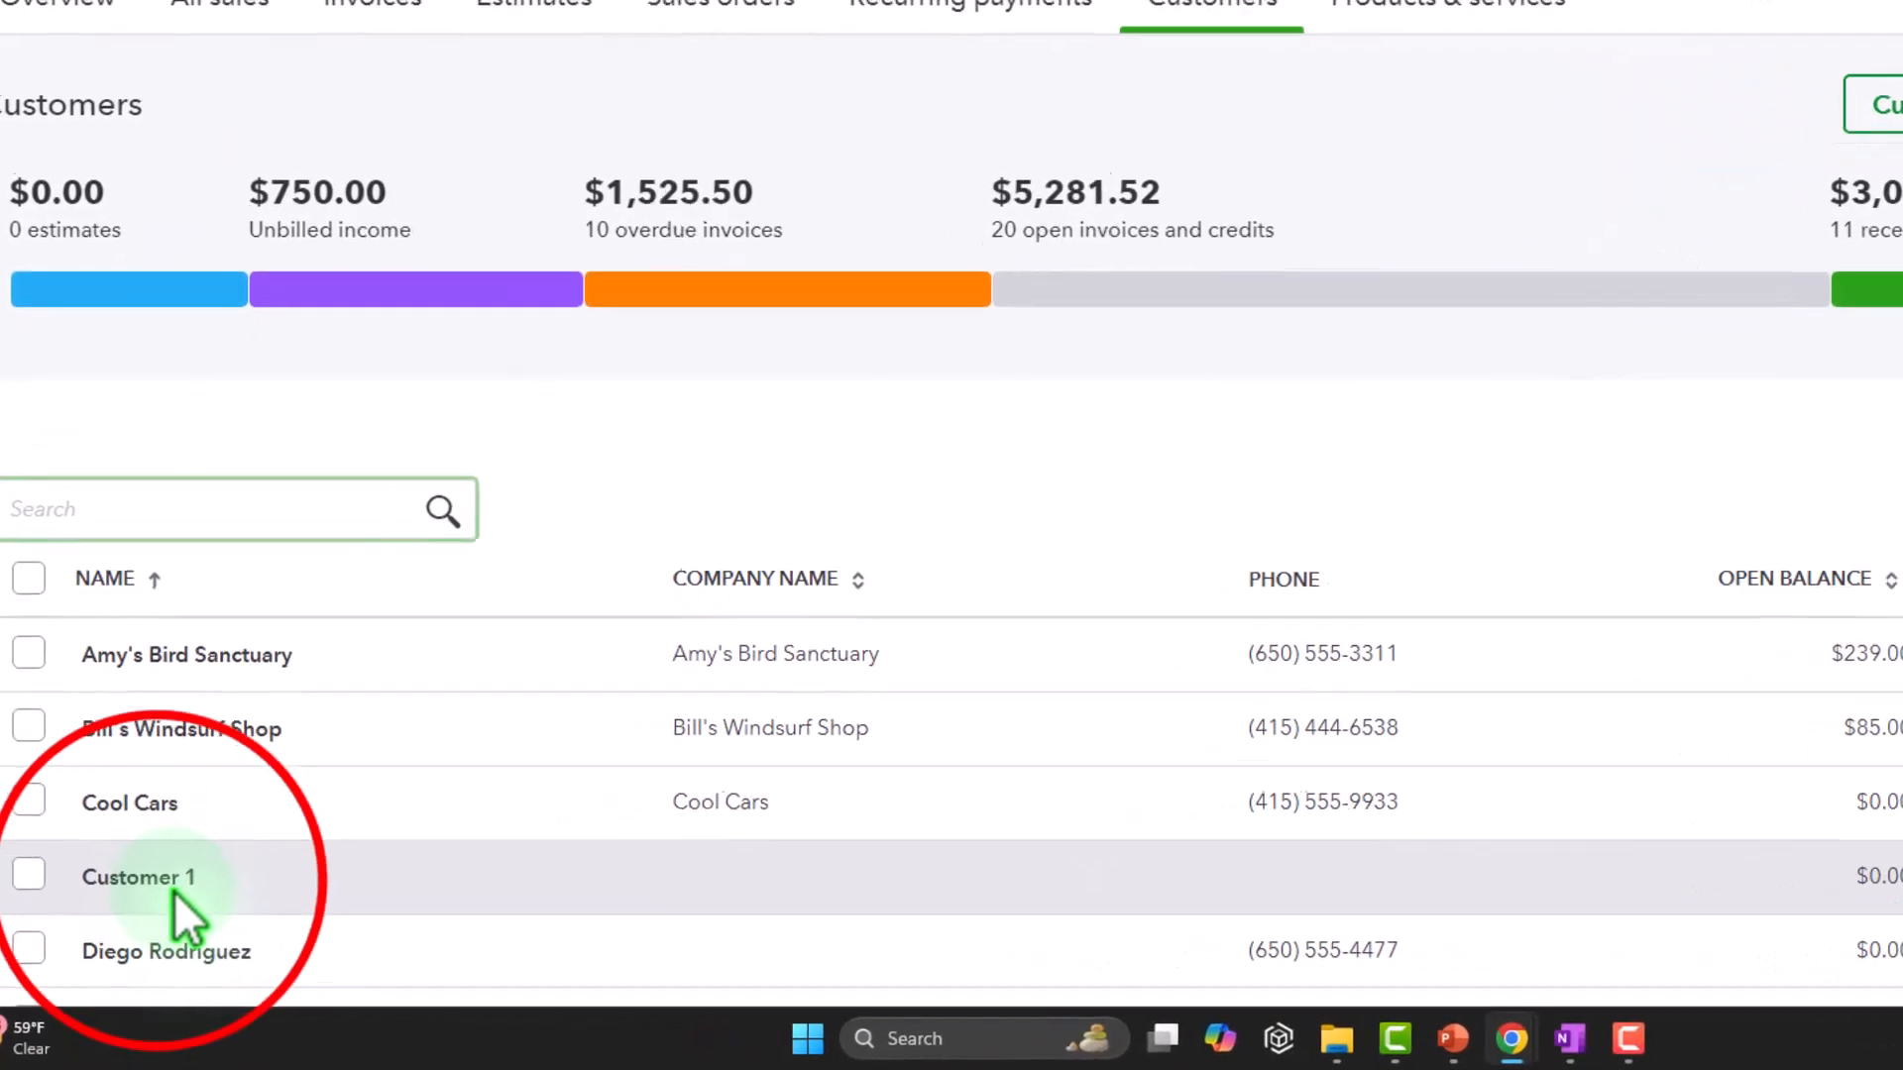
left_click(160, 896)
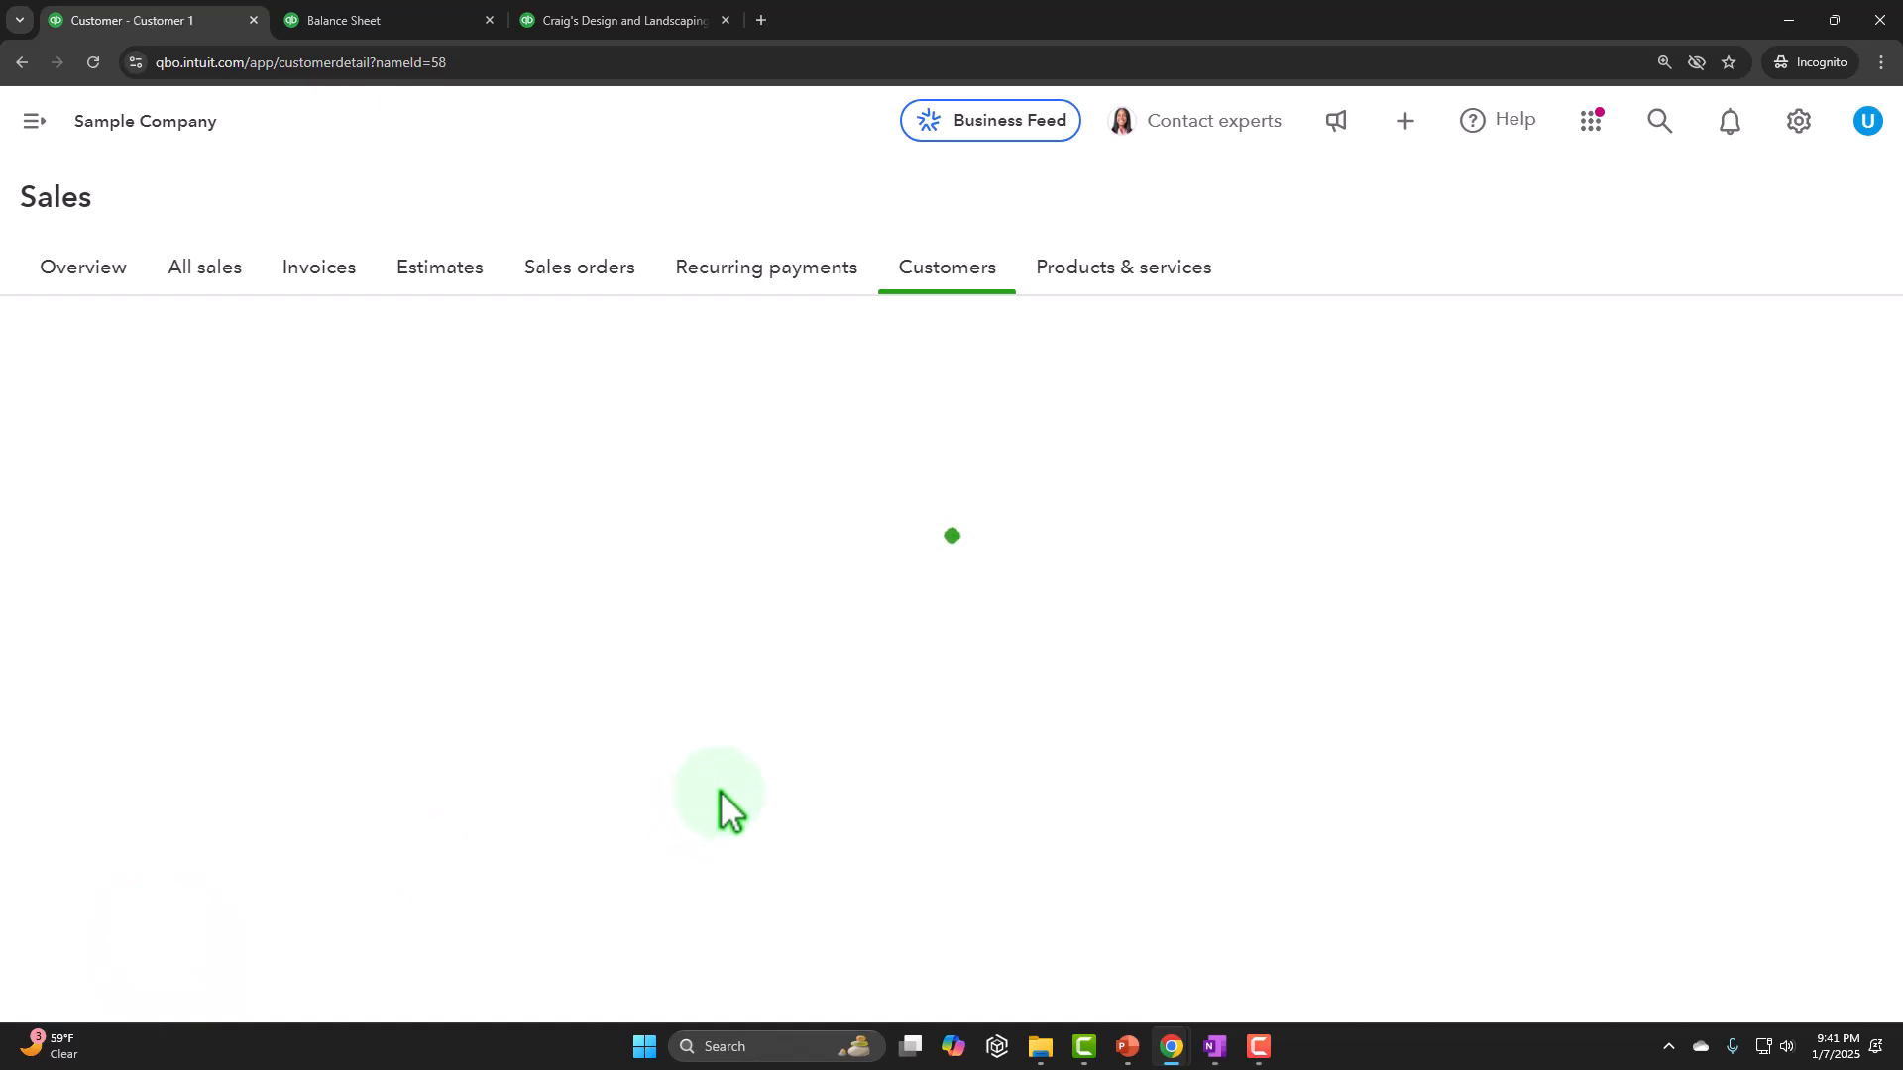
scroll(721, 792, "down", 1)
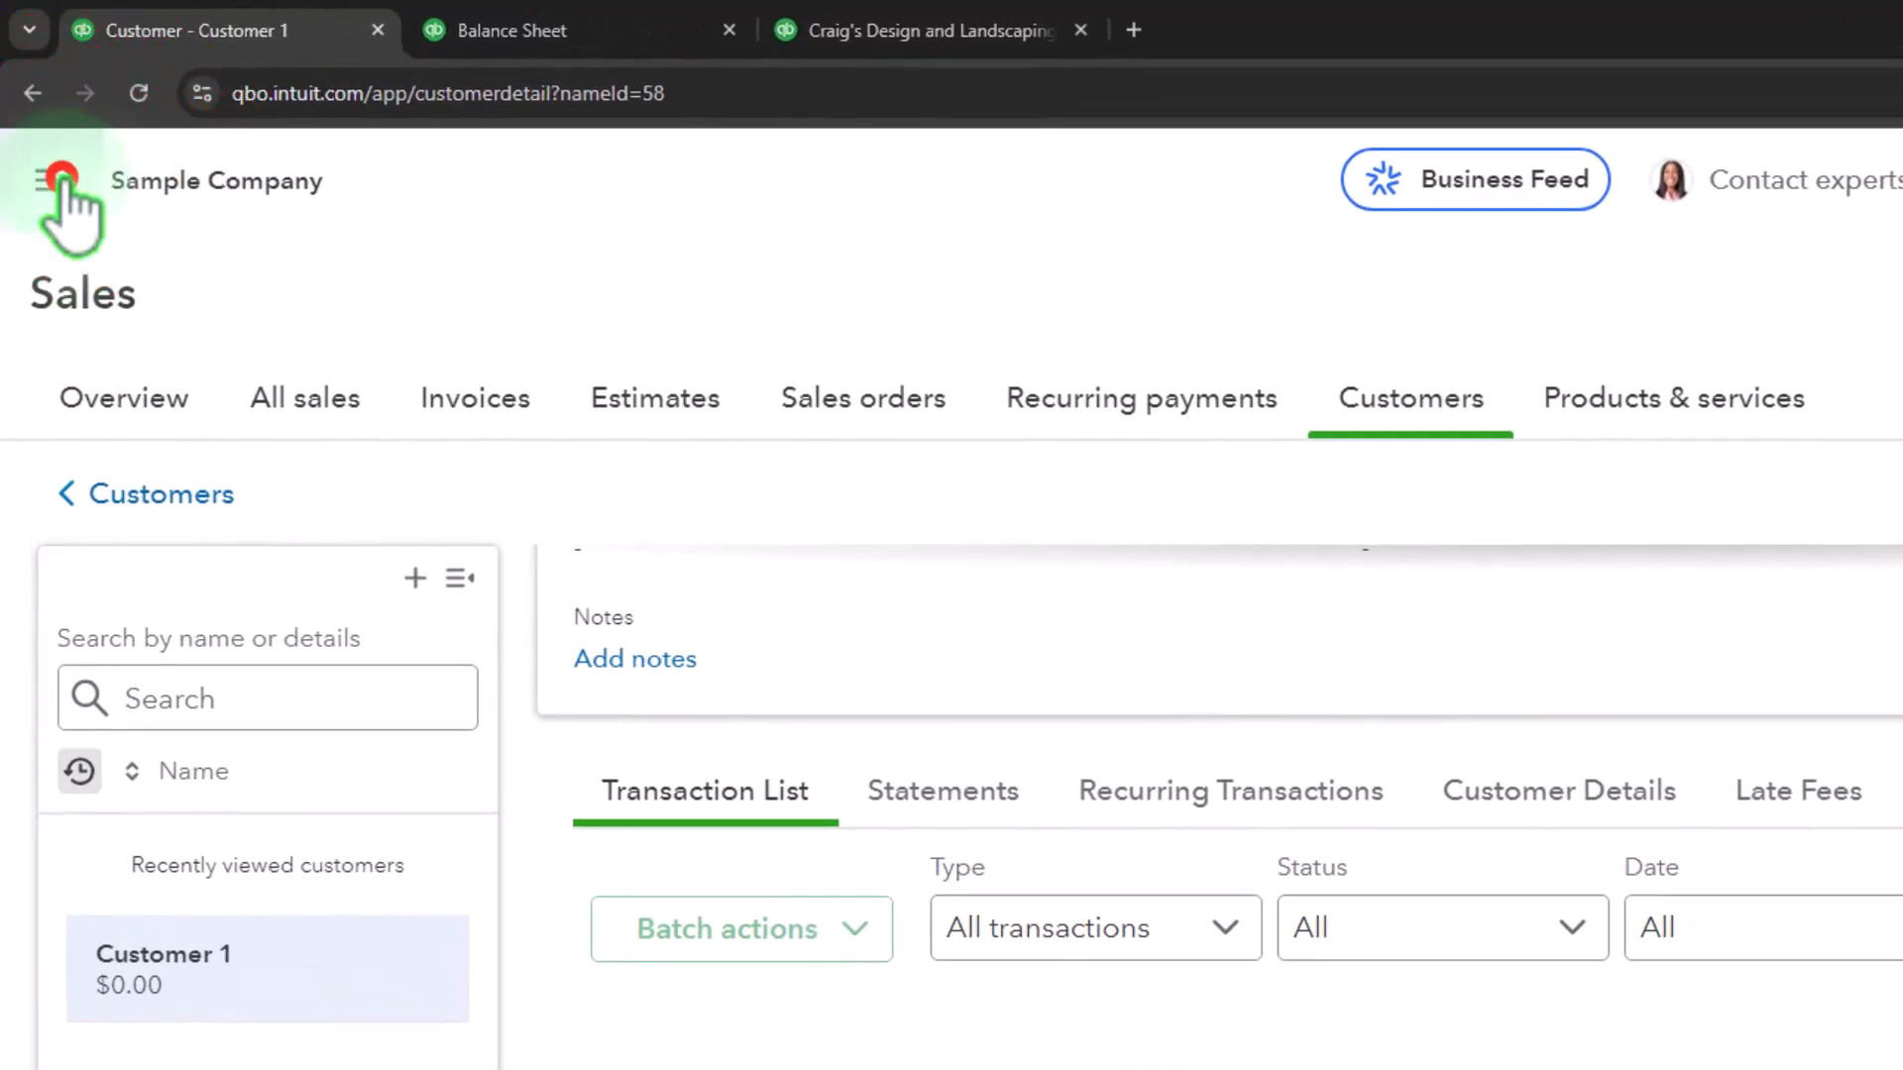
- Start a new sales receipt and add Customer 2 as a new customer on it
left_click(61, 176)
left_click(99, 272)
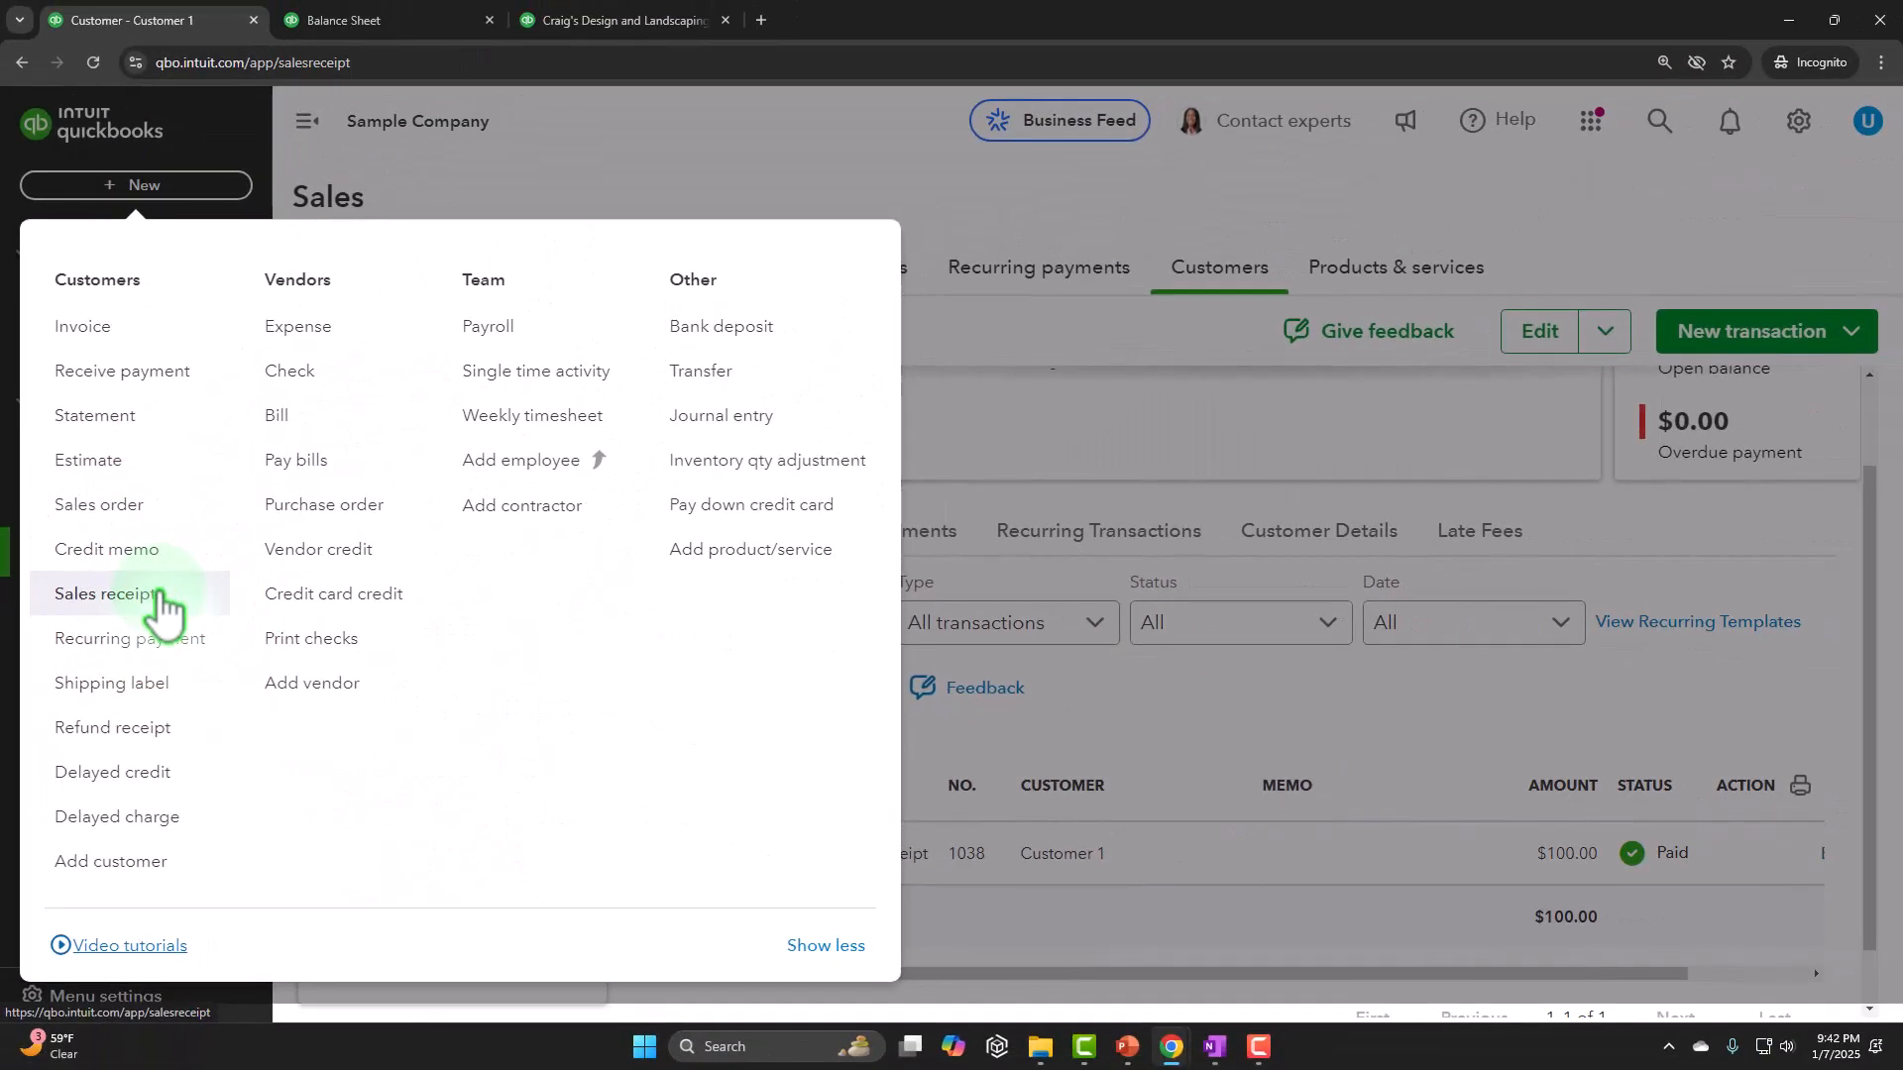
left_click(181, 605)
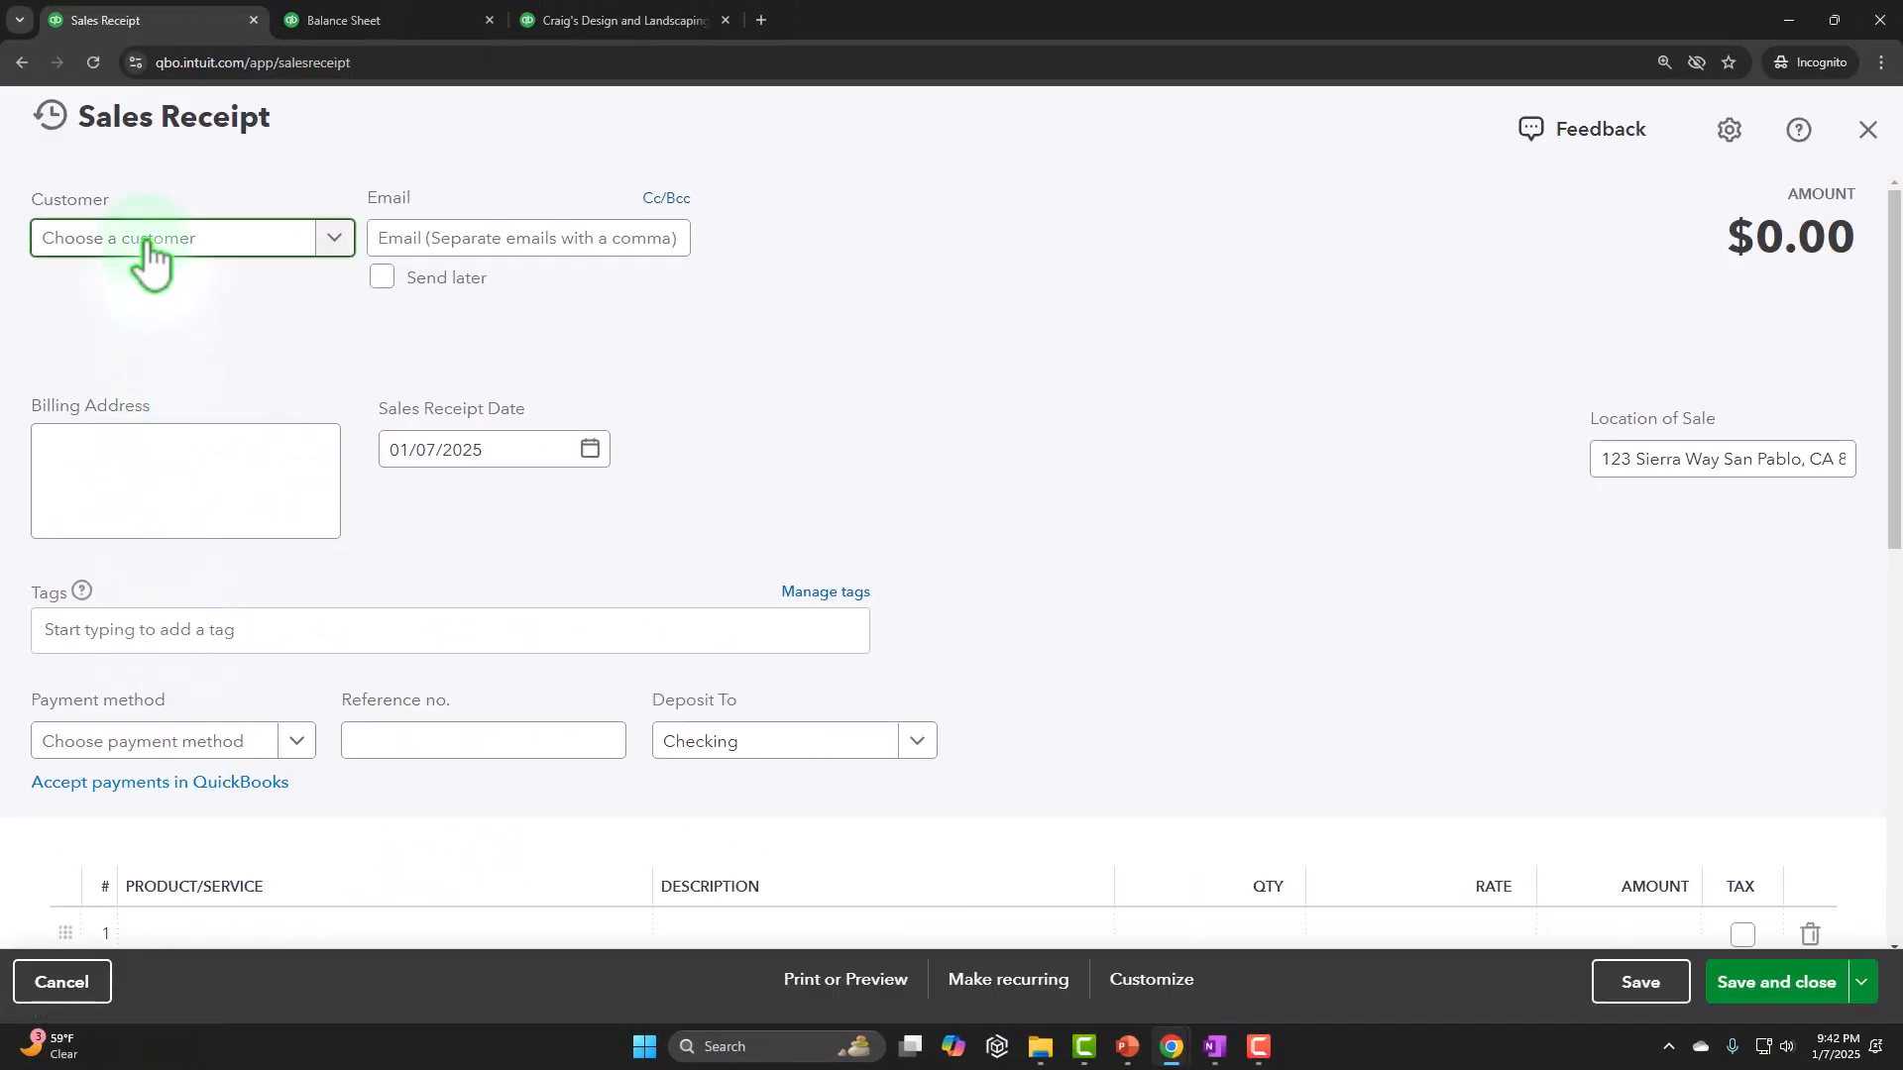
type("Customer 2")
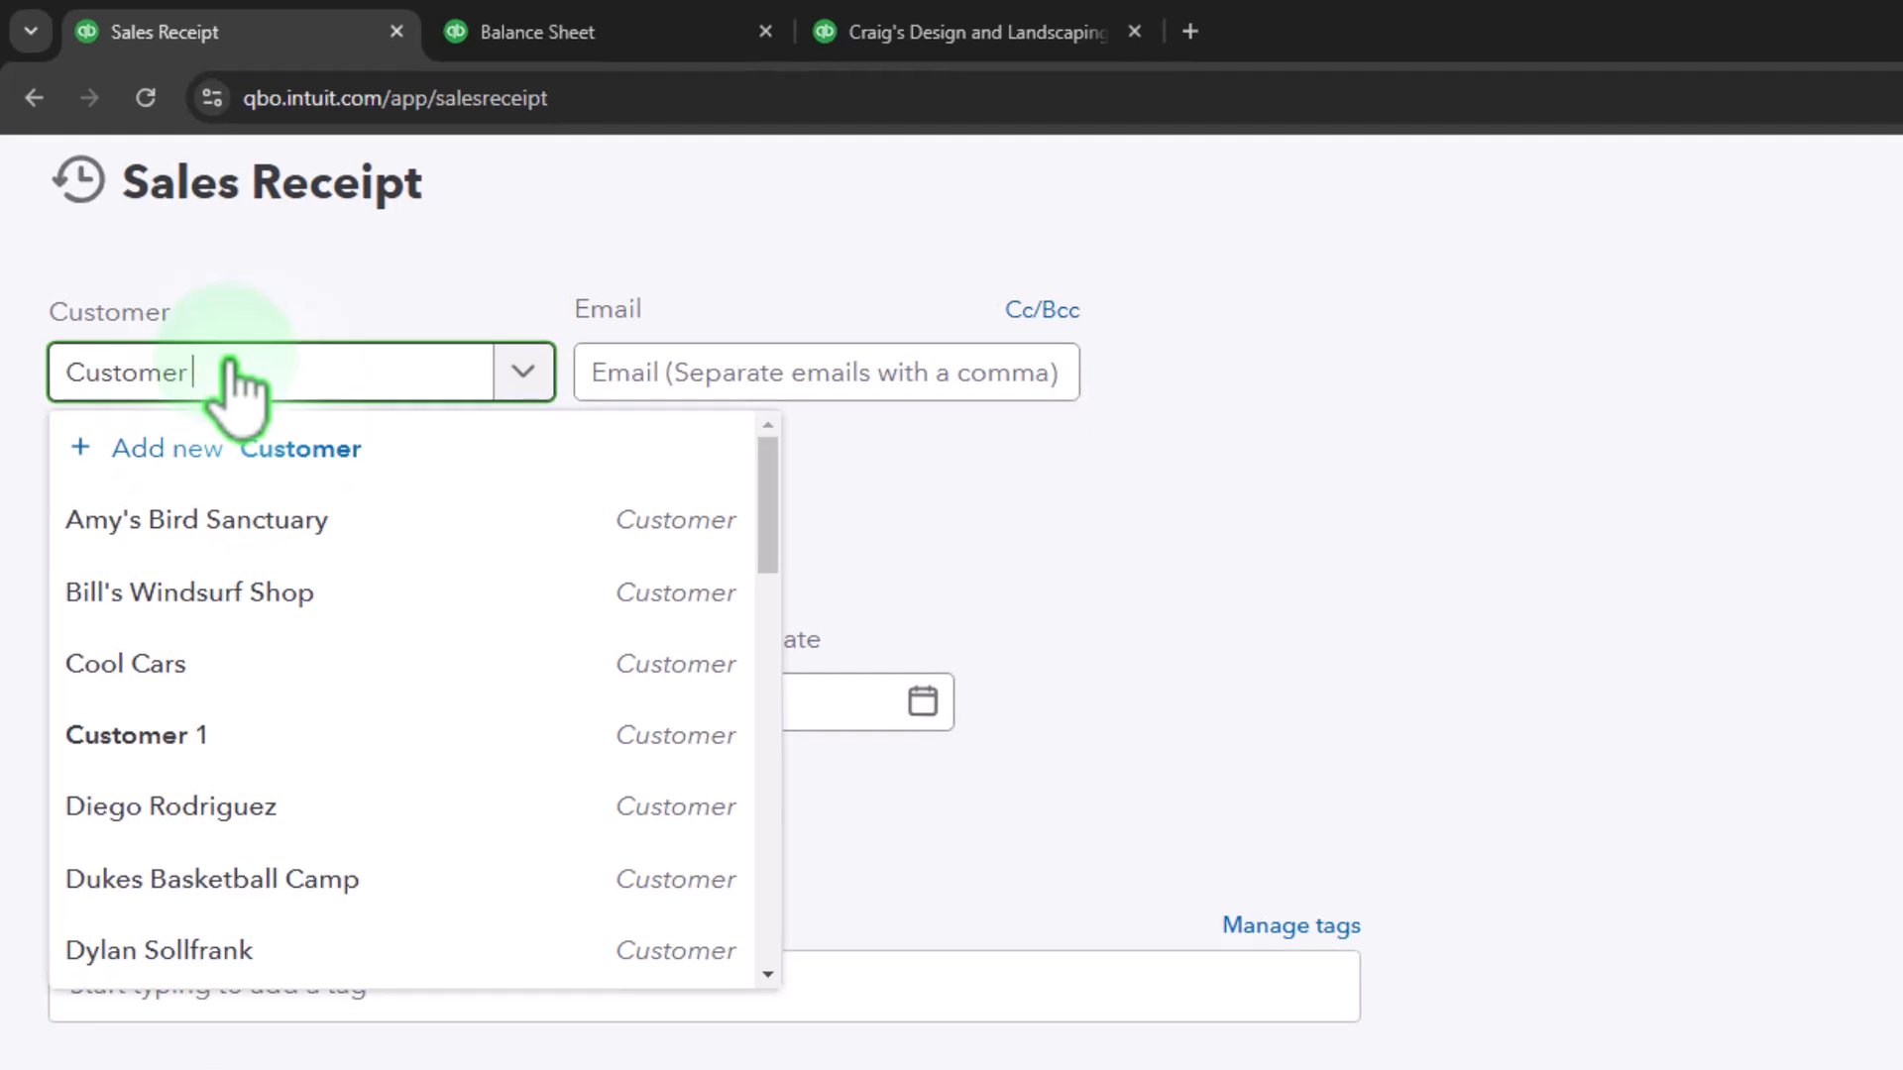
left_click(231, 419)
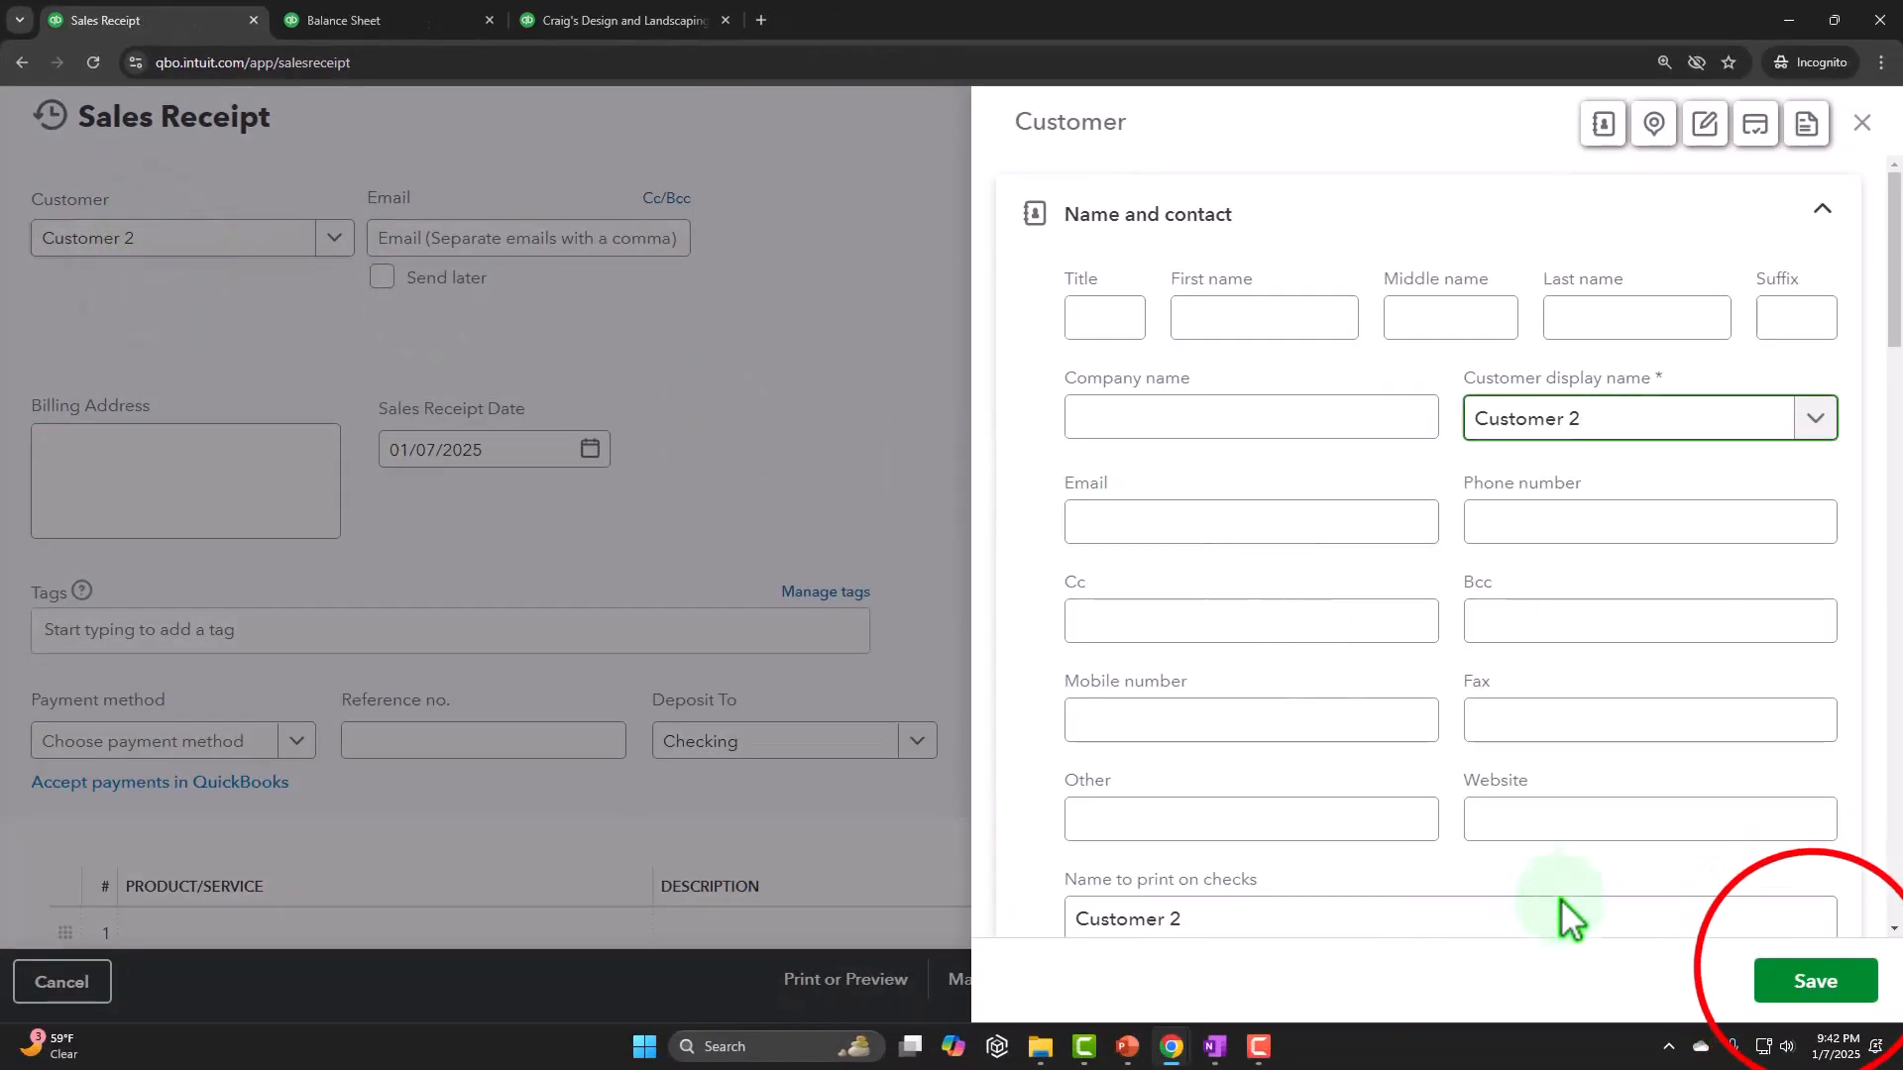
left_click(1809, 983)
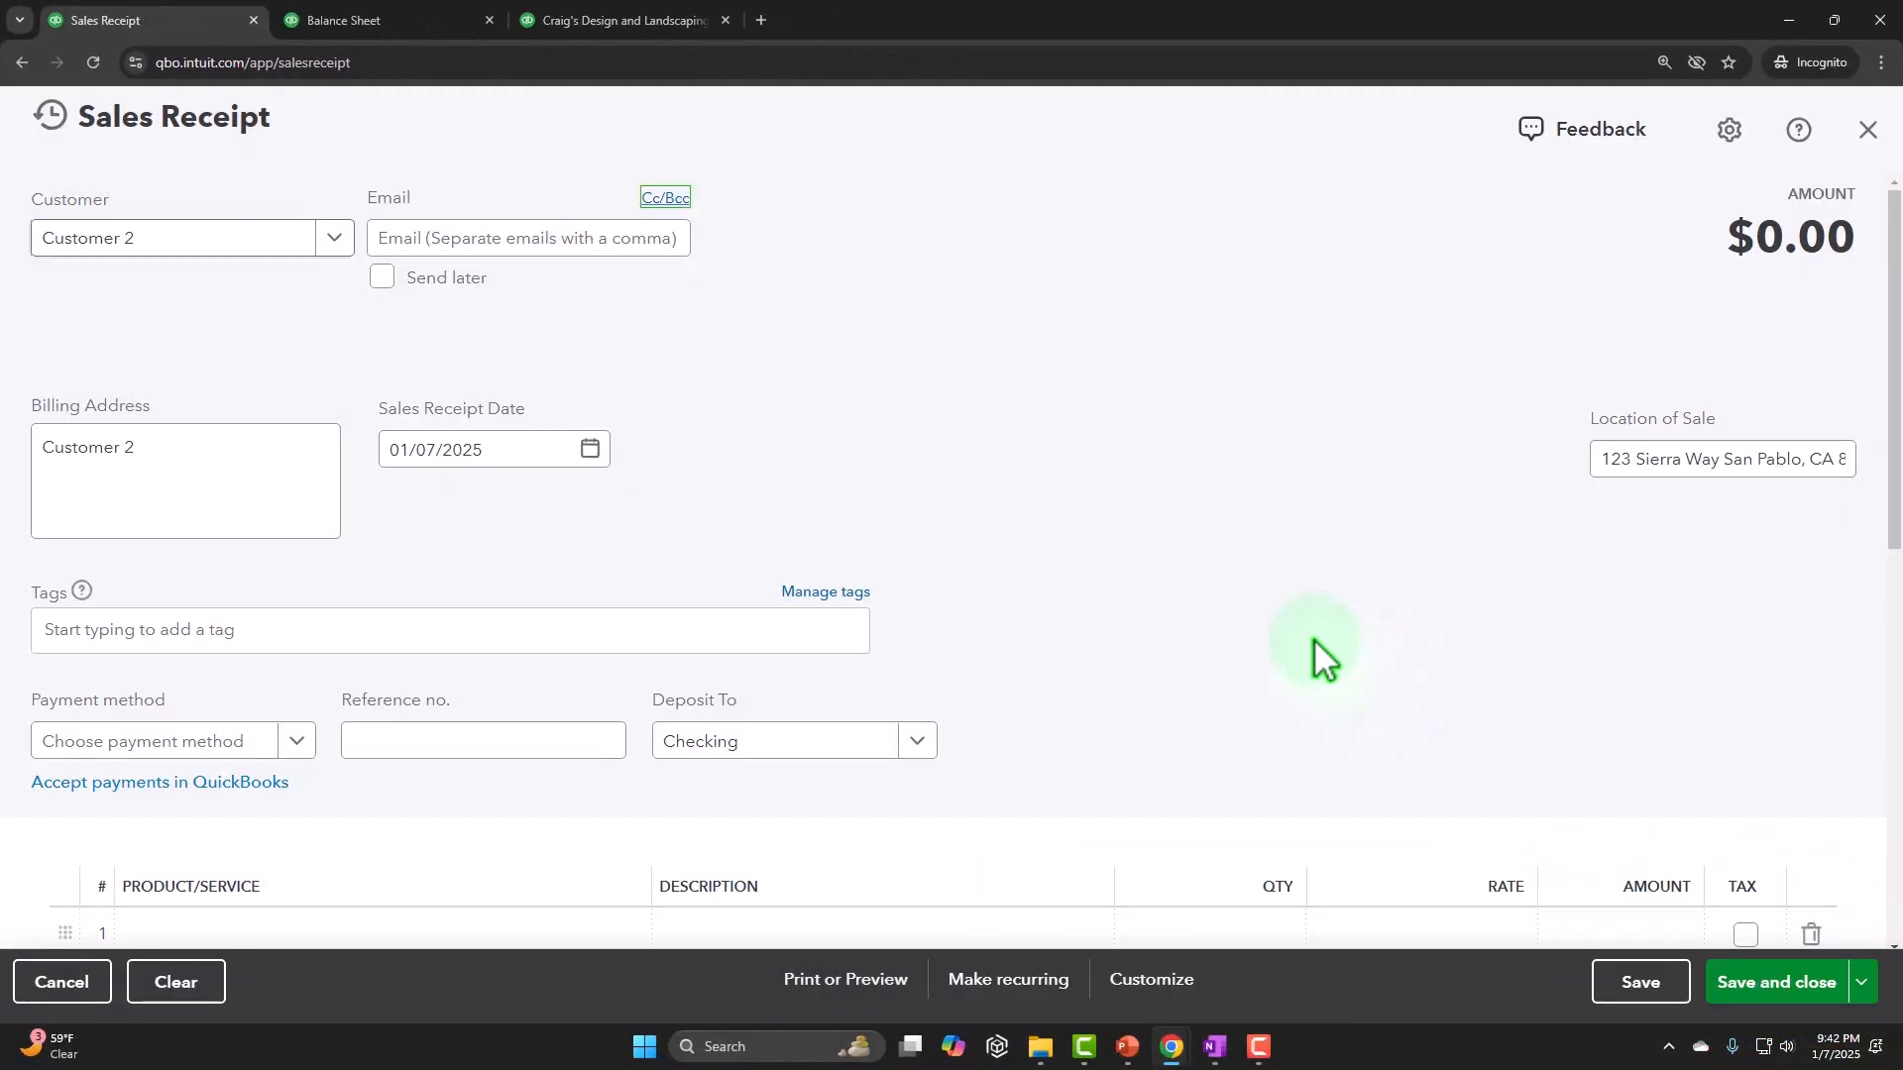
- Set the sales receipt date to 01/08/2025, leaving the email and billing address as they are
key("Tab")
key("Tab")
key("Tab")
key("Tab")
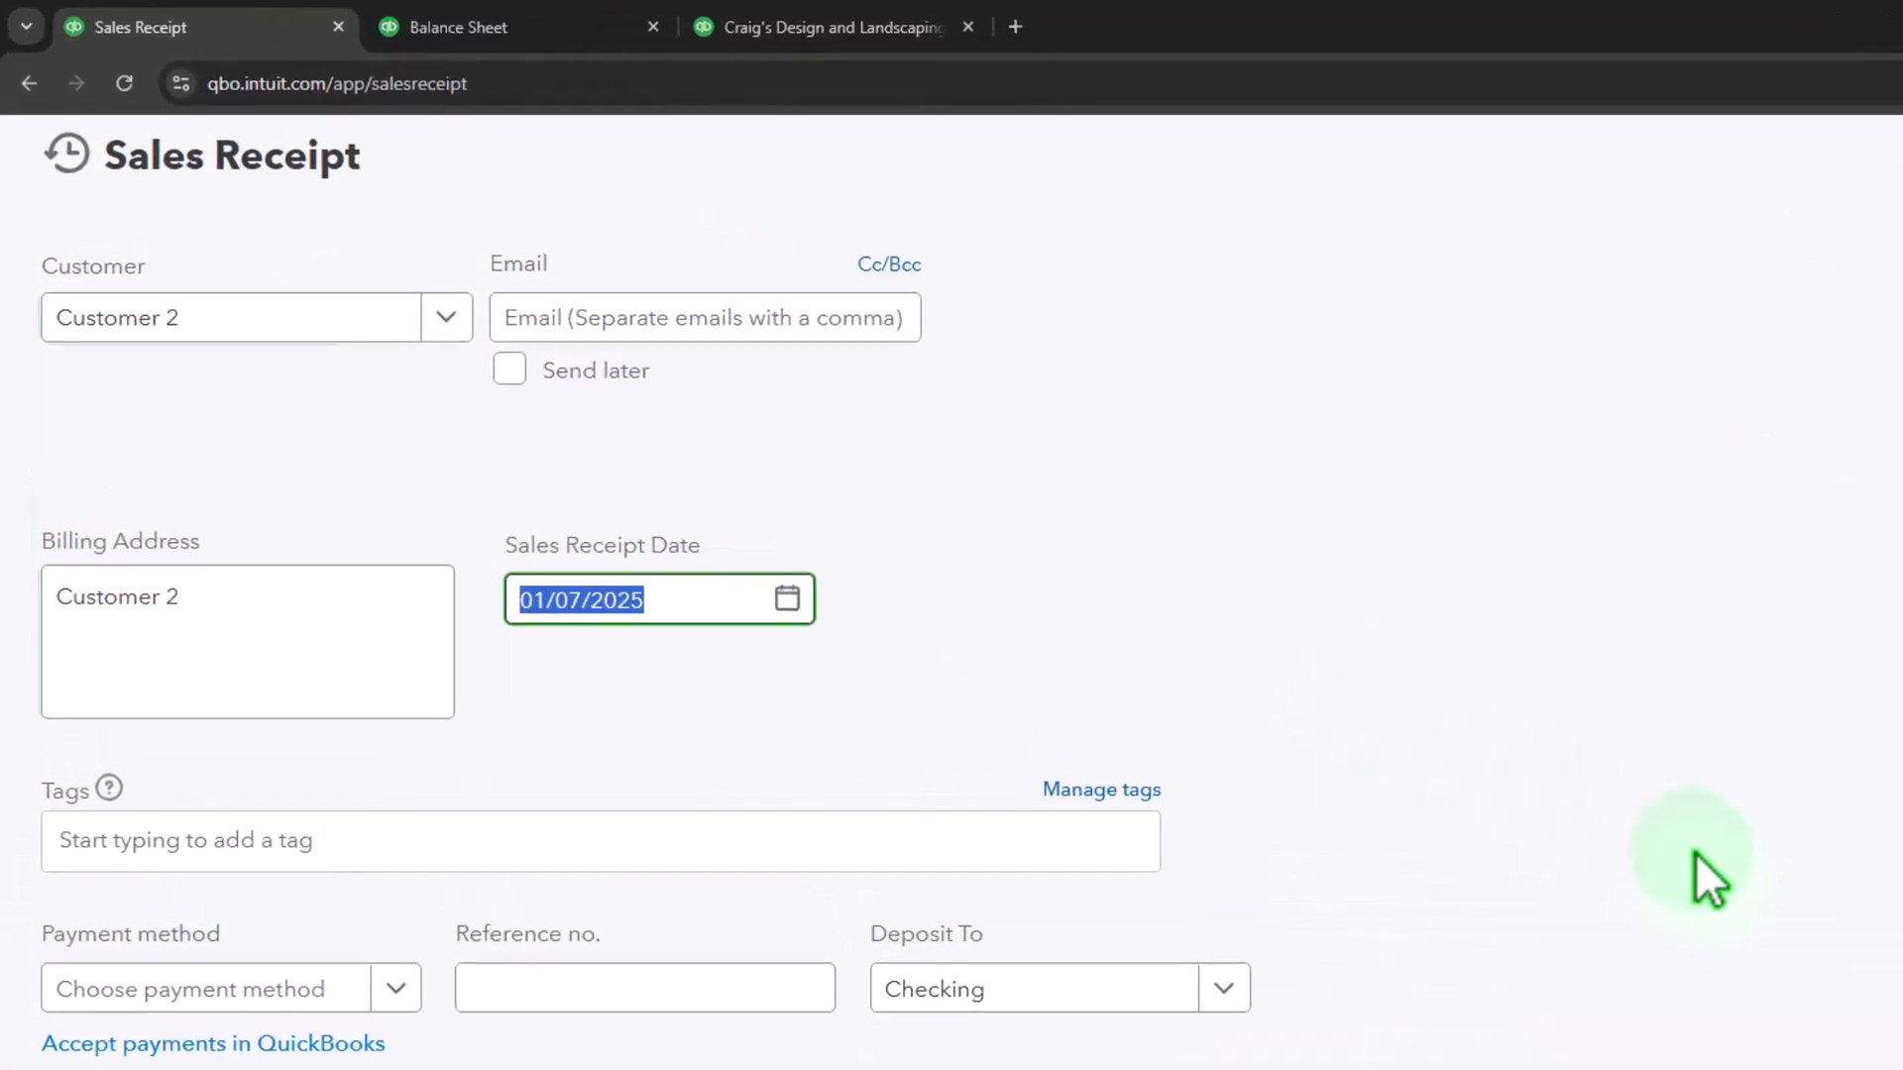
scroll(1697, 853, "down", 1)
key("Tab")
key("Tab")
key("Tab")
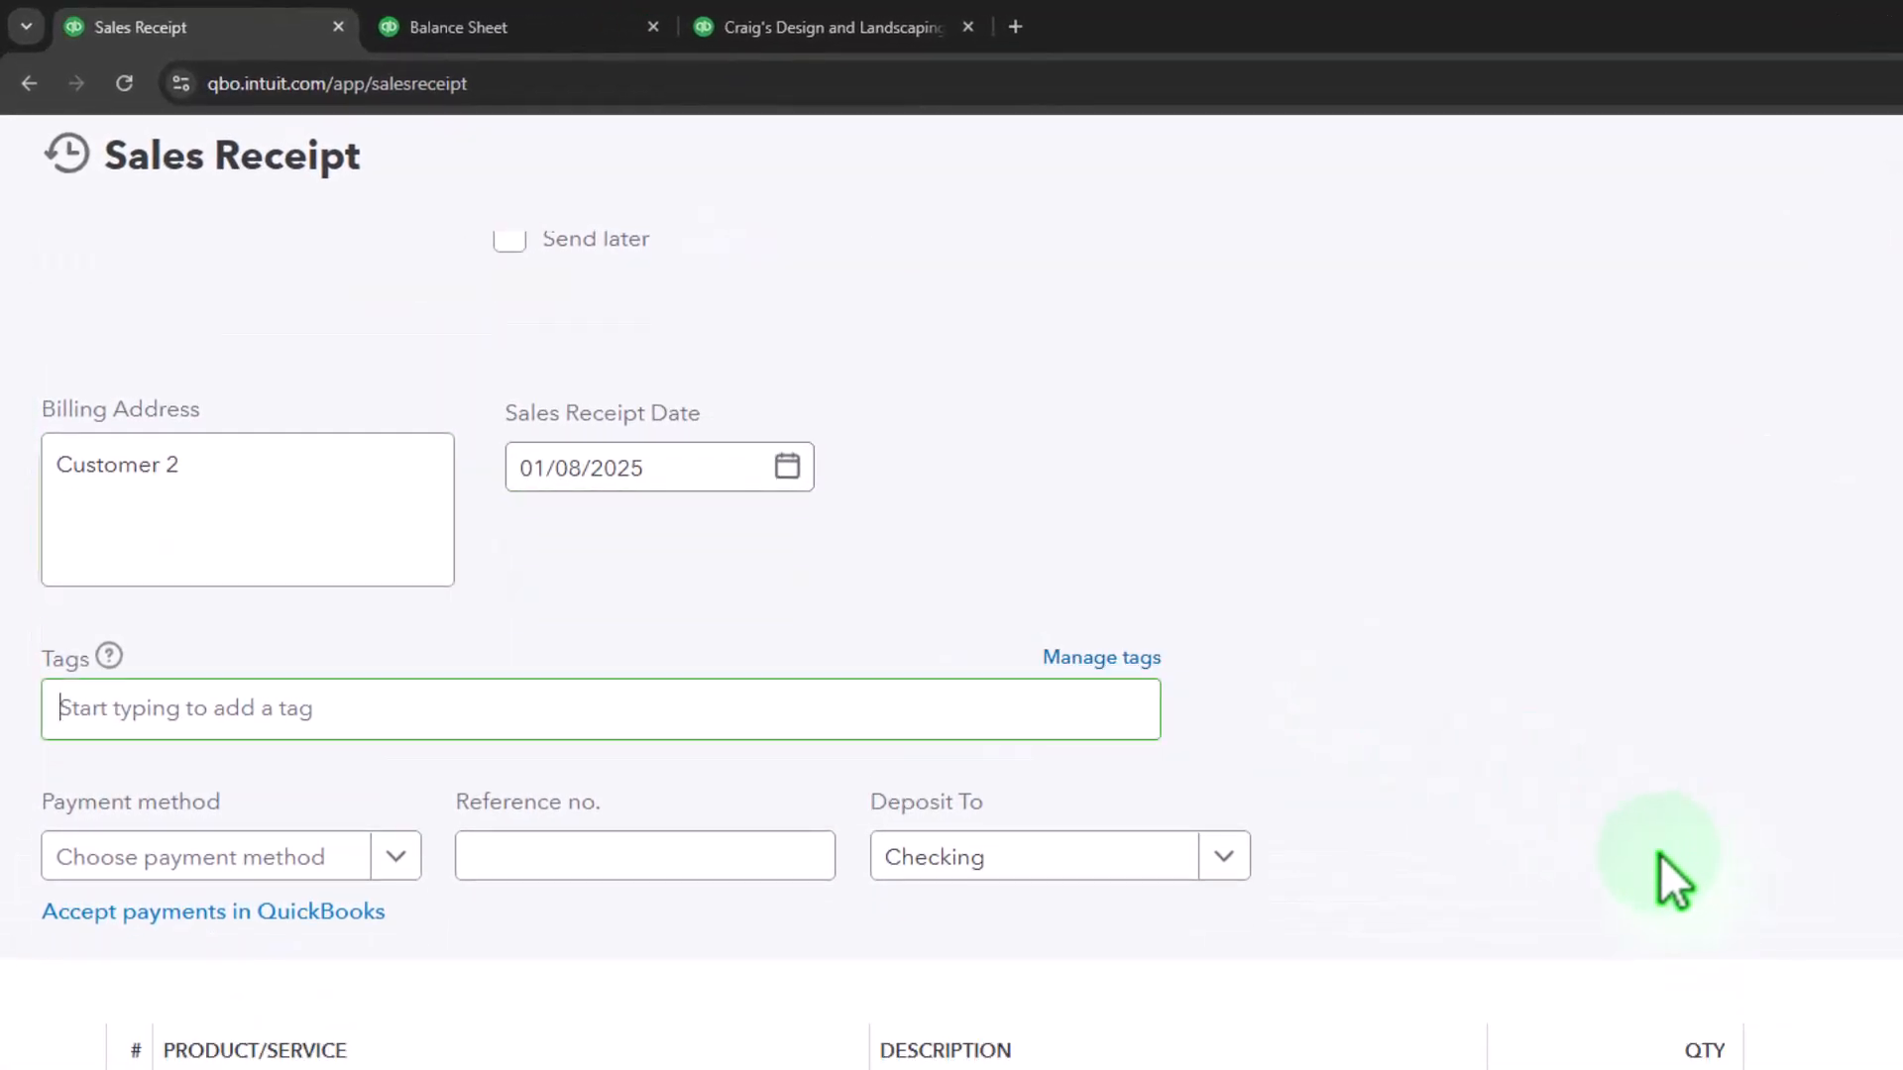
- Set the receipt's payment method to Visa and its deposit account to Undeposited Funds
scroll(1442, 873, "down", 3)
left_click(388, 593)
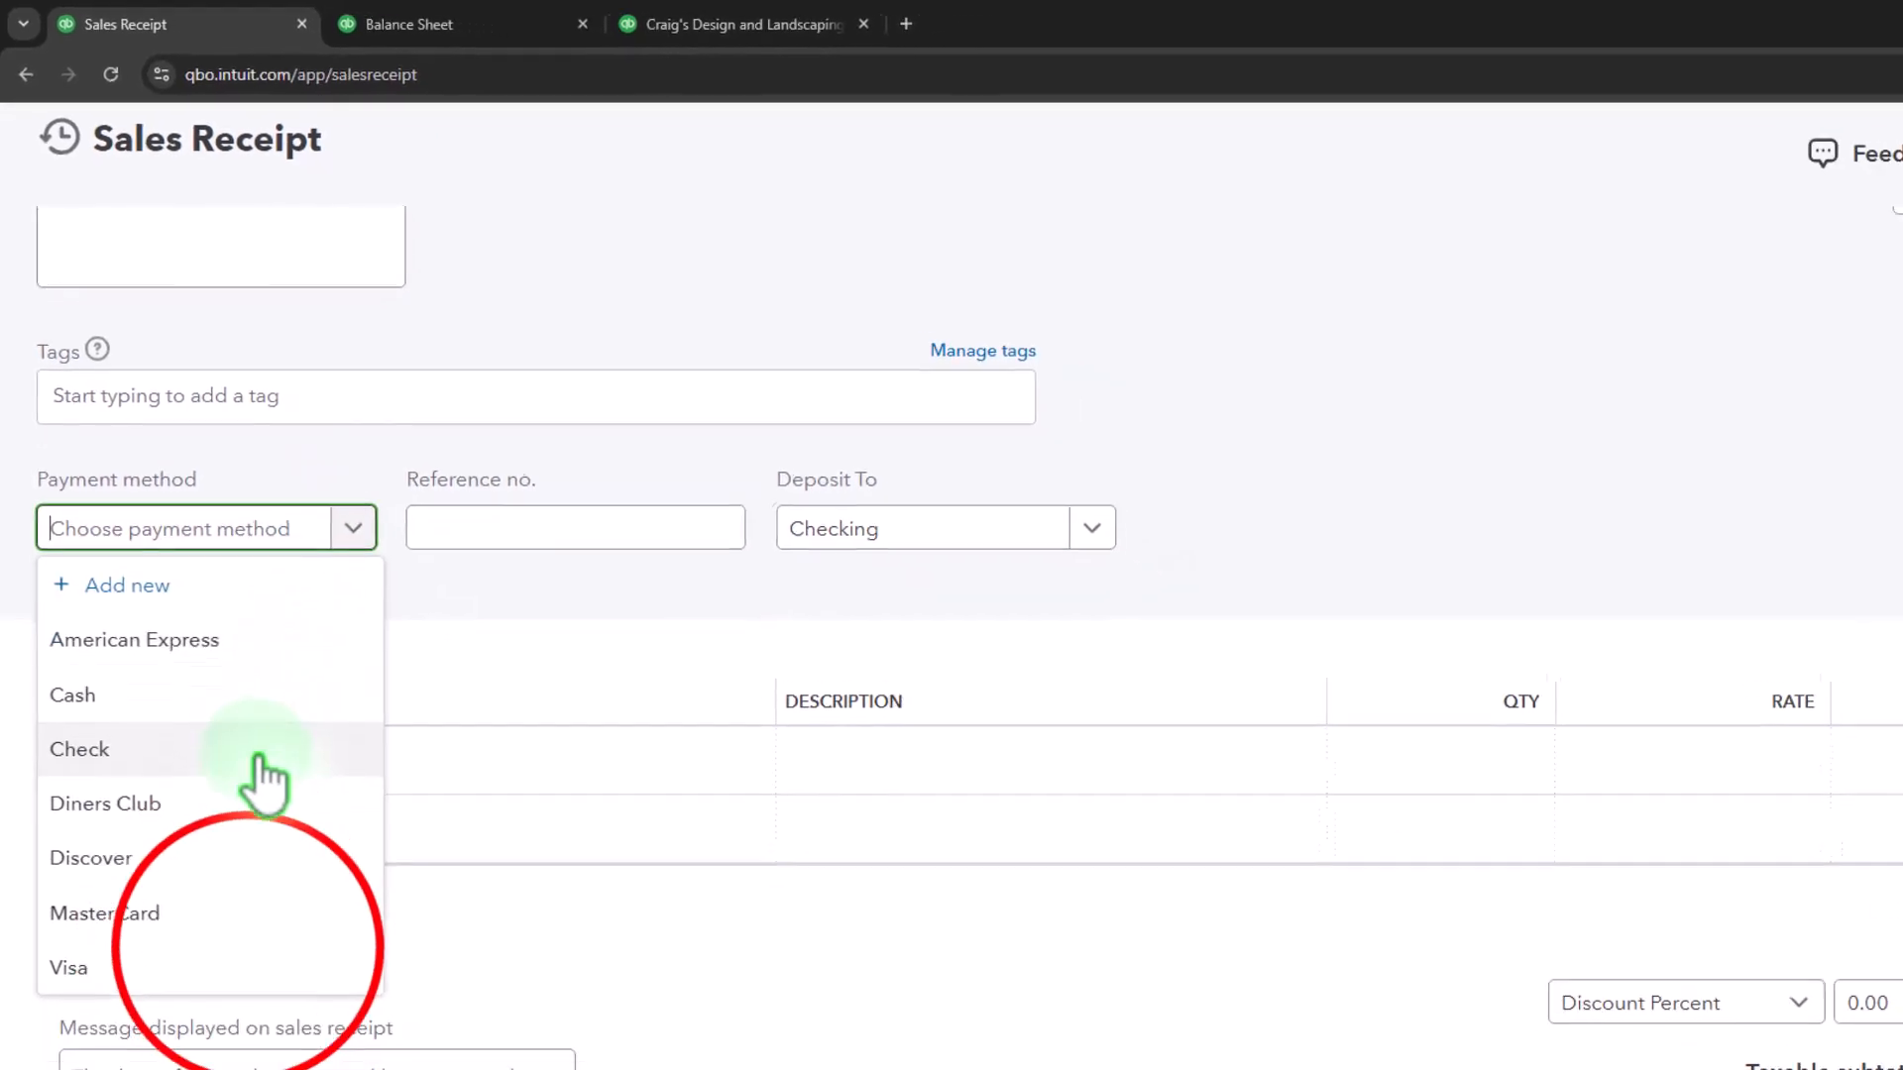
left_click(254, 958)
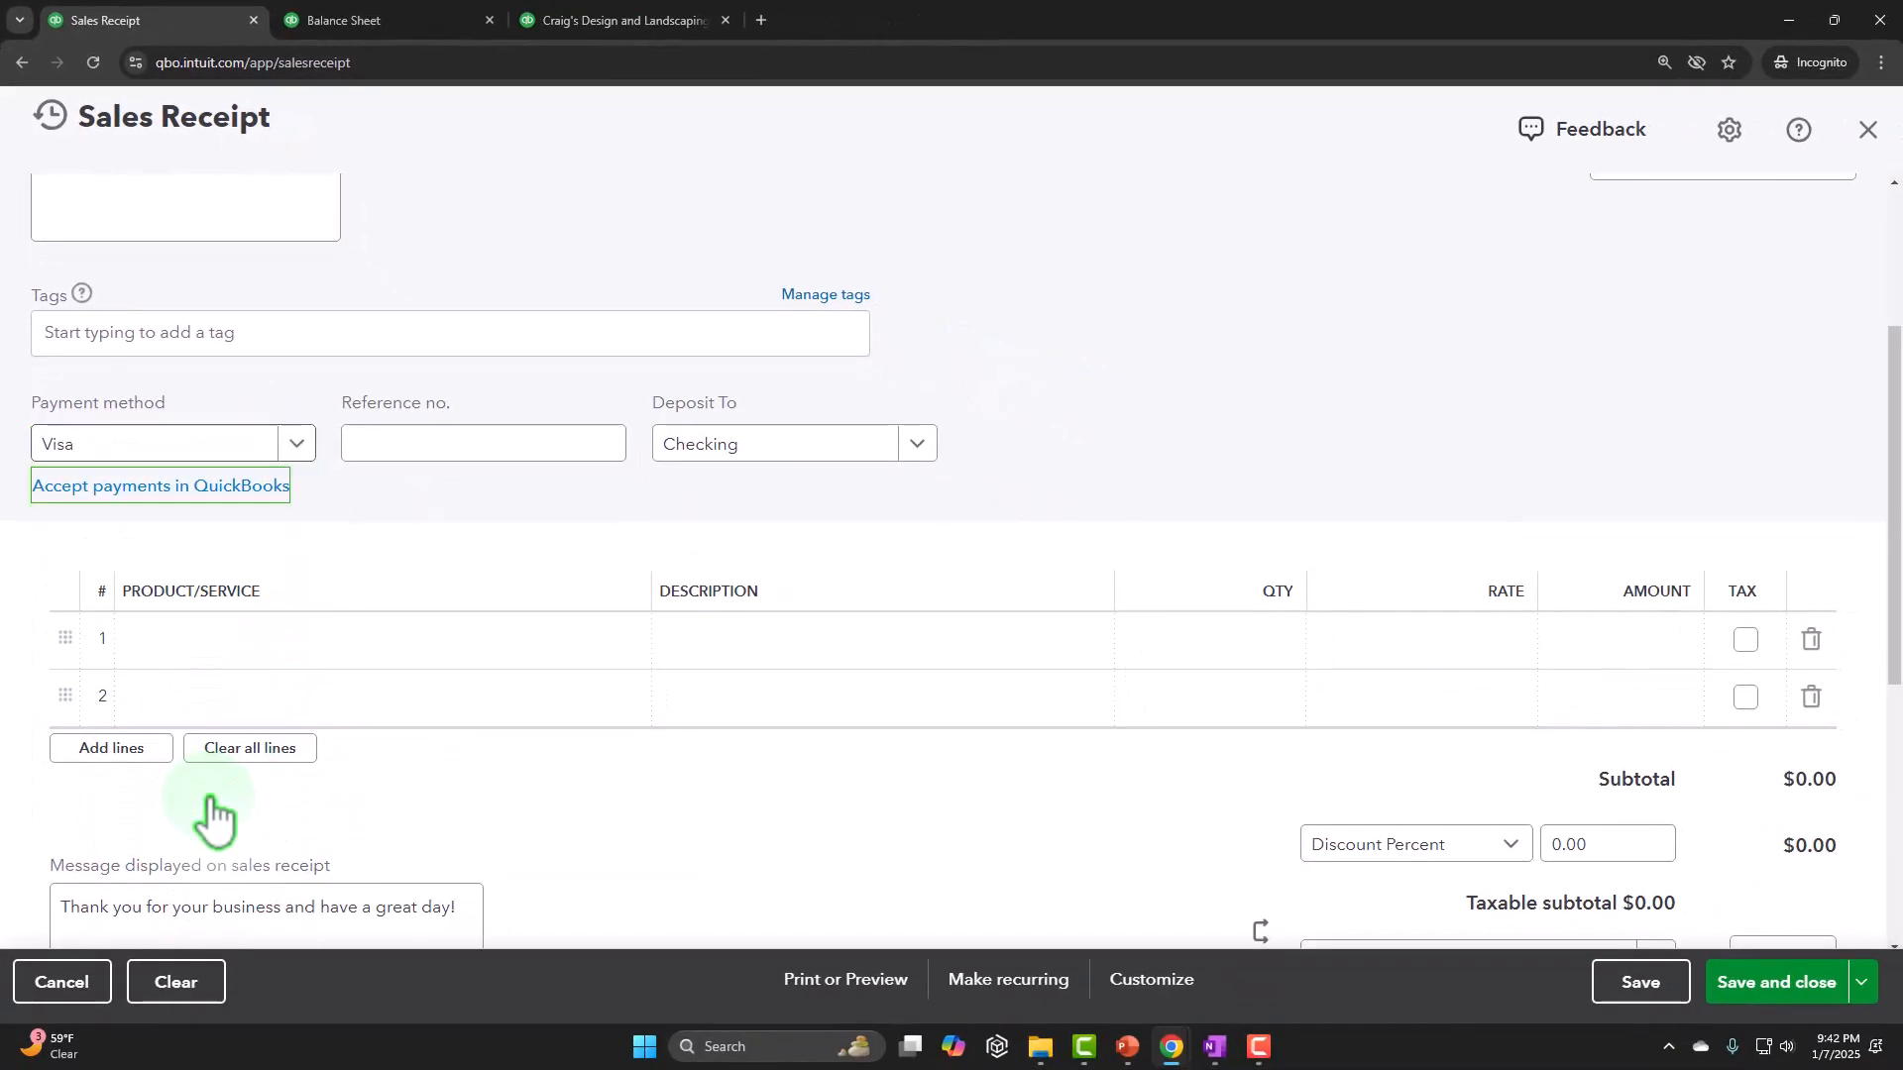
key("Tab")
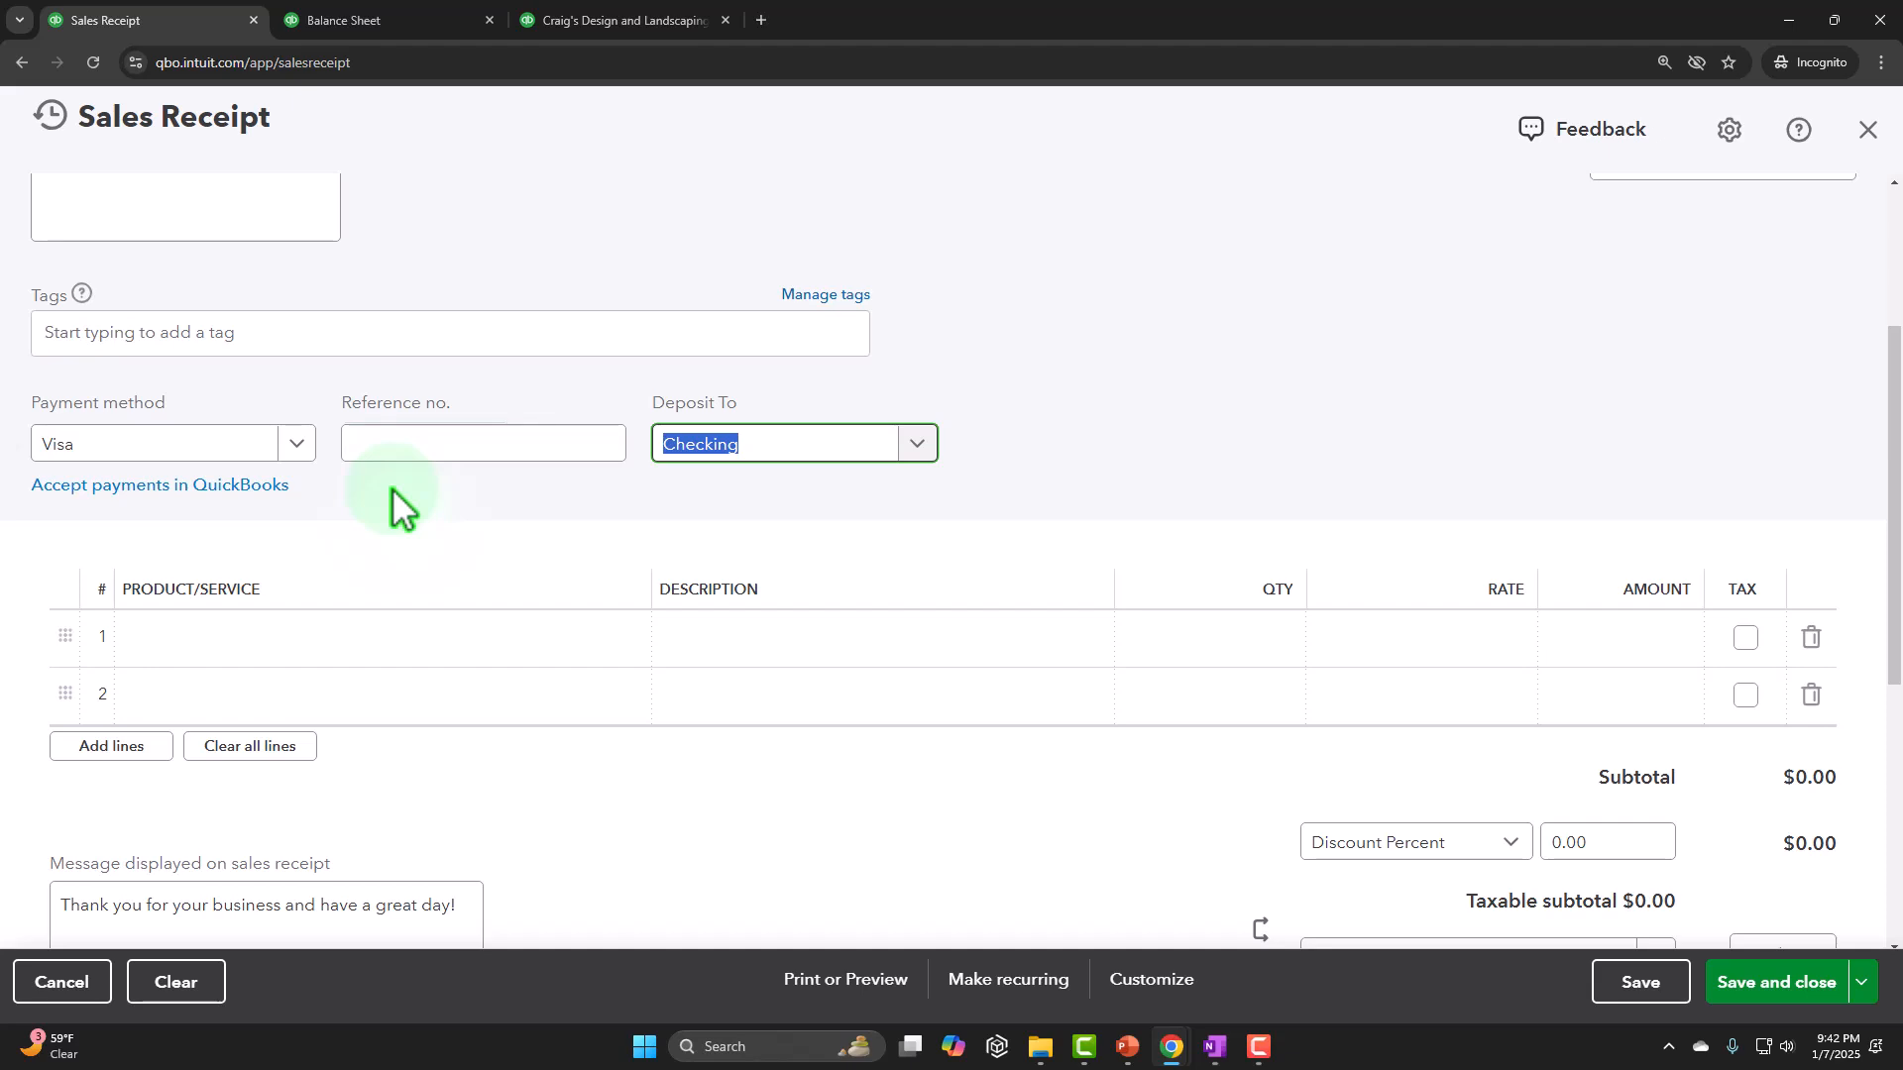
left_click(937, 448)
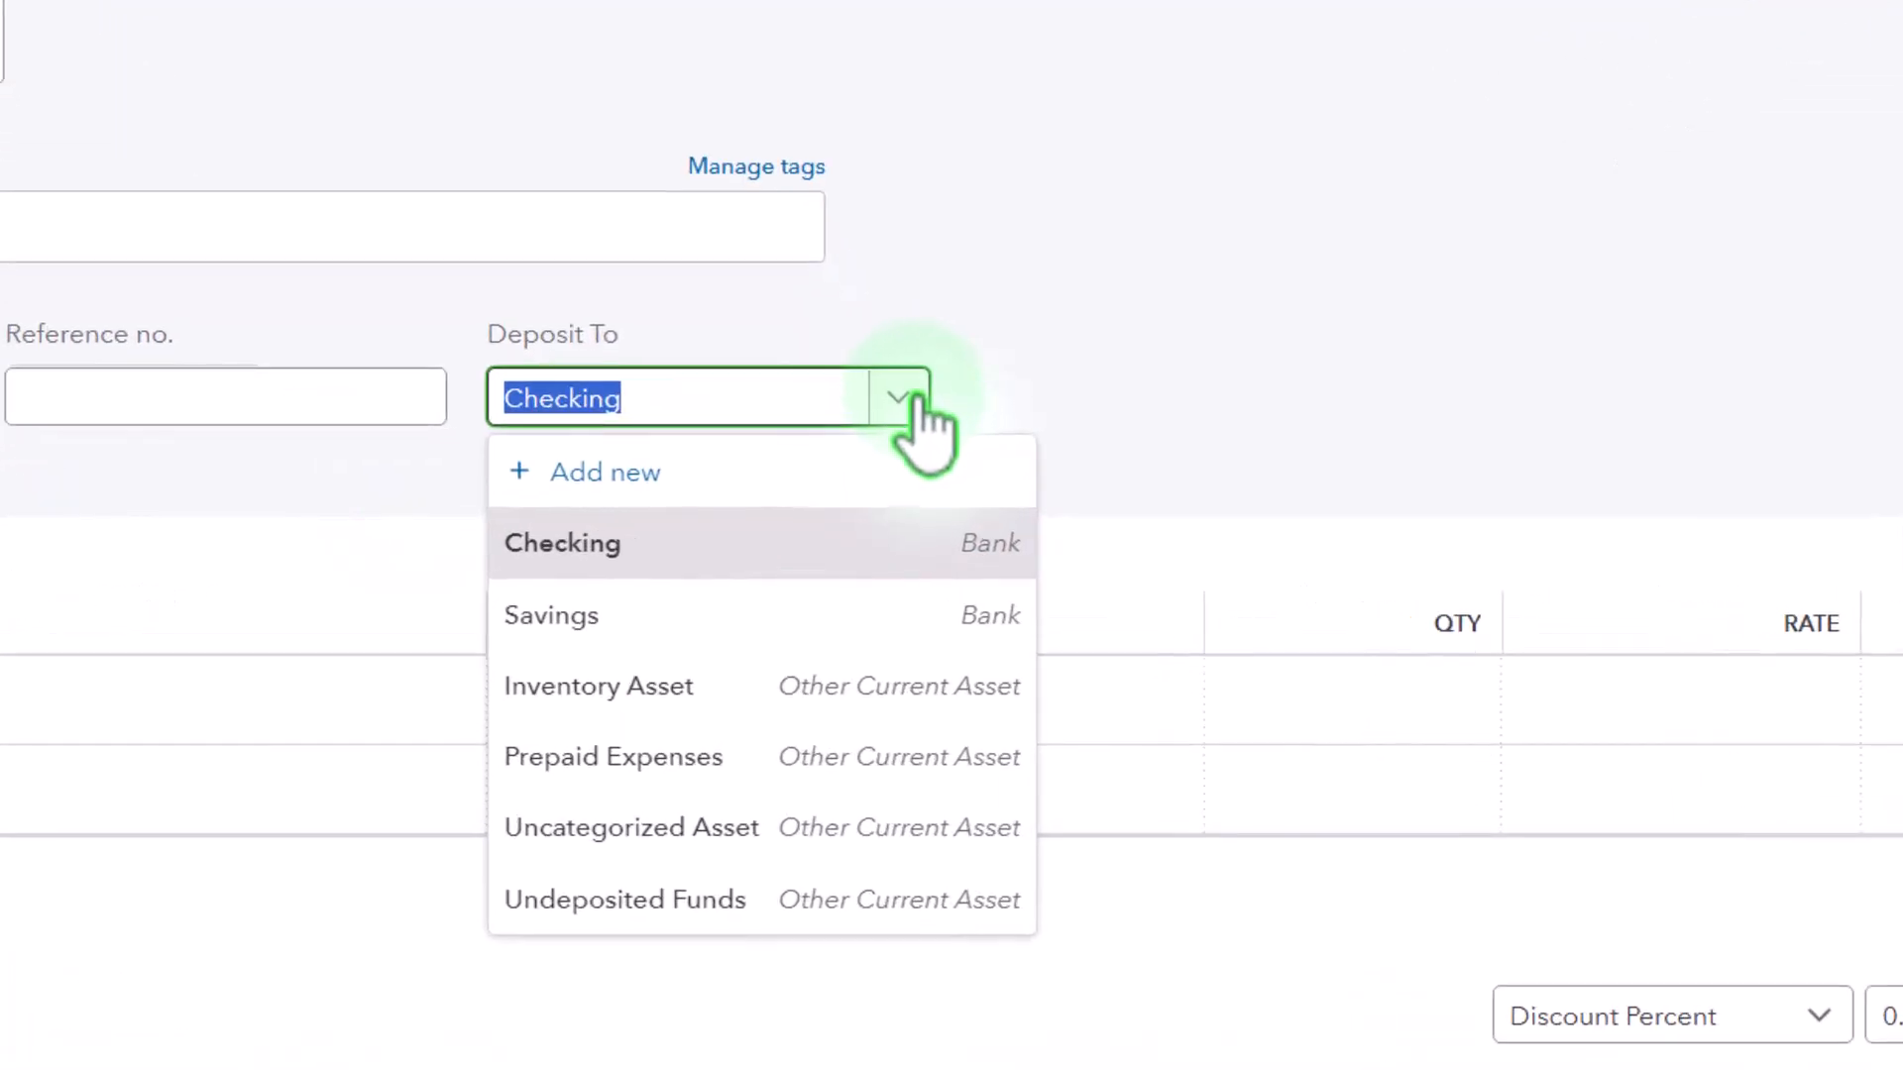
left_click(771, 920)
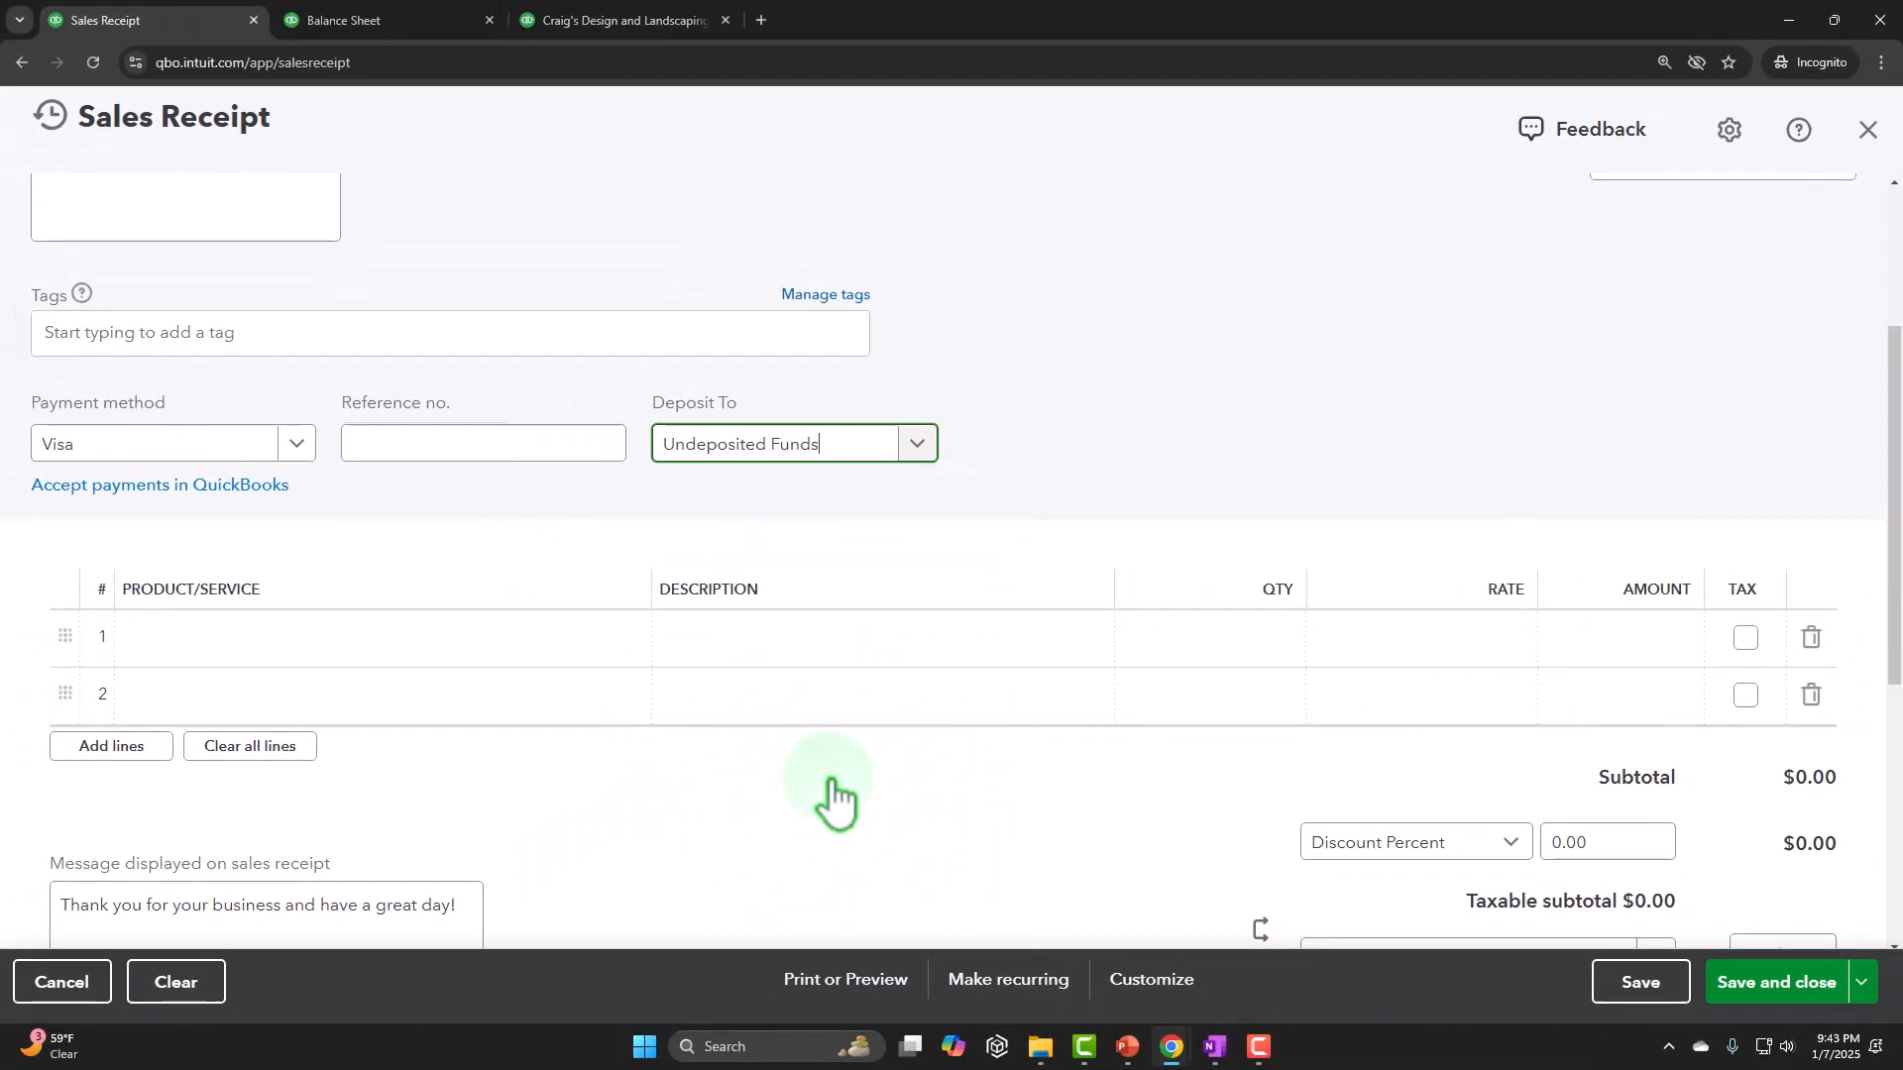
scroll(831, 781, "down", 1)
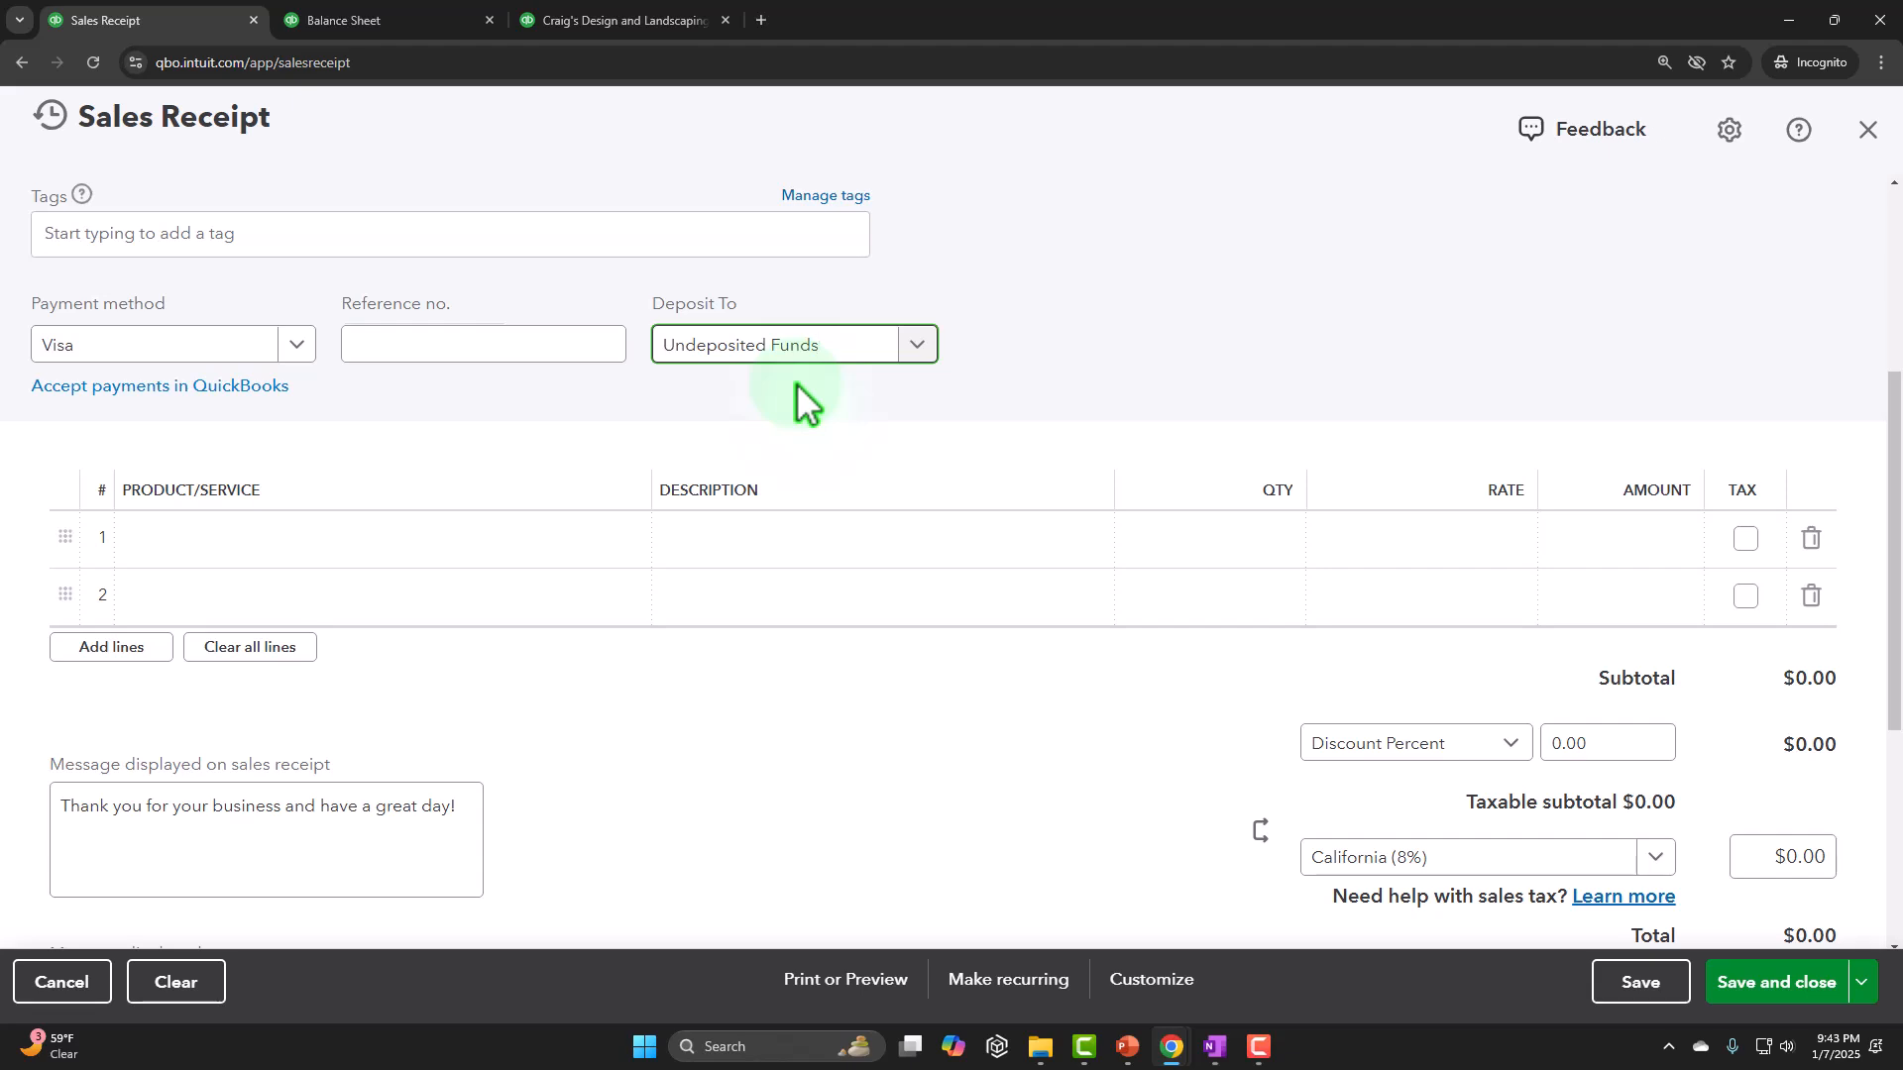
- Add Inventory Item 1 as a new product on the first receipt line, with the Inventory product type
key("Tab")
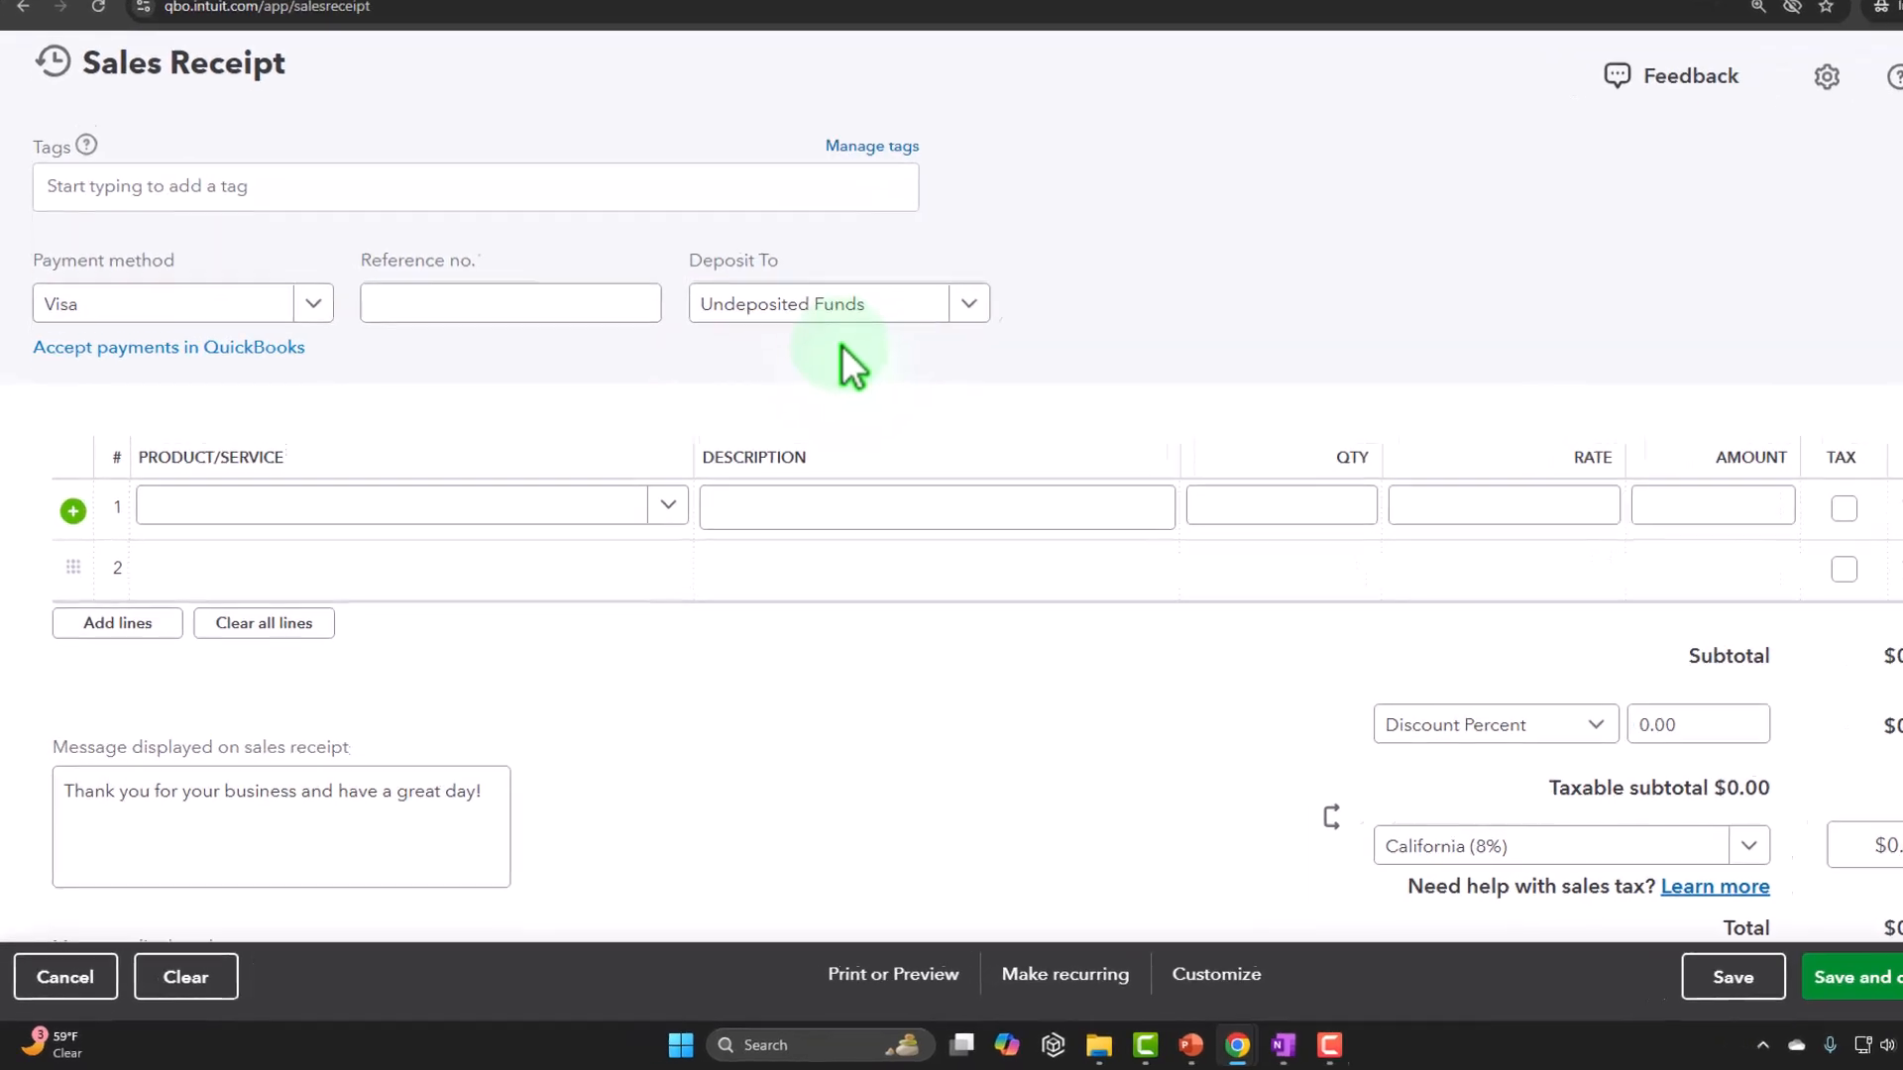
left_click(361, 372)
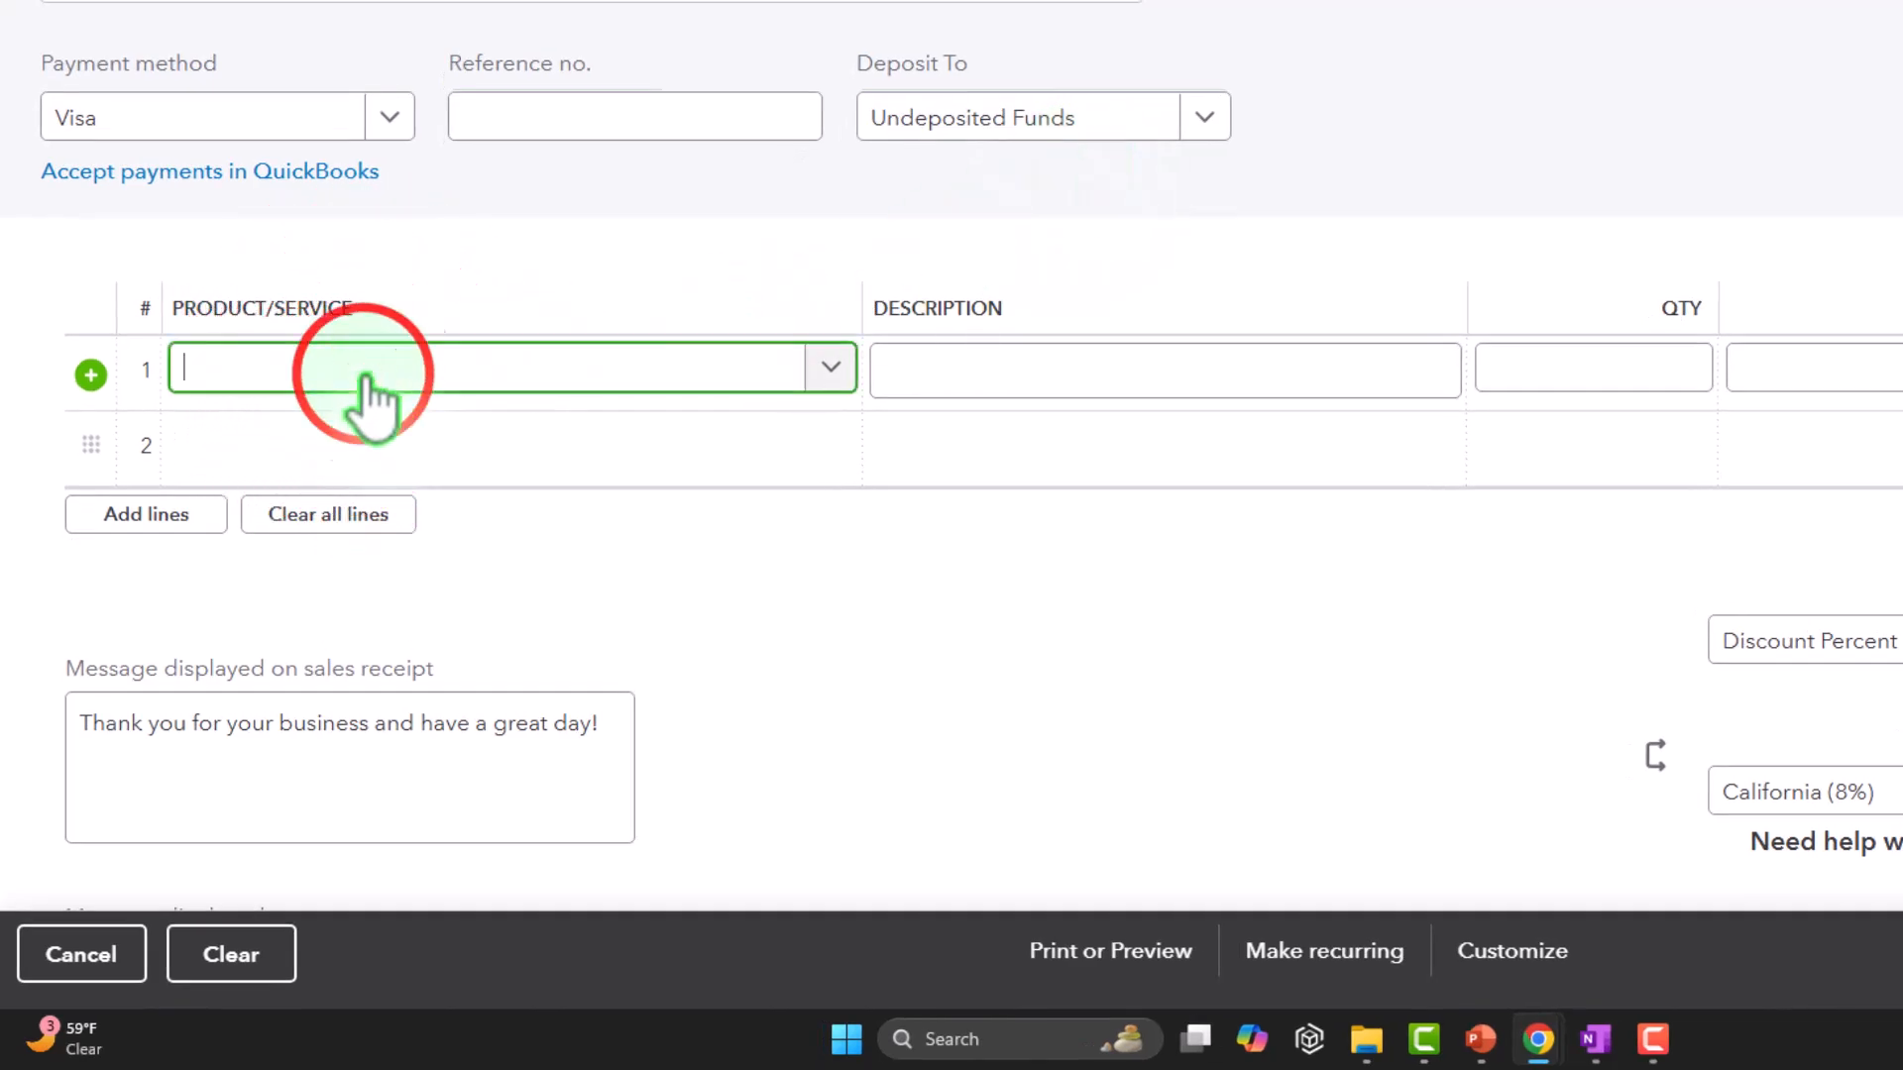
type("Invent")
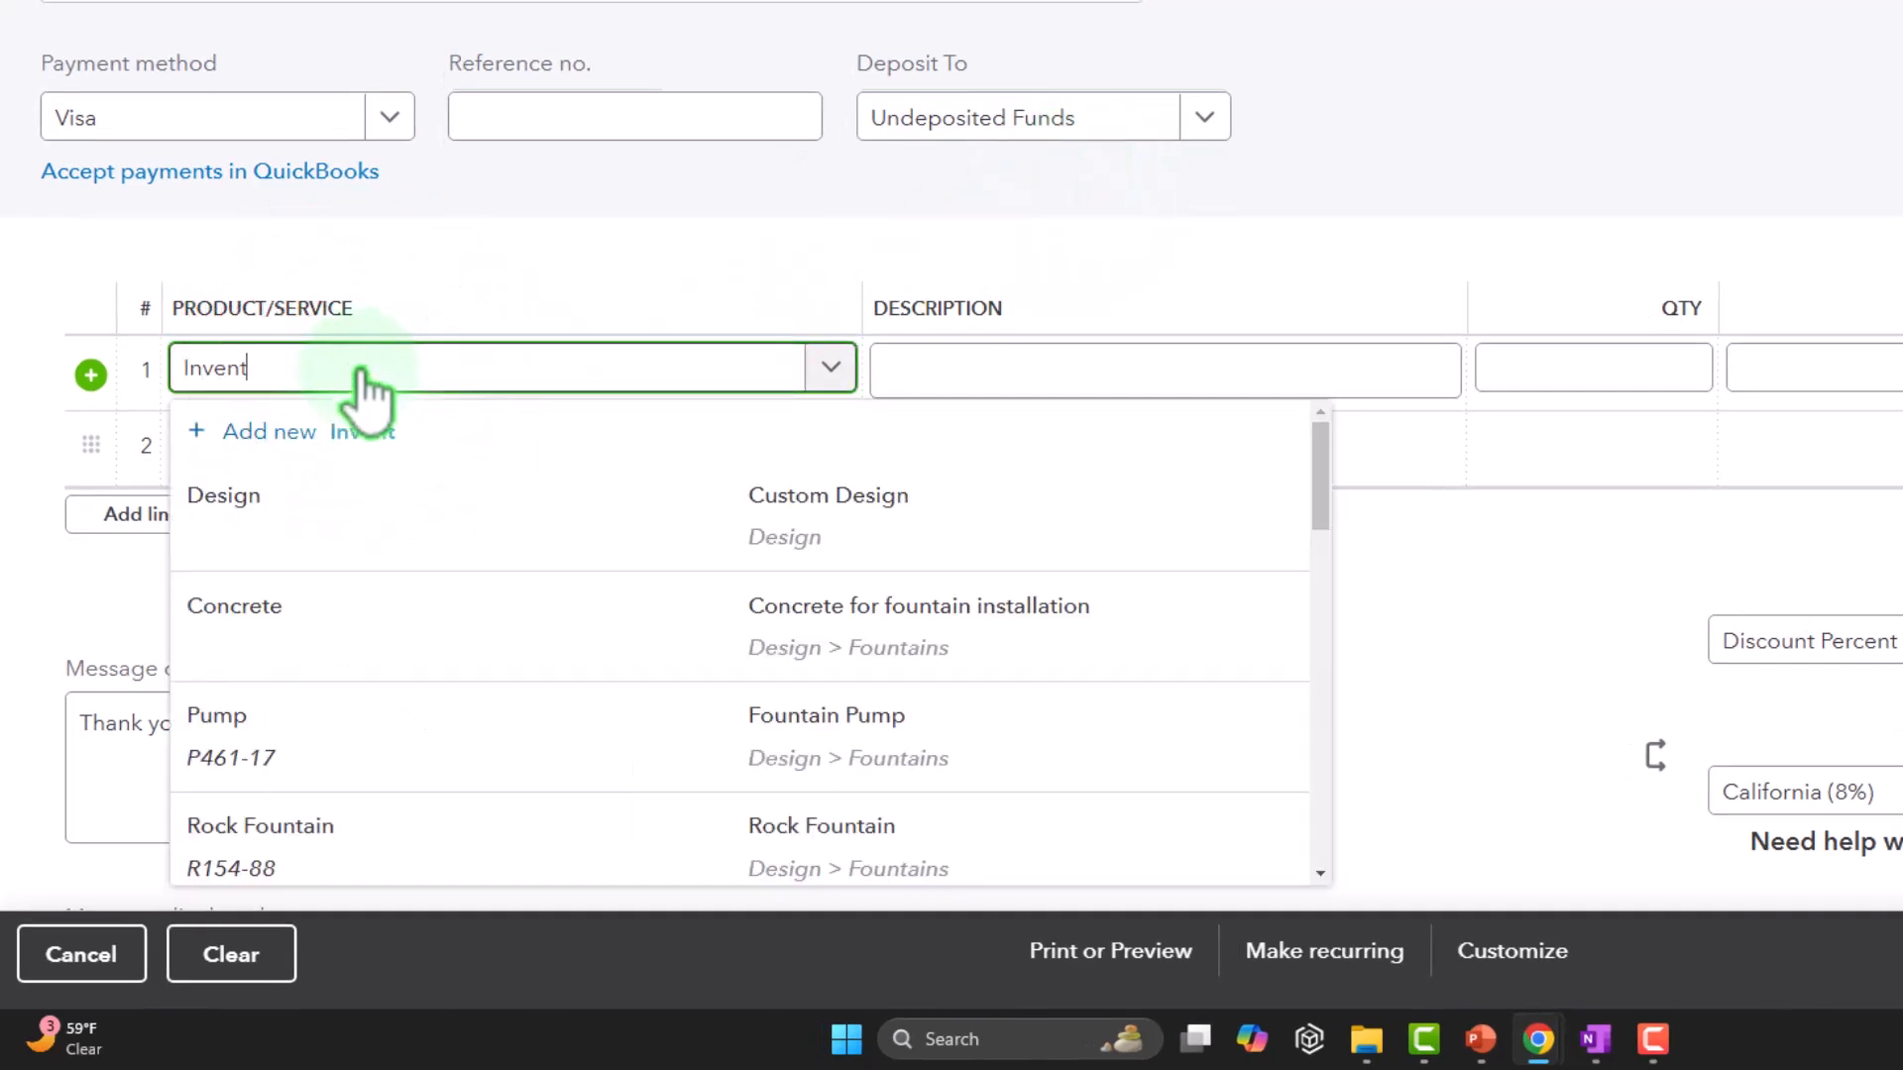
type("oyr")
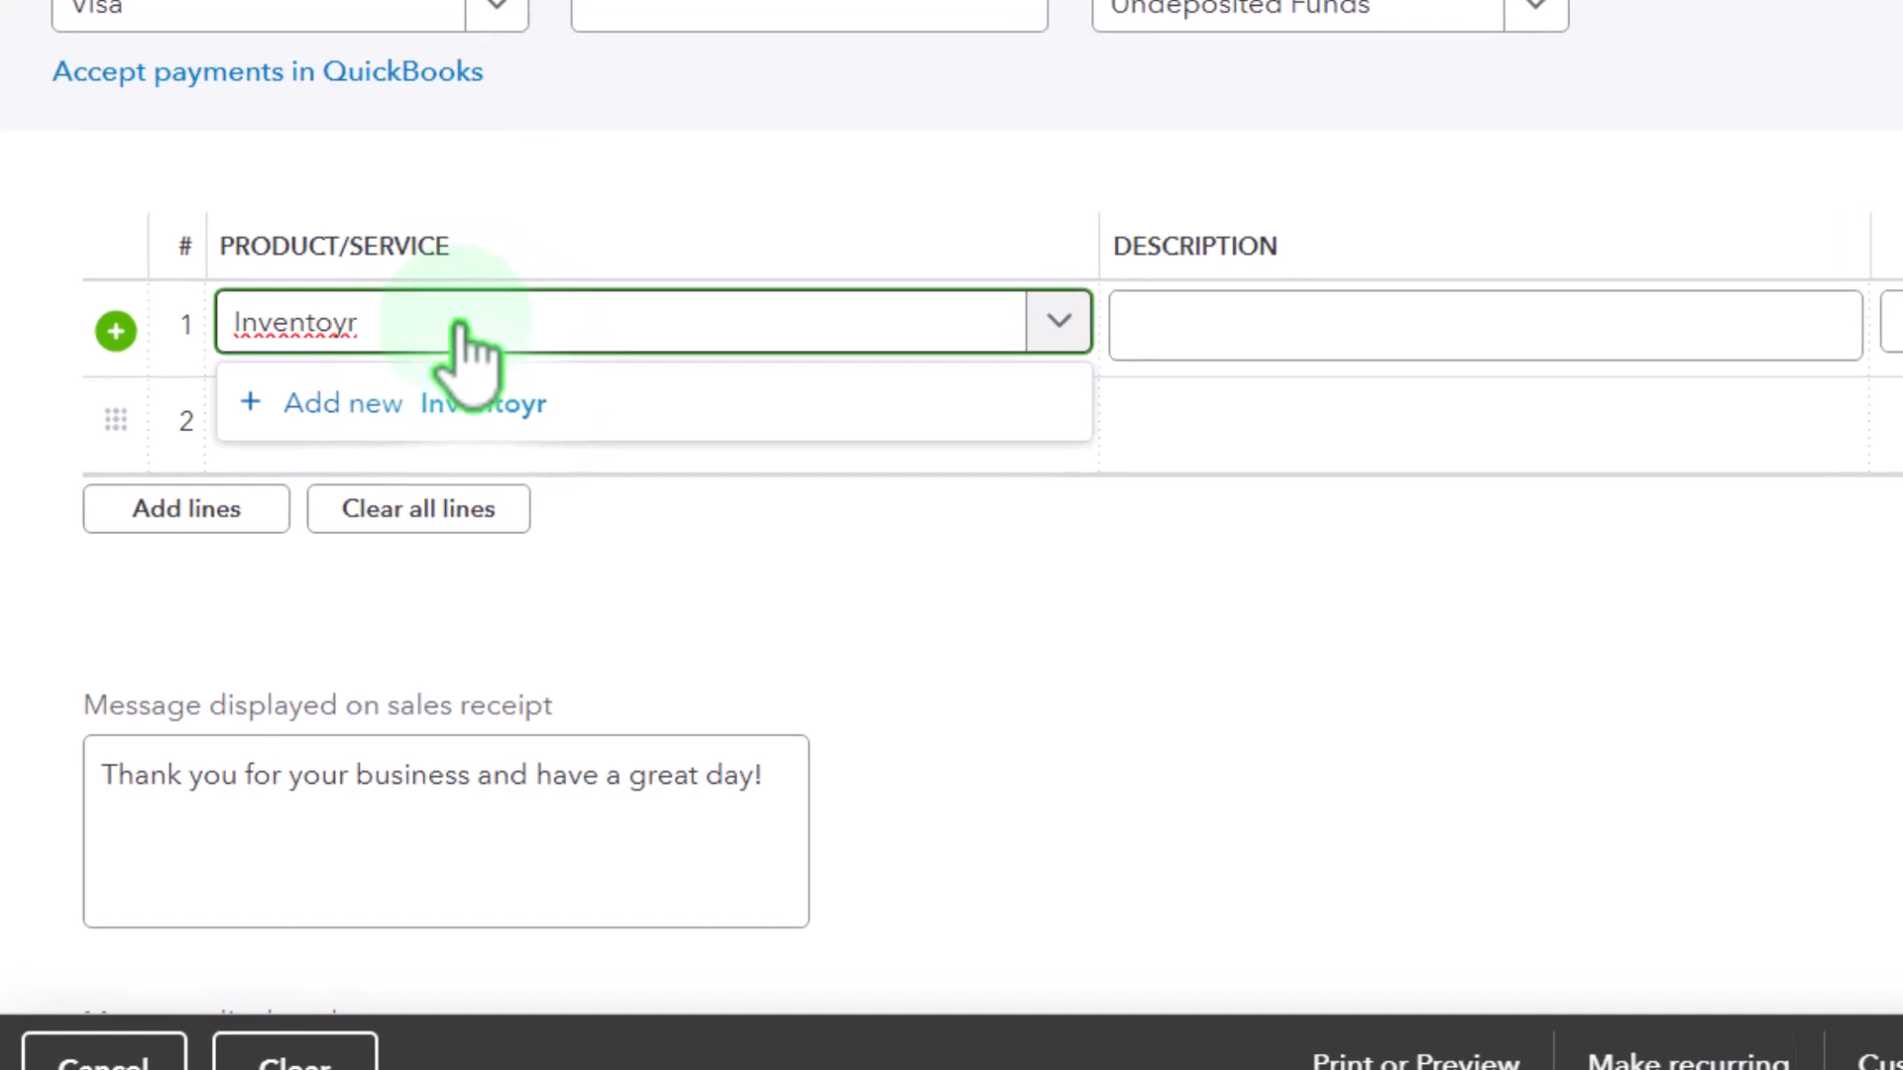
type(" Item 1")
key("Tab")
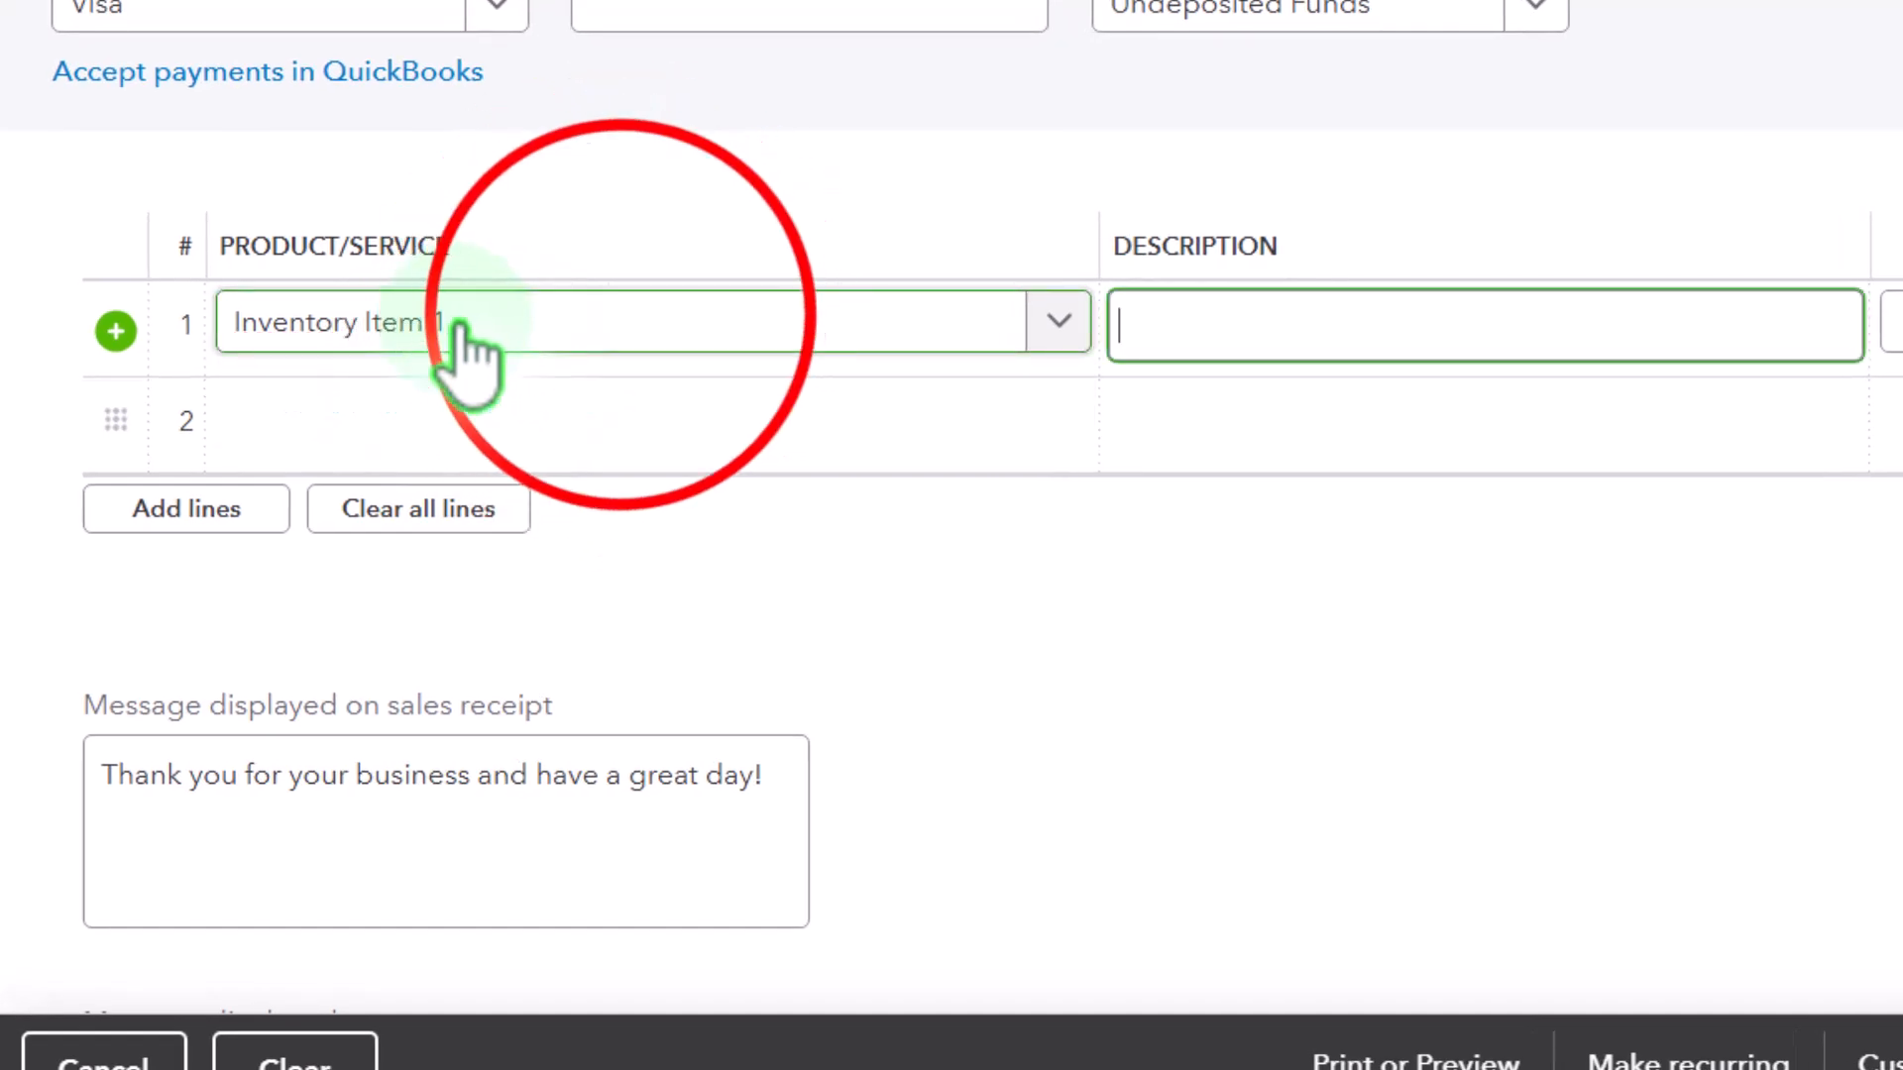
left_click(609, 357)
key("ctrl+c")
left_click(475, 412)
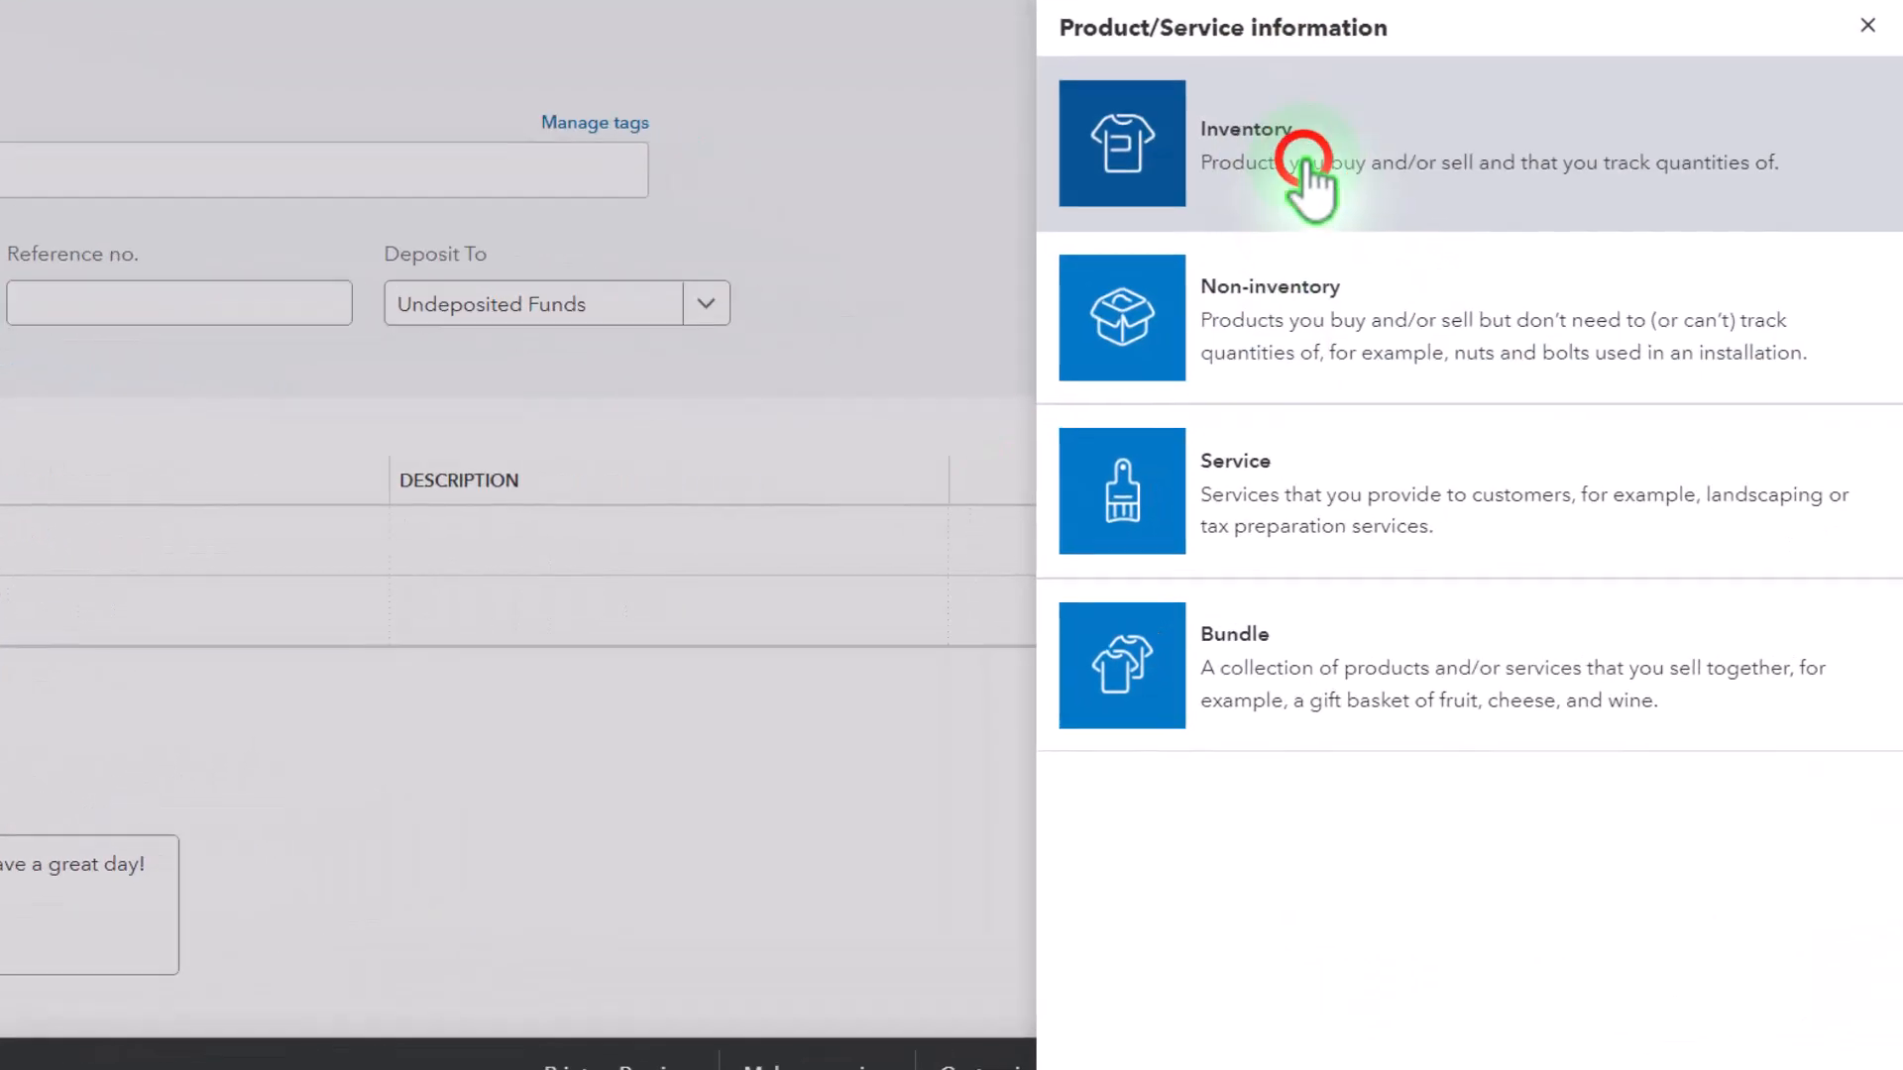
left_click(1383, 210)
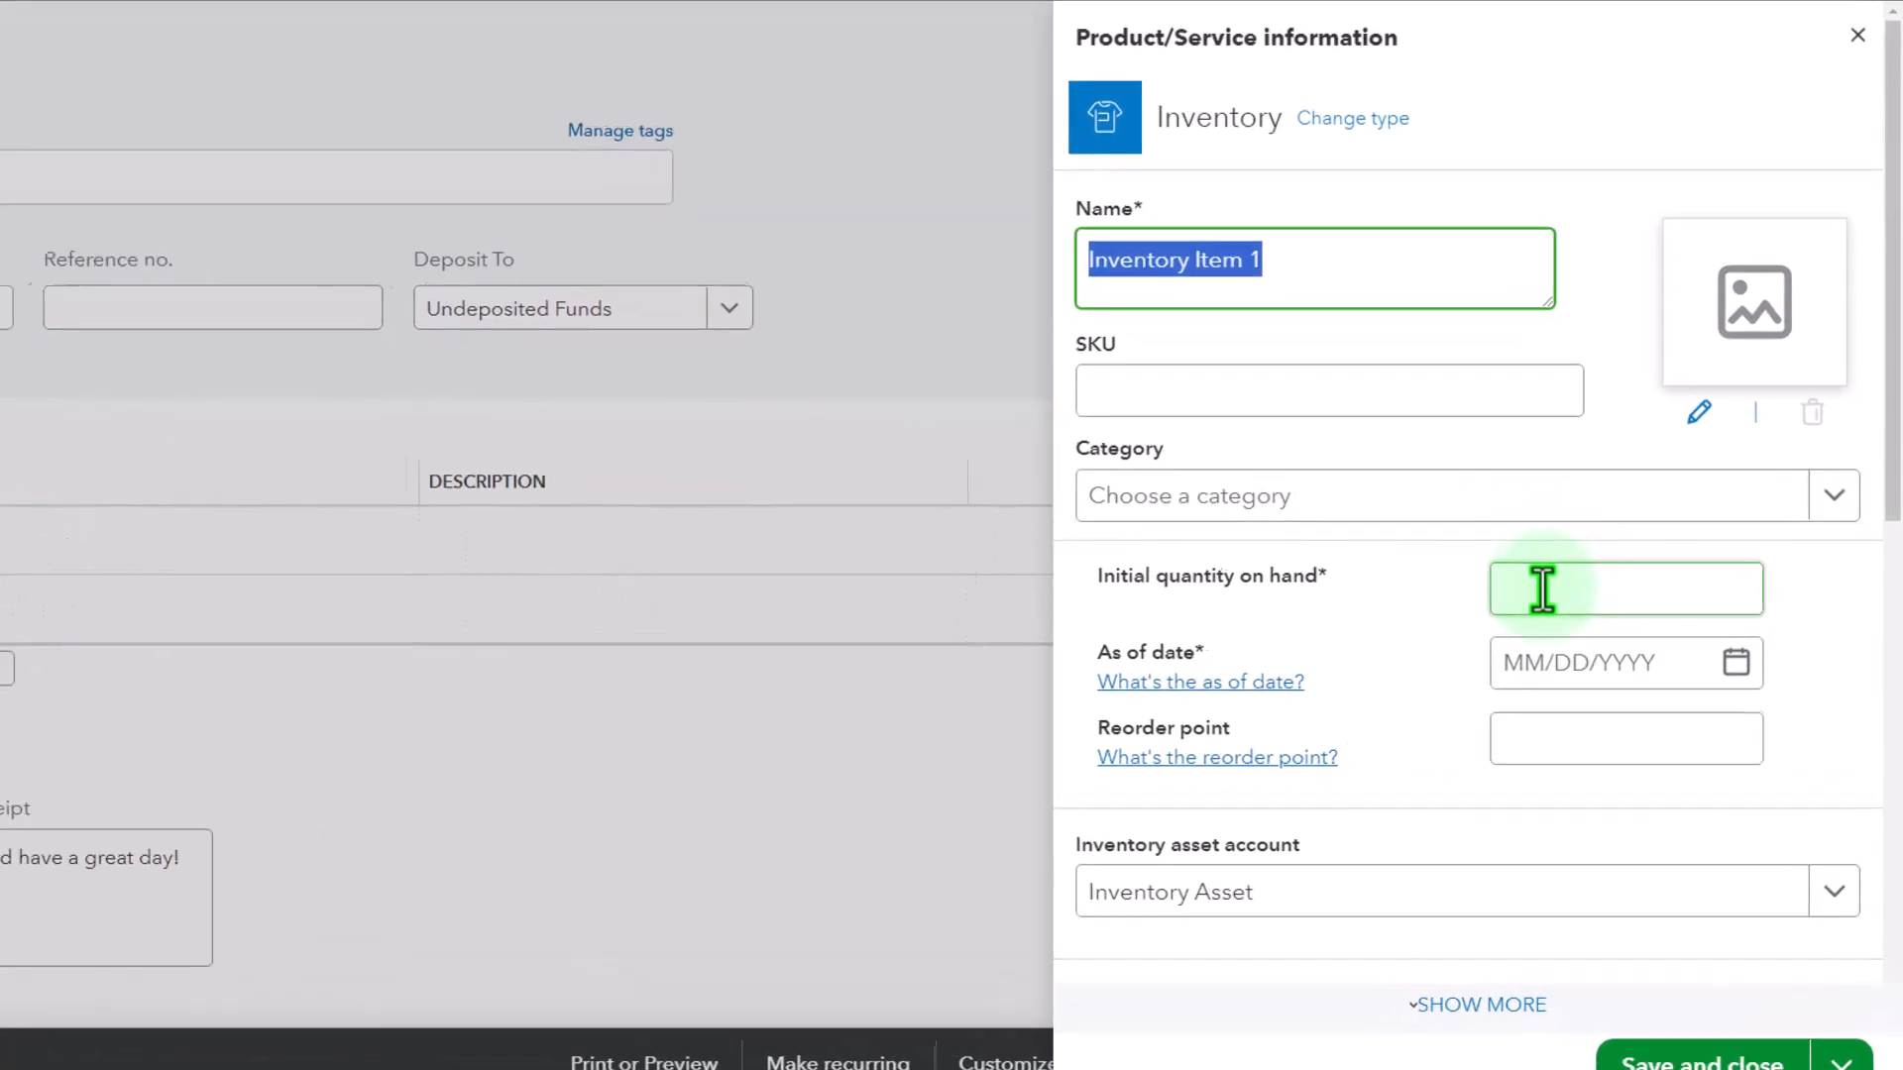
- Give the new item an initial quantity on hand of 5 as of 01/04/2025 and a reorder point of 0
left_click(1542, 590)
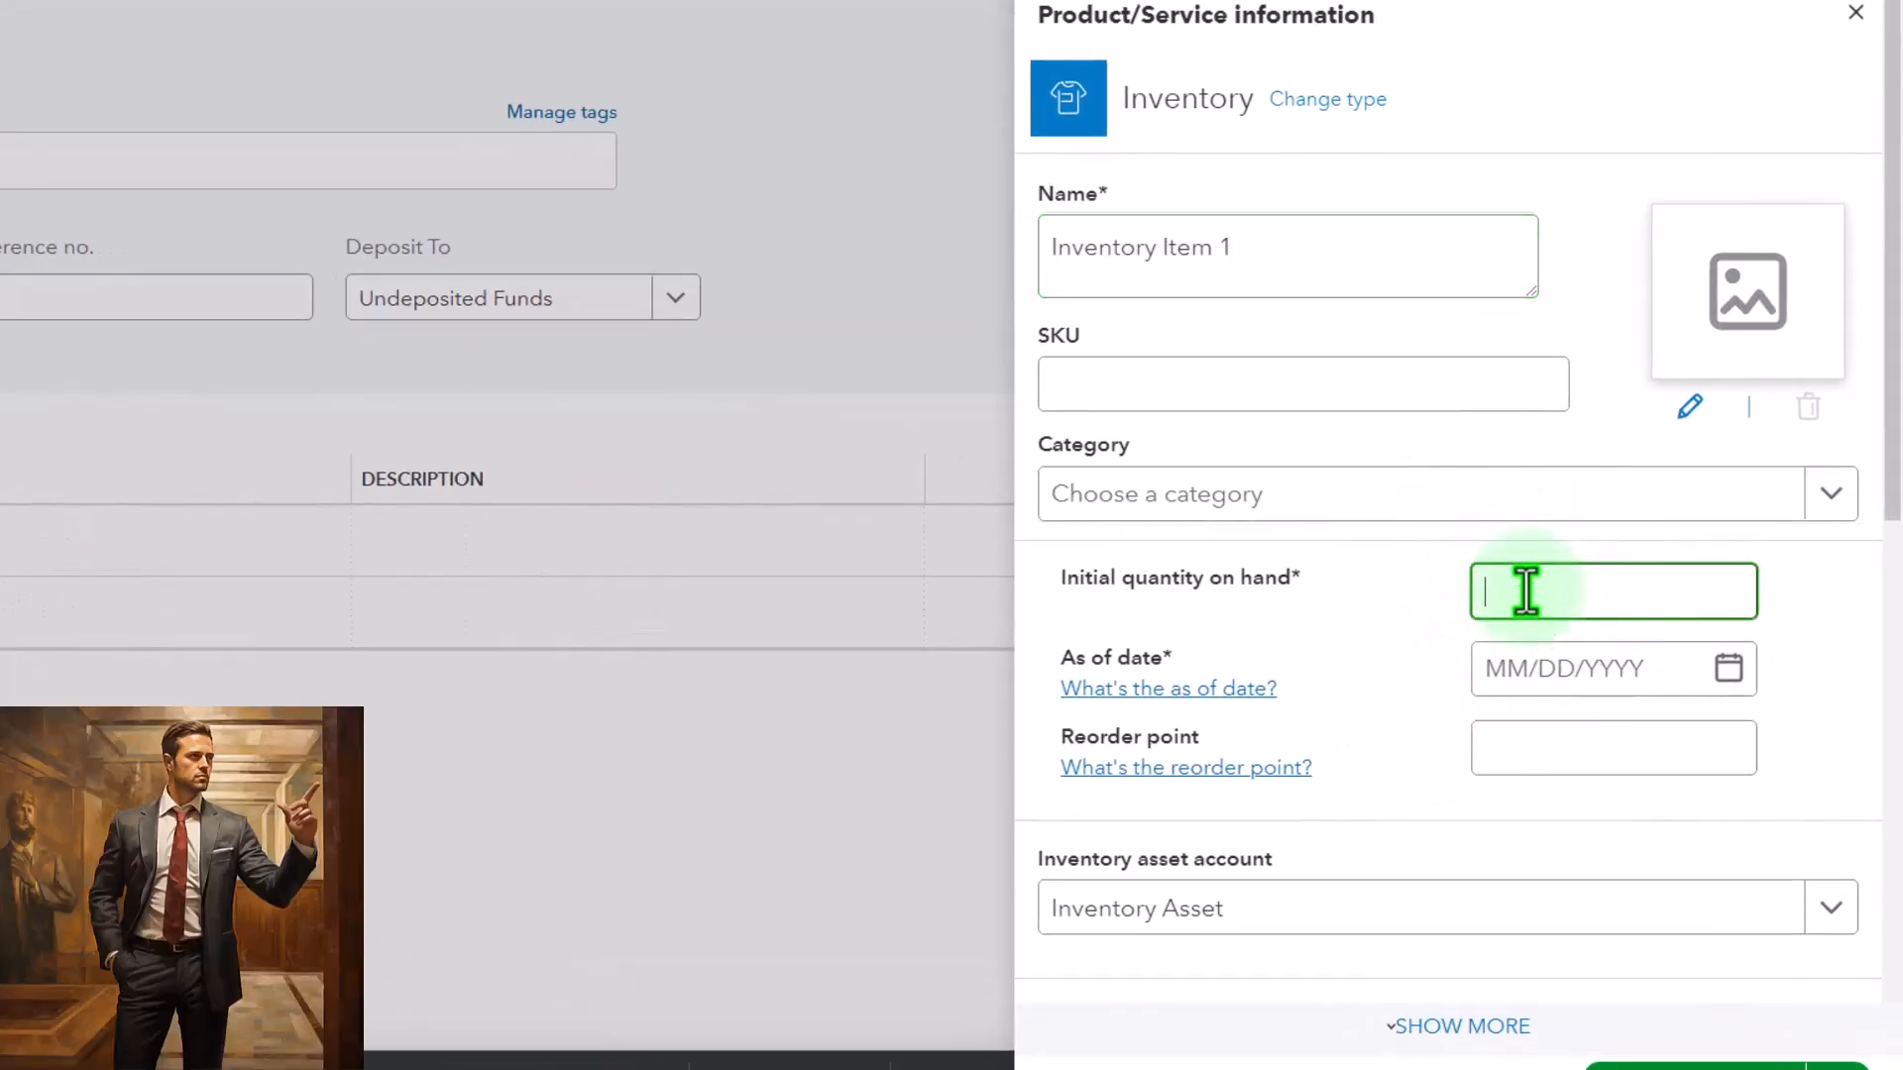
key("Tab")
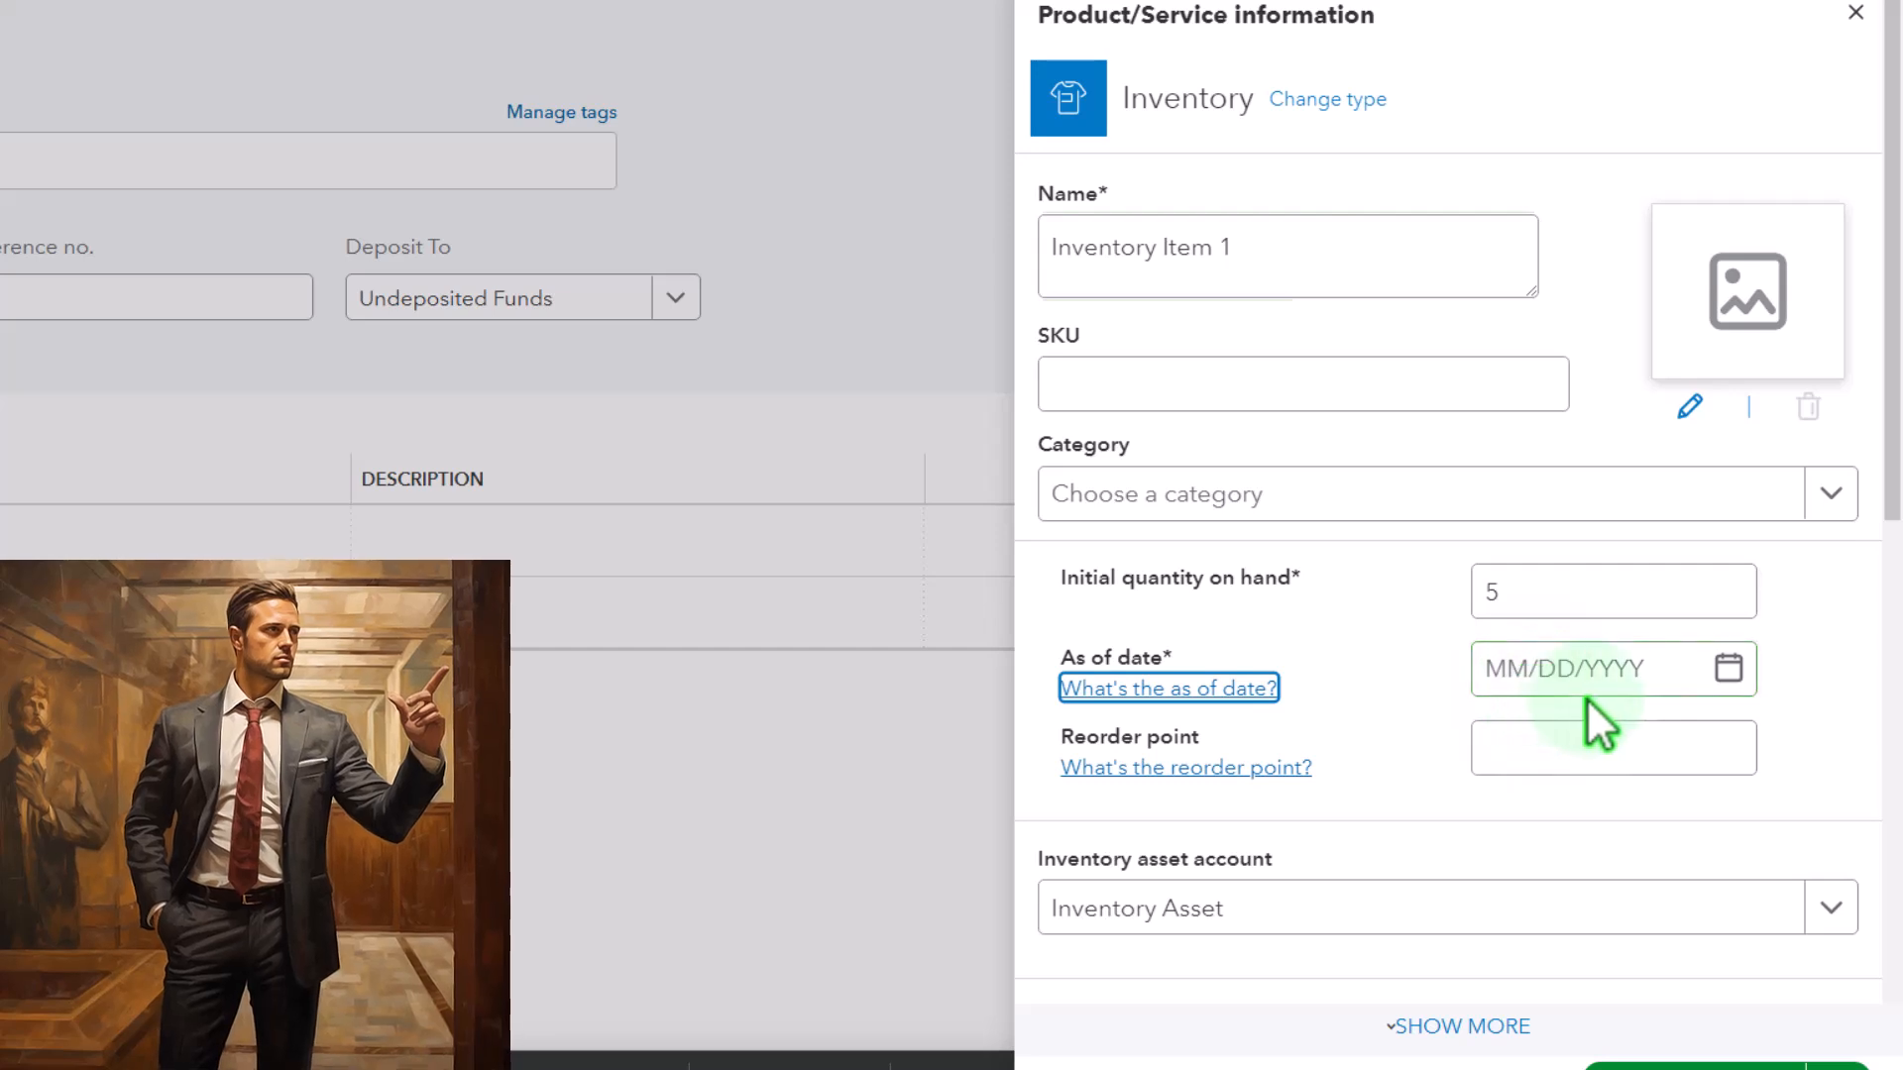
left_click(1730, 670)
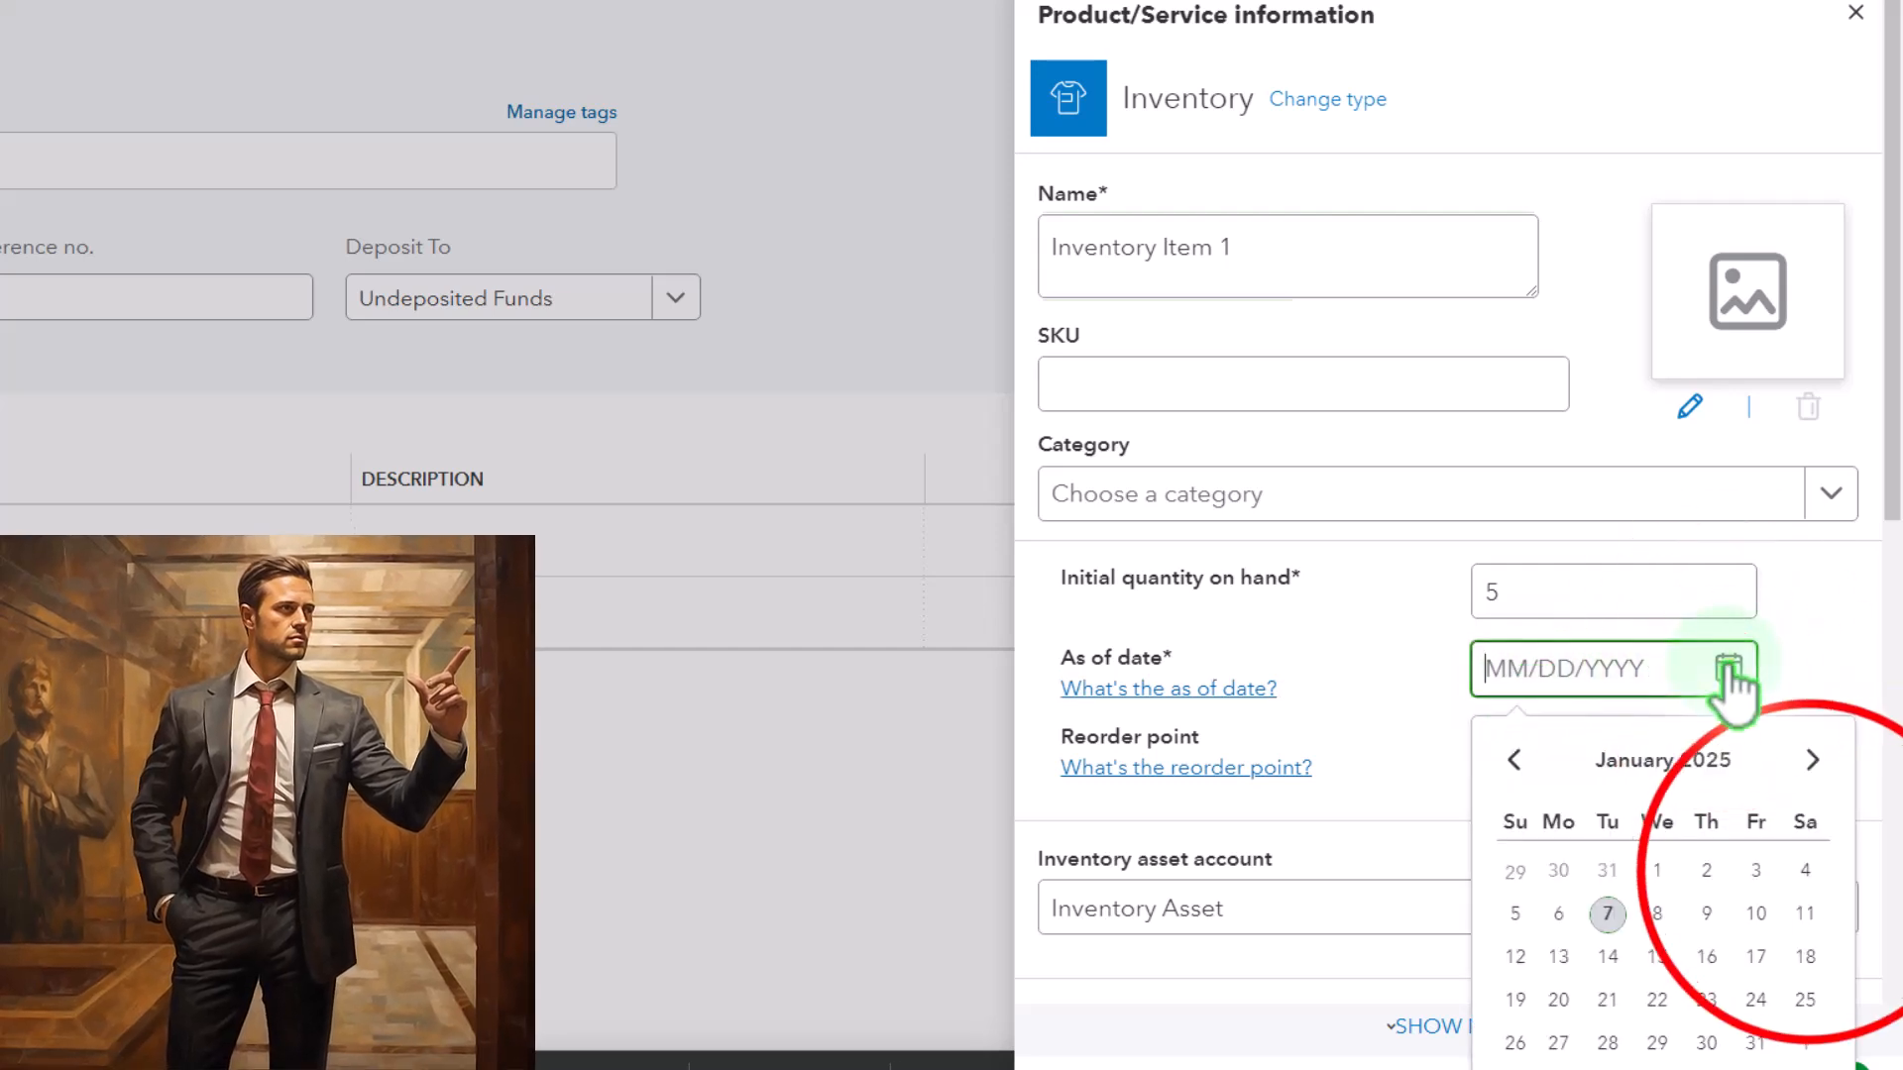
left_click(1805, 872)
scroll(1526, 704, "down", 1)
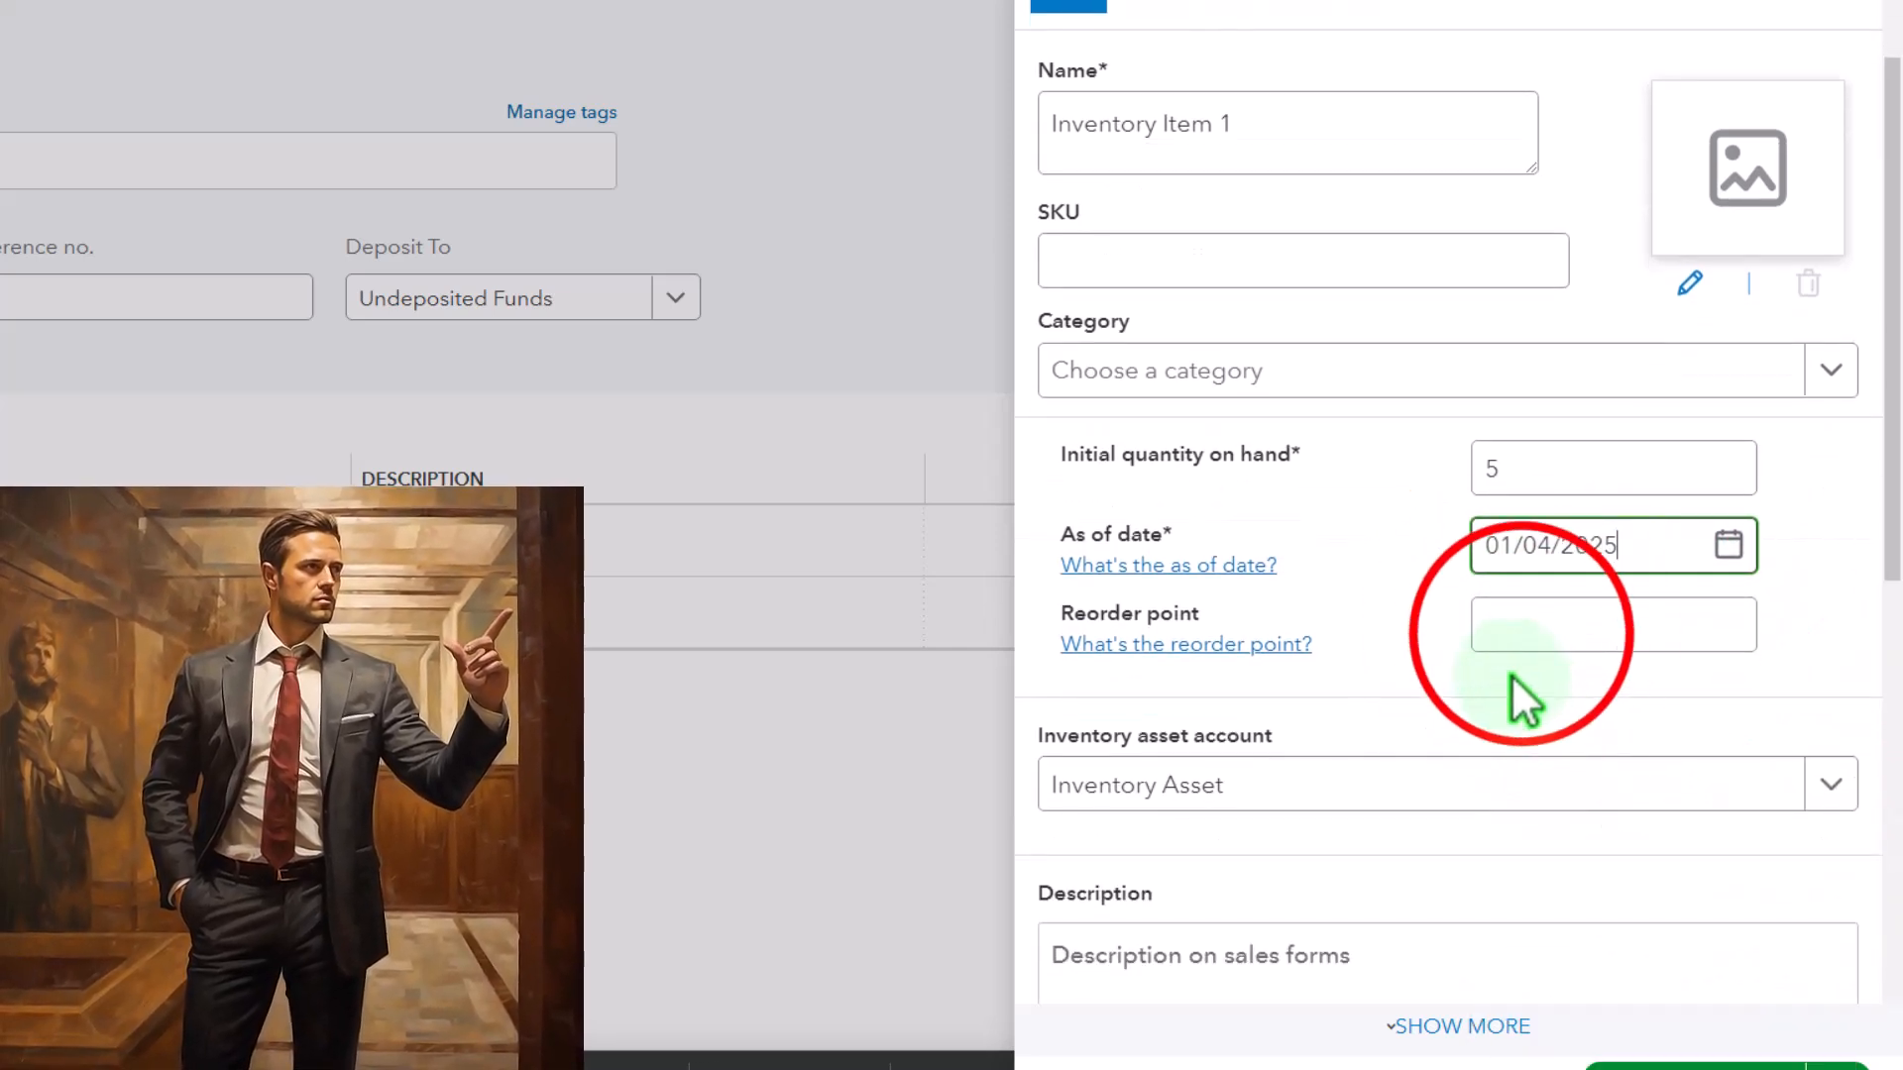
left_click(1521, 634)
key("Tab")
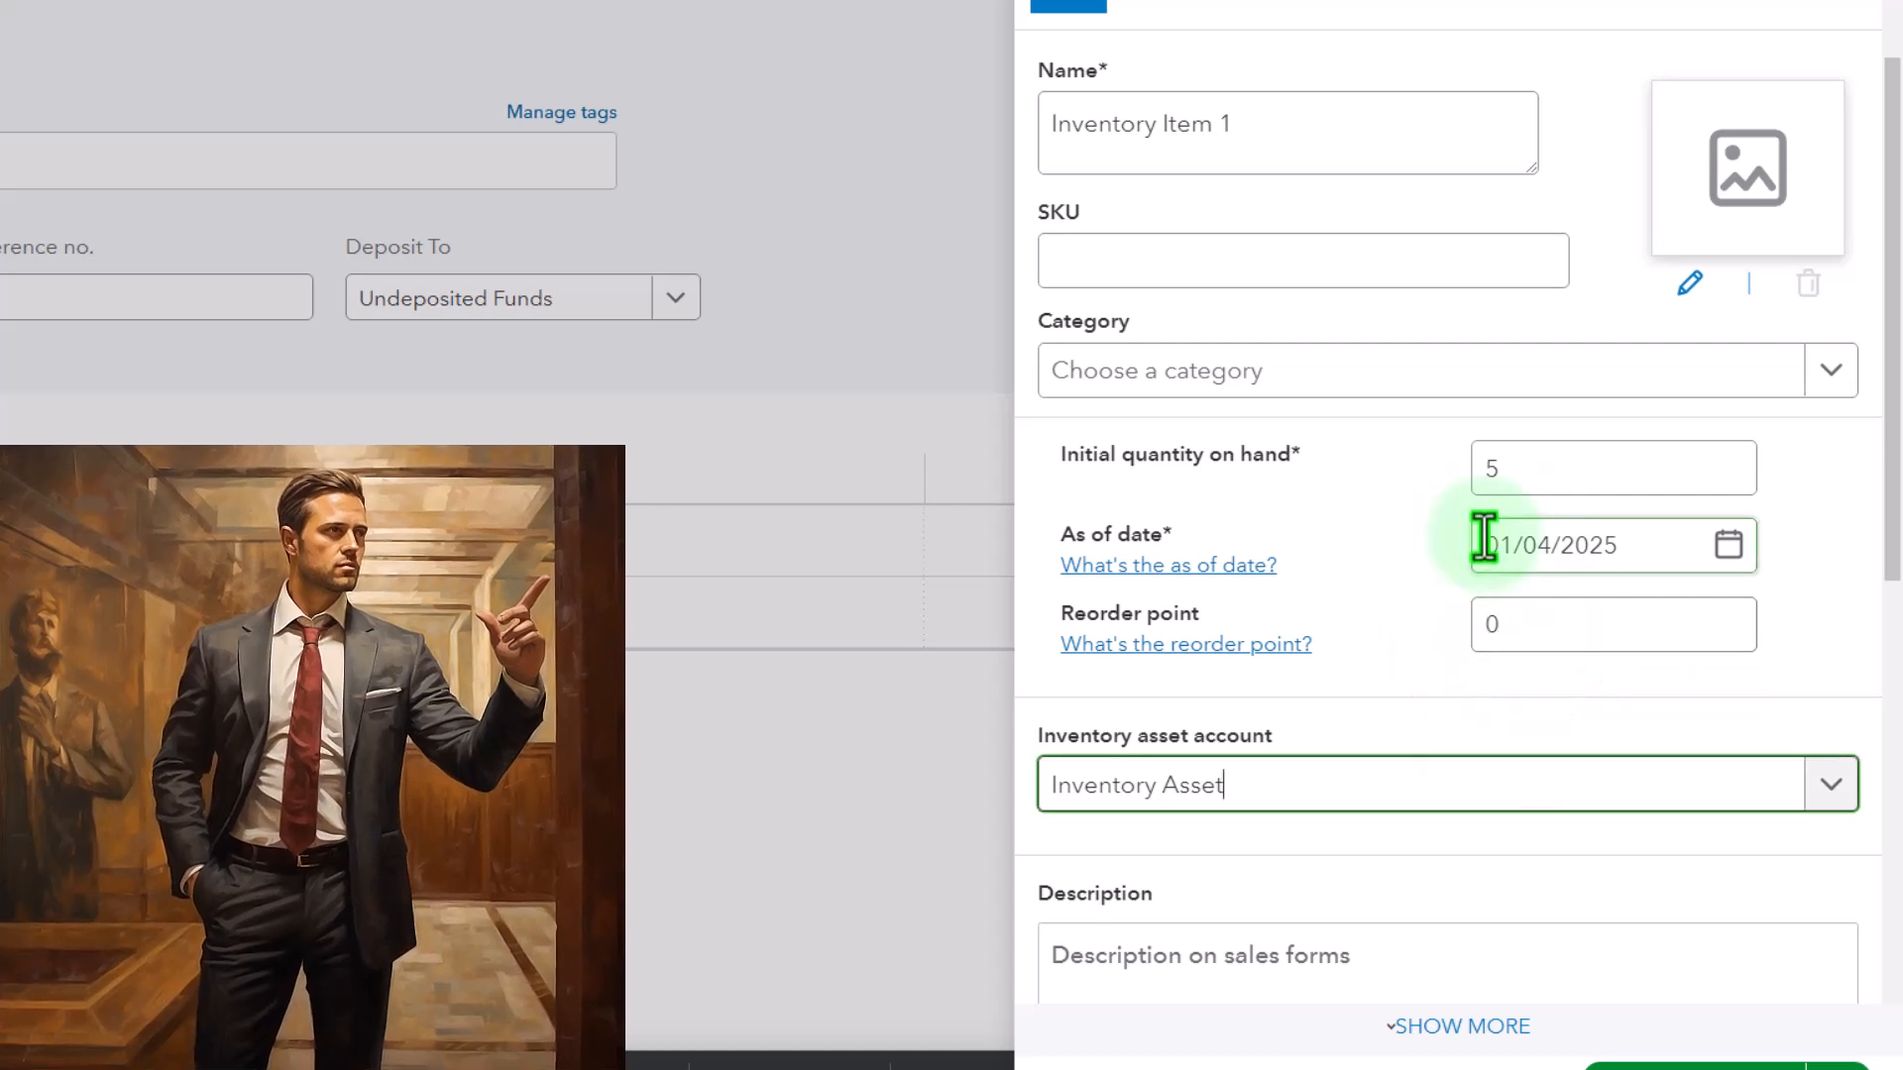
- Enter Inventory Item 1 as the item's sales description and set its sales price to 200, keeping Sales of Product Income as income account
scroll(1467, 541, "down", 3)
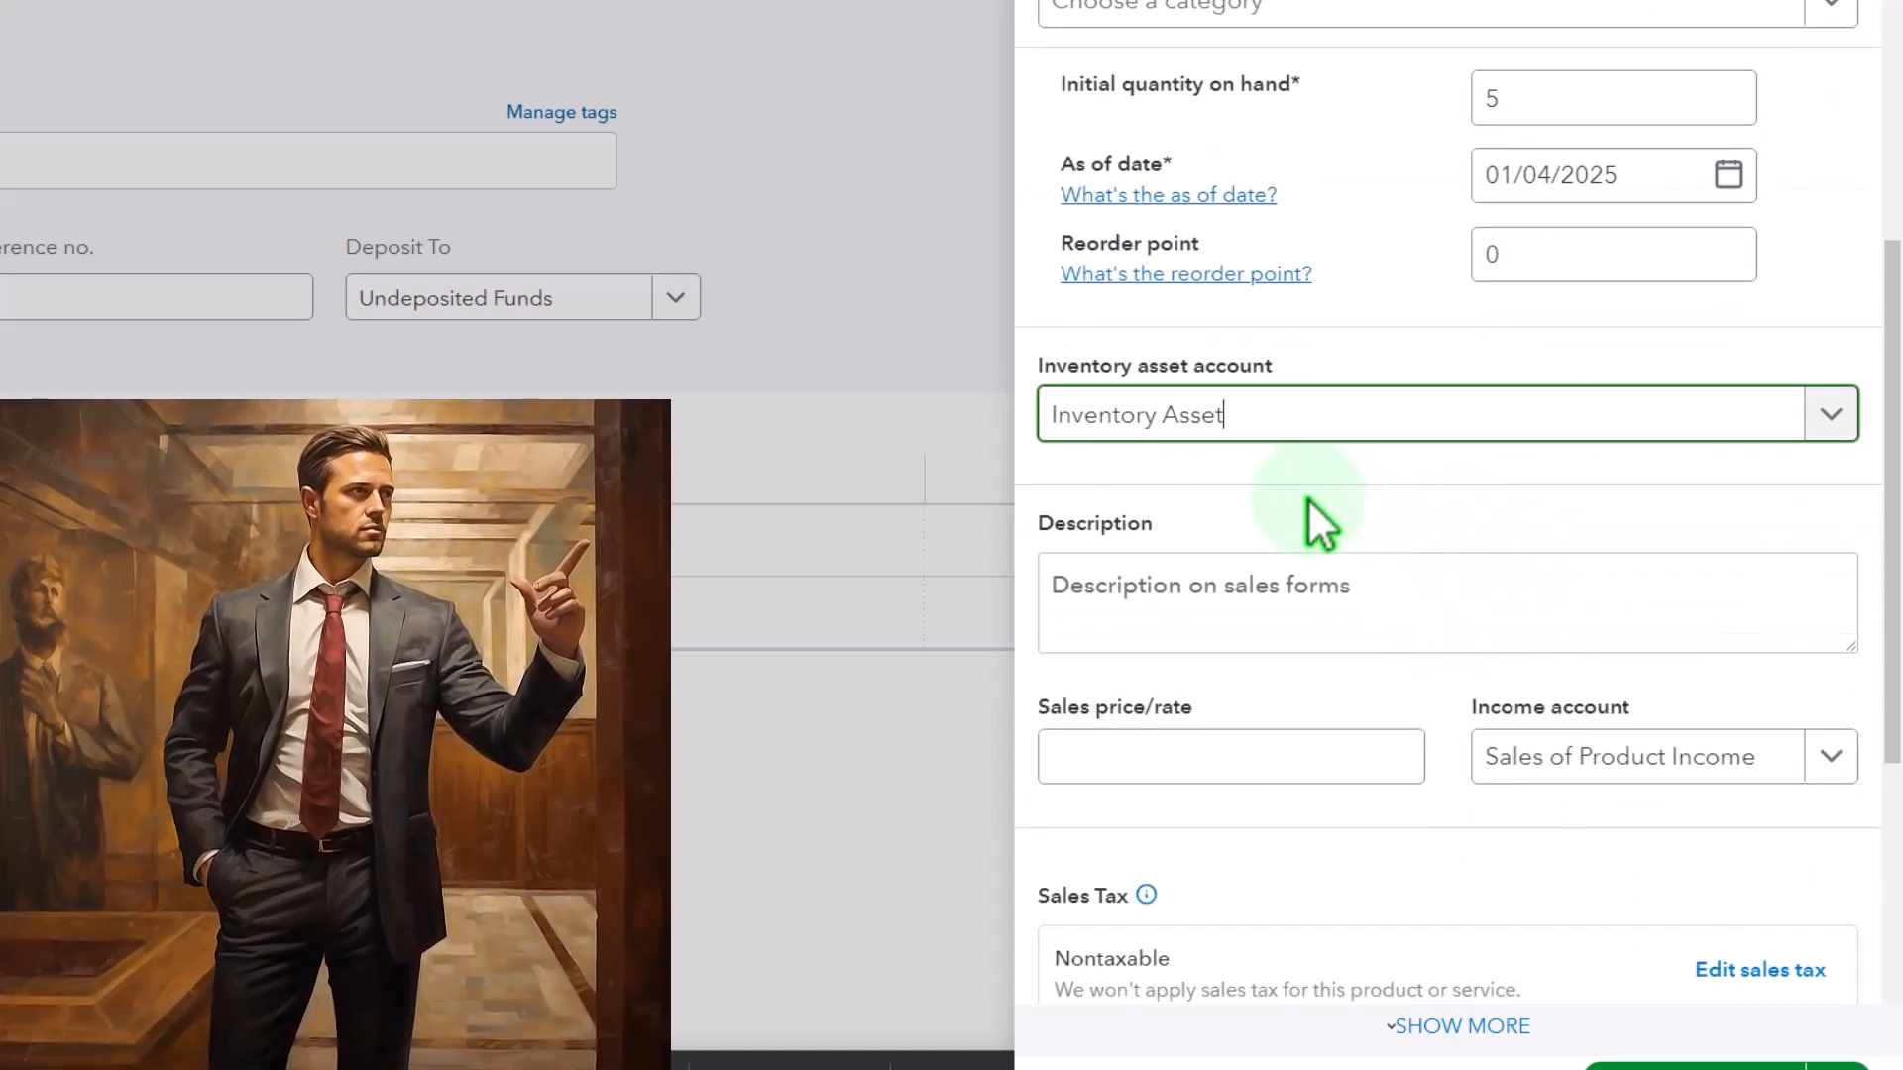
left_click(1245, 579)
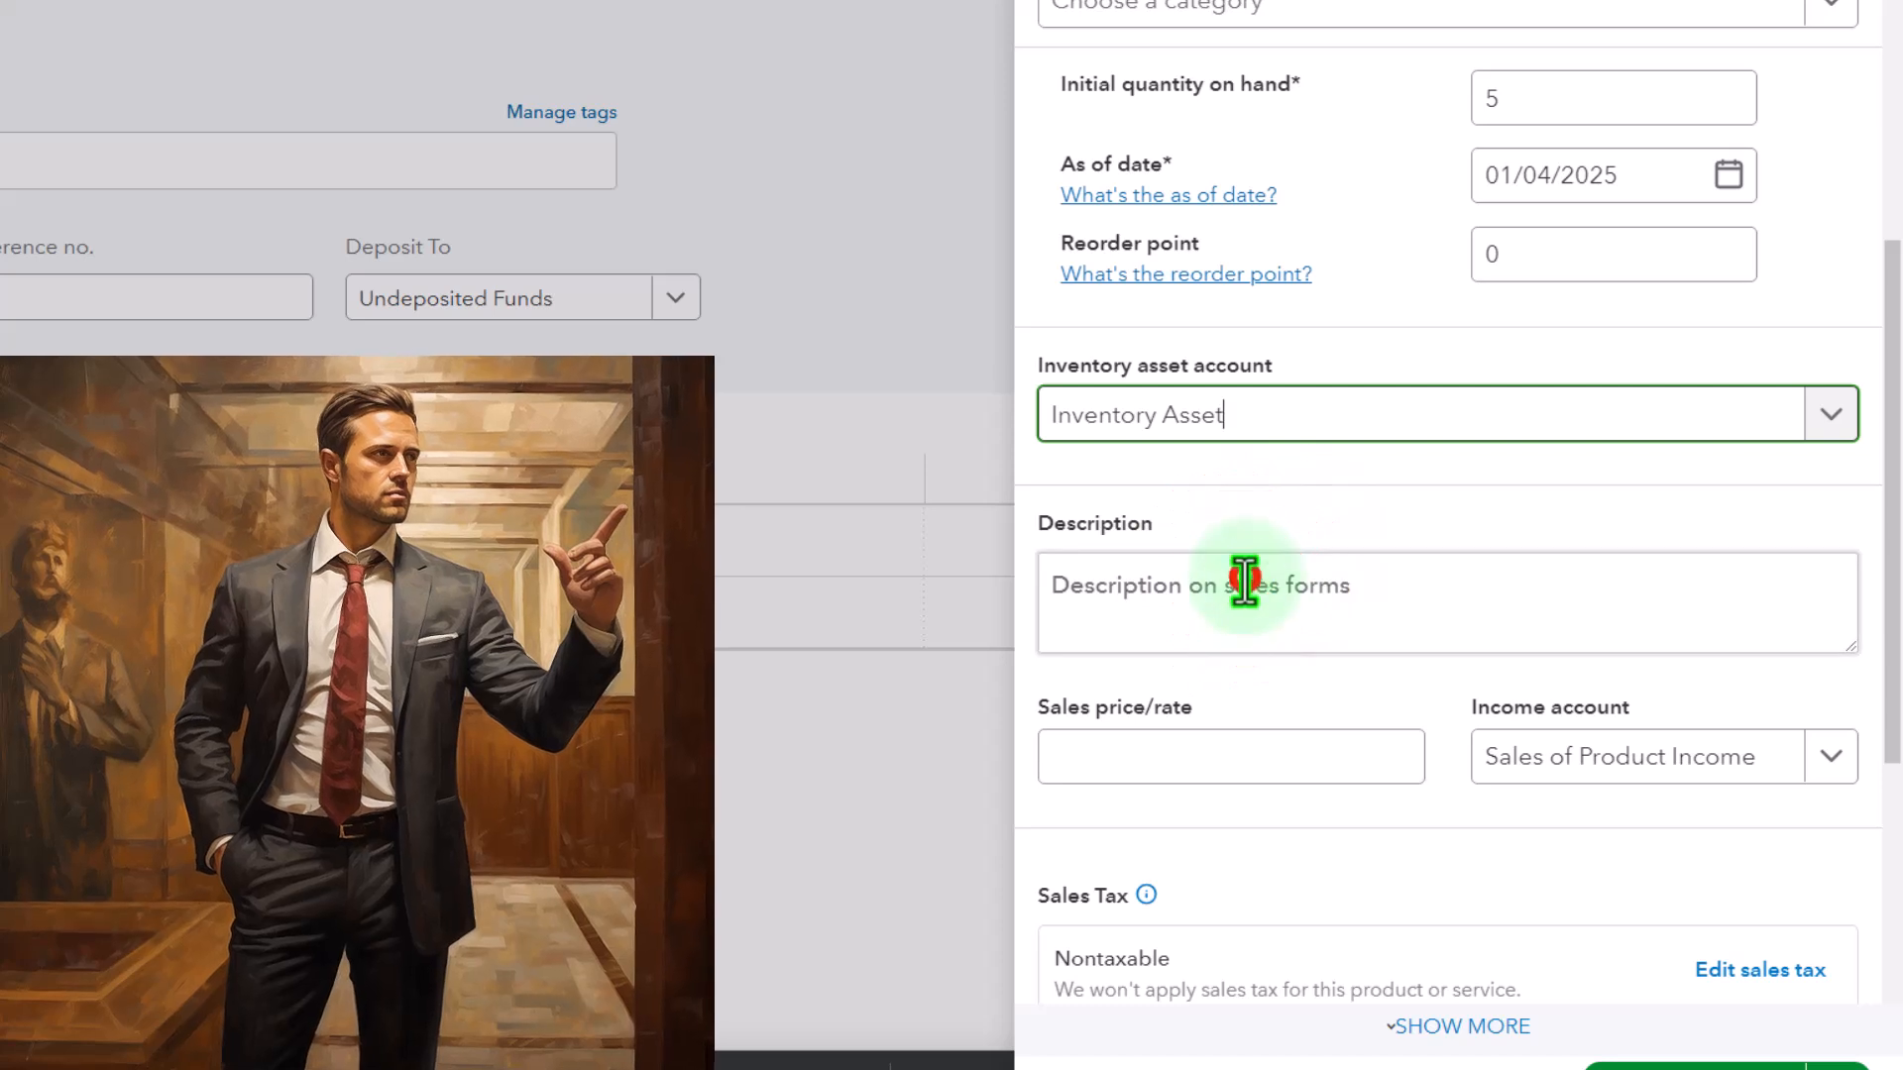
key("ctrl+v")
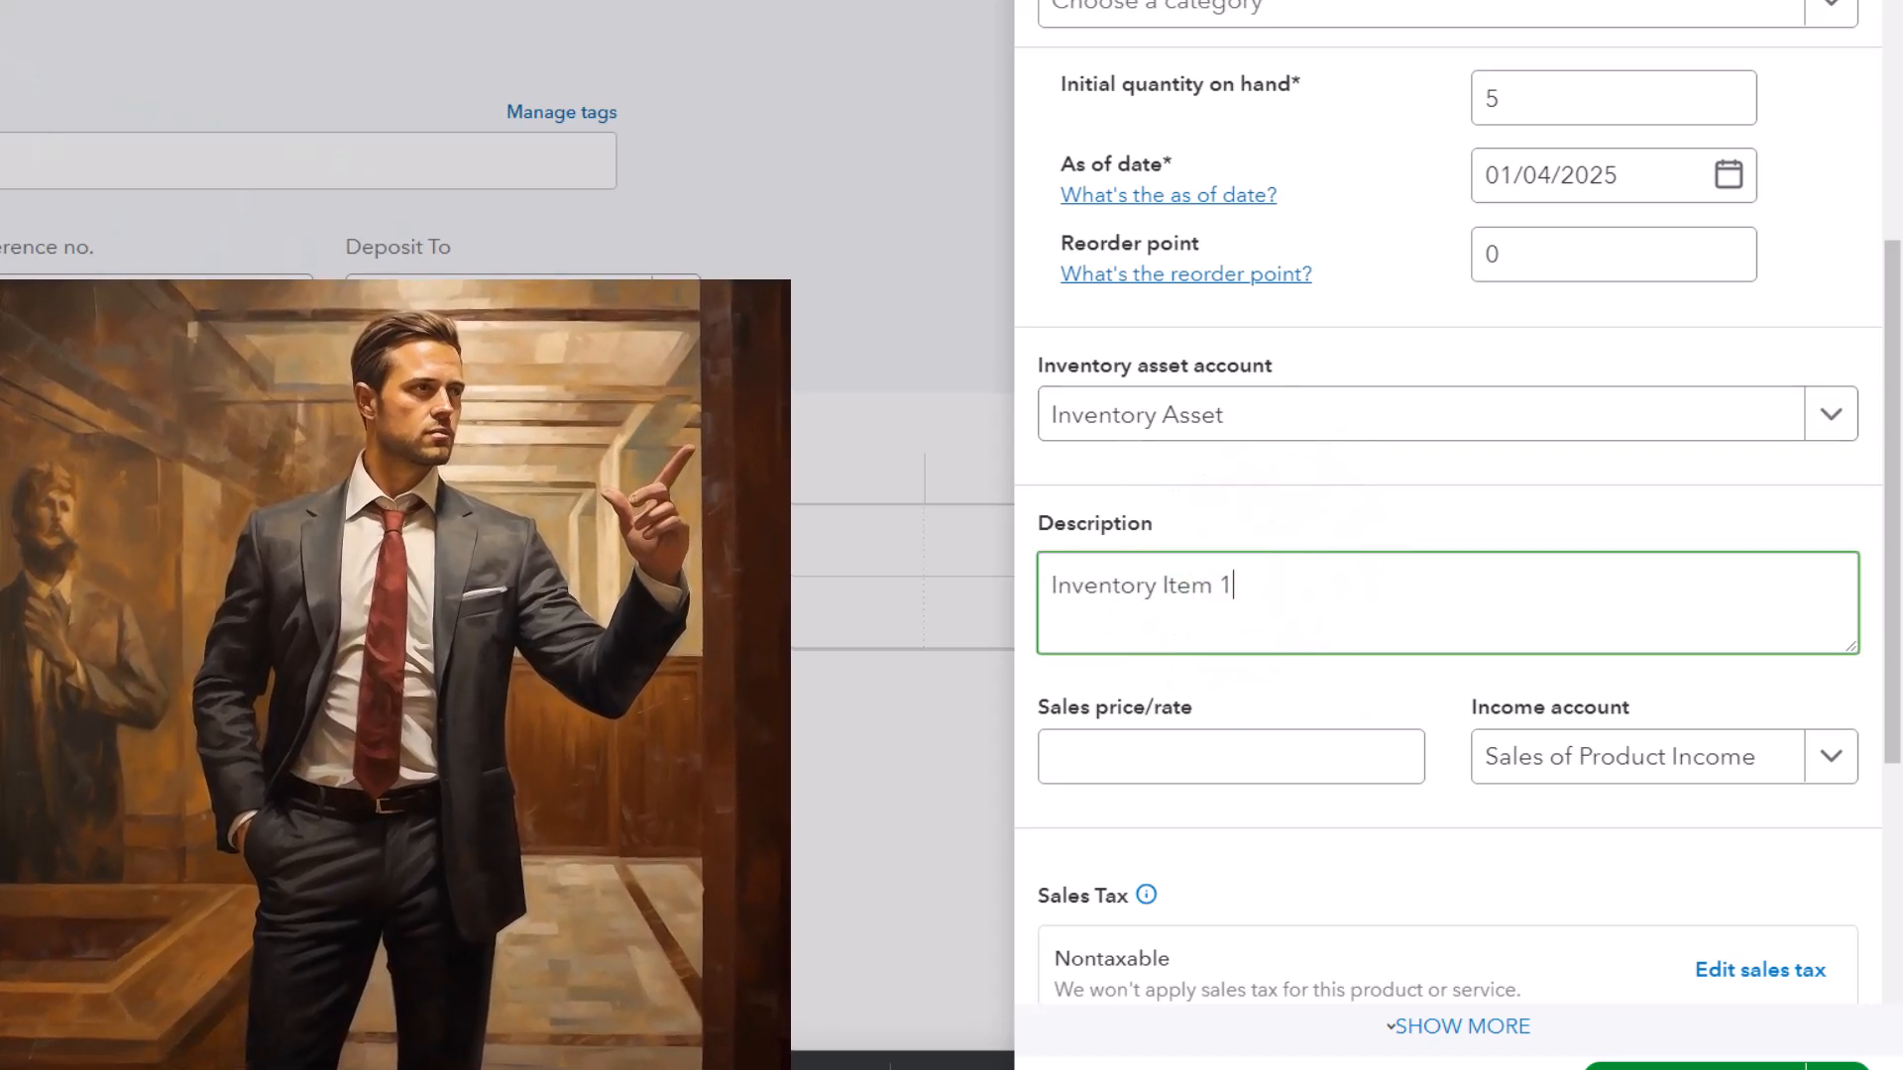
scroll(1184, 639, "down", 2)
left_click(1184, 638)
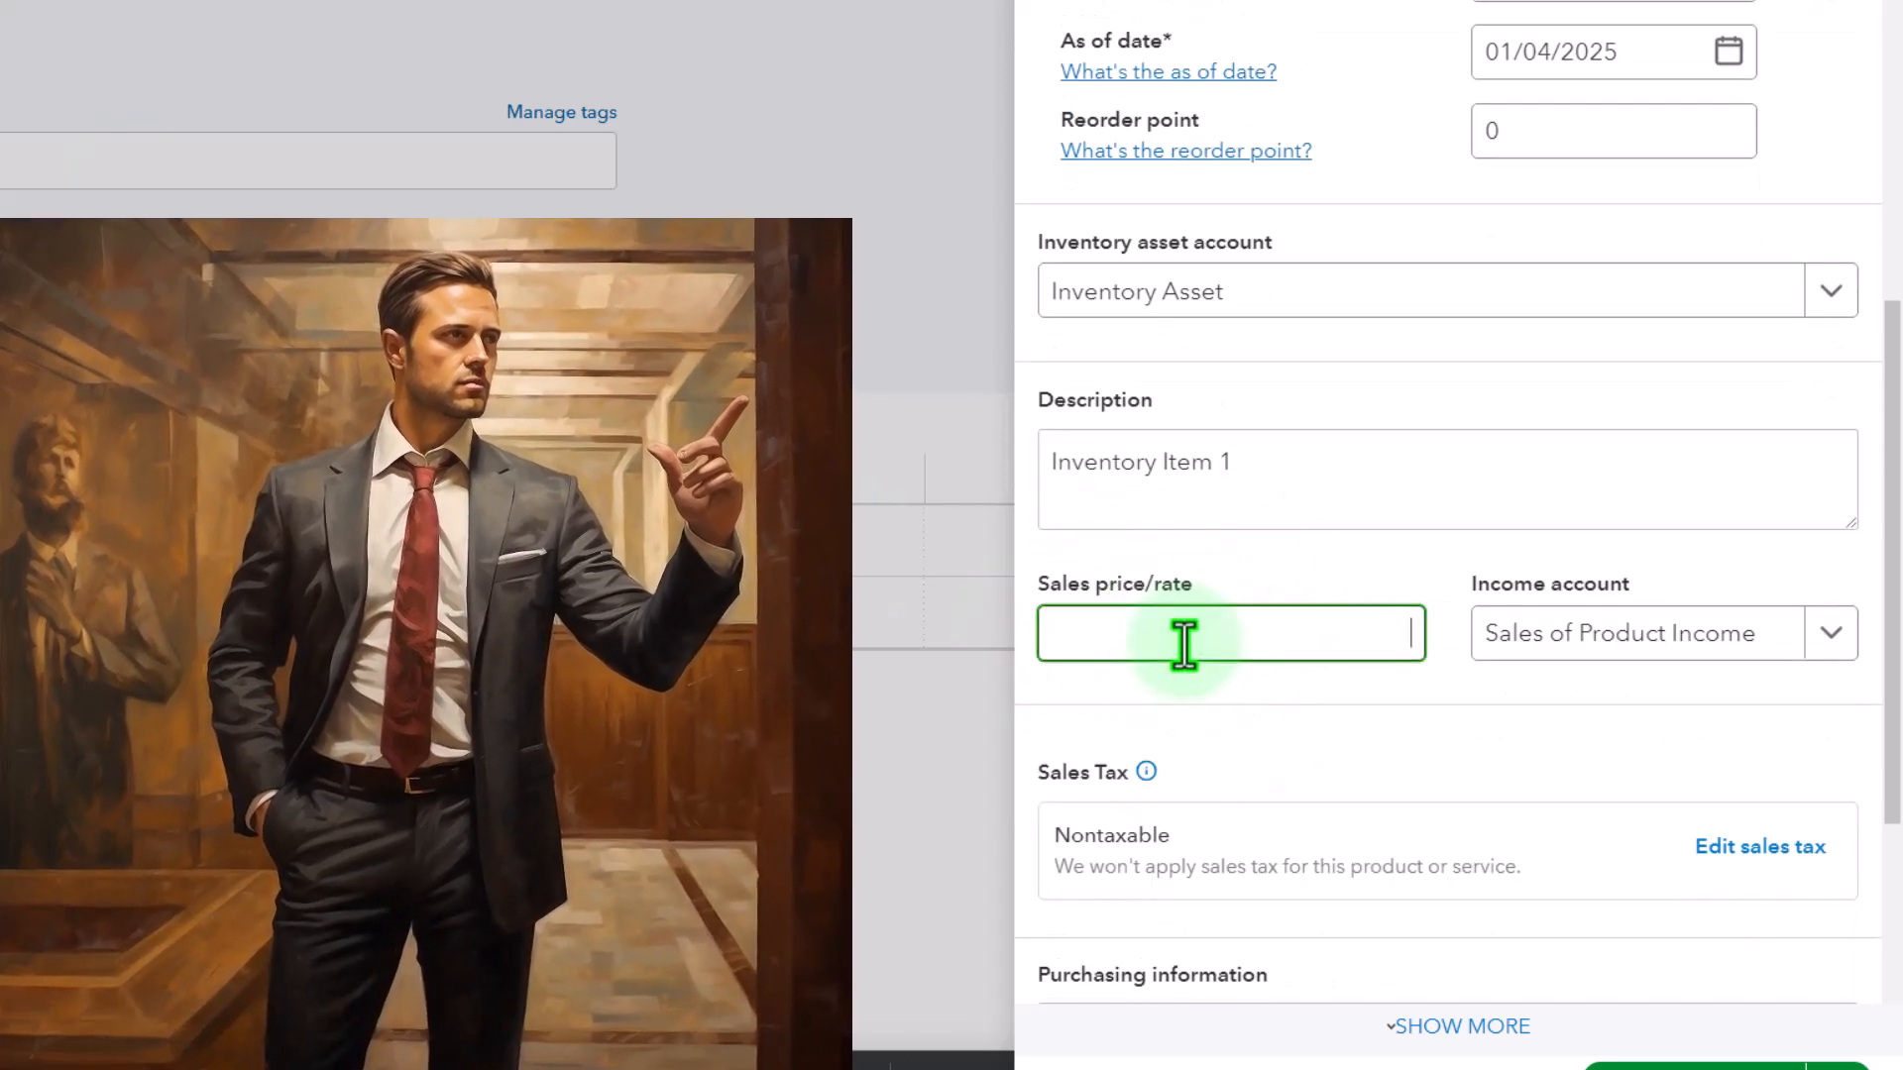
type("2")
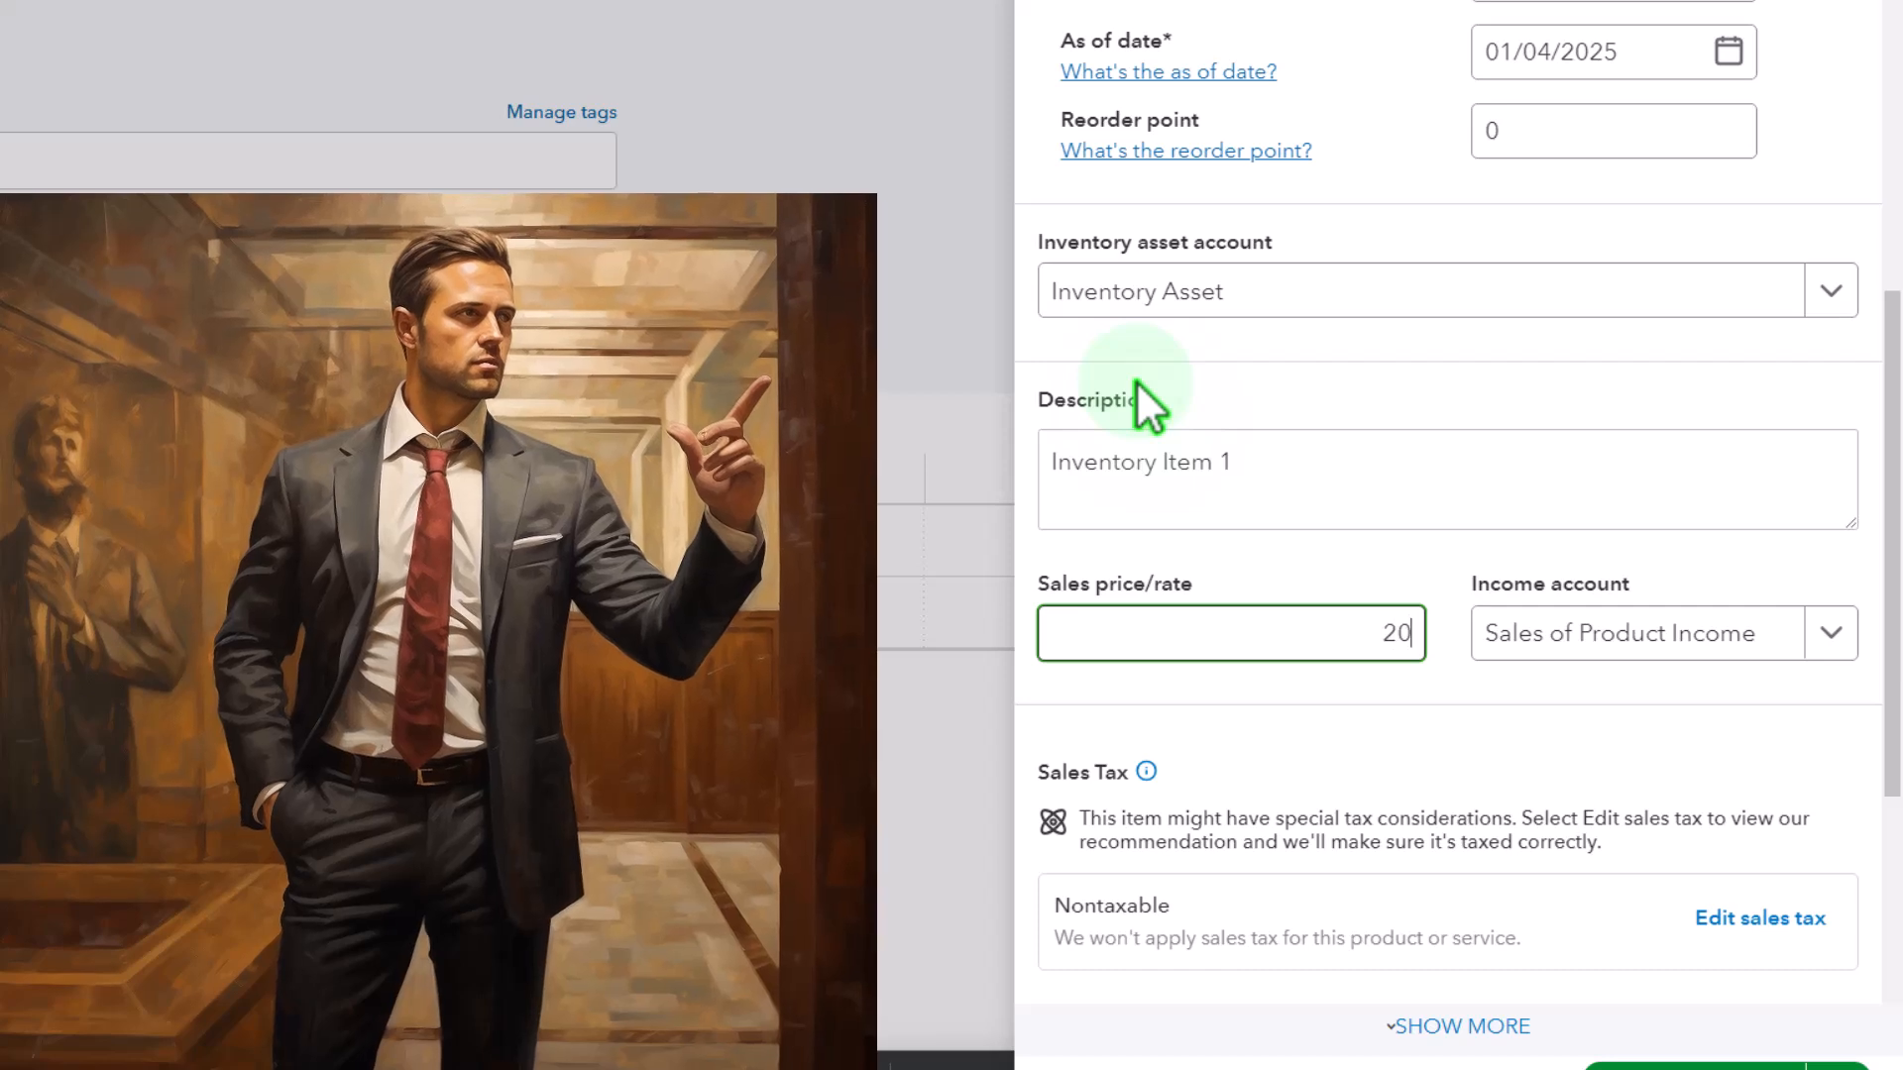
type("0")
key("Tab")
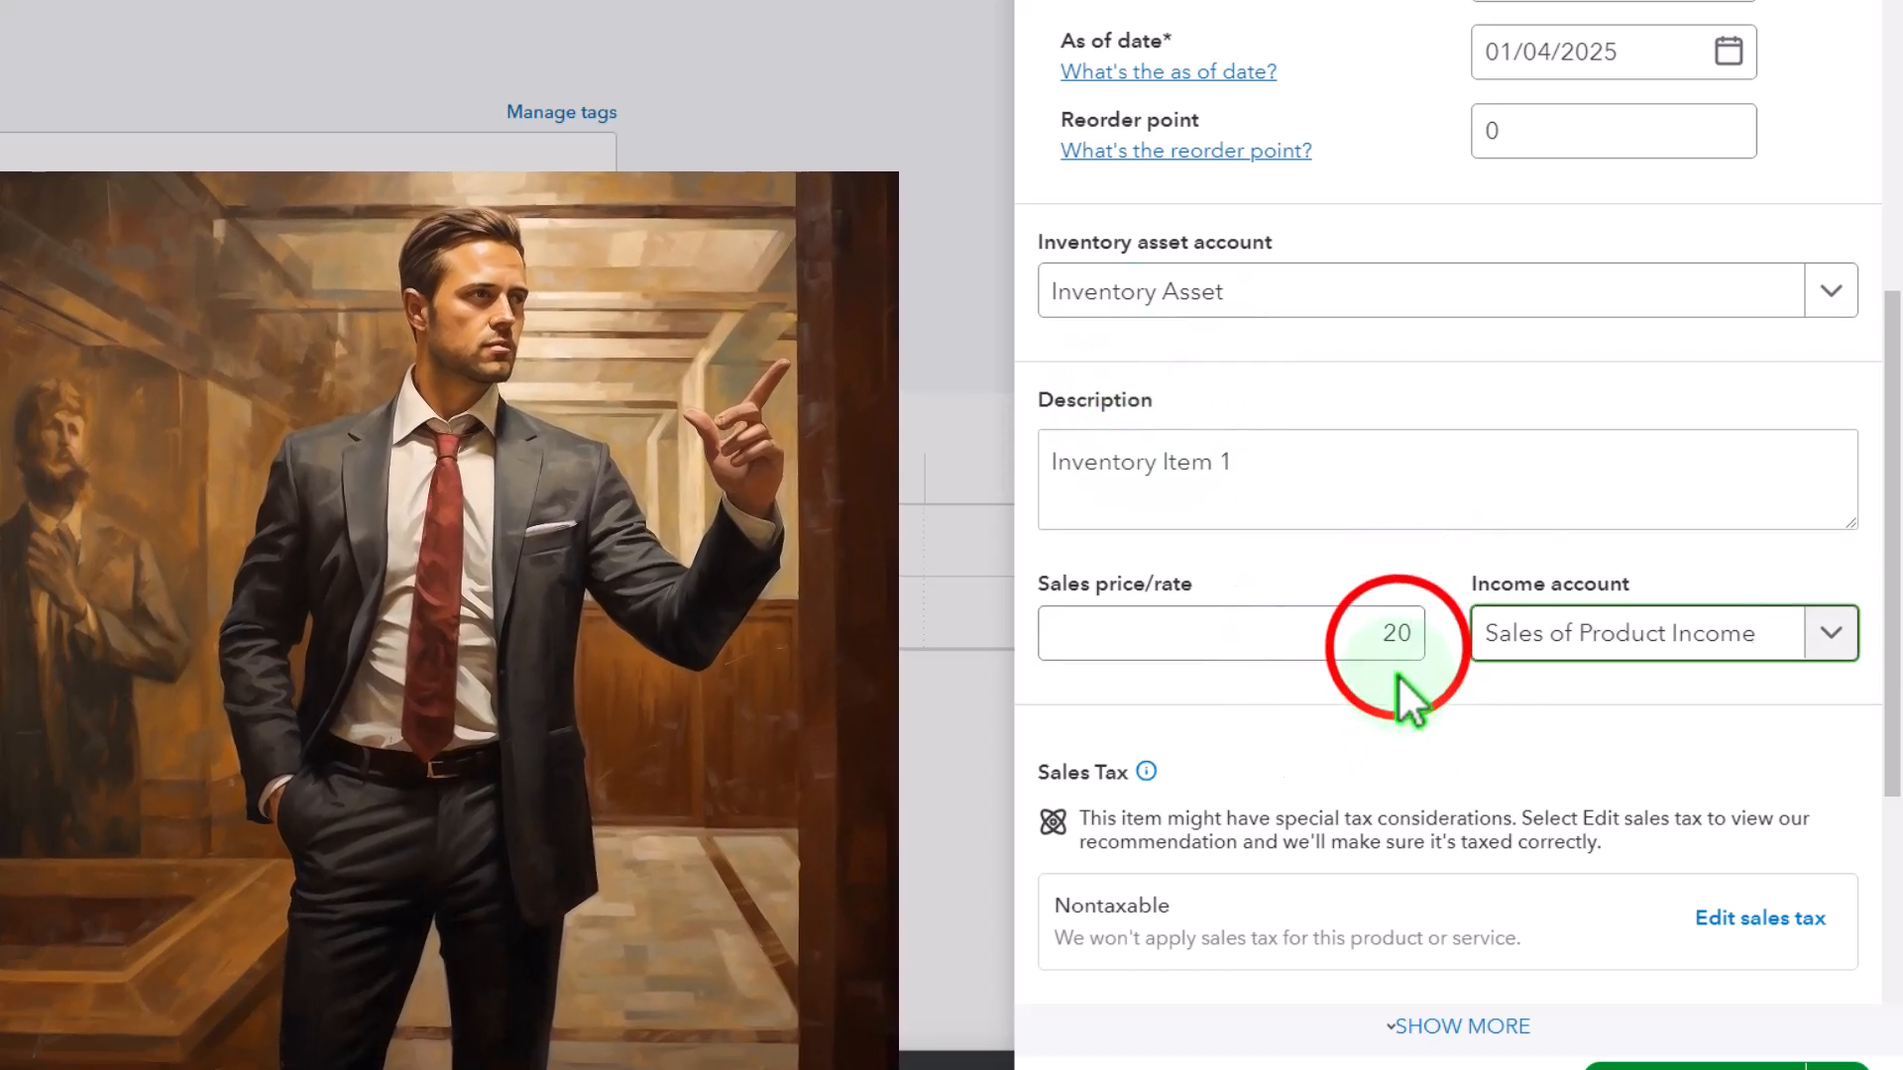
left_click(1391, 642)
type("0")
key("Tab")
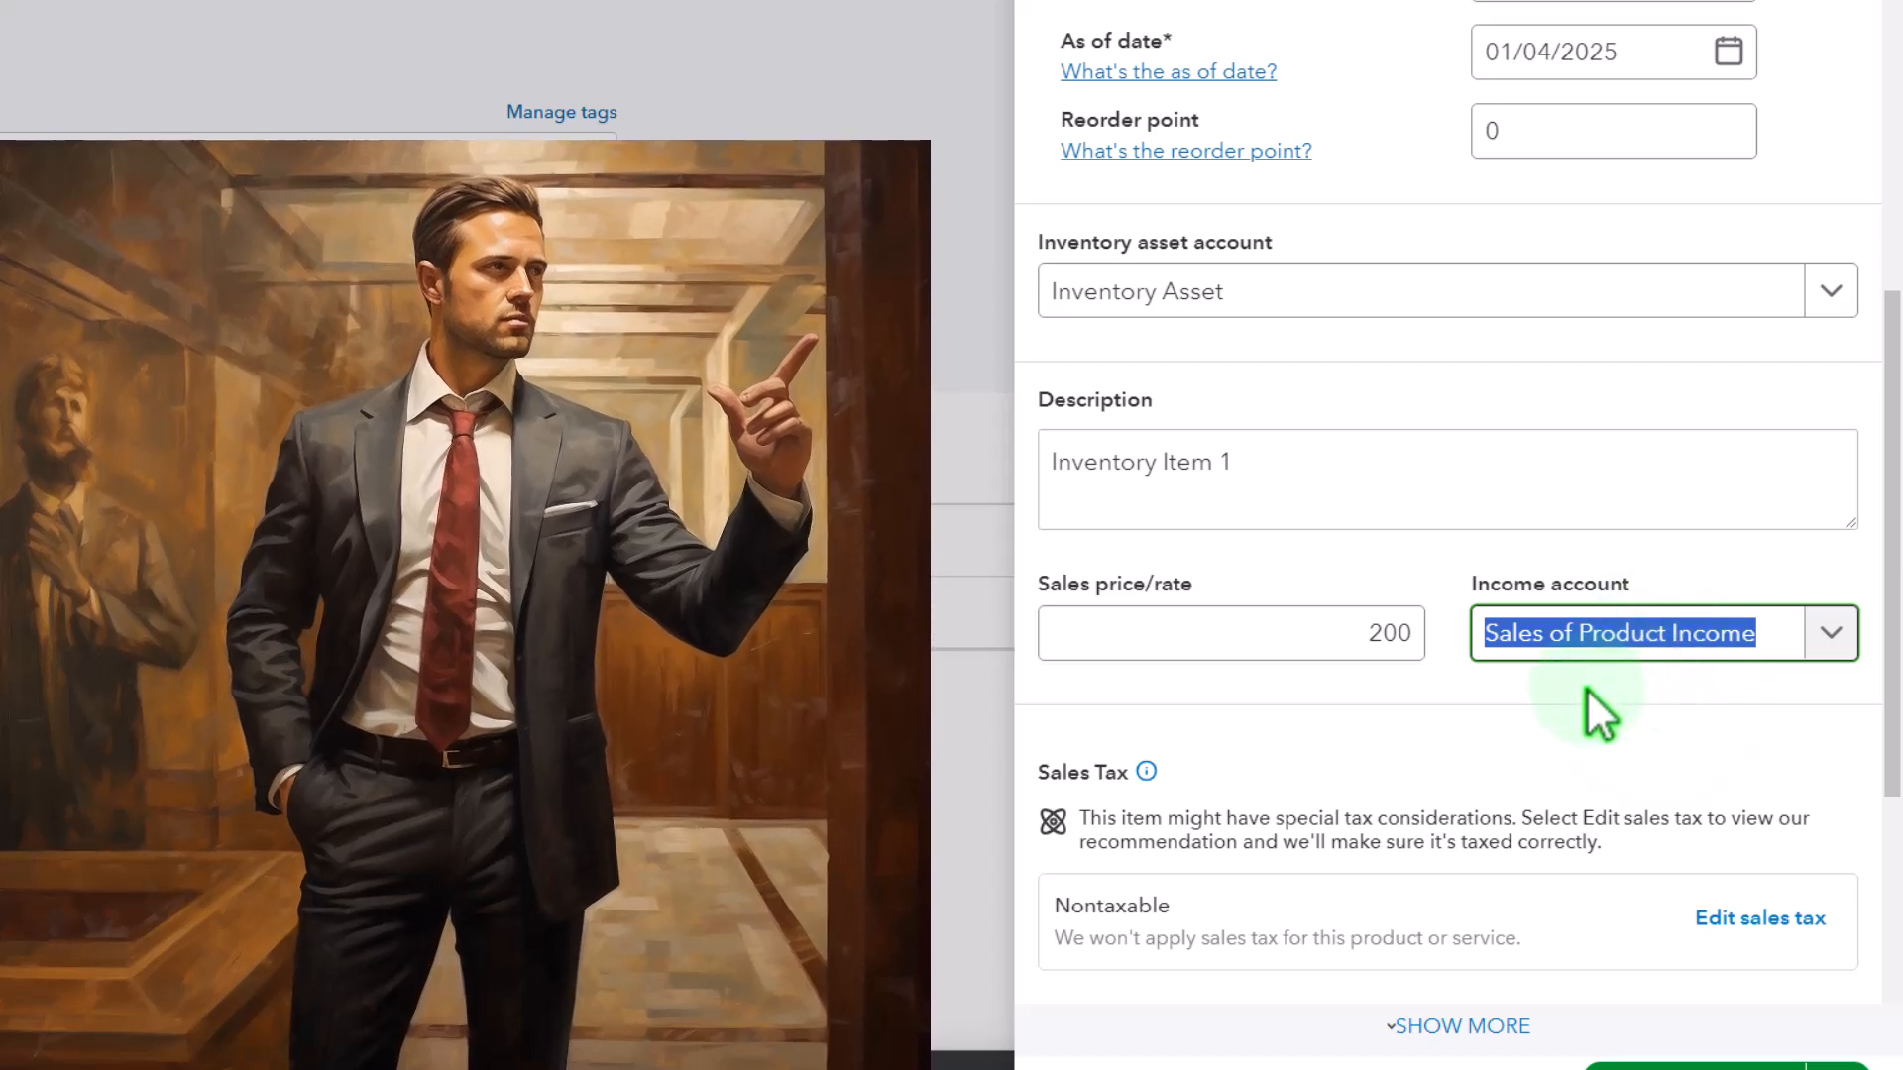
- Change the item's sales tax setting to Taxable—based on location only
scroll(1585, 686, "down", 4)
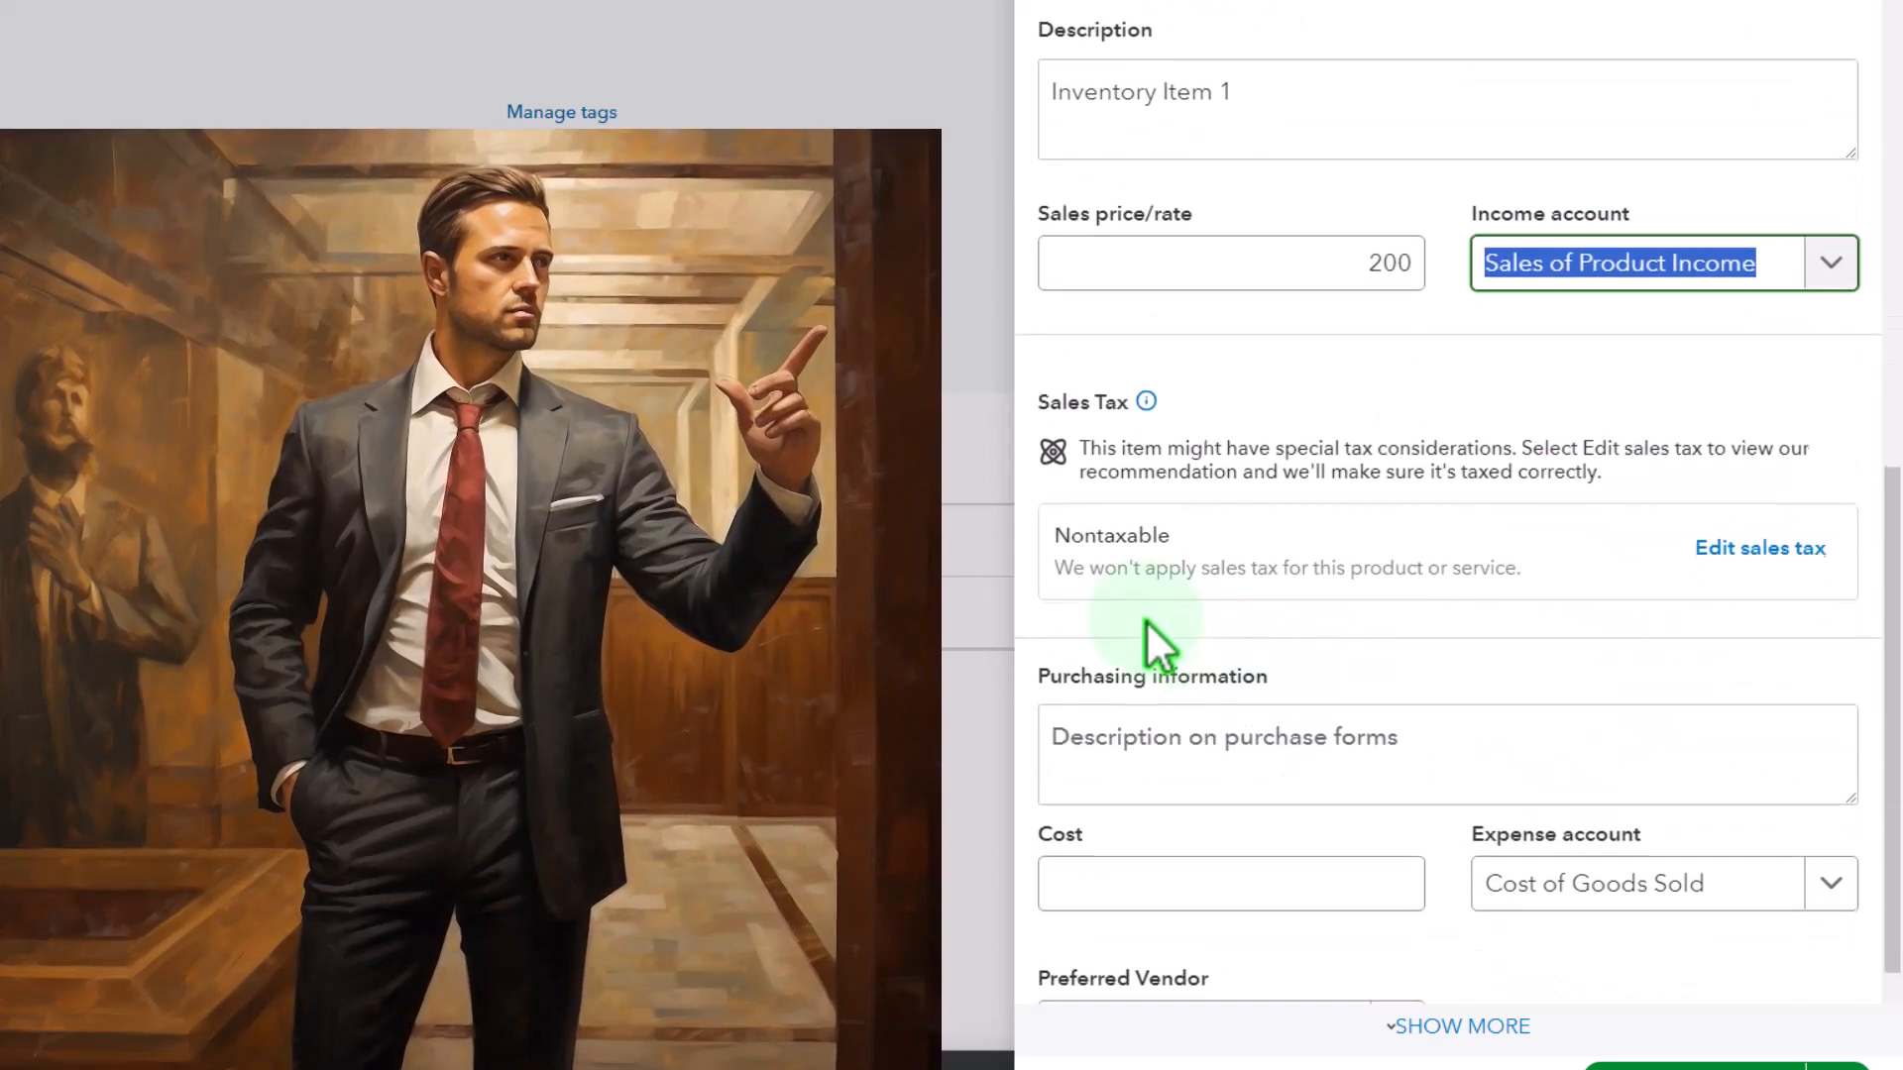
left_click(1741, 545)
scroll(1586, 575, "down", 5)
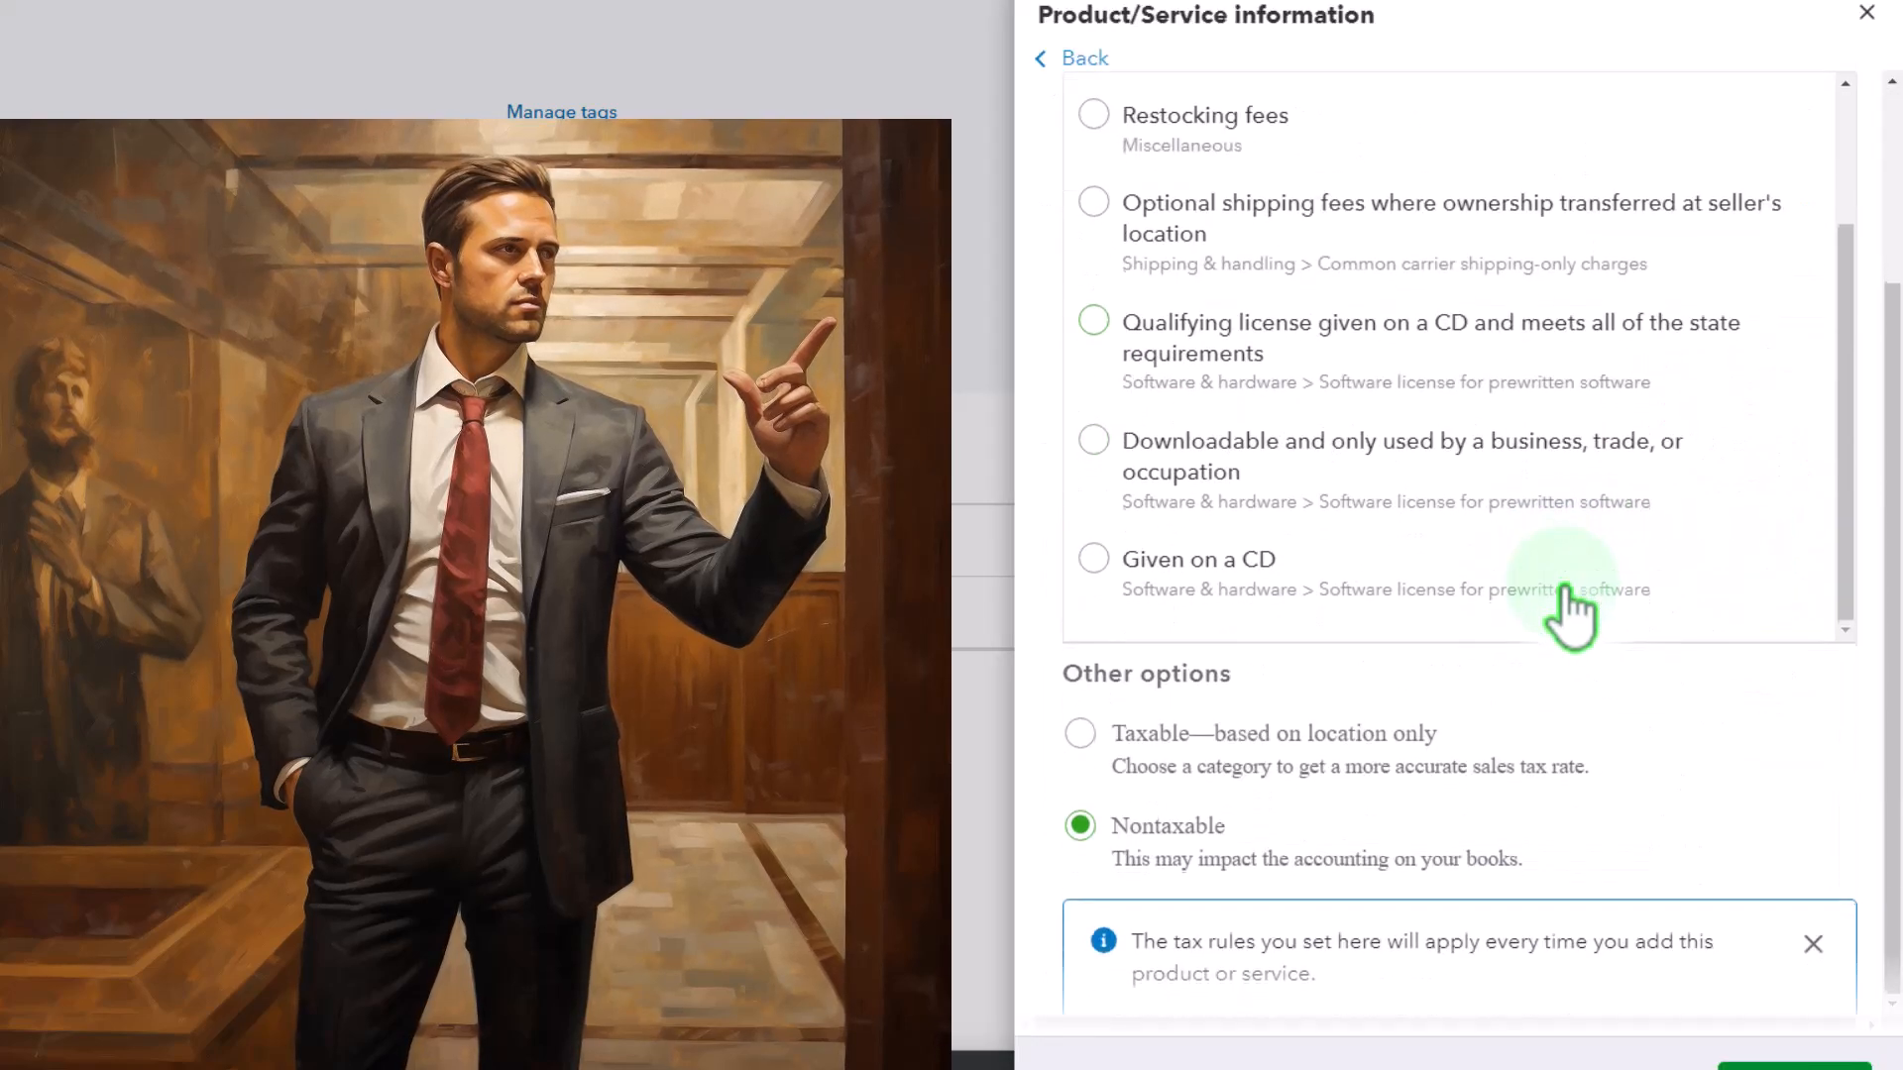
left_click(1099, 751)
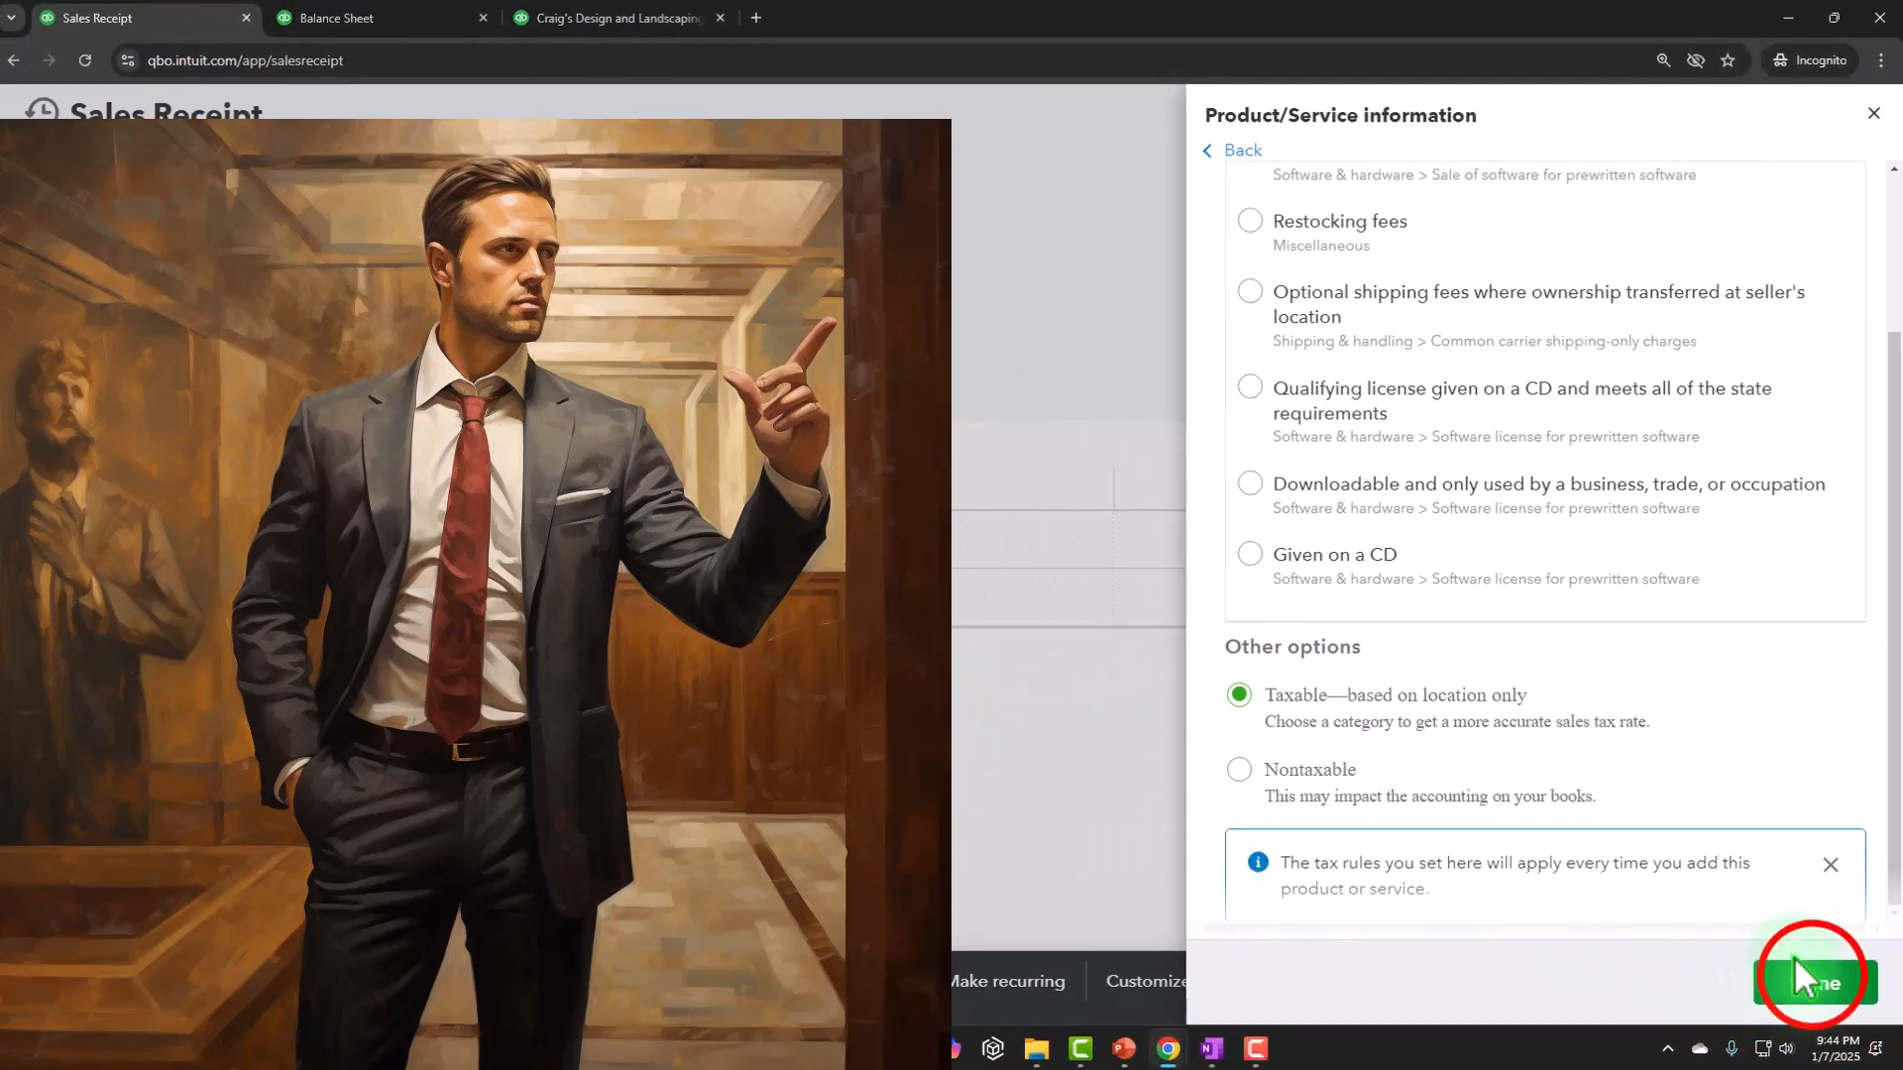
left_click(1802, 979)
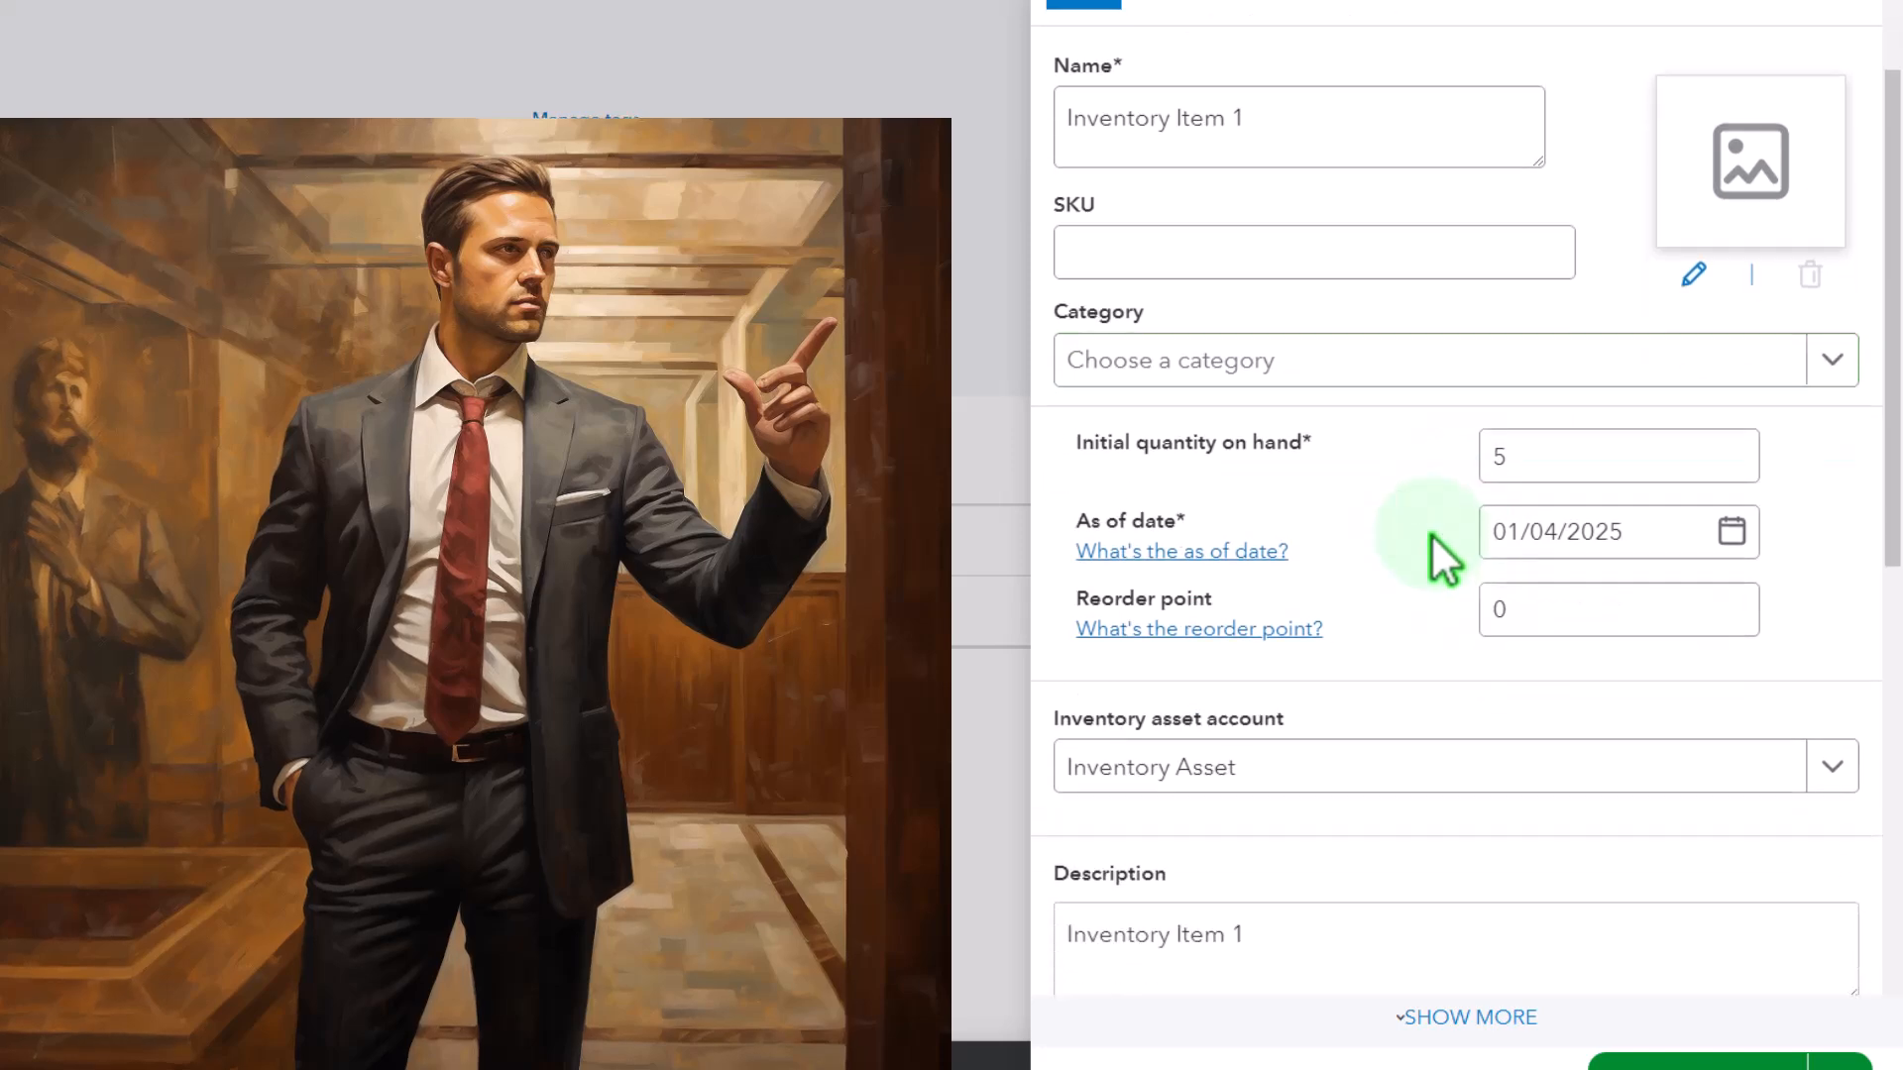
- Set the item's cost to 150 with Cost of Goods Sold as expense account, and save the new item
scroll(1428, 545, "down", 9)
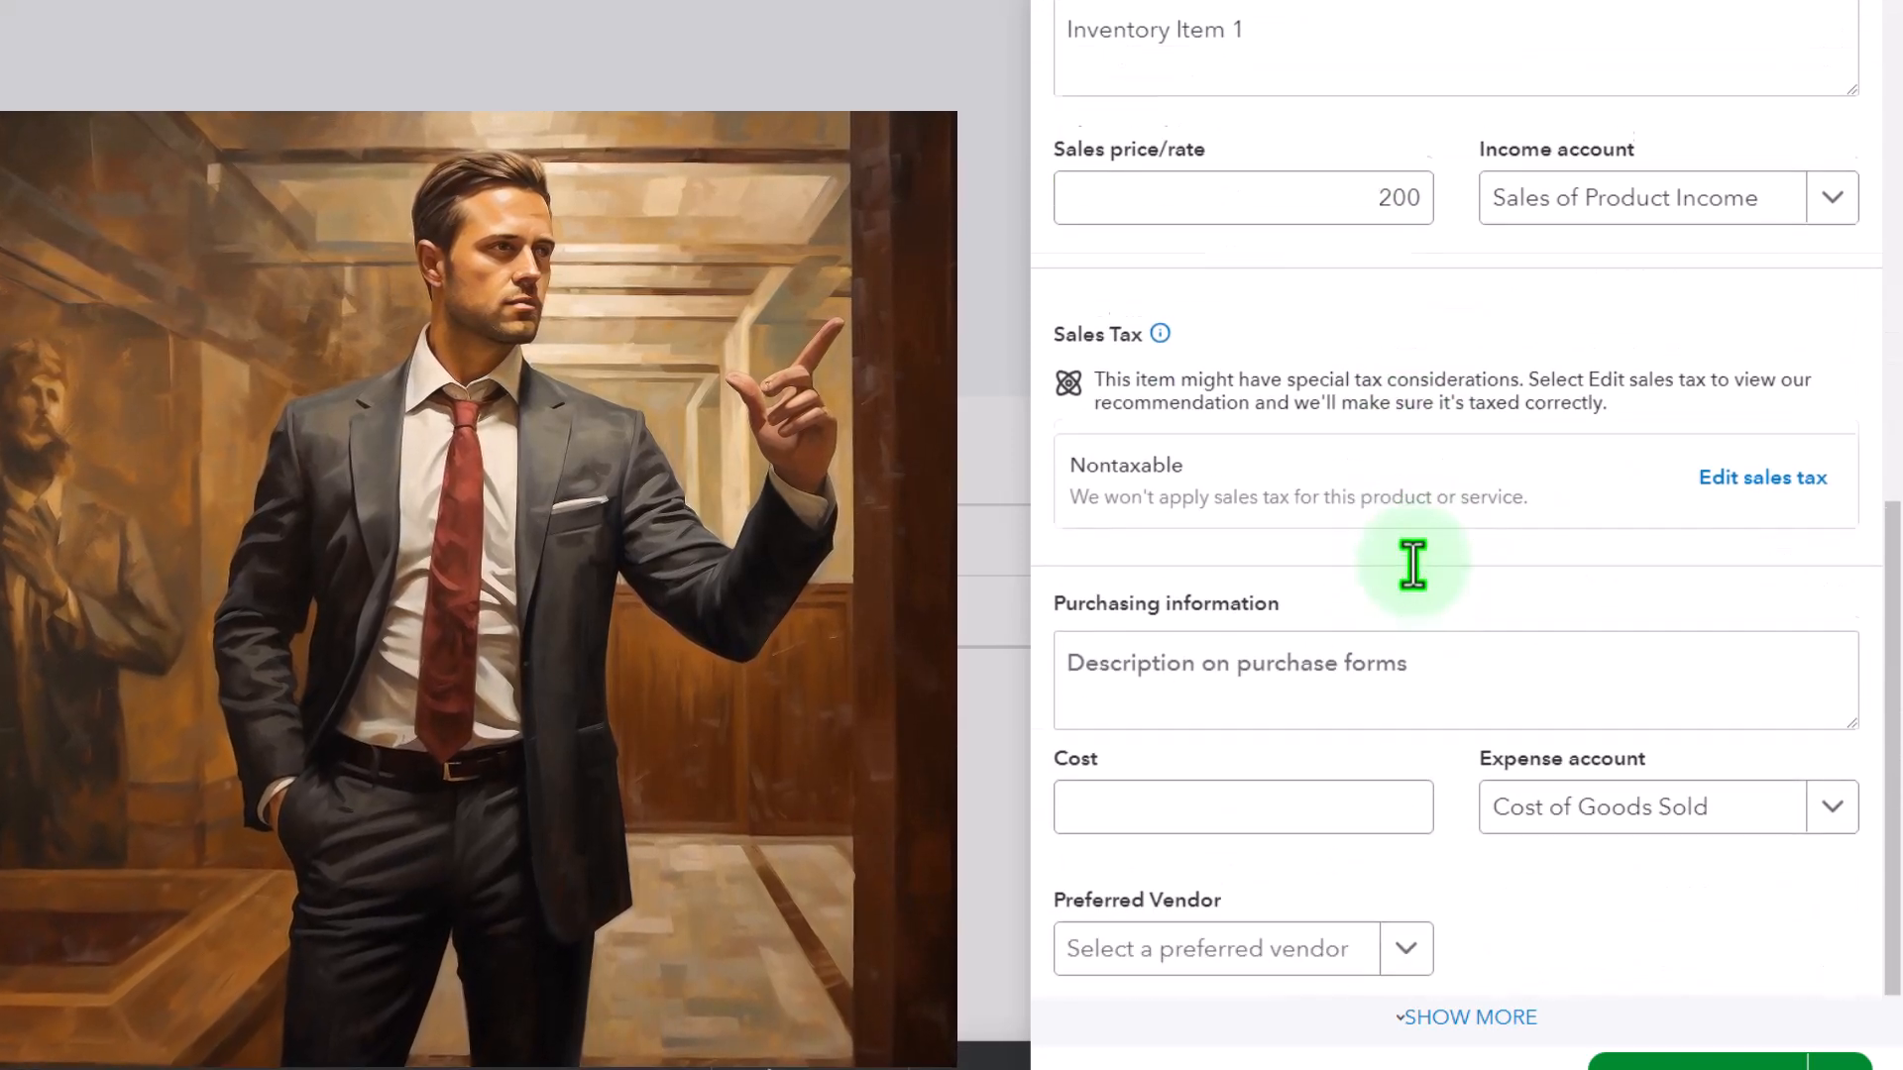
scroll(1413, 565, "up", 5)
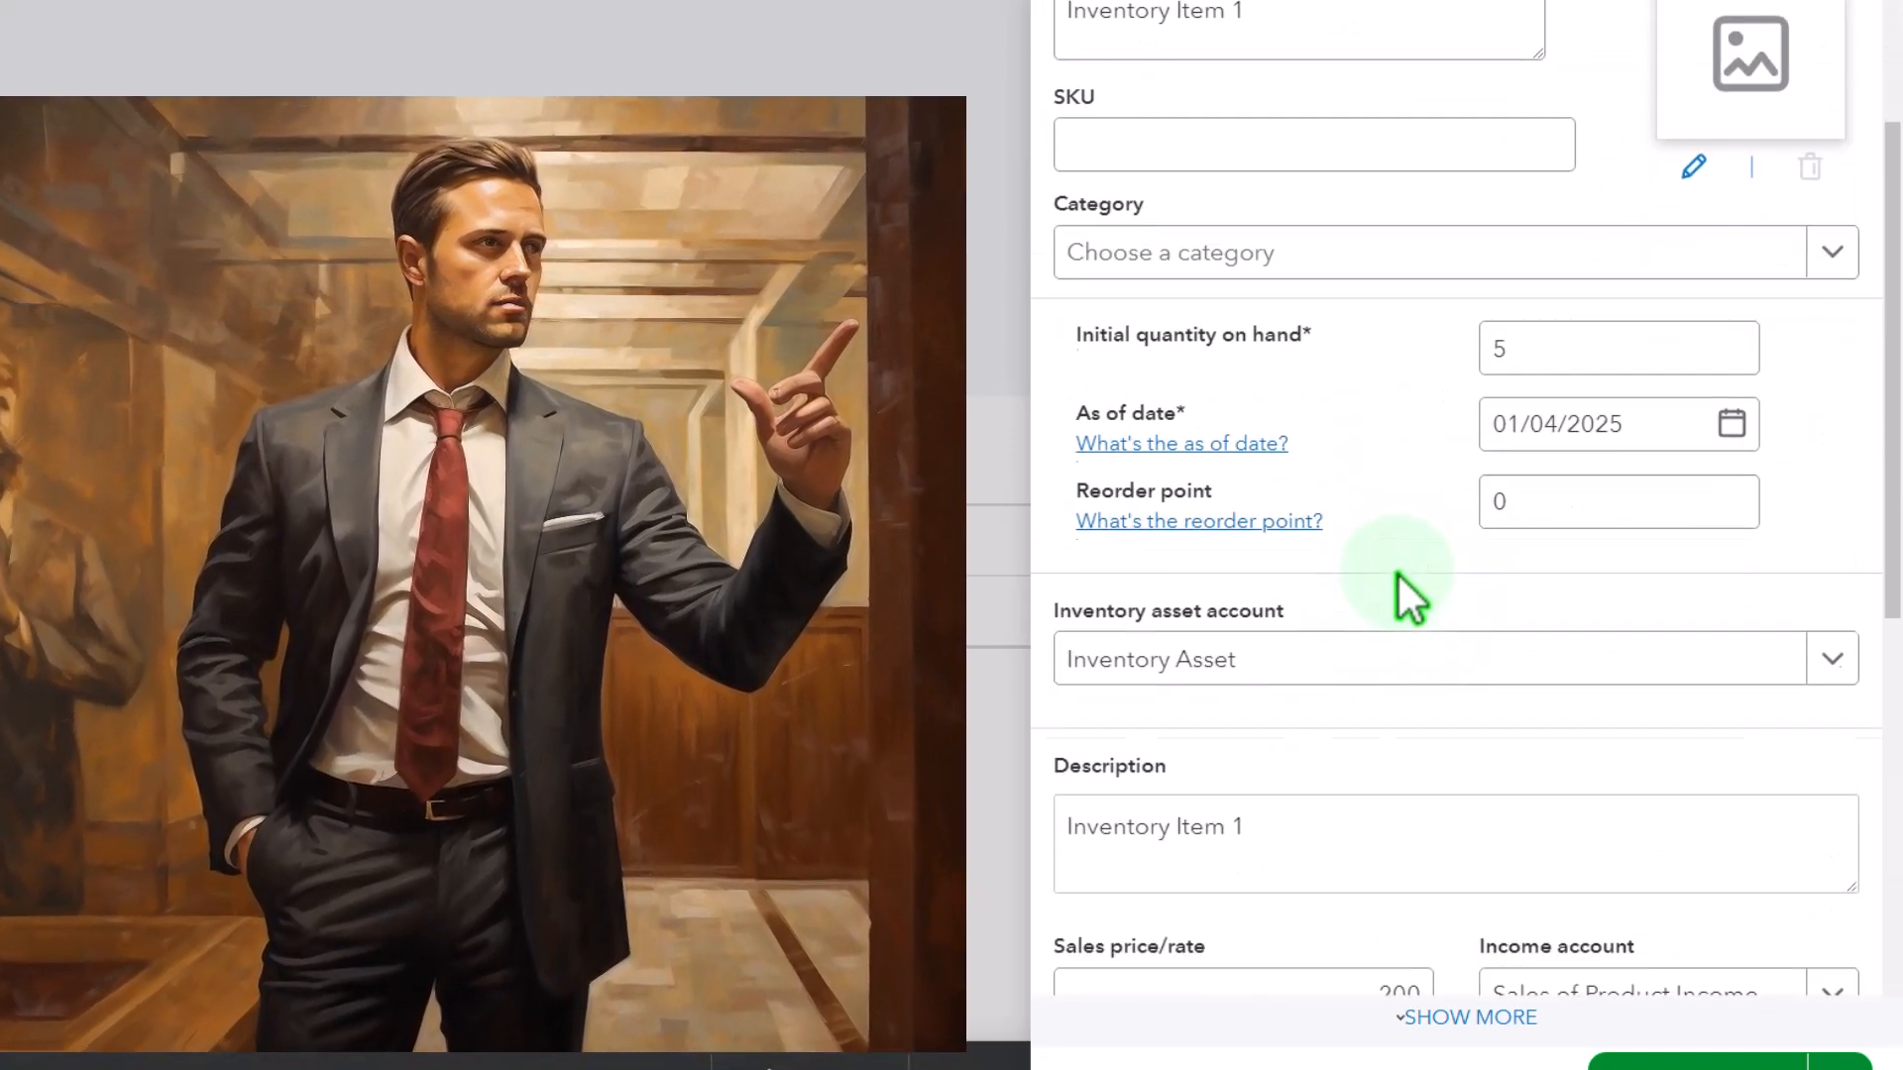
scroll(1398, 573, "down", 7)
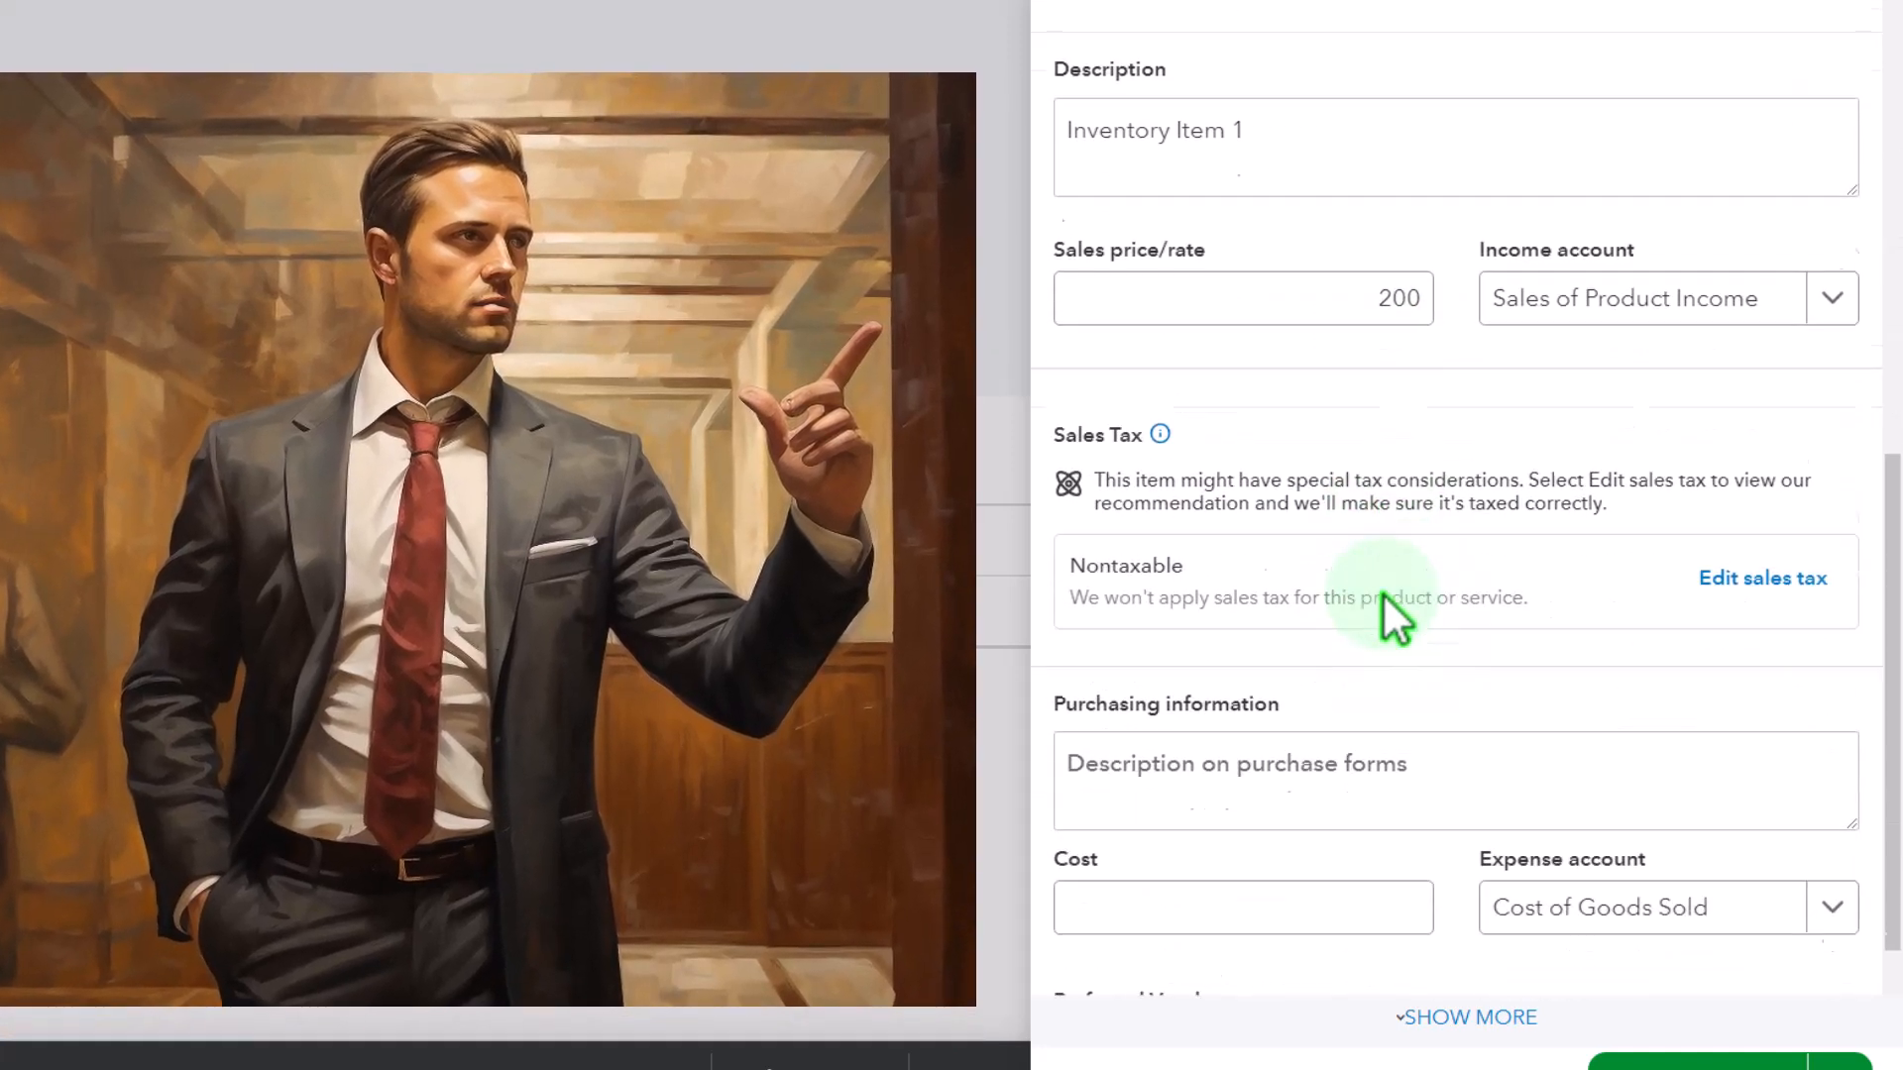
scroll(1382, 609, "down", 2)
left_click(1352, 778)
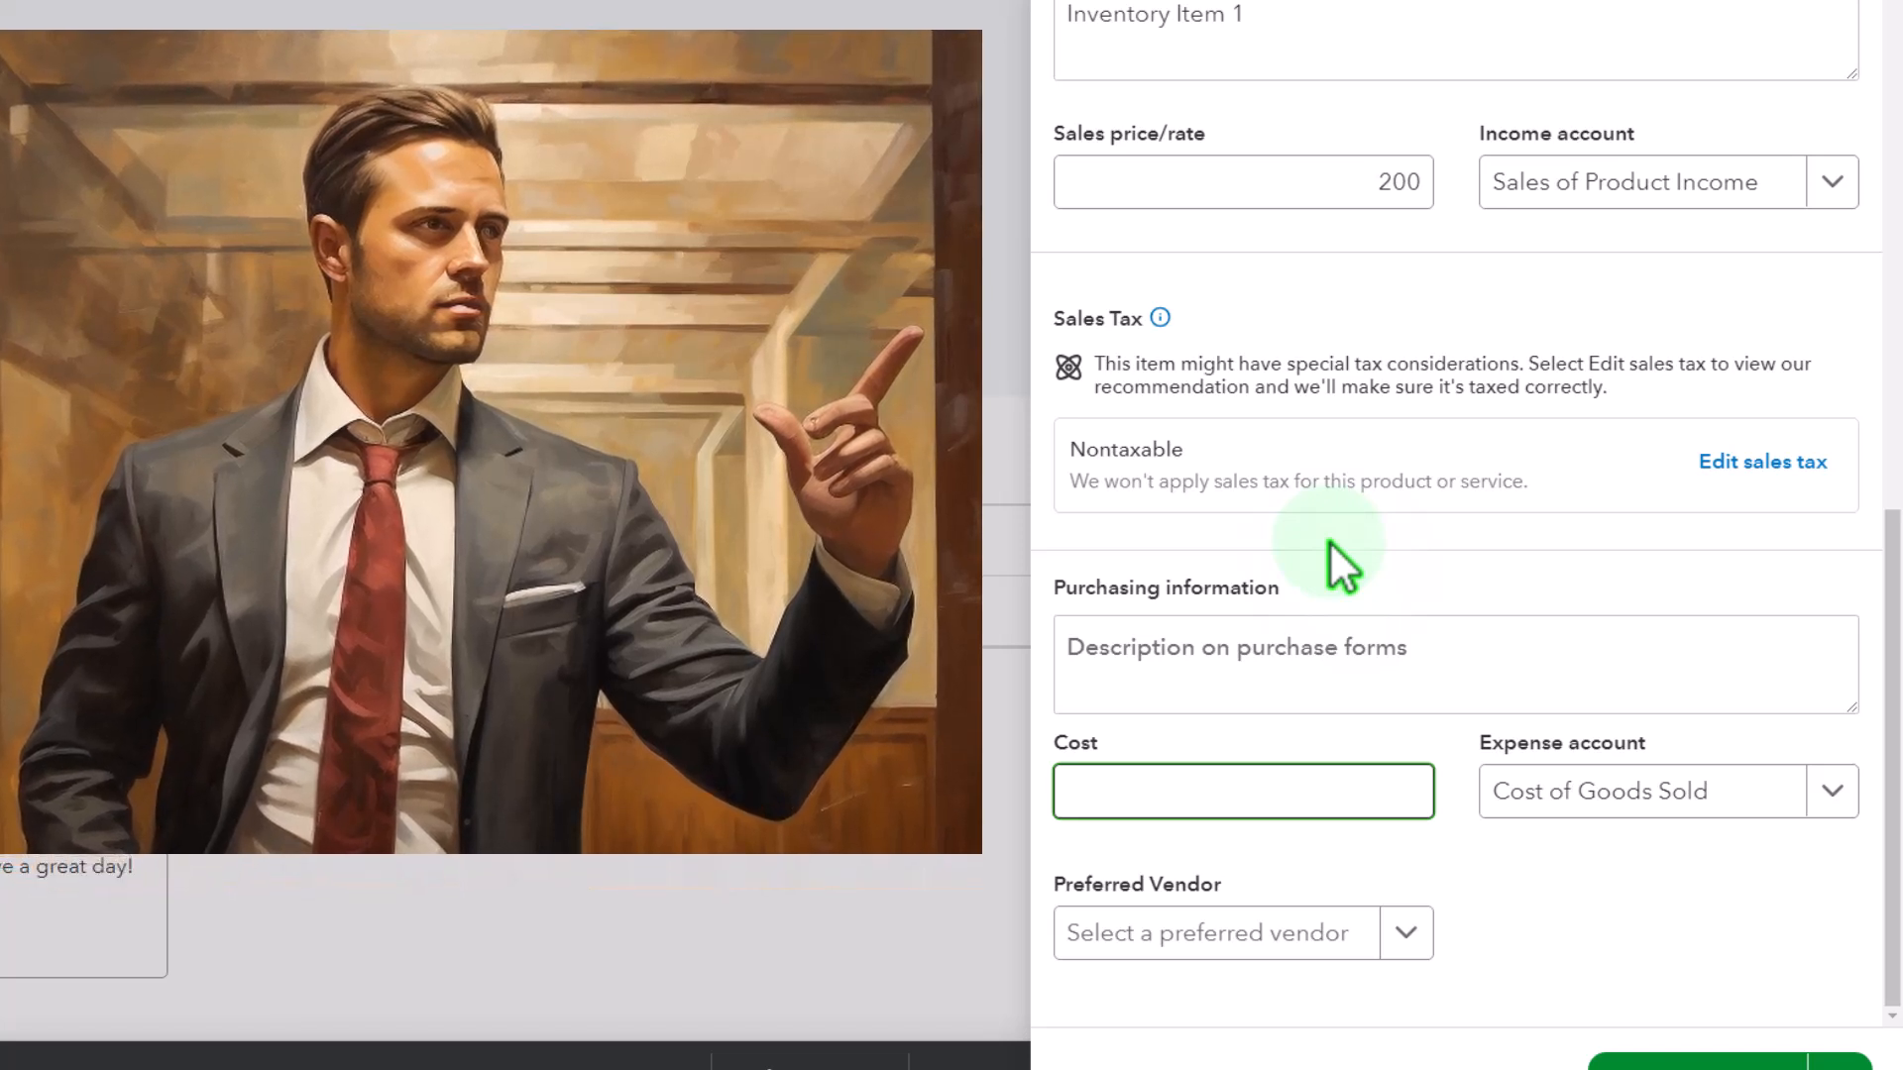
type("150")
key("Tab")
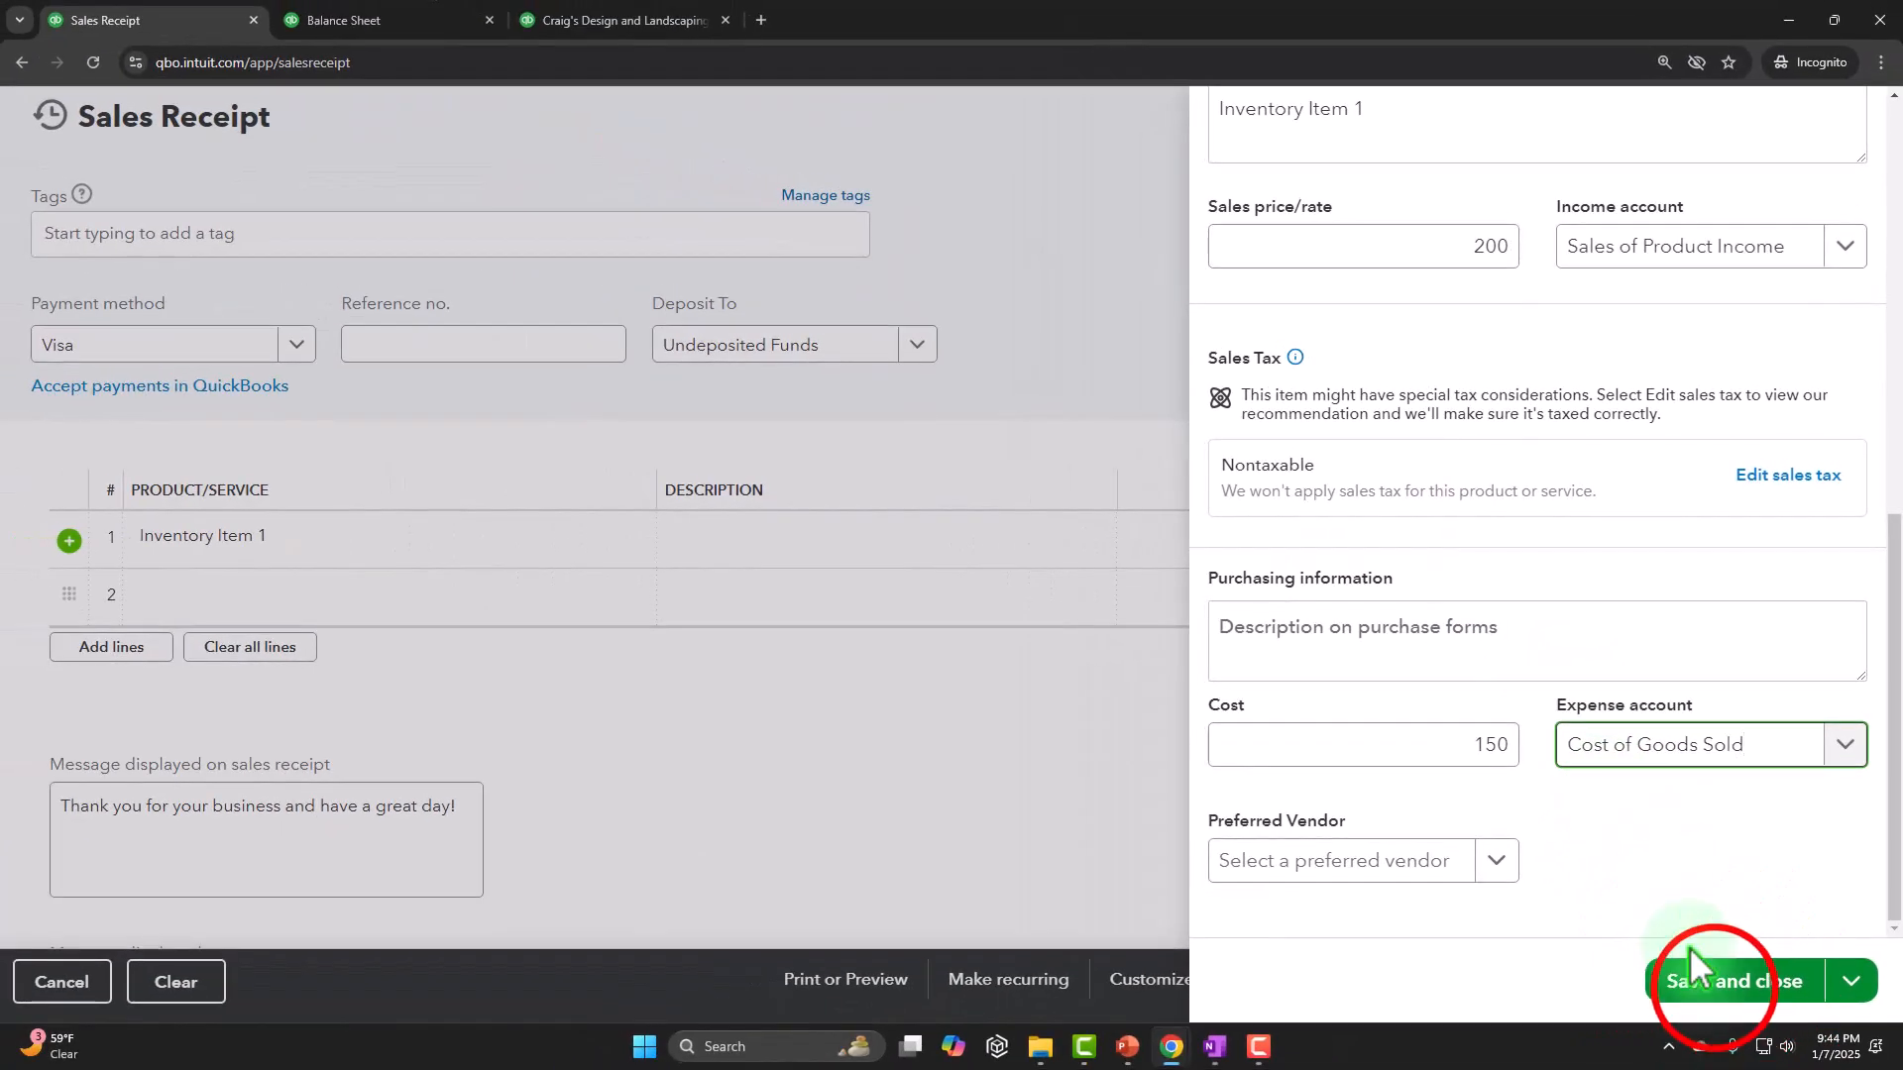
left_click(1697, 971)
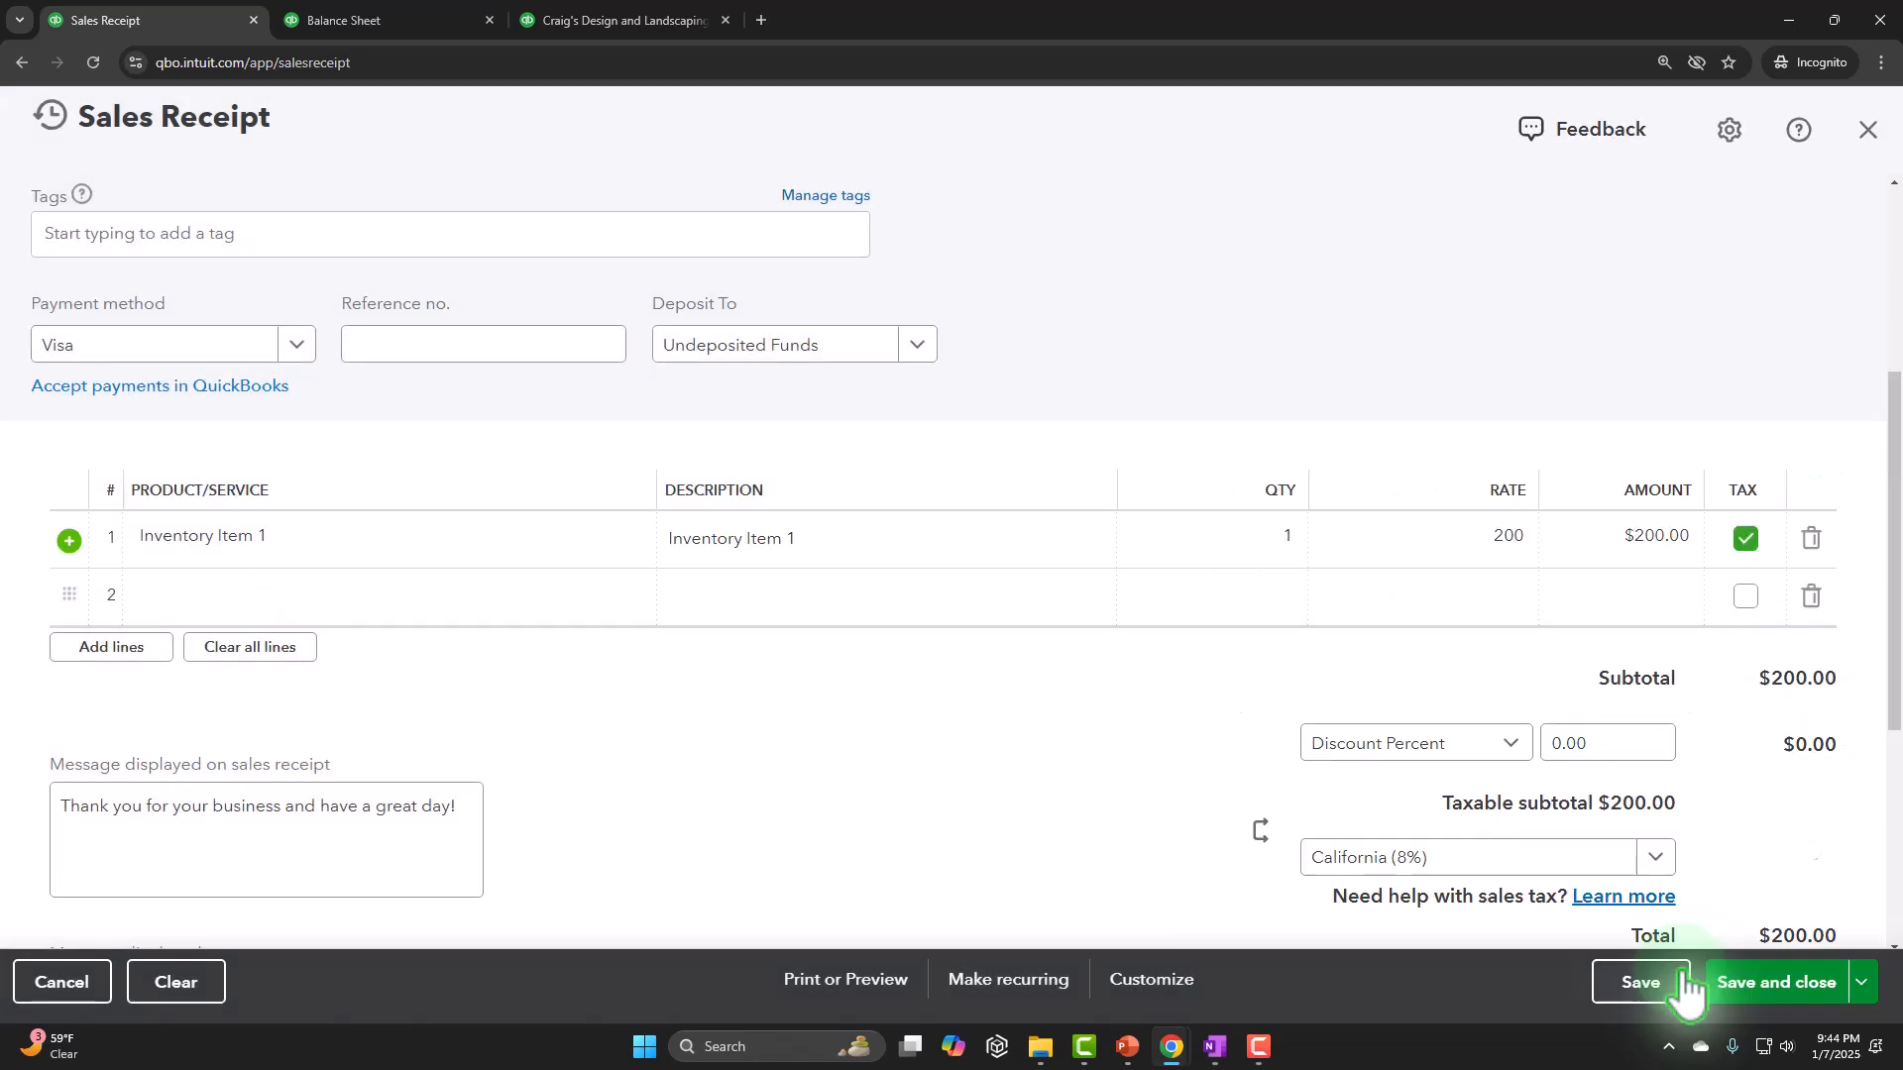
- Review the receipt line's quantity on hand, rate and amount, the payment and deposit details, and the sales tax and total
left_click(577, 535)
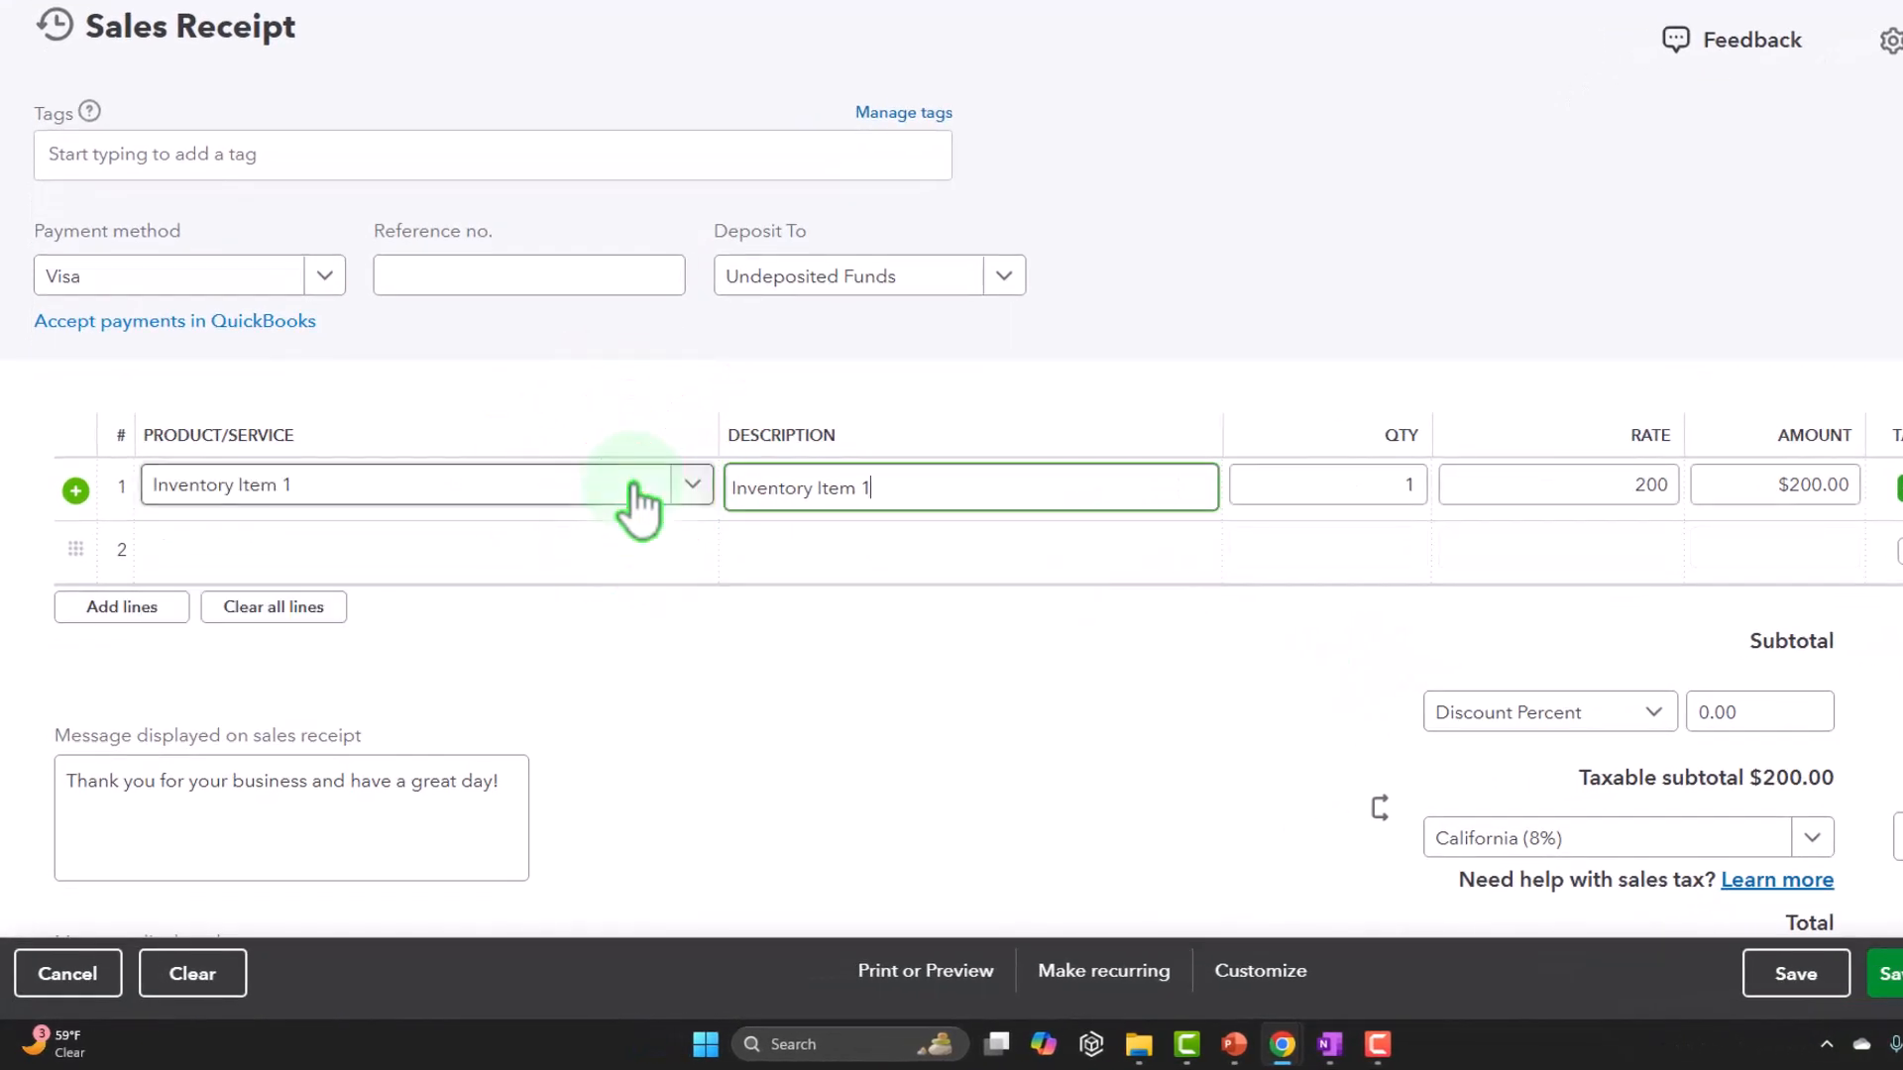
key("Tab")
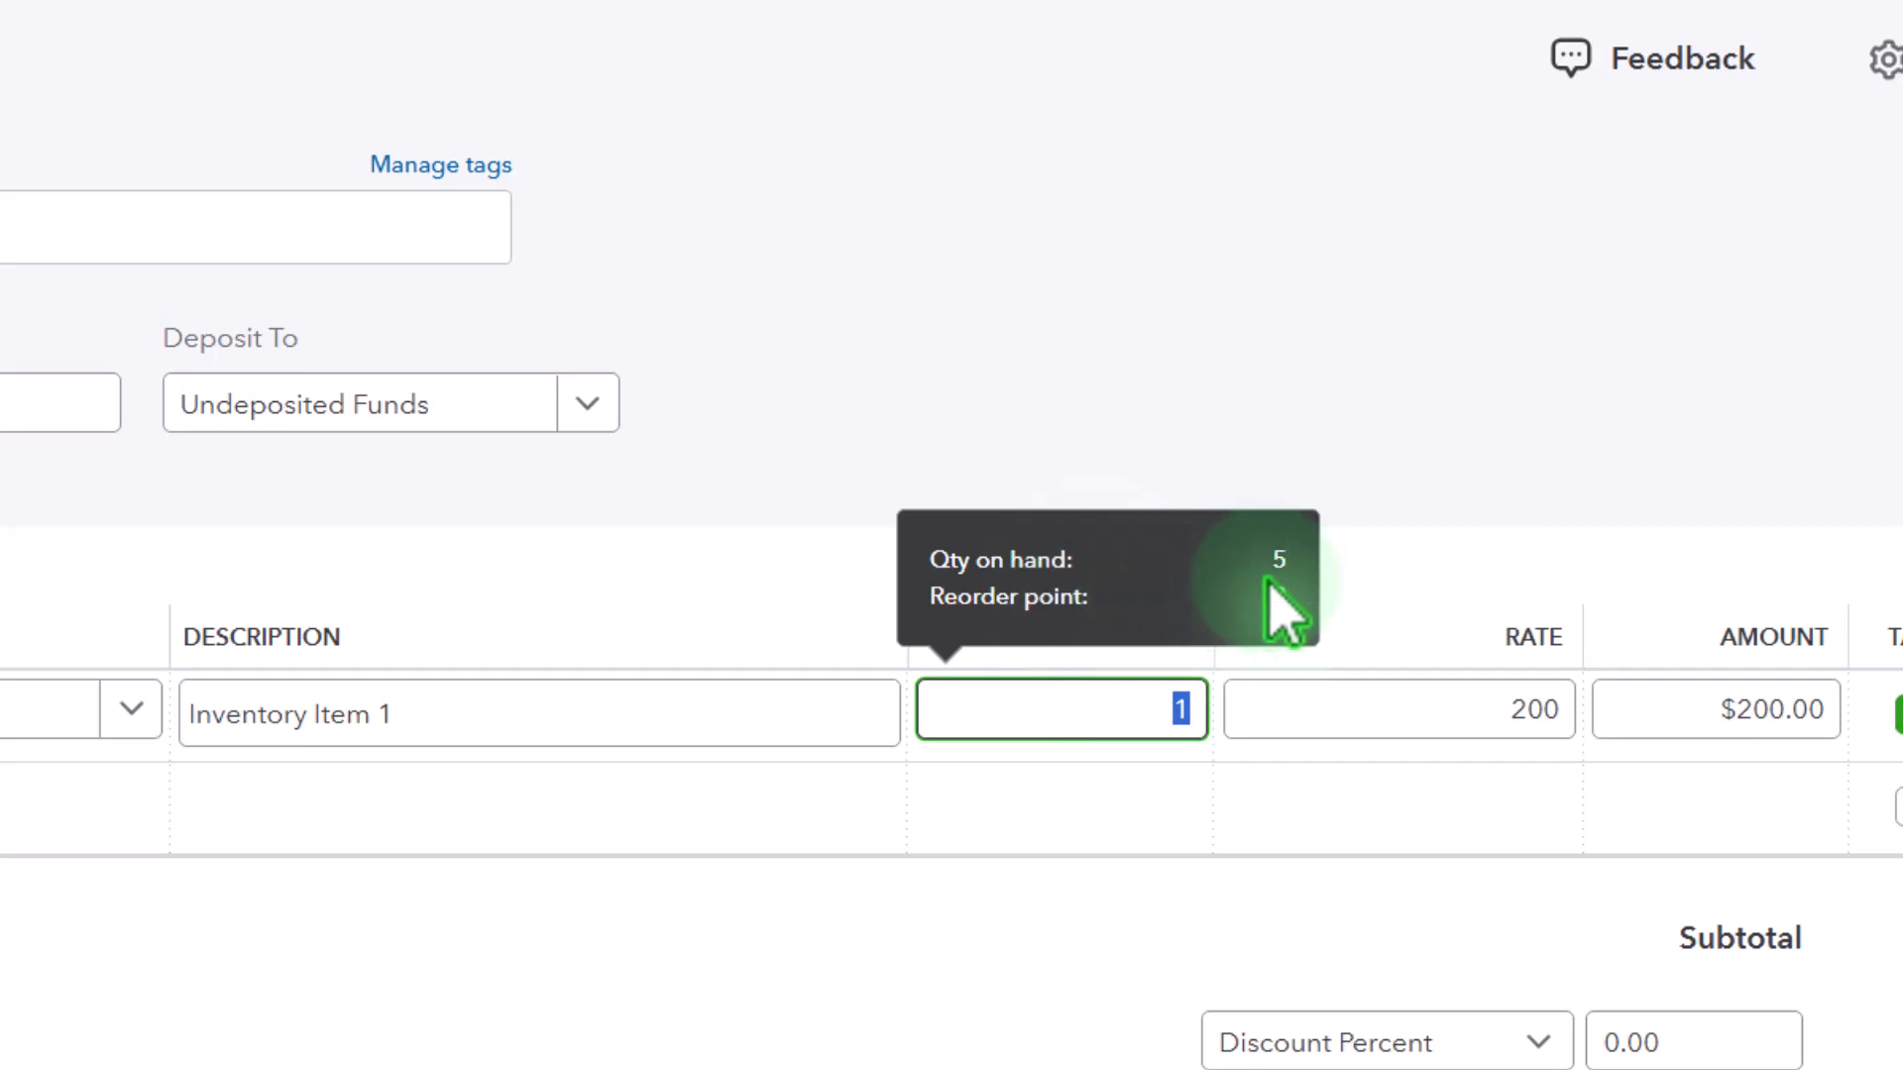
key("Tab")
key("Tab")
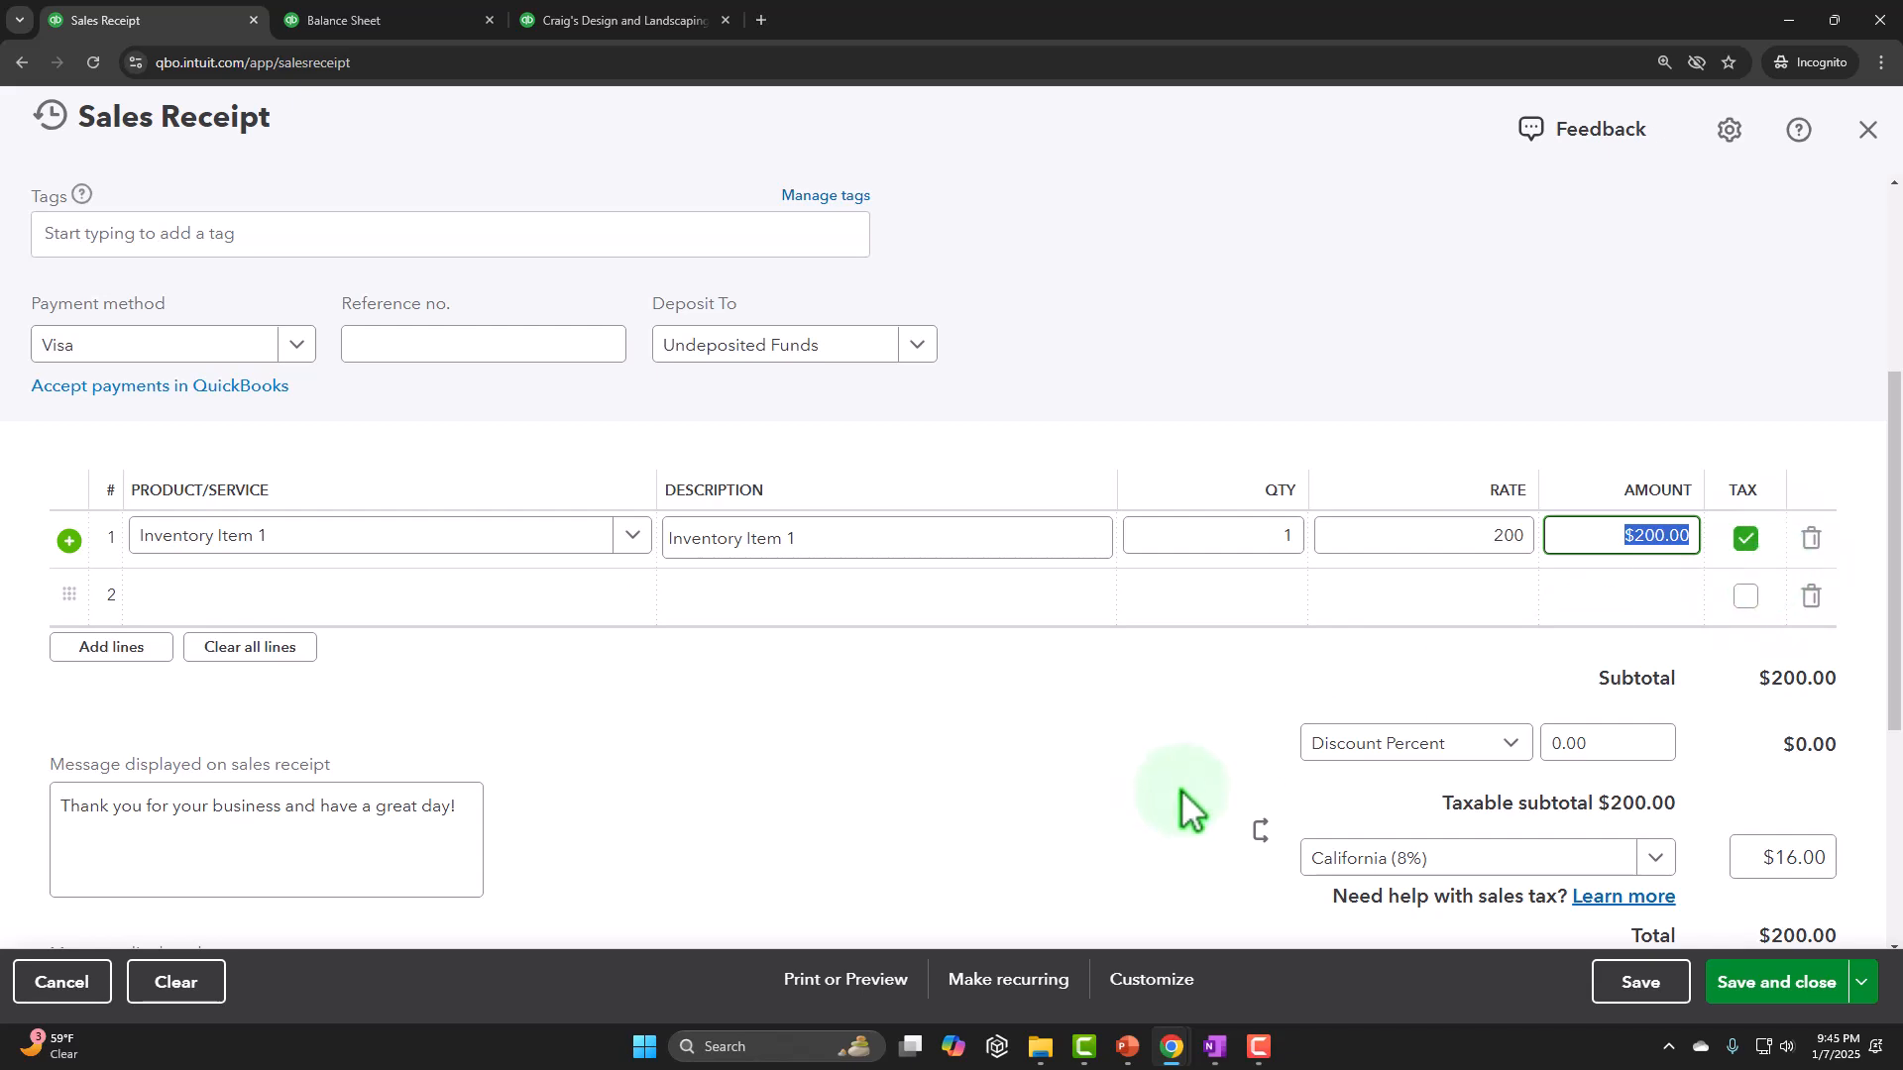
scroll(1114, 791, "down", 1)
left_click(1114, 787)
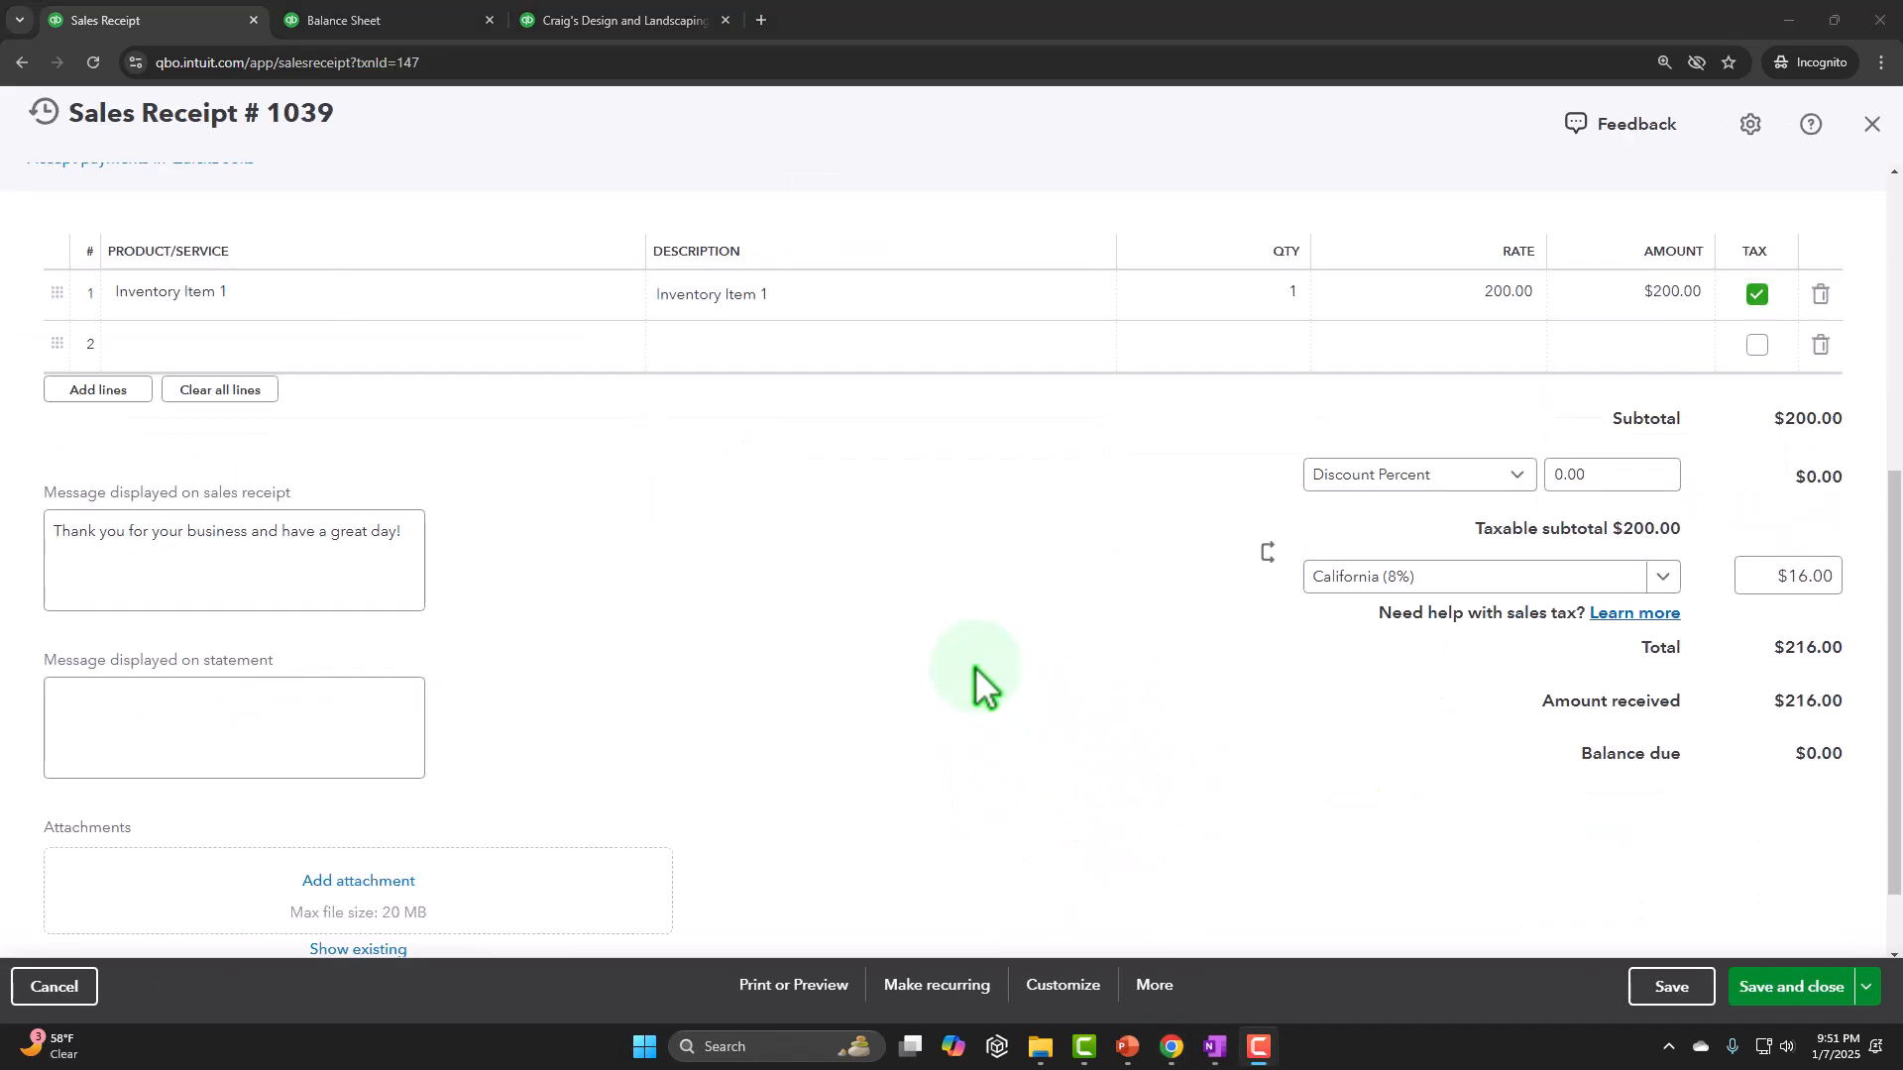
scroll(973, 666, "up", 4)
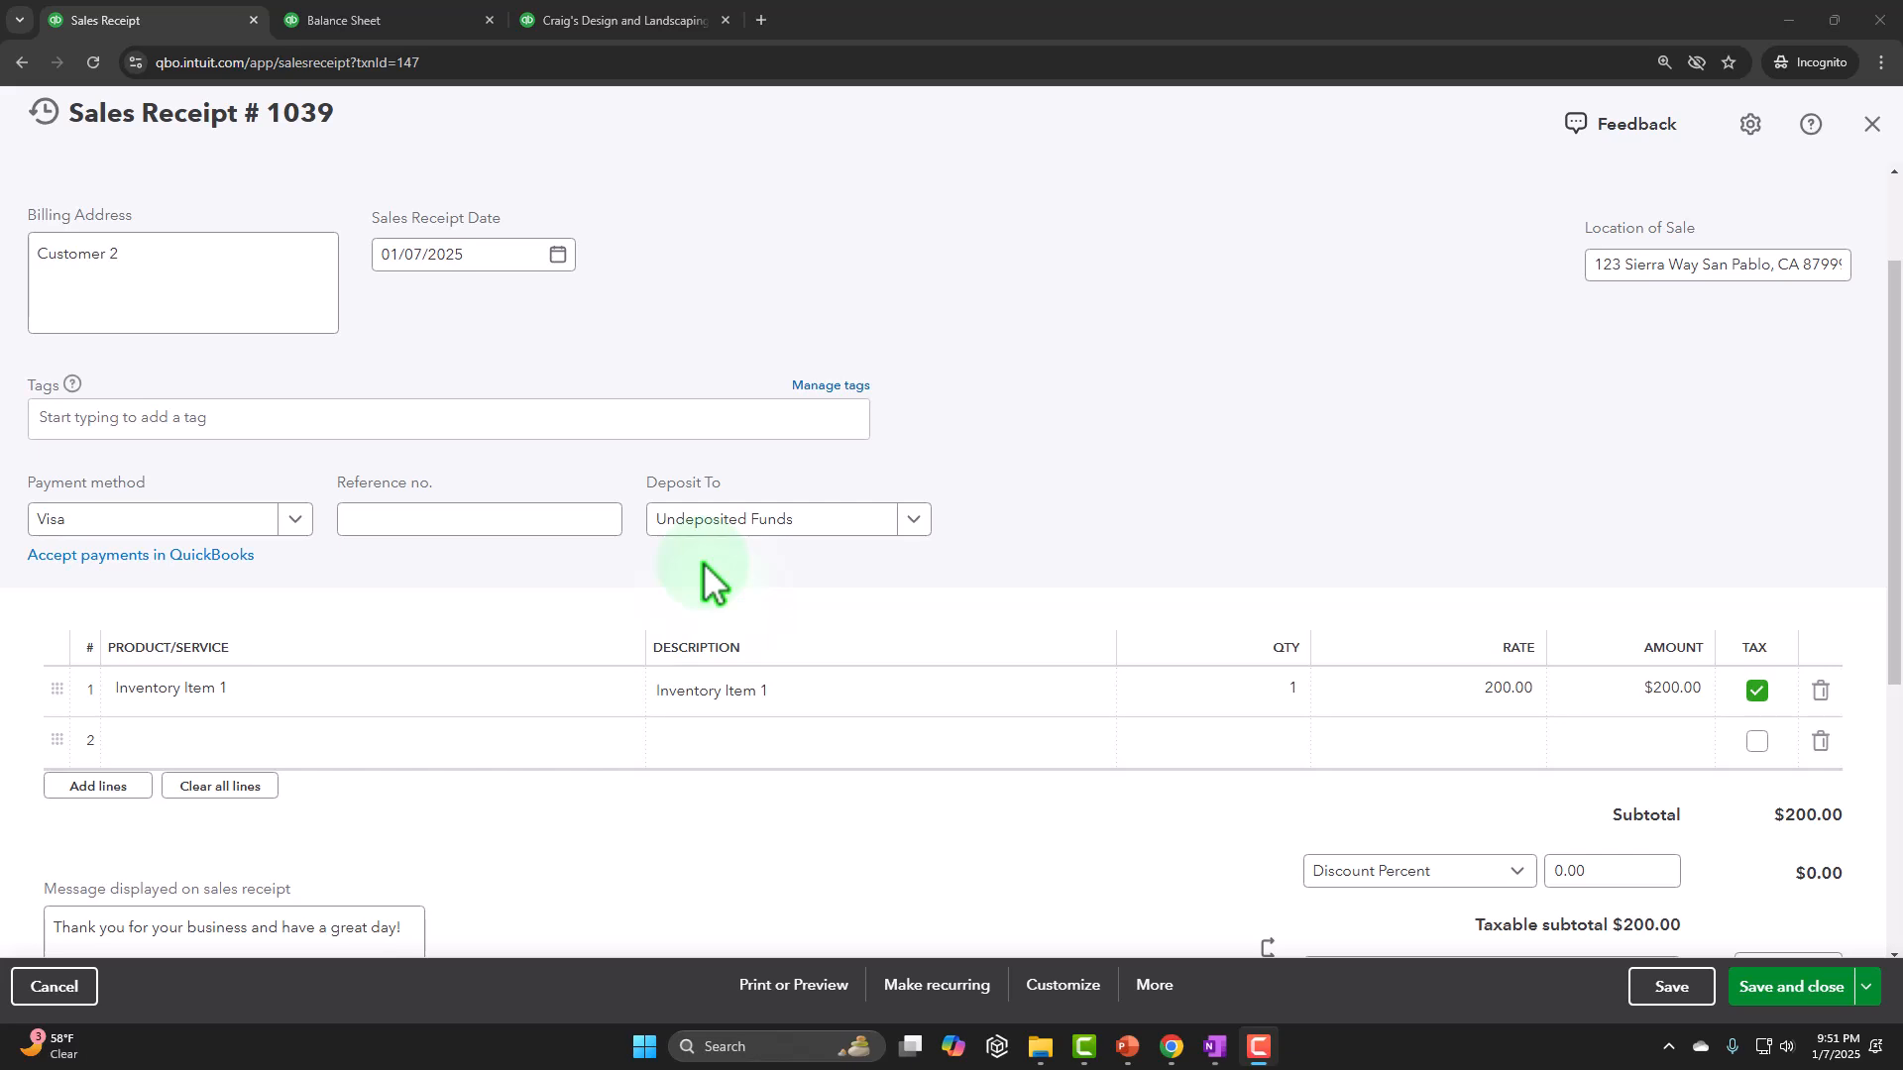
scroll(703, 565, "down", 4)
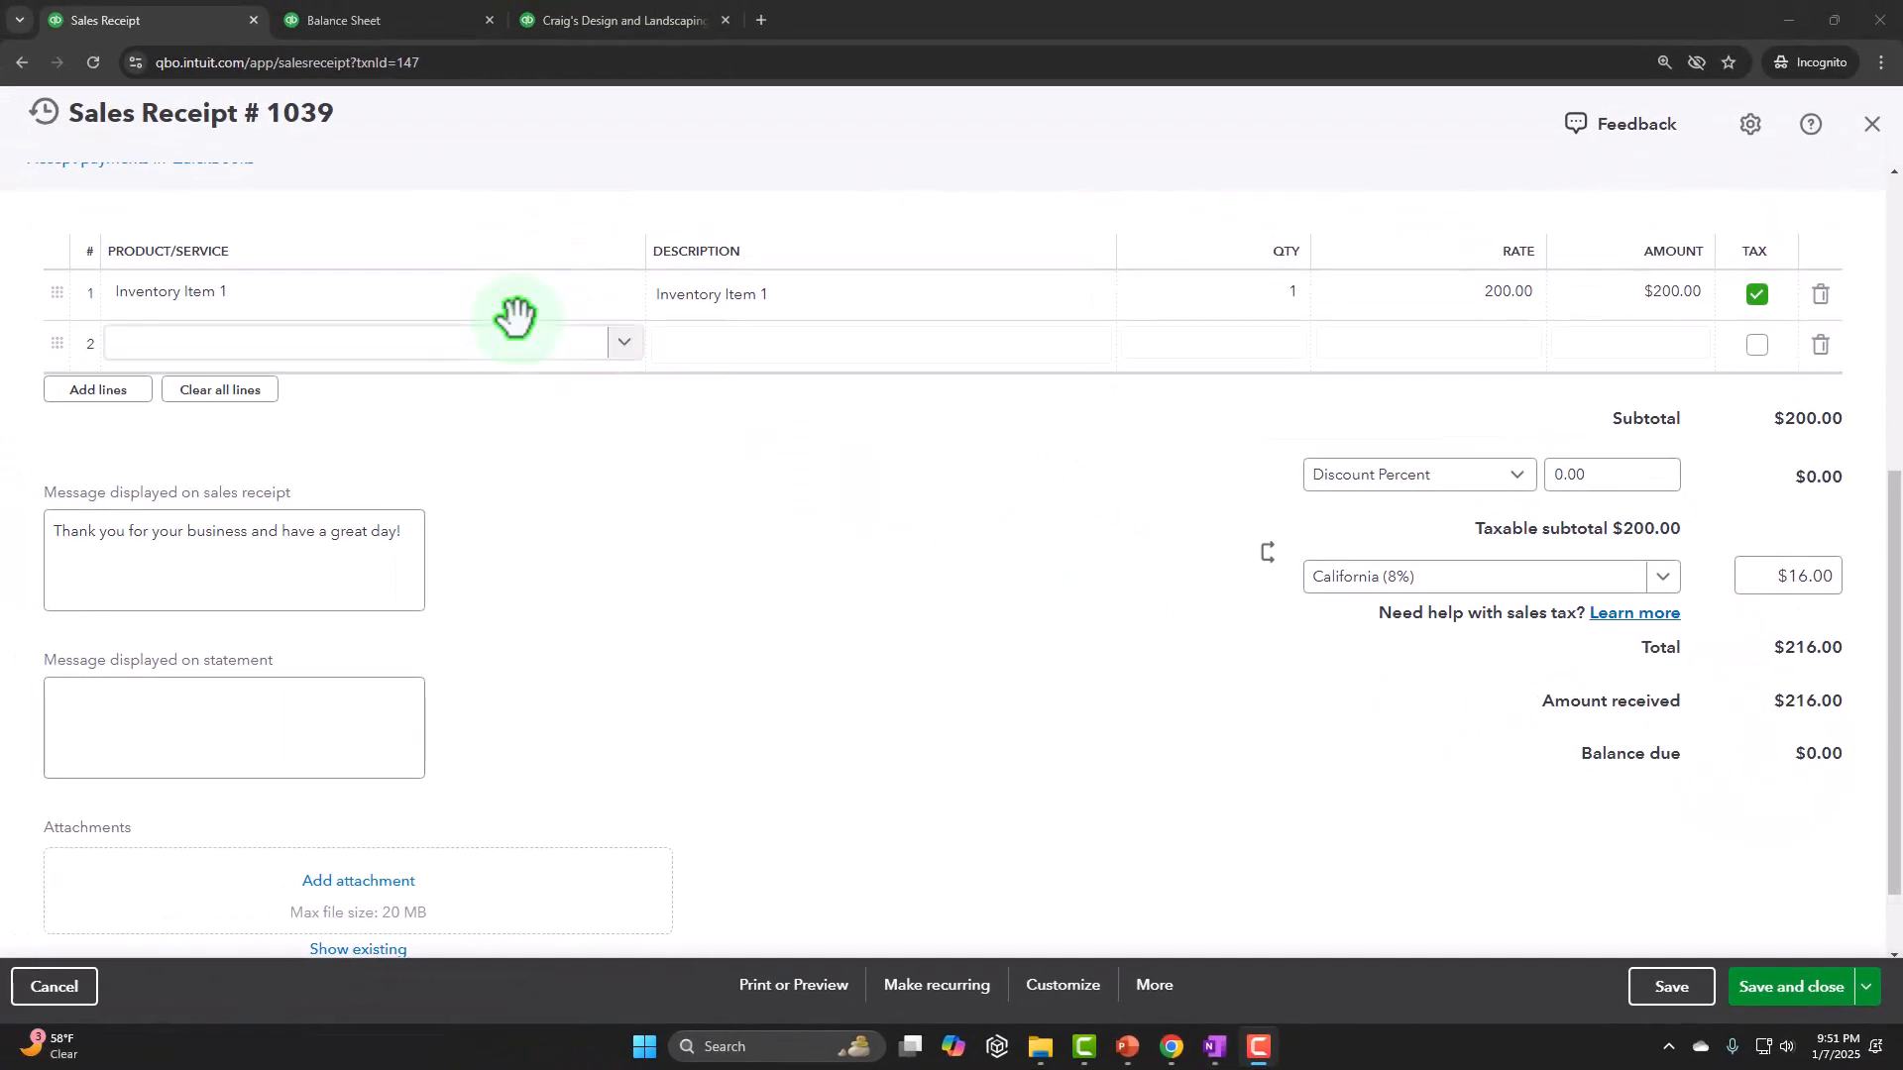
- Check the Inventory Item 1 line and the totals, and save and close the sales receipt
left_click(359, 298)
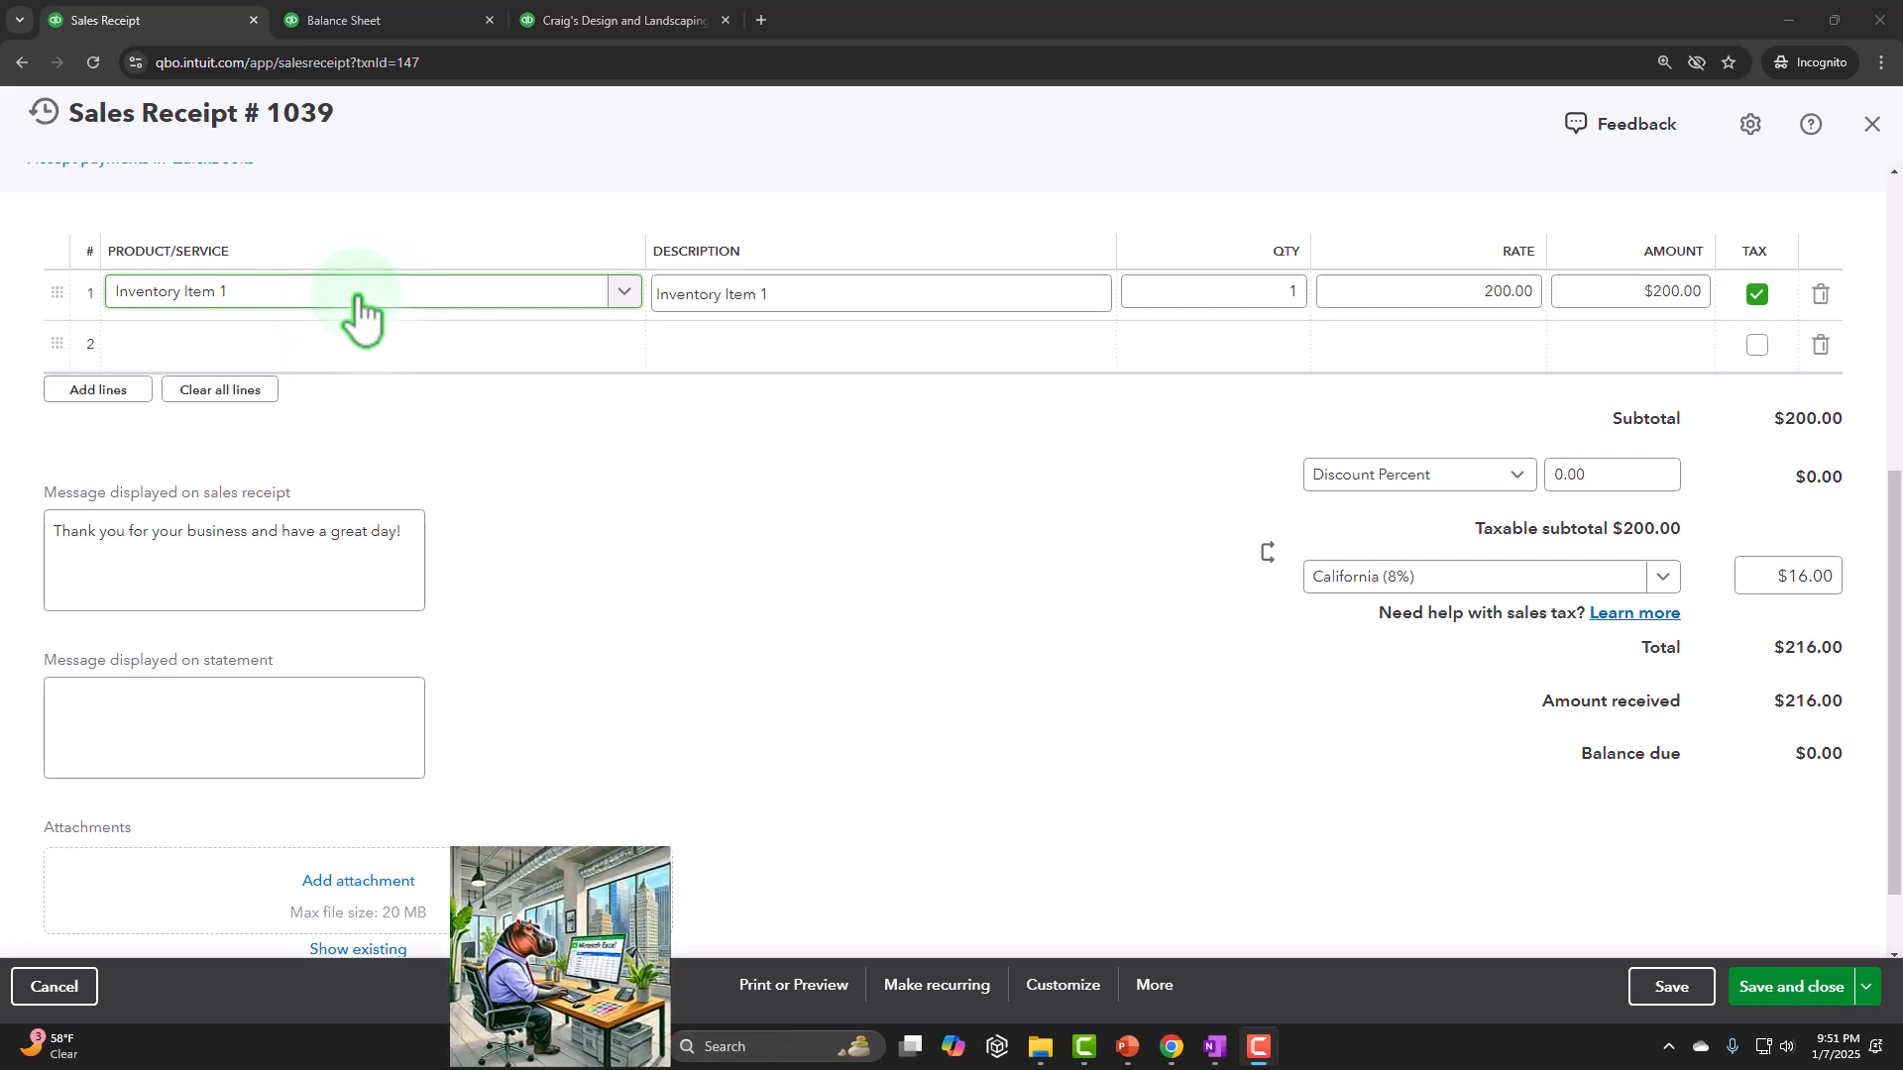
left_click(1262, 486)
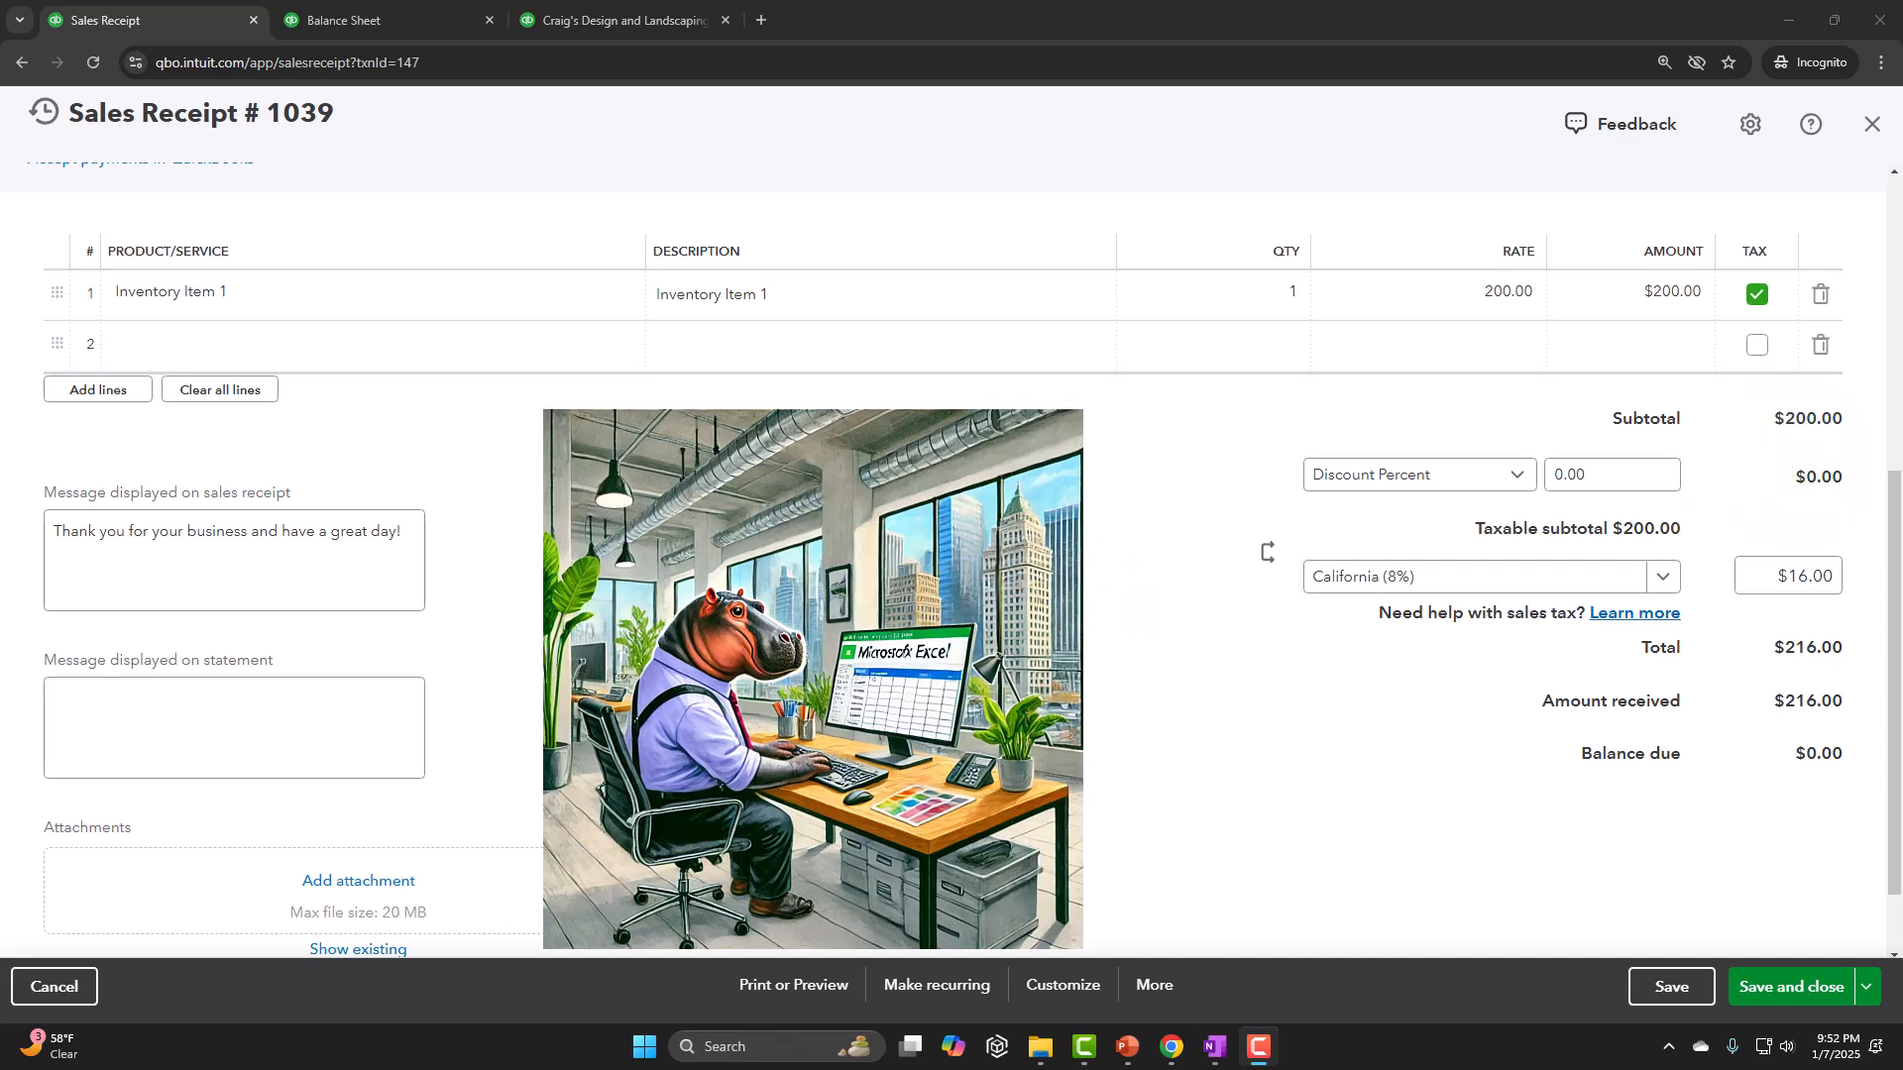
scroll(514, 537, "up", 1)
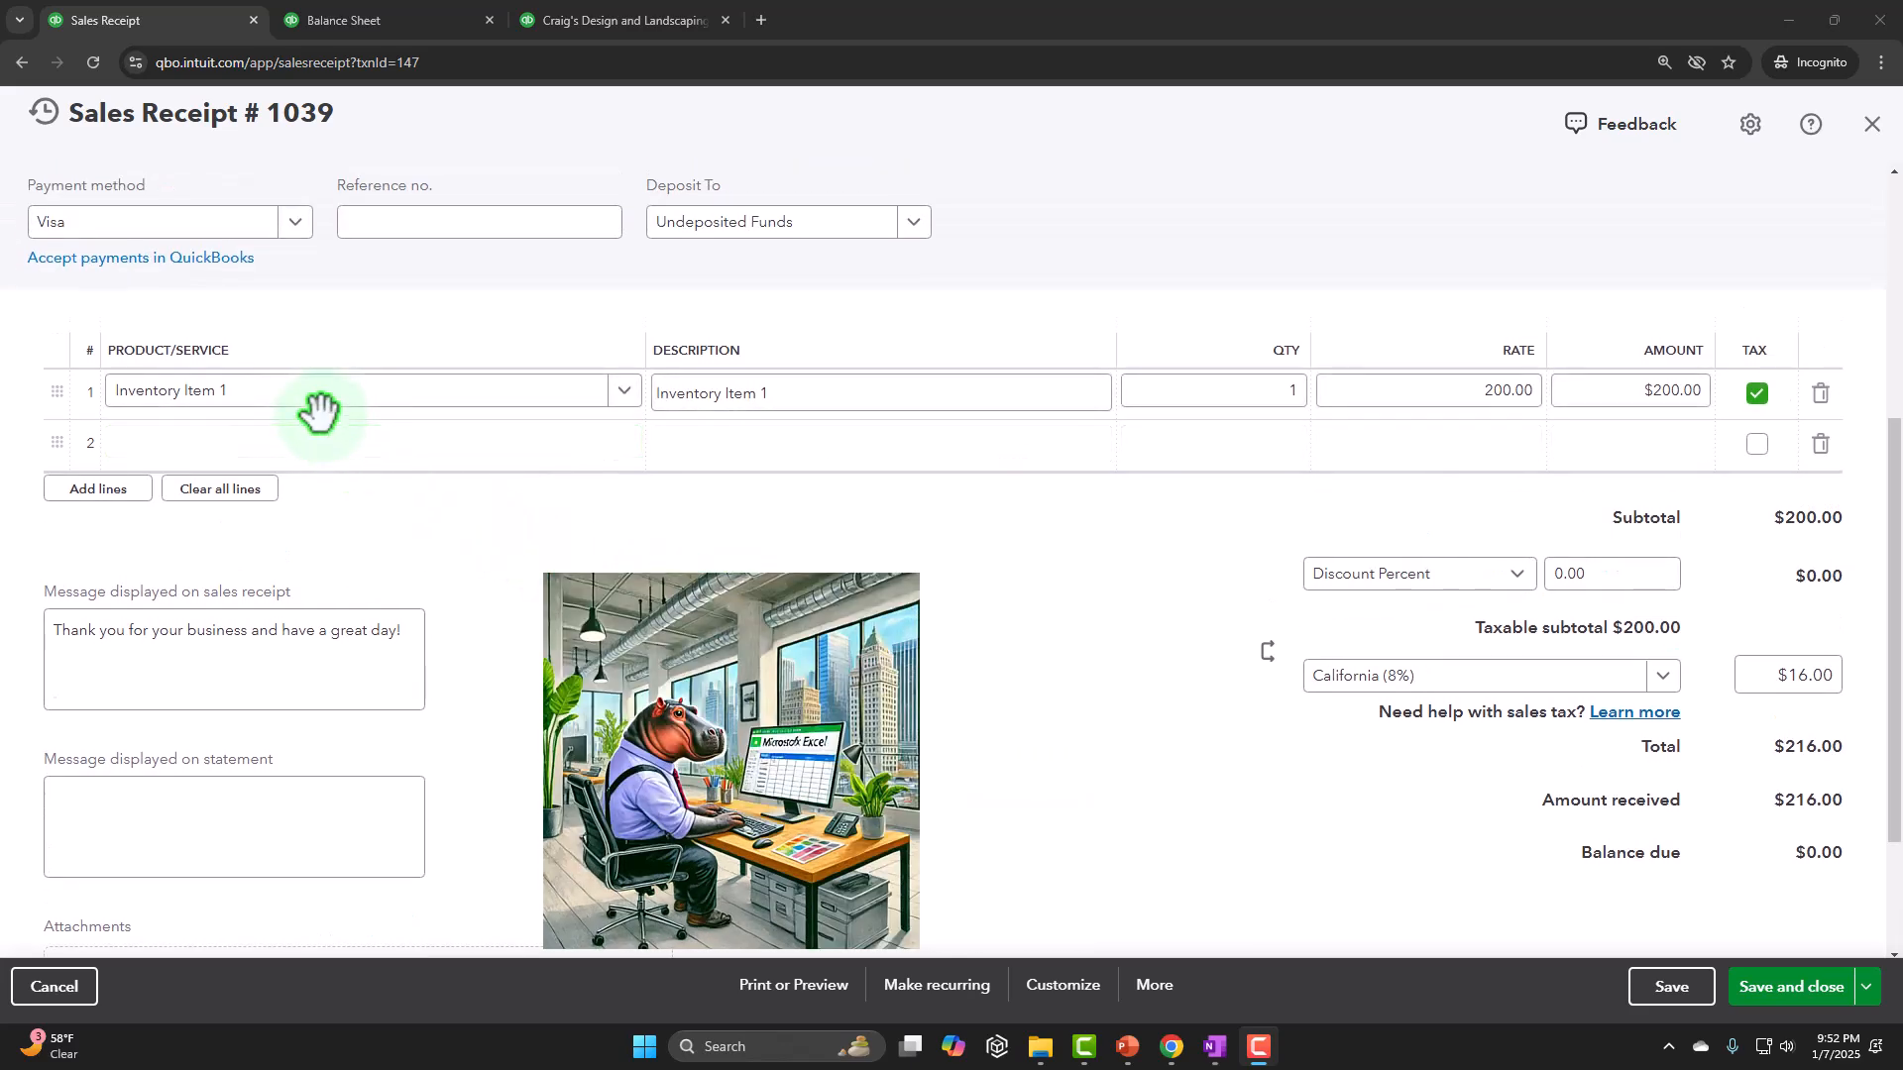
left_click(311, 448)
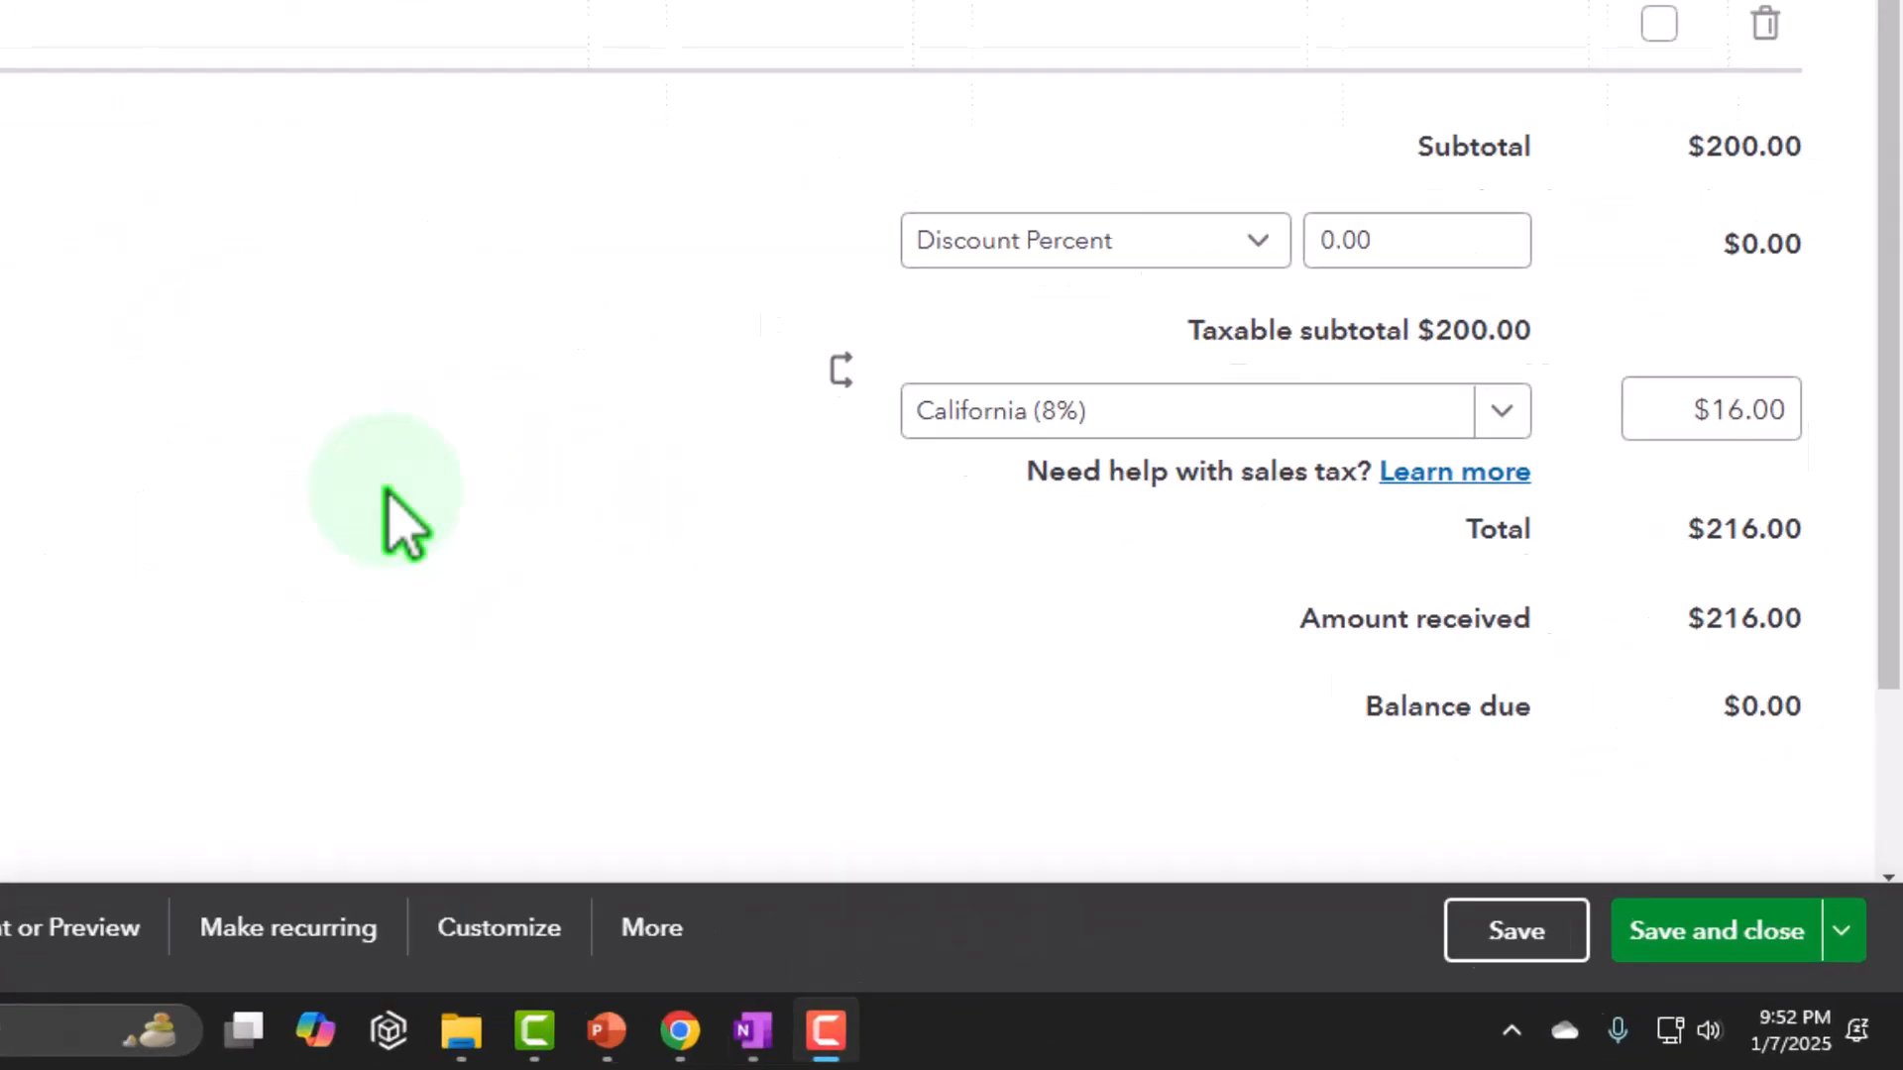
left_click(1685, 940)
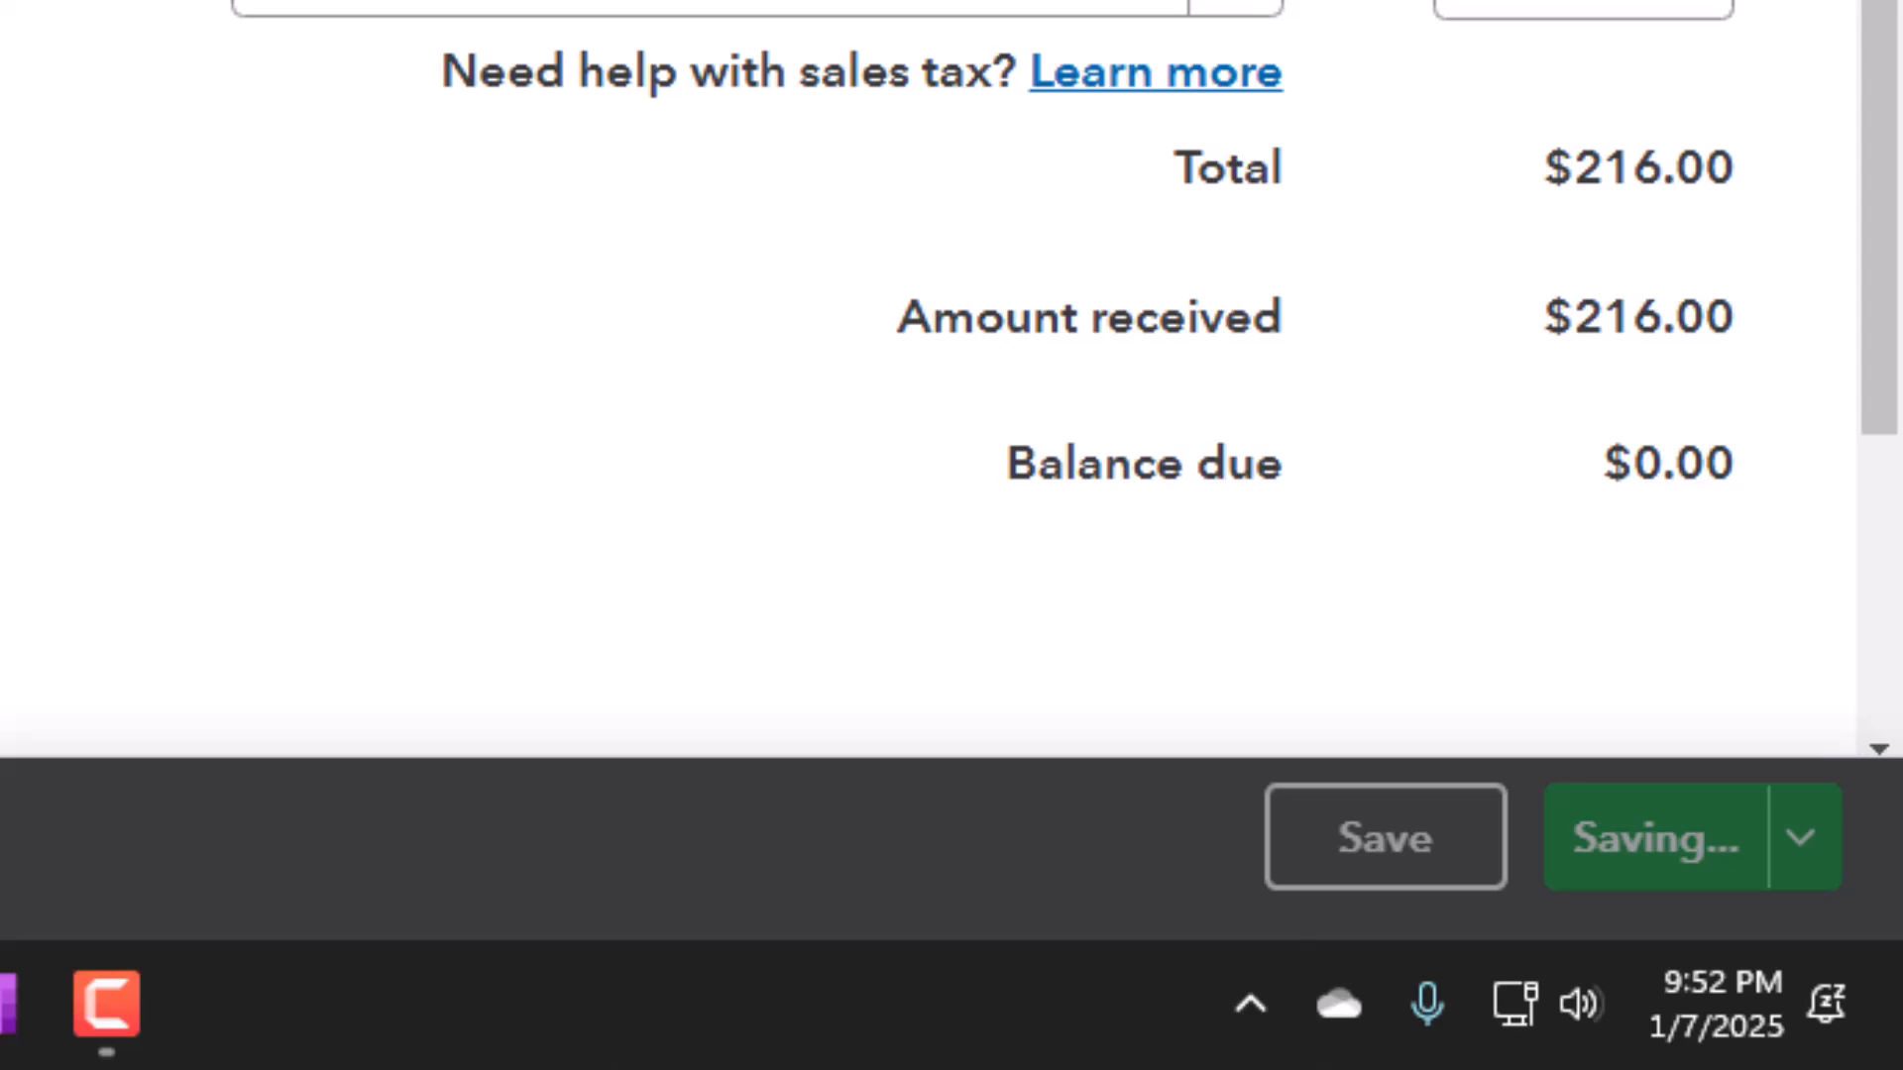
- Rerun the Balance Sheet report for 01/01/2024 to 12/31/2025 and look over its current assets
left_click(368, 21)
scroll(318, 424, "up", 2)
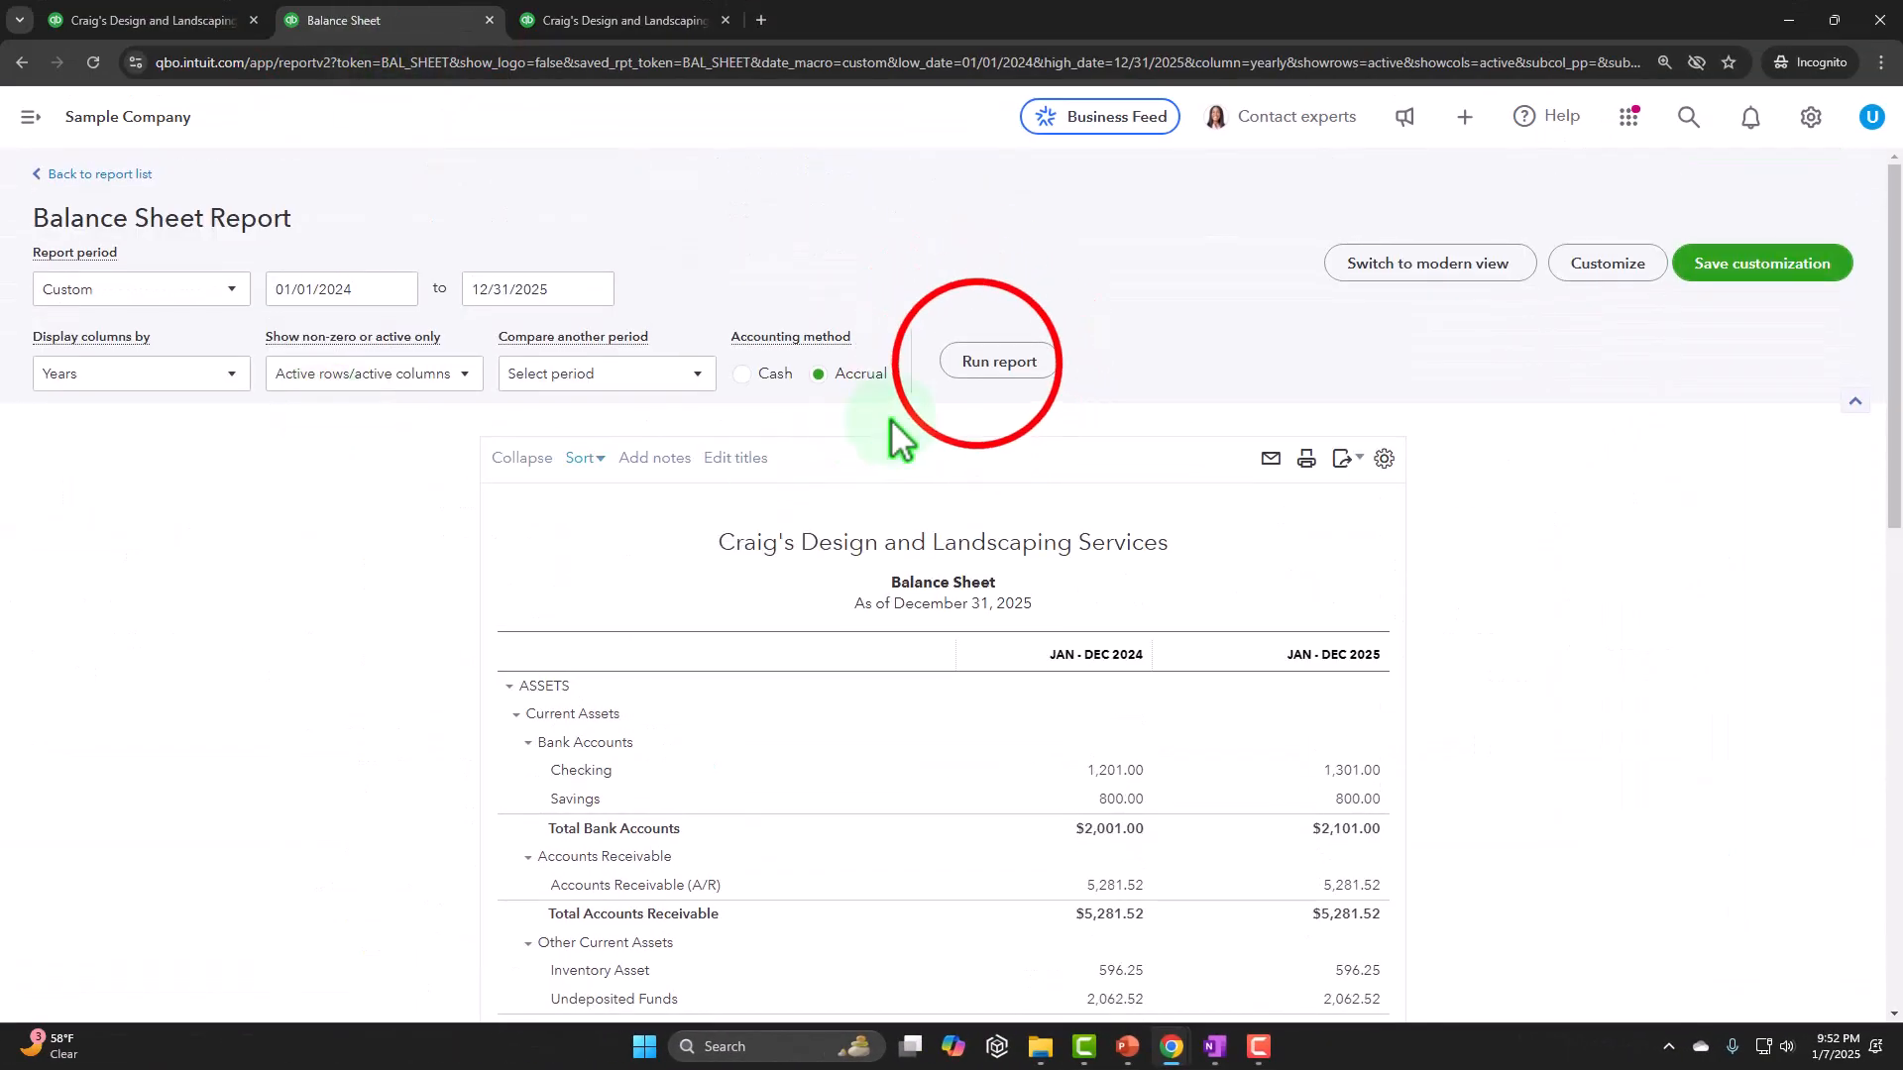
left_click(979, 363)
scroll(971, 388, "down", 4)
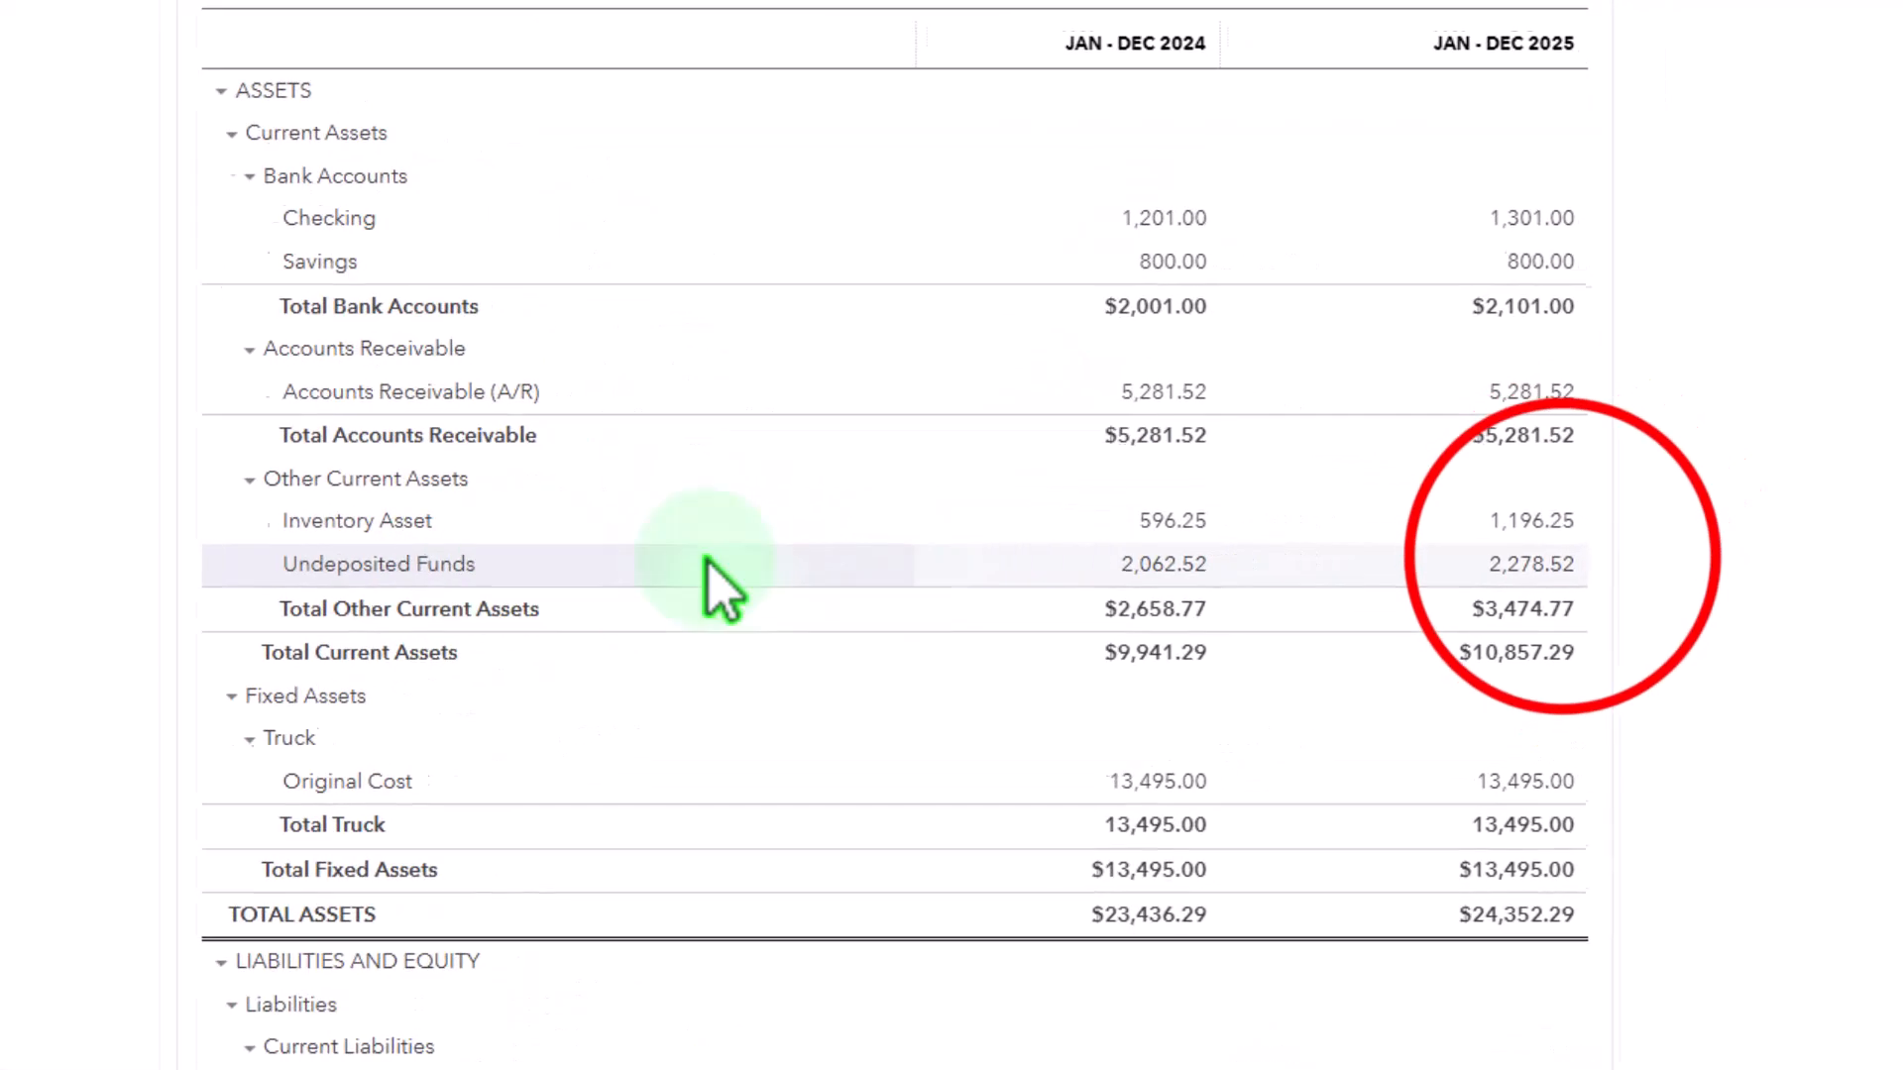
- Drill into the 2025 Undeposited Funds balance, inspect the underlying sales receipt, and close it
left_click(1544, 567)
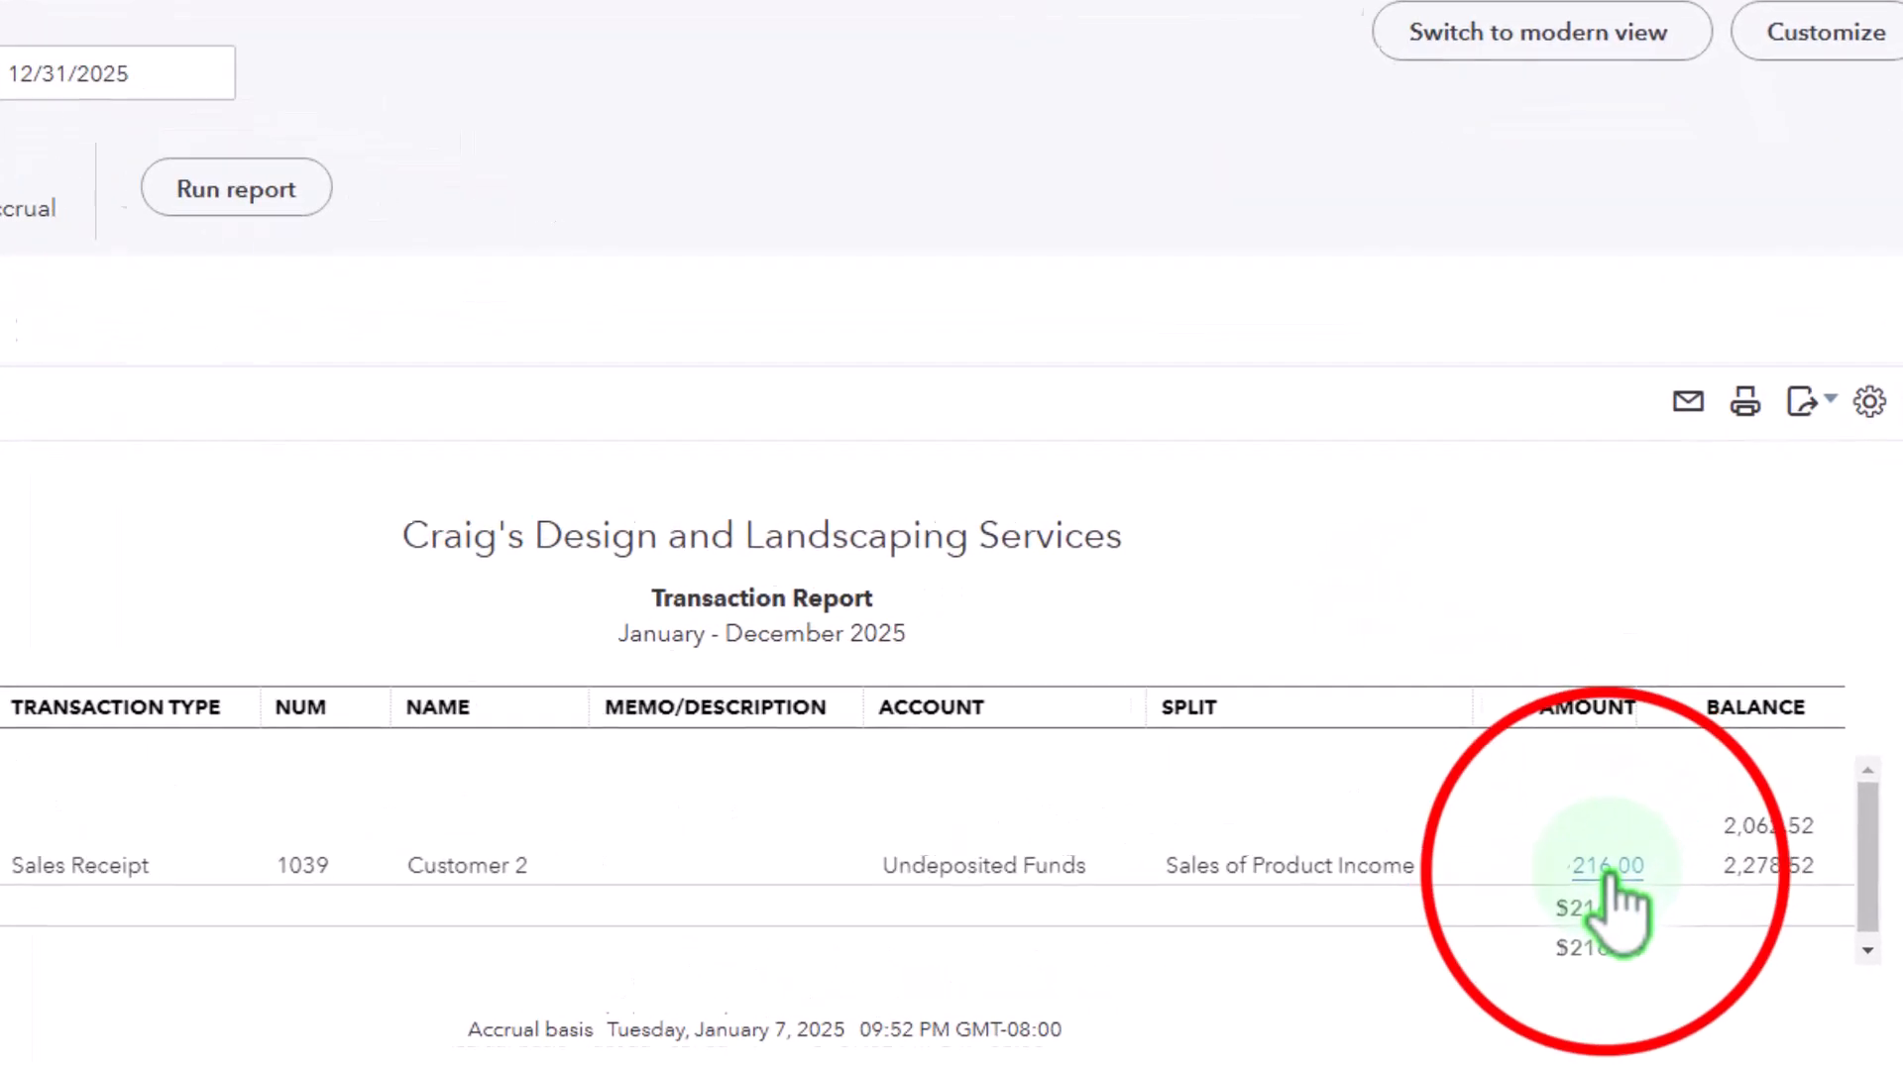
left_click(1564, 920)
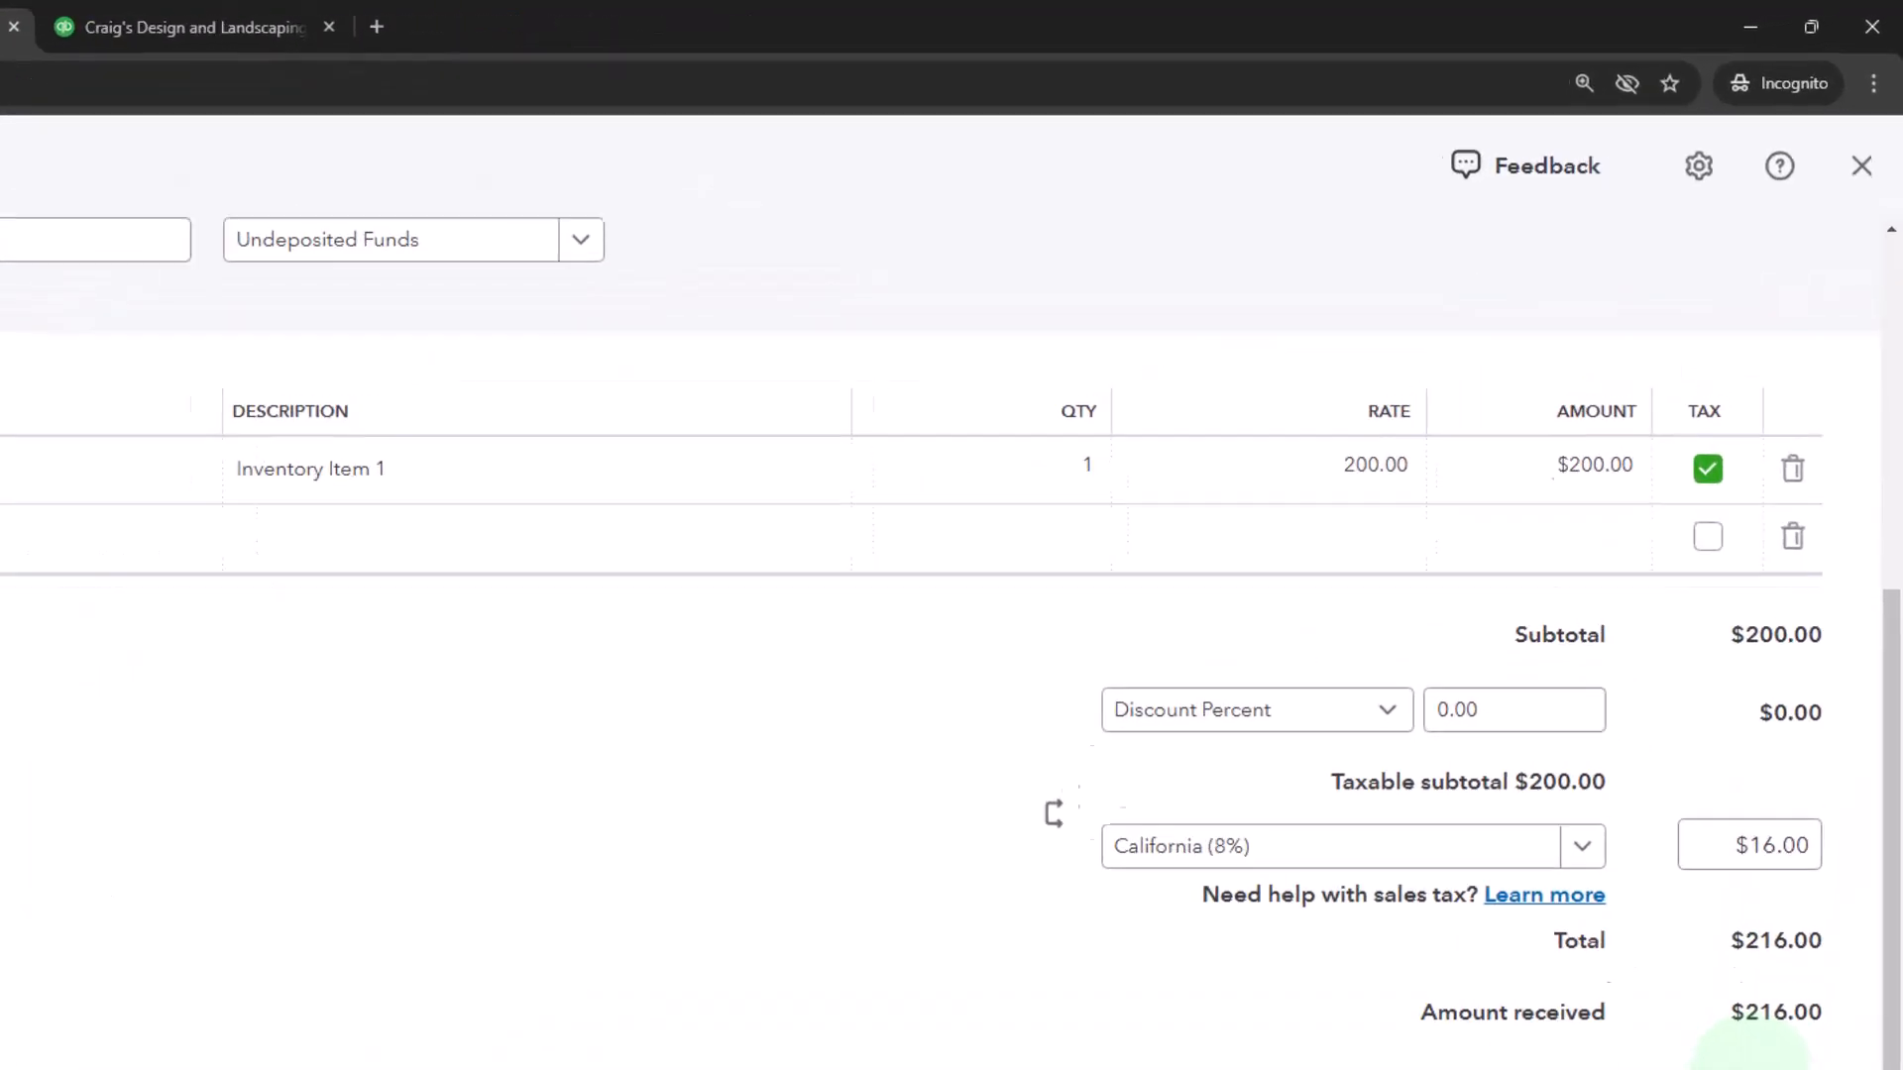
left_click(1856, 185)
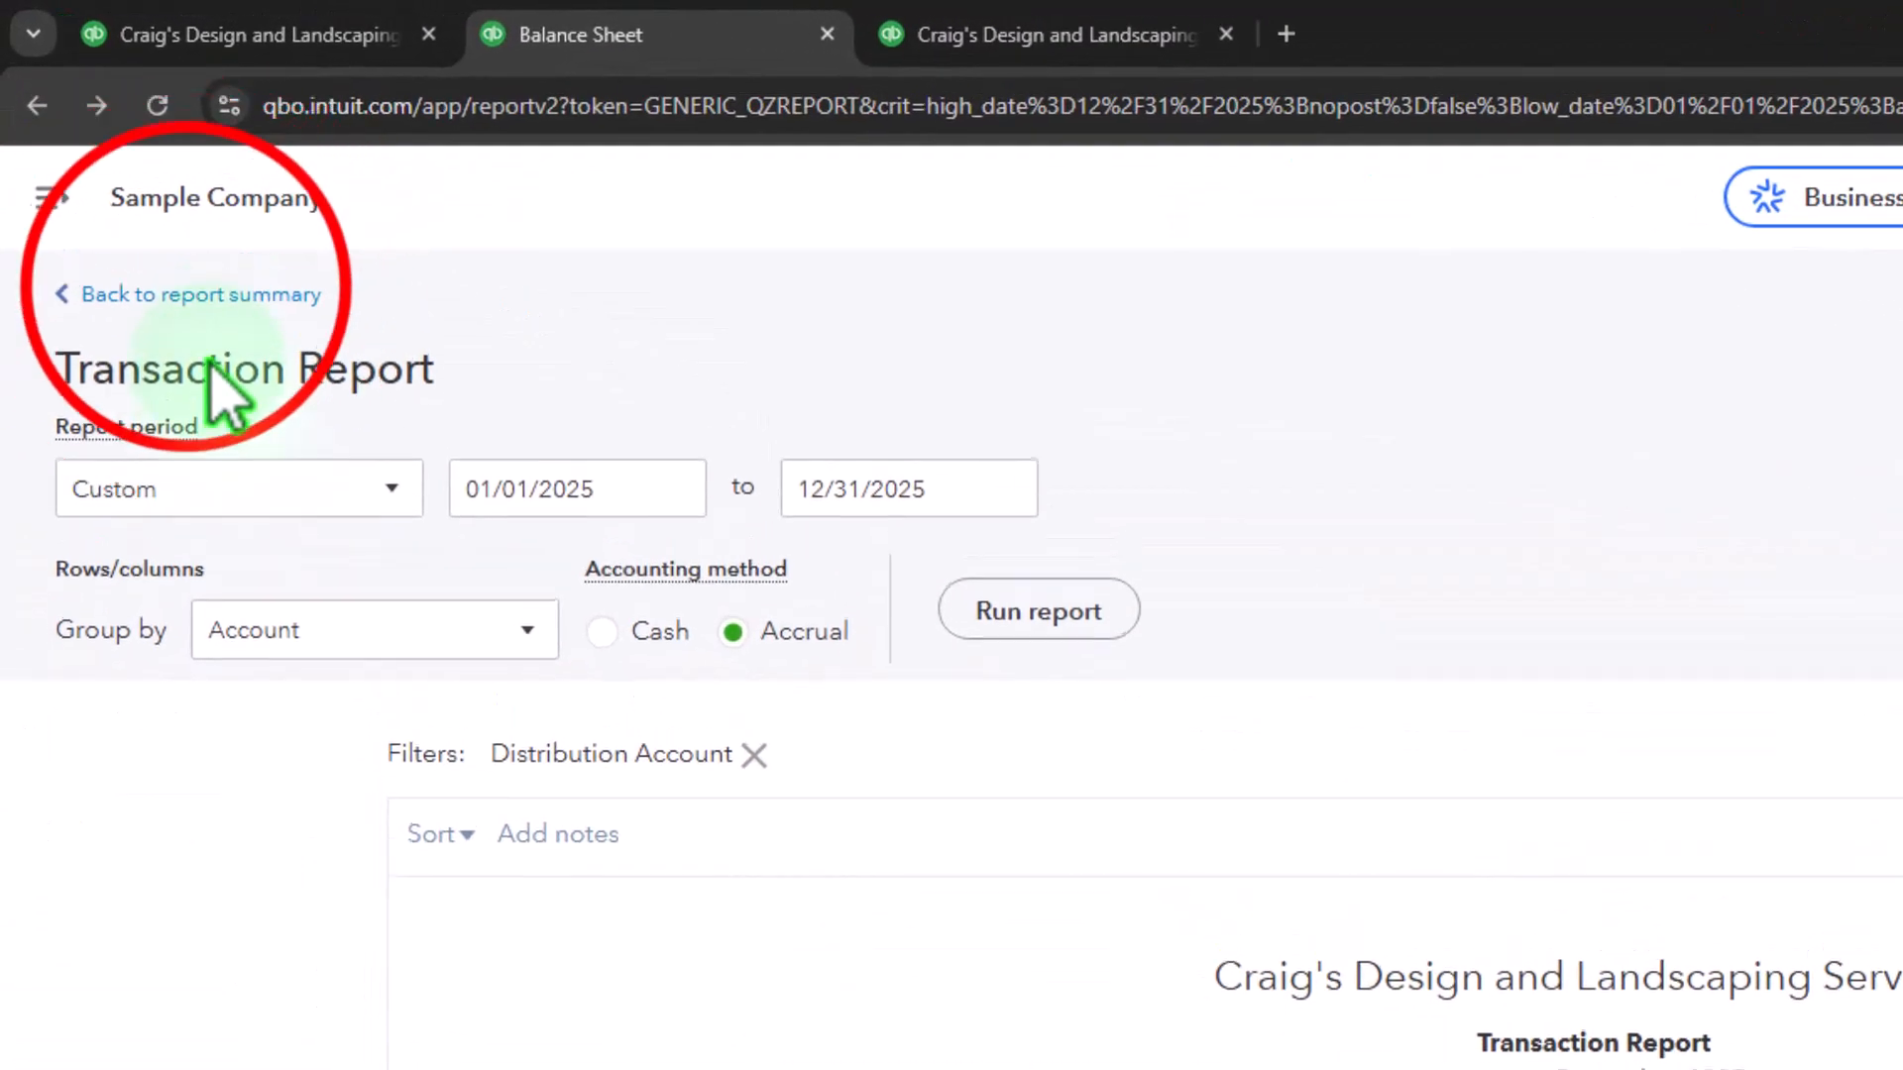
- Rerun the Profit and Loss report for 01/01/2024 to 12/31/2025 and check 2025 Sales of Product Income
left_click(873, 29)
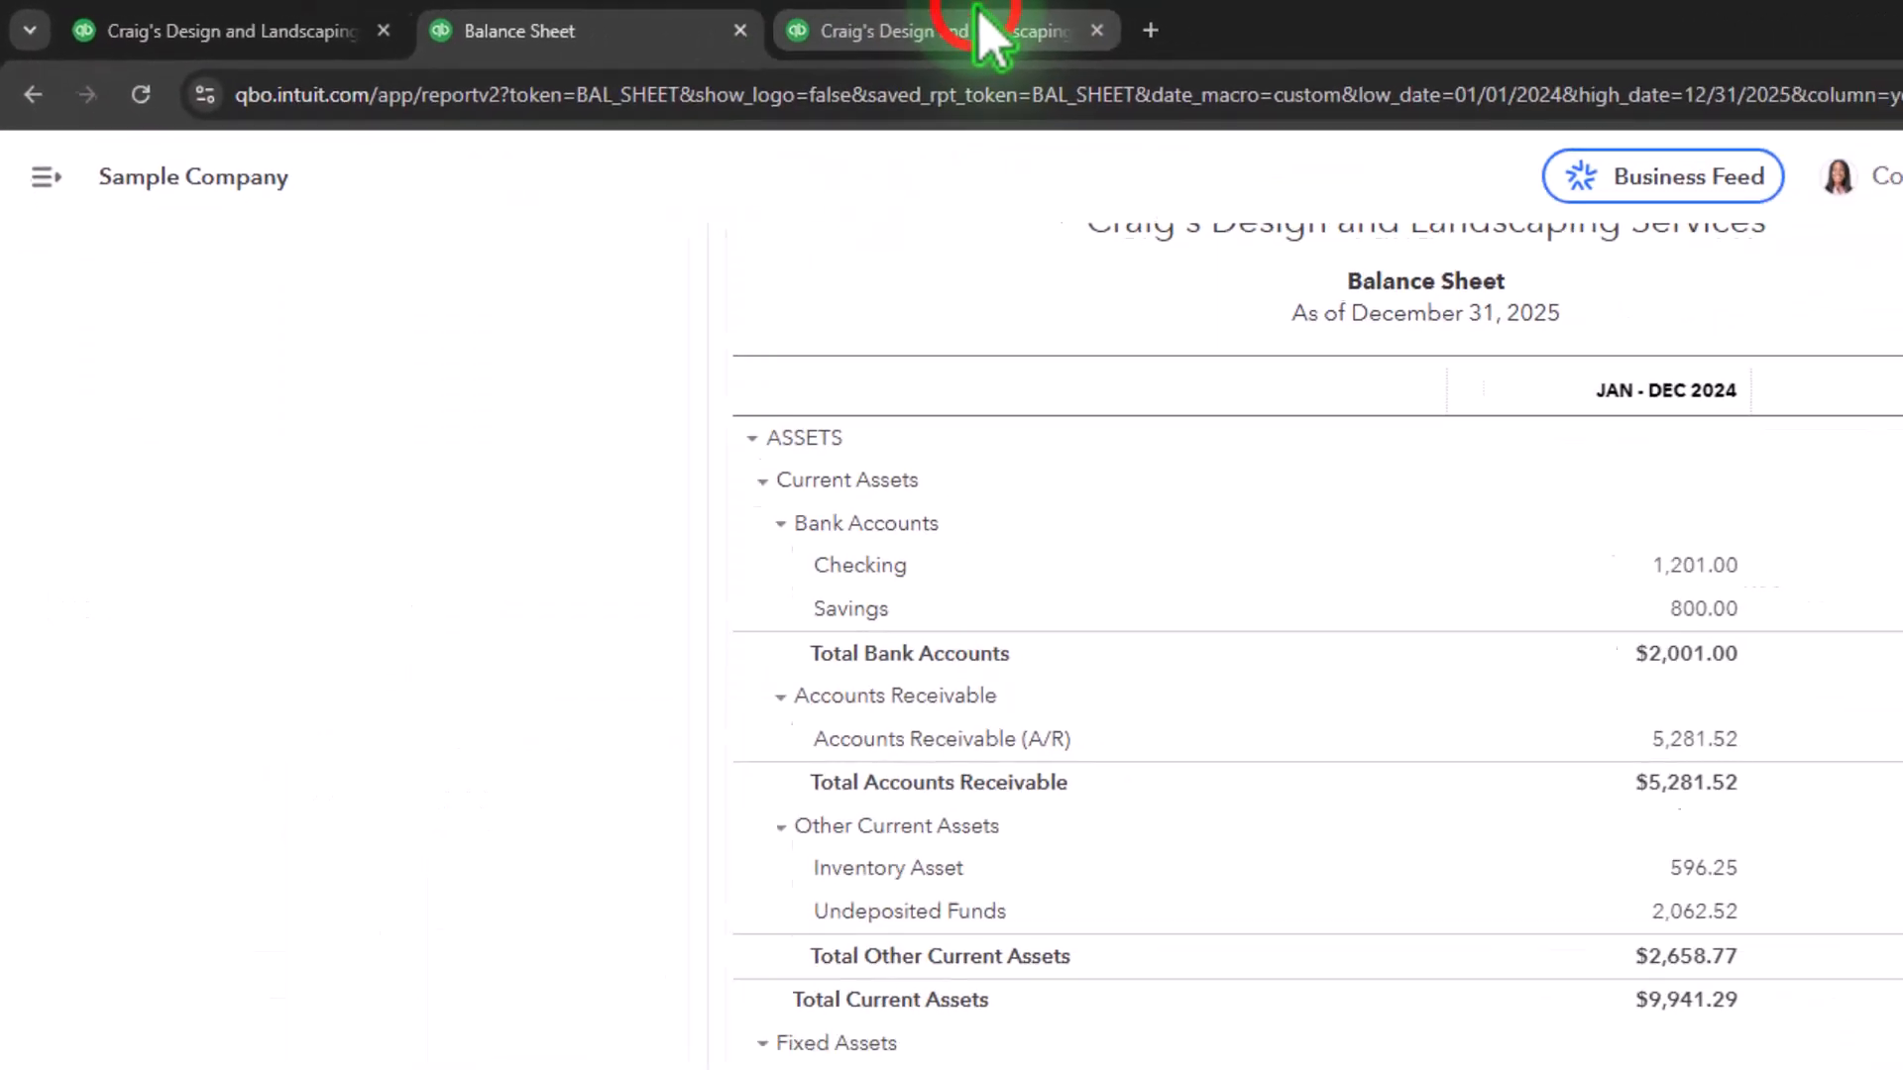
scroll(1002, 307, "up", 10)
left_click(991, 248)
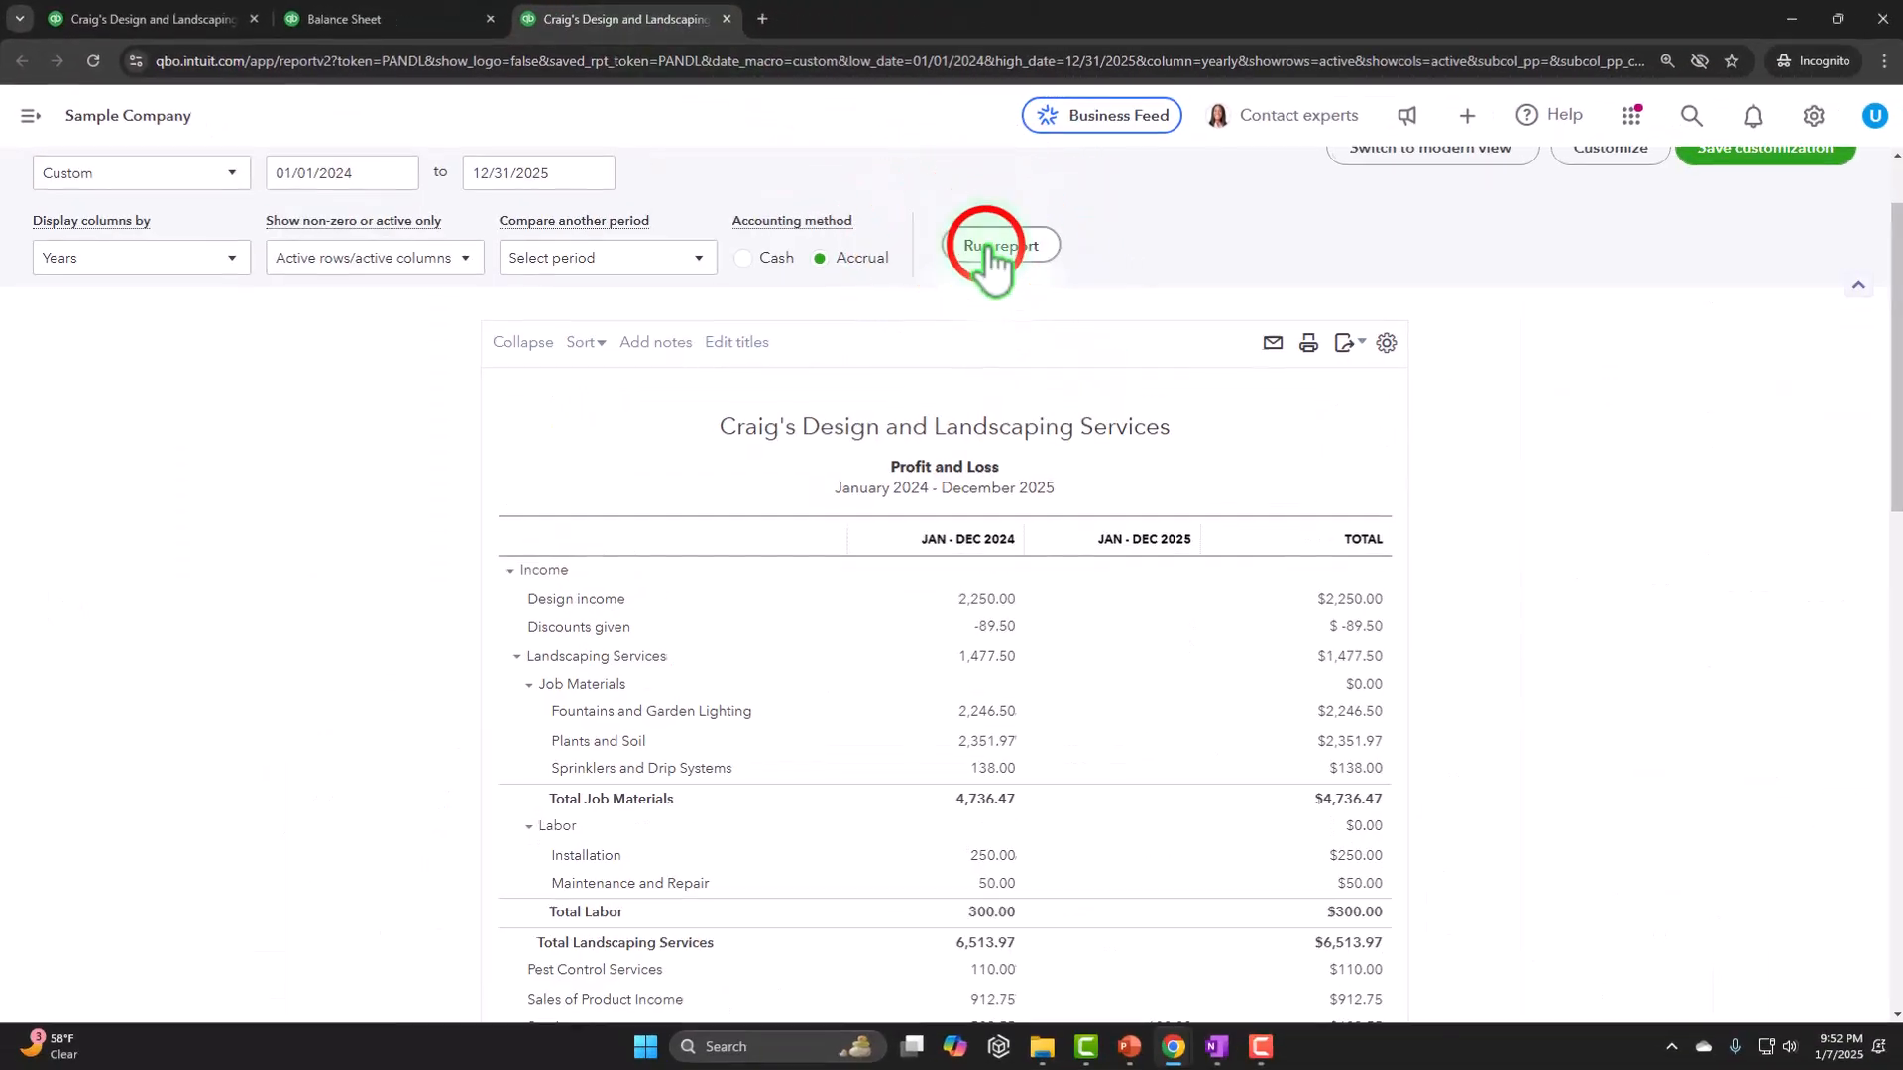
scroll(1407, 456, "down", 6)
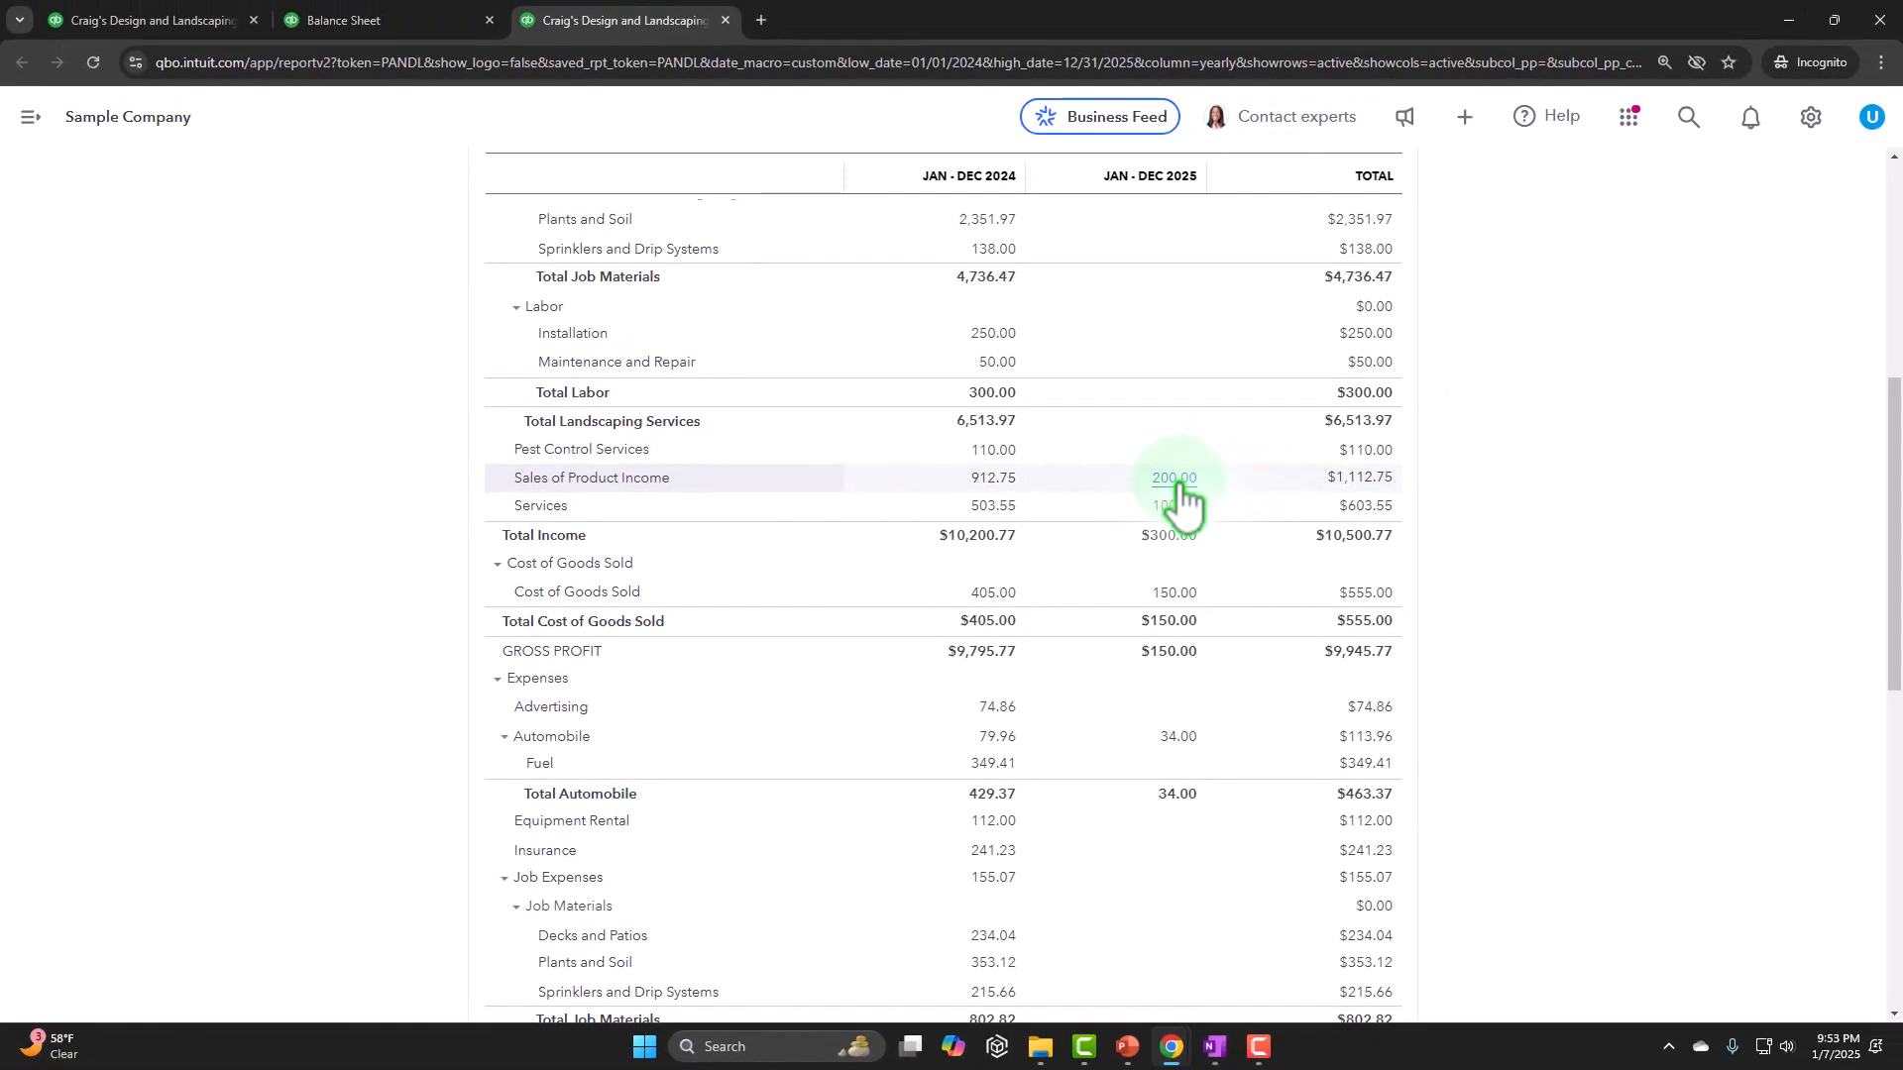
- Trace the 2025 Board of Equalization Payable balance on the Balance Sheet to its transactions and return to the report
left_click(350, 24)
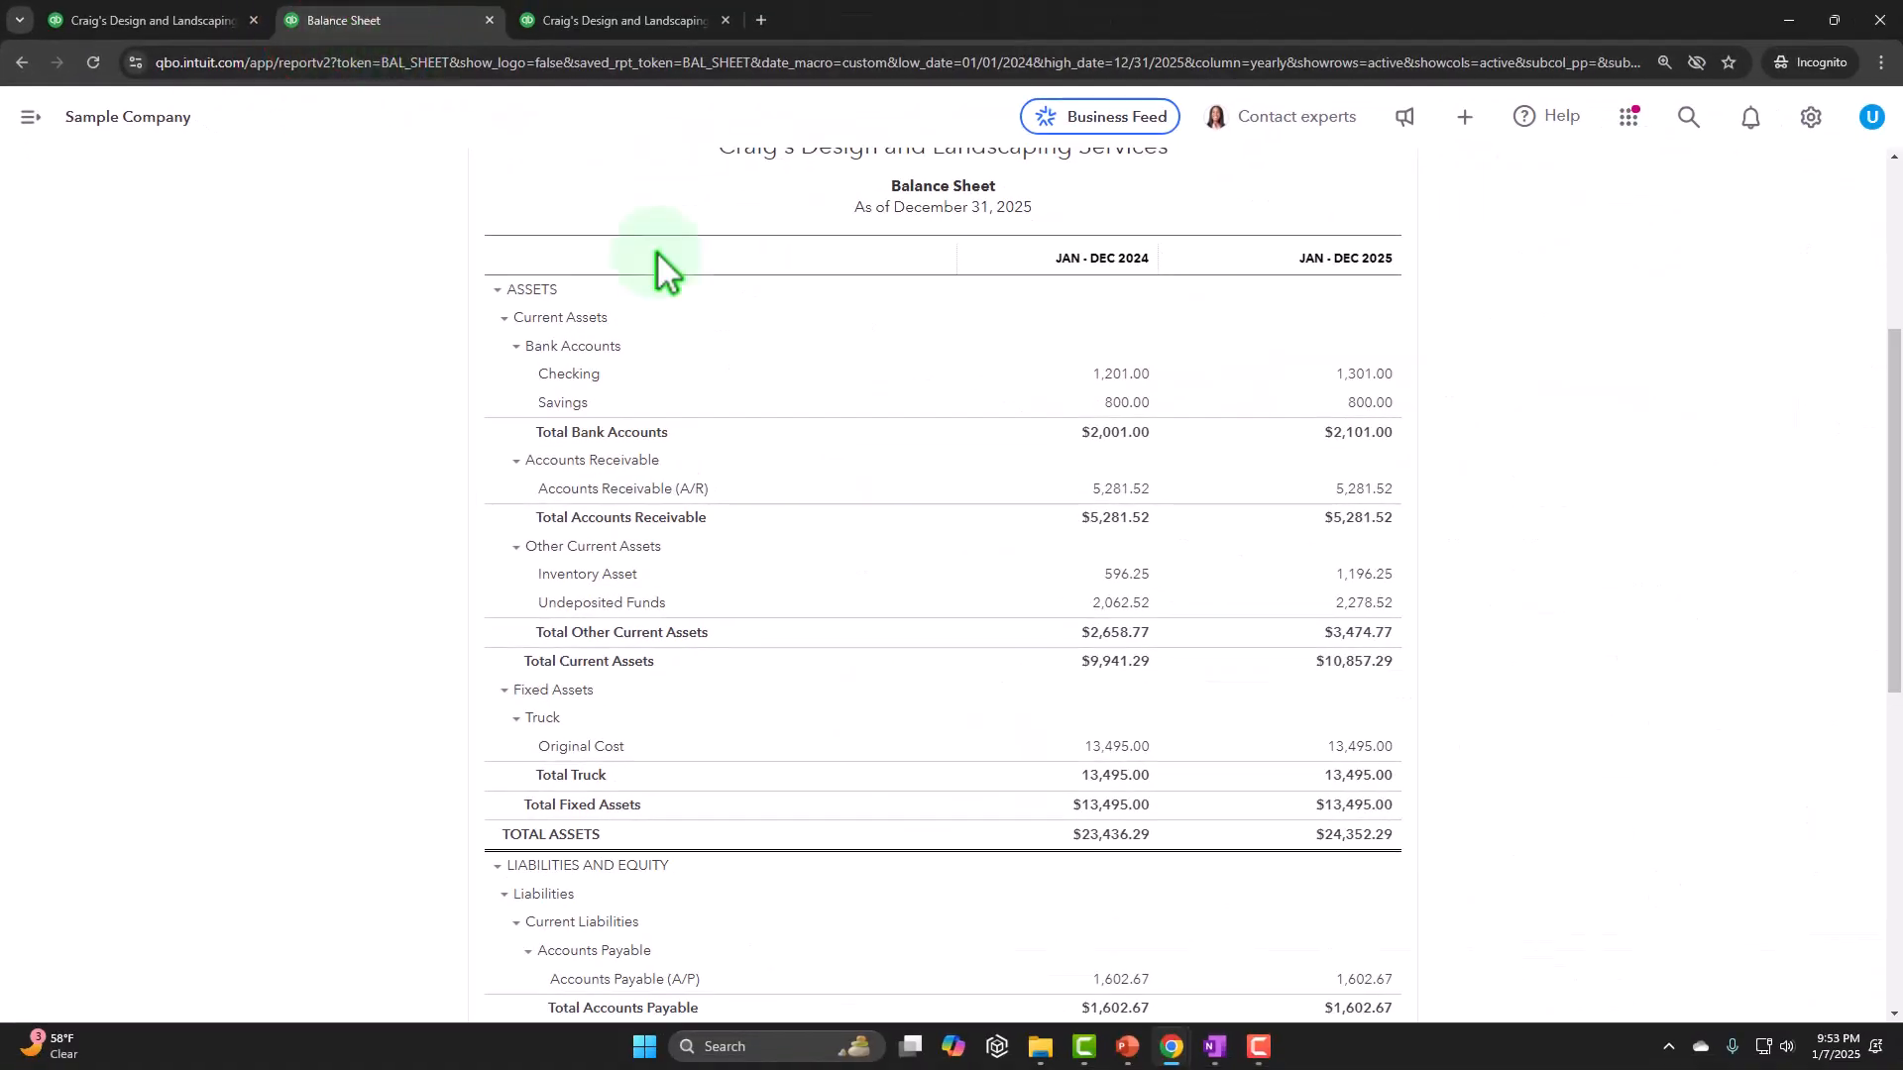
scroll(658, 278, "up", 2)
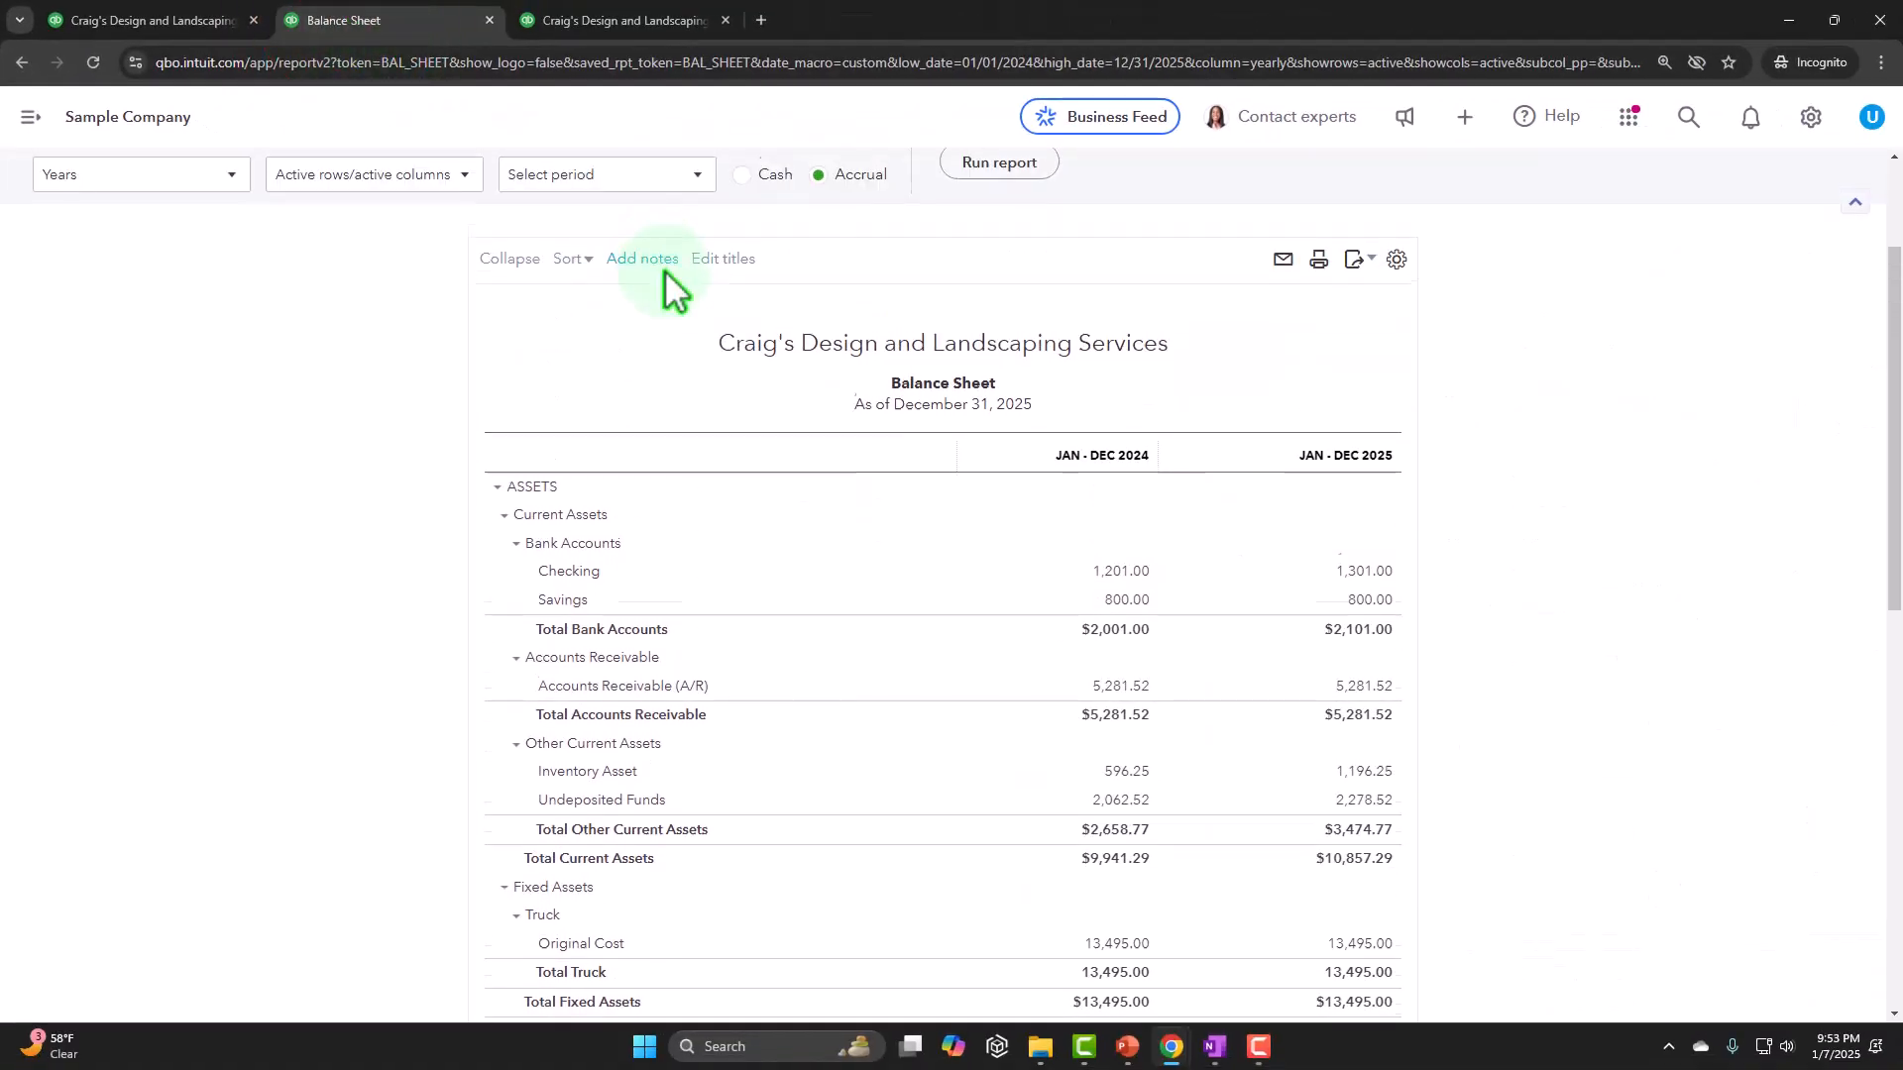
scroll(657, 298, "down", 7)
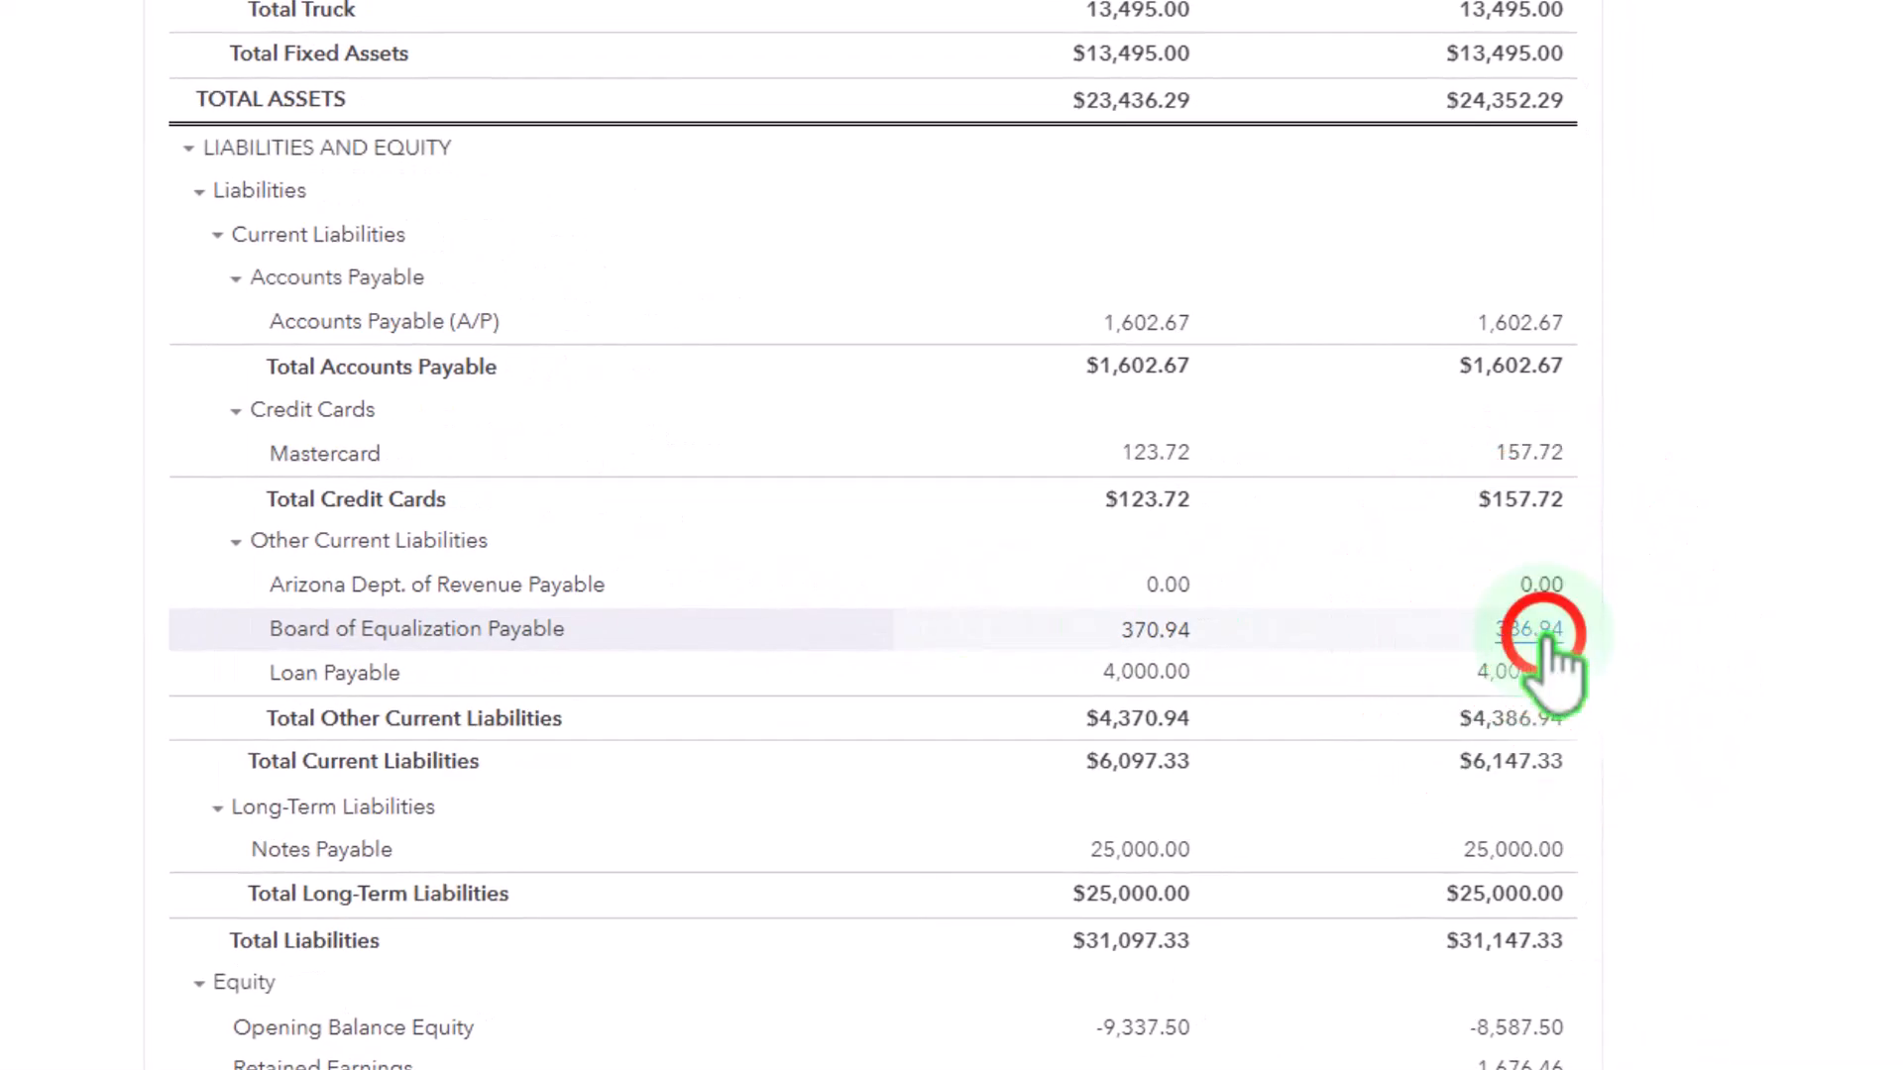
left_click(1544, 633)
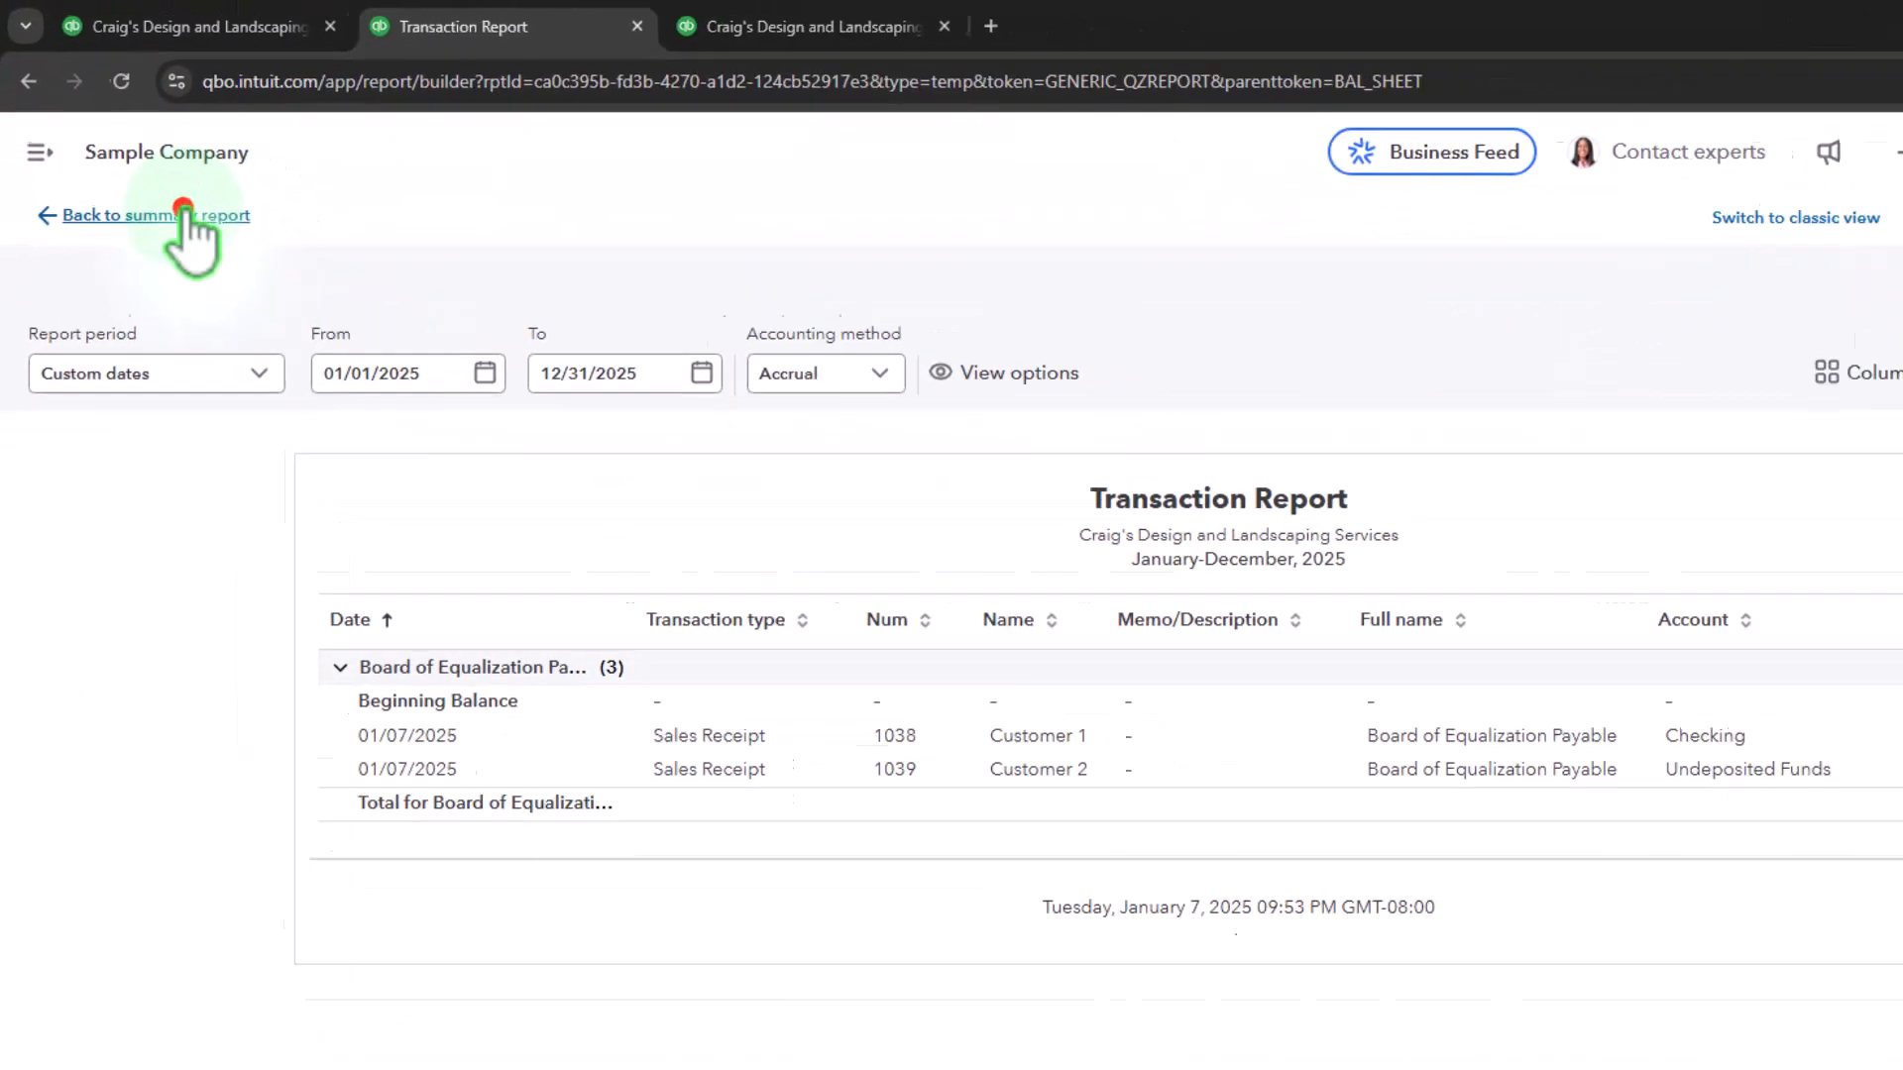
left_click(189, 218)
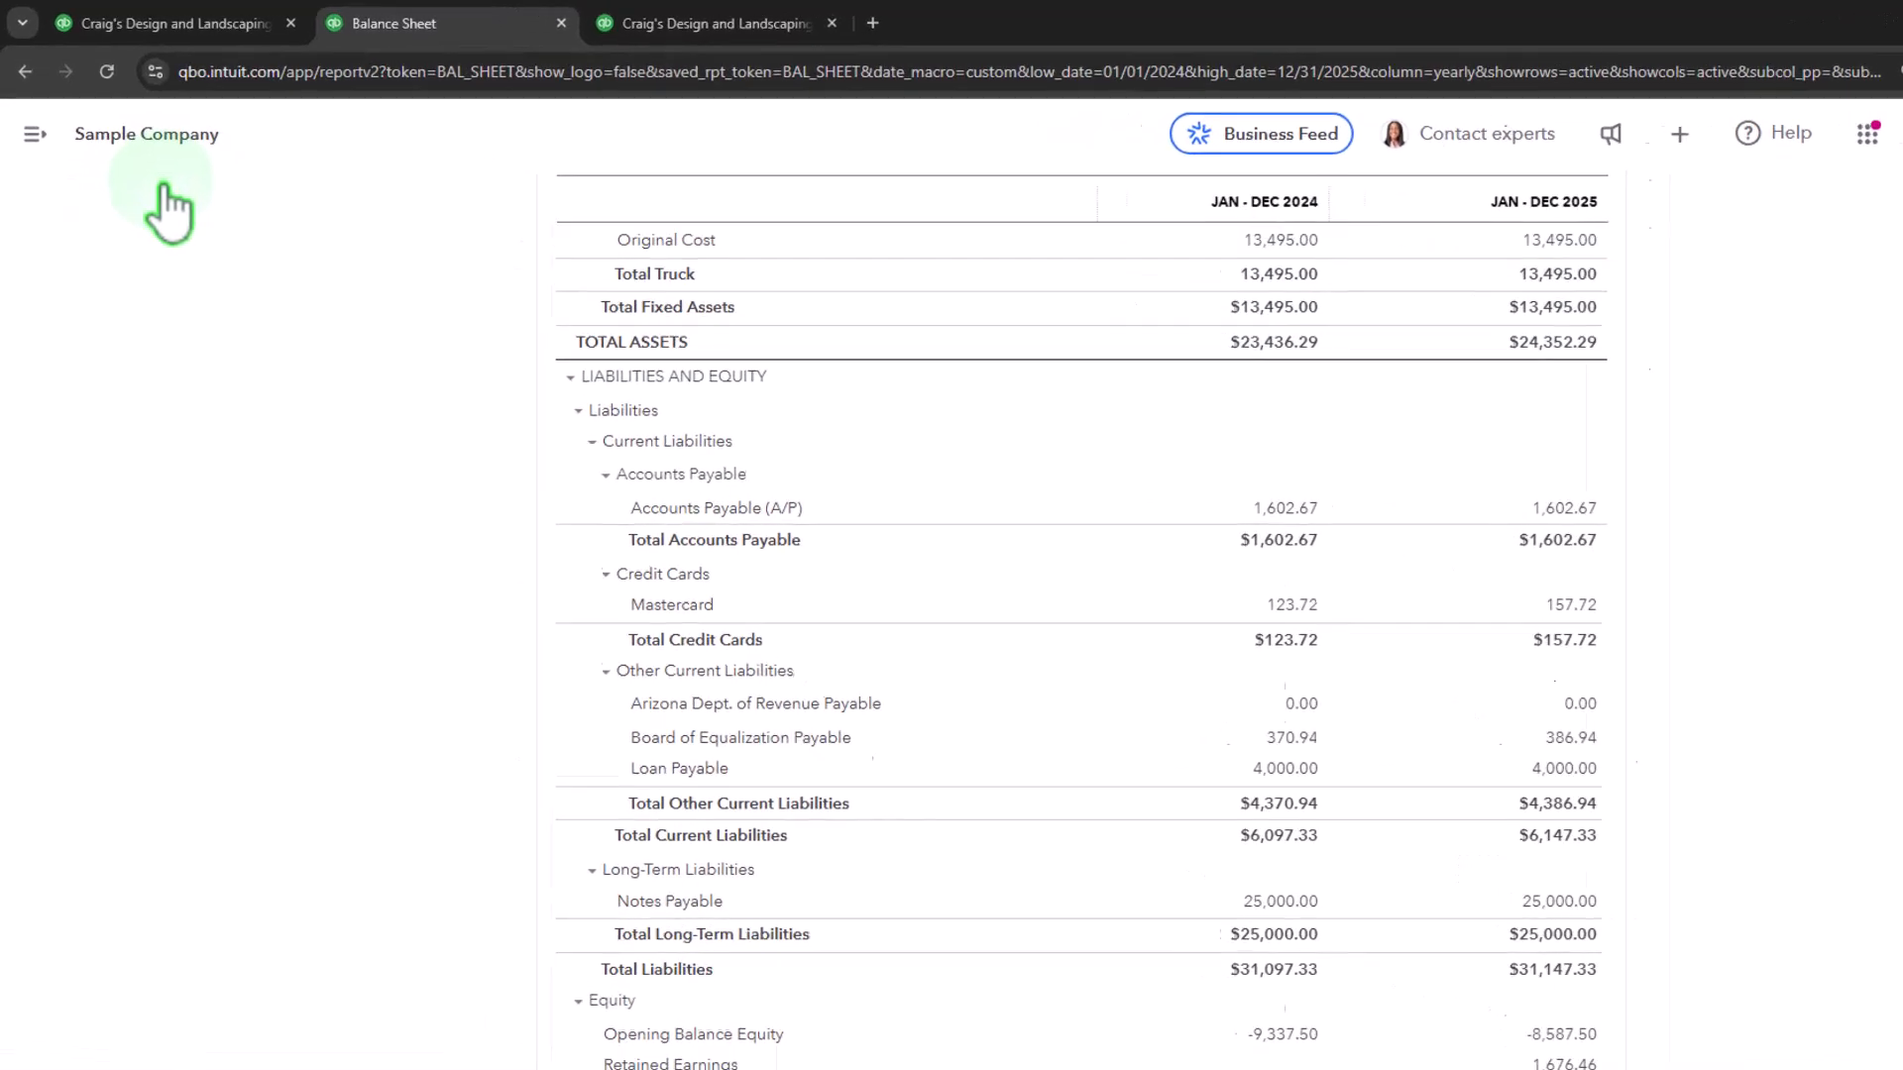
- Examine the 2025 income, Cost of Goods Sold and gross profit lines on the Profit and Loss report
left_click(583, 20)
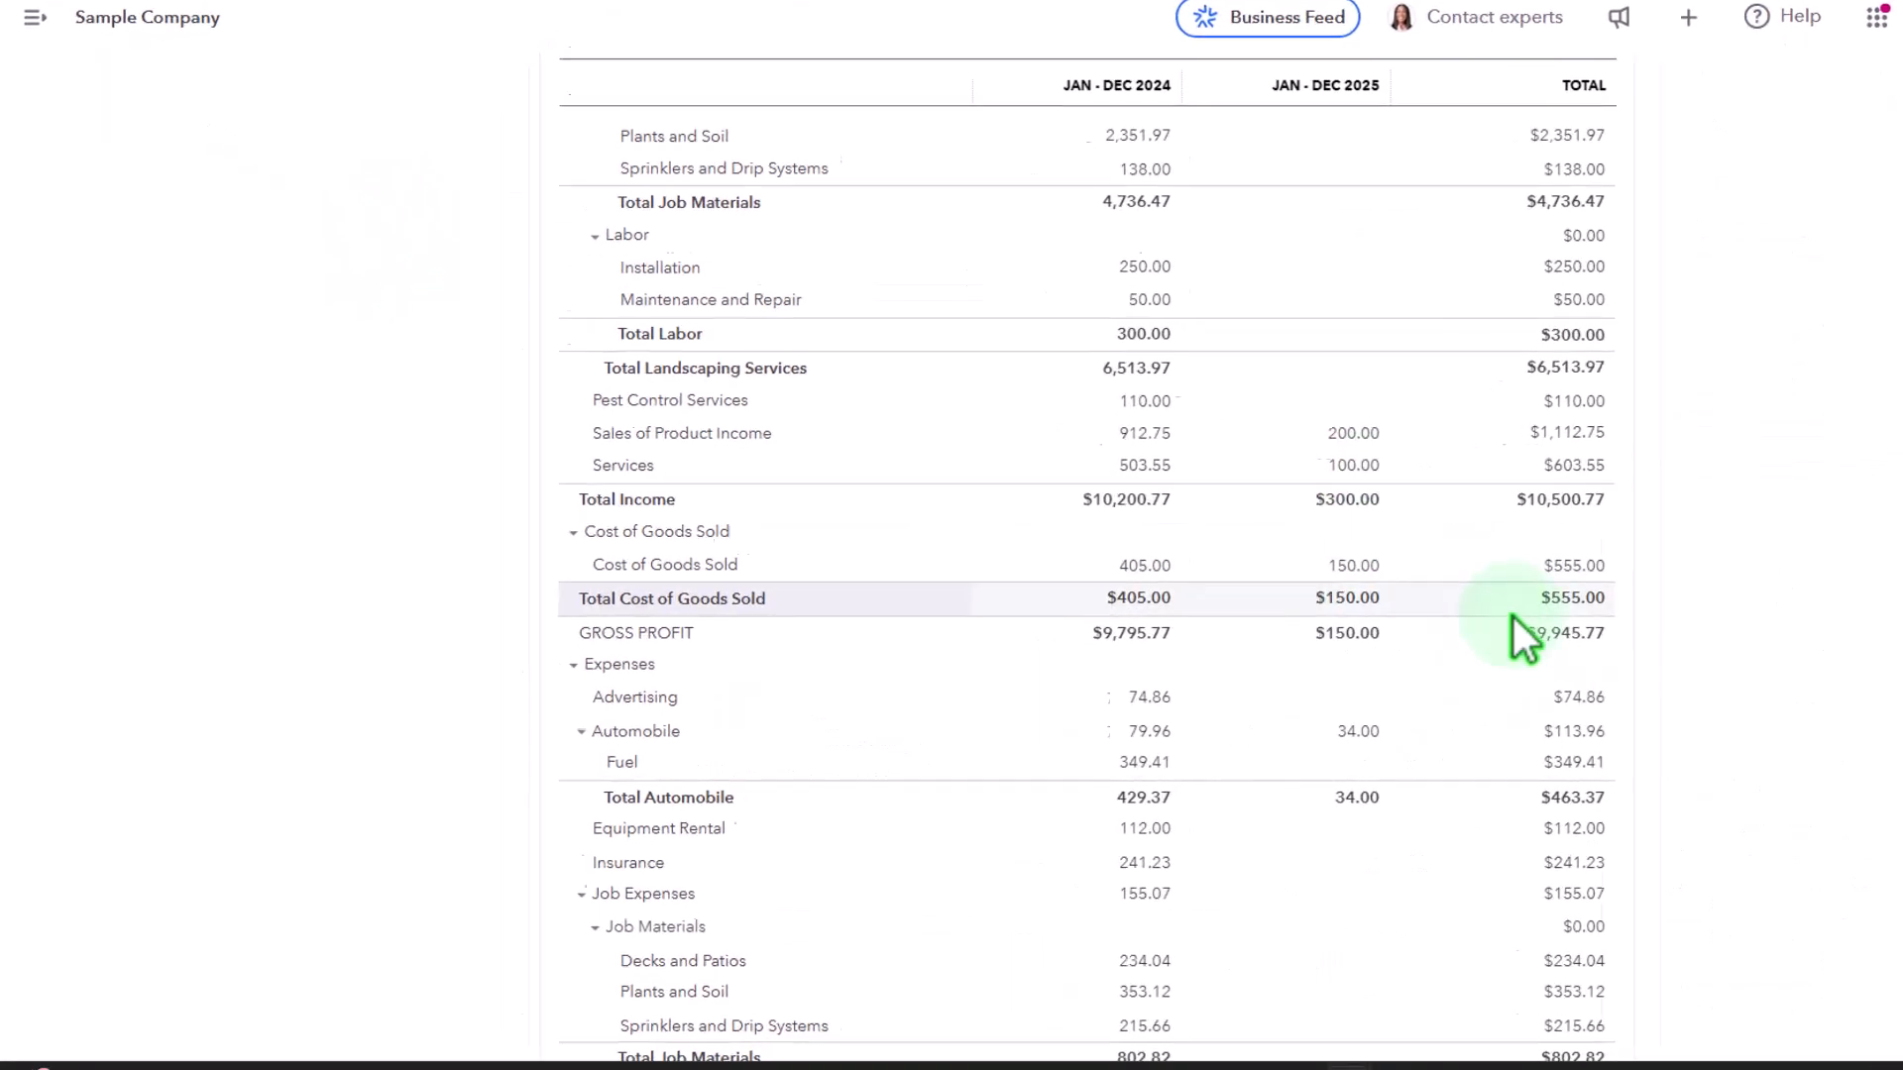
scroll(1453, 694, "up", 3)
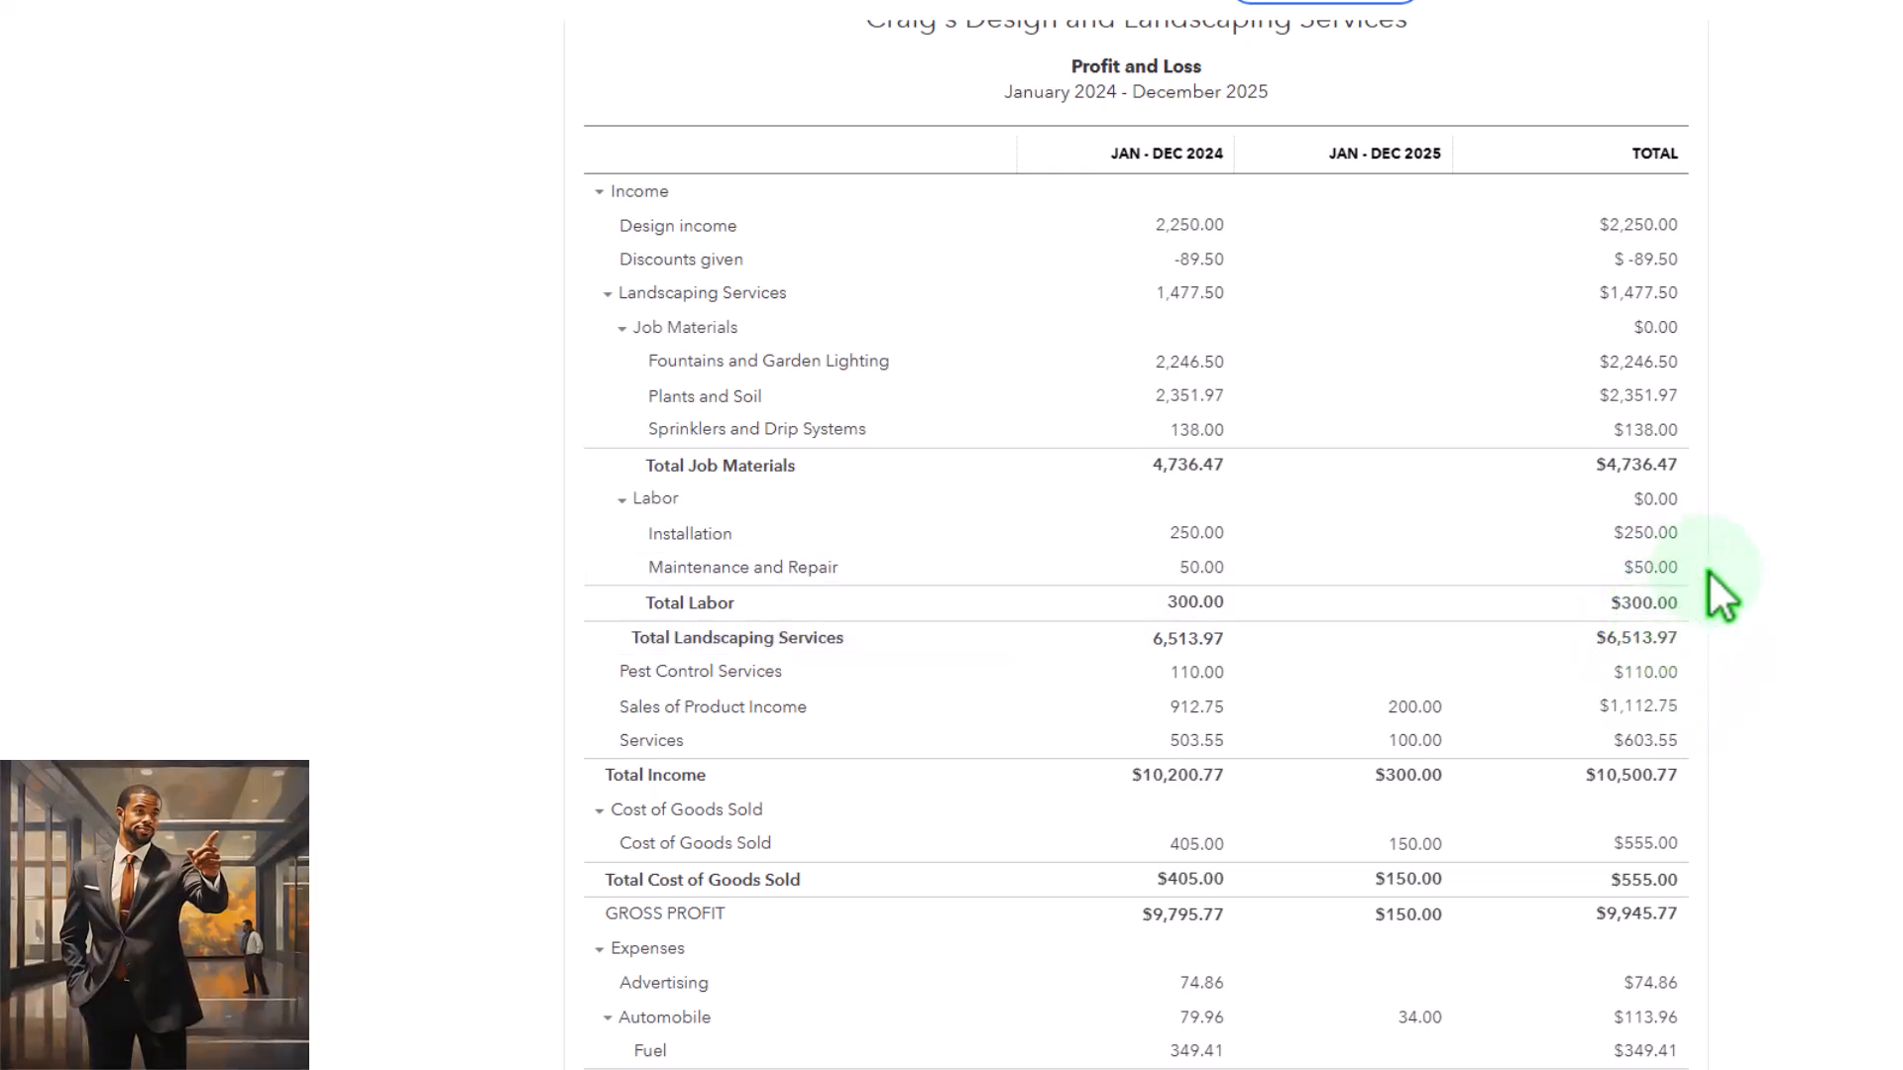
scroll(1711, 575, "down", 3)
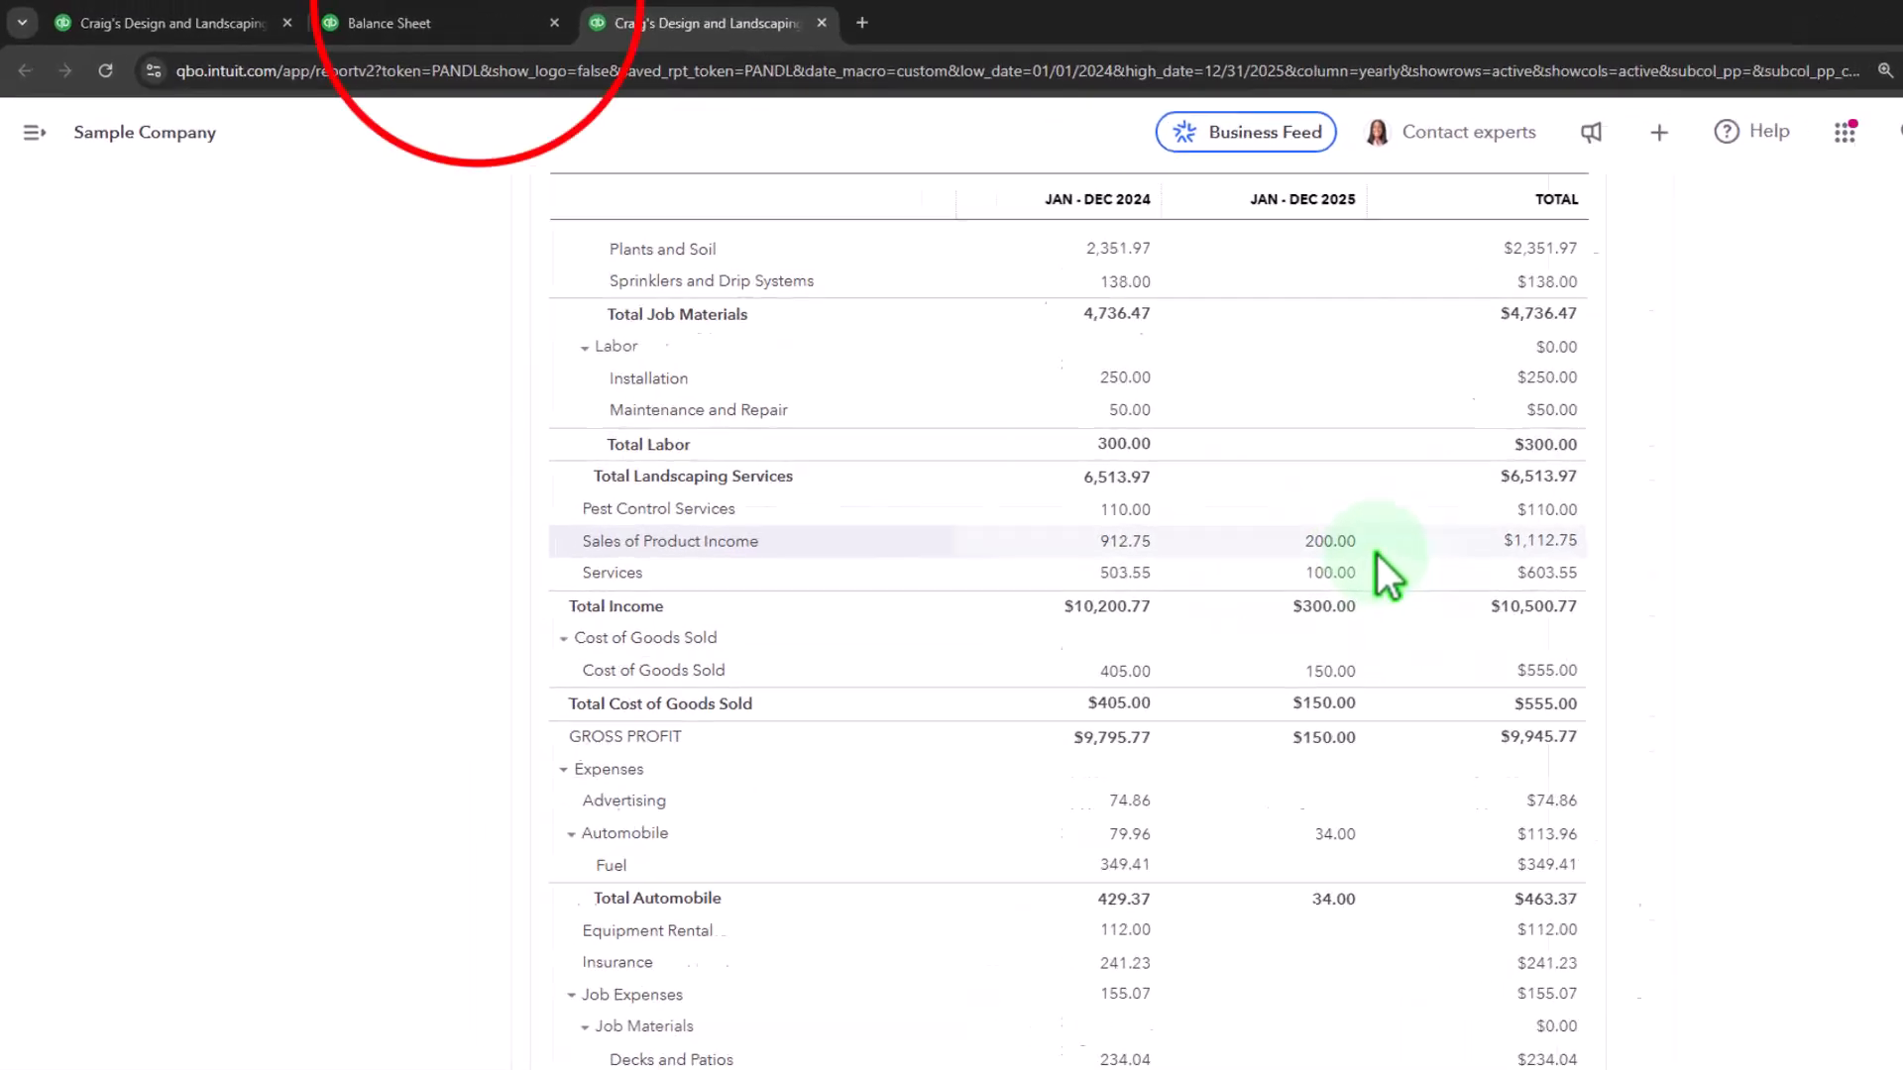
- Trace the 2025 Inventory Asset balance on the Balance Sheet to its transactions, and compare it with the Profit and Loss report
left_click(376, 22)
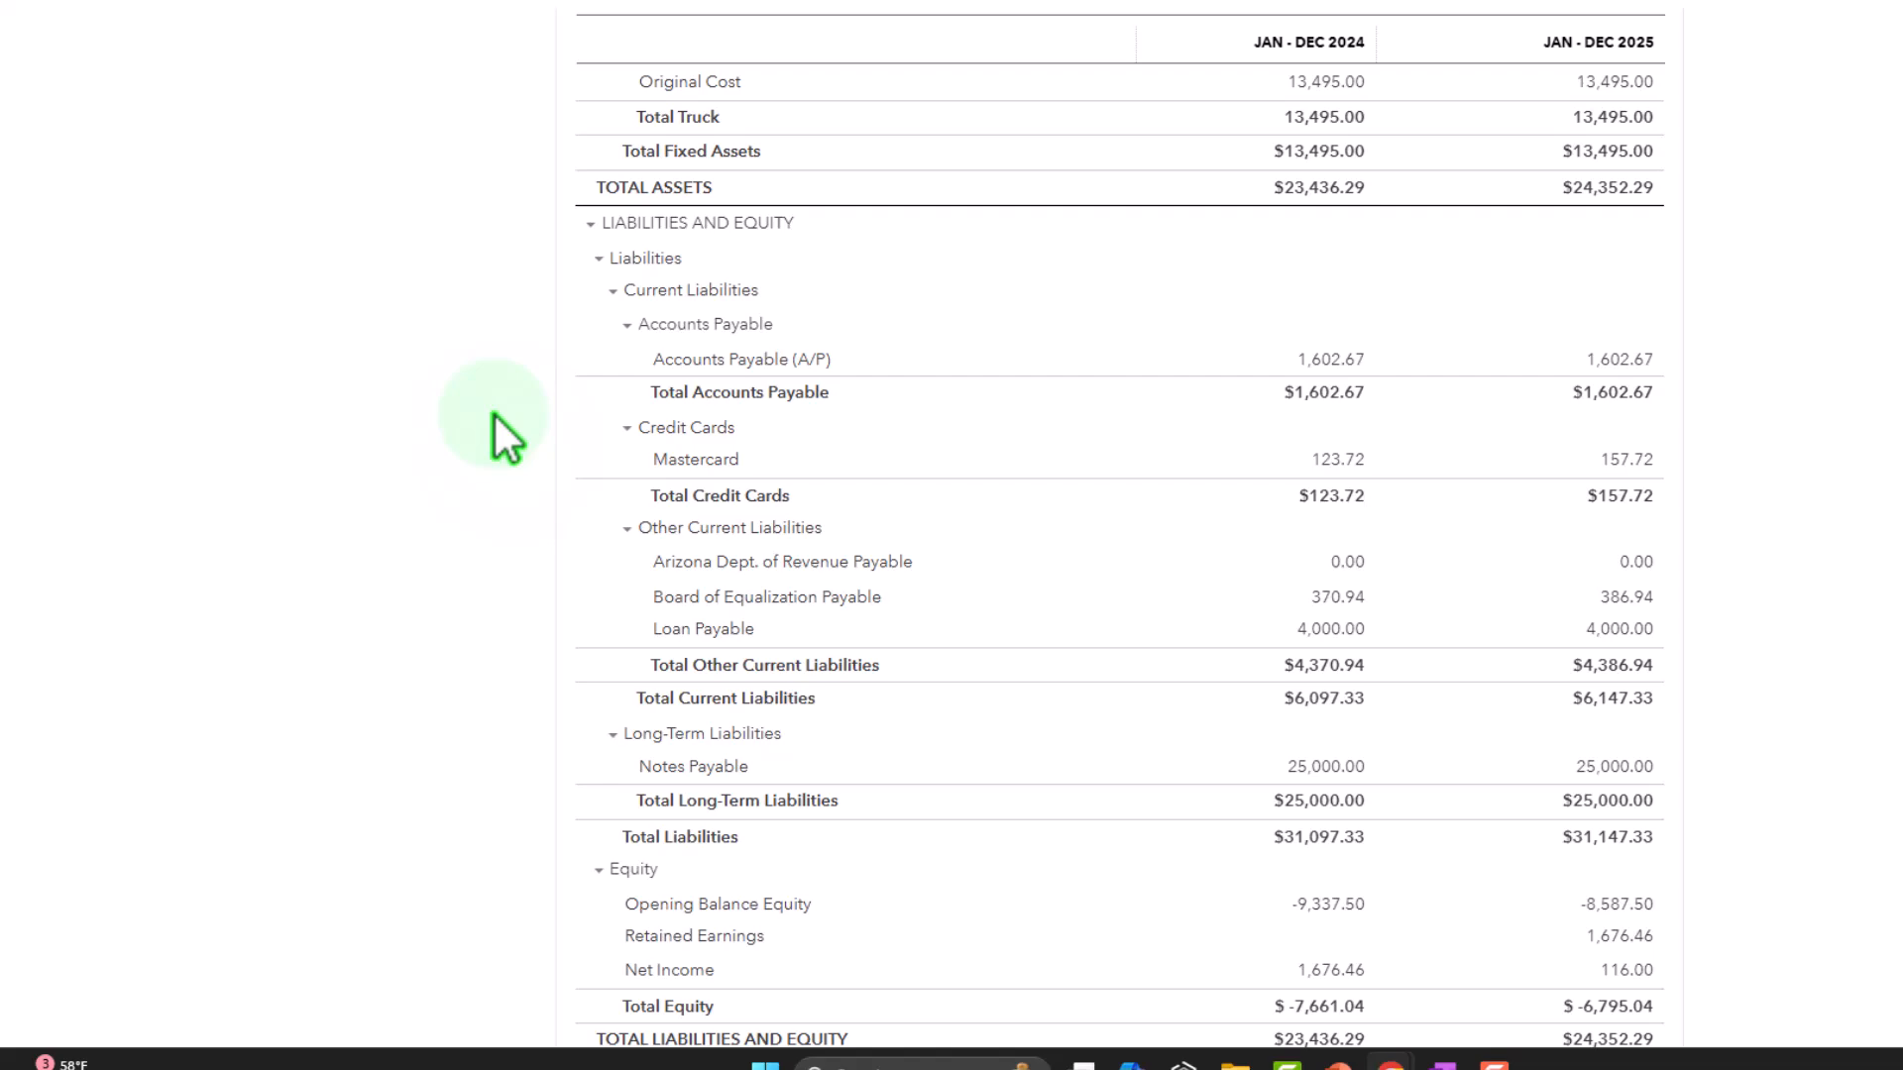
scroll(505, 436, "up", 5)
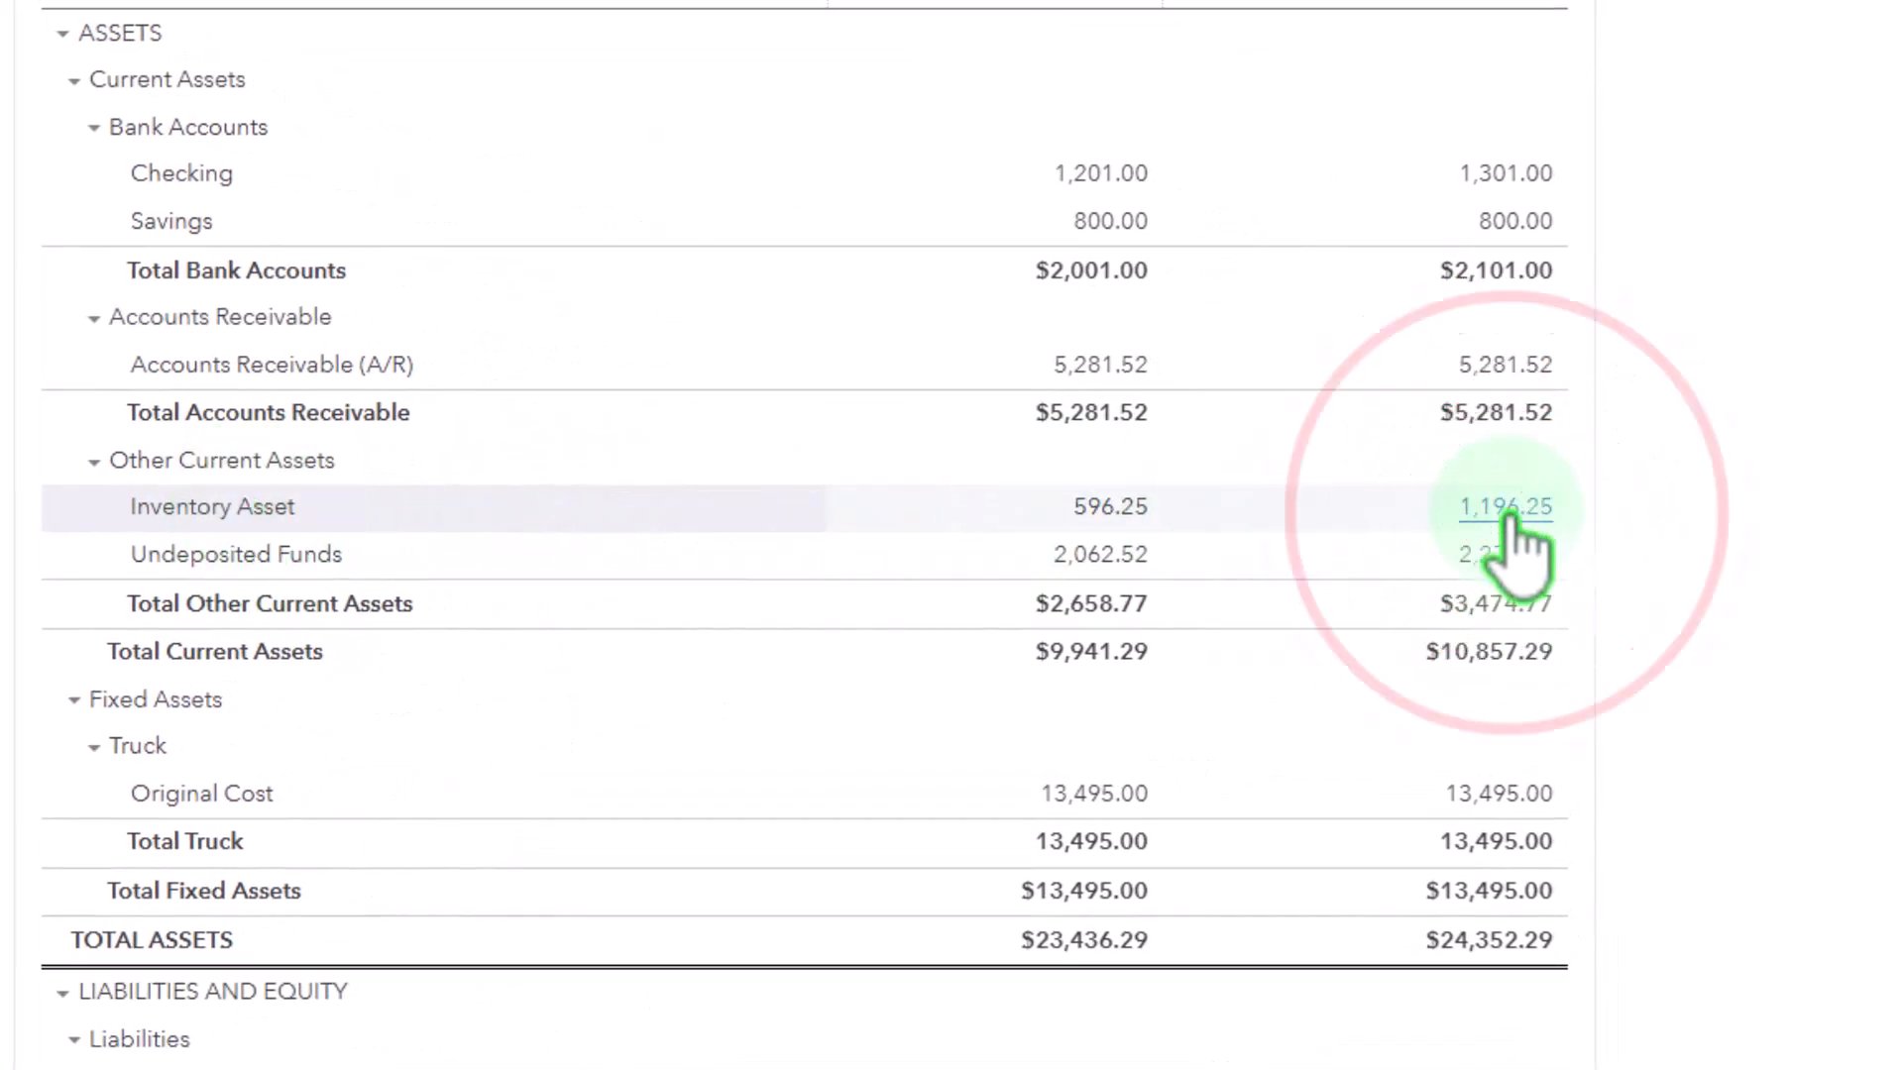
left_click(1508, 508)
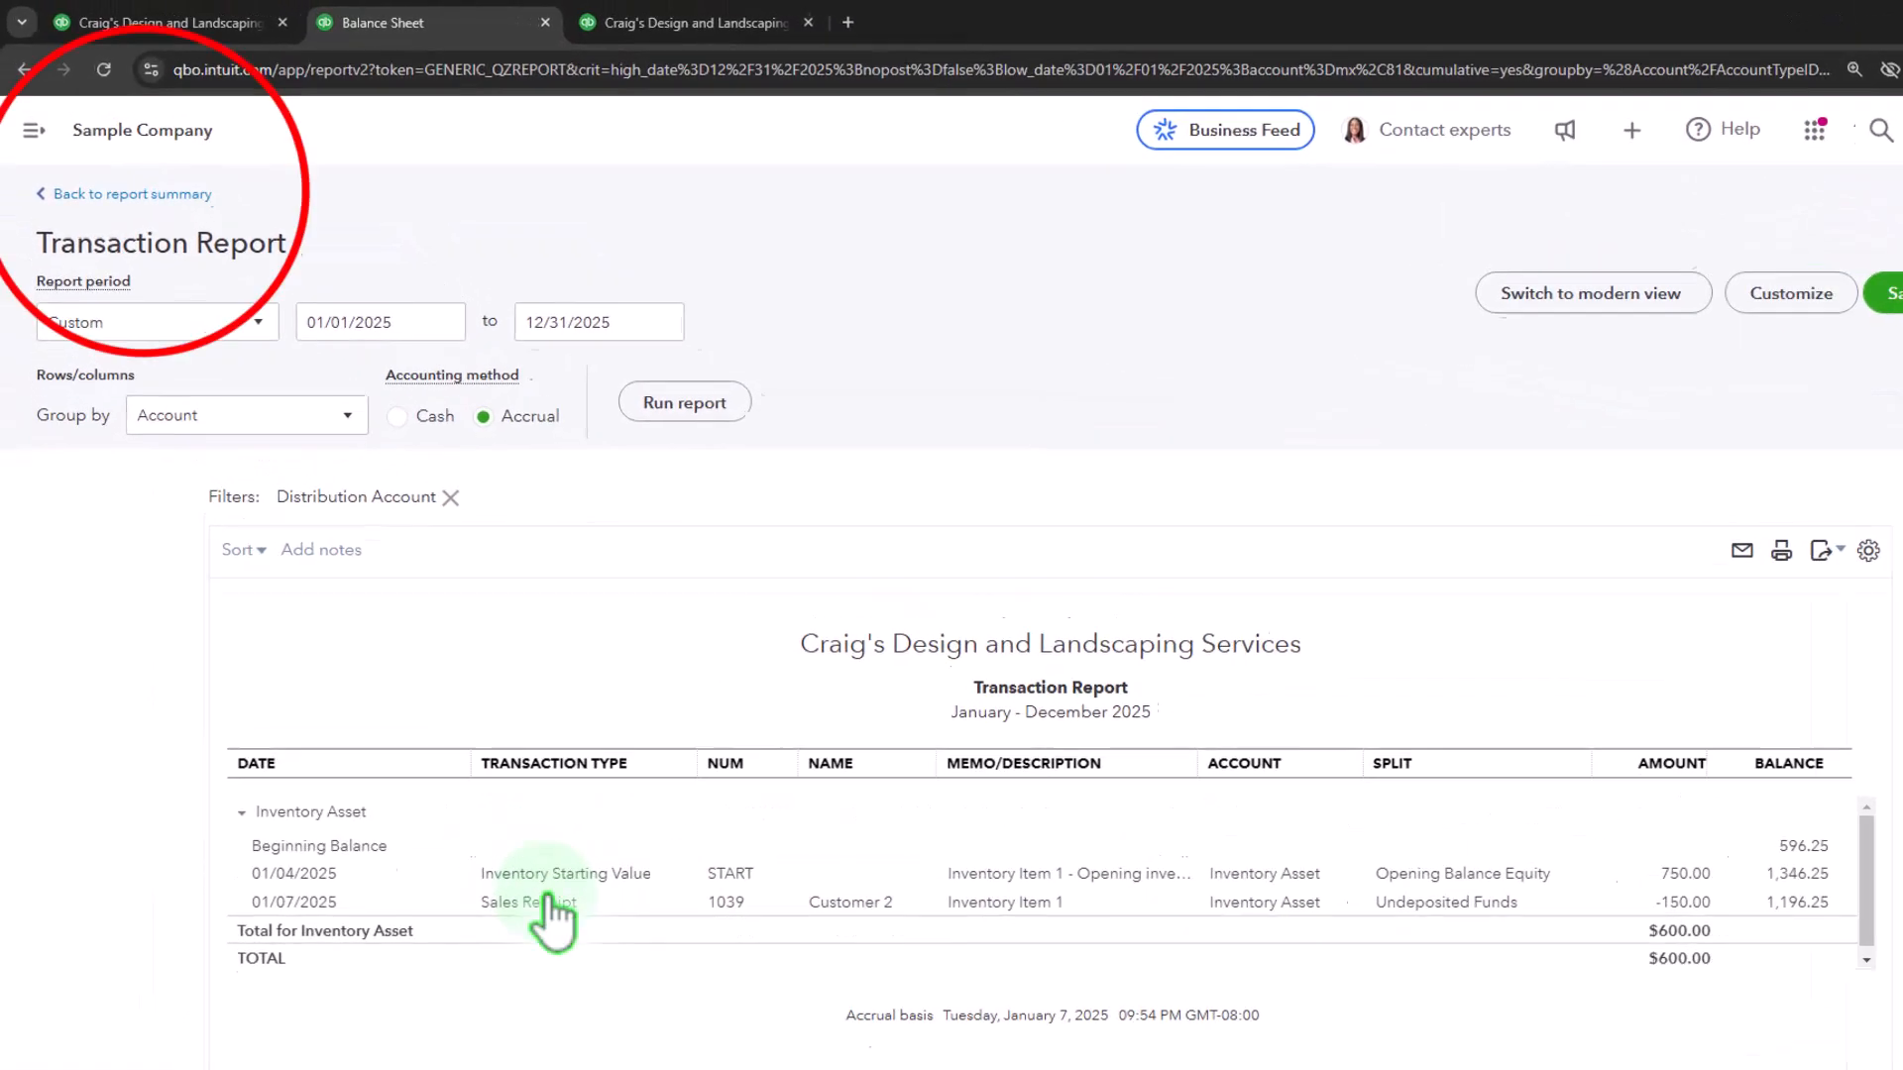
left_click(109, 262)
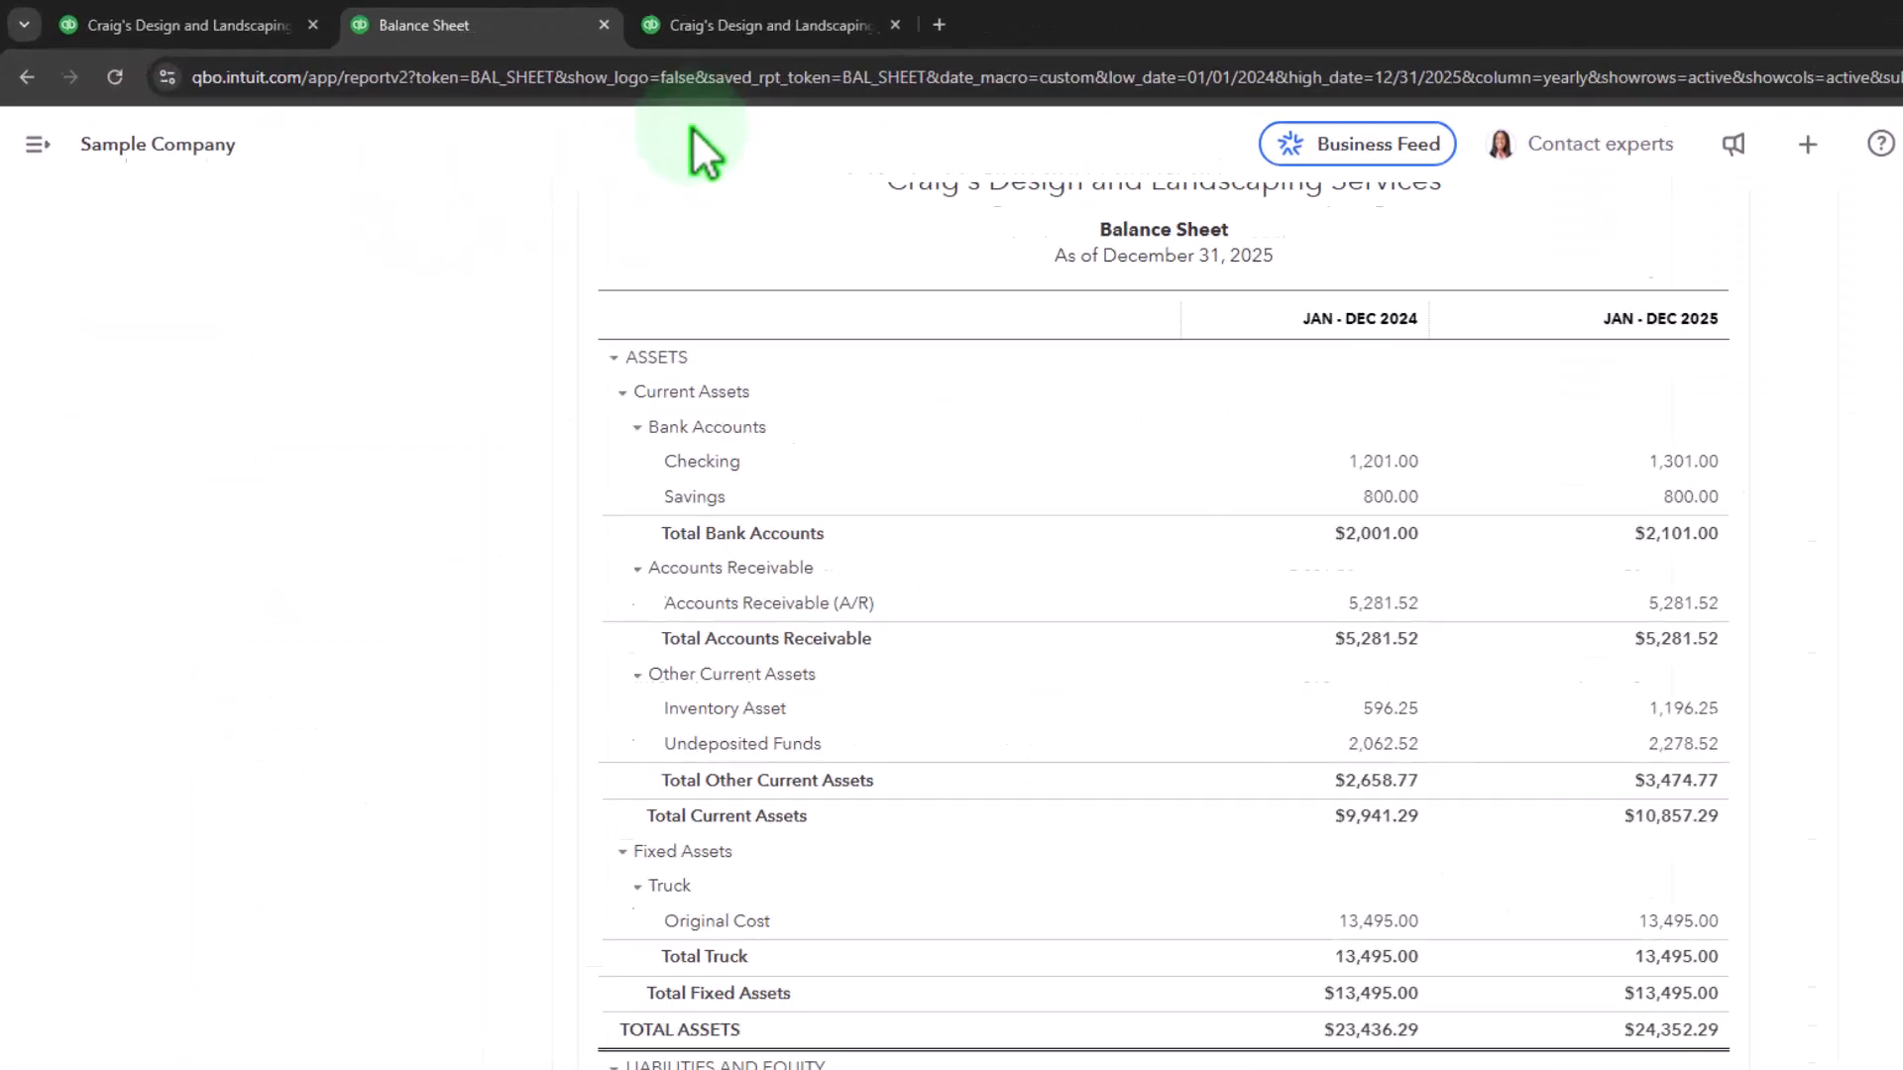
left_click(989, 33)
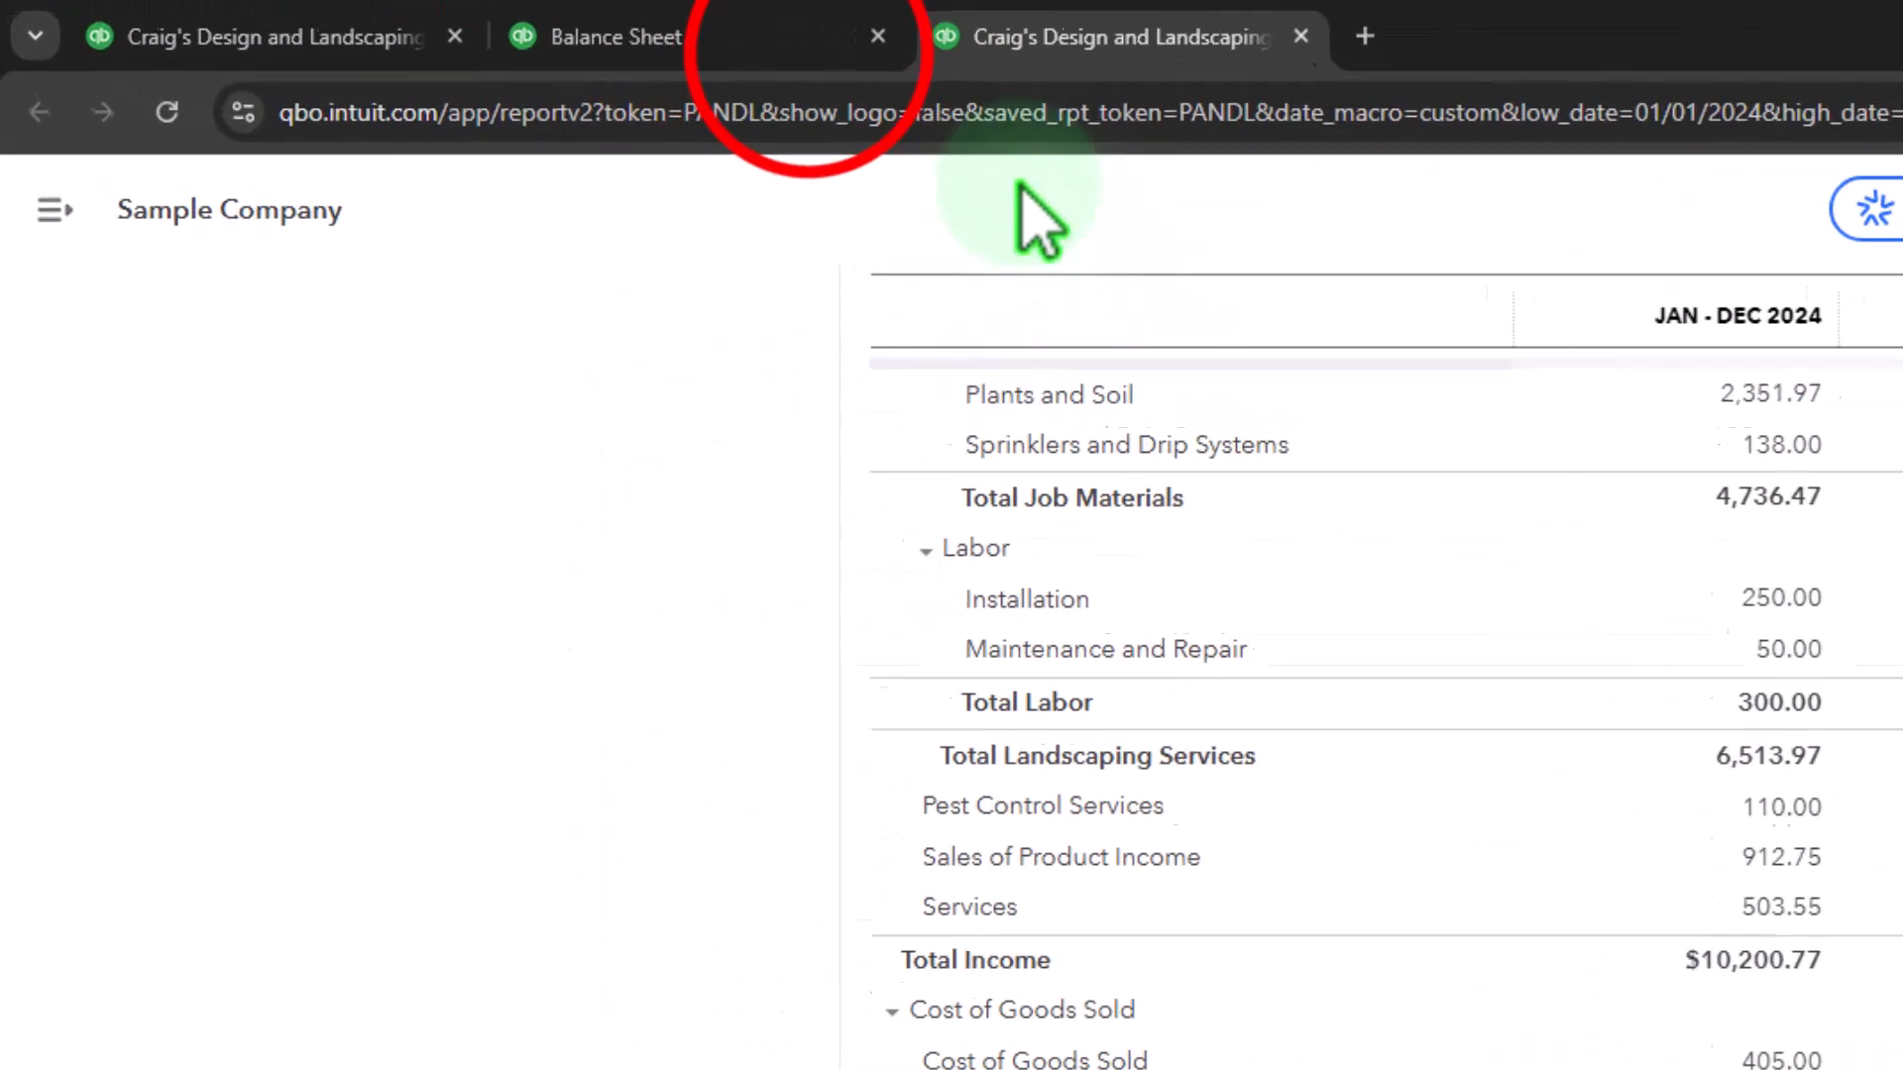
left_click(604, 36)
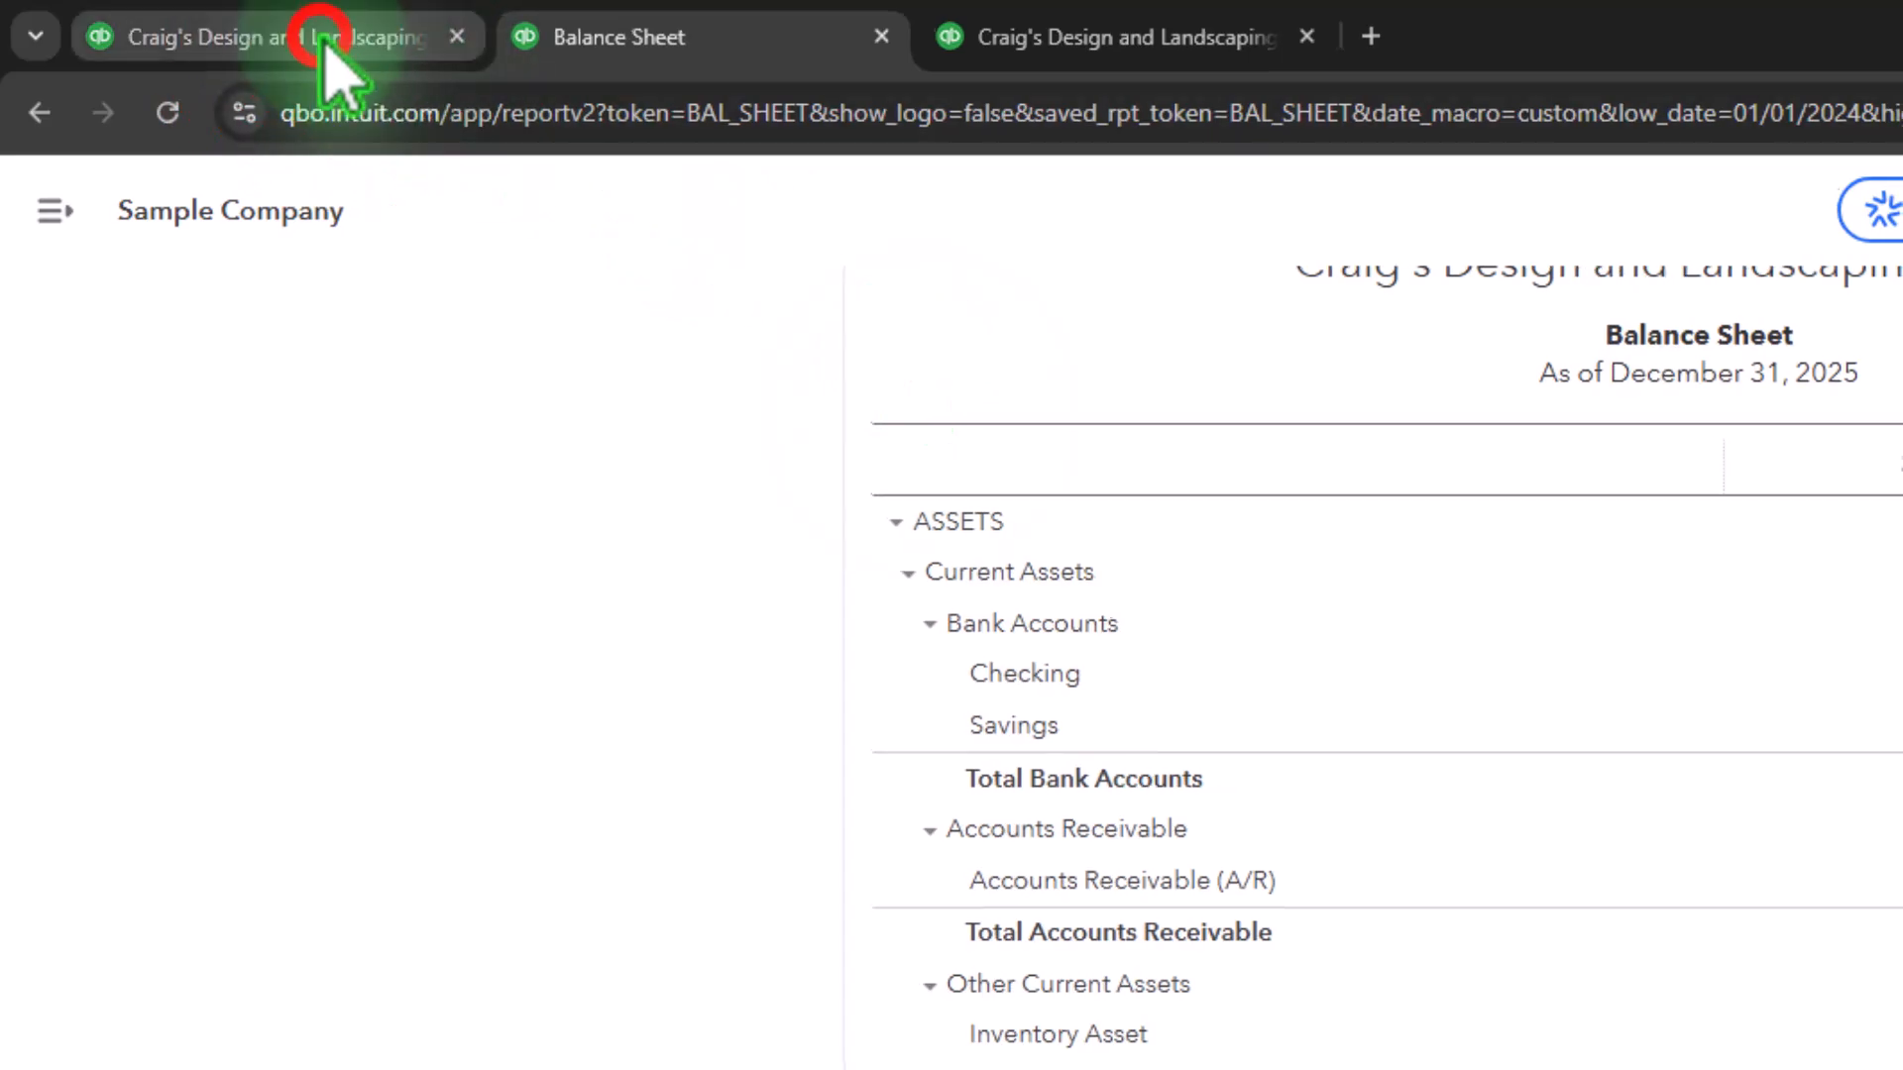
- Search the report list for inventory reports and open the Inventory Valuation Summary
left_click(188, 21)
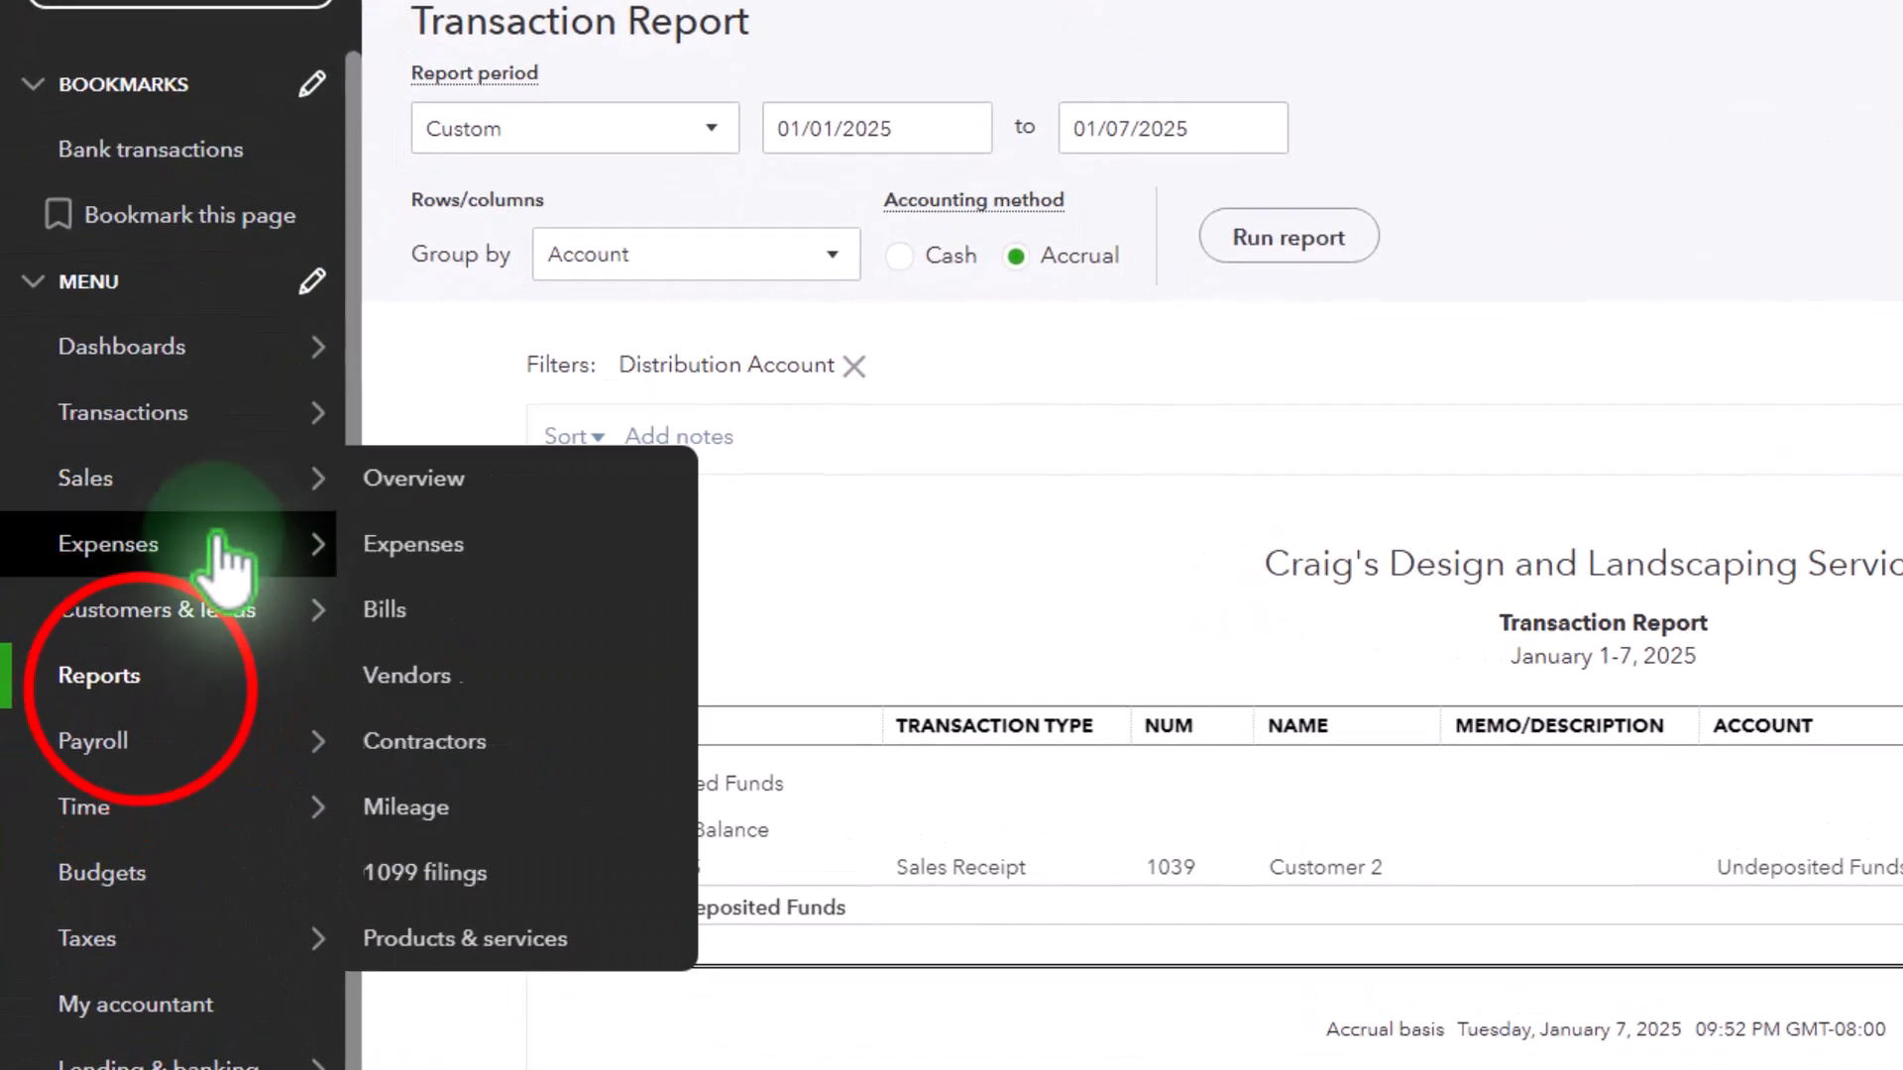
left_click(96, 639)
left_click(1350, 261)
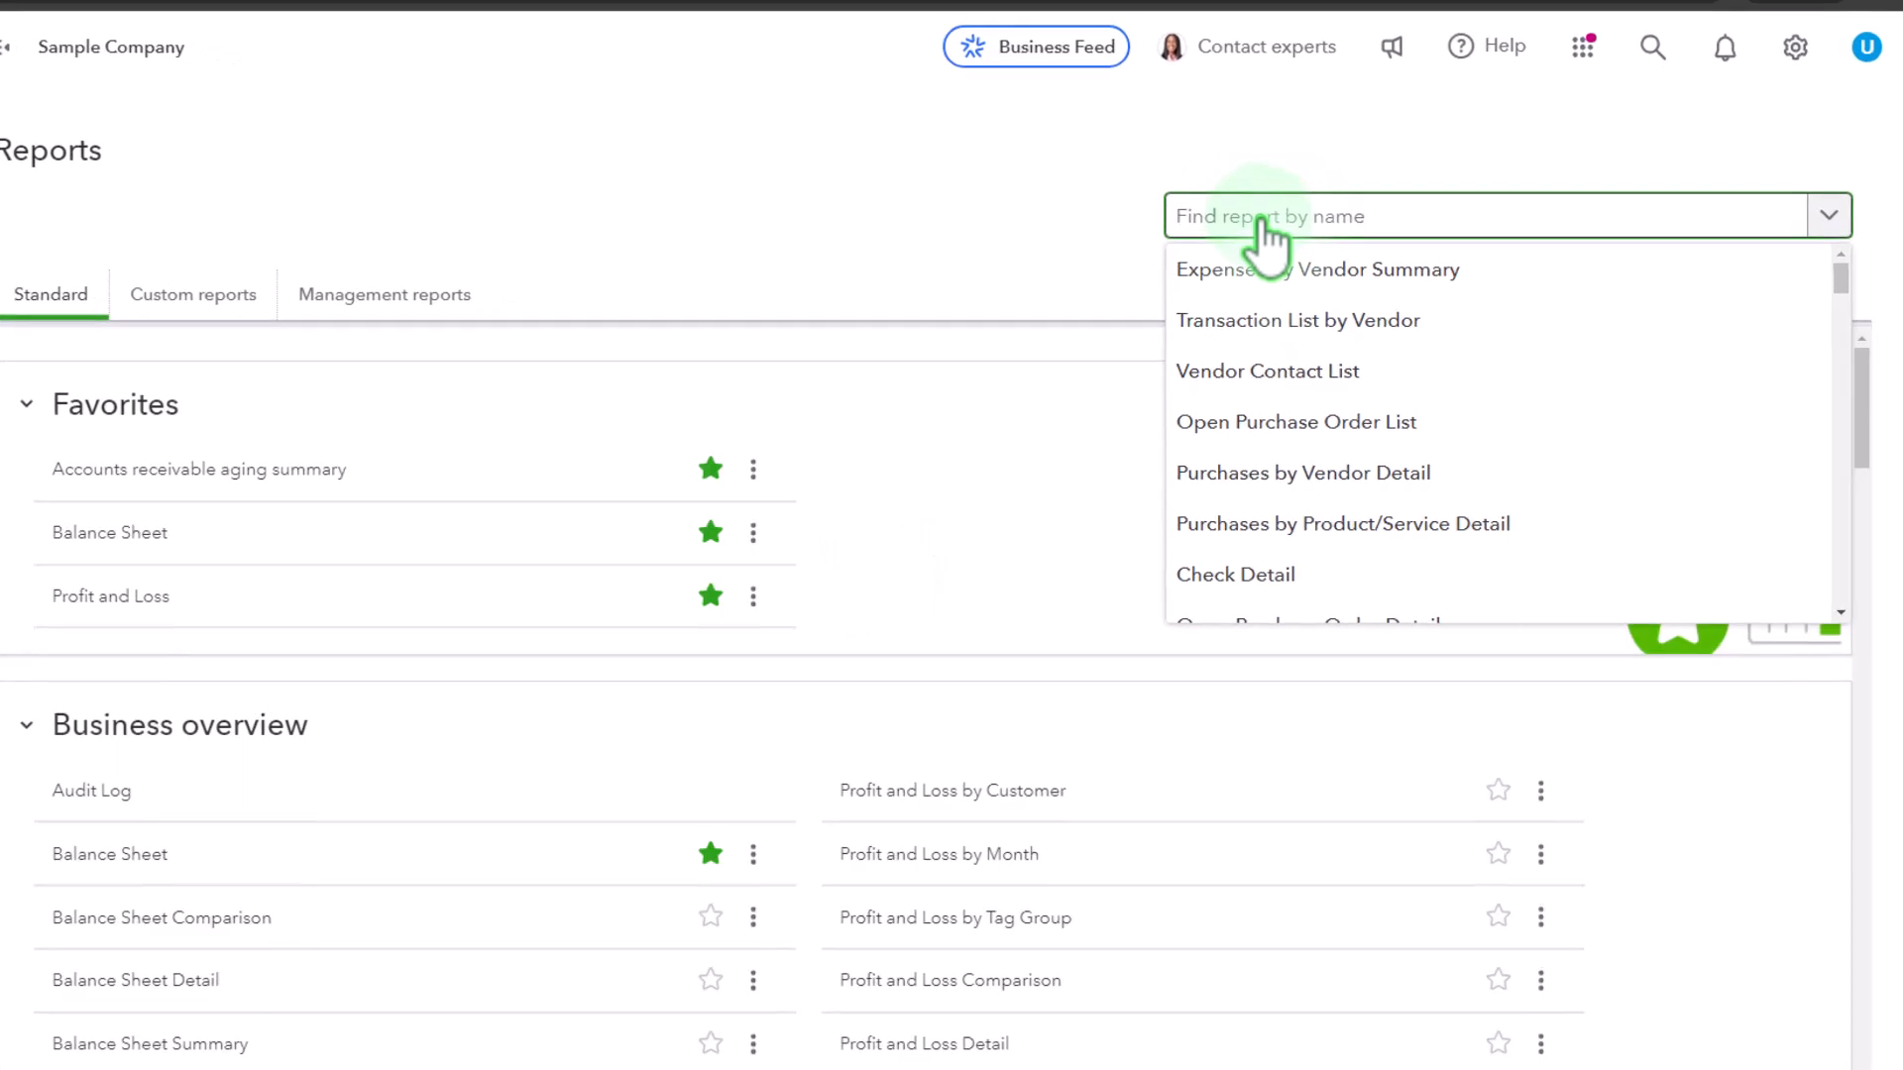
type("inve")
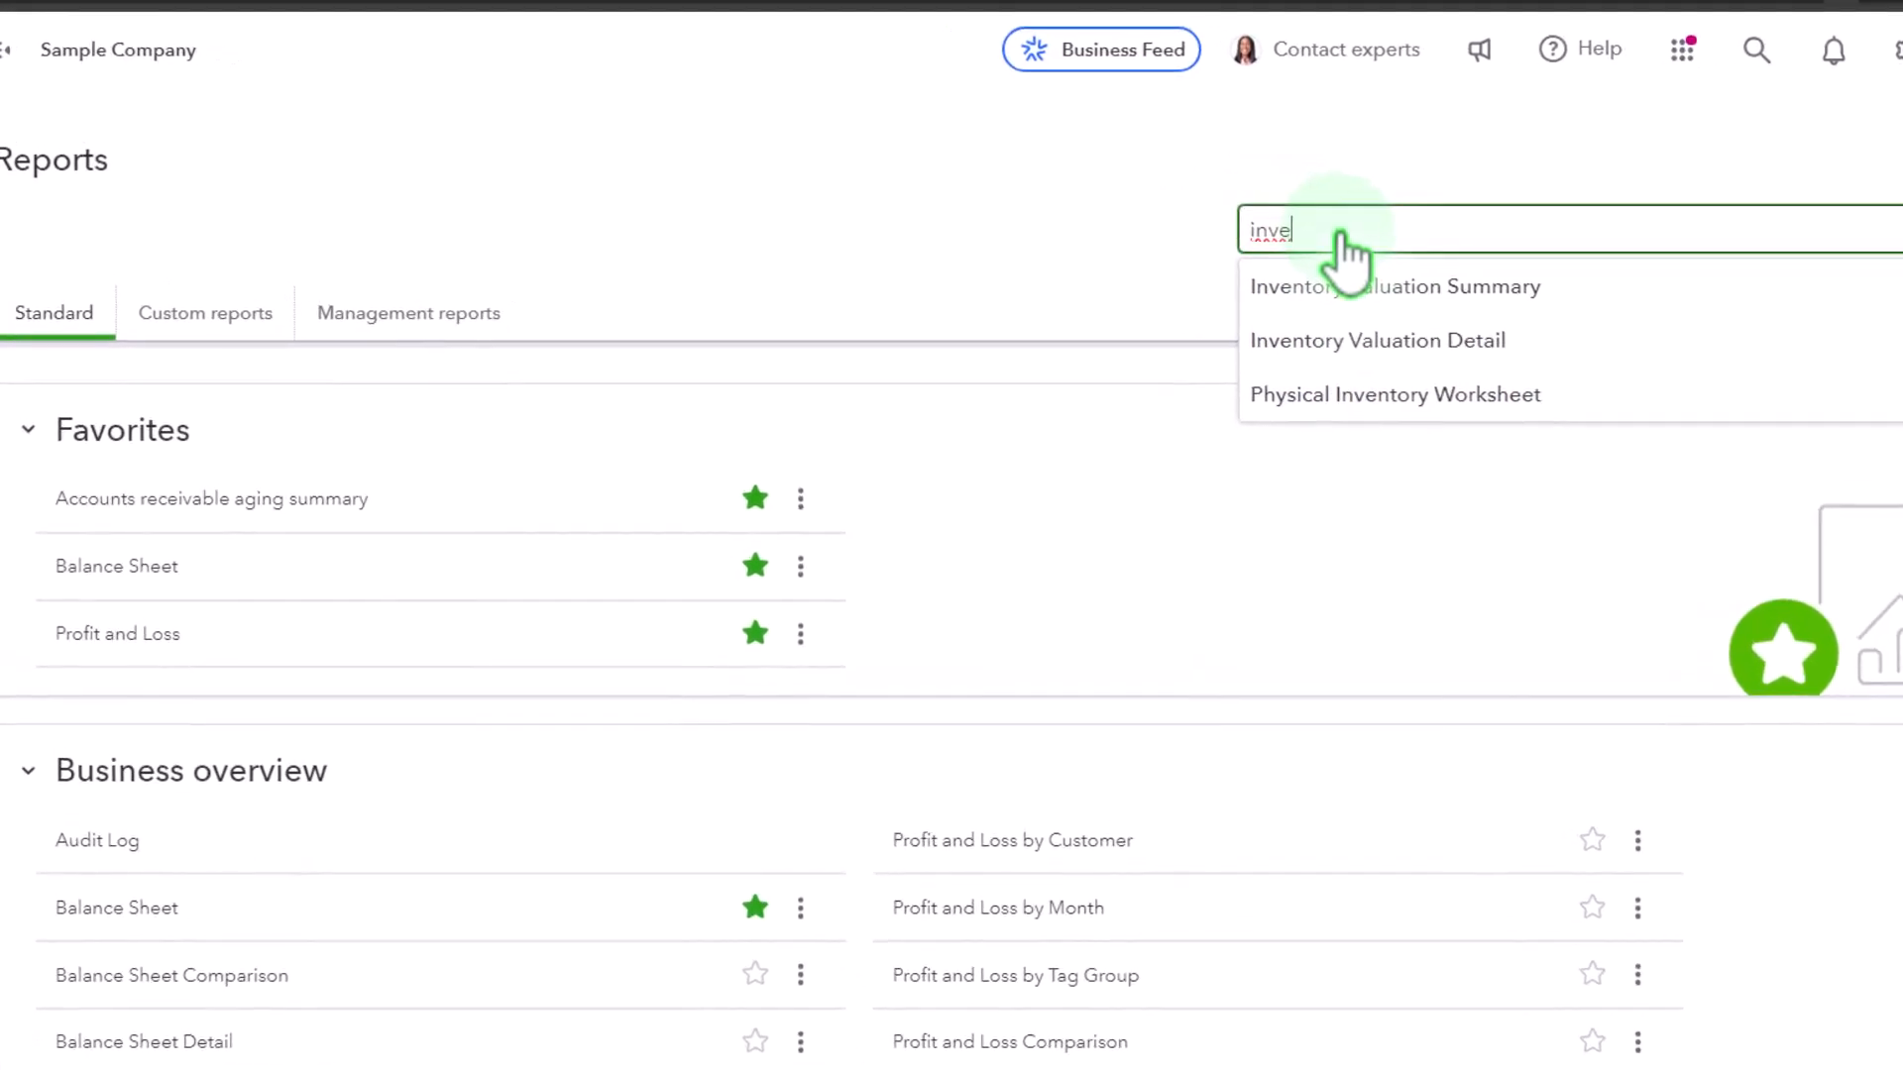
left_click(1338, 280)
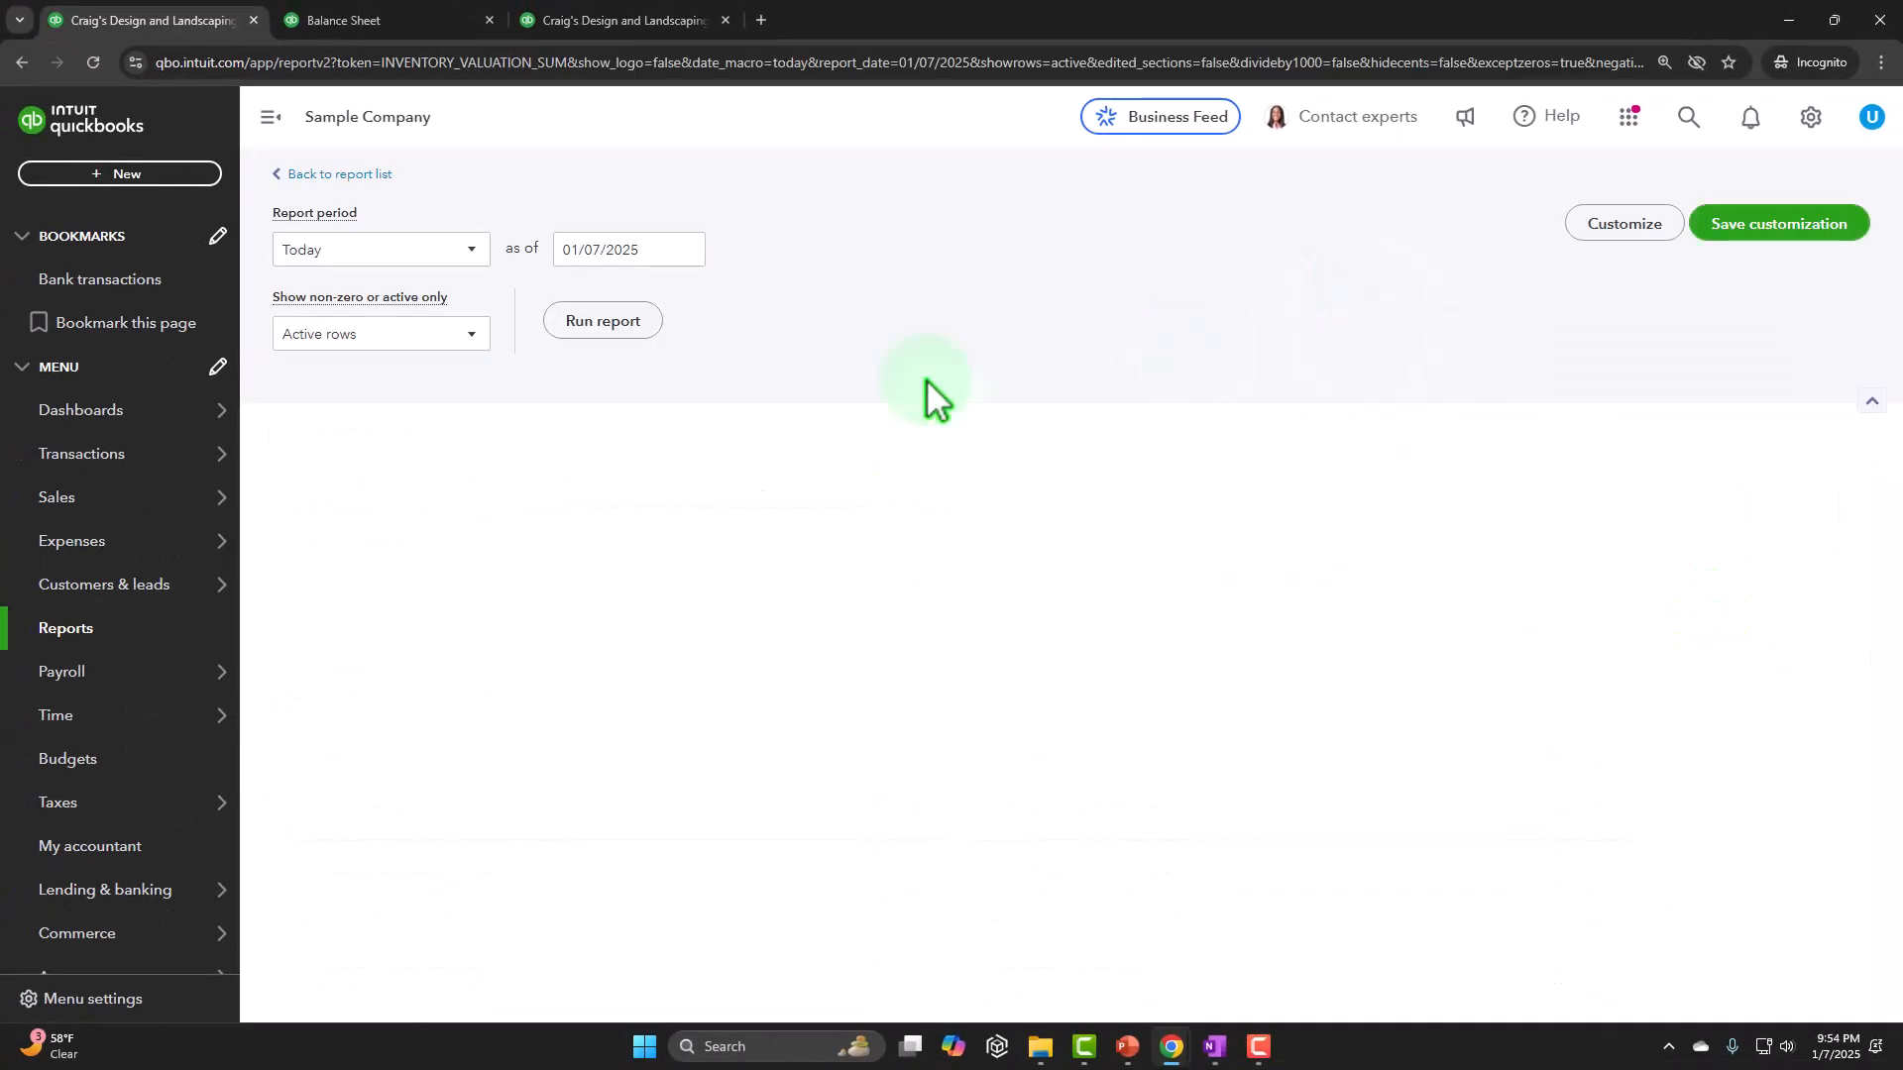
- Run the Inventory Valuation Summary as of 12/31/2025 and review the Inventory Item 1 line
scroll(793, 337, "down", 2)
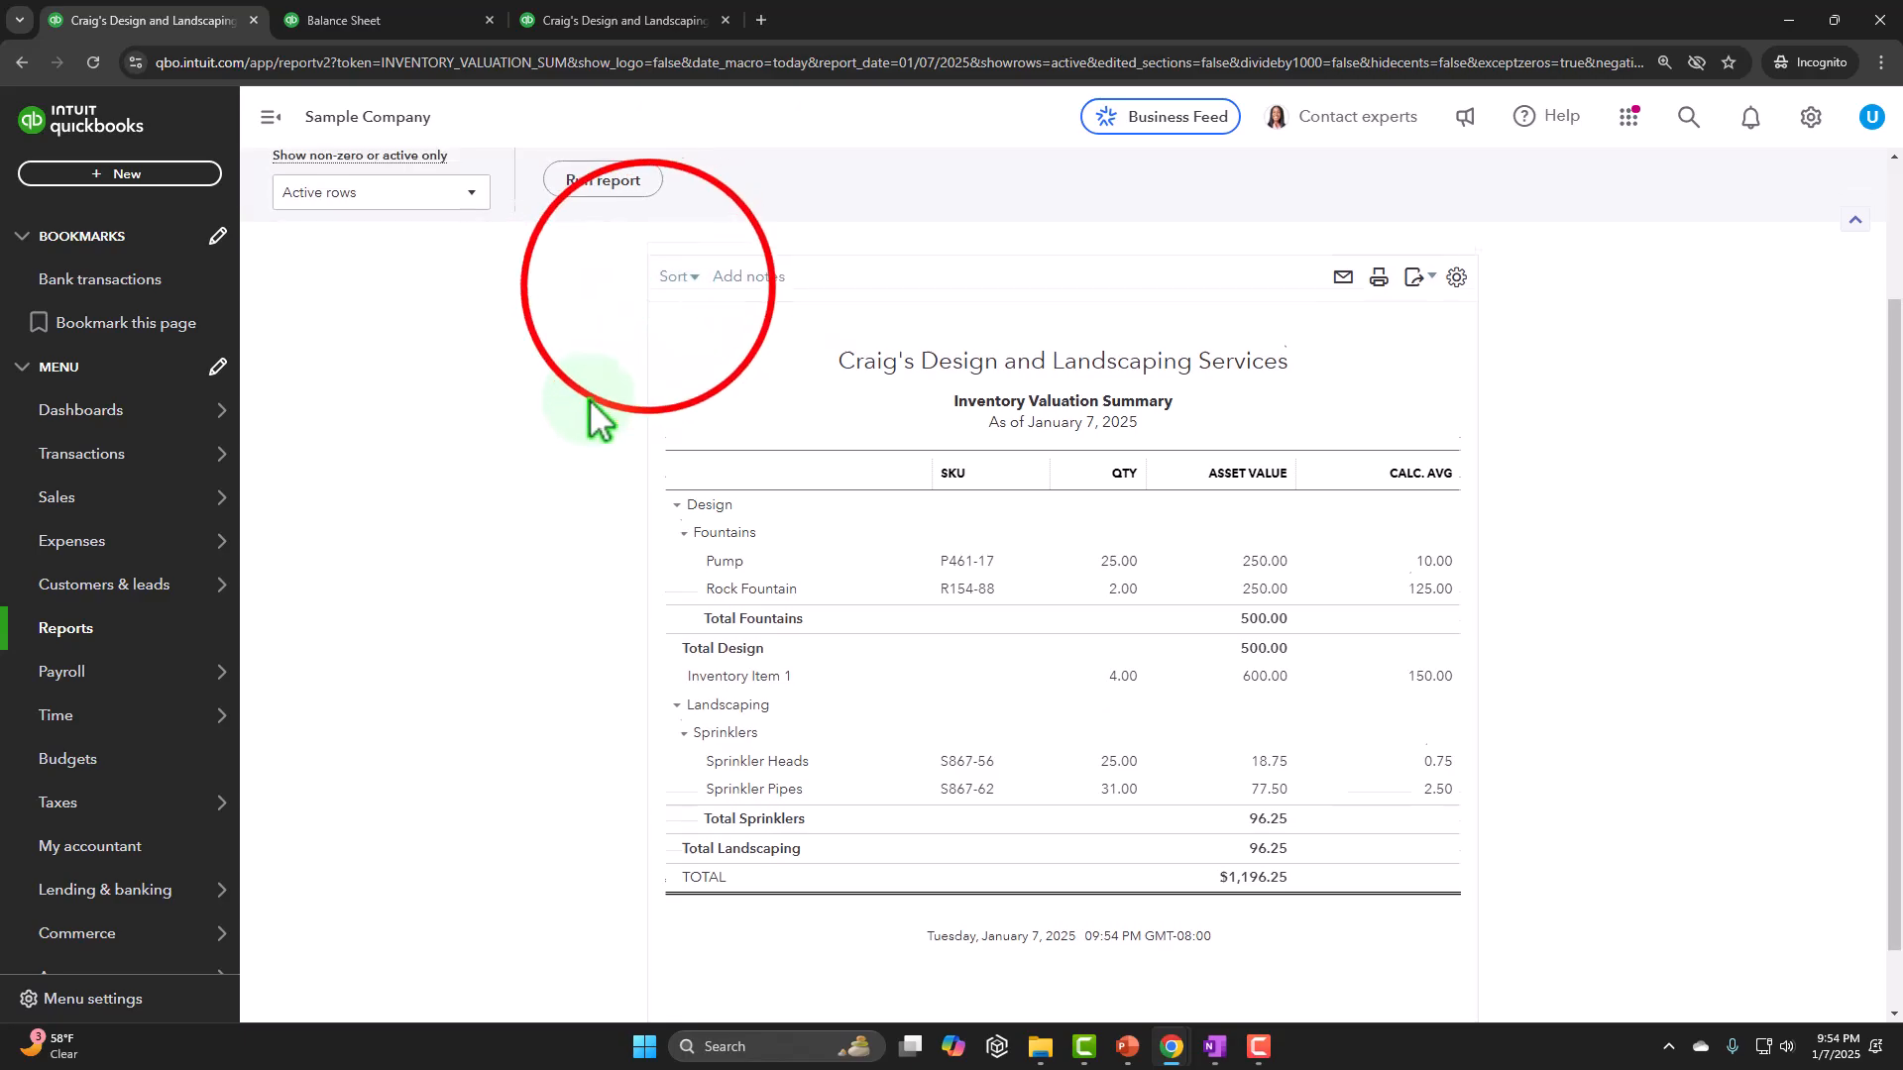
scroll(594, 404, "up", 2)
left_click(639, 296)
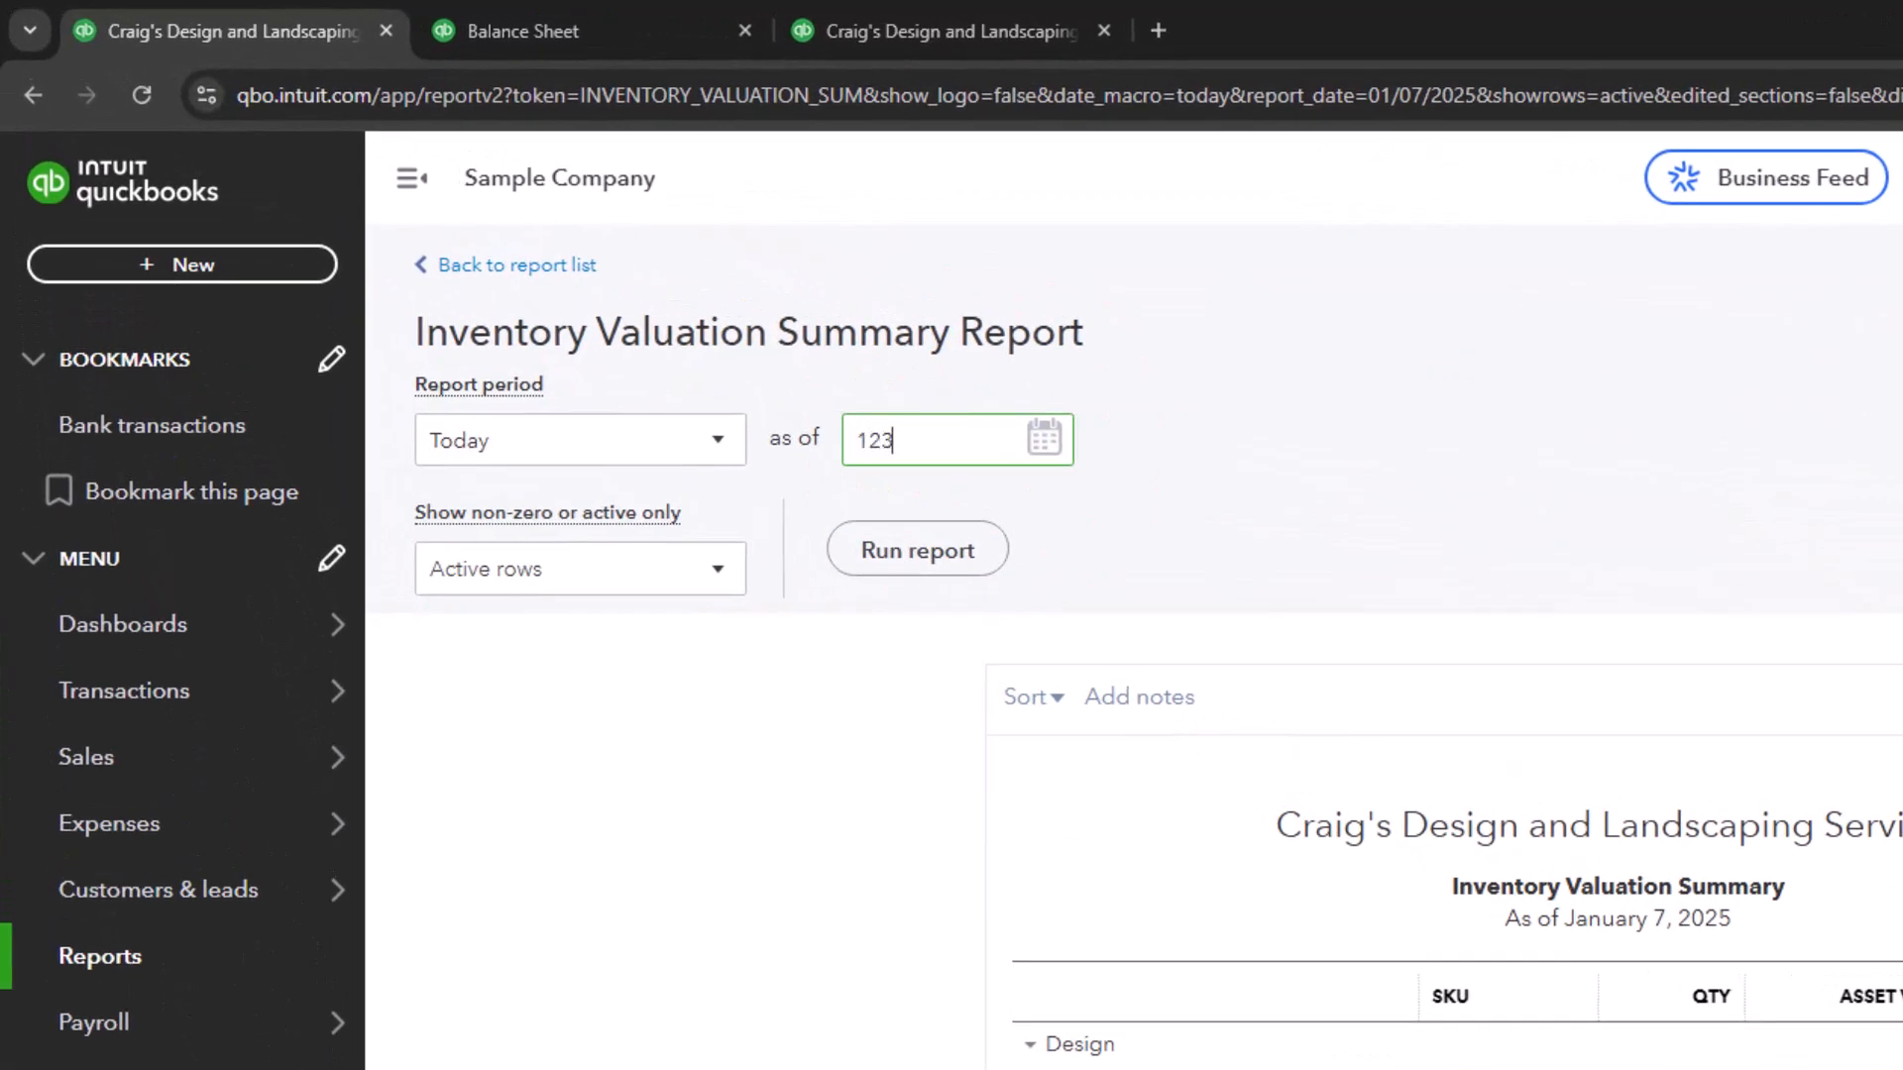
left_click(918, 550)
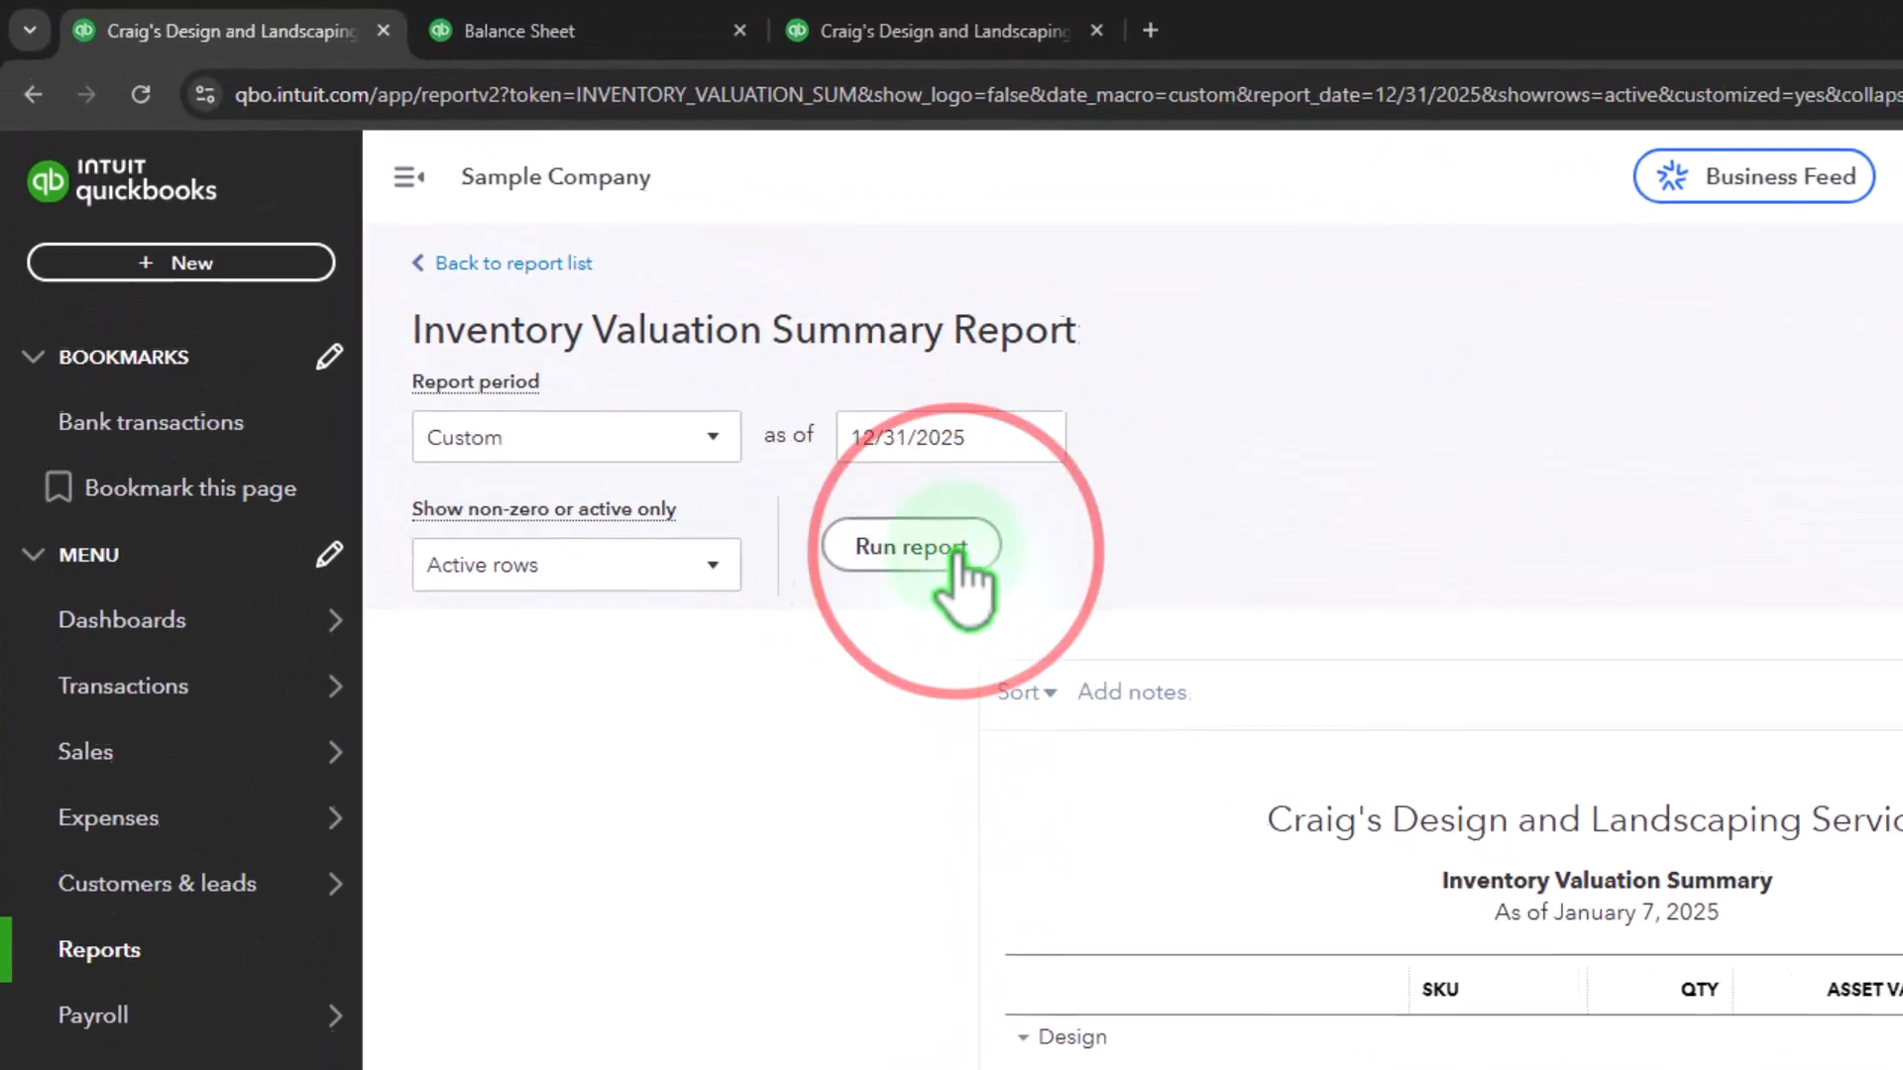
scroll(951, 594, "down", 2)
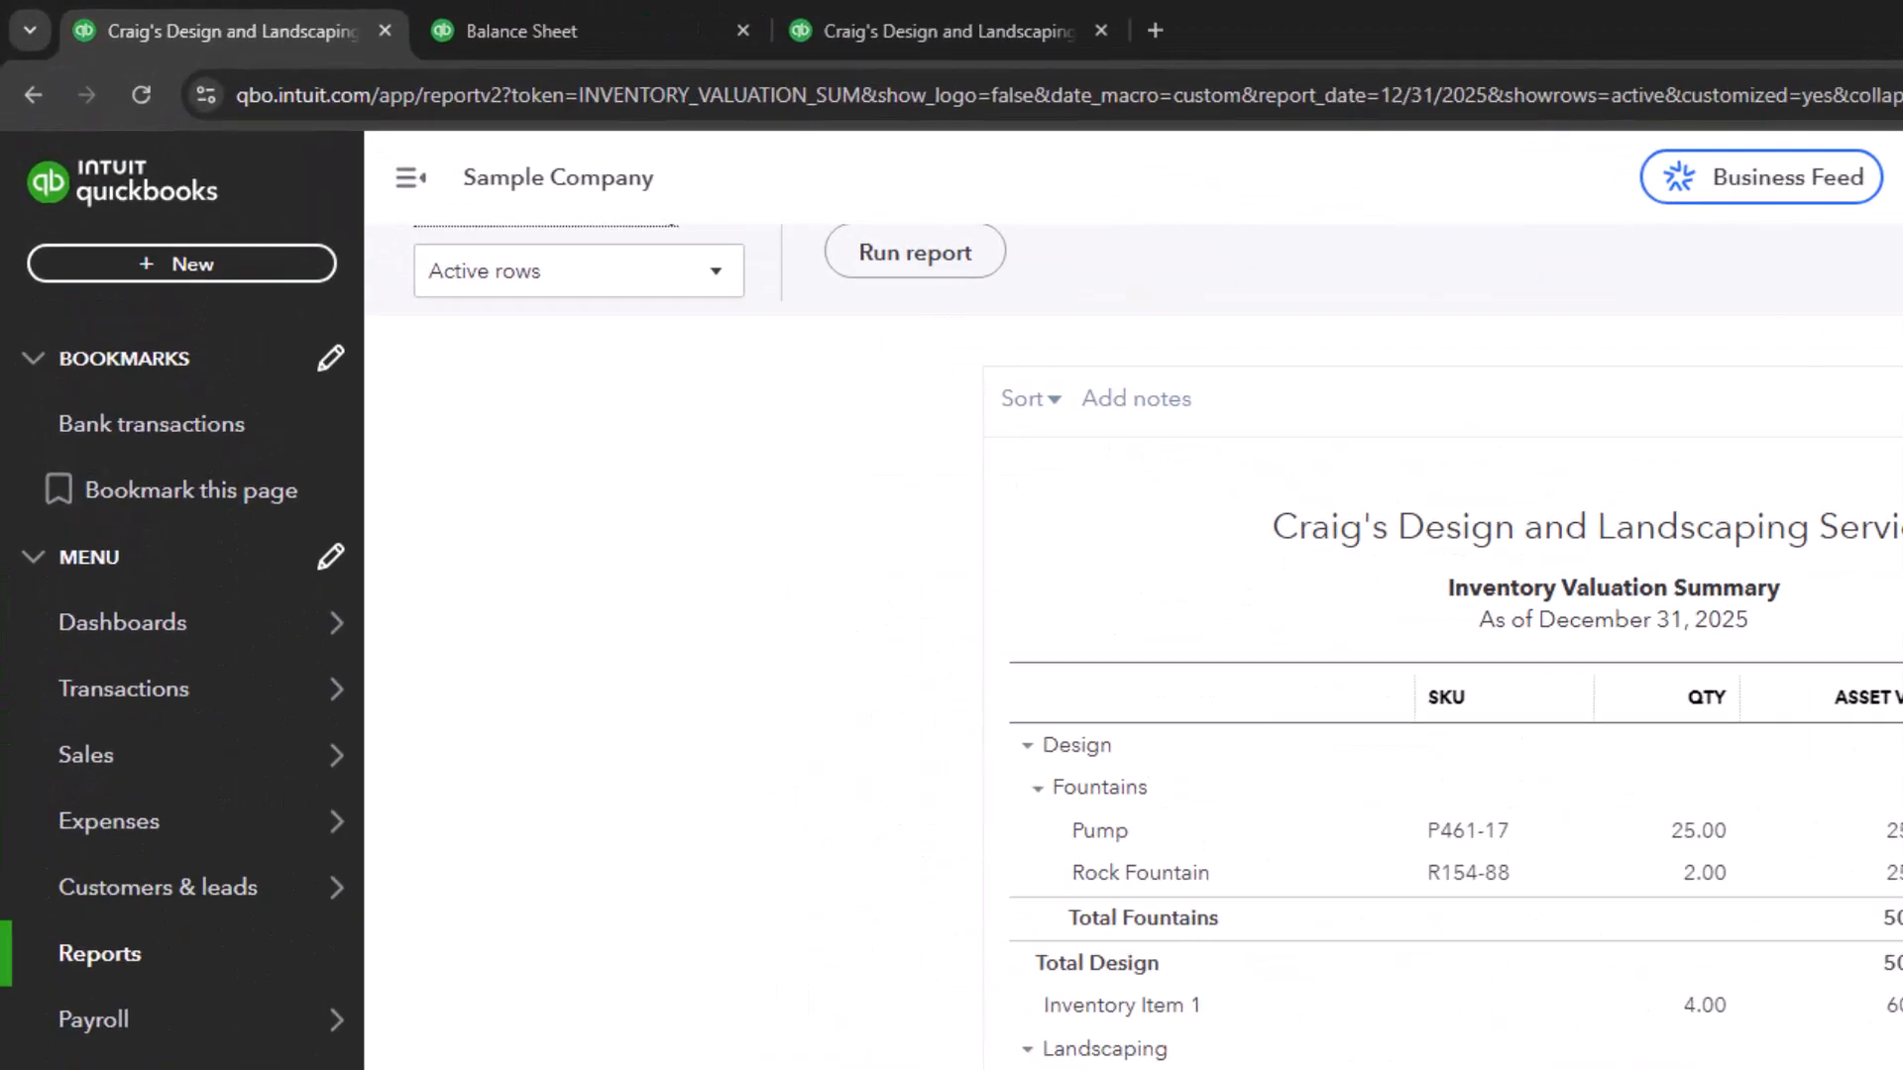
- Compare the 2025 Inventory Asset balance on the Balance Sheet with the total of the Inventory Valuation Summary
left_click(519, 31)
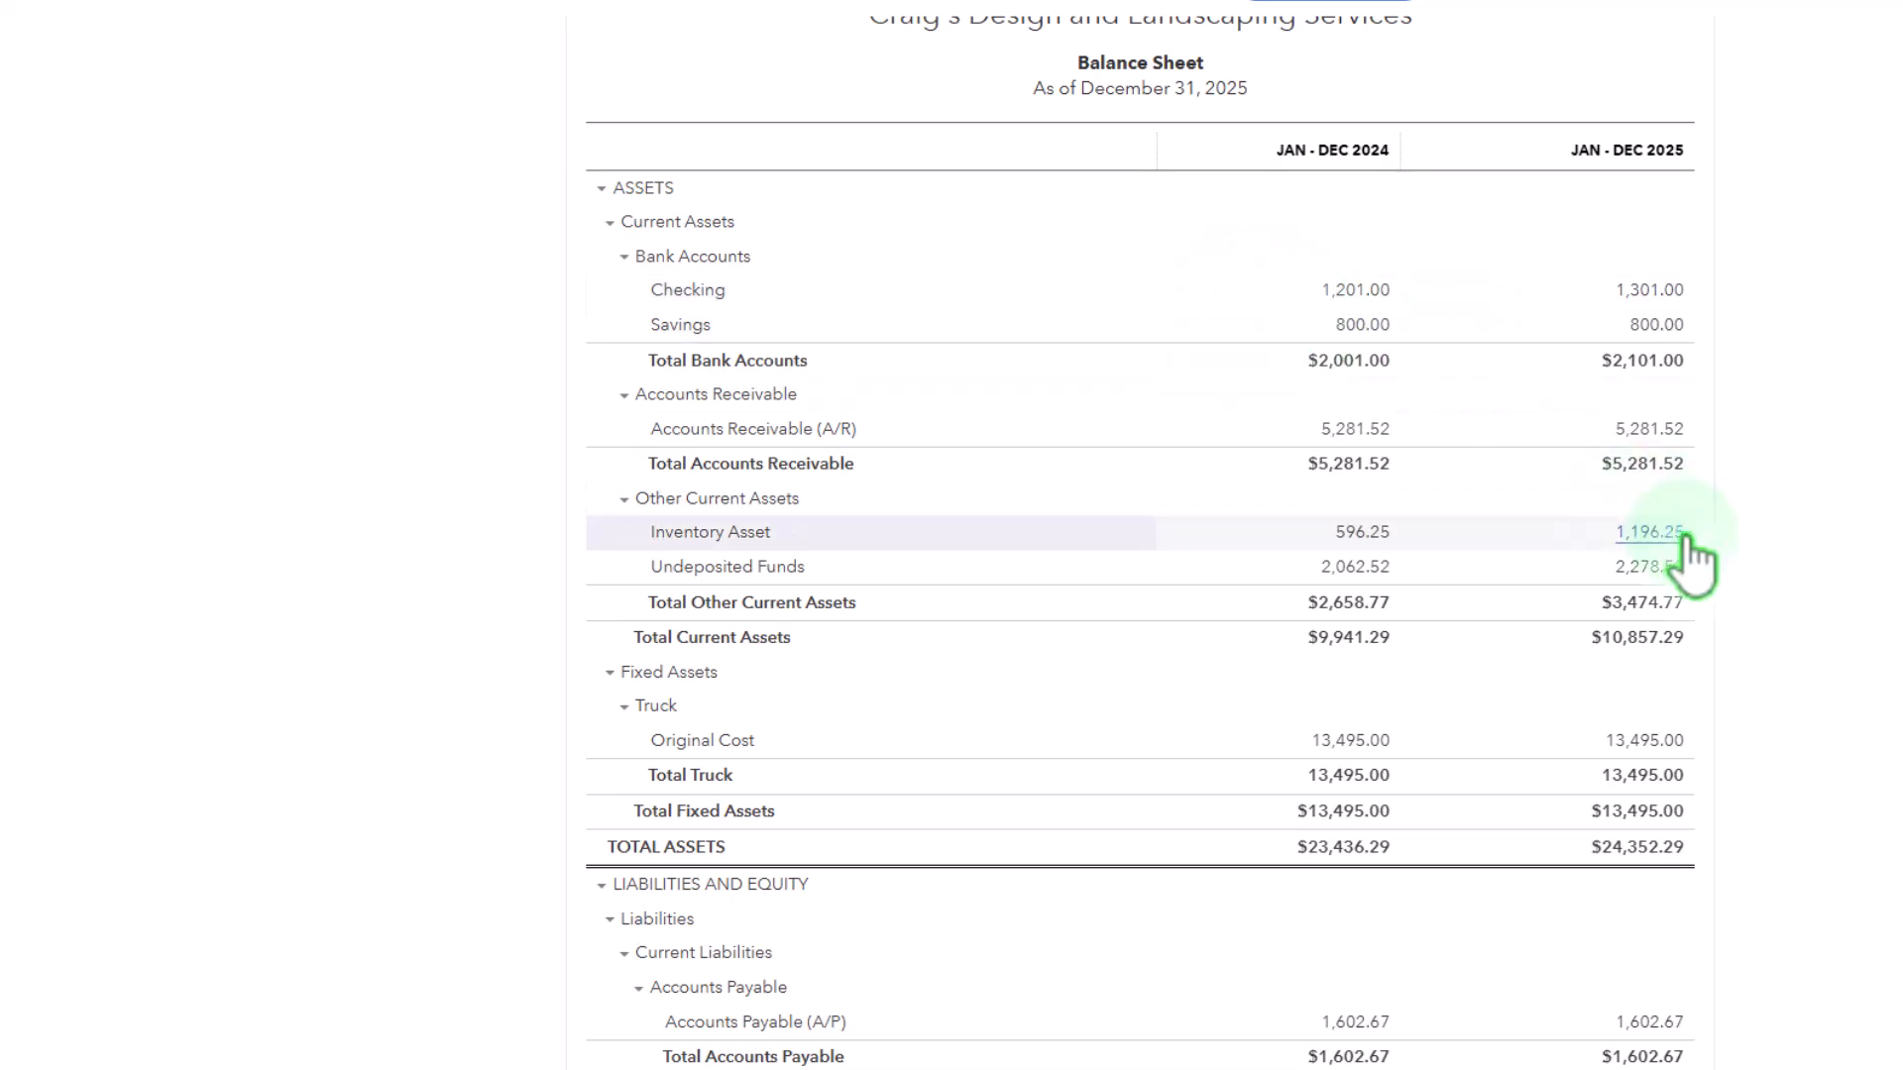
left_click(169, 18)
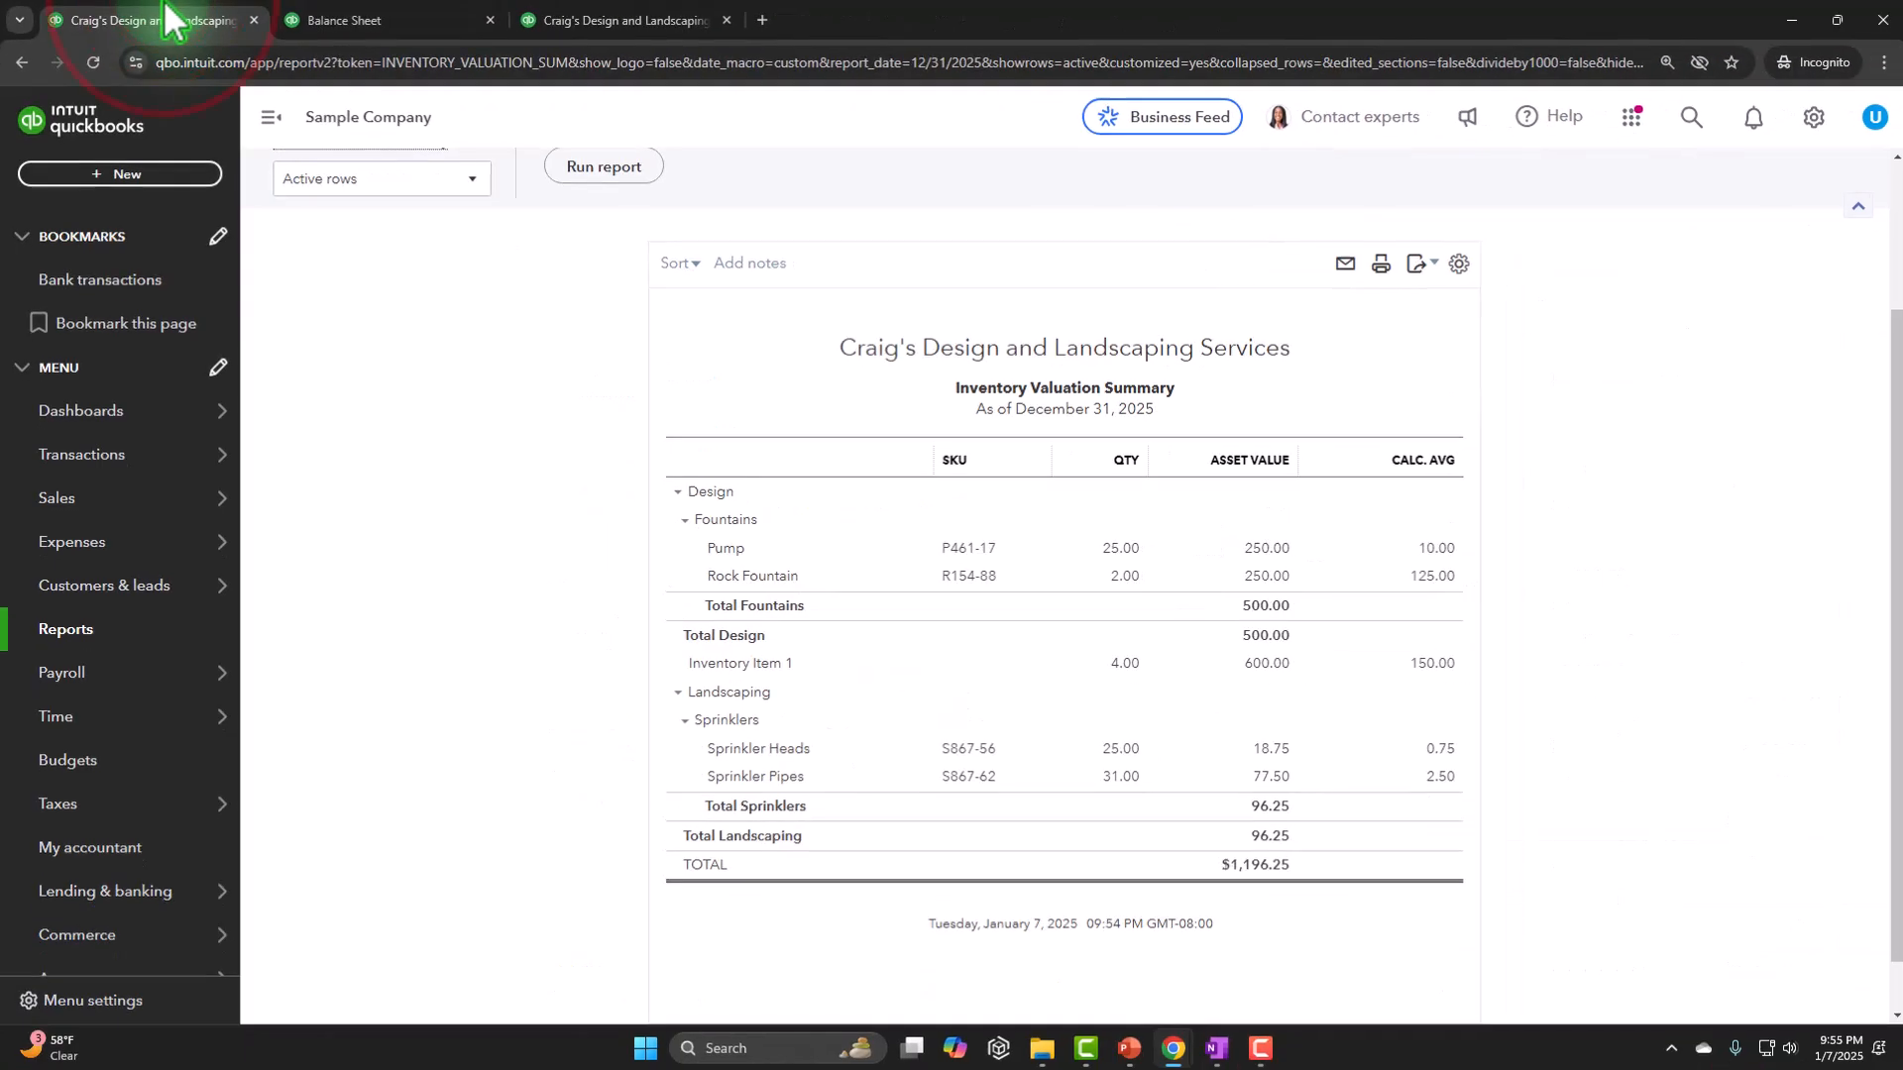
- Start a new sales receipt and add Customer 4 to it as a new customer
left_click(147, 172)
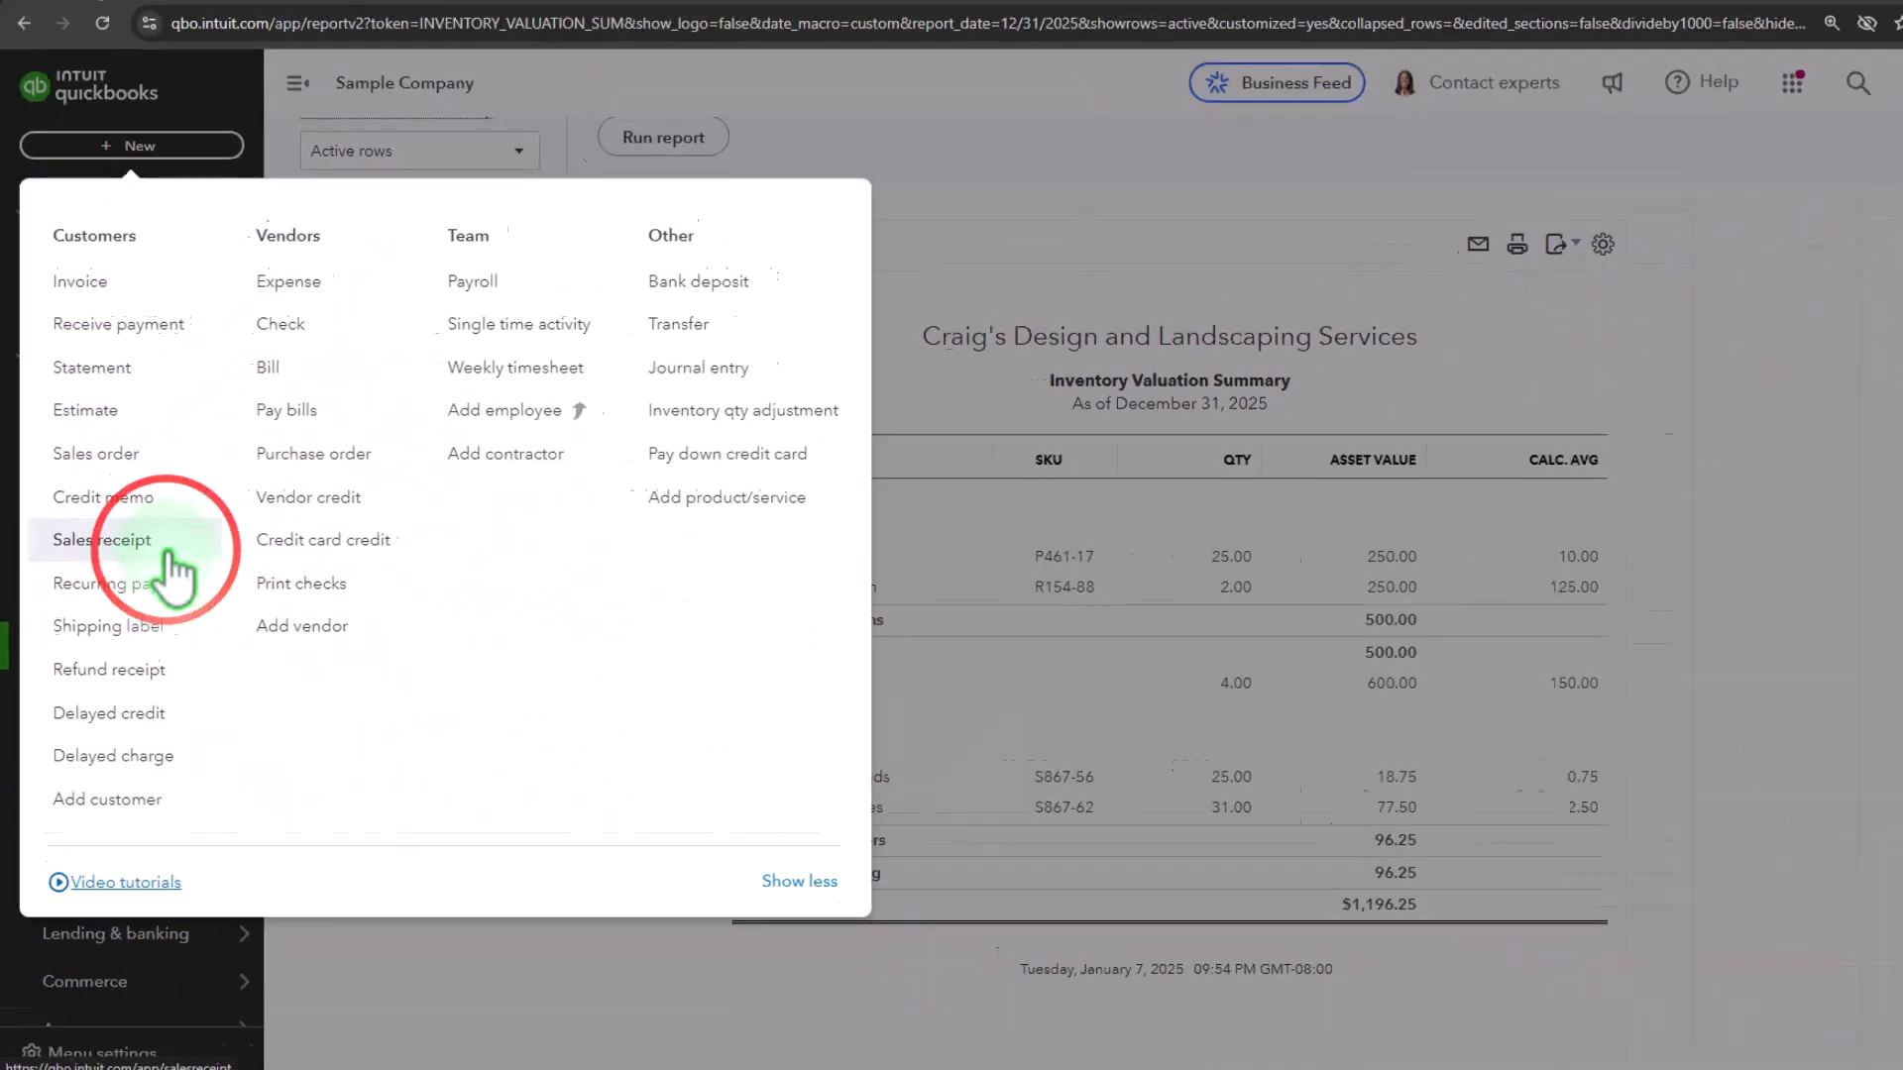
left_click(168, 555)
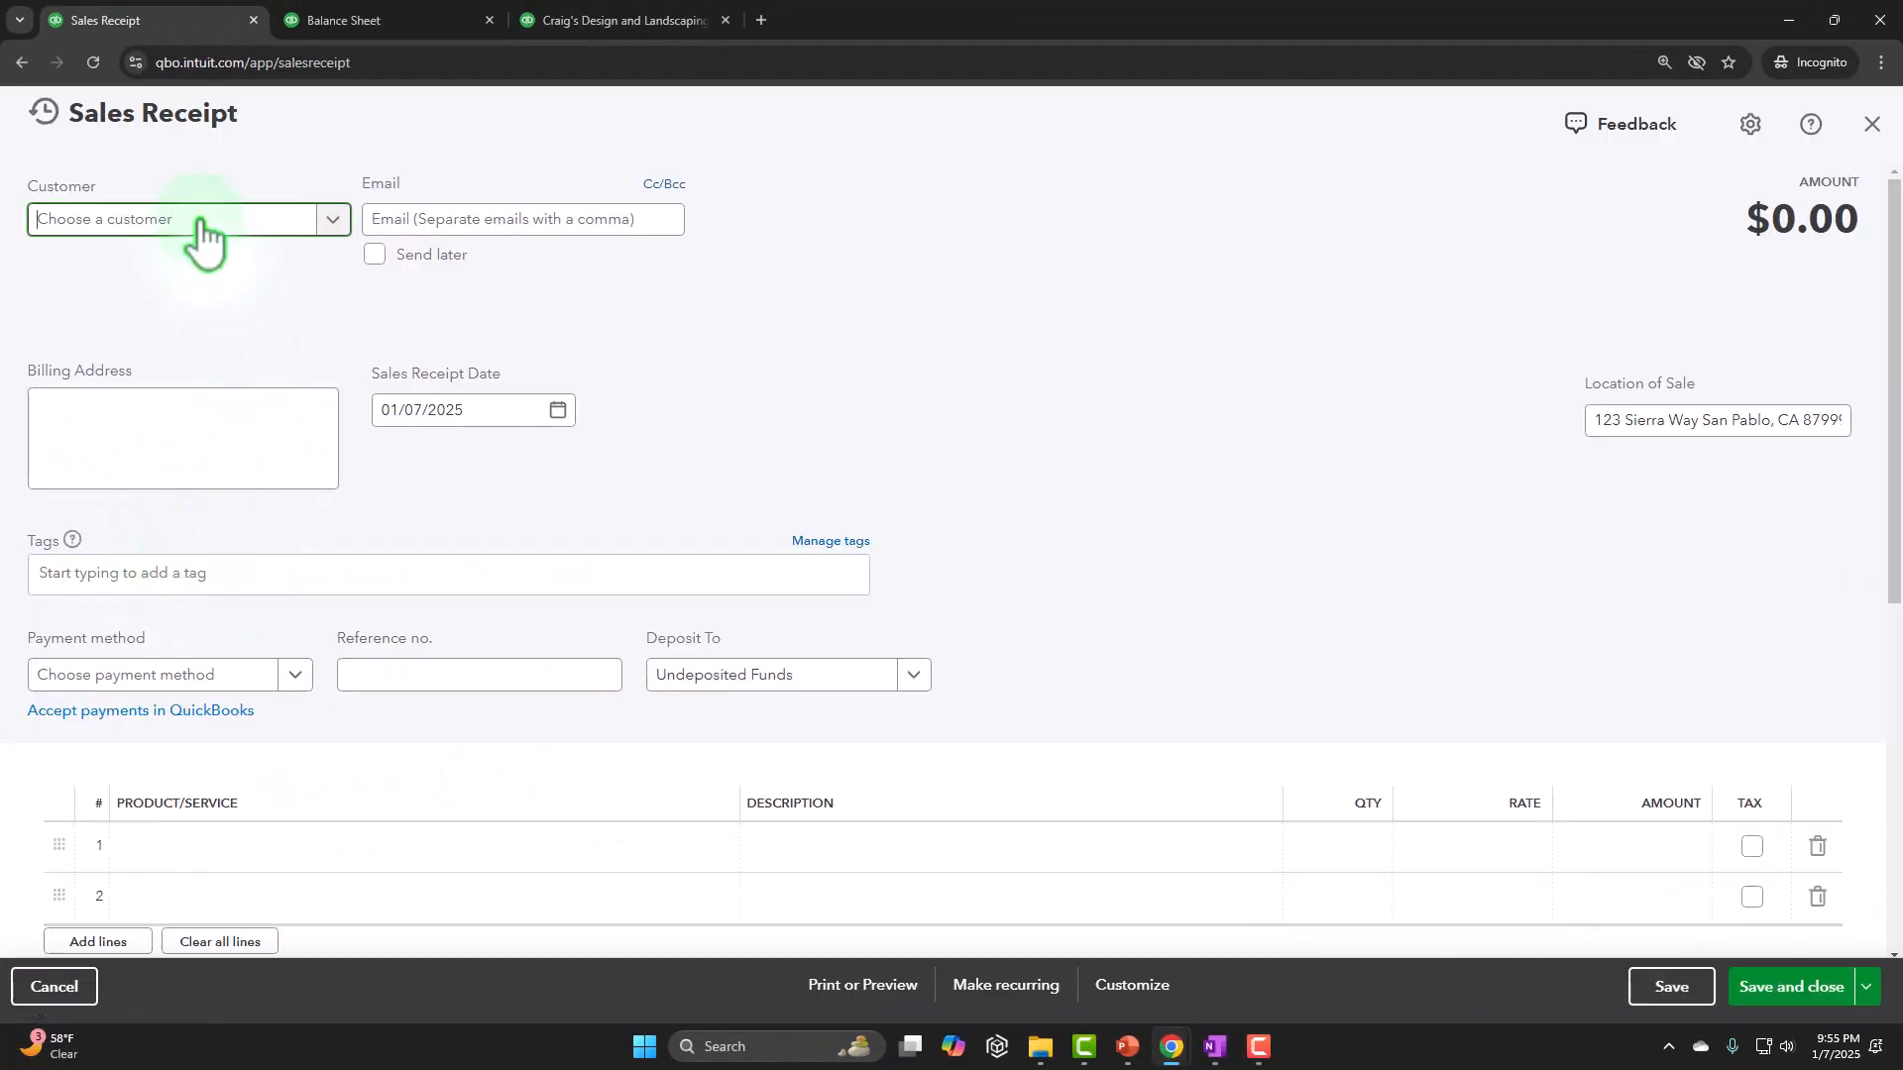
left_click(203, 230)
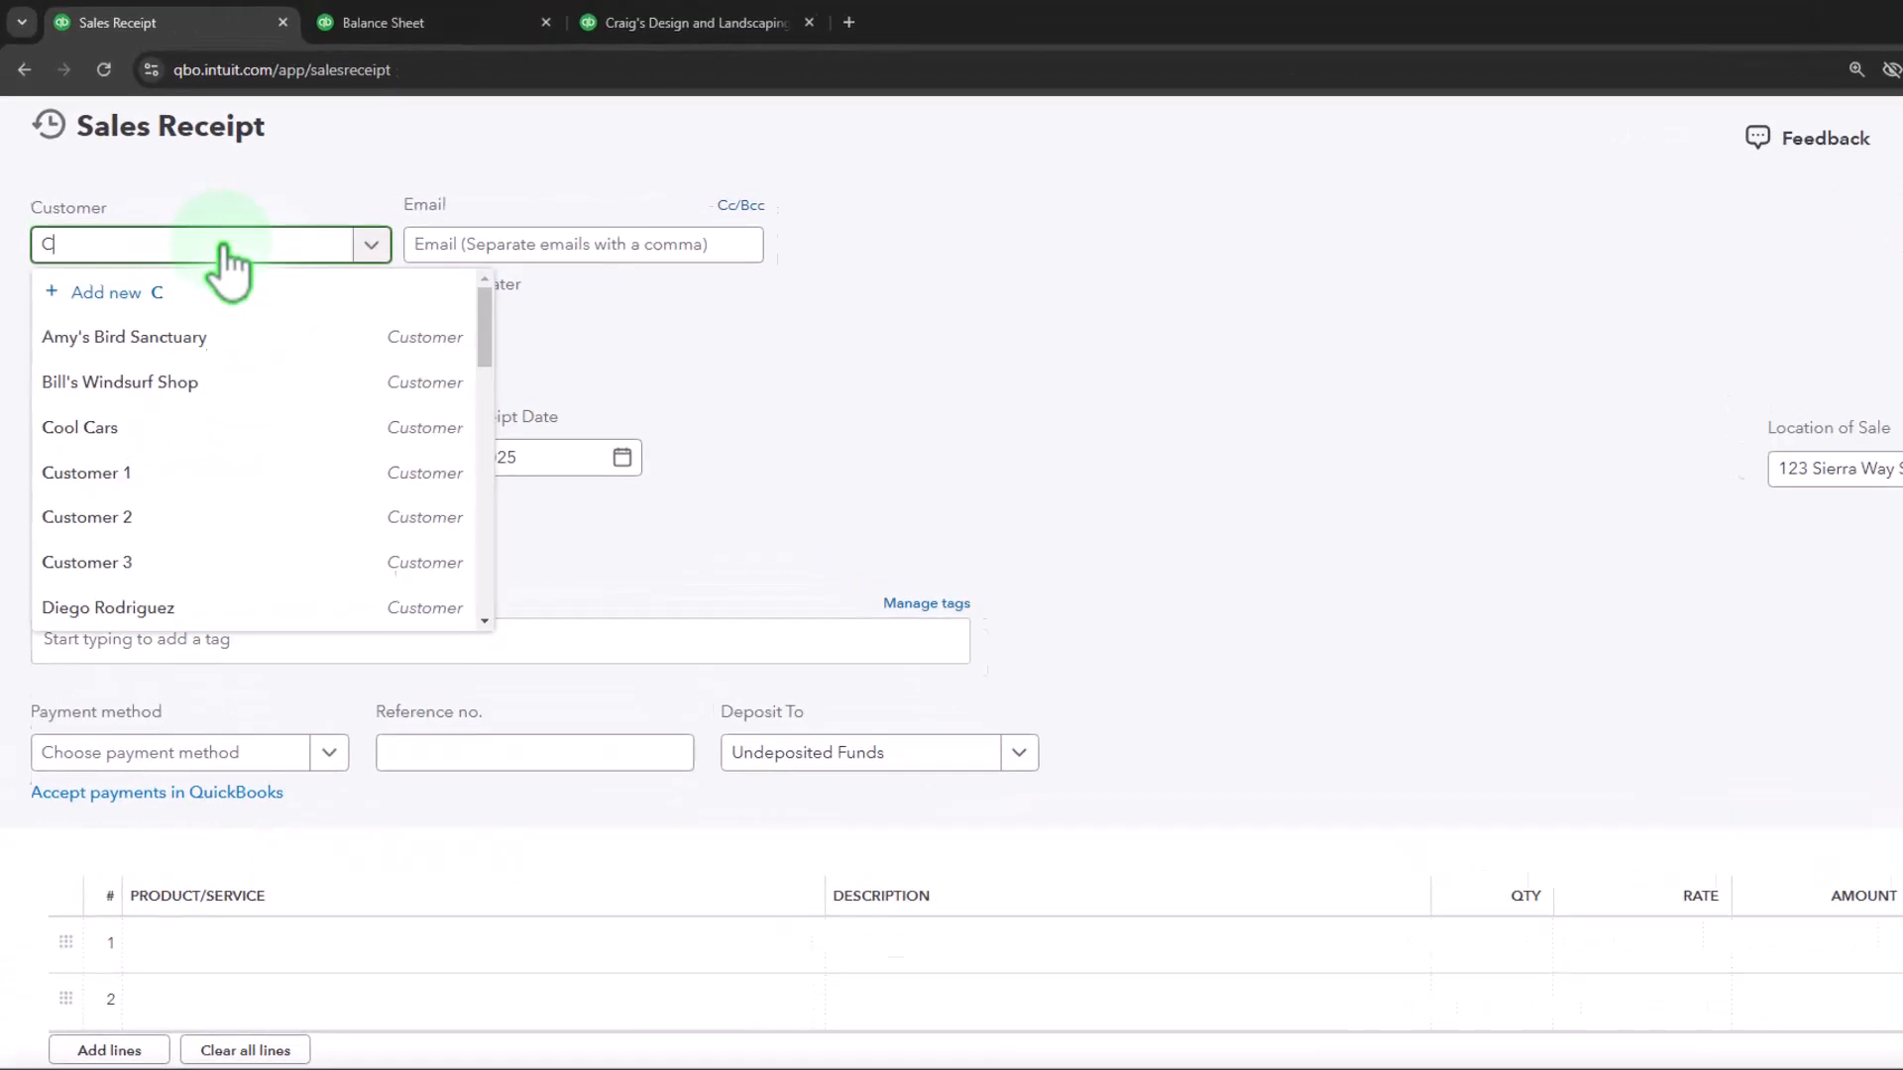
type("Customer")
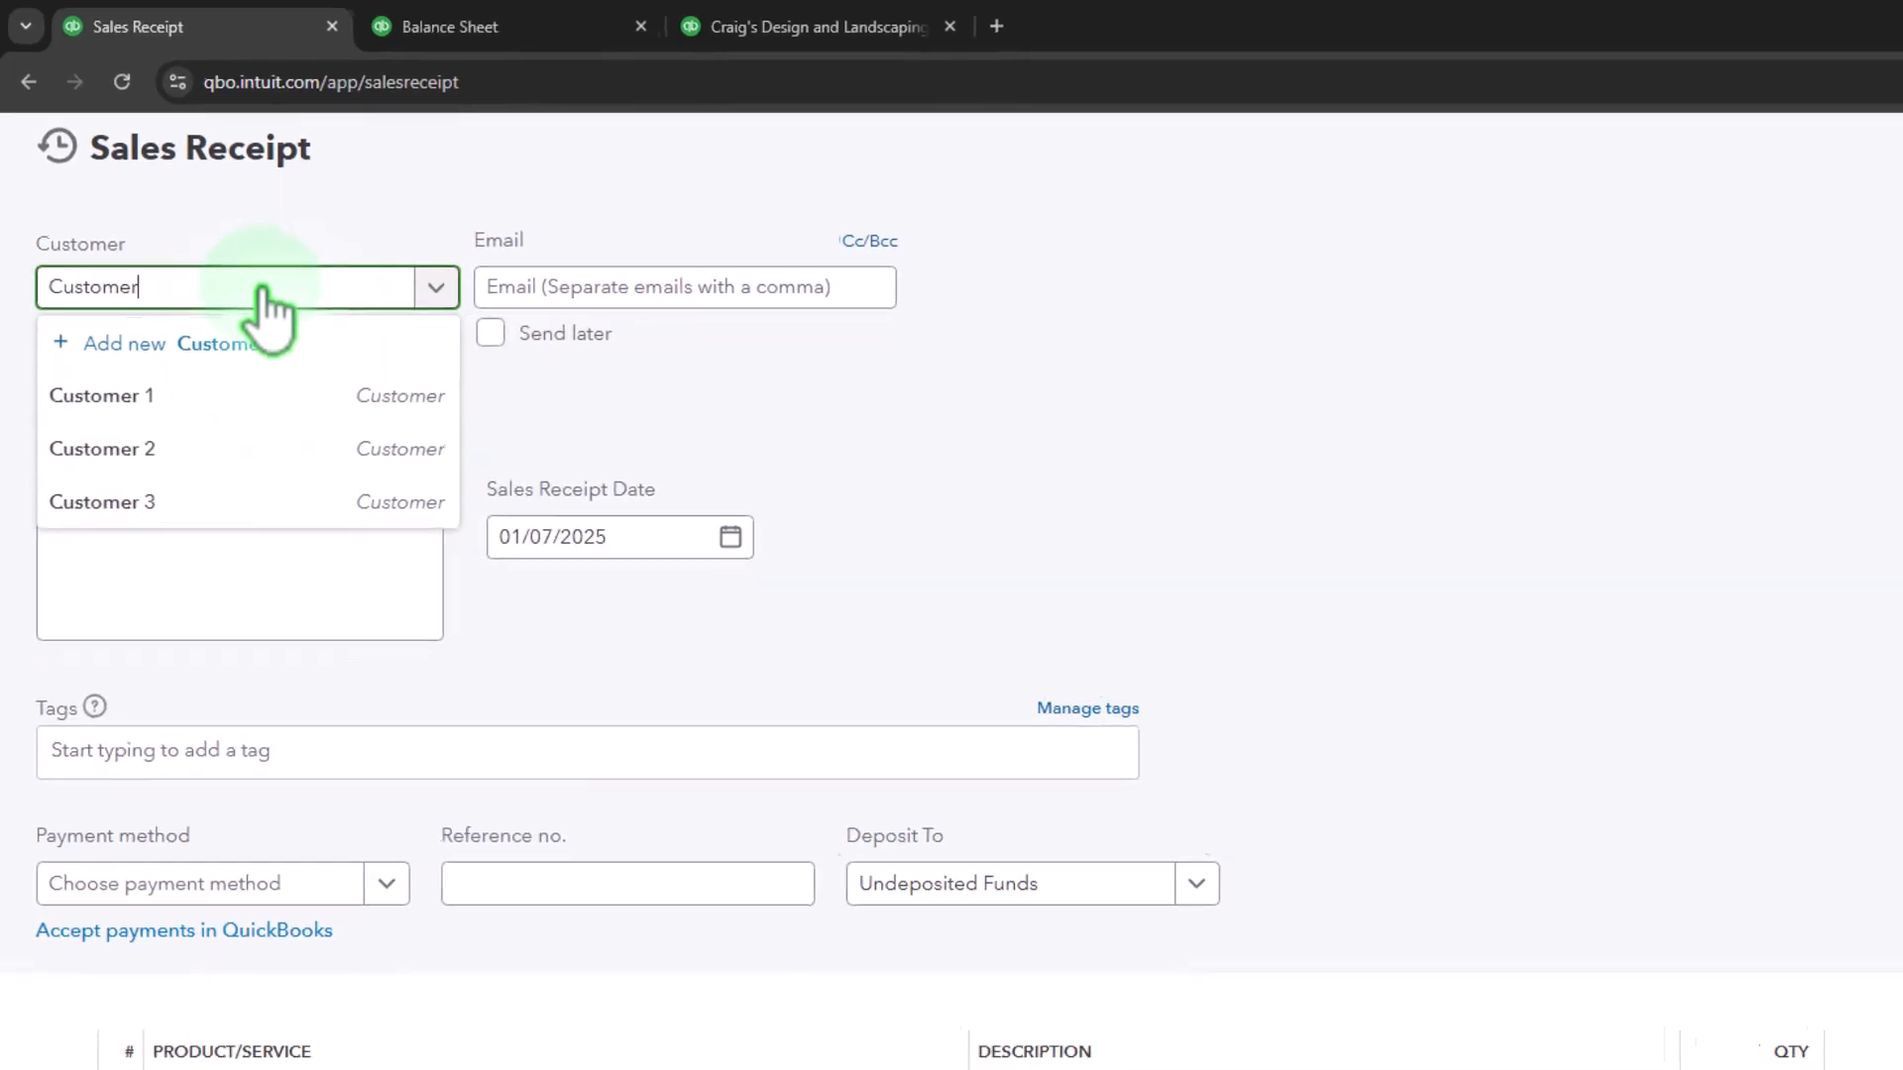
type(" 4")
left_click(272, 352)
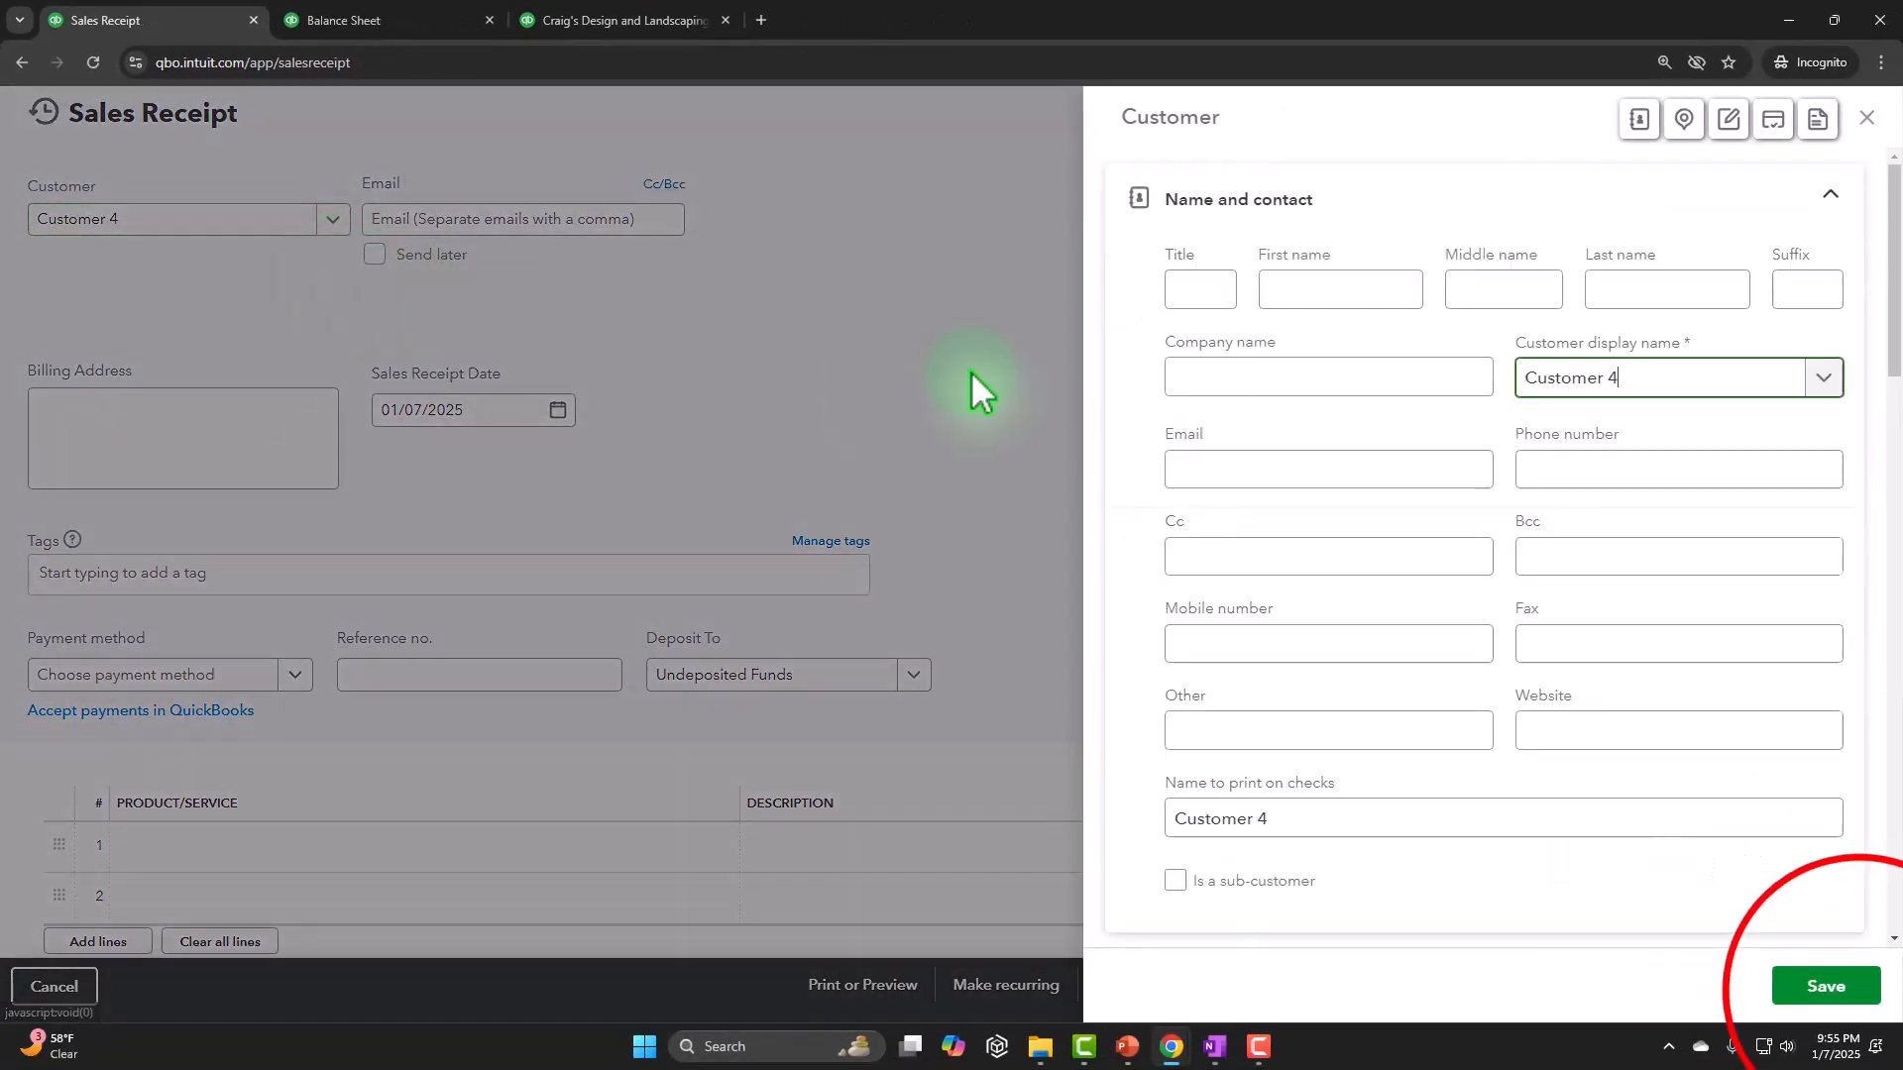
left_click(1827, 986)
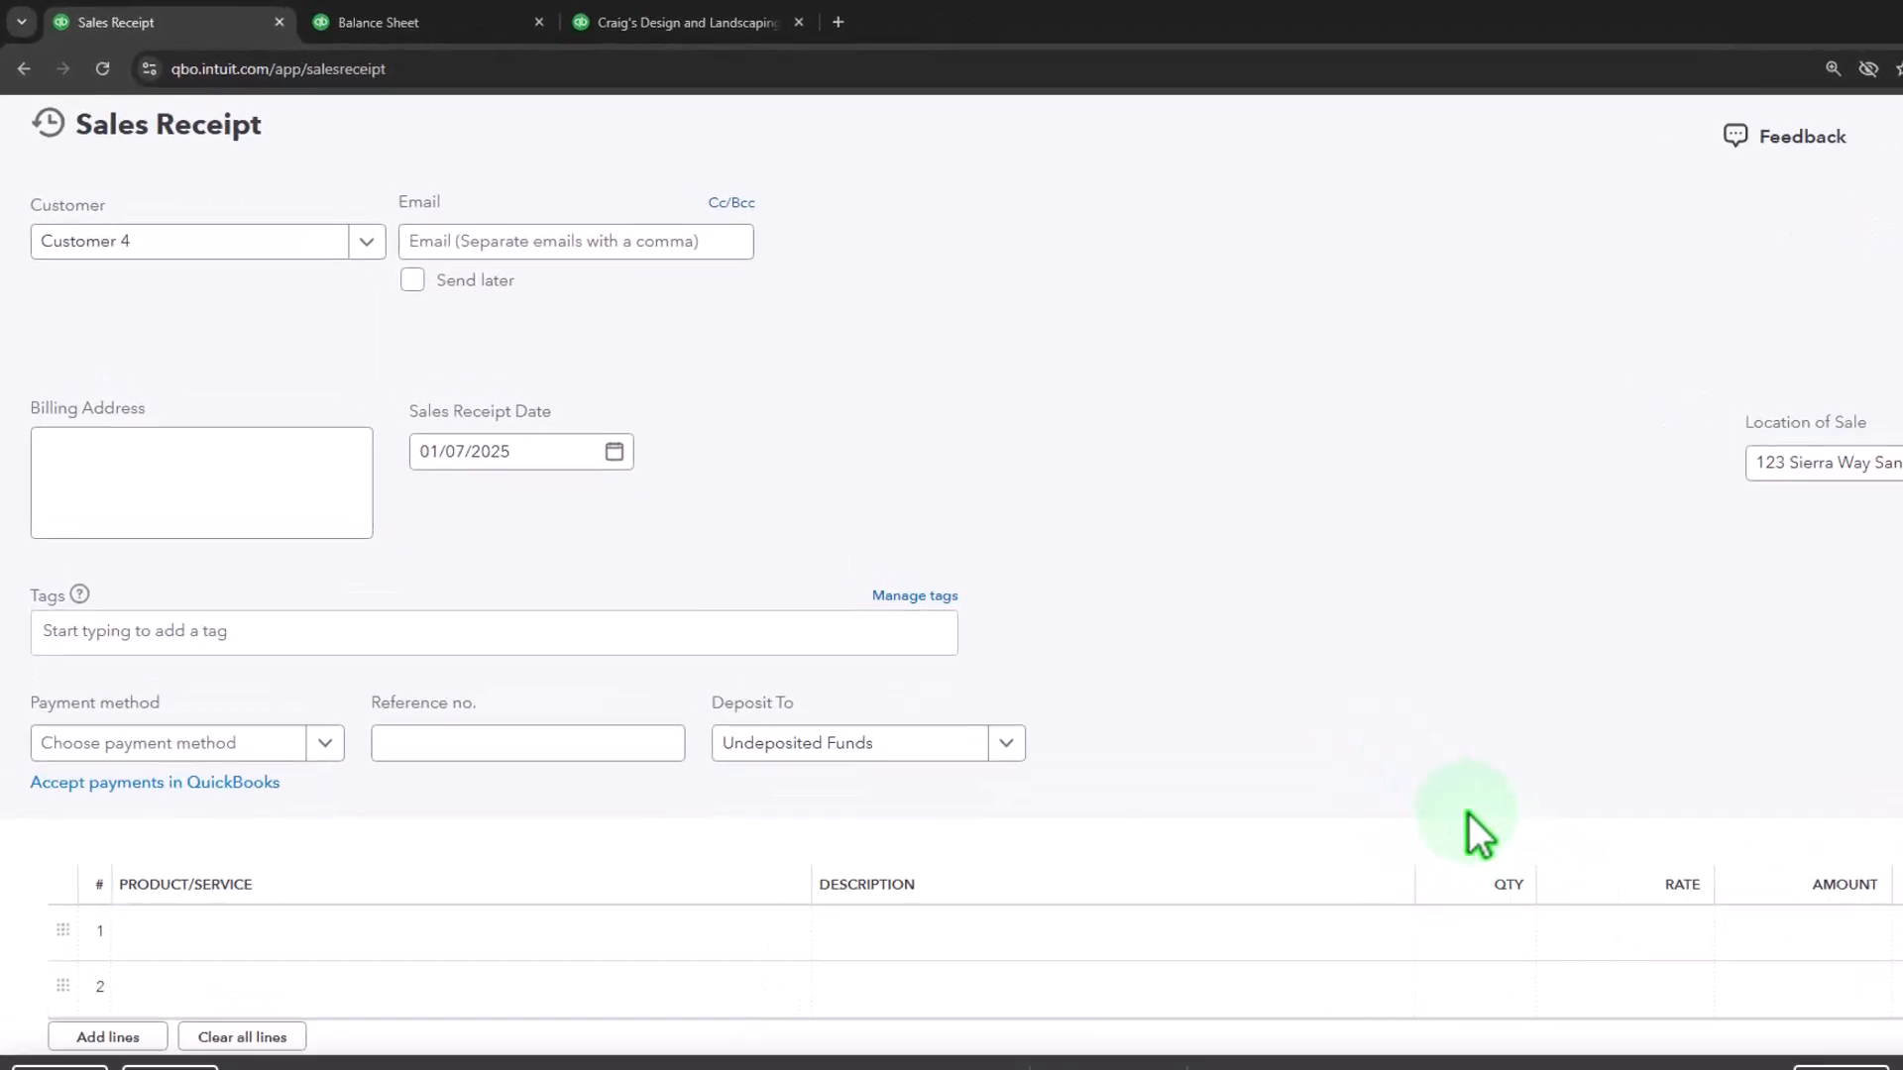
- Date the sales receipt 01/08/2025 and choose Visa as the payment method
key("Tab")
key("Tab")
key("Tab")
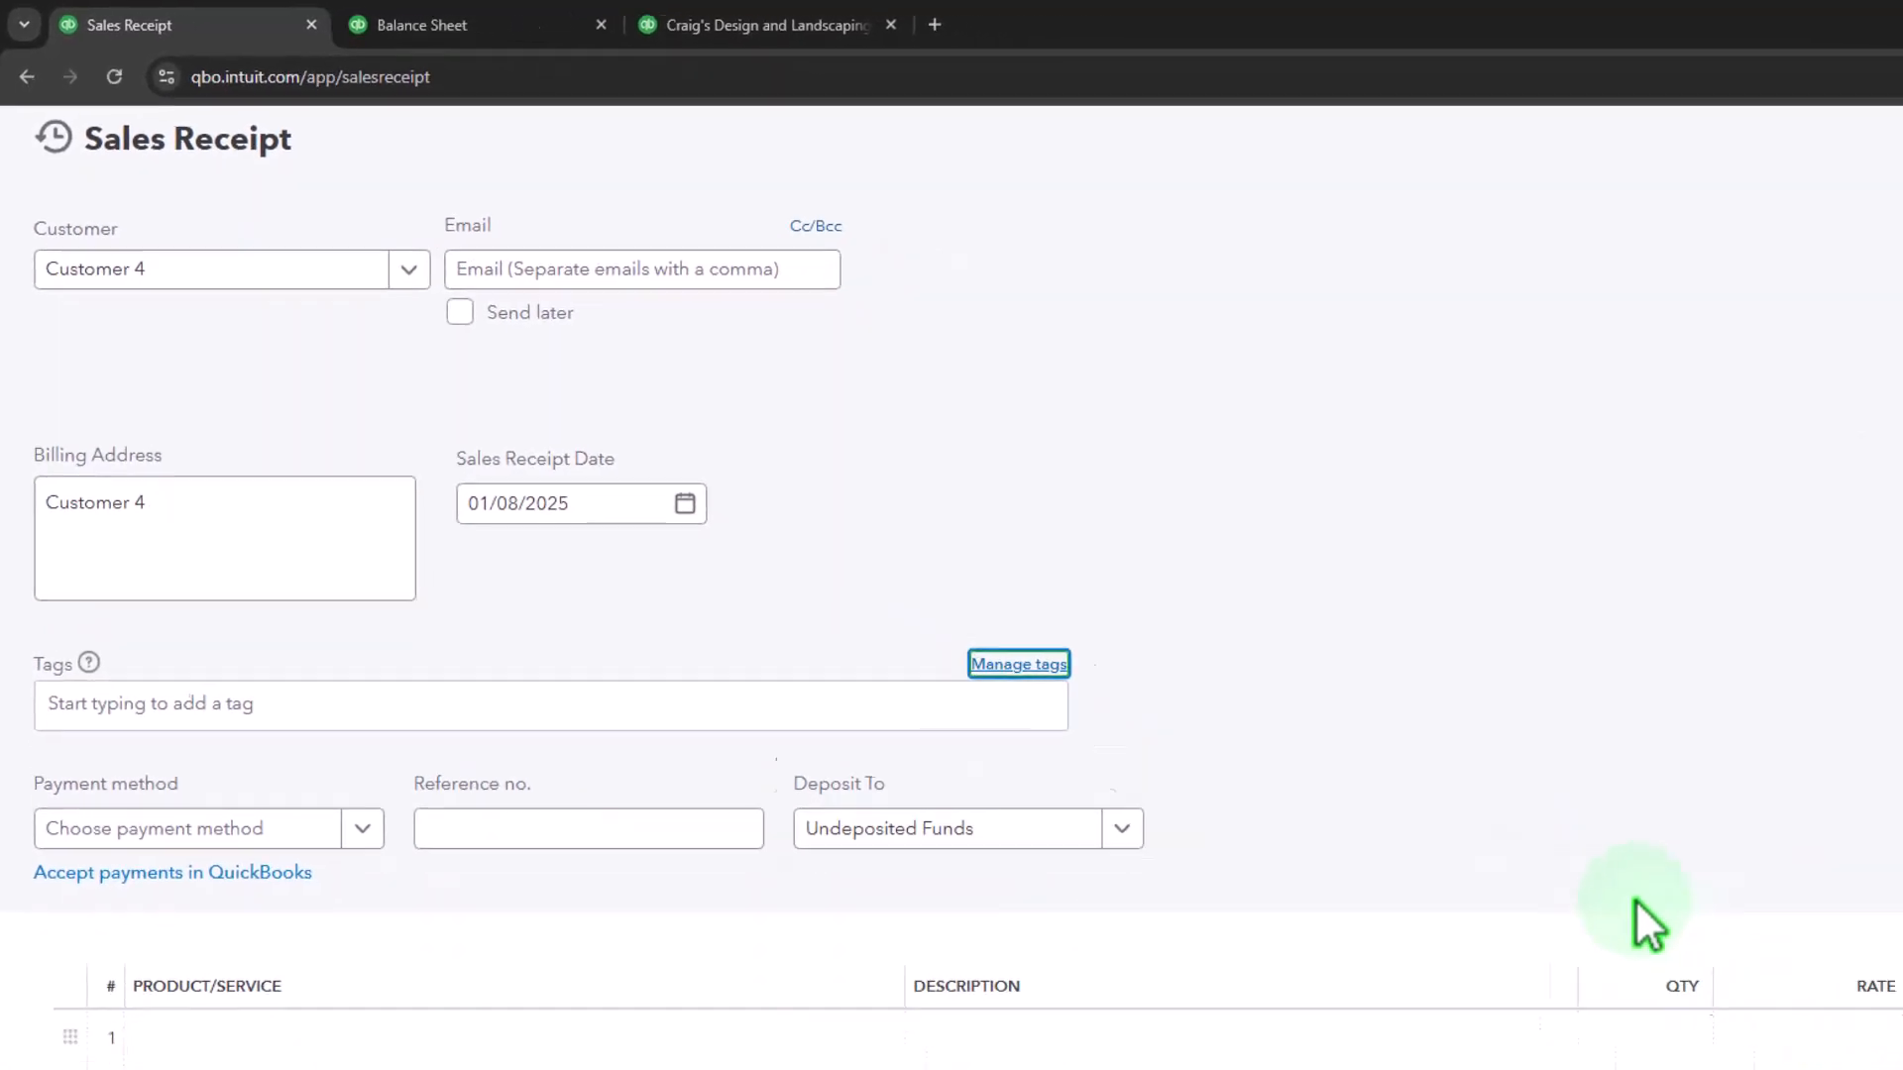
left_click(416, 979)
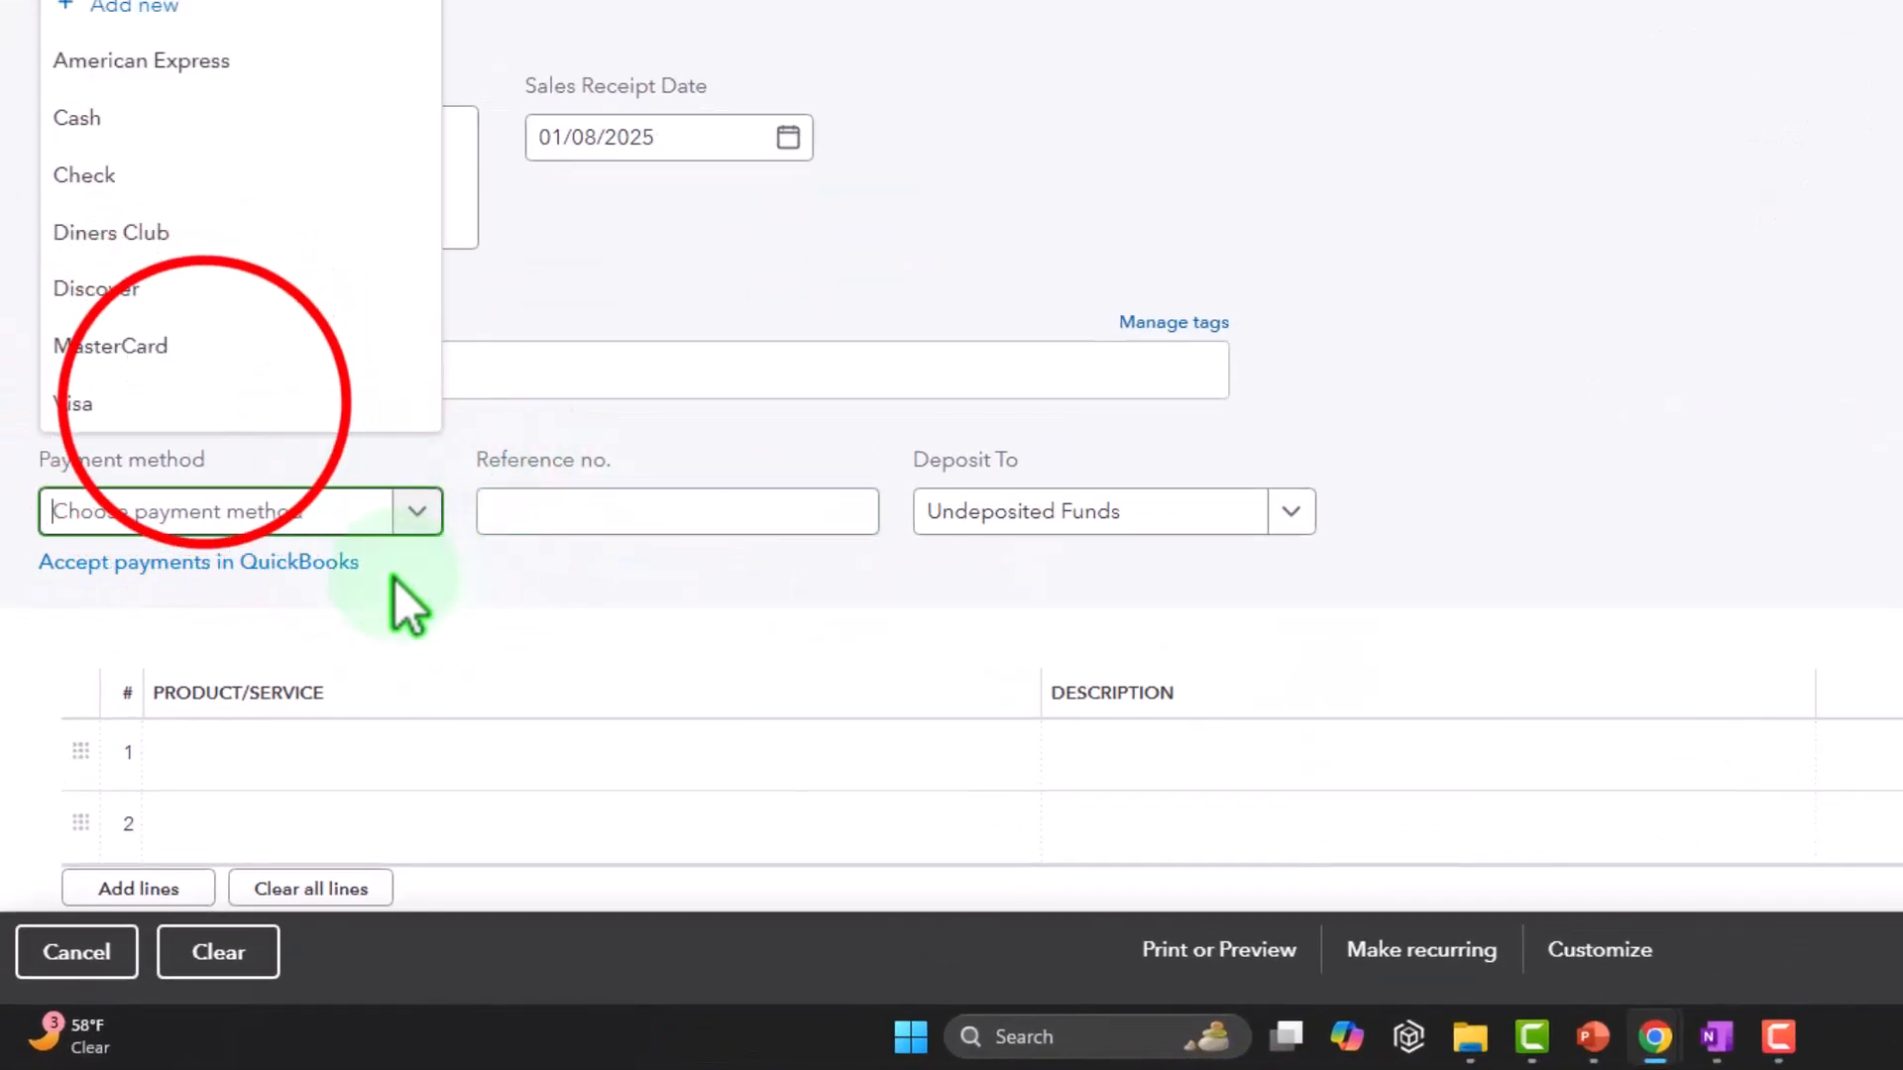
left_click(208, 402)
key("Tab")
key("Tab")
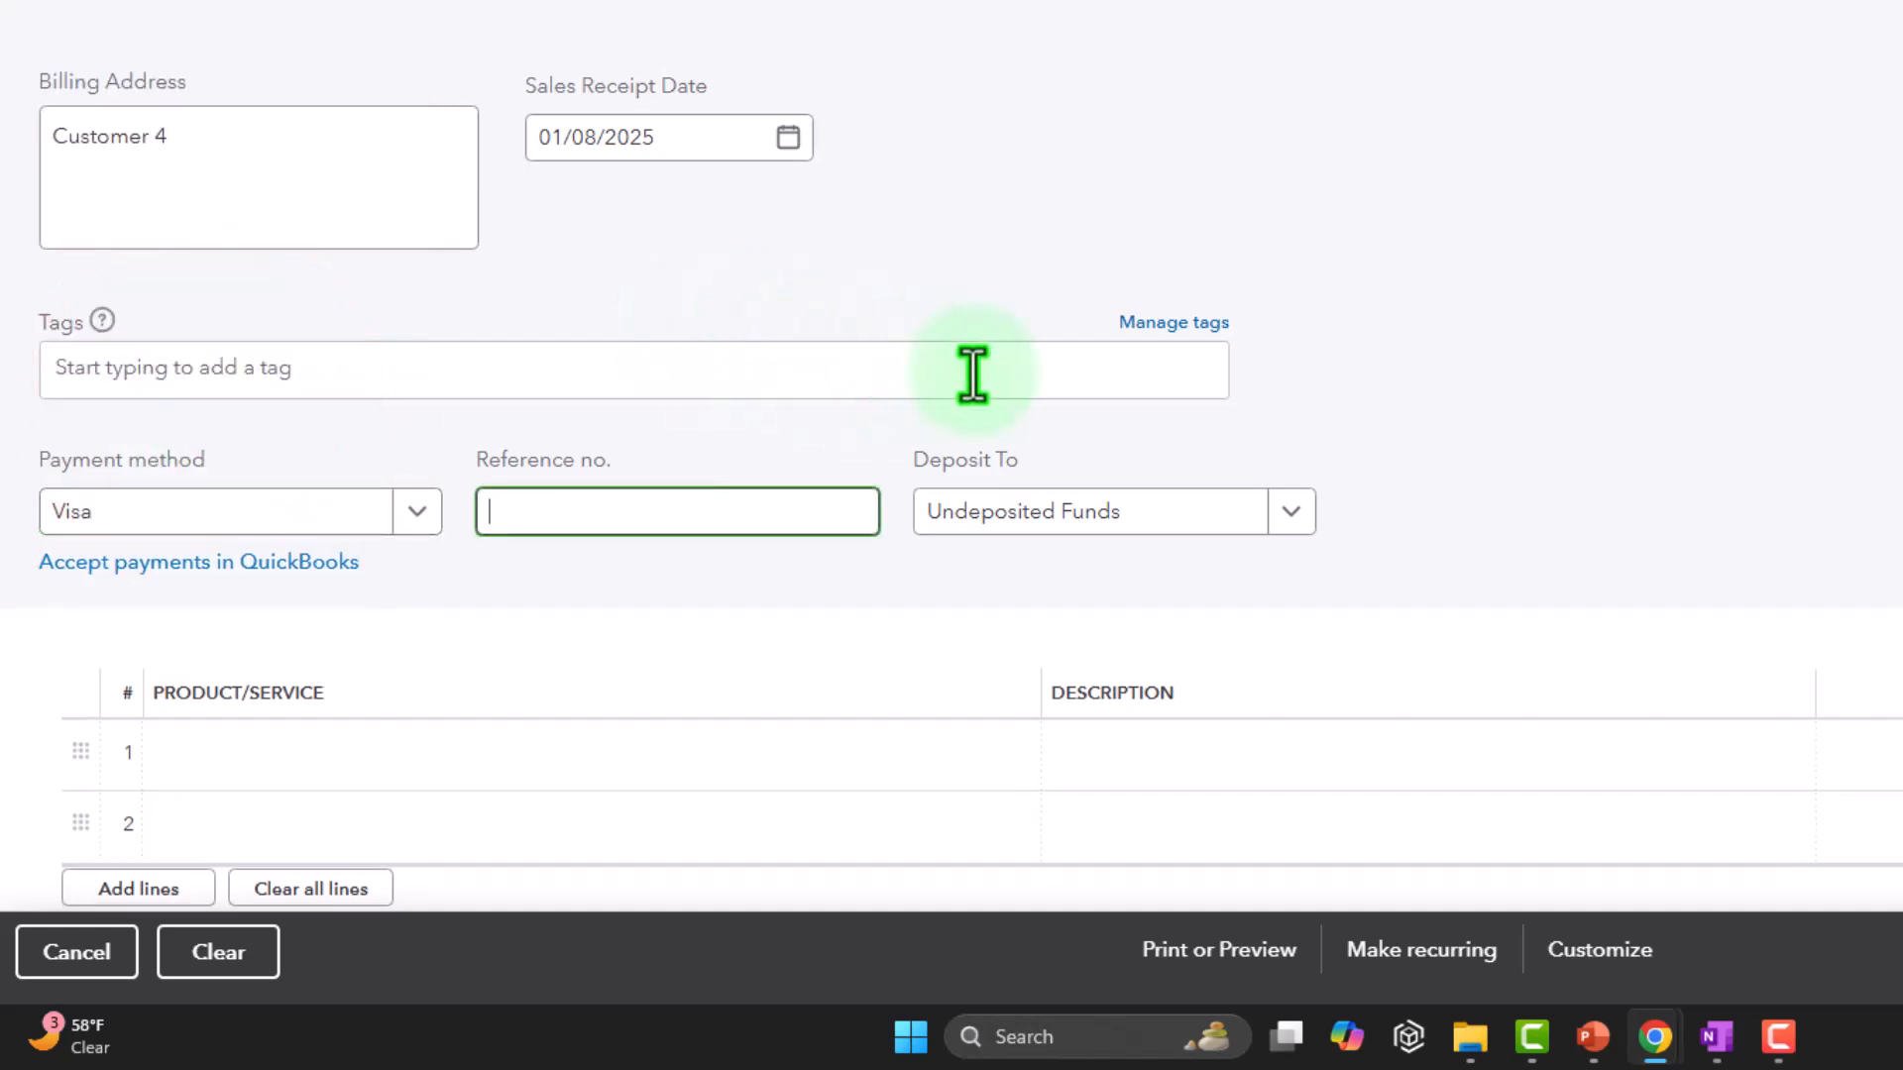
- Add Service item 1 to the sales receipt with quantity 3 at a rate of 100, and save and close the receipt
scroll(991, 374, "down", 3)
left_click(532, 481)
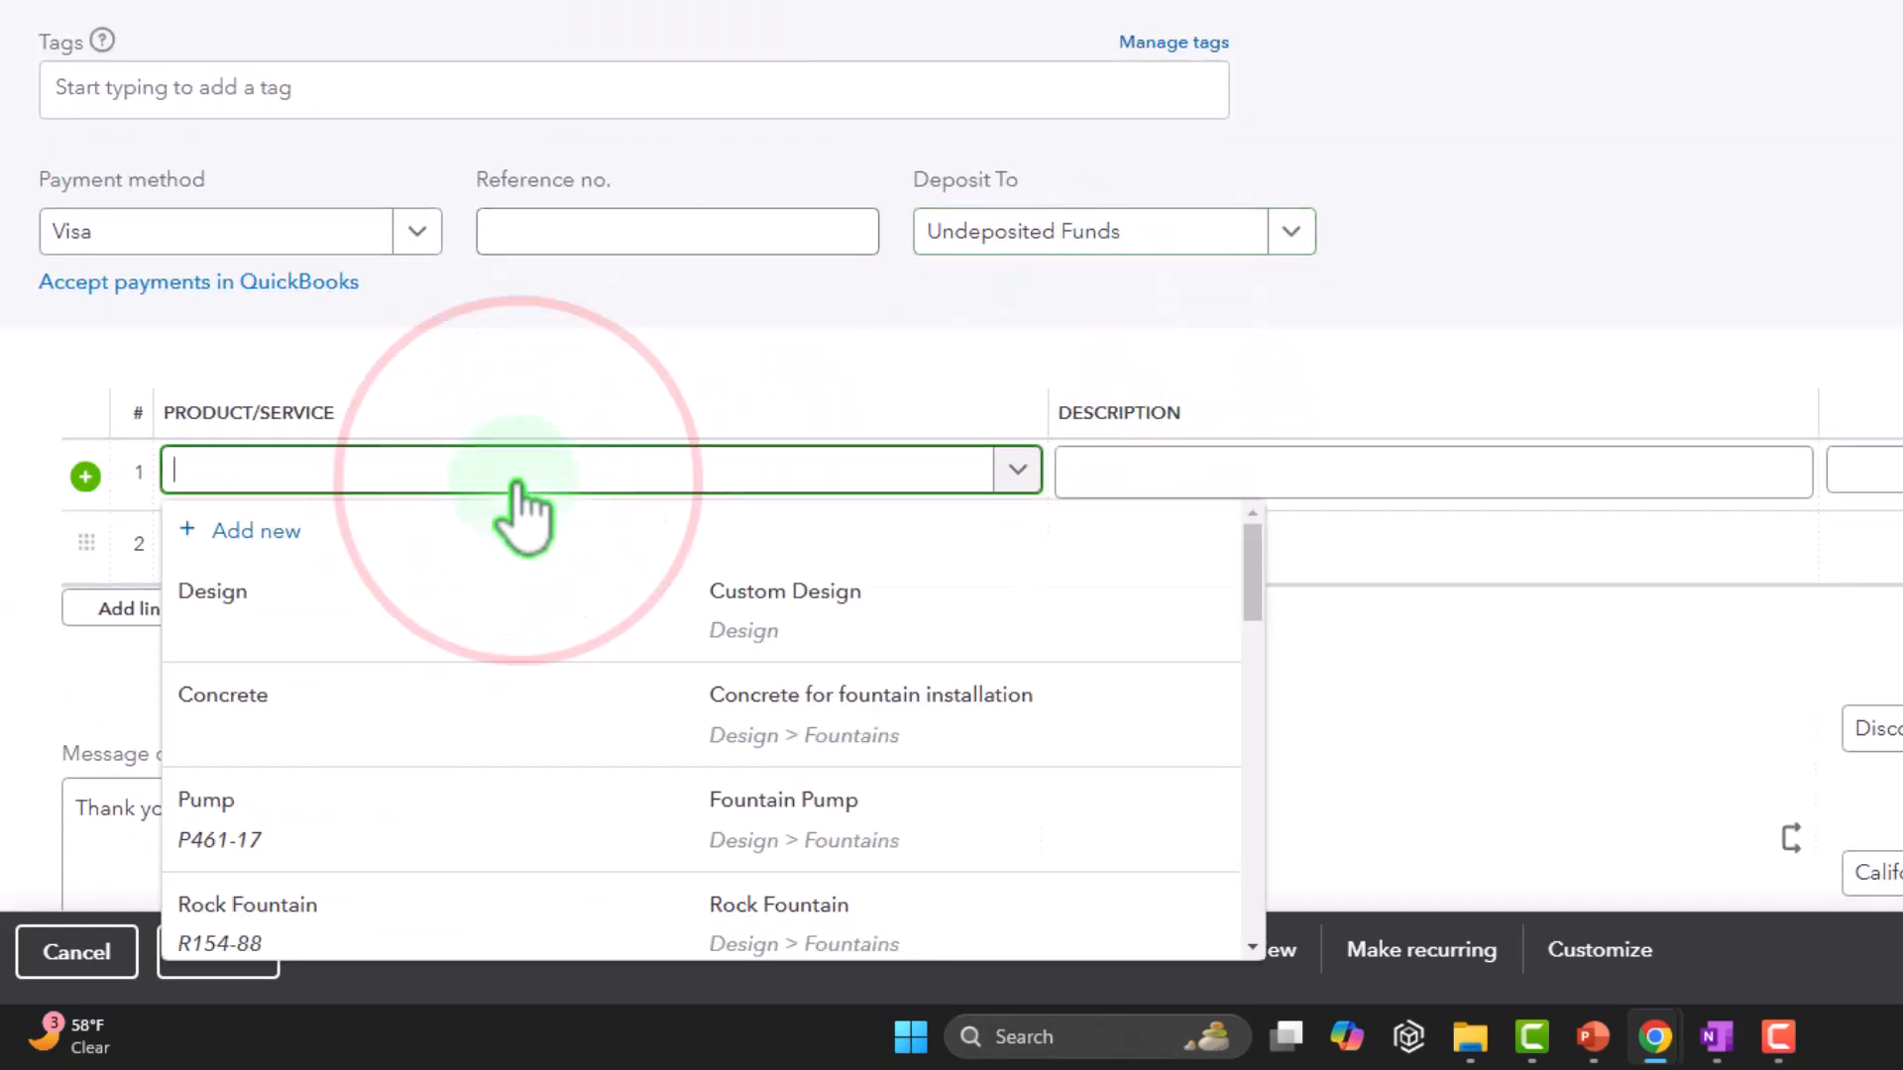
type("serv")
key("Tab")
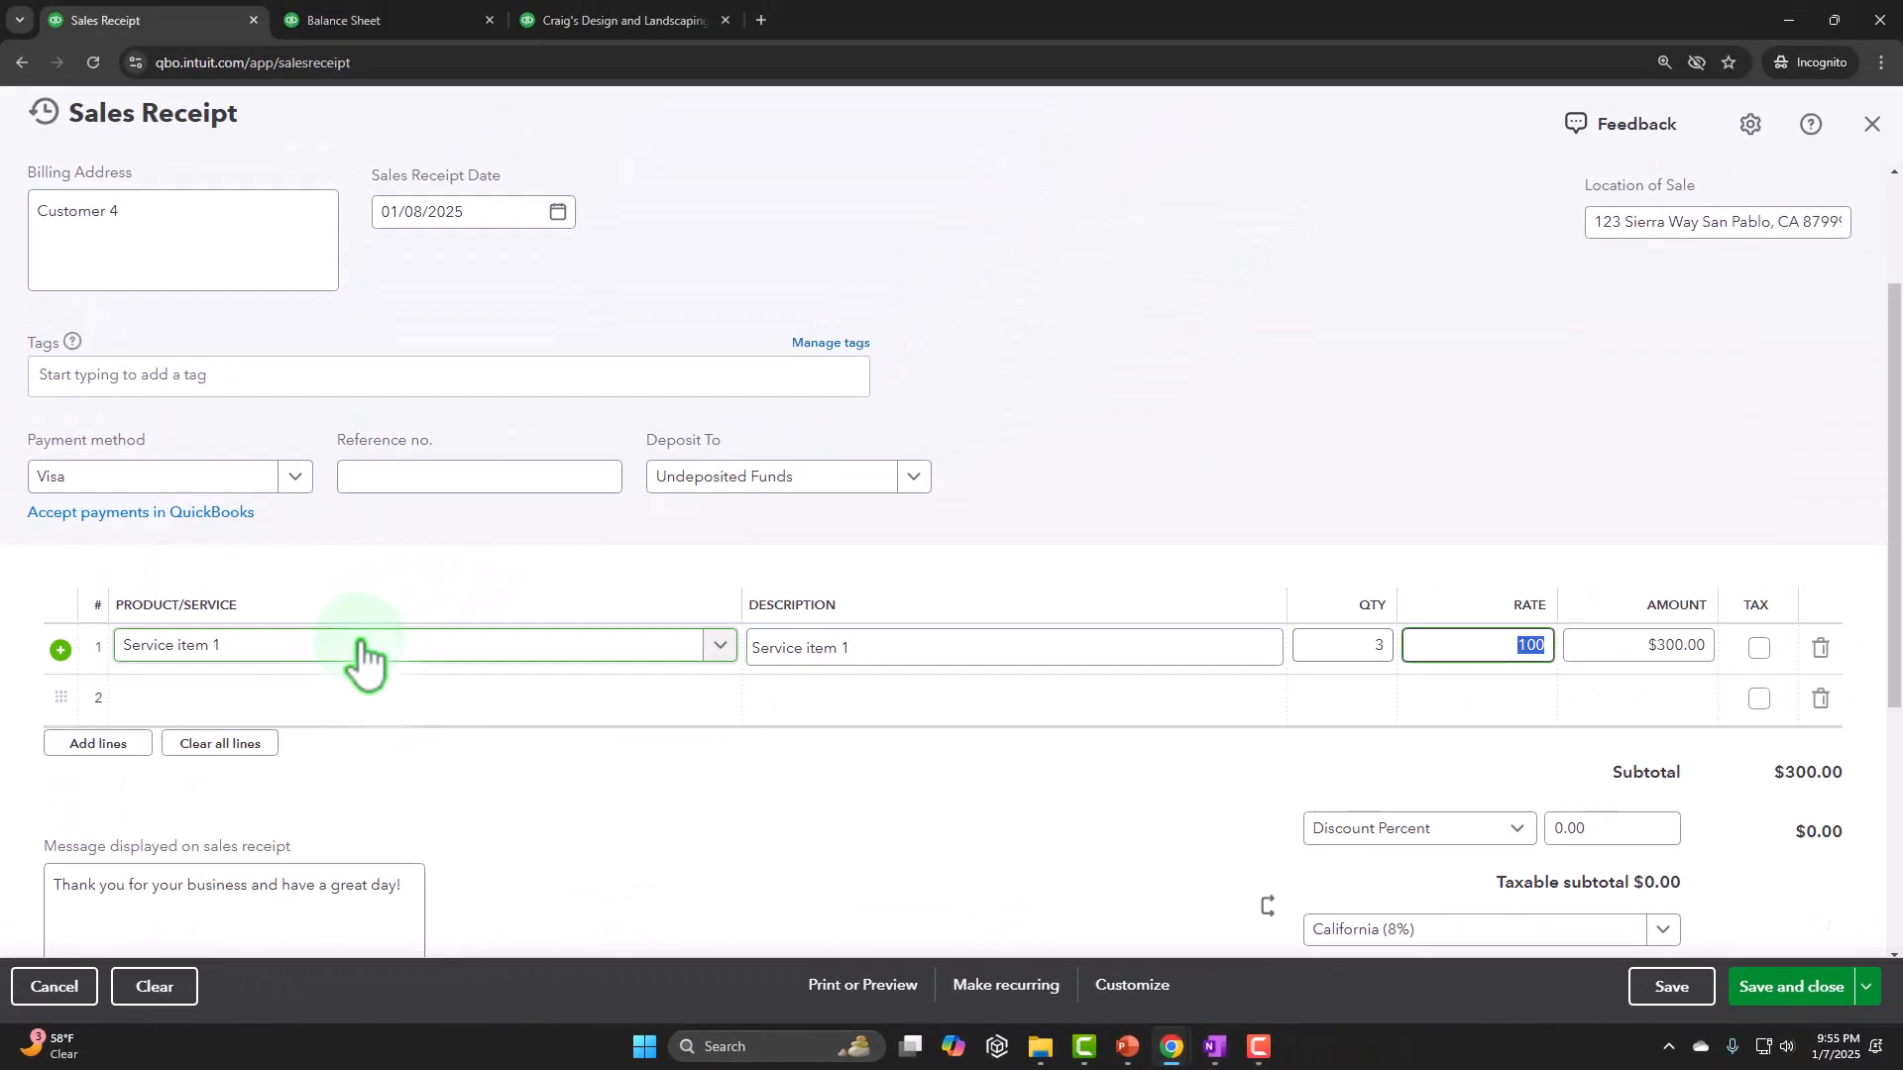
scroll(1438, 582, "down", 2)
scroll(1387, 718, "down", 1)
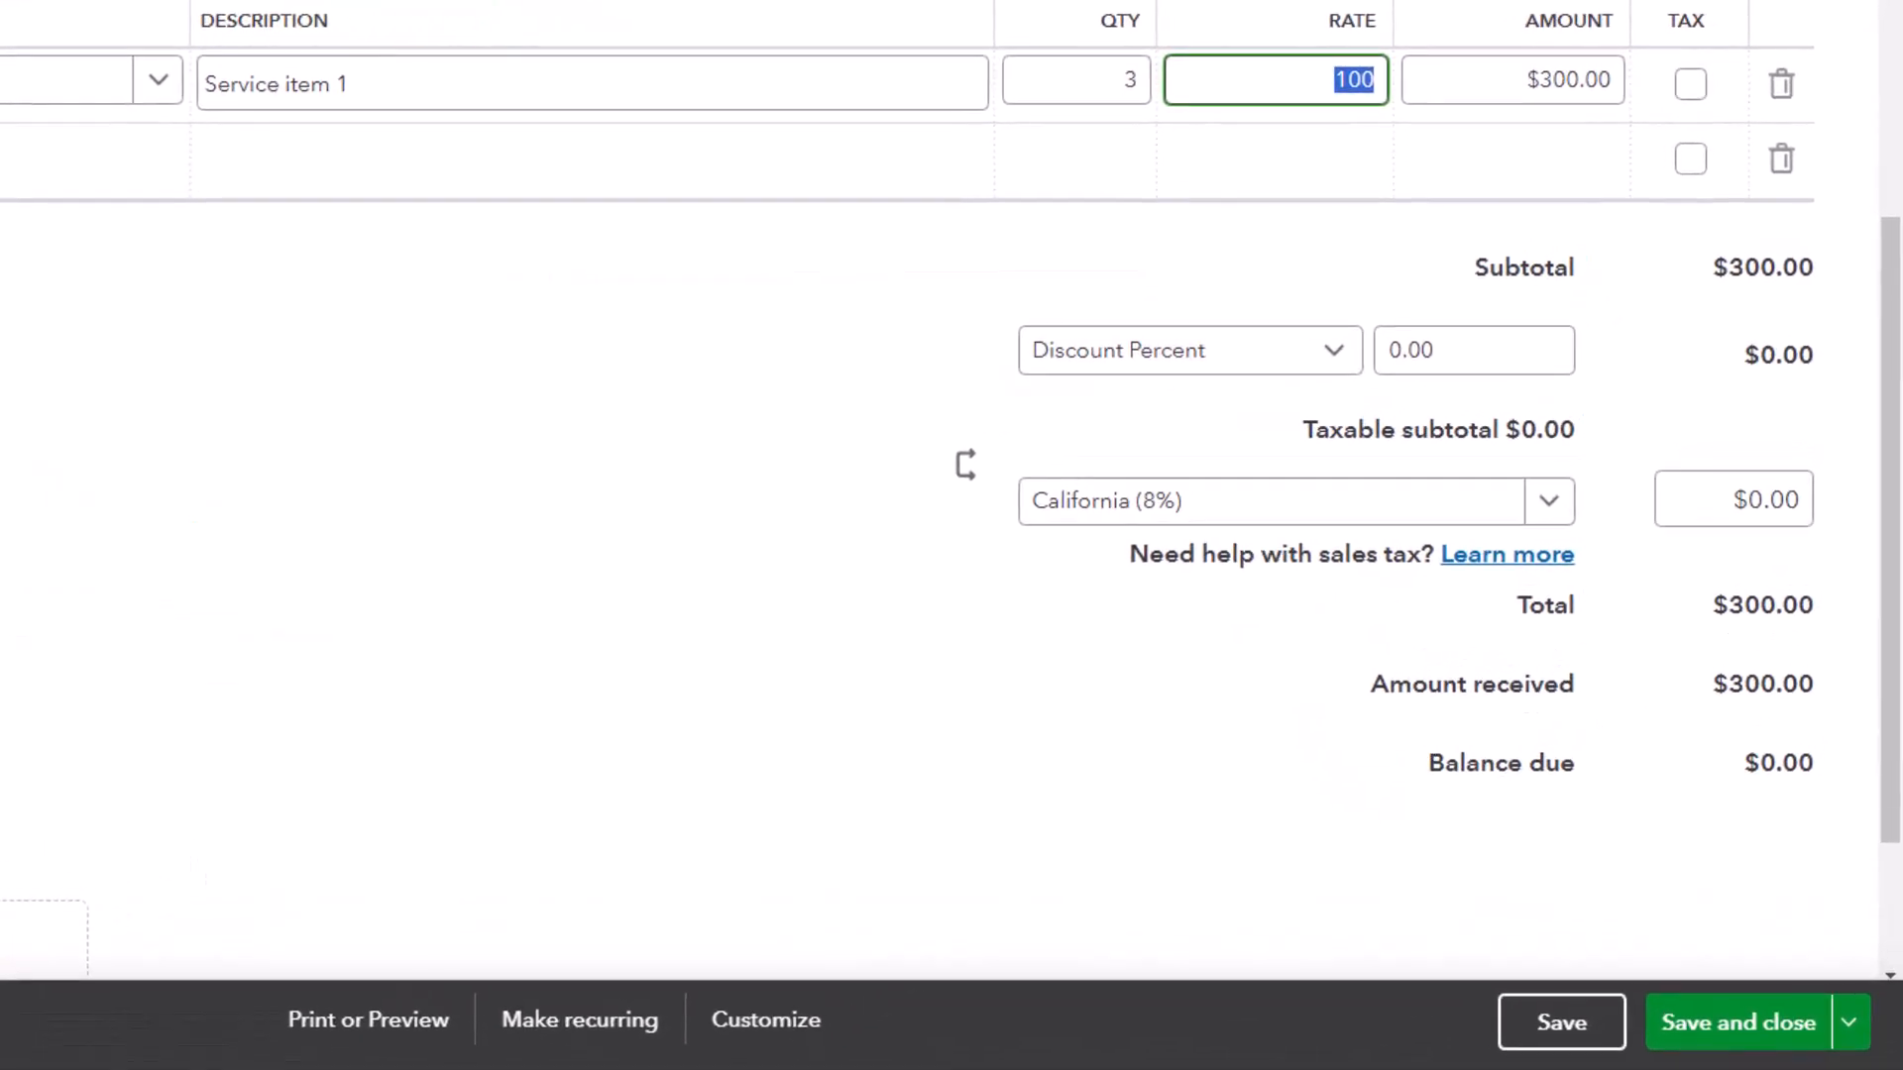
left_click(1737, 1022)
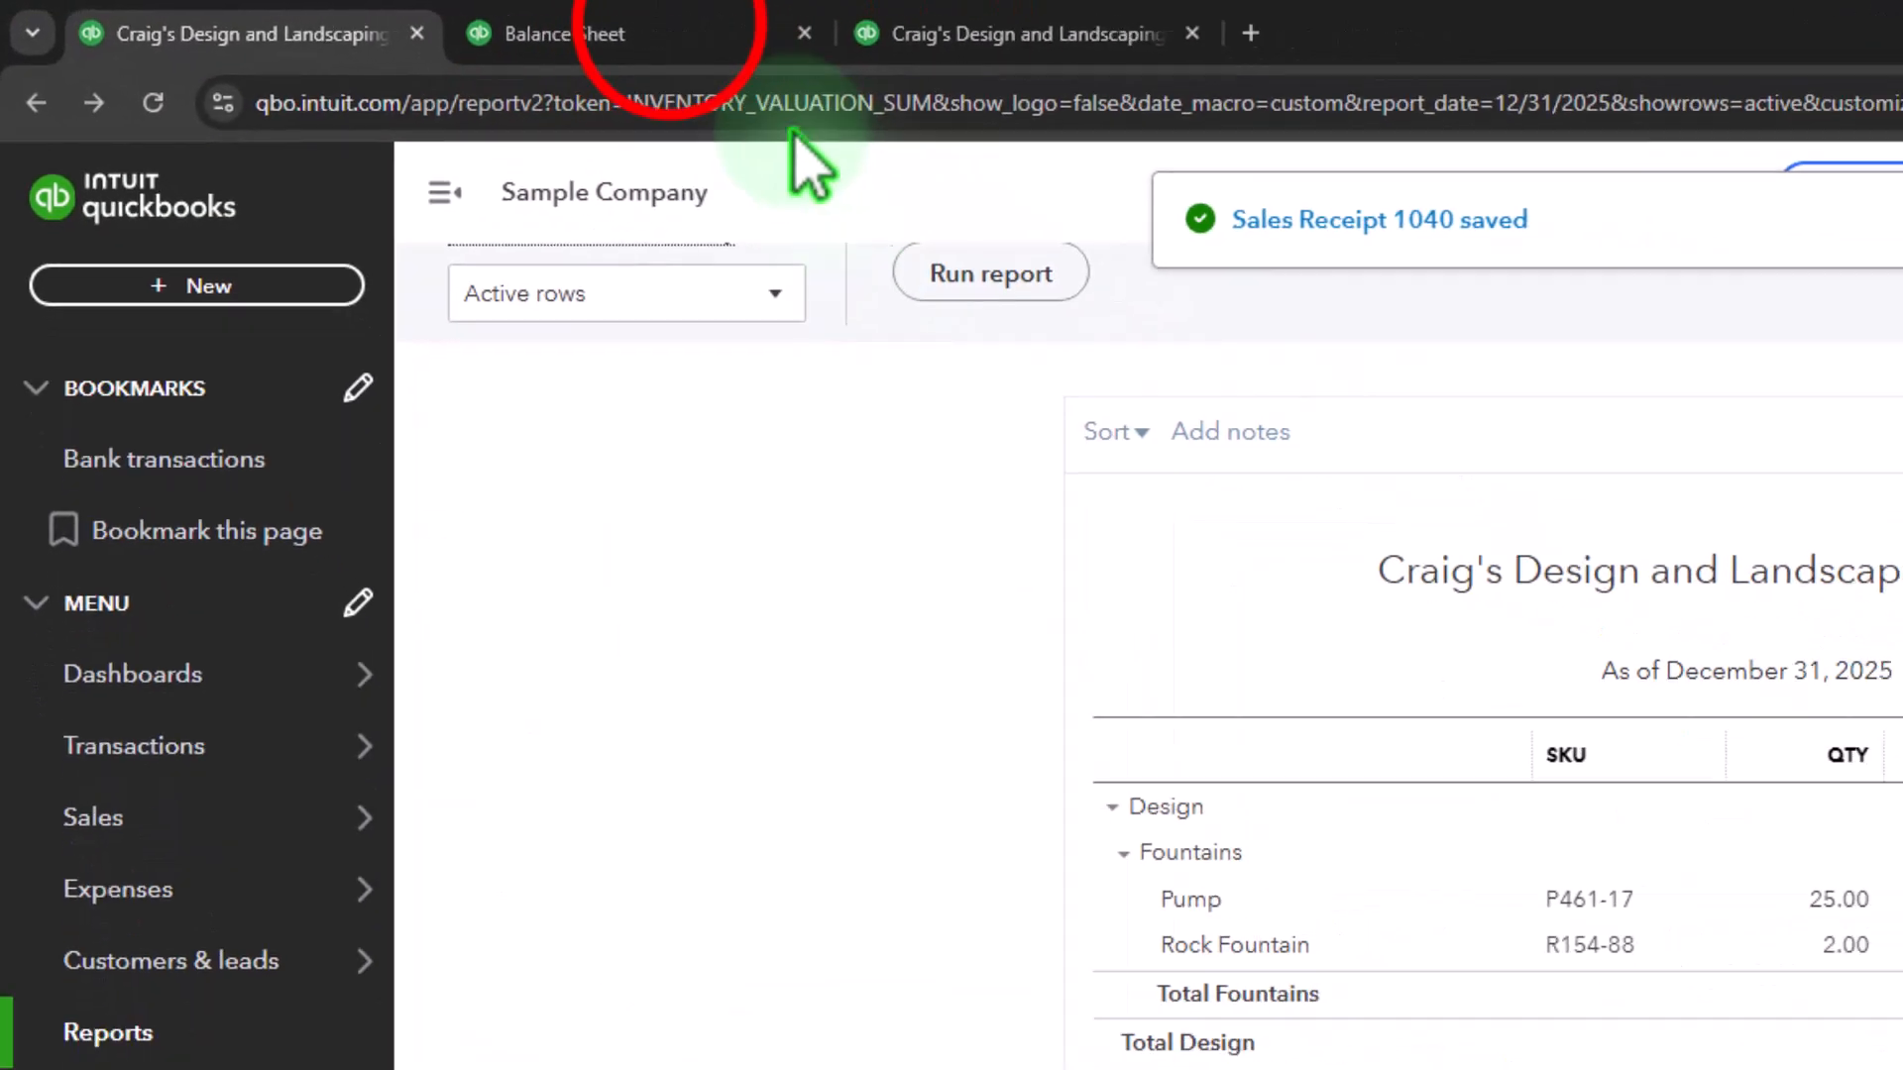
- Rerun the Balance Sheet and check the transactions behind the 2025 Undeposited Funds balance
left_click(406, 22)
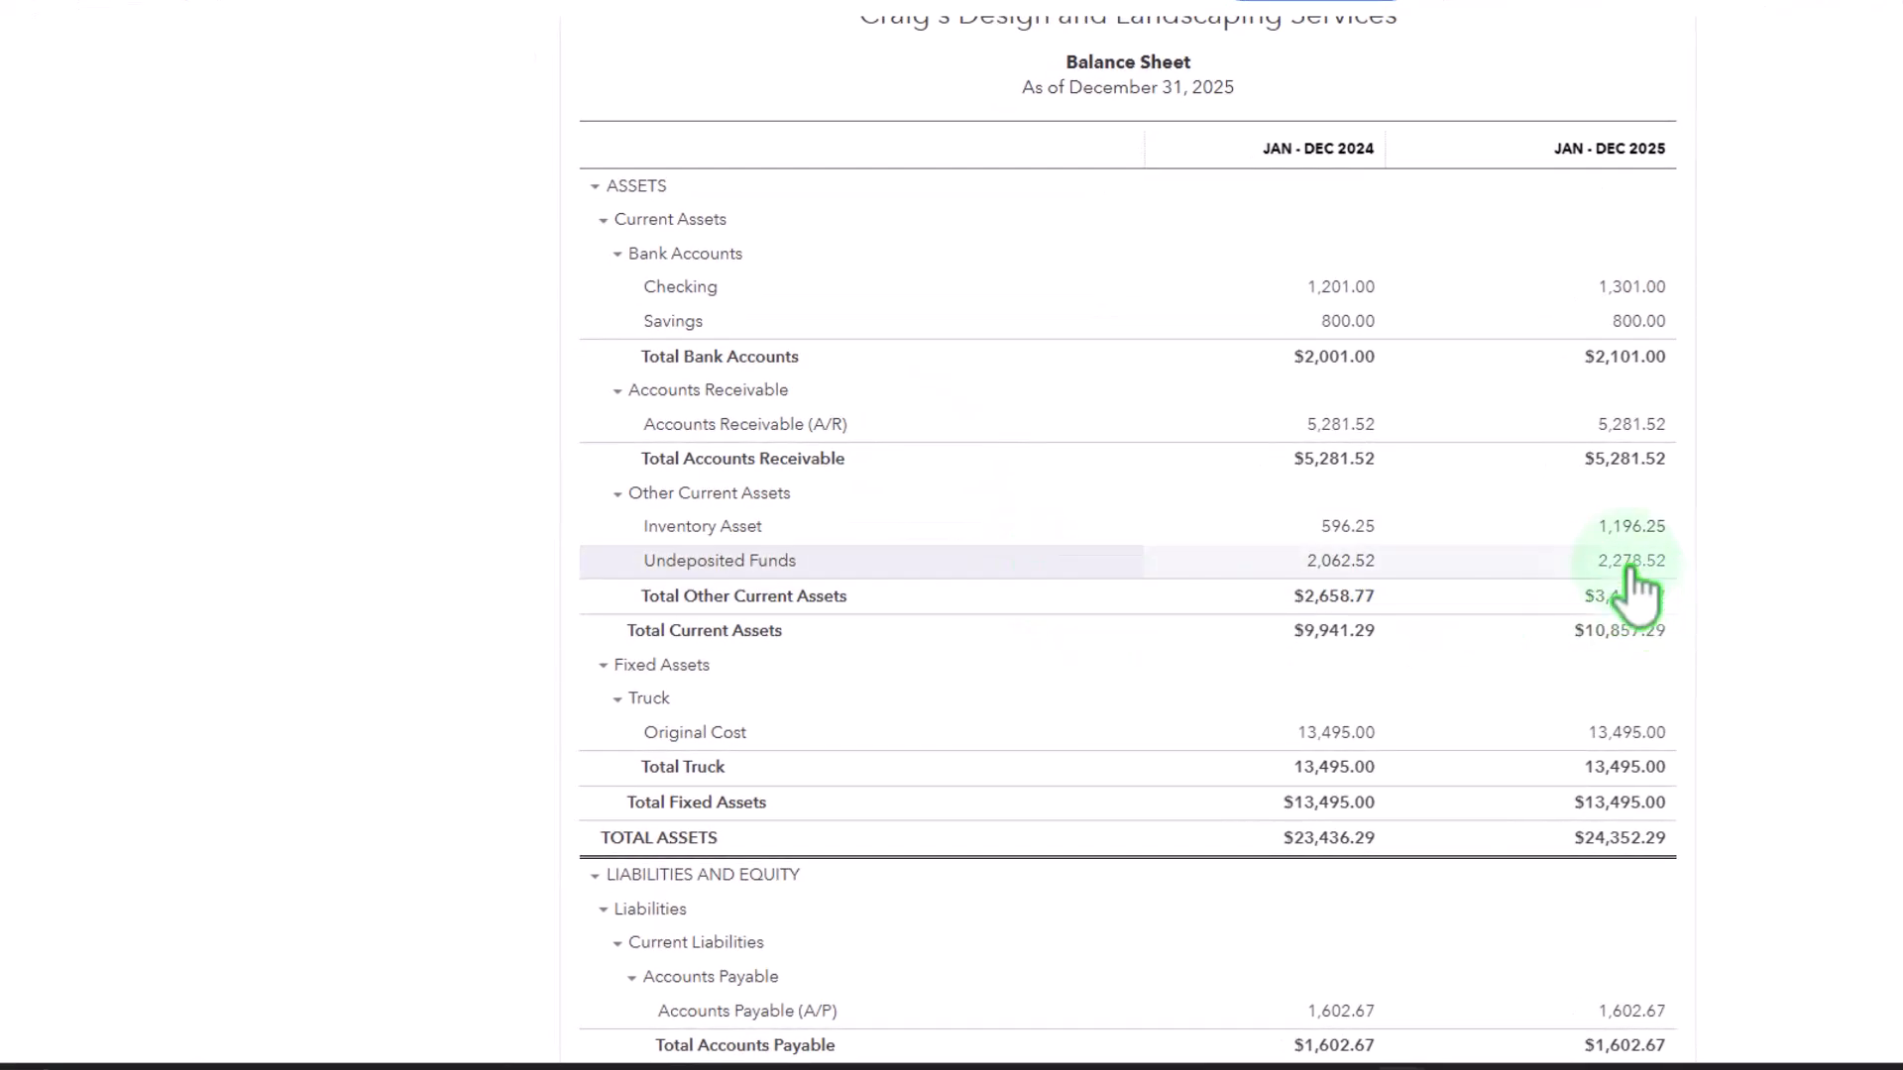
scroll(1576, 526, "up", 5)
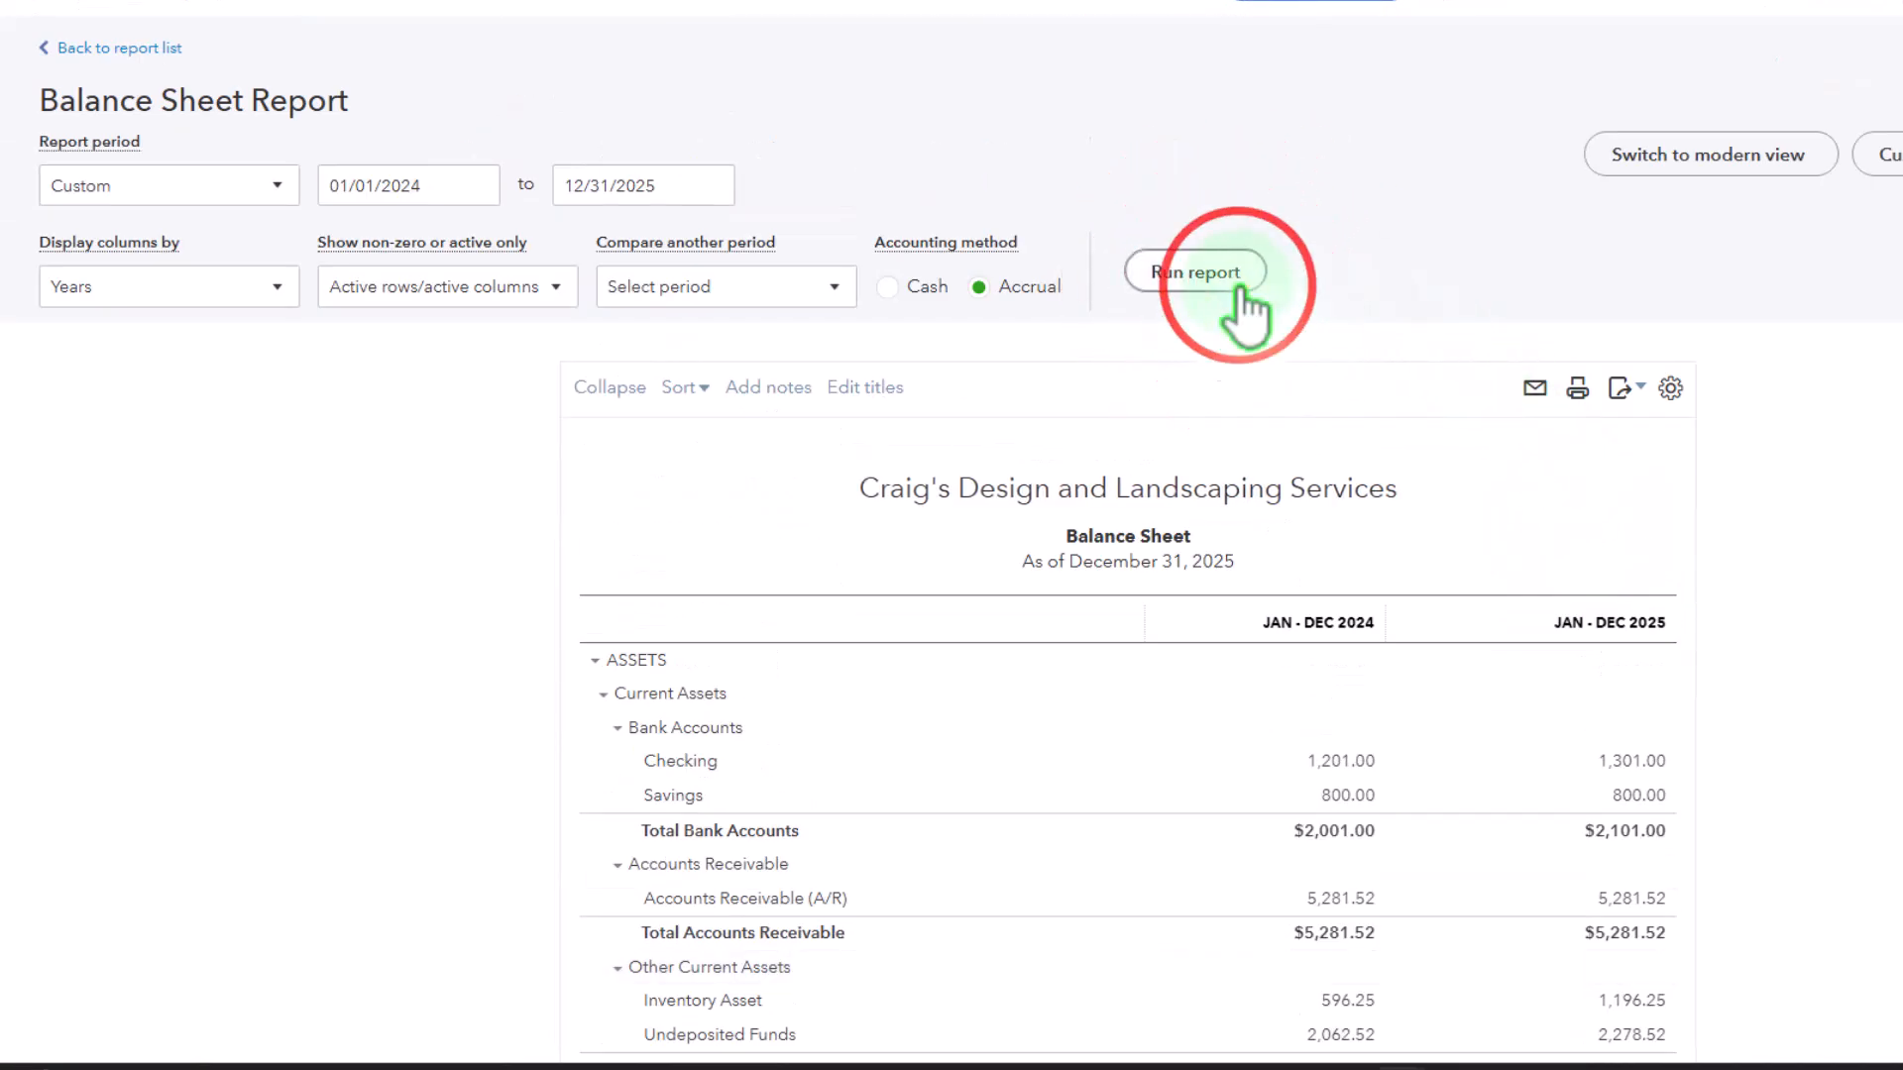
scroll(1229, 396, "down", 5)
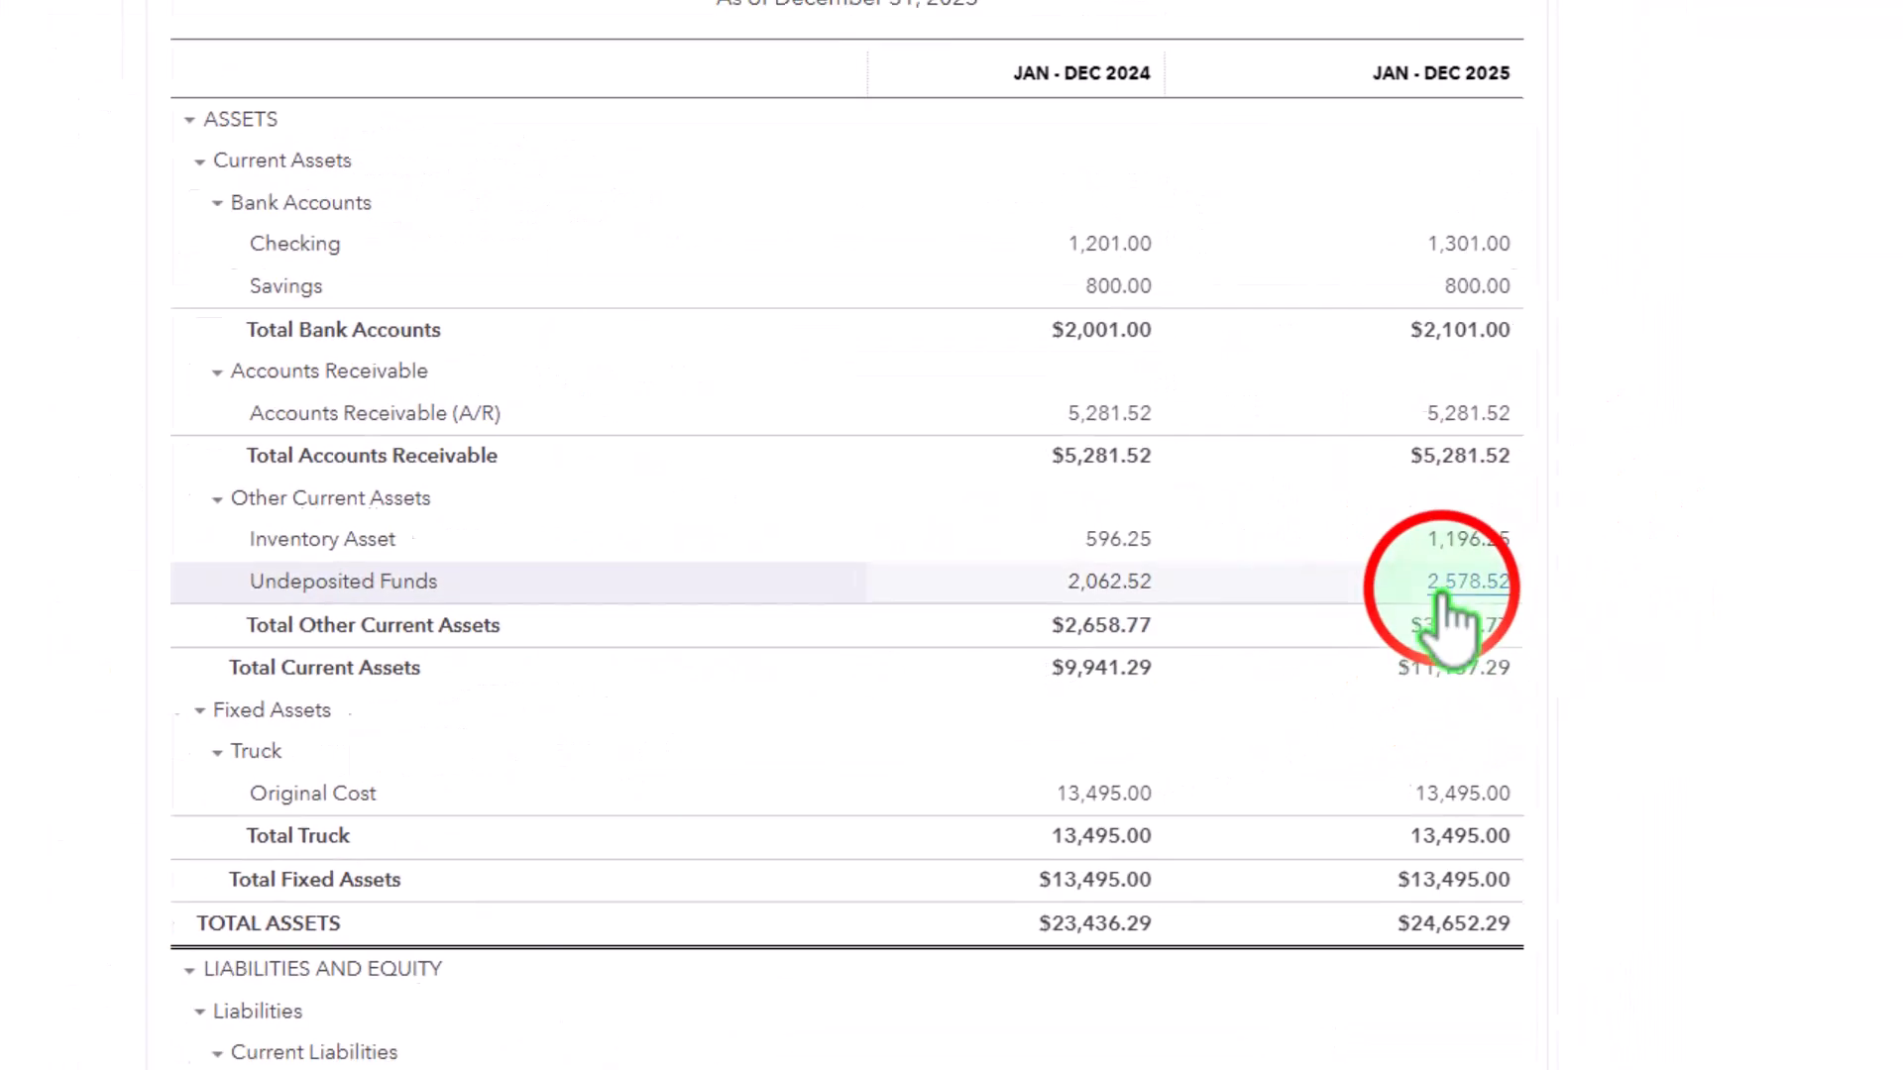
left_click(1518, 571)
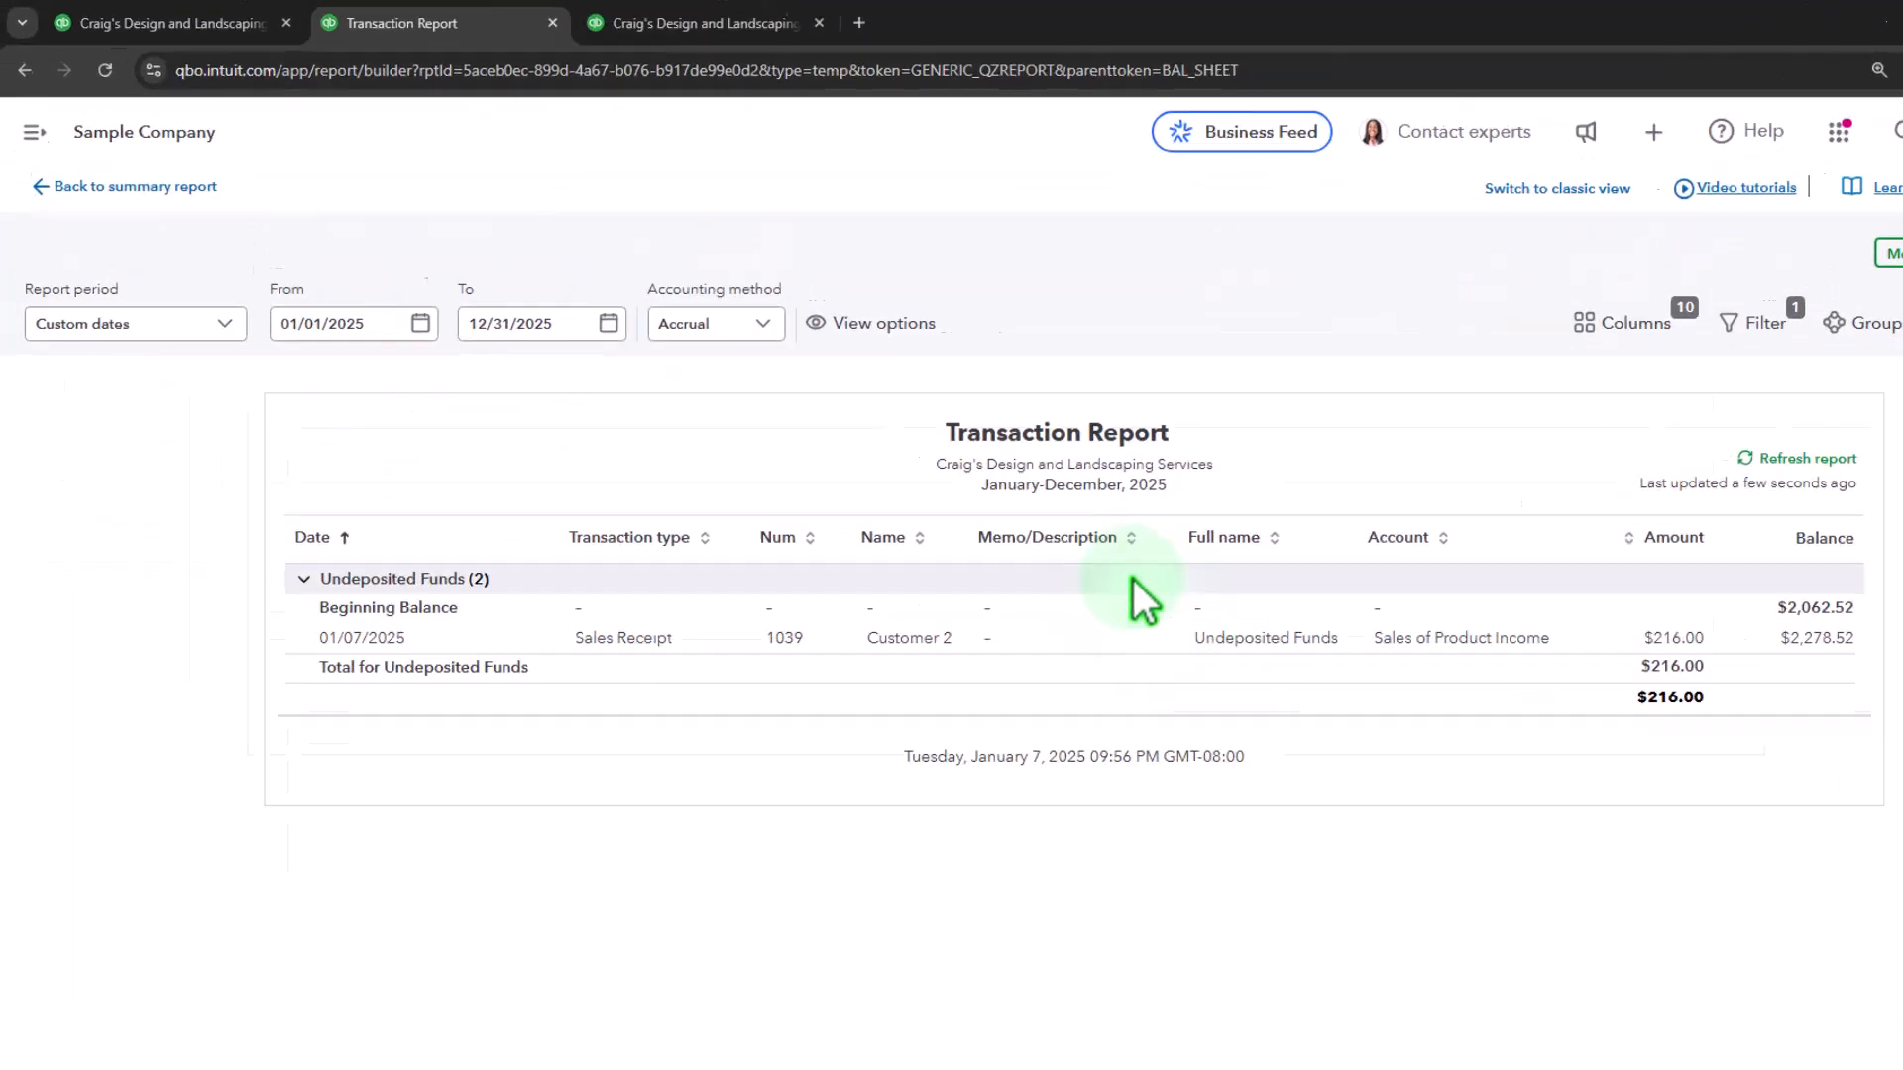
left_click(150, 187)
- Rerun the Balance Sheet once more, review the Customer 4 receipt in the 2025 Undeposited Funds detail, and return to the summary
scroll(680, 575, "up", 4)
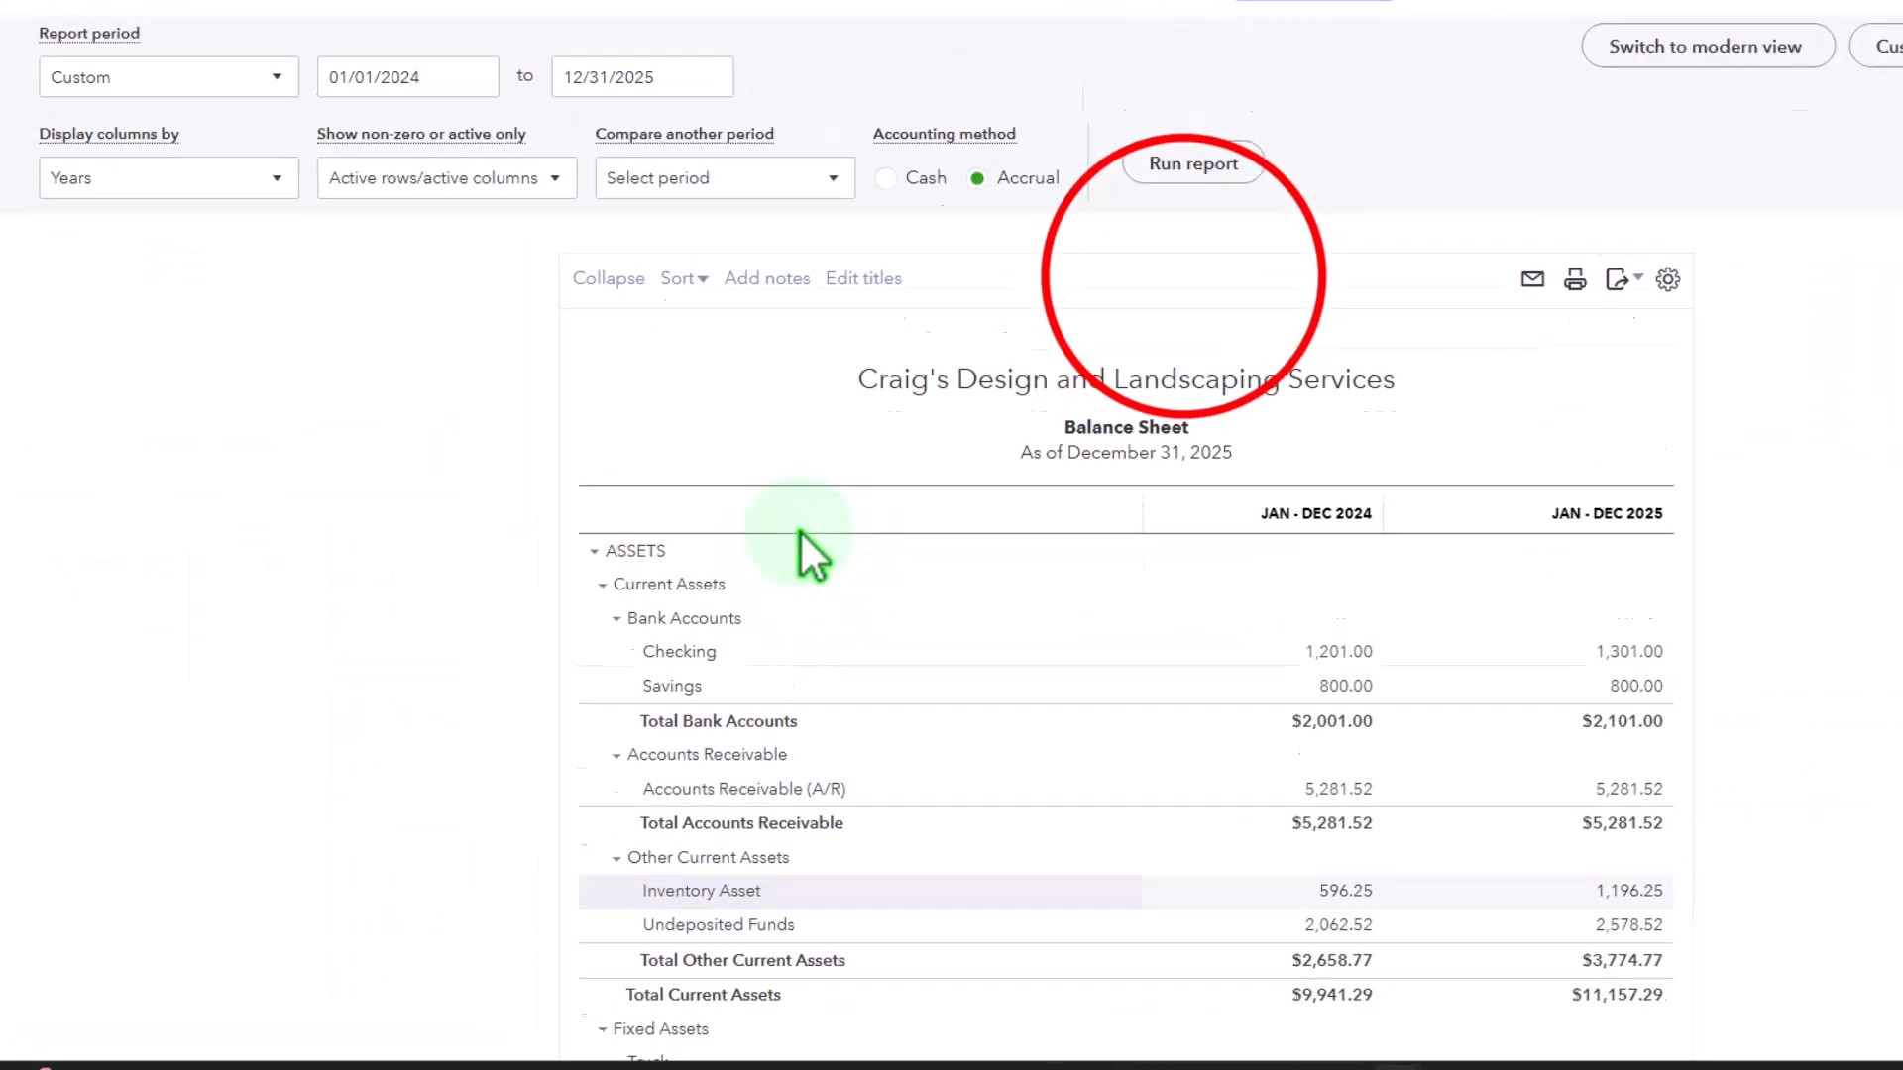
left_click(1010, 356)
scroll(1036, 634, "down", 1)
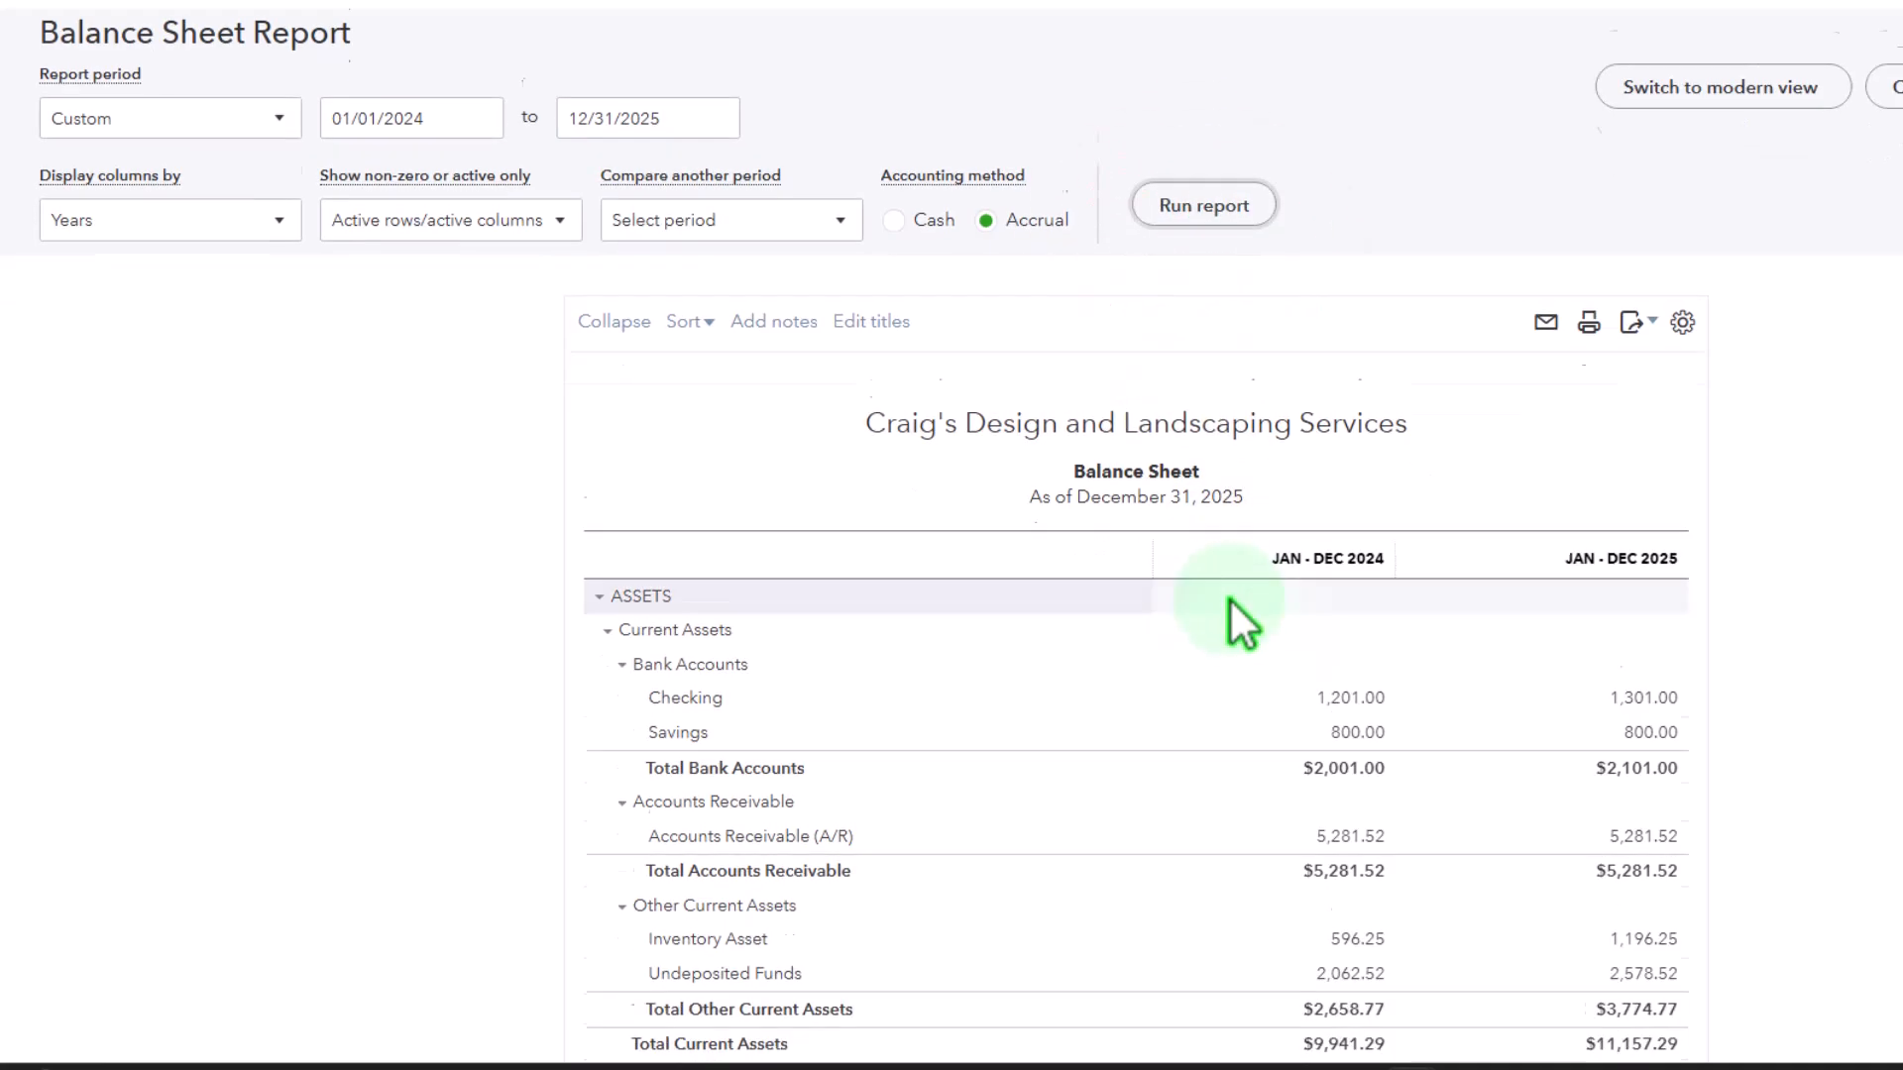
scroll(1229, 597, "down", 3)
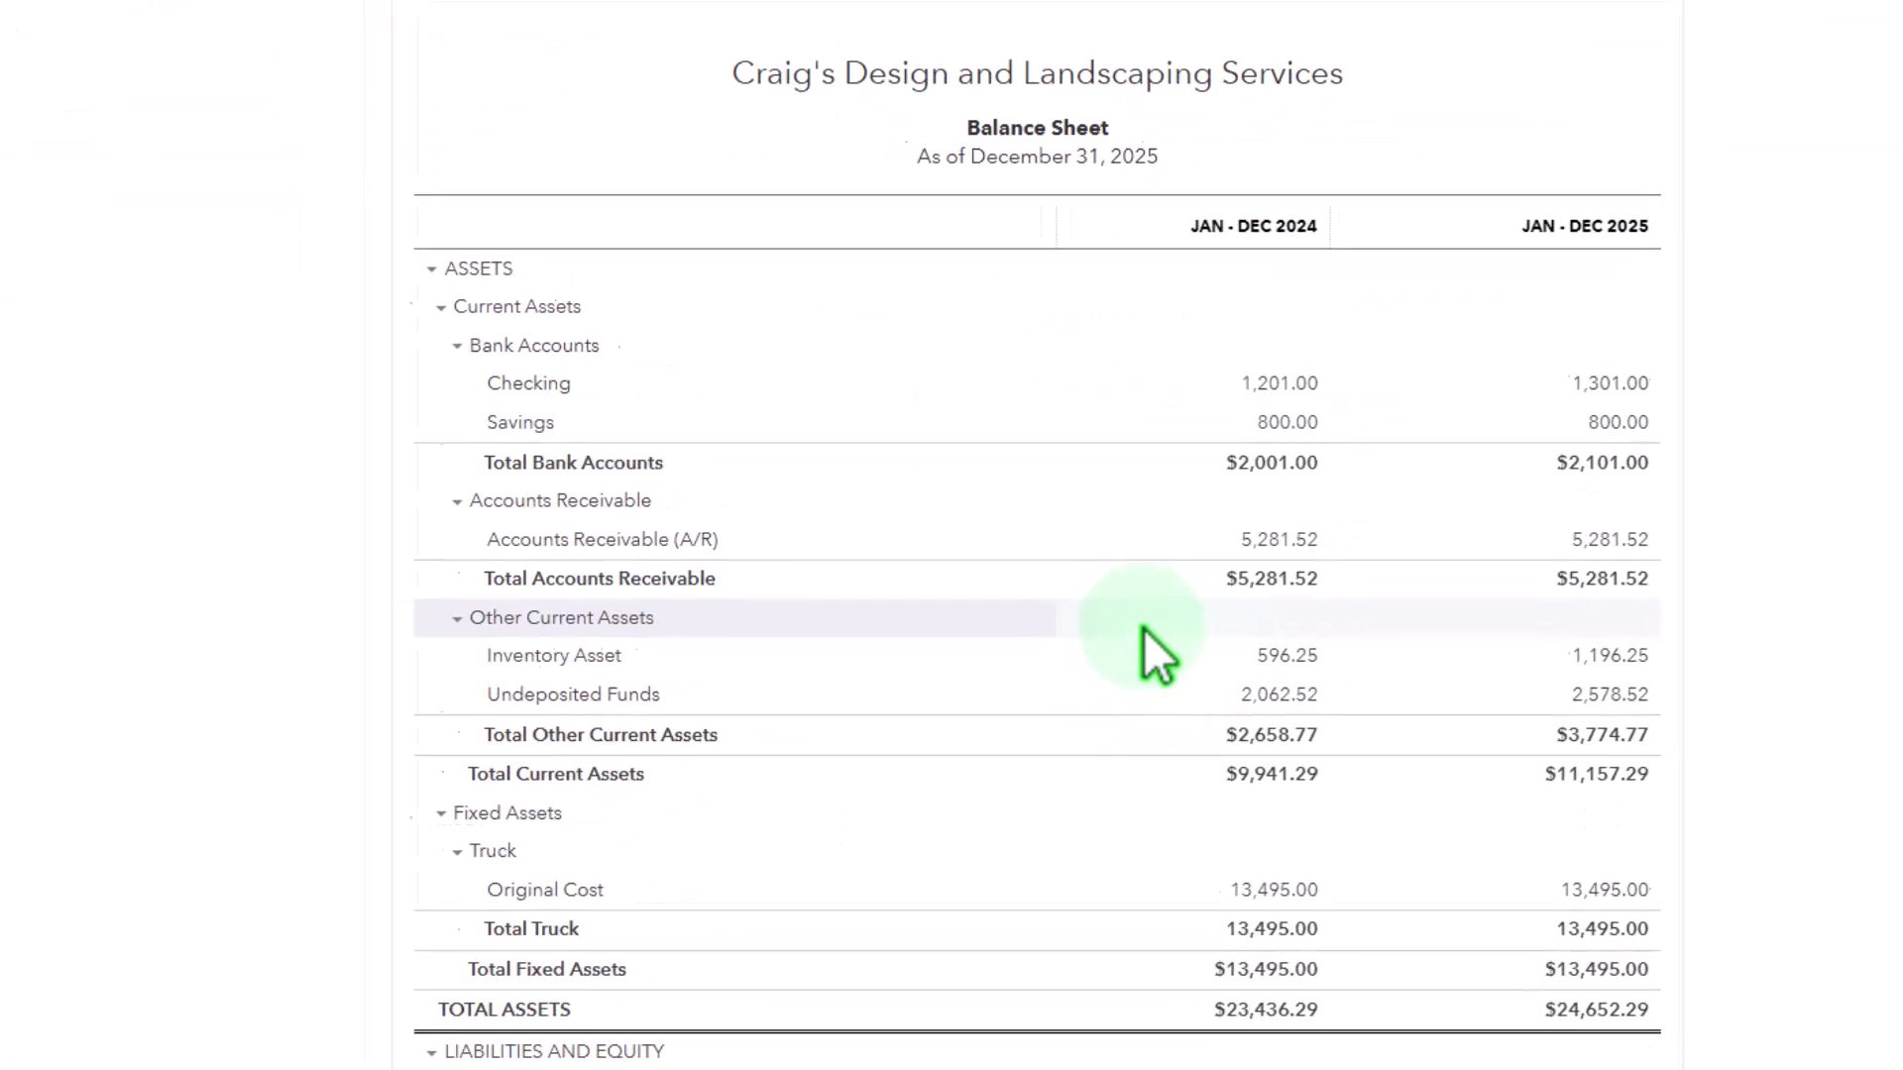
left_click(1619, 662)
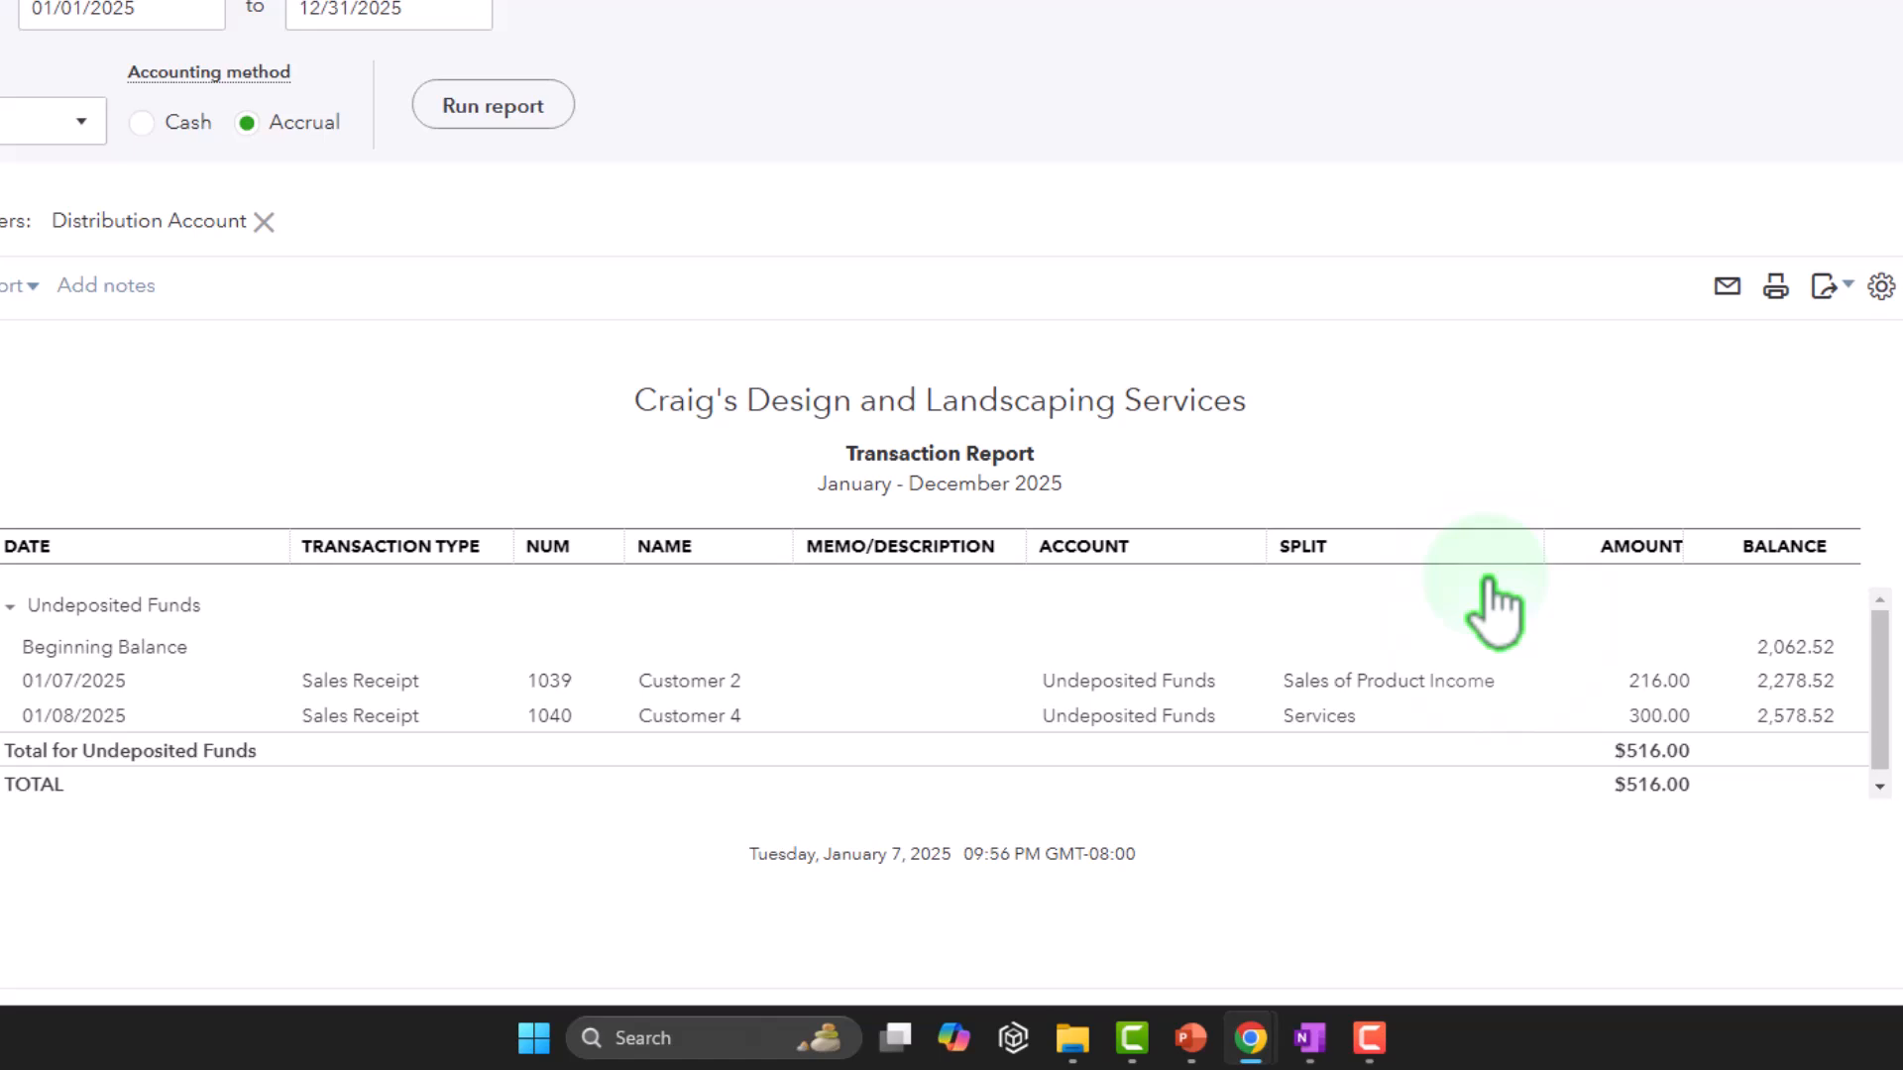
scroll(1492, 609, "down", 1)
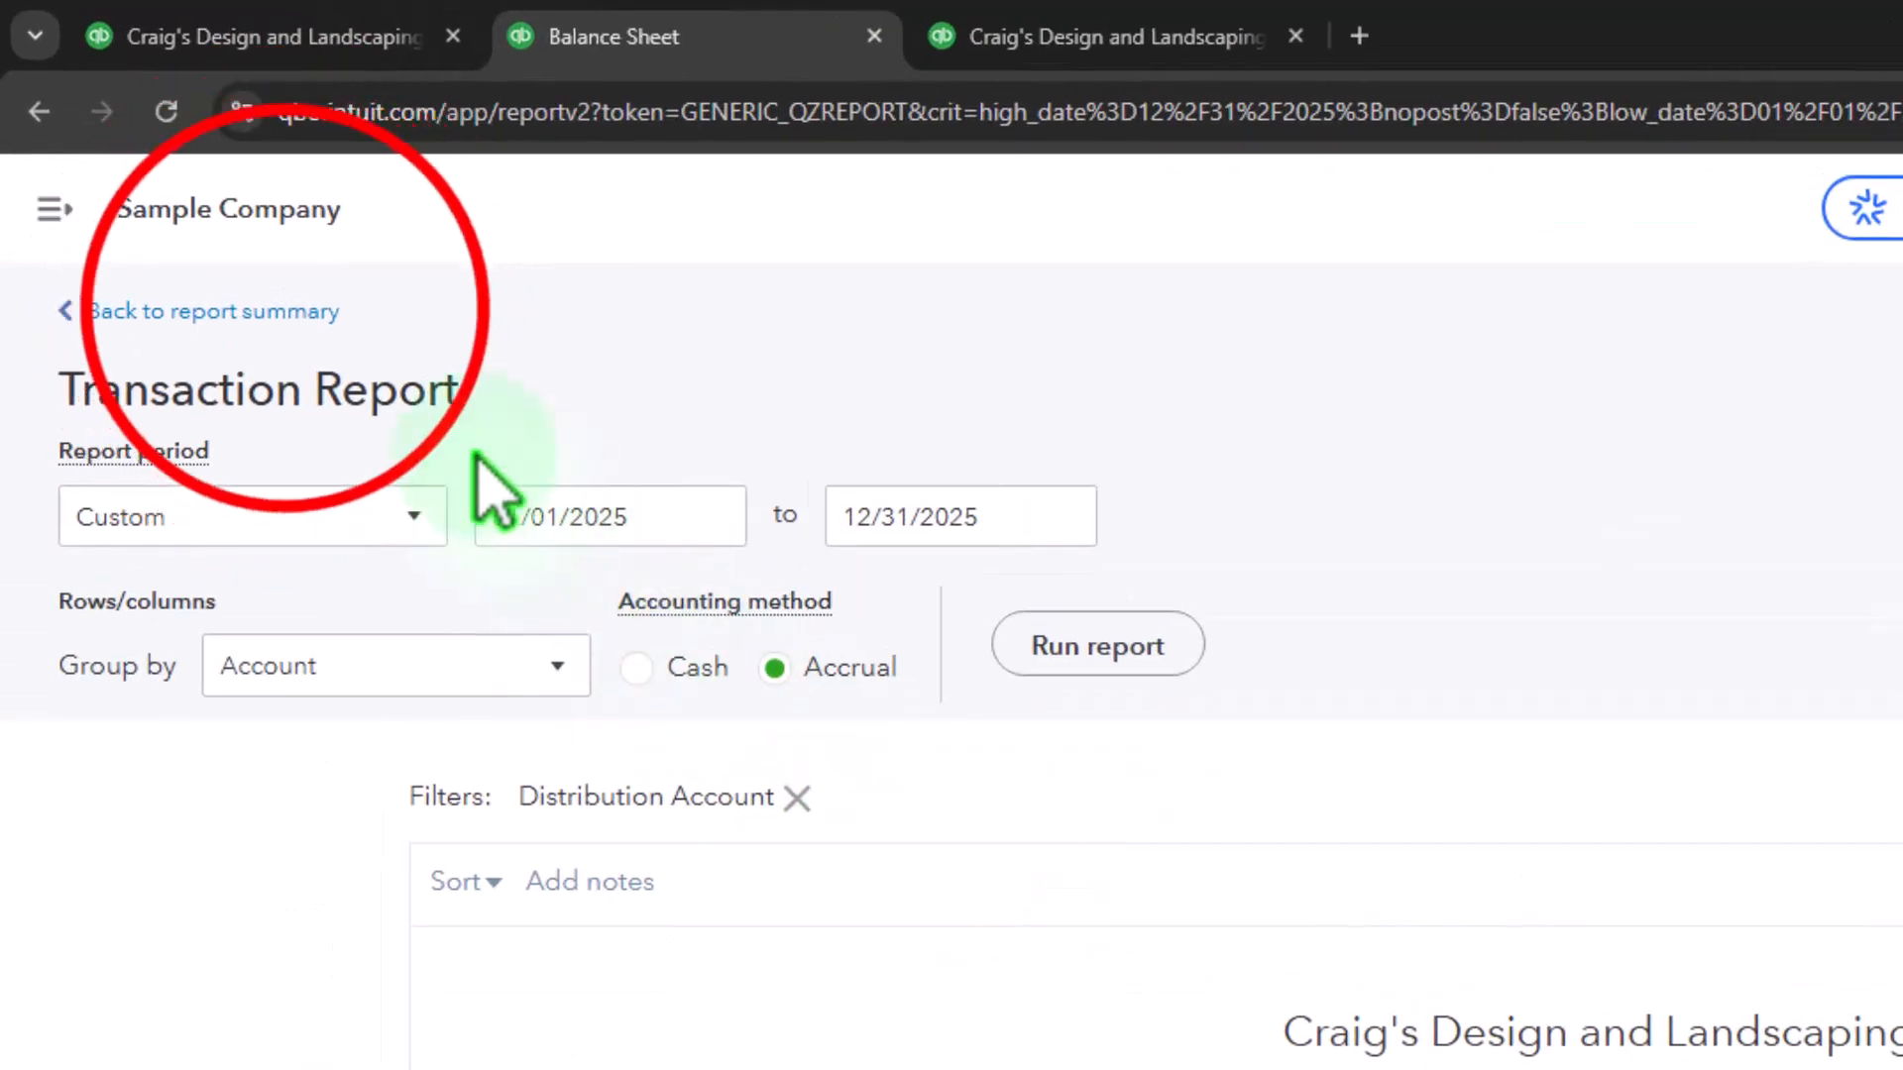
left_click(297, 313)
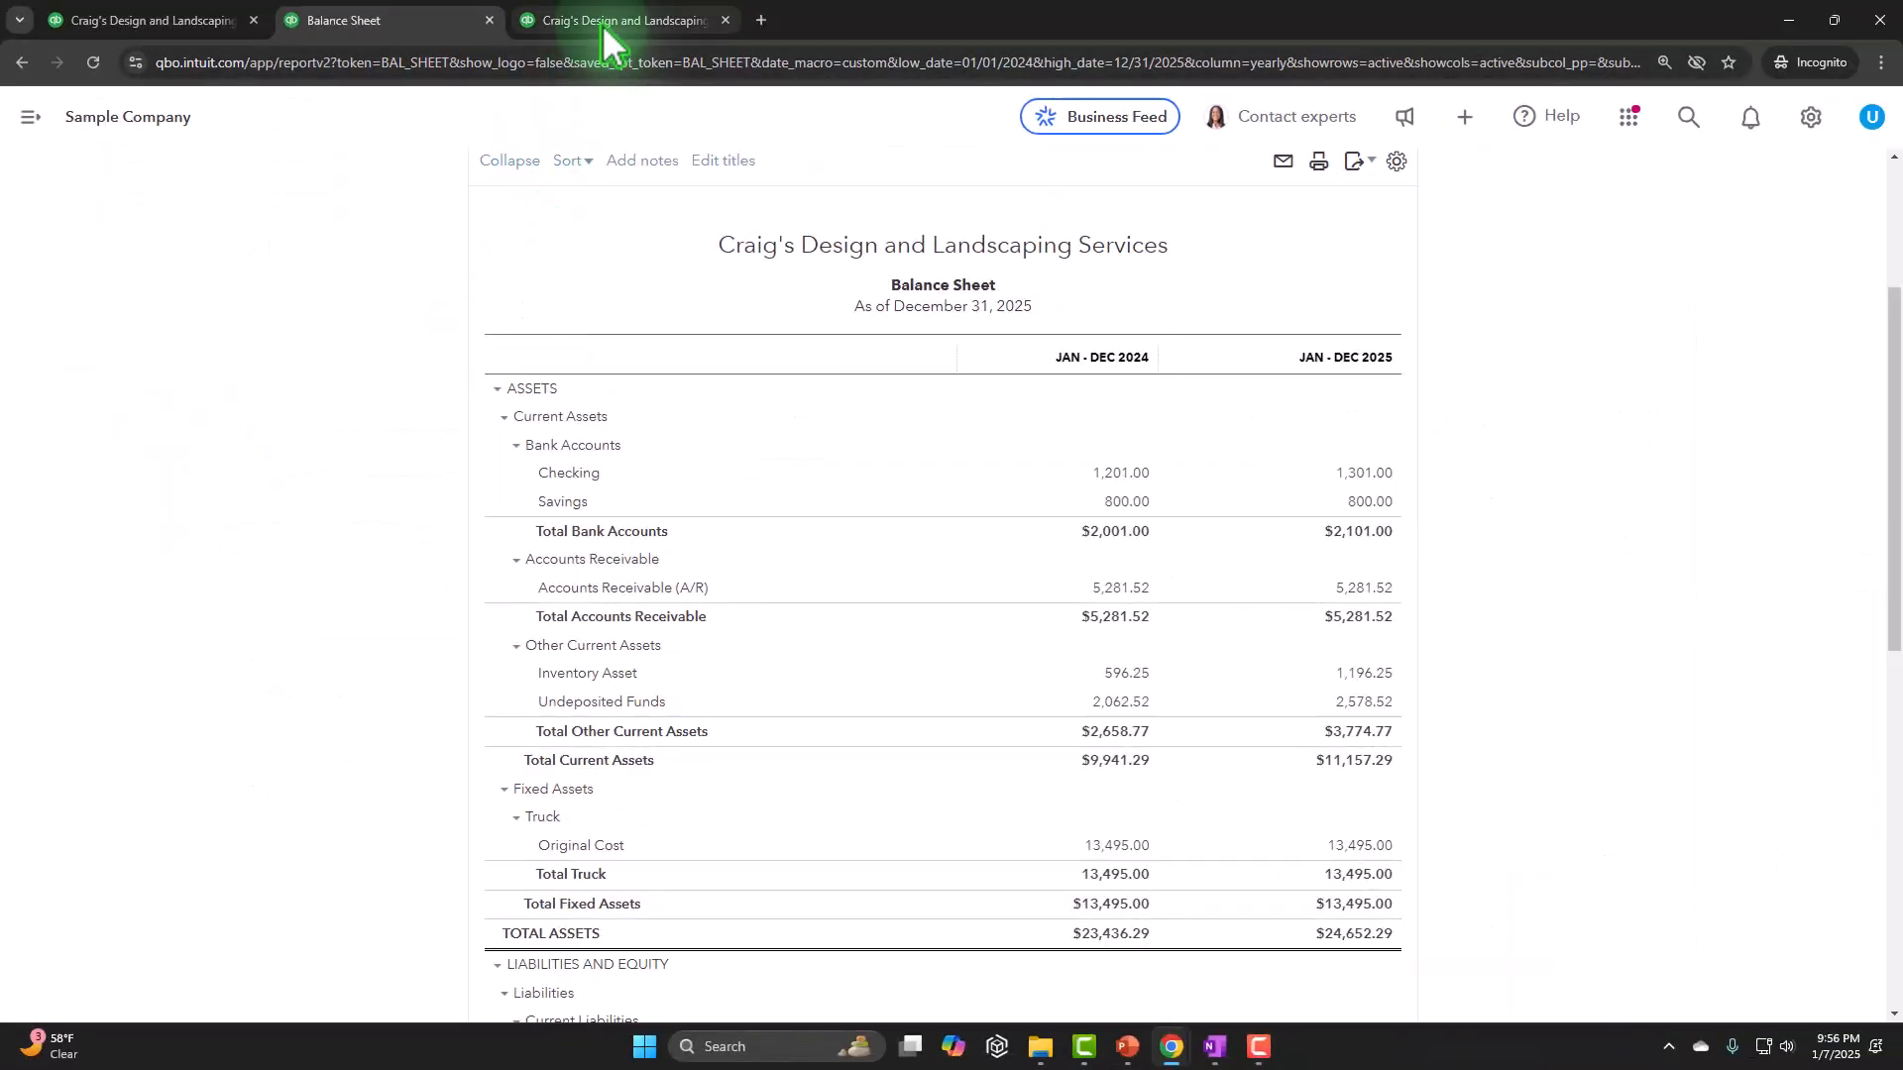
- Rerun the Profit and Loss report and review the 2025 income lines
mouse_move(604, 25)
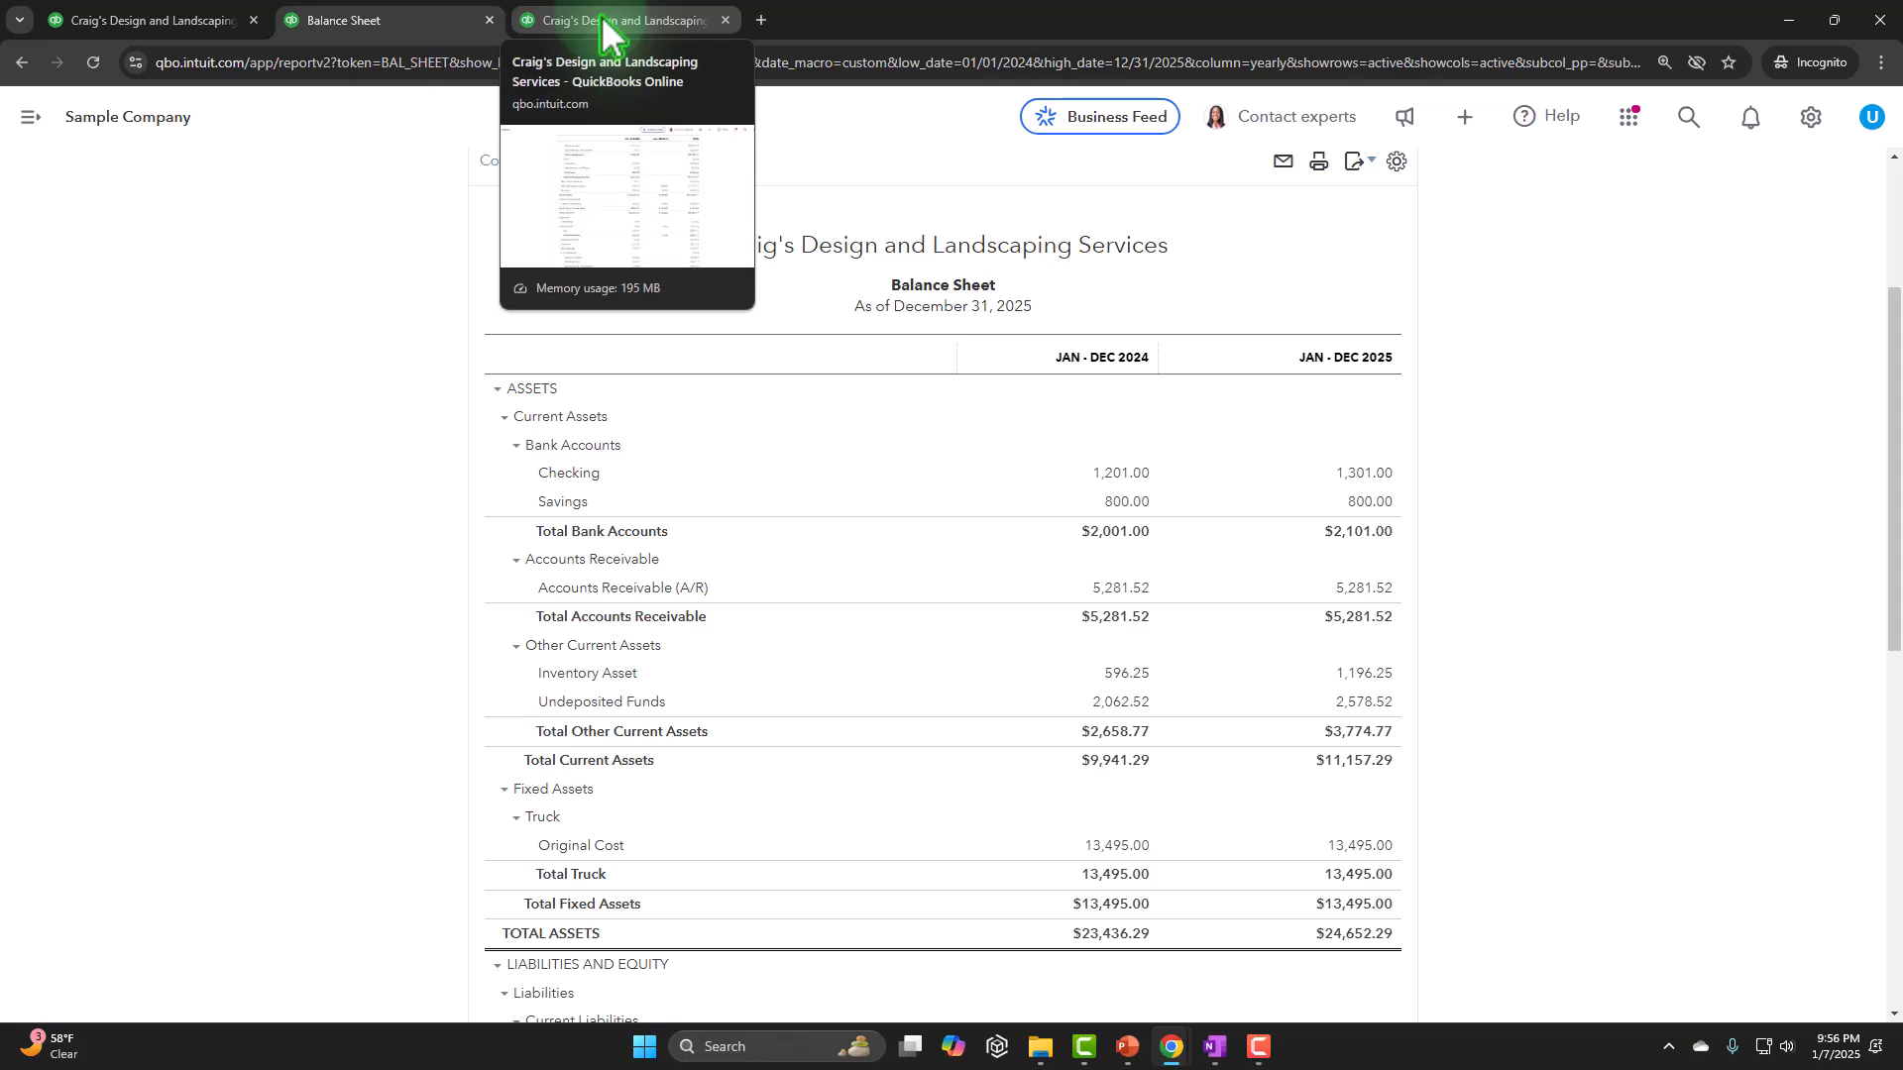
left_click(982, 35)
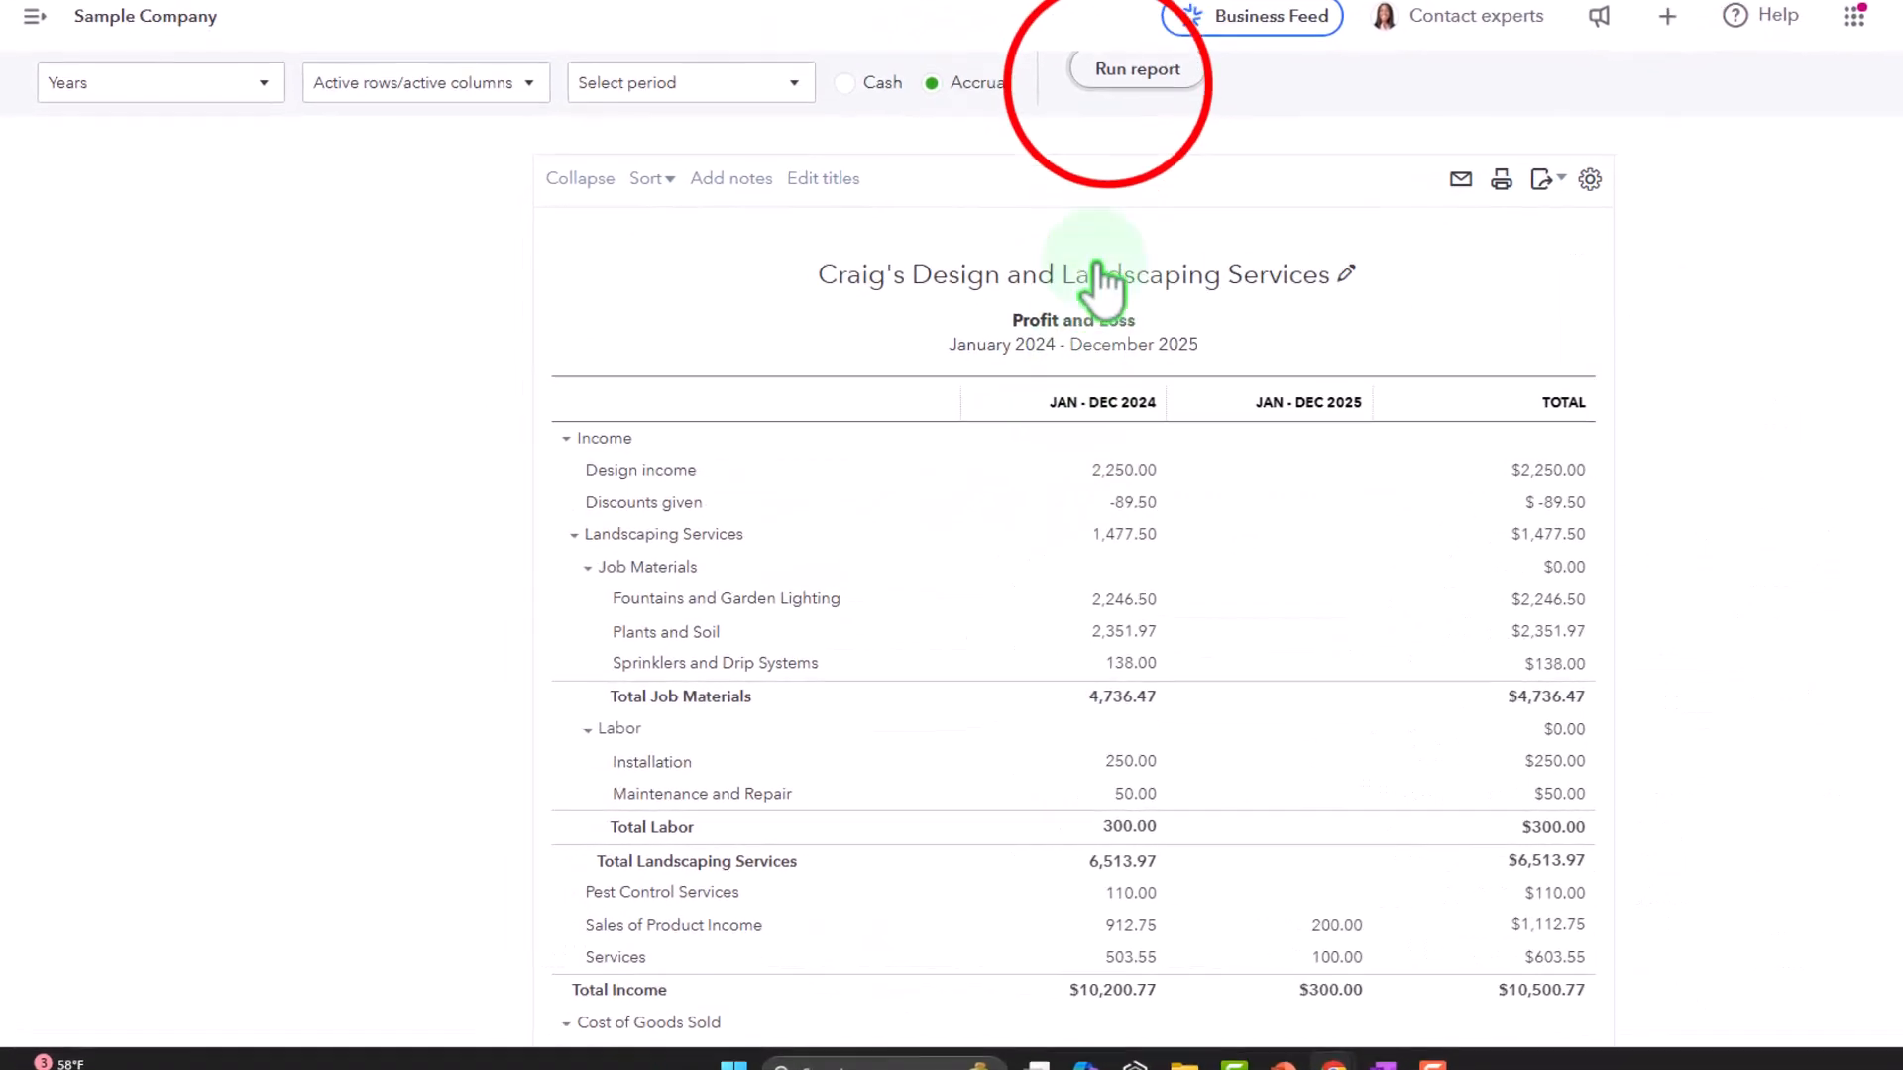
left_click(1137, 68)
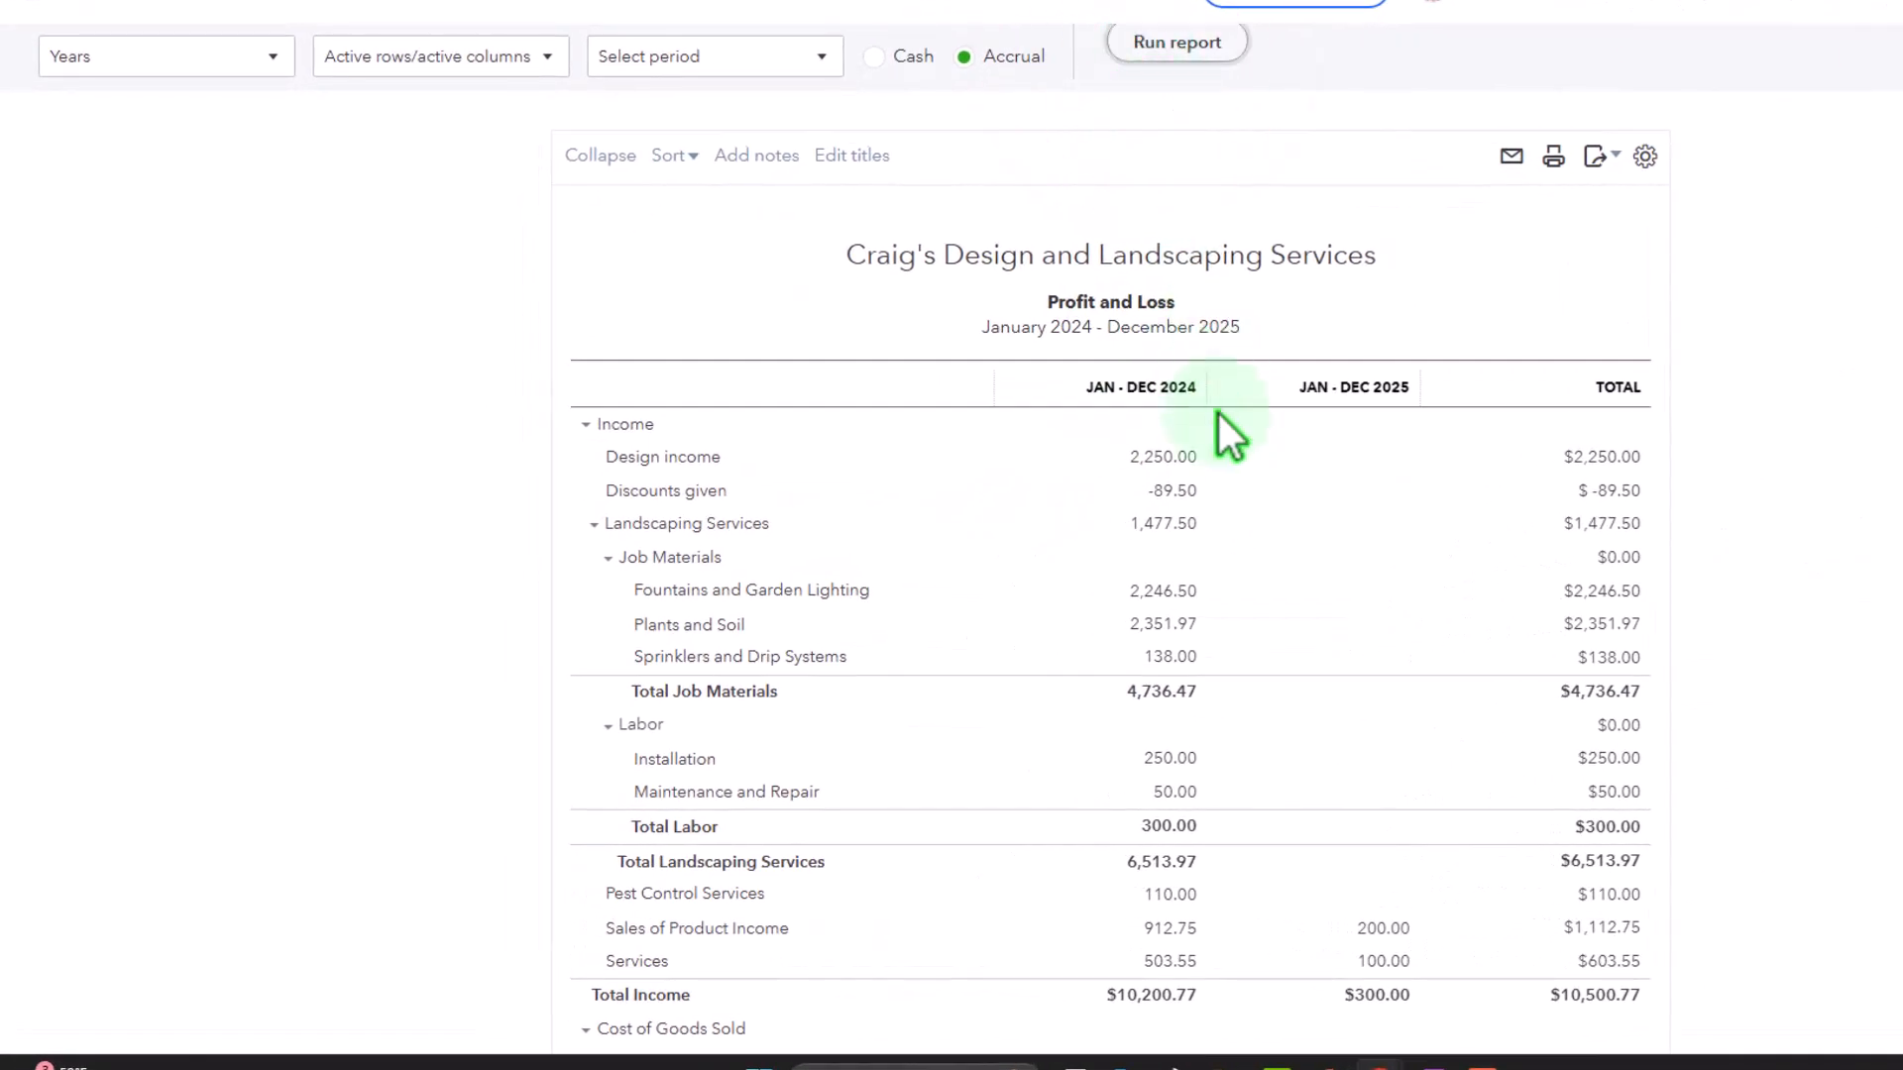
scroll(1239, 491, "down", 4)
scroll(1237, 486, "down", 4)
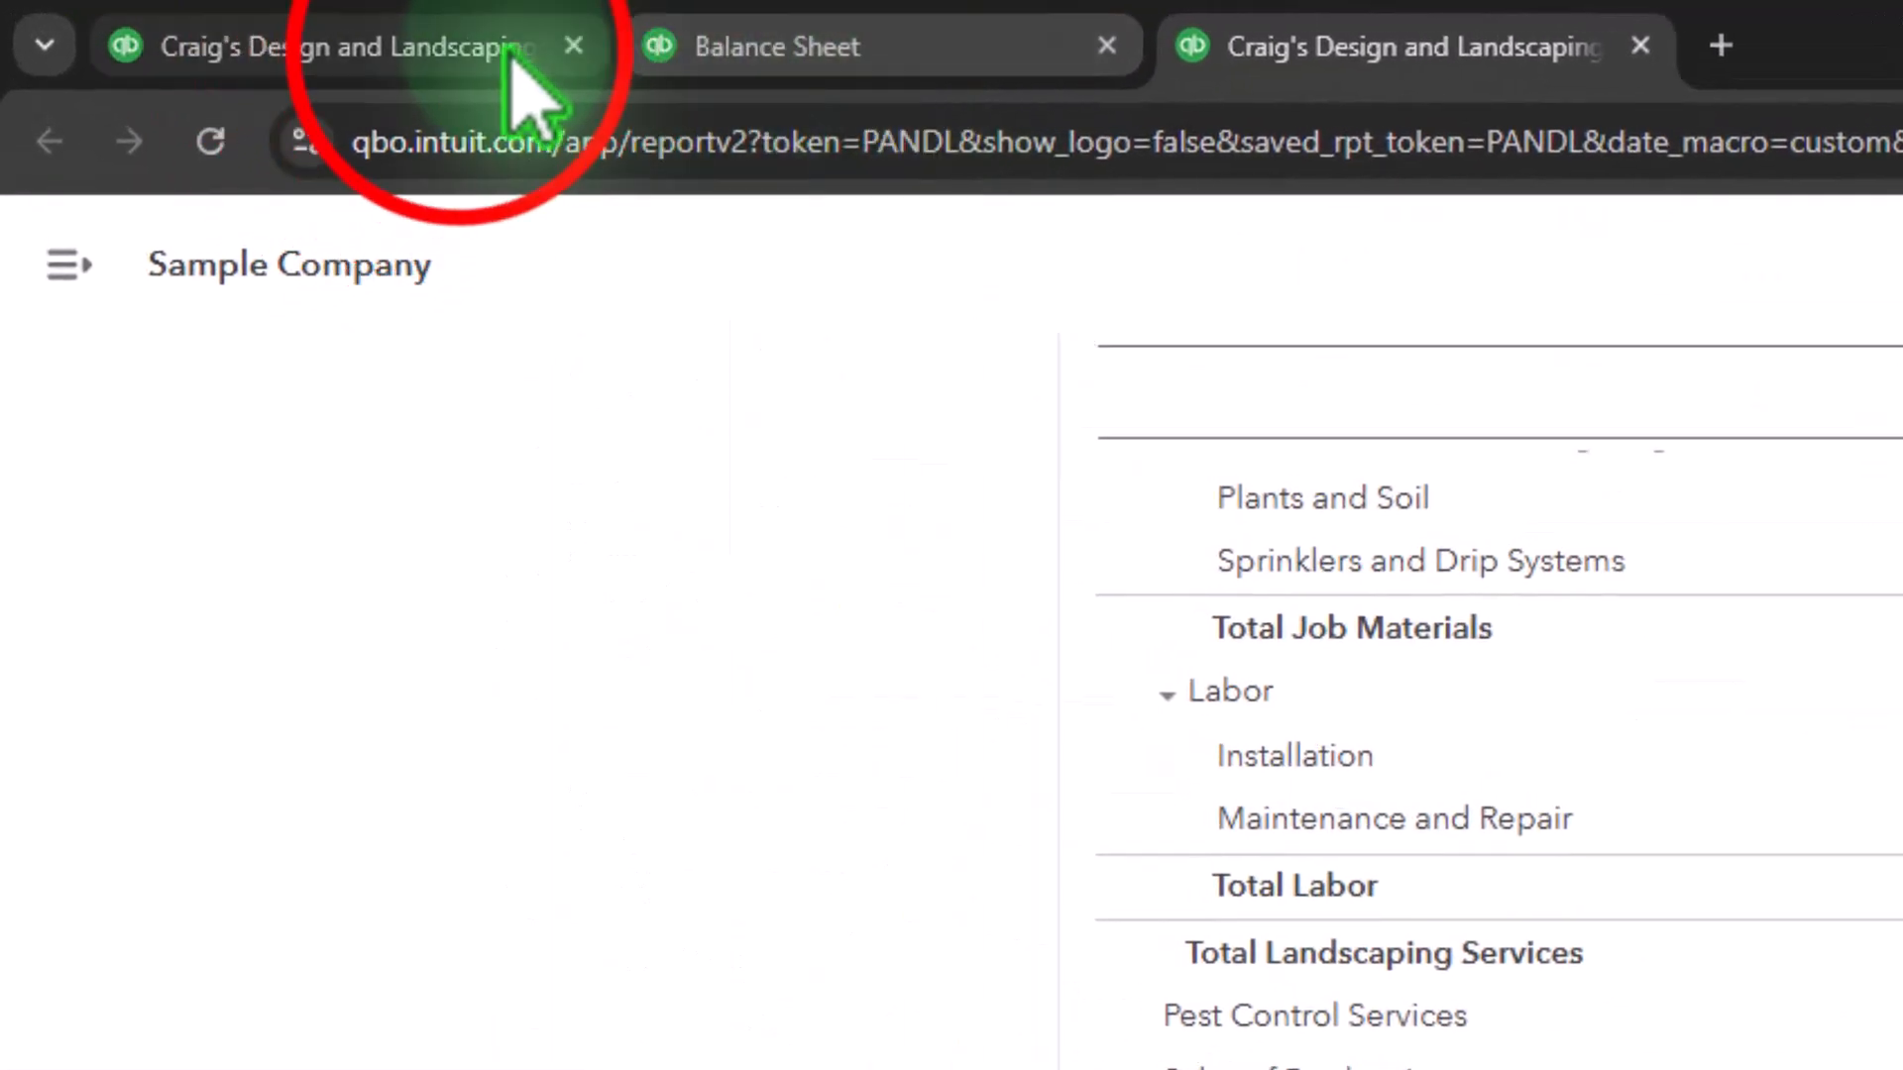
- Open a new bank deposit form and review the payments available for deposit
left_click(459, 50)
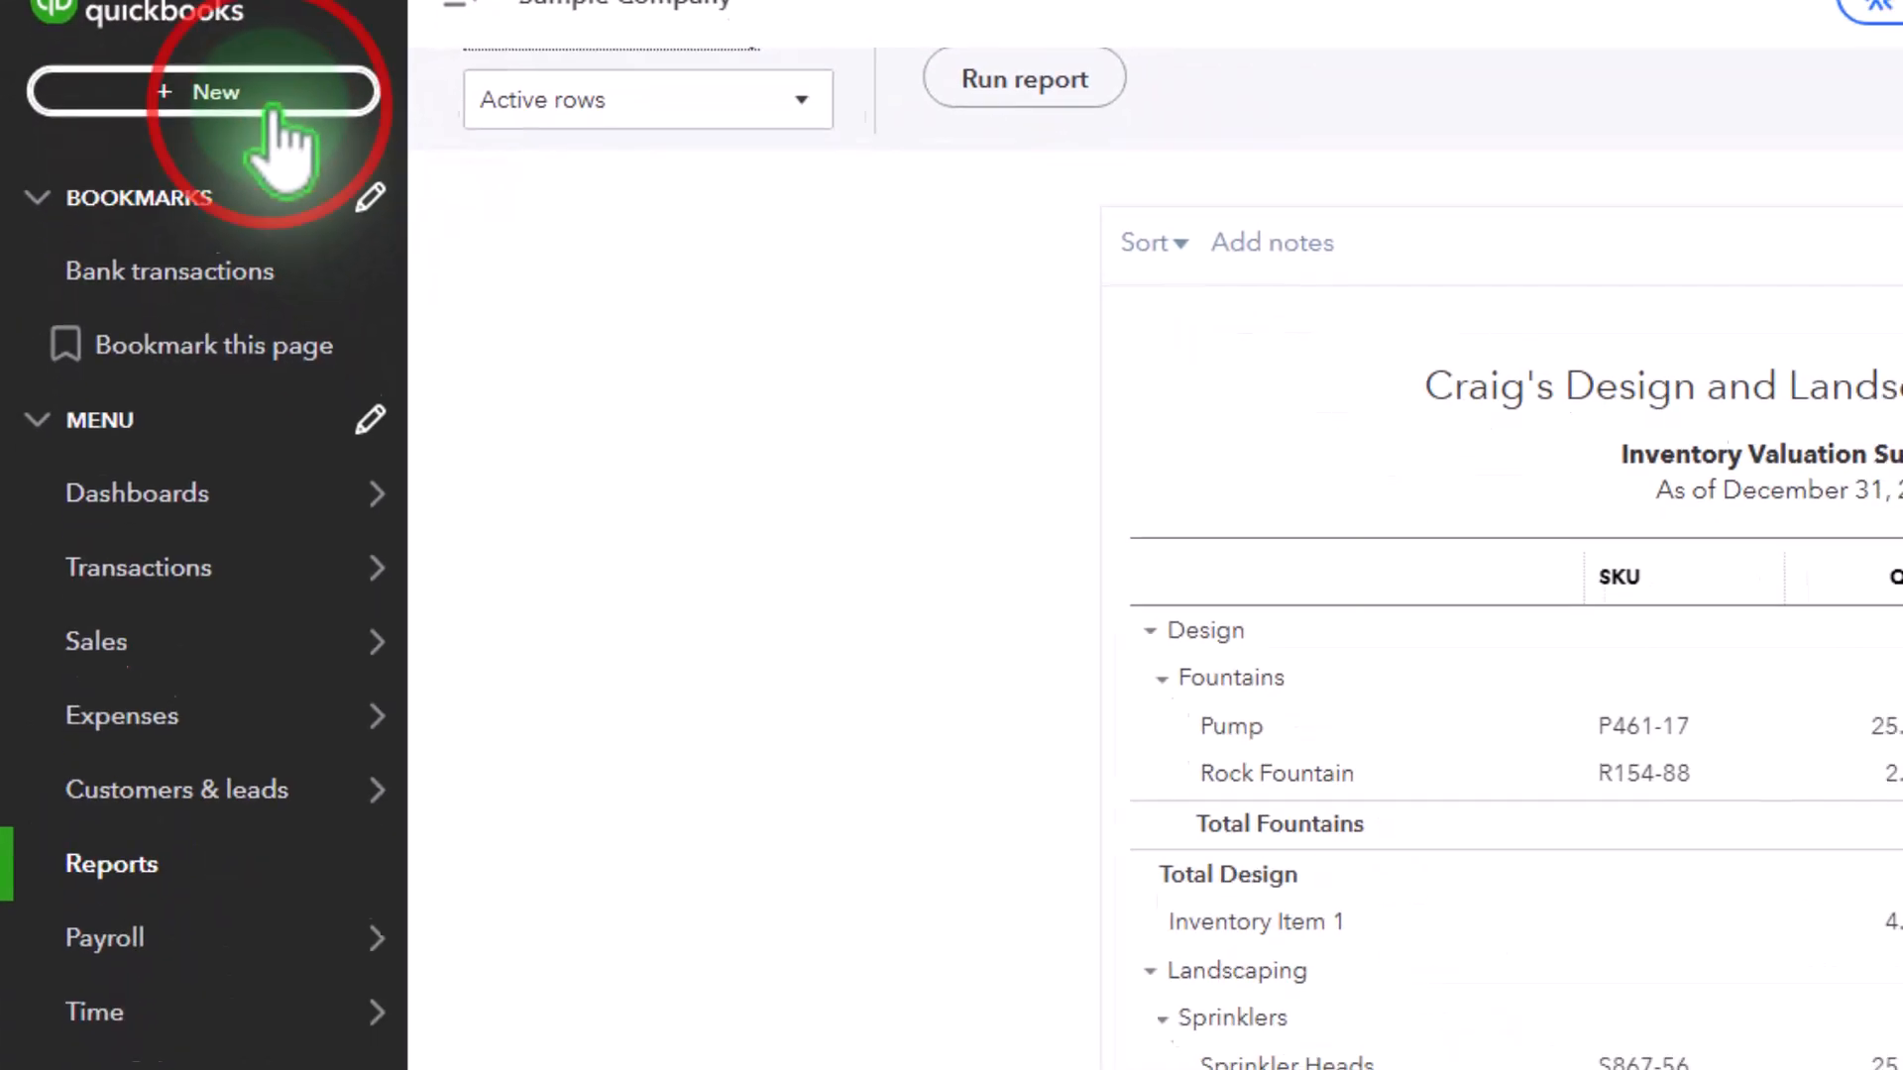
left_click(273, 99)
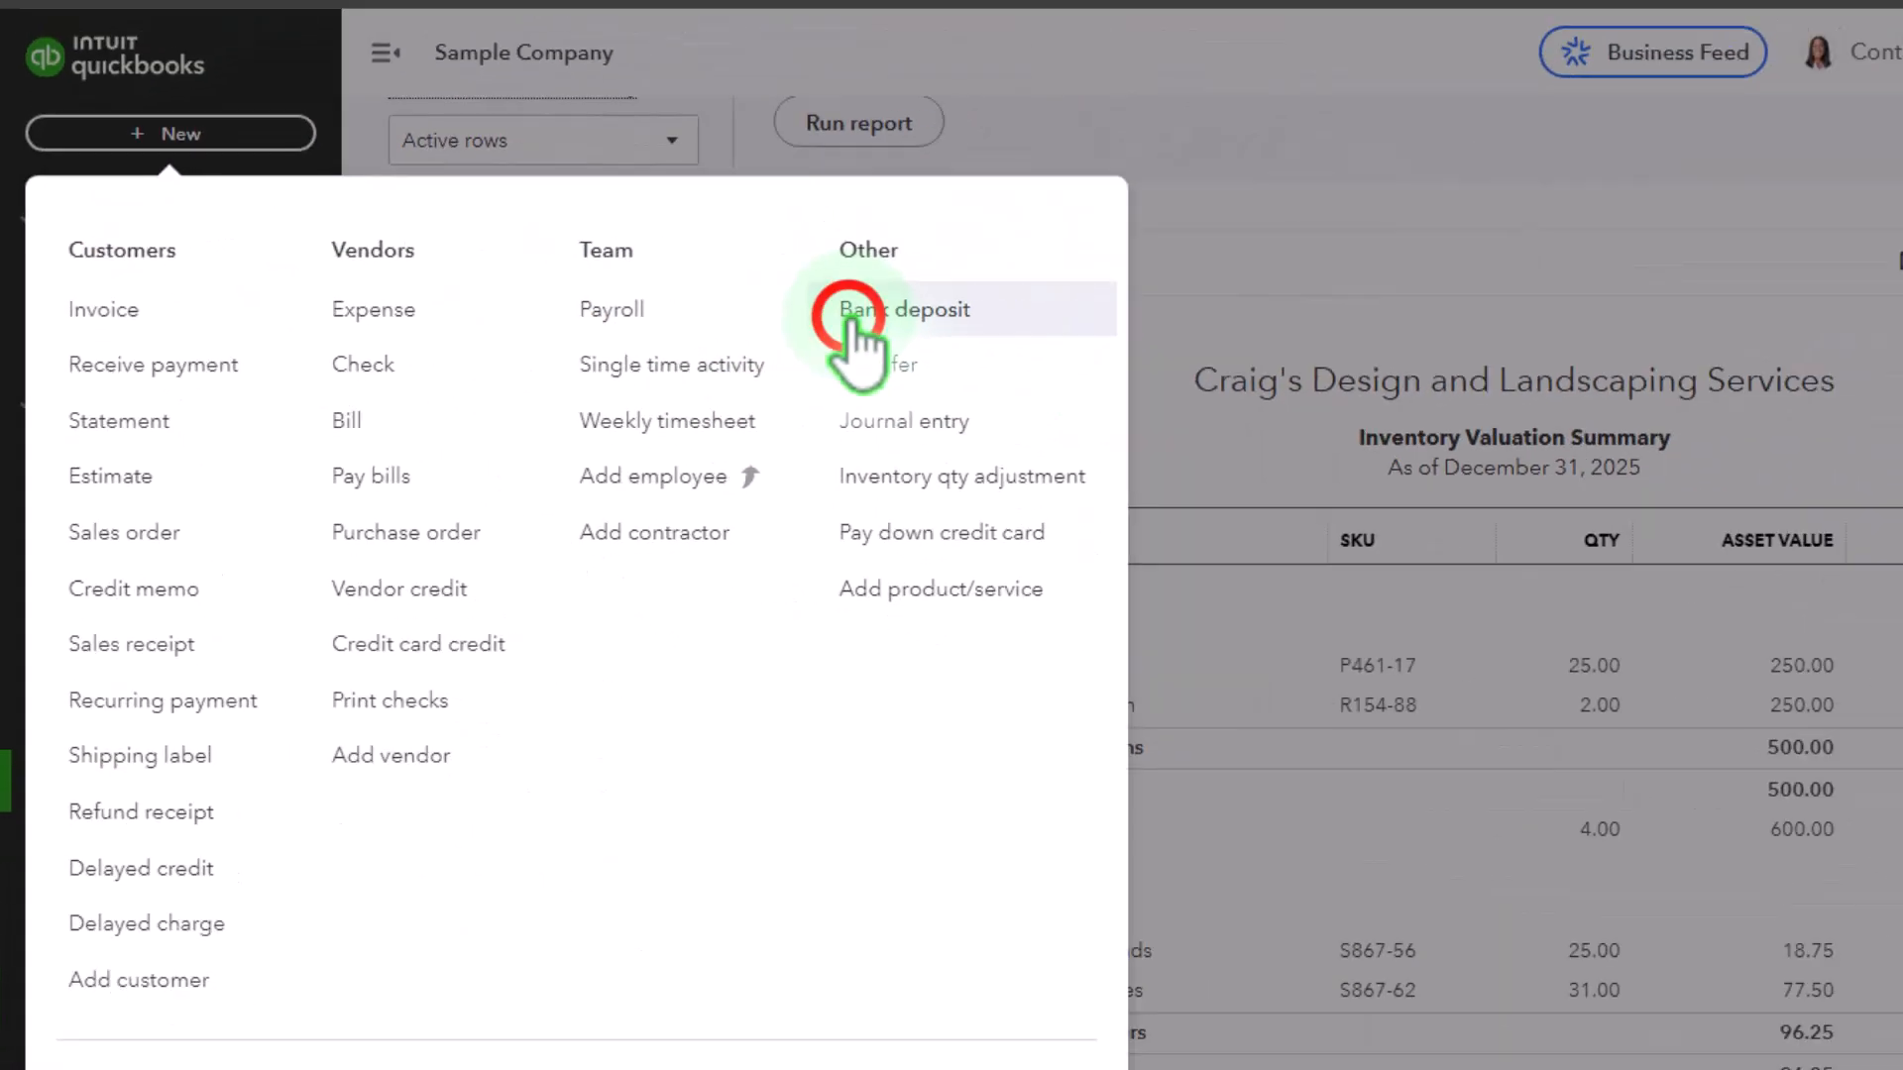
left_click(1010, 301)
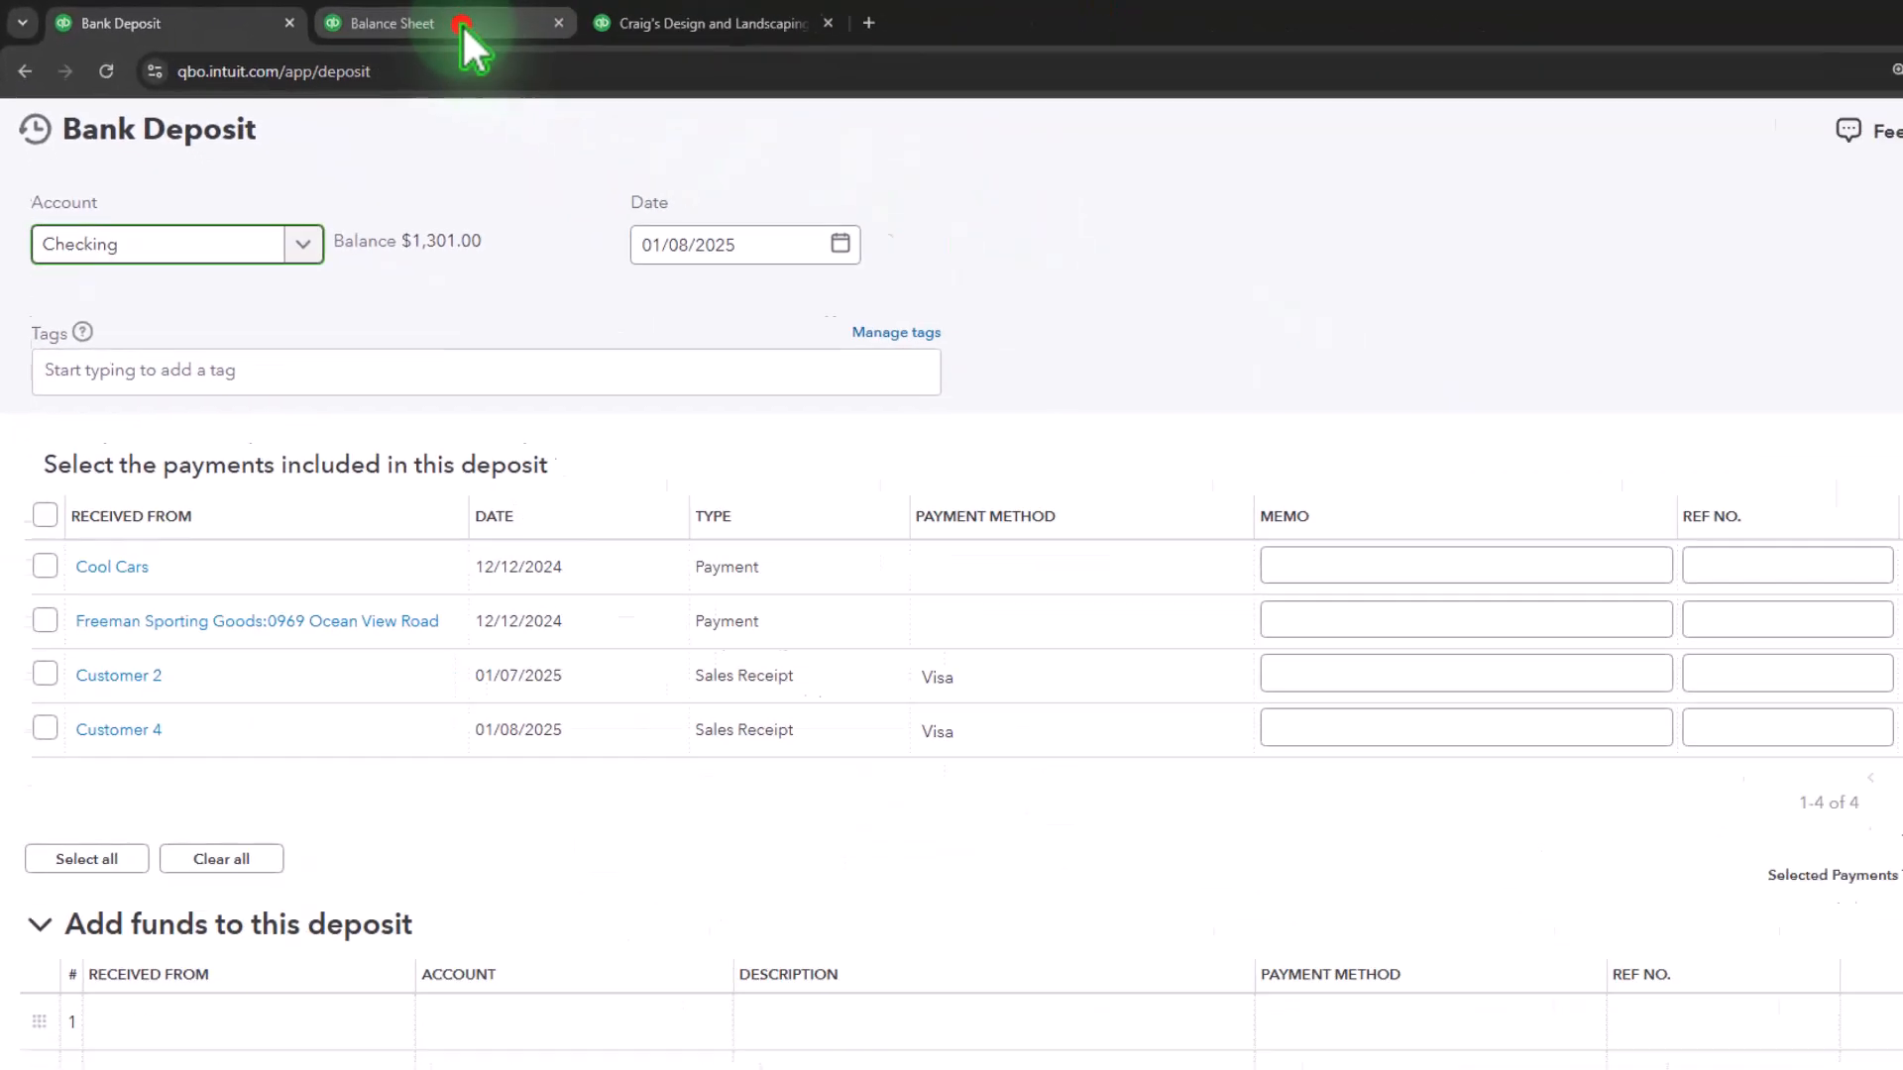
- Compare the 2025 Undeposited Funds balance on the Balance Sheet with the payments listed on the bank deposit form
left_click(479, 26)
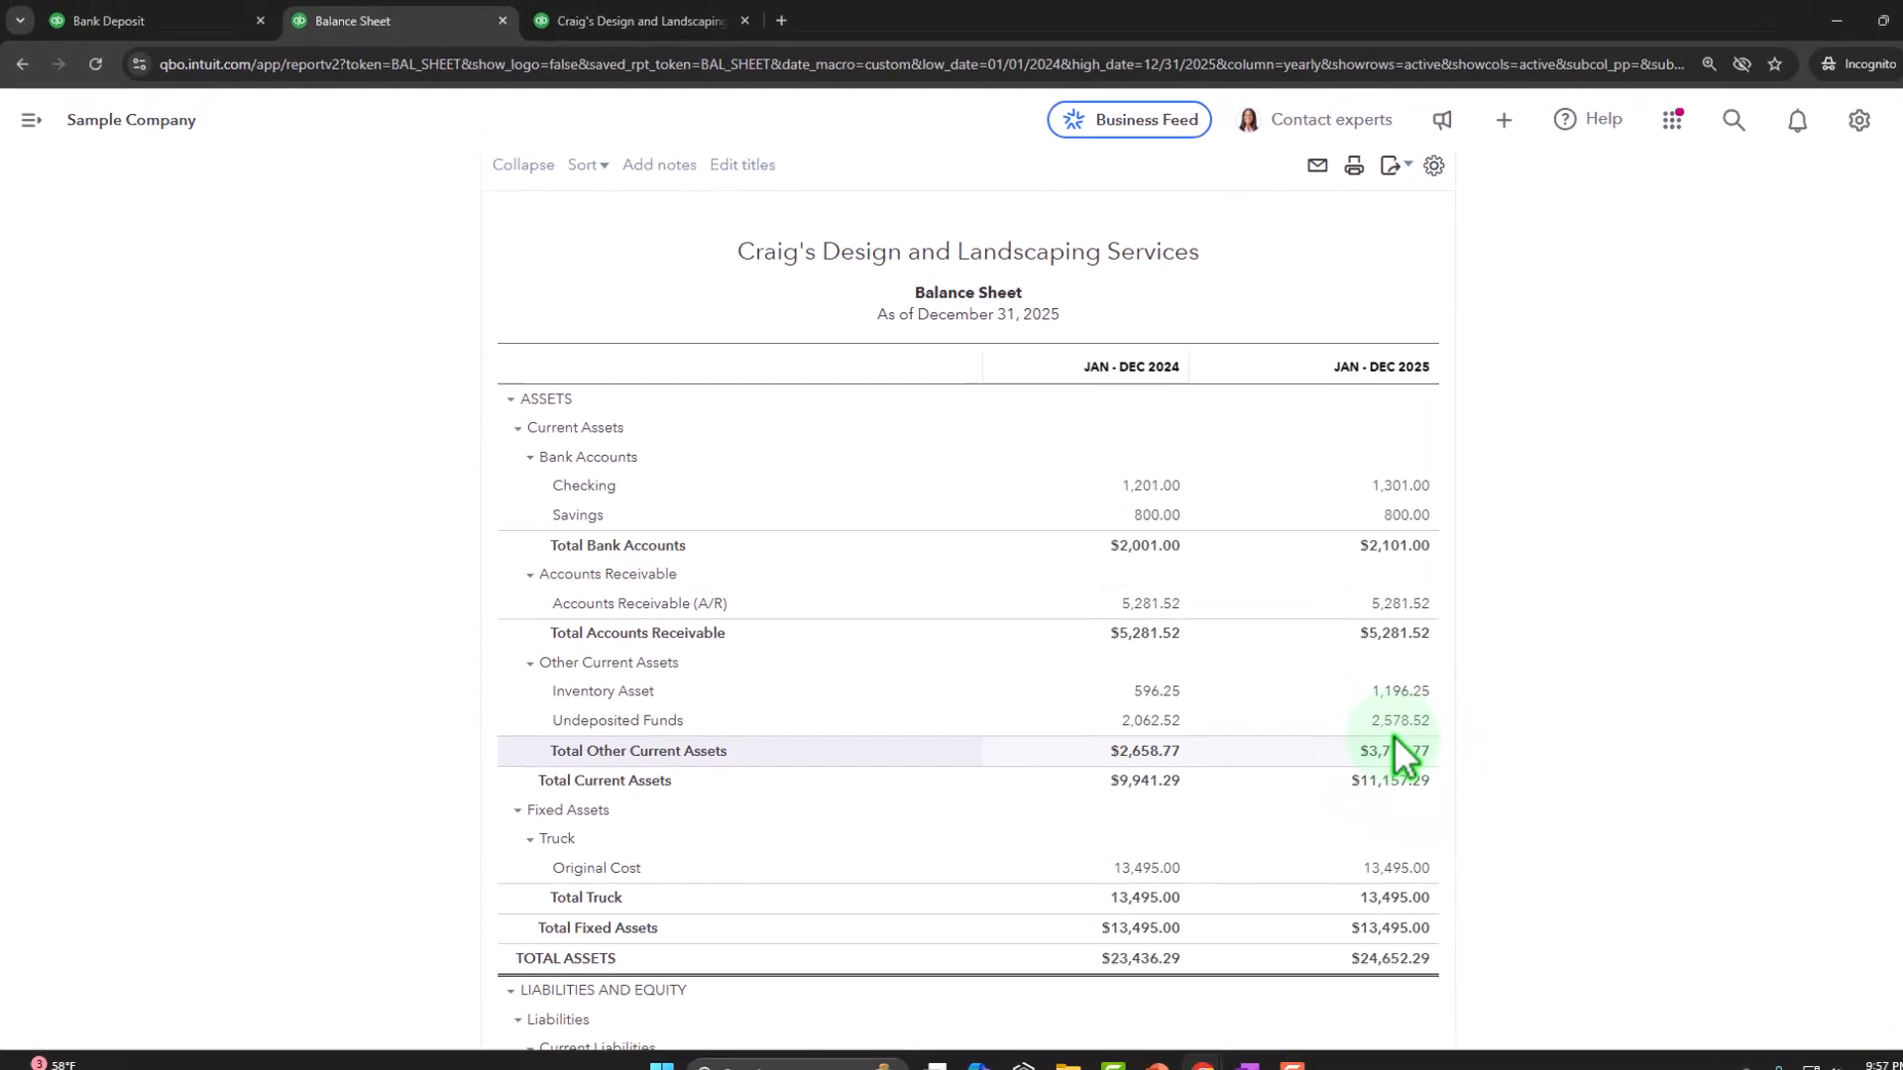
left_click(20, 20)
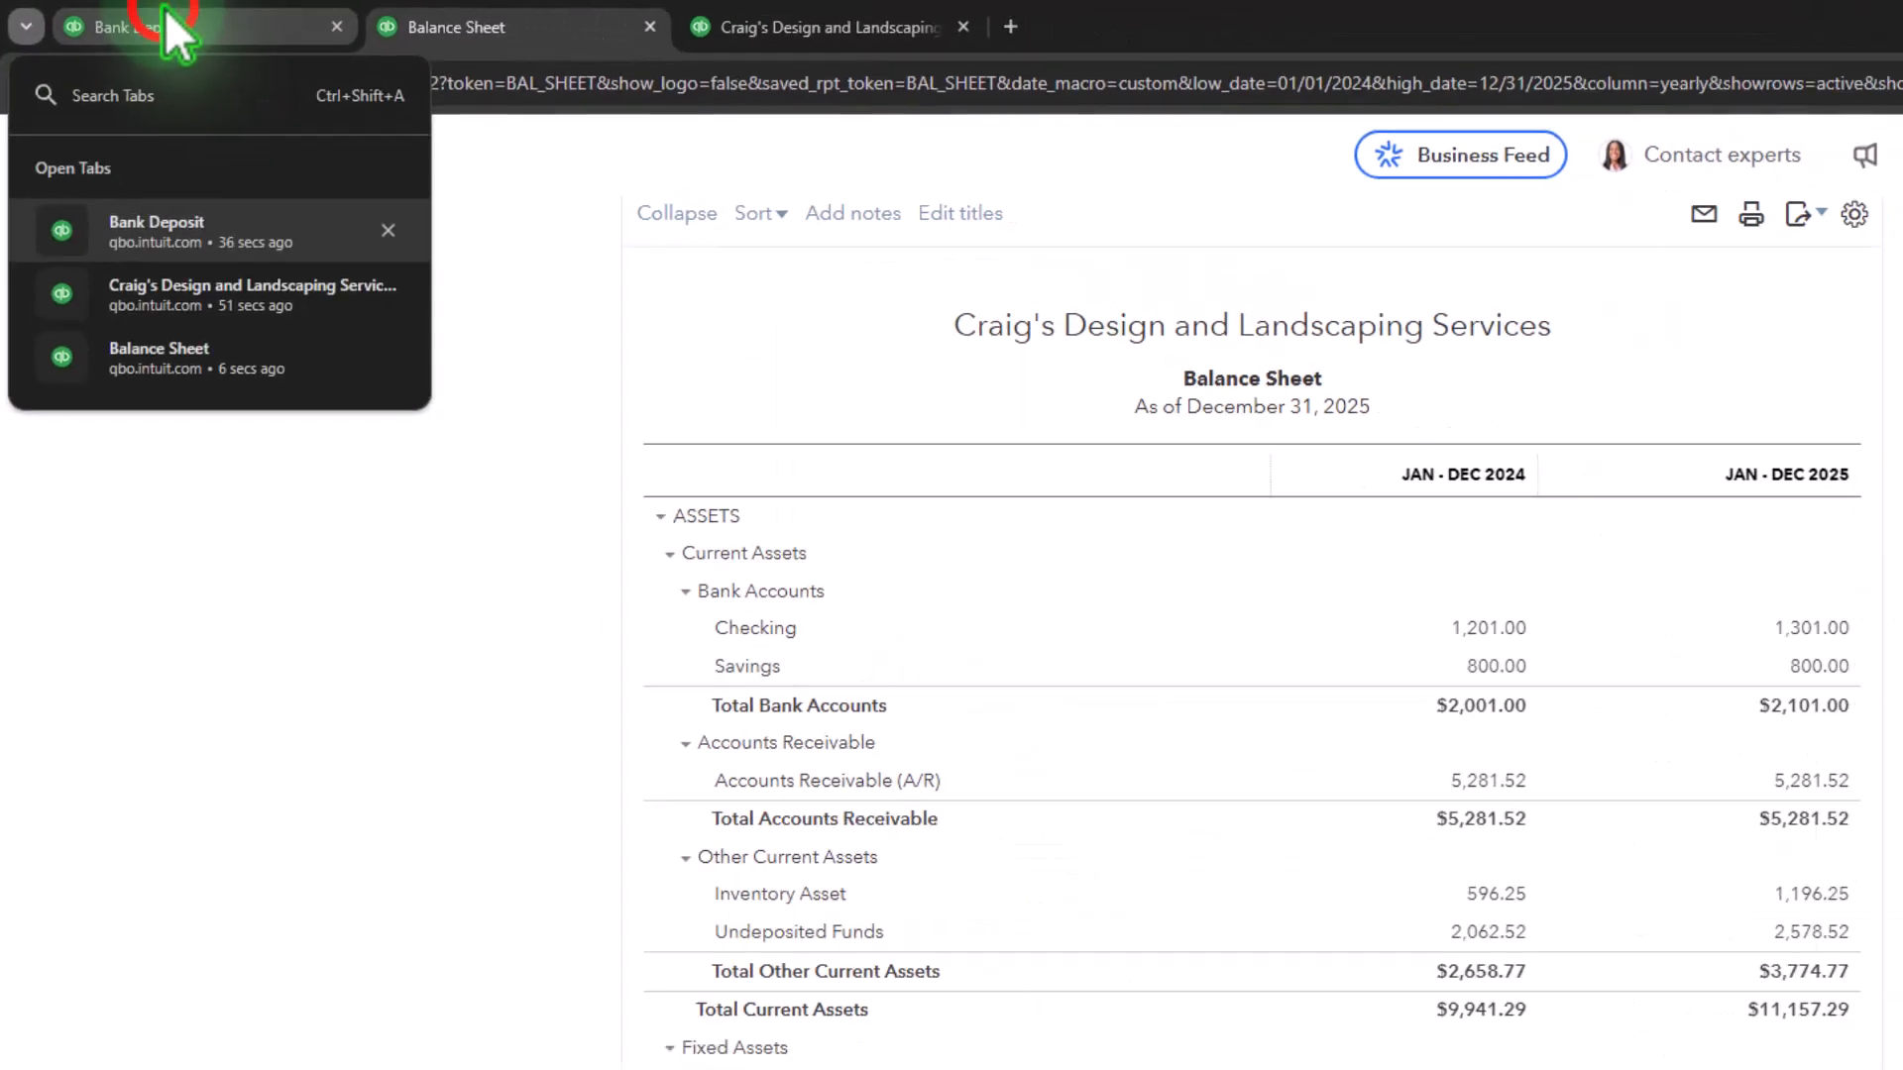
left_click(165, 10)
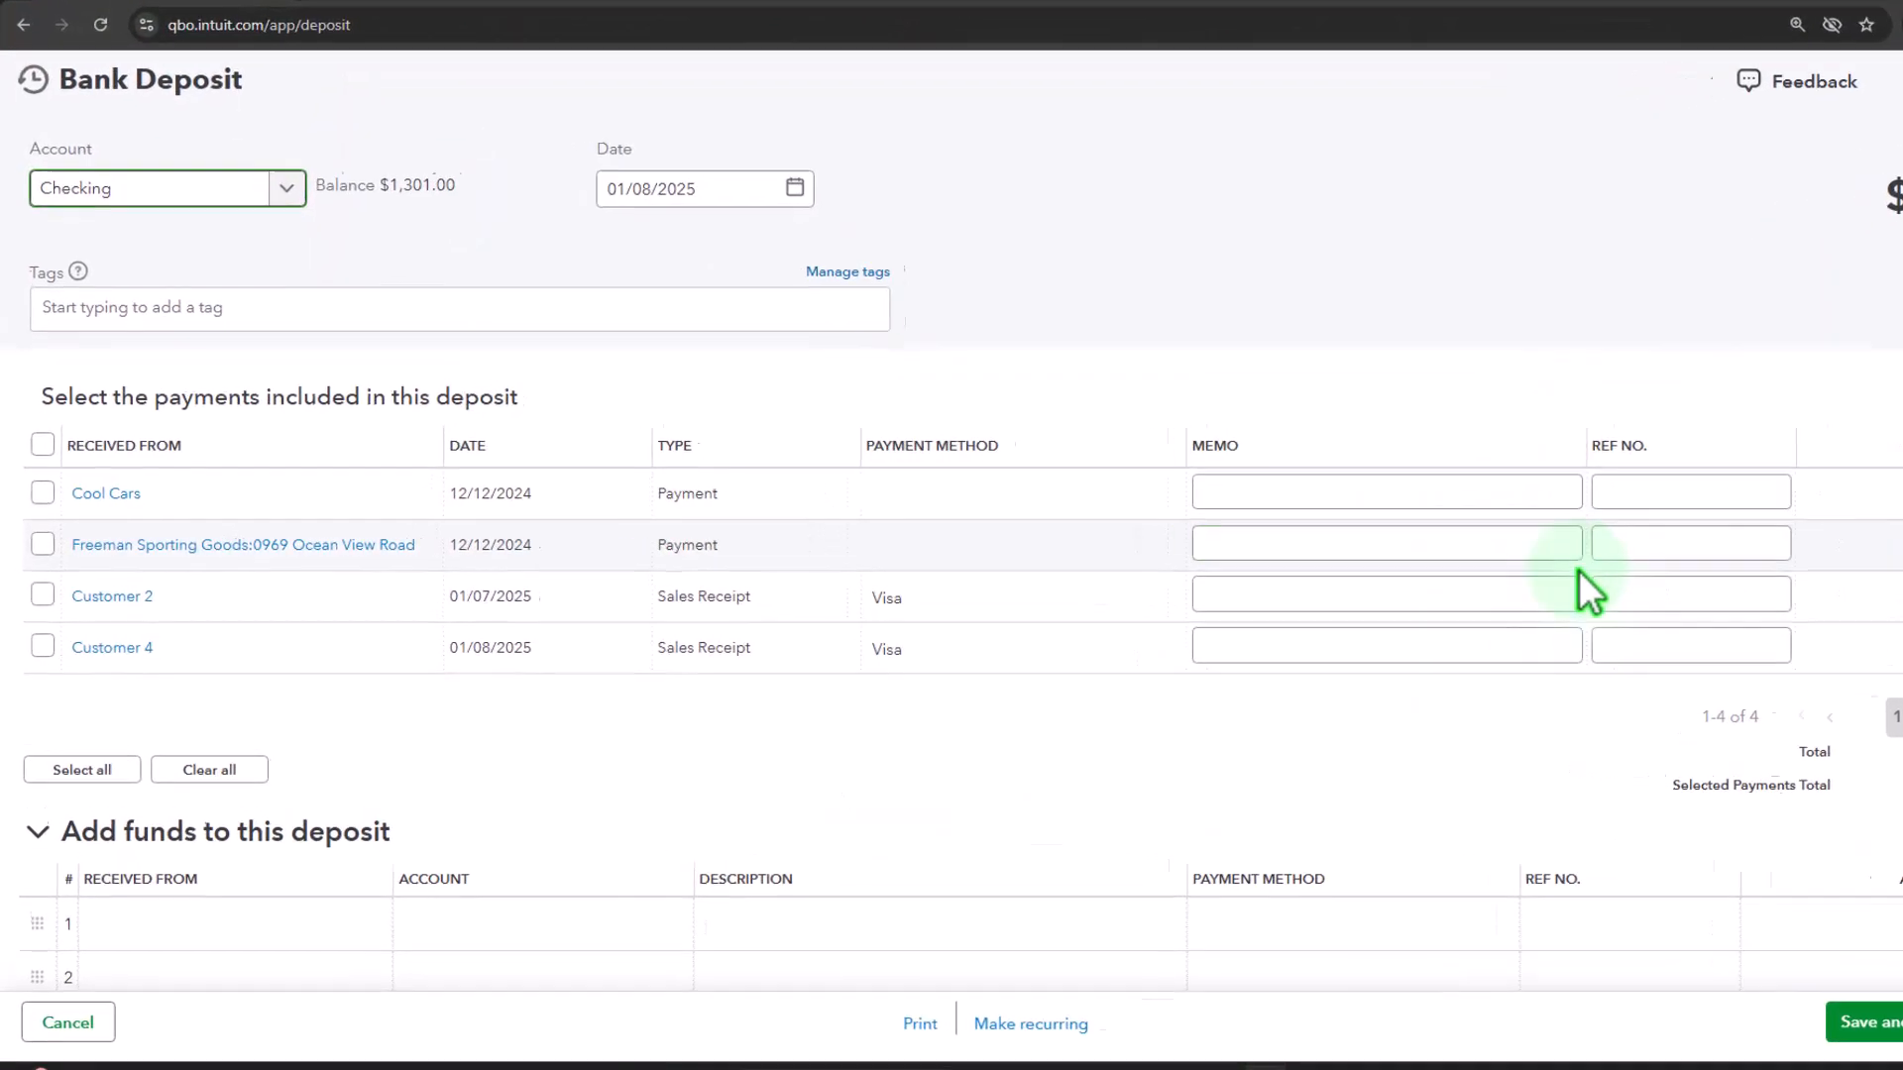
- Select the Customer 2 and Customer 4 sales receipts as the payments included in the bank deposit
left_click(57, 615)
left_click(57, 683)
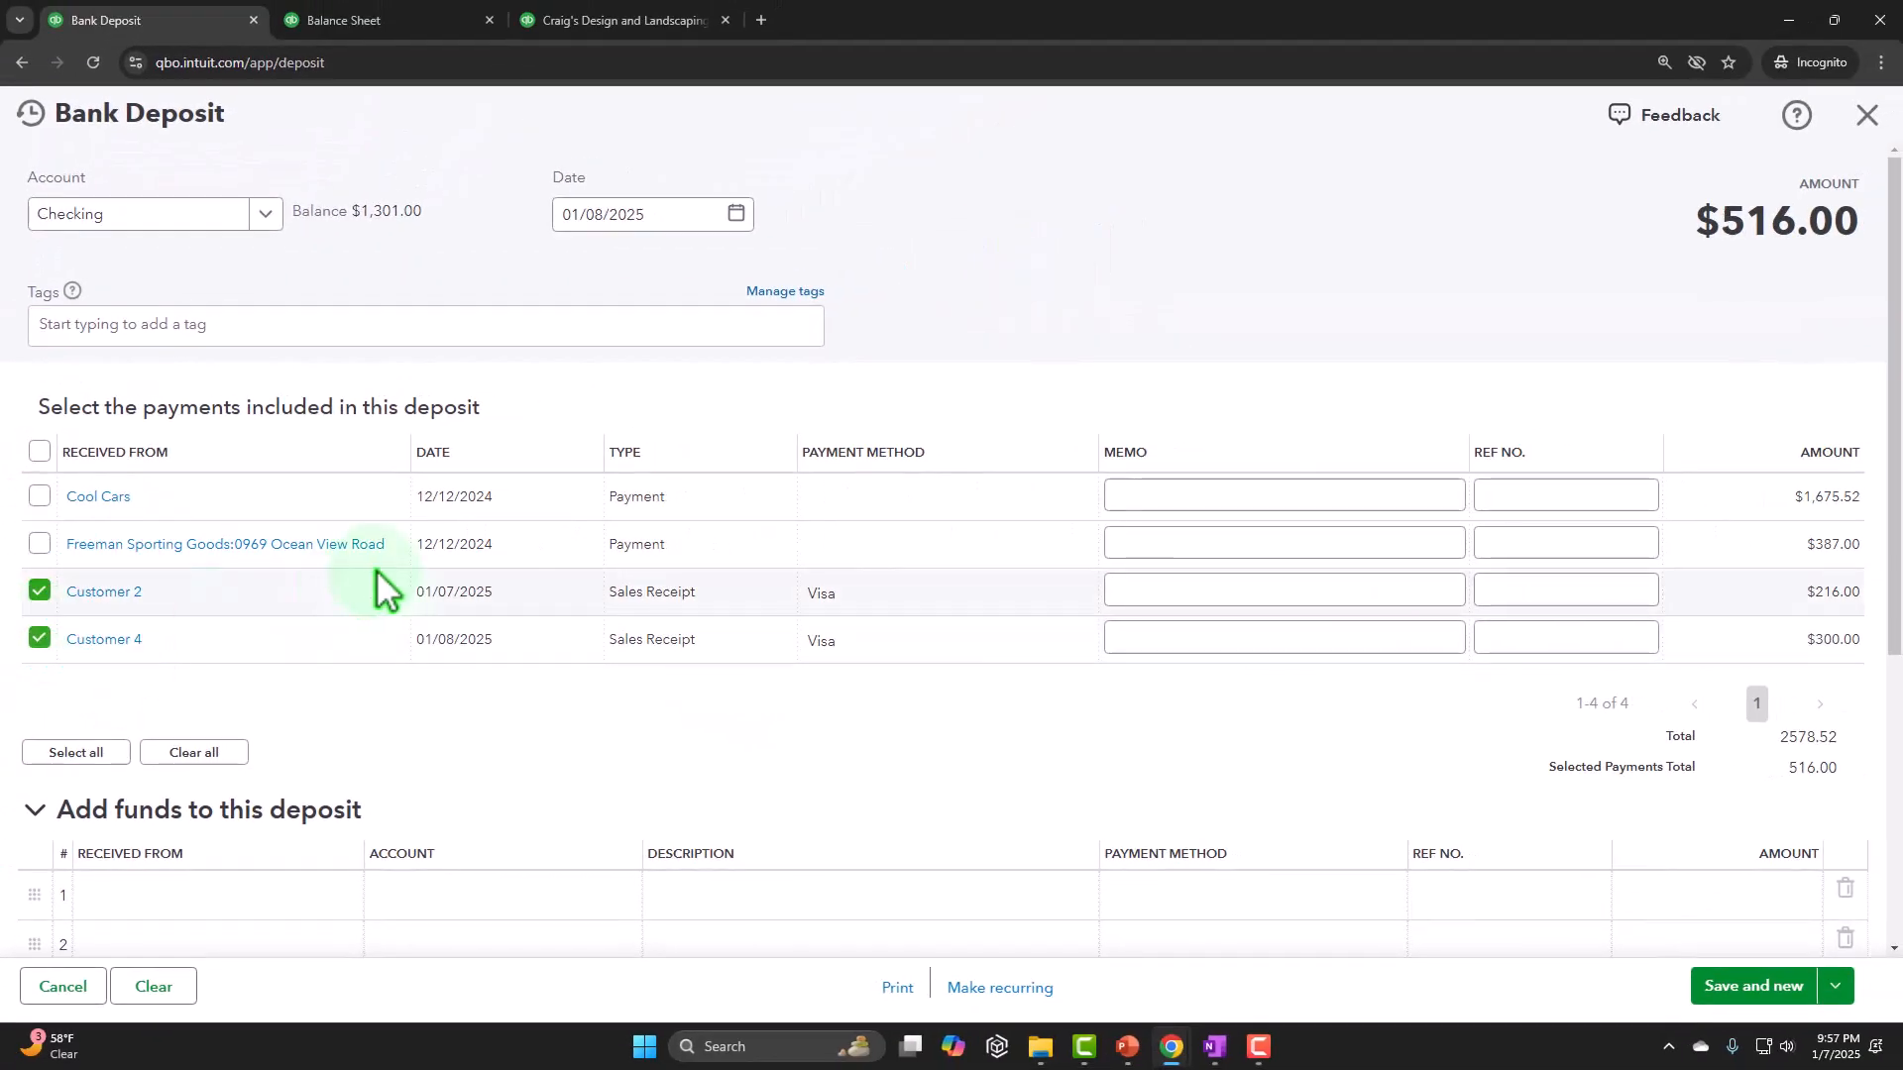
scroll(377, 569, "down", 1)
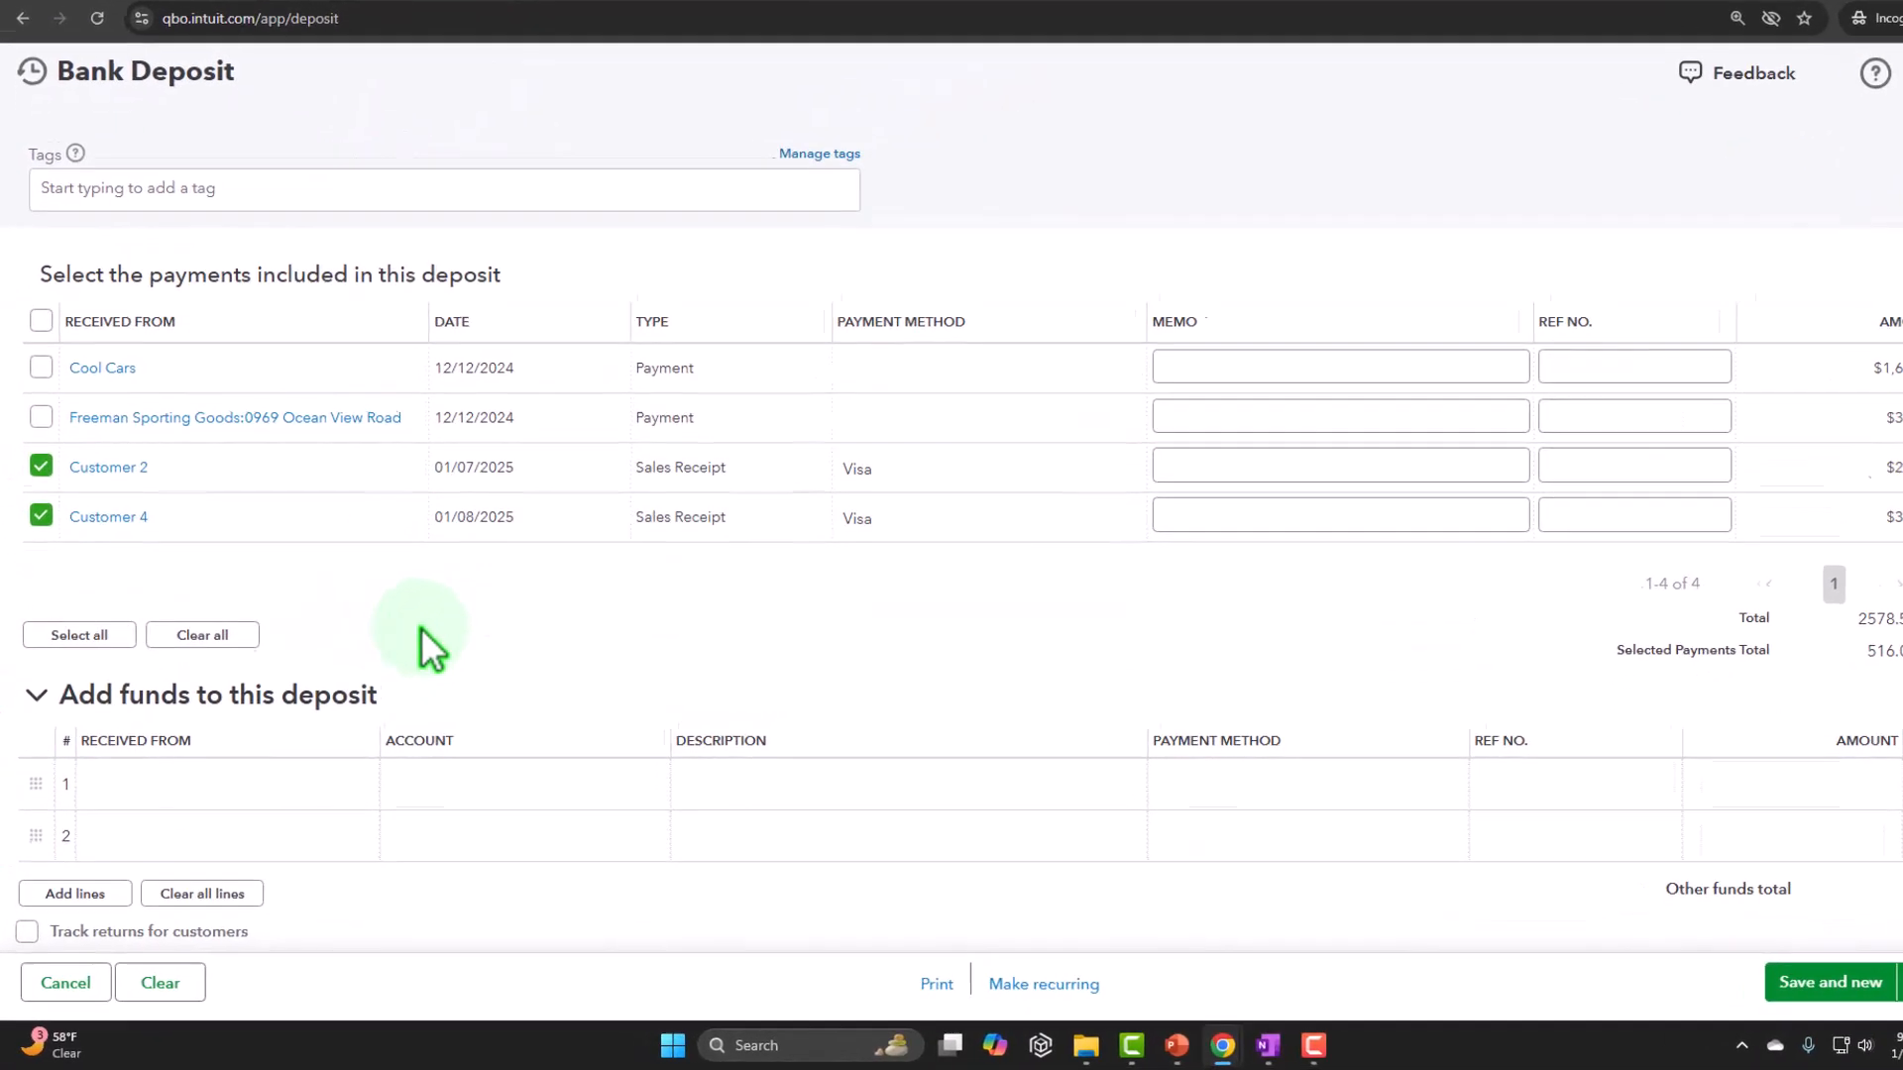
- Add a line for -5 to the Bank Charges account under the deposit's additional funds
left_click(286, 716)
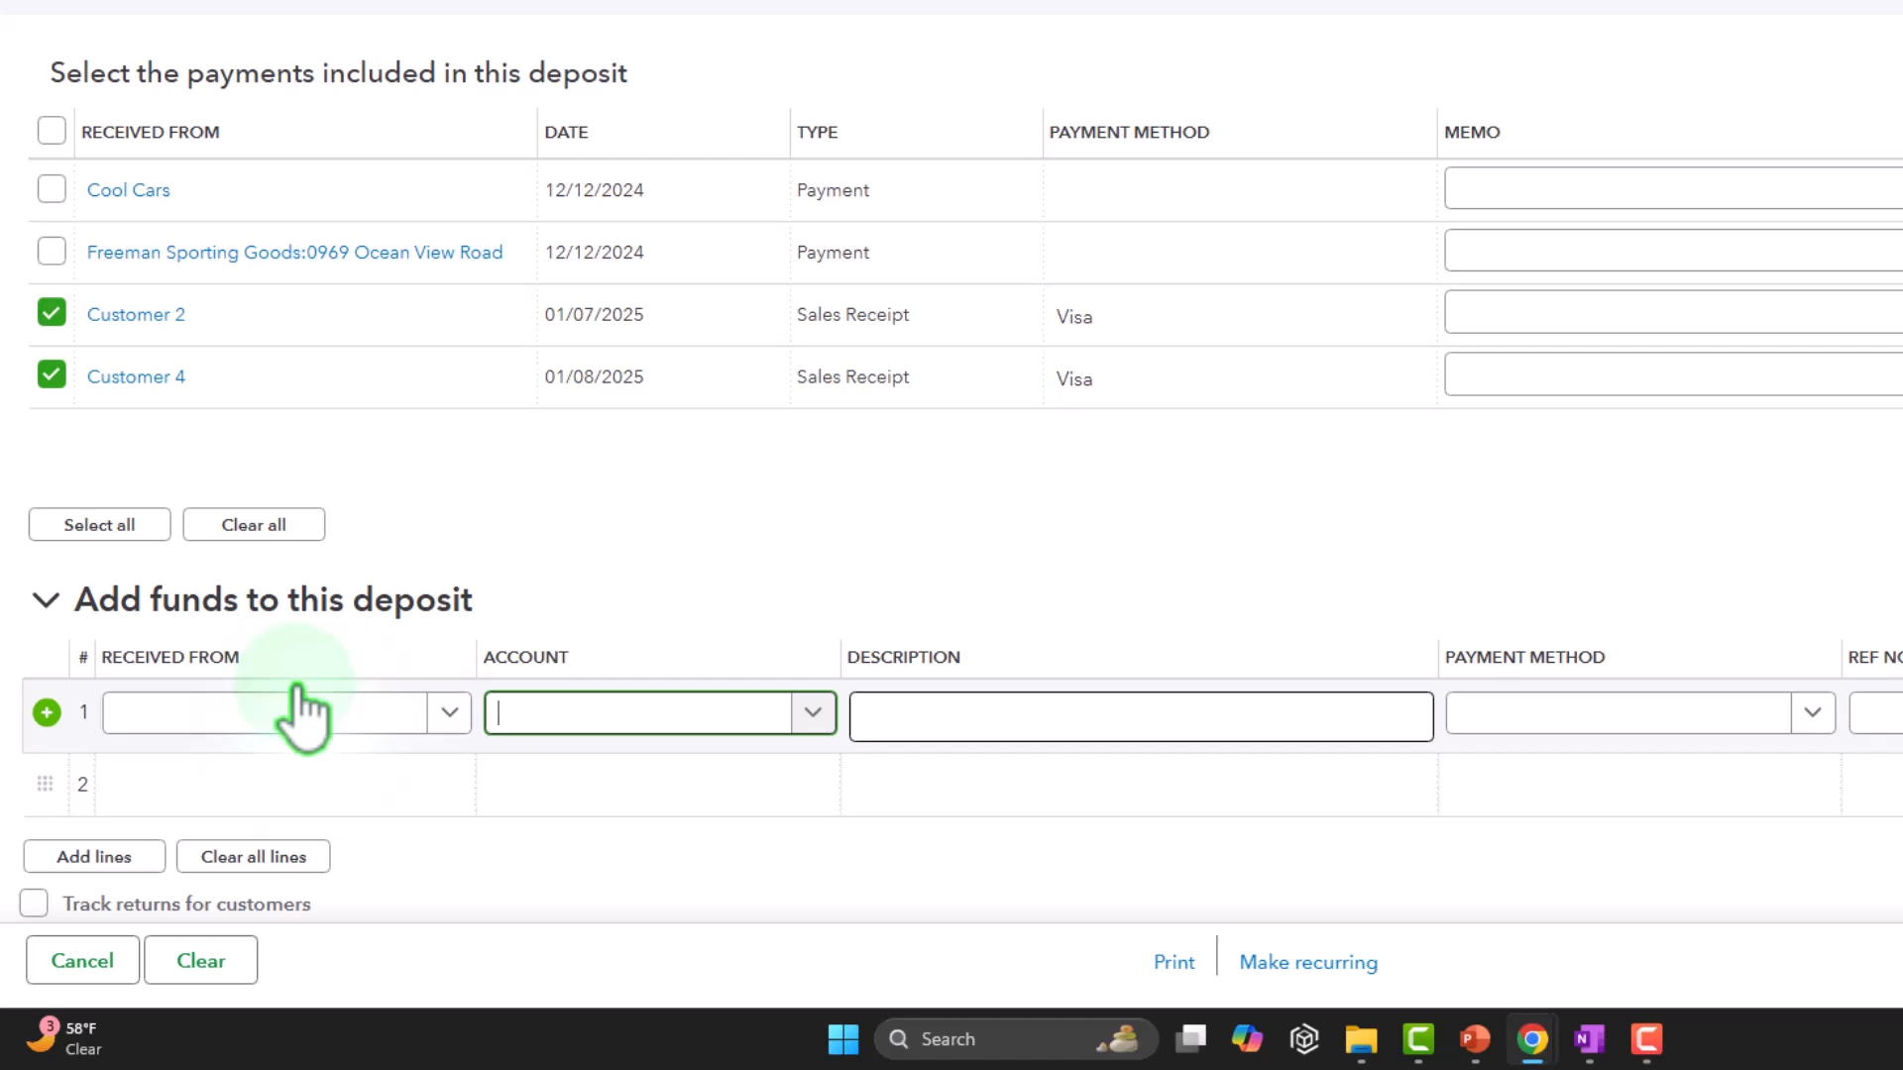
type("s")
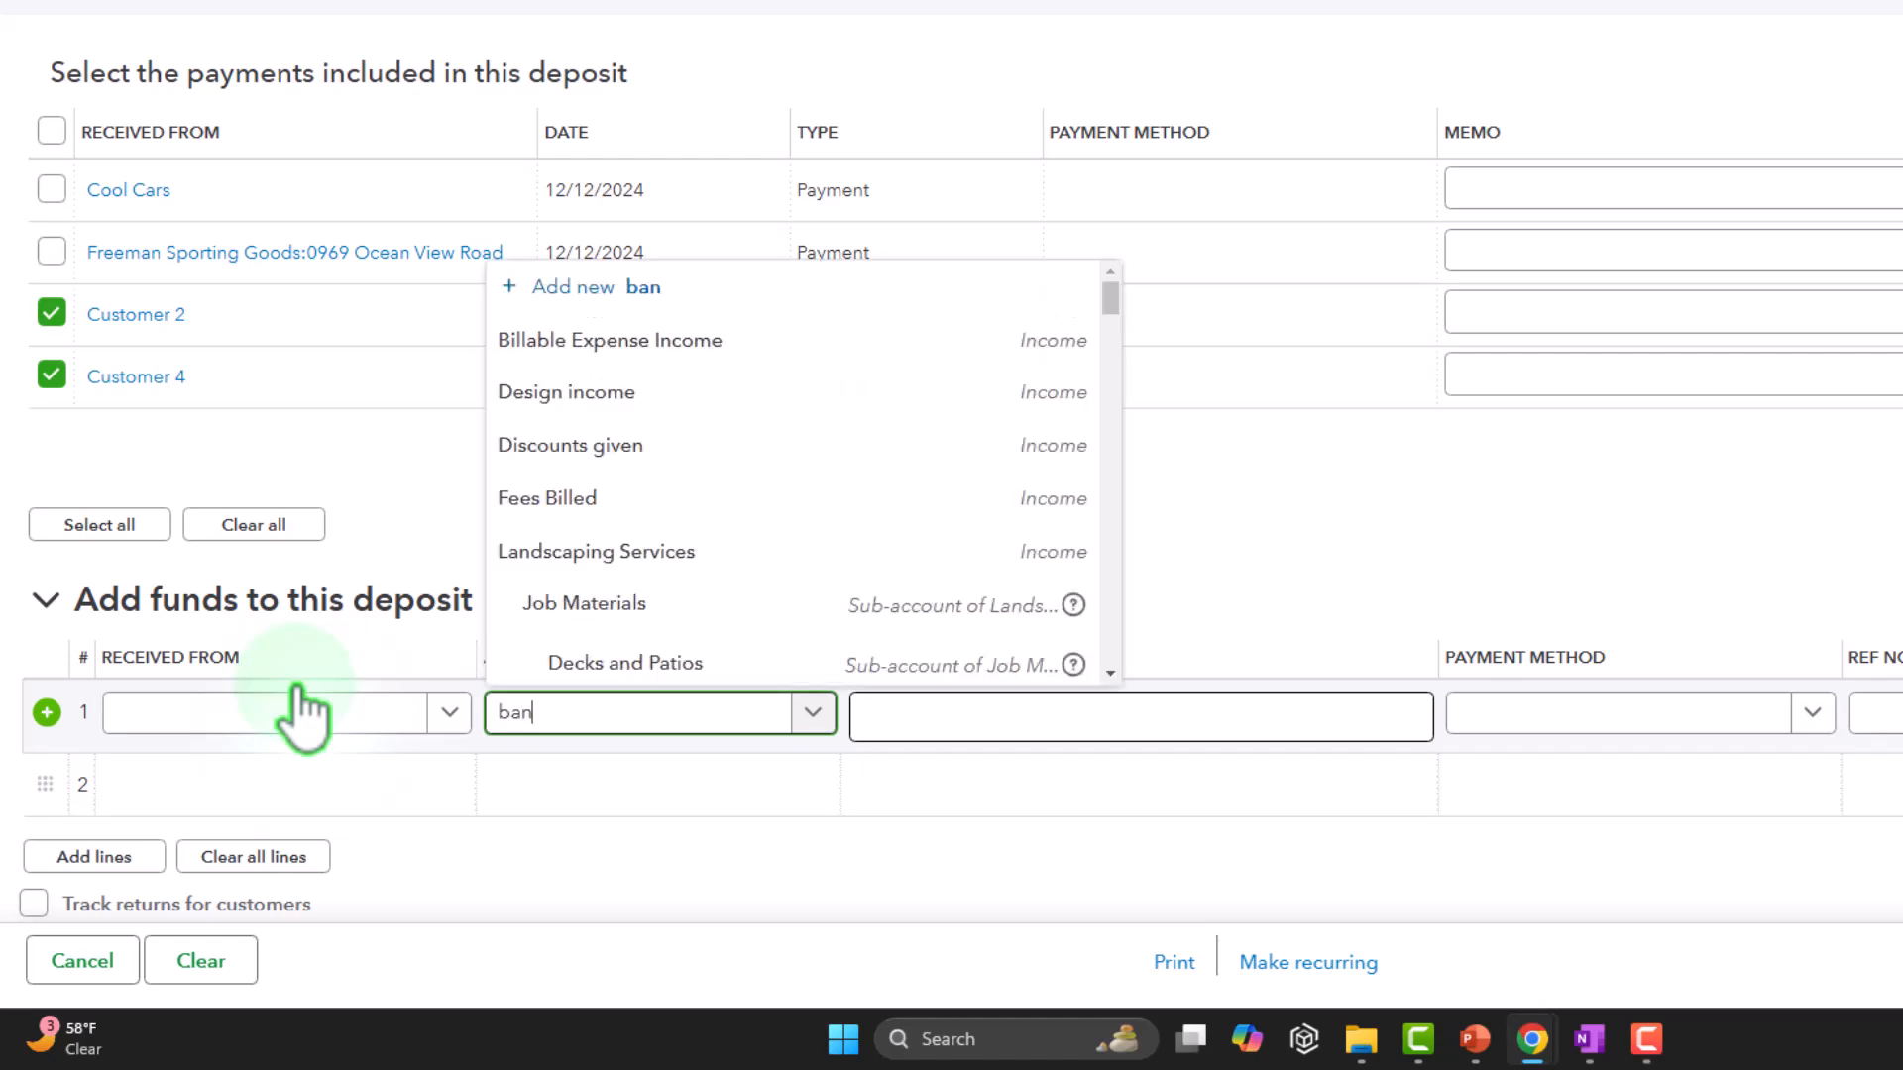
key("Tab")
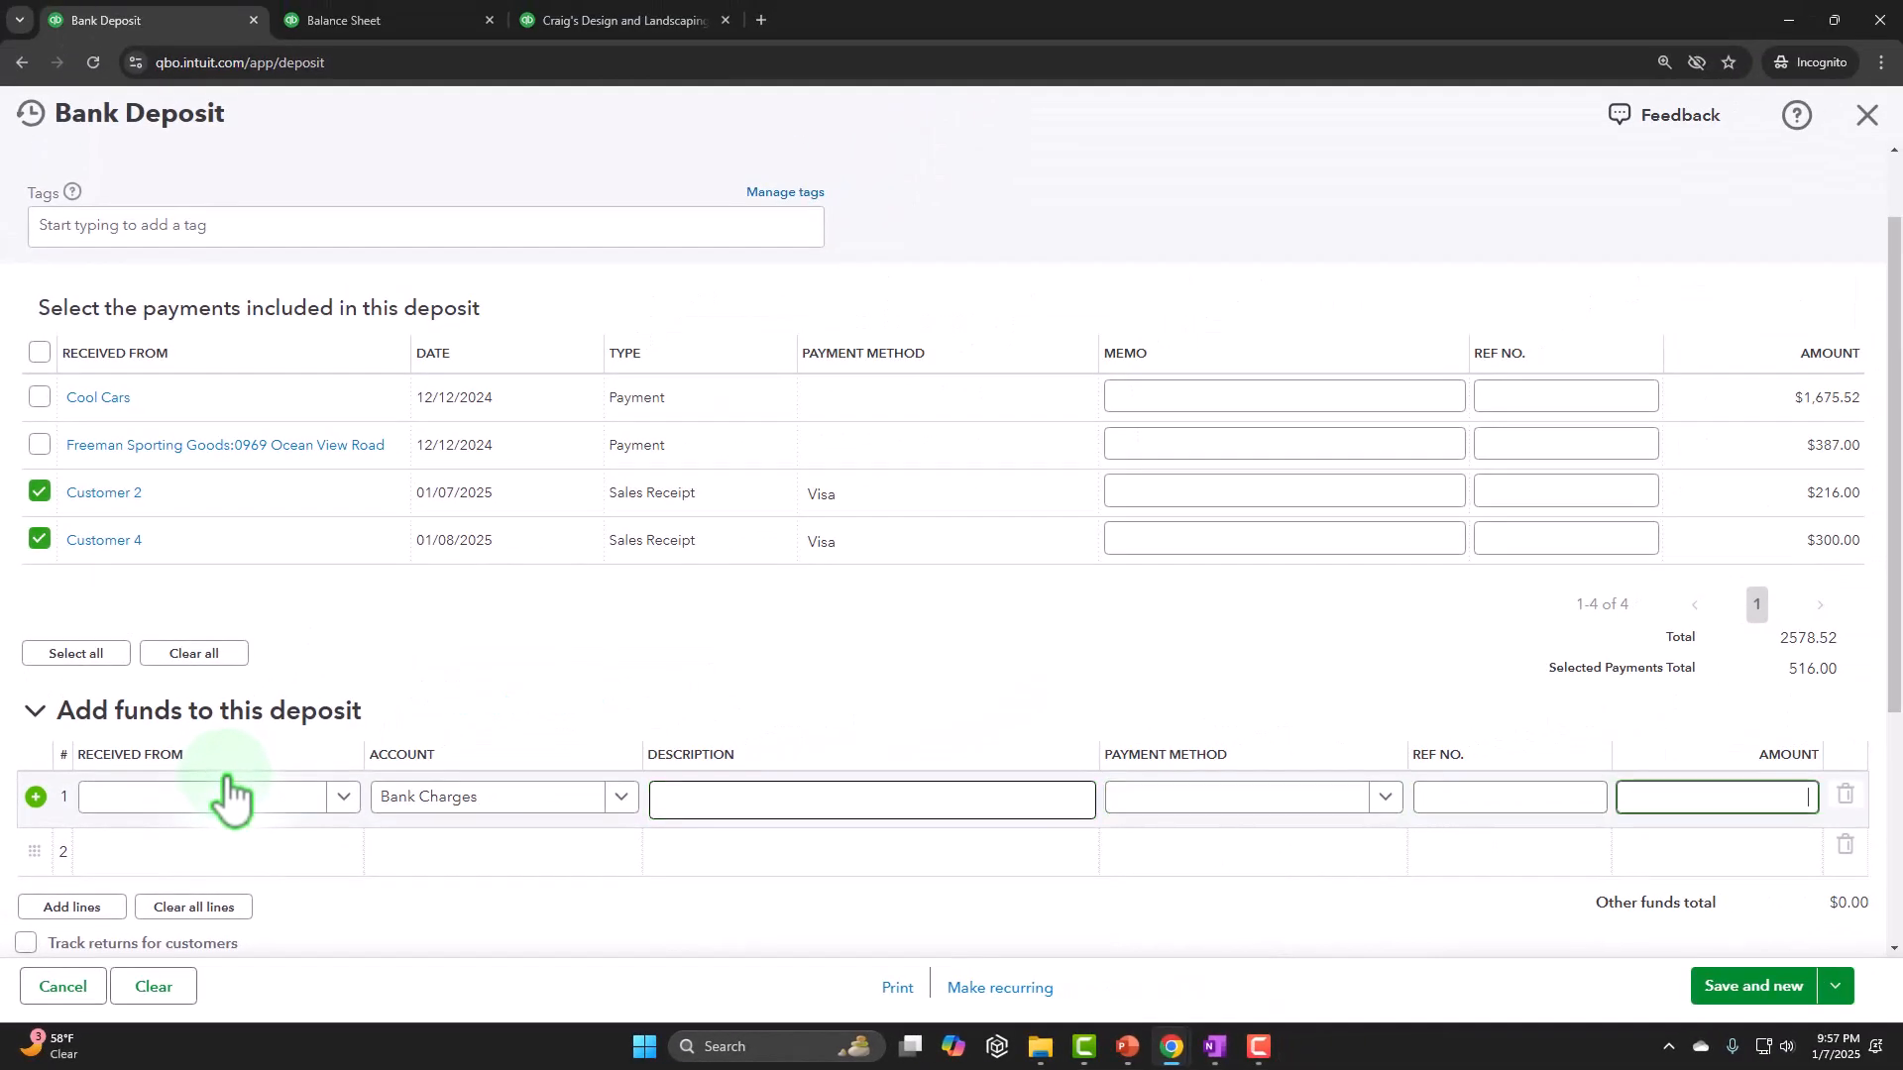
type("-5")
scroll(227, 777, "down", 3)
left_click(689, 708)
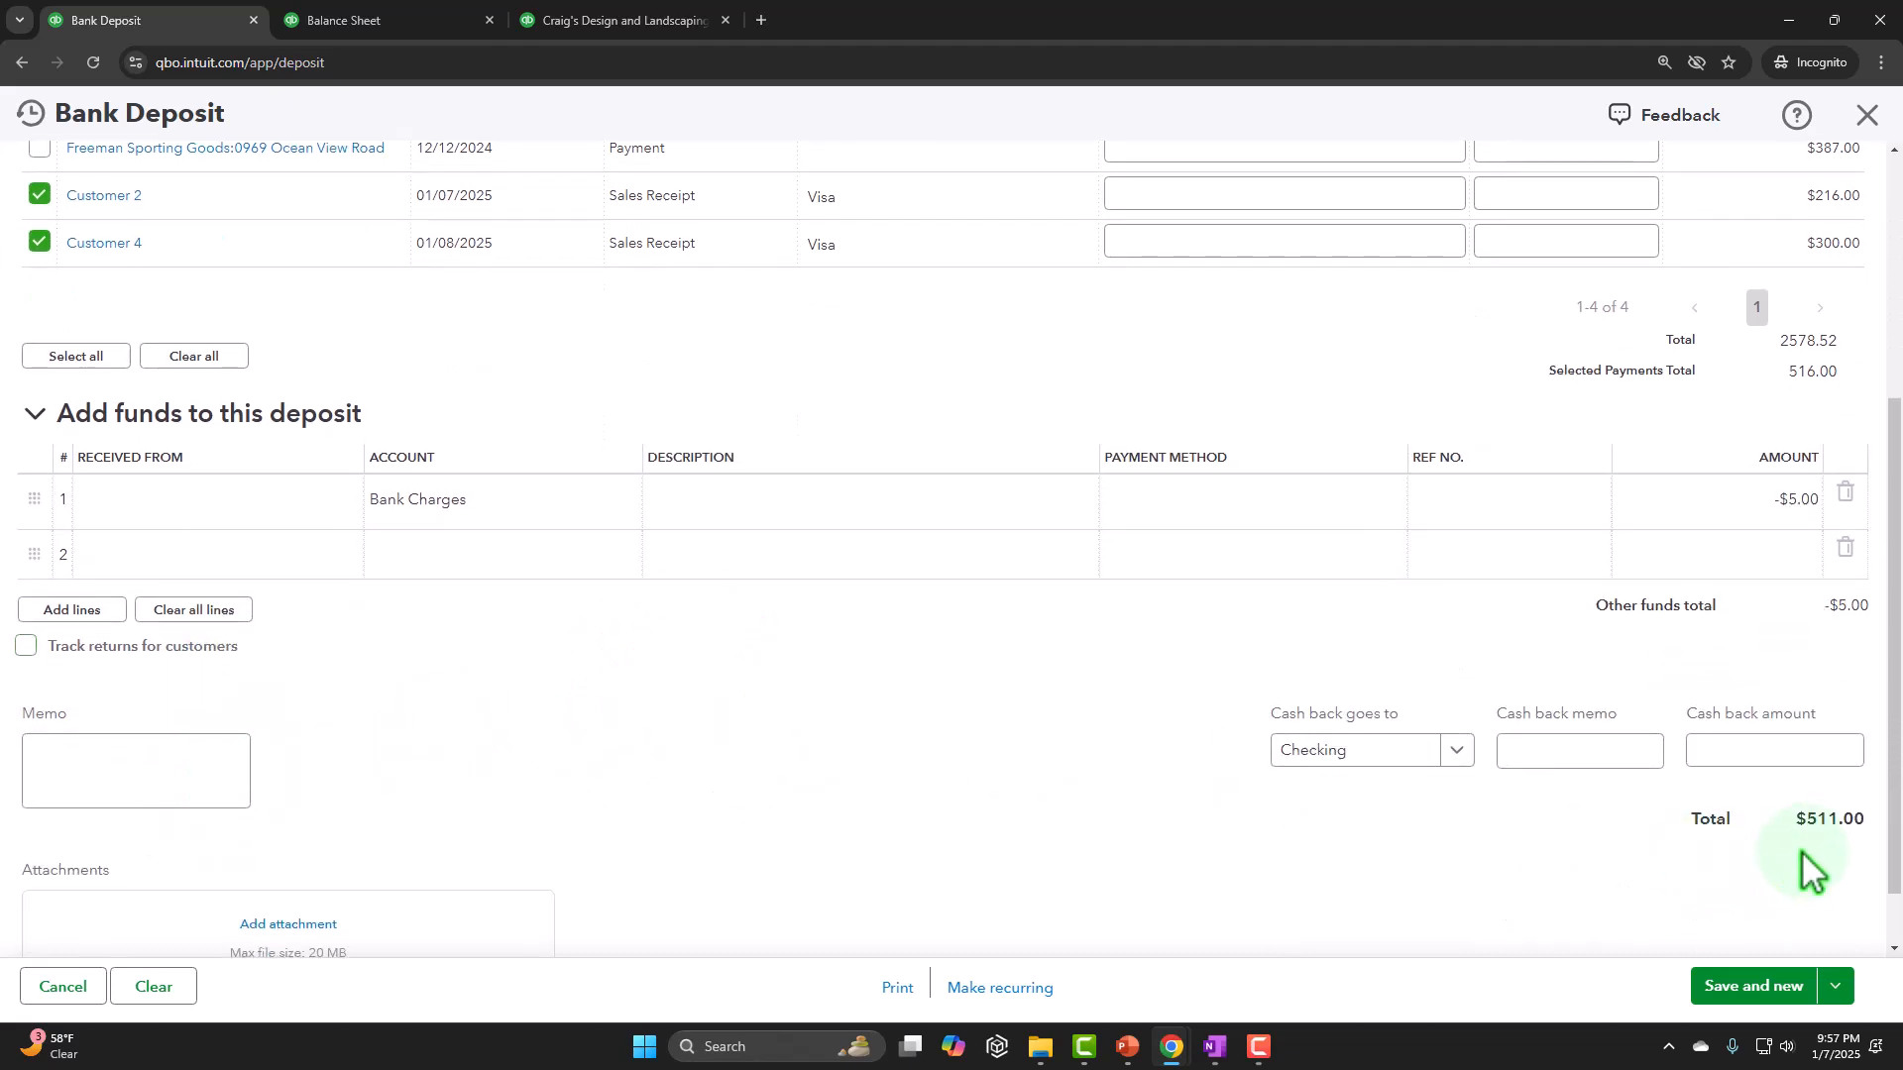
- Review the selected payments and the bank charge on the deposit, and save and close it
scroll(1804, 852, "up", 2)
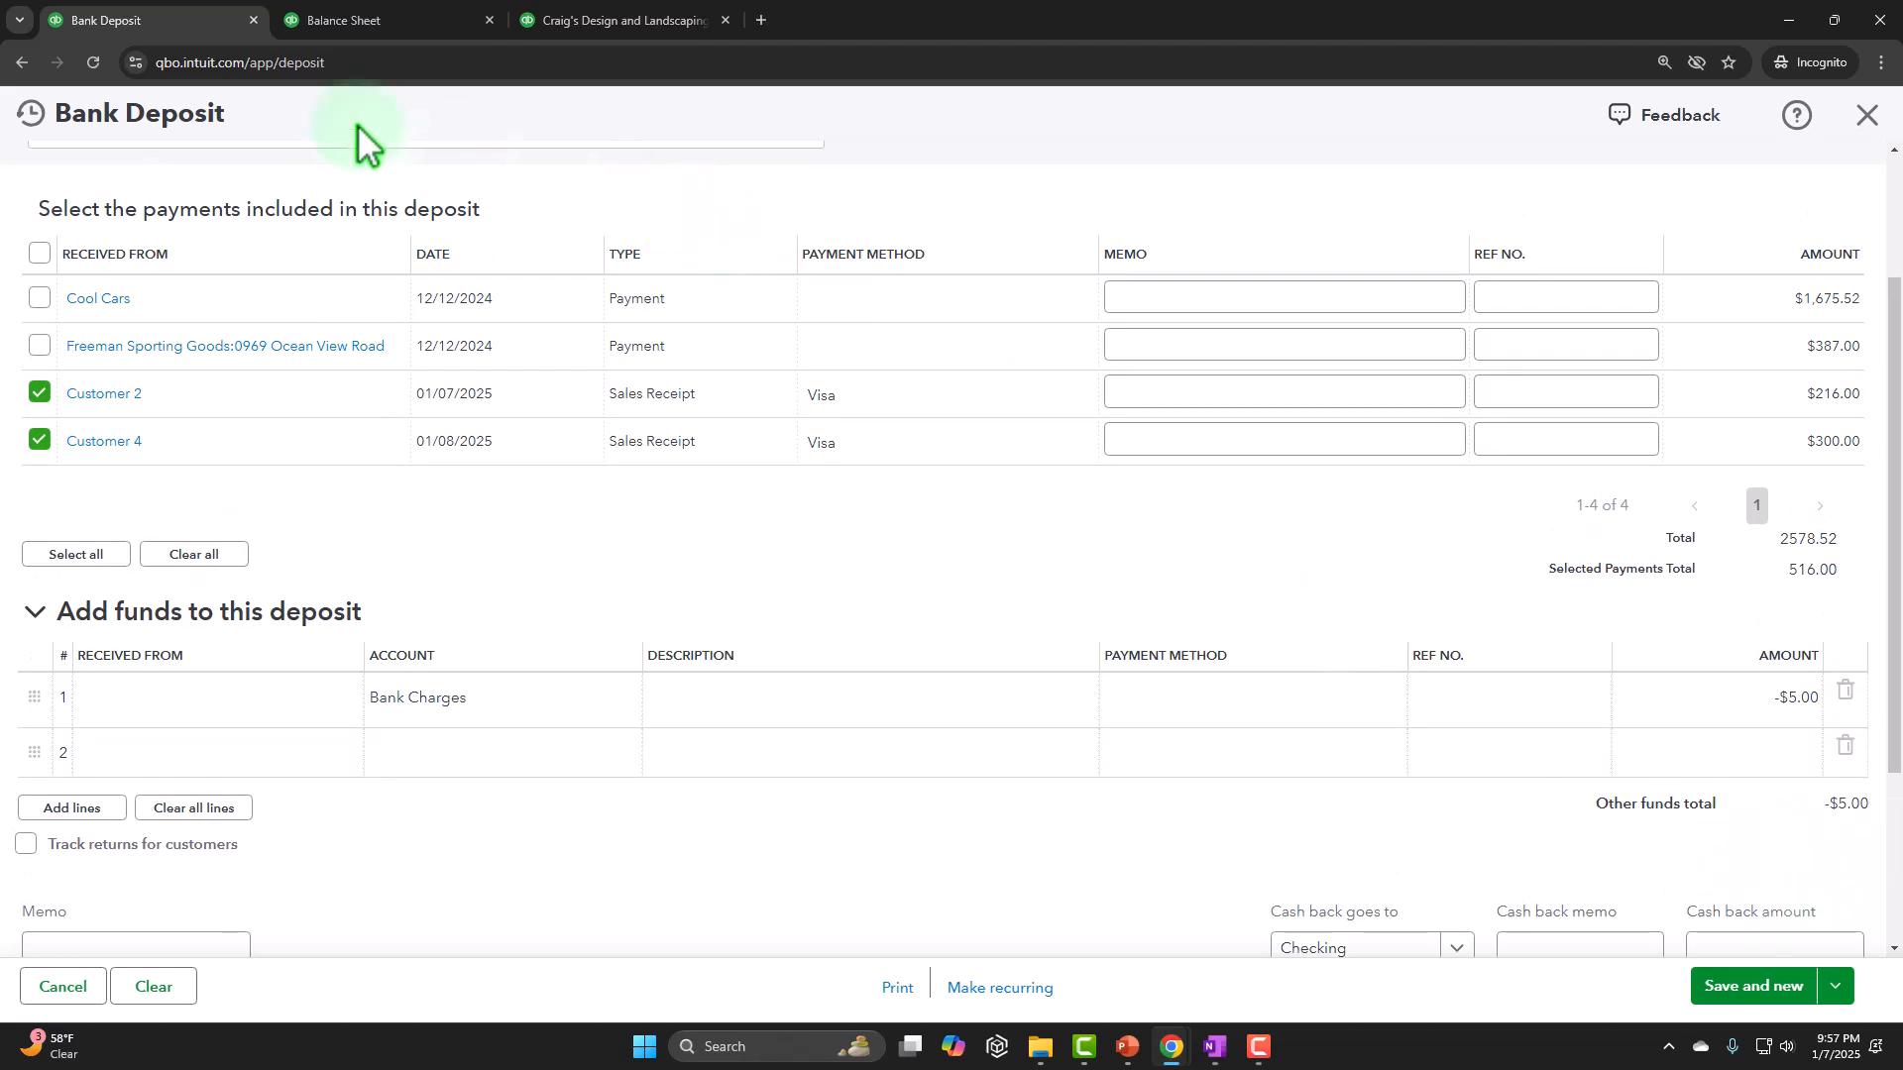
scroll(680, 330, "up", 2)
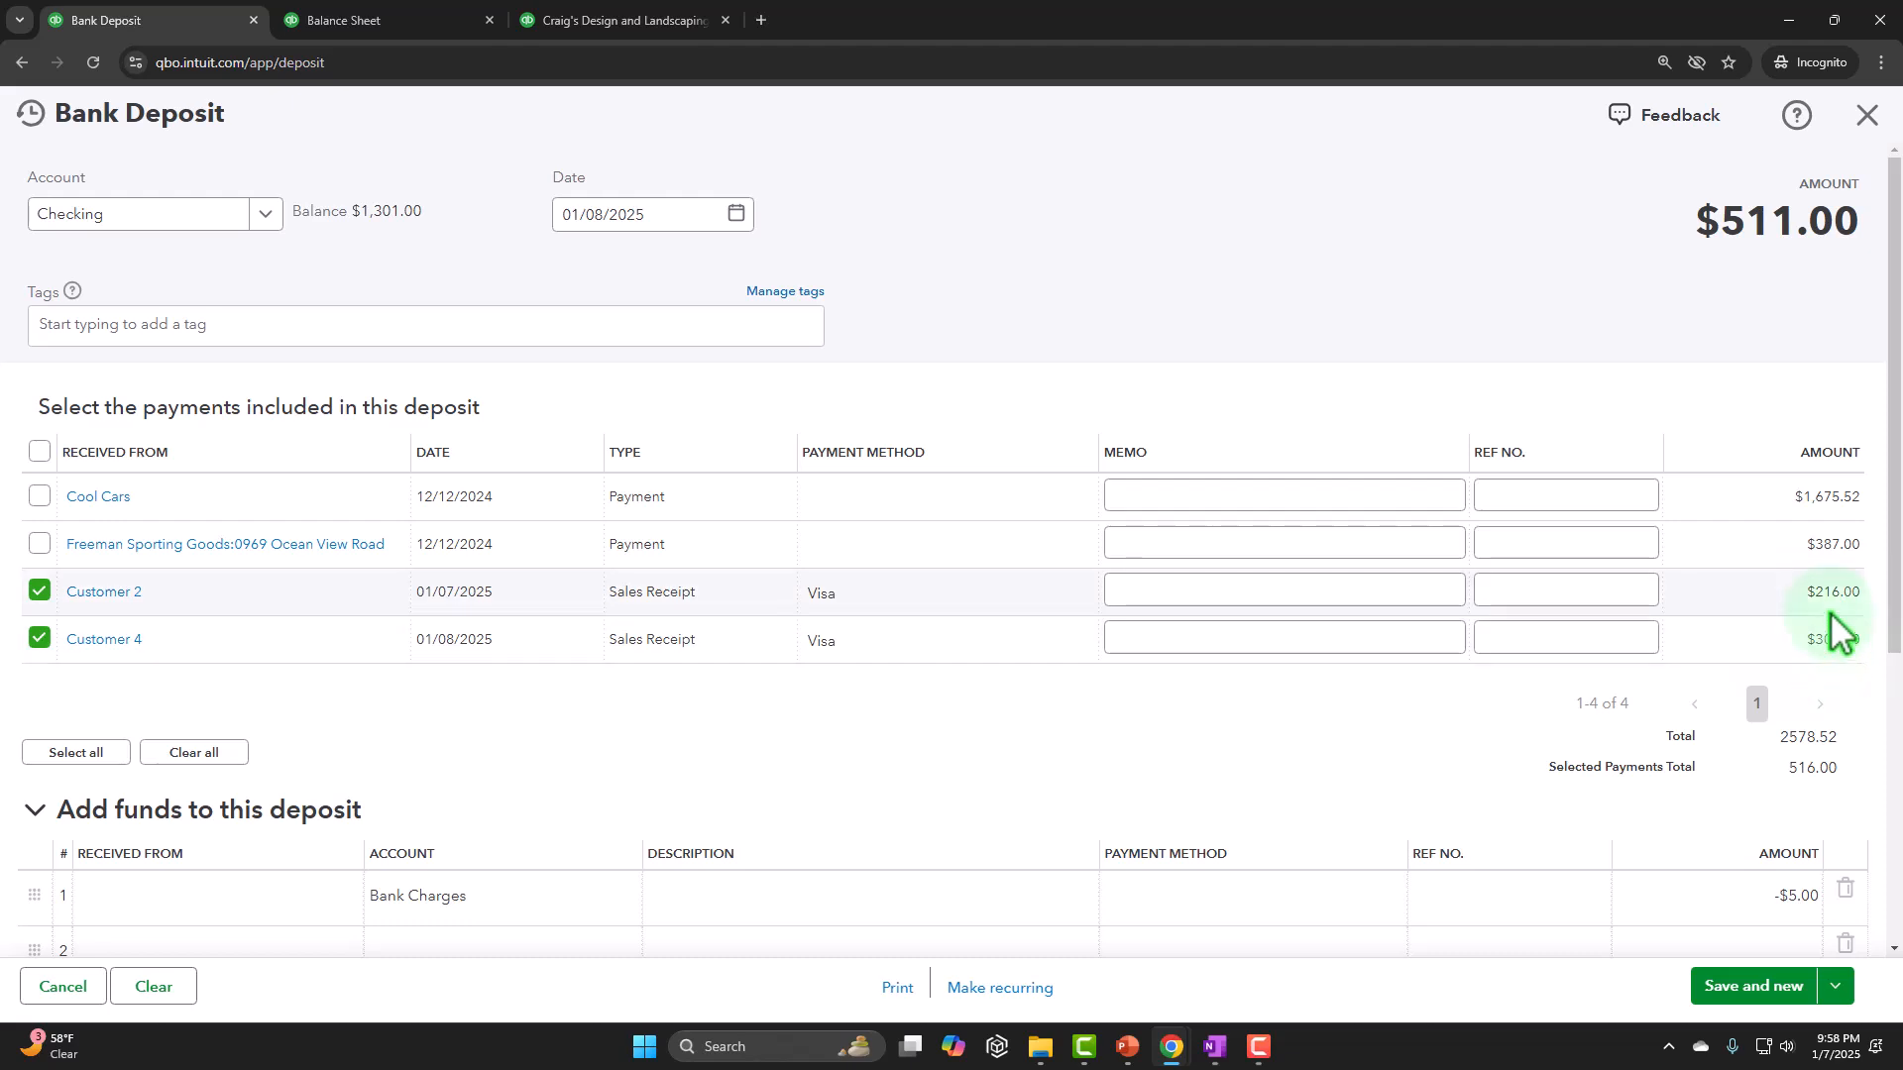
scroll(1836, 634, "down", 3)
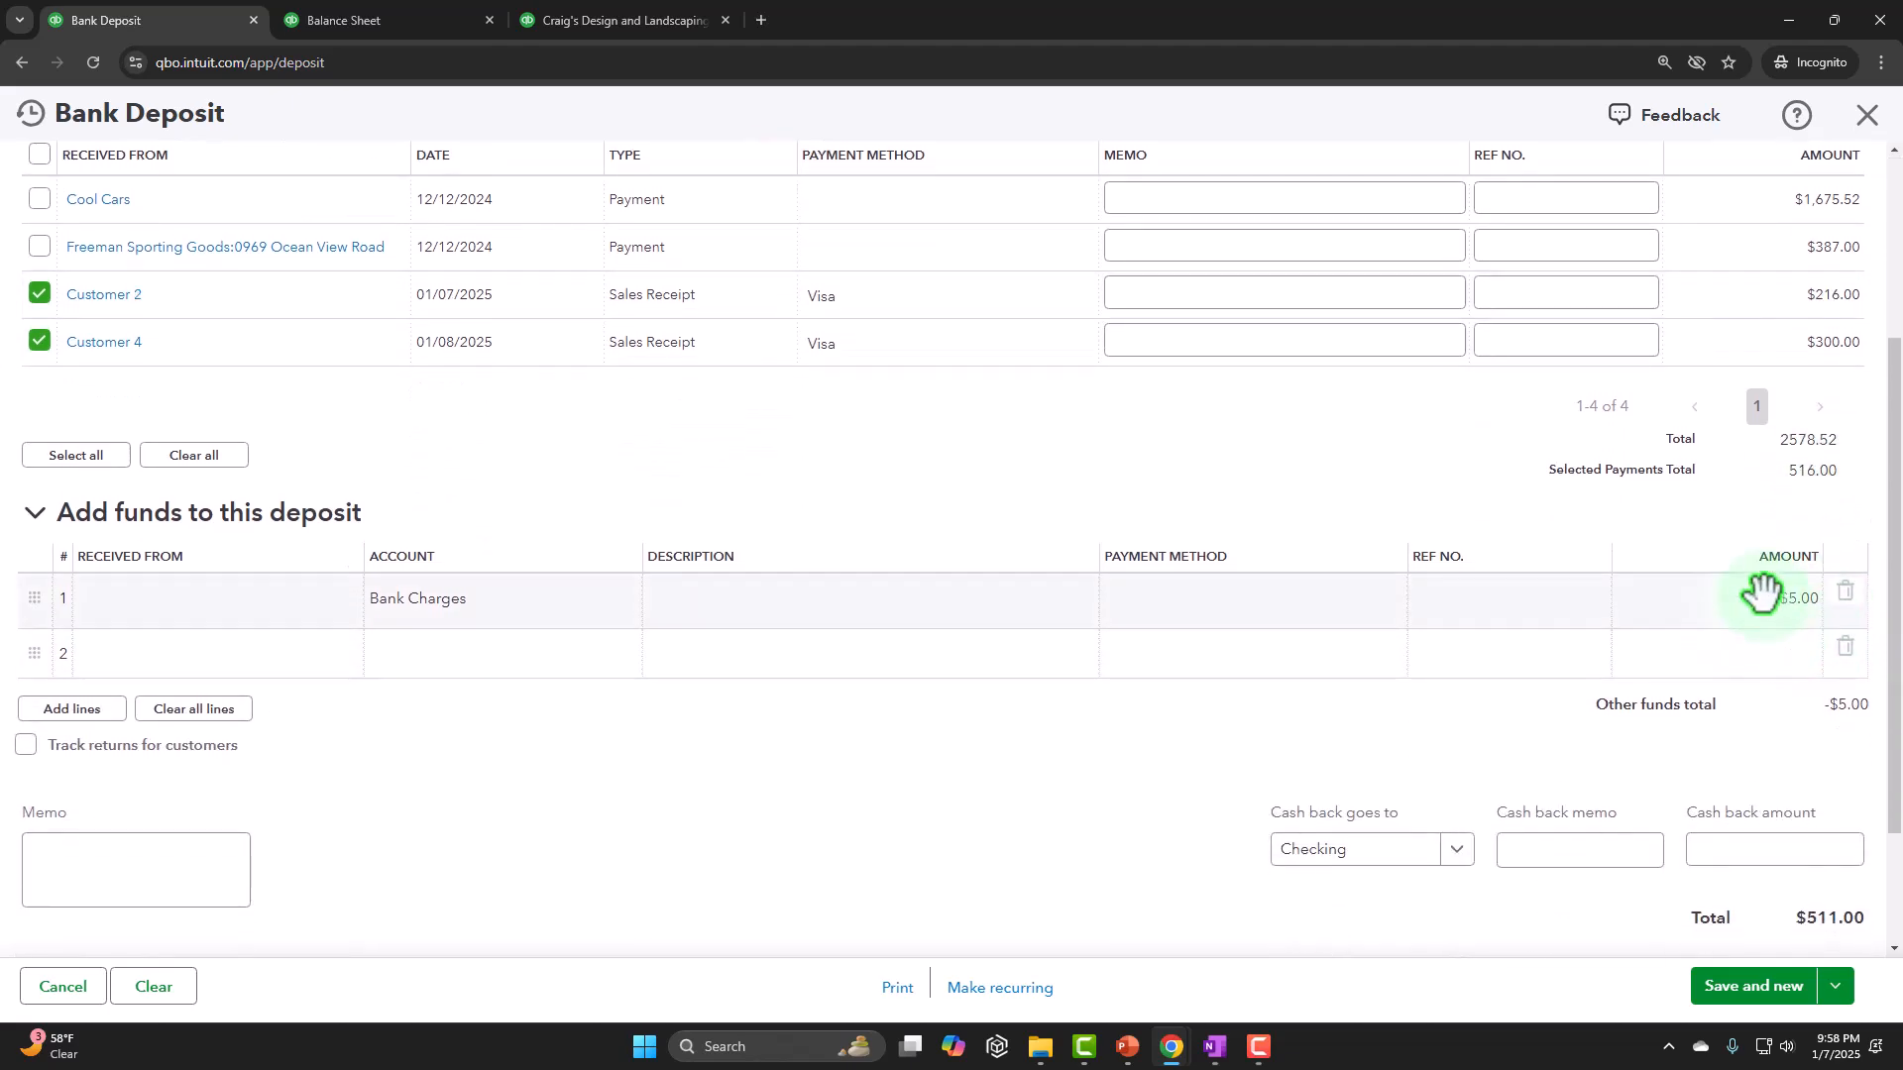
left_click(1836, 986)
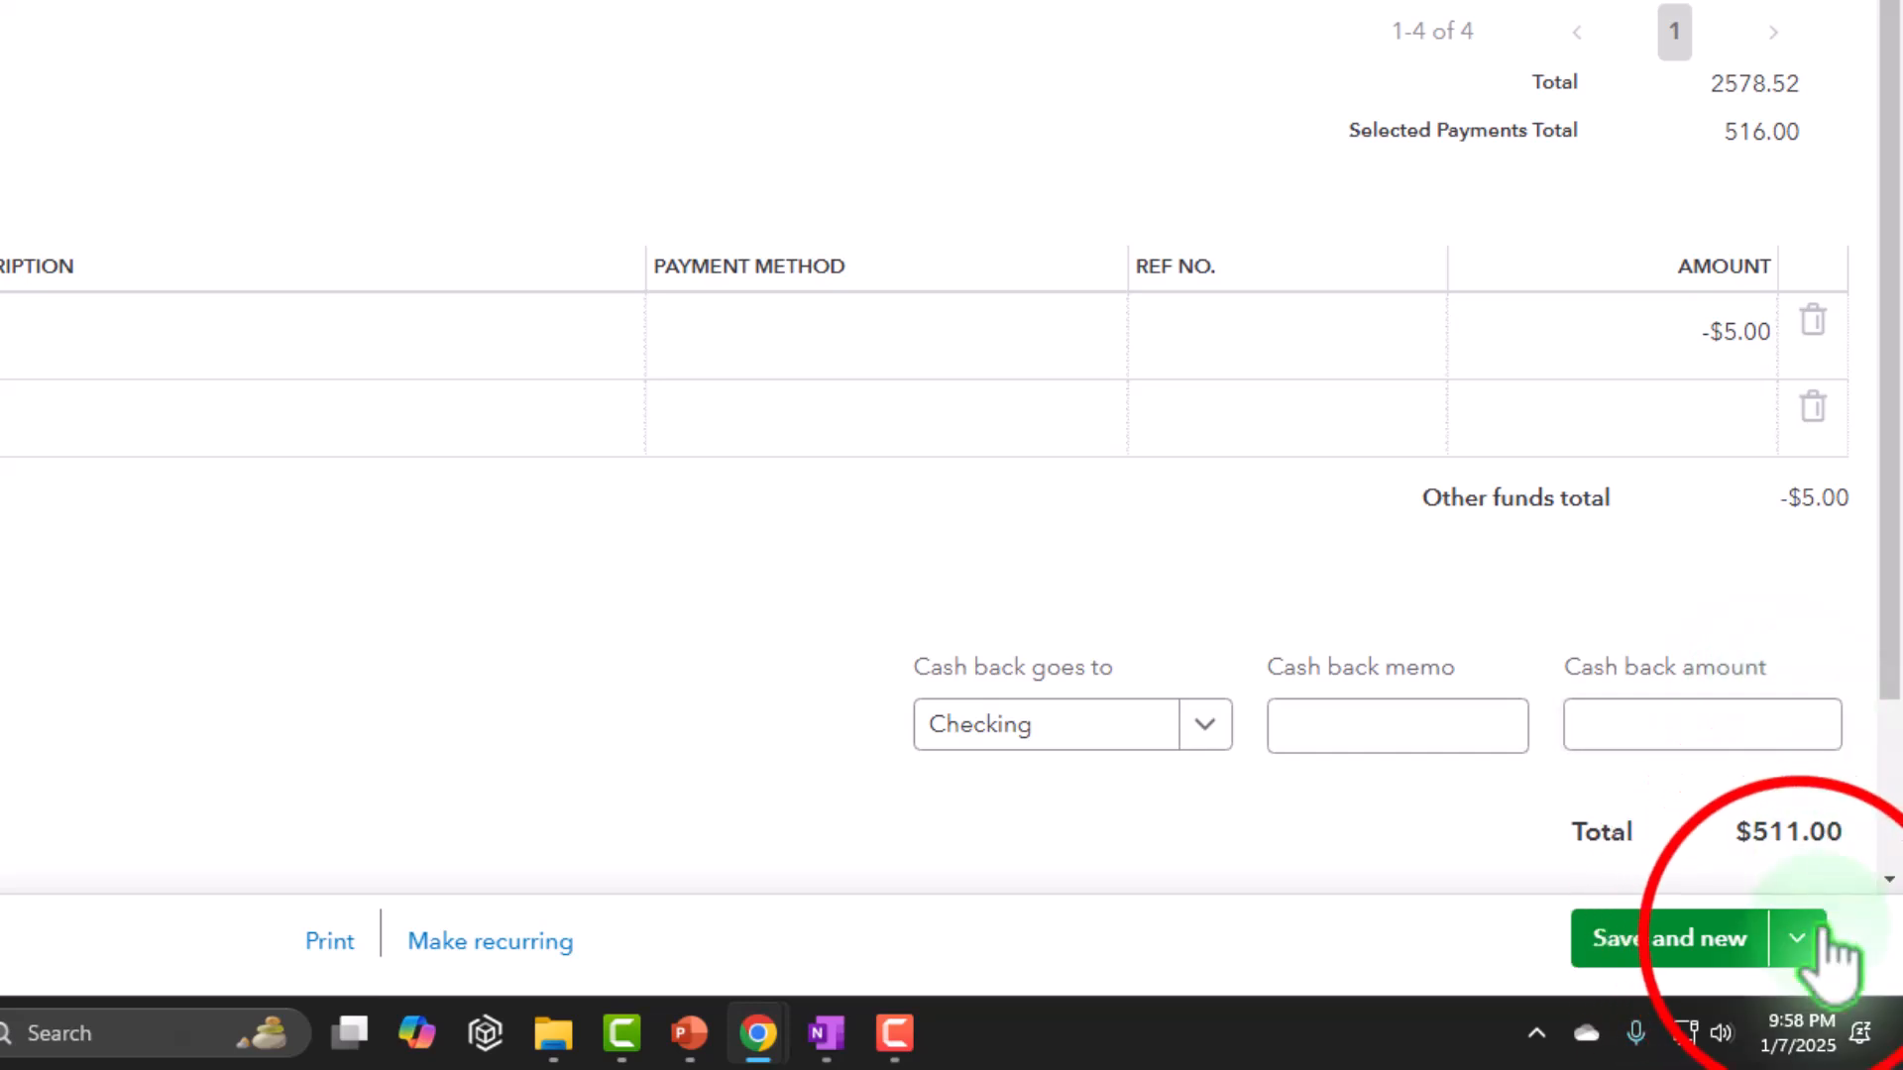
left_click(1675, 860)
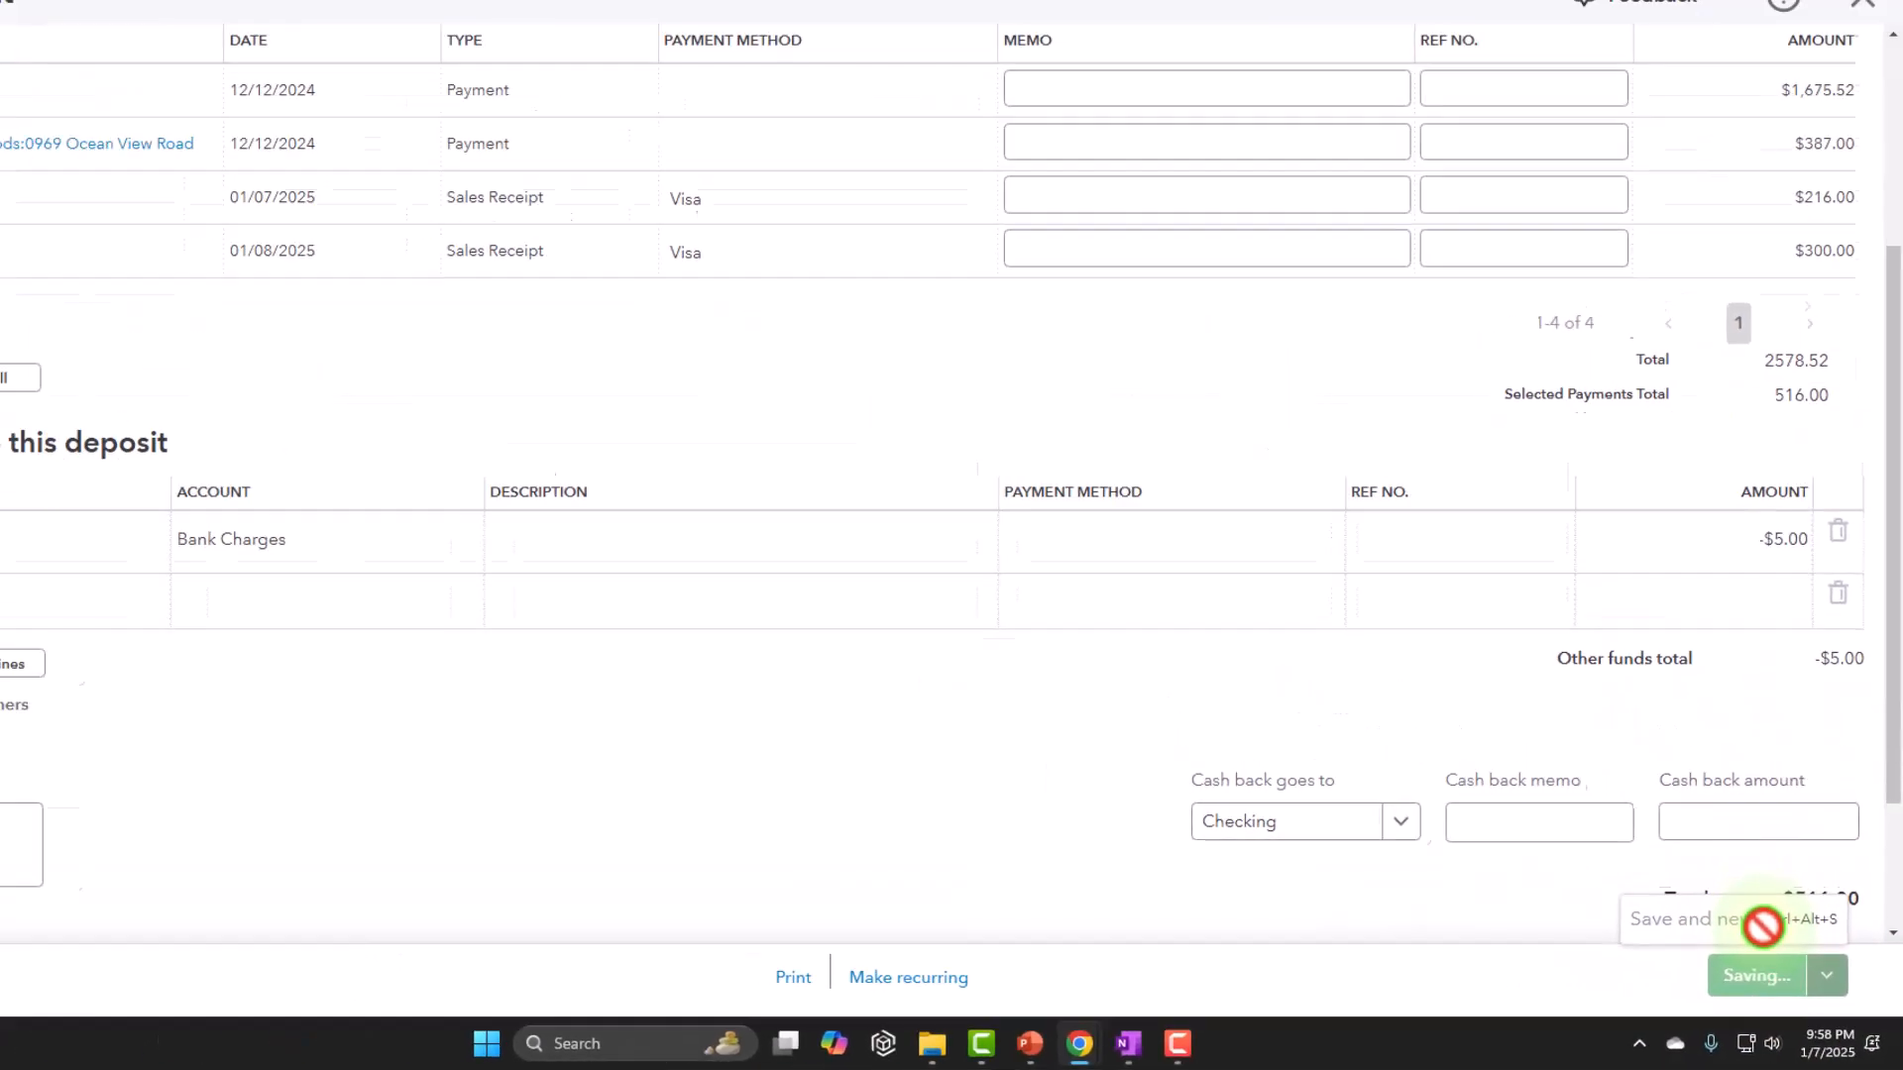
- Rerun the Balance Sheet, view the 2025 Checking transaction detail, and return to the summary
left_click(426, 19)
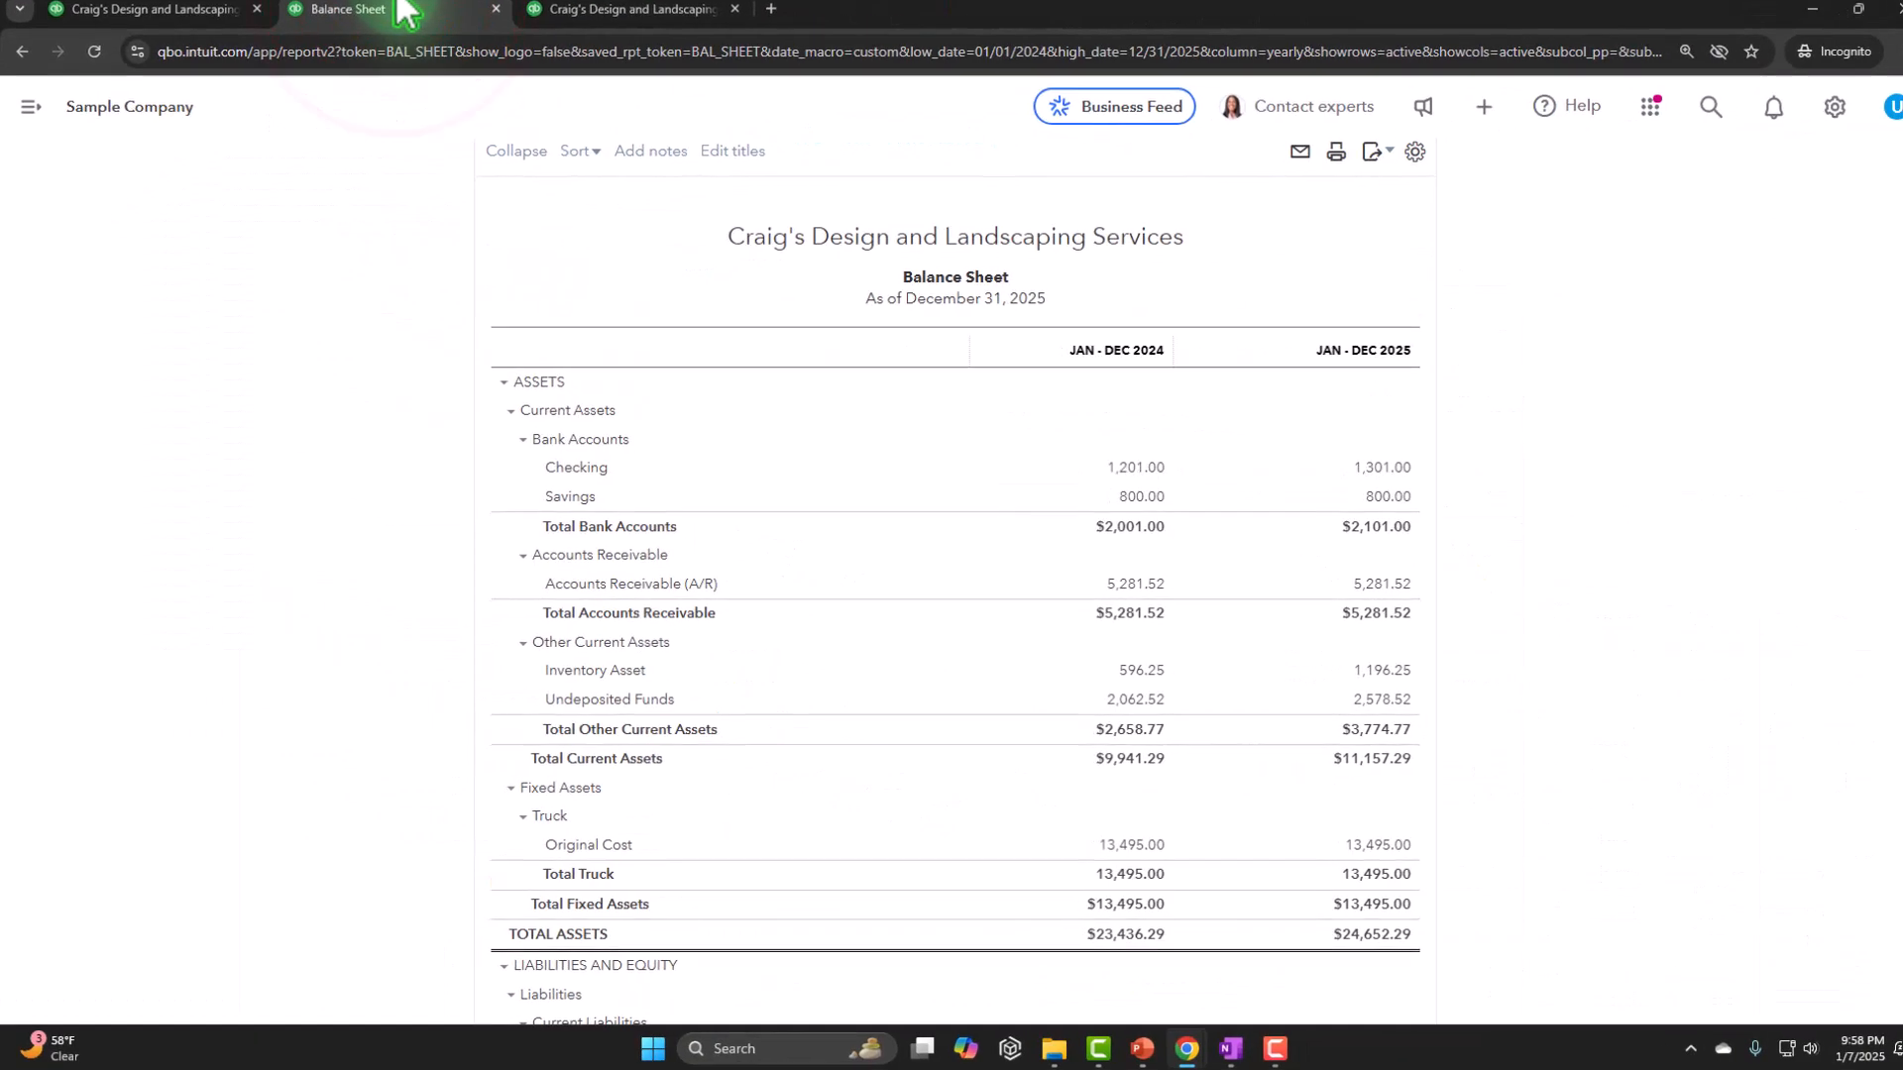
scroll(977, 471, "up", 3)
left_click(1041, 359)
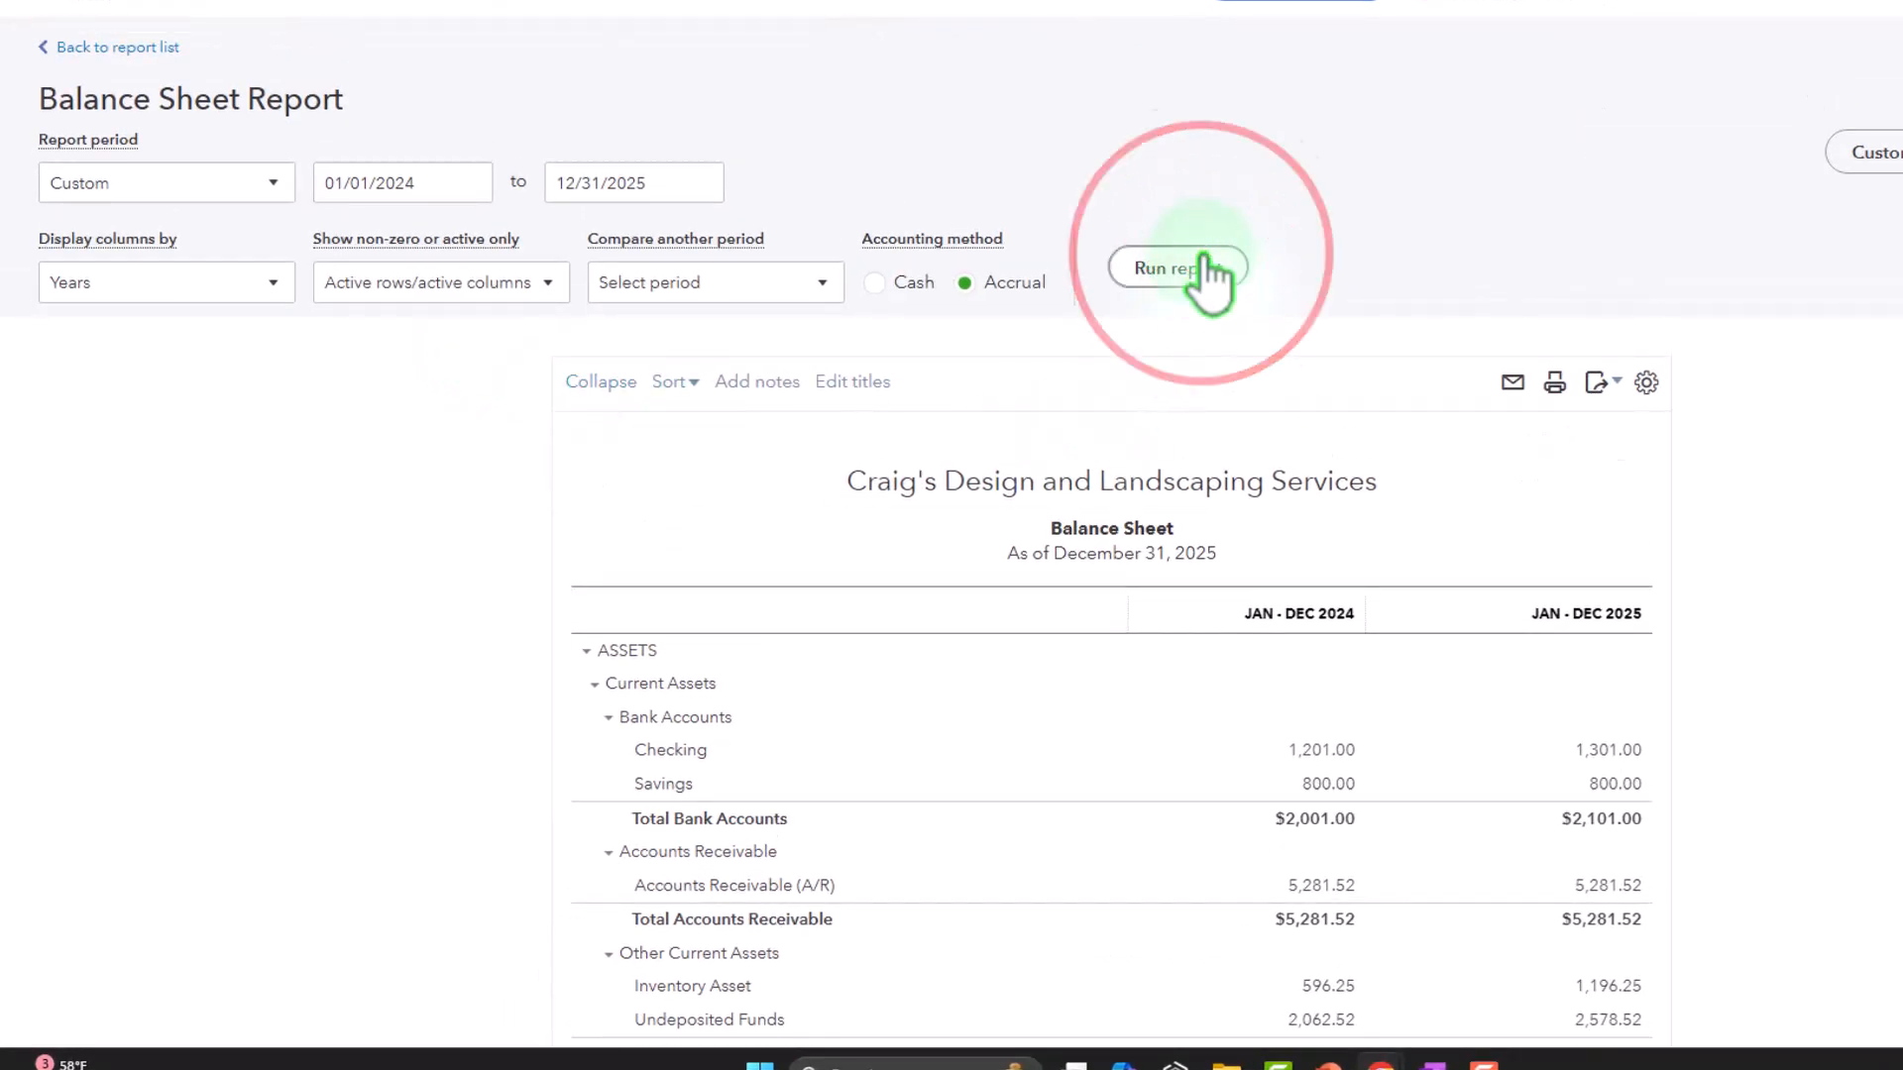
scroll(1199, 313, "down", 4)
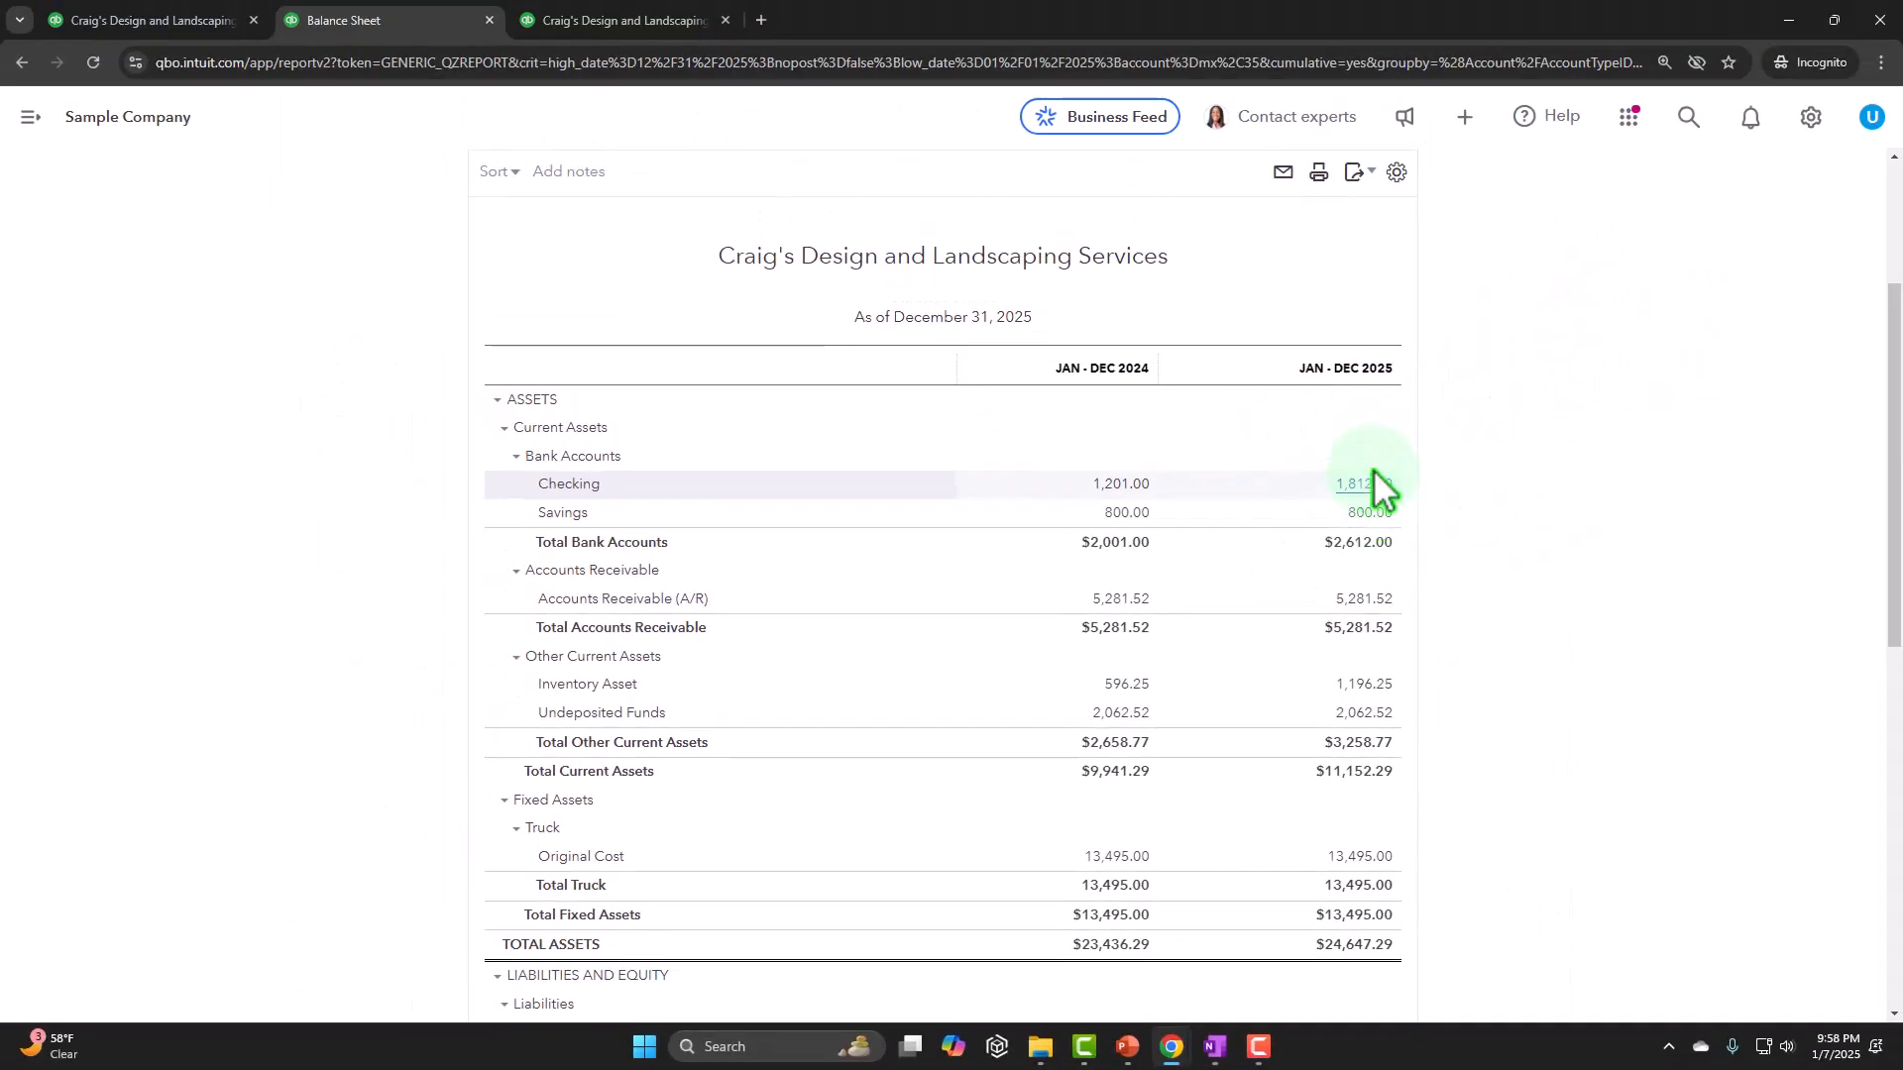
left_click(1376, 478)
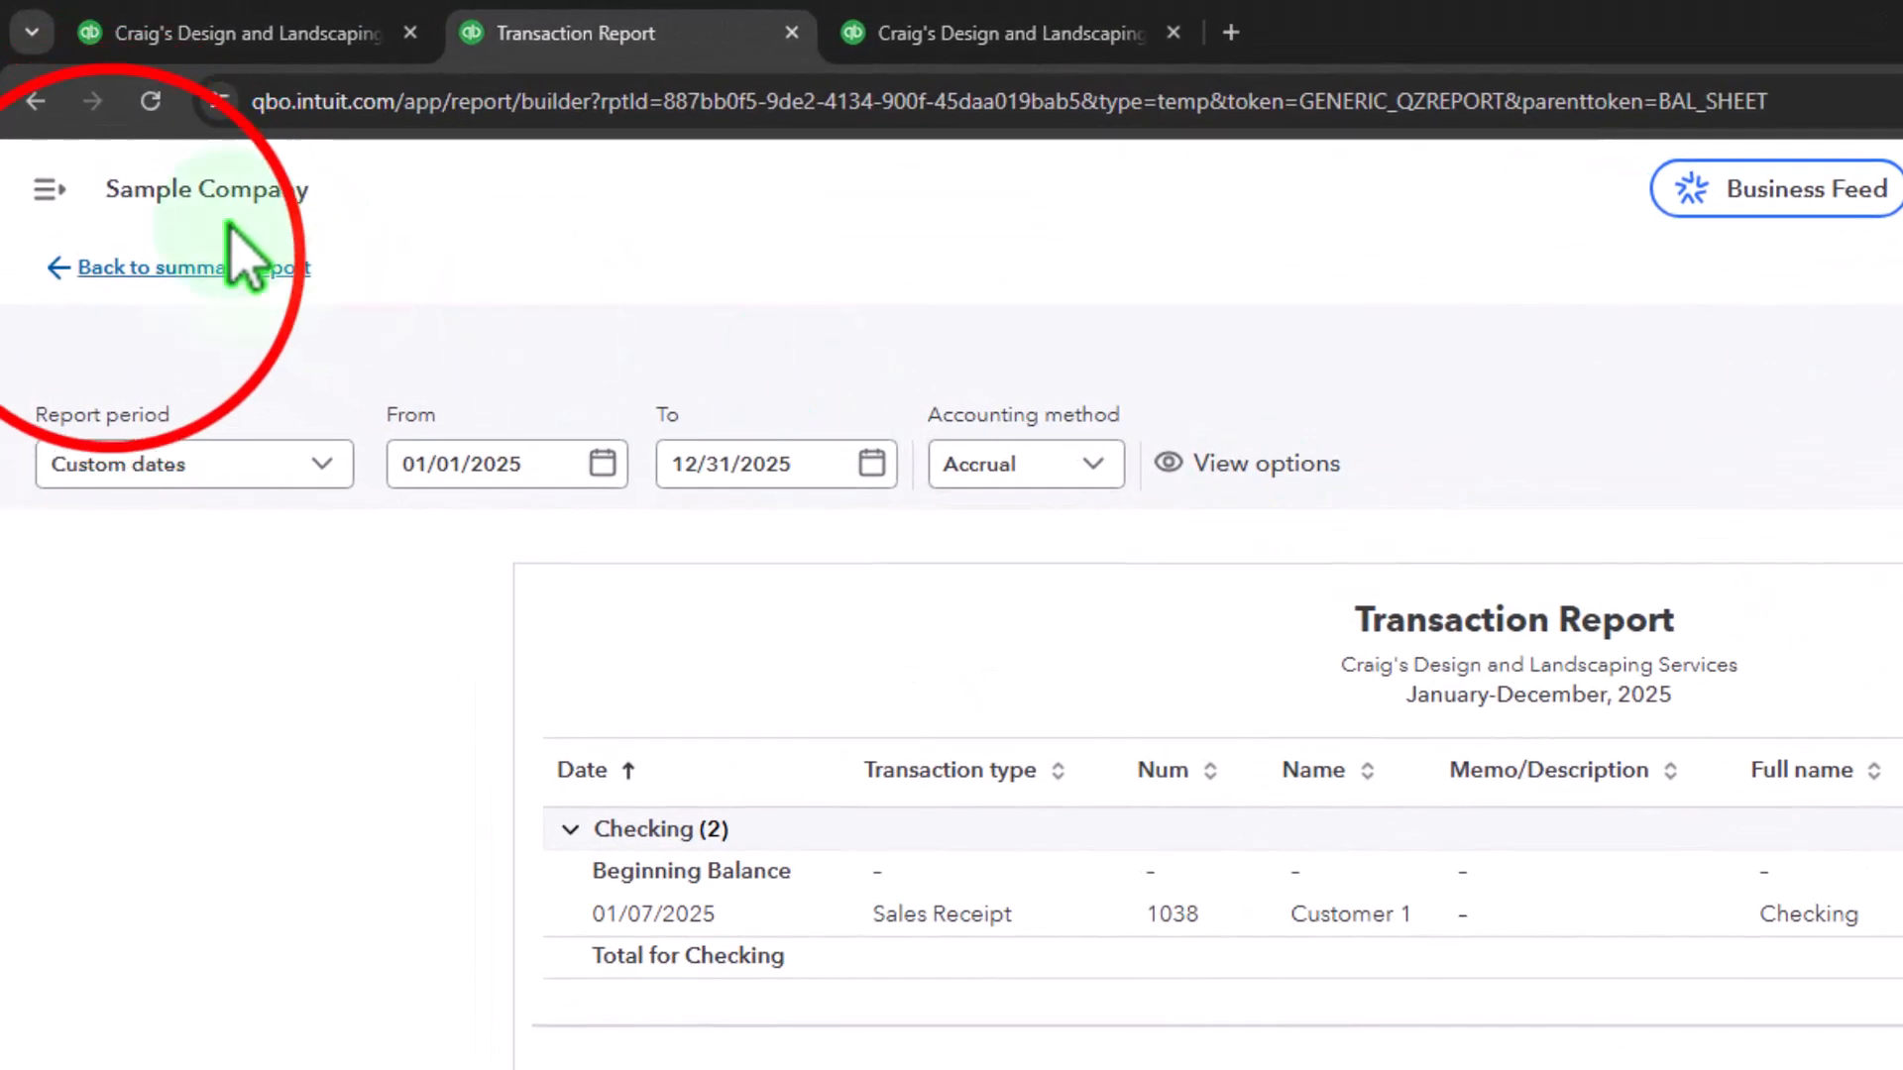
left_click(105, 238)
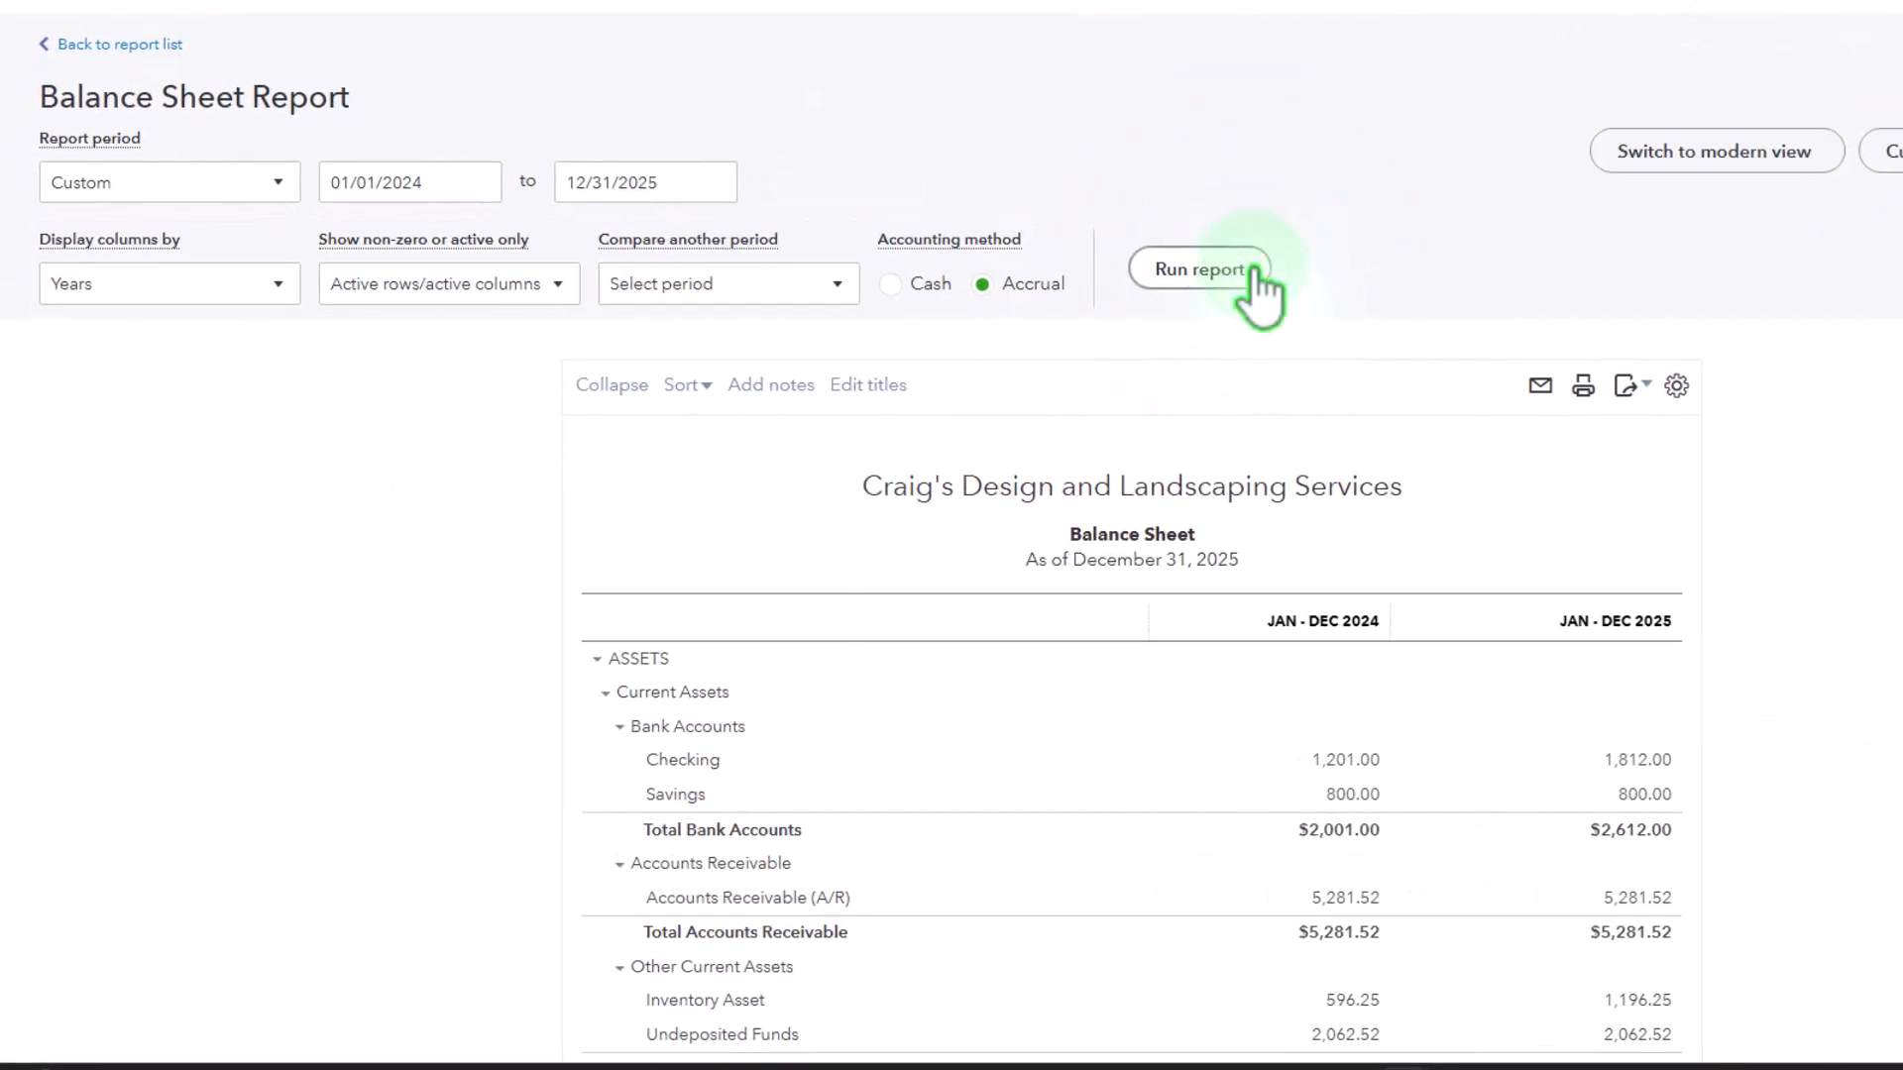
- Examine the 01/08/2025 deposit through the 2025 Checking detail, and return to the Balance Sheet summary
scroll(1259, 287, "down", 3)
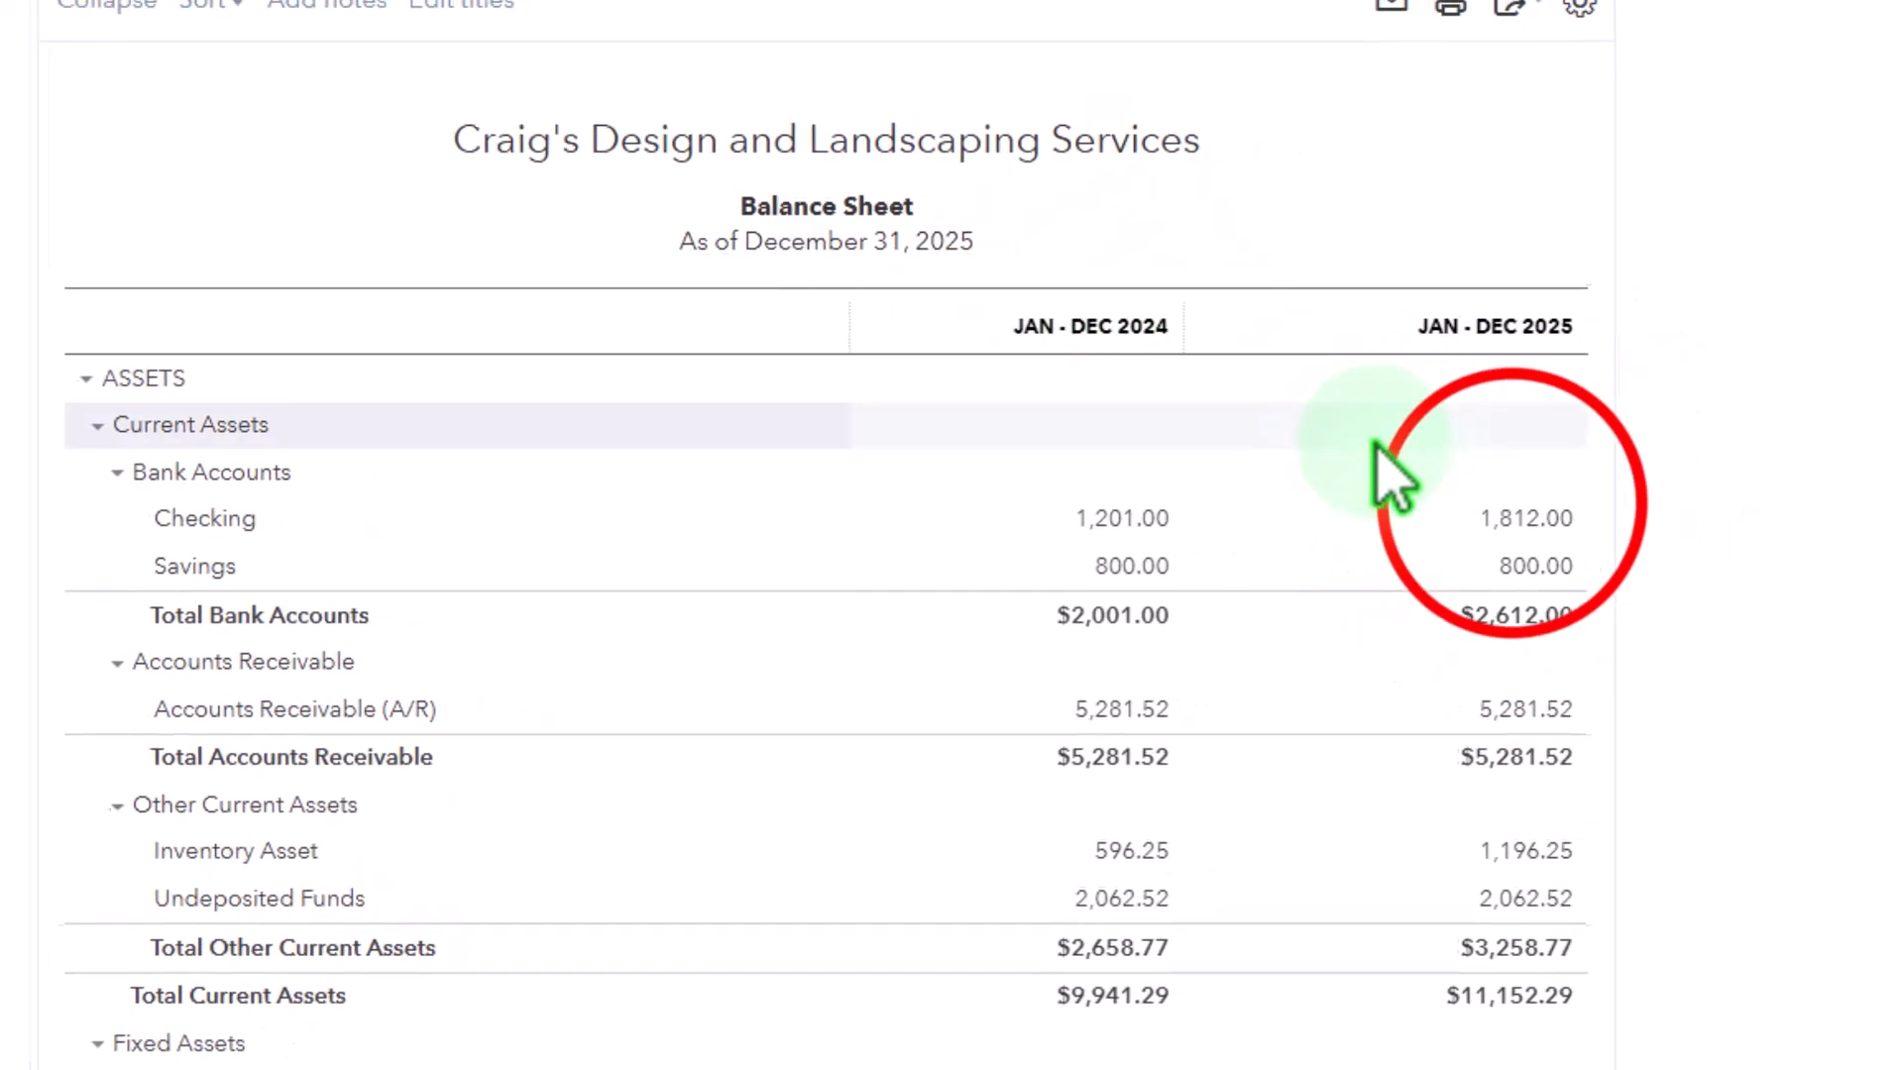
left_click(1467, 517)
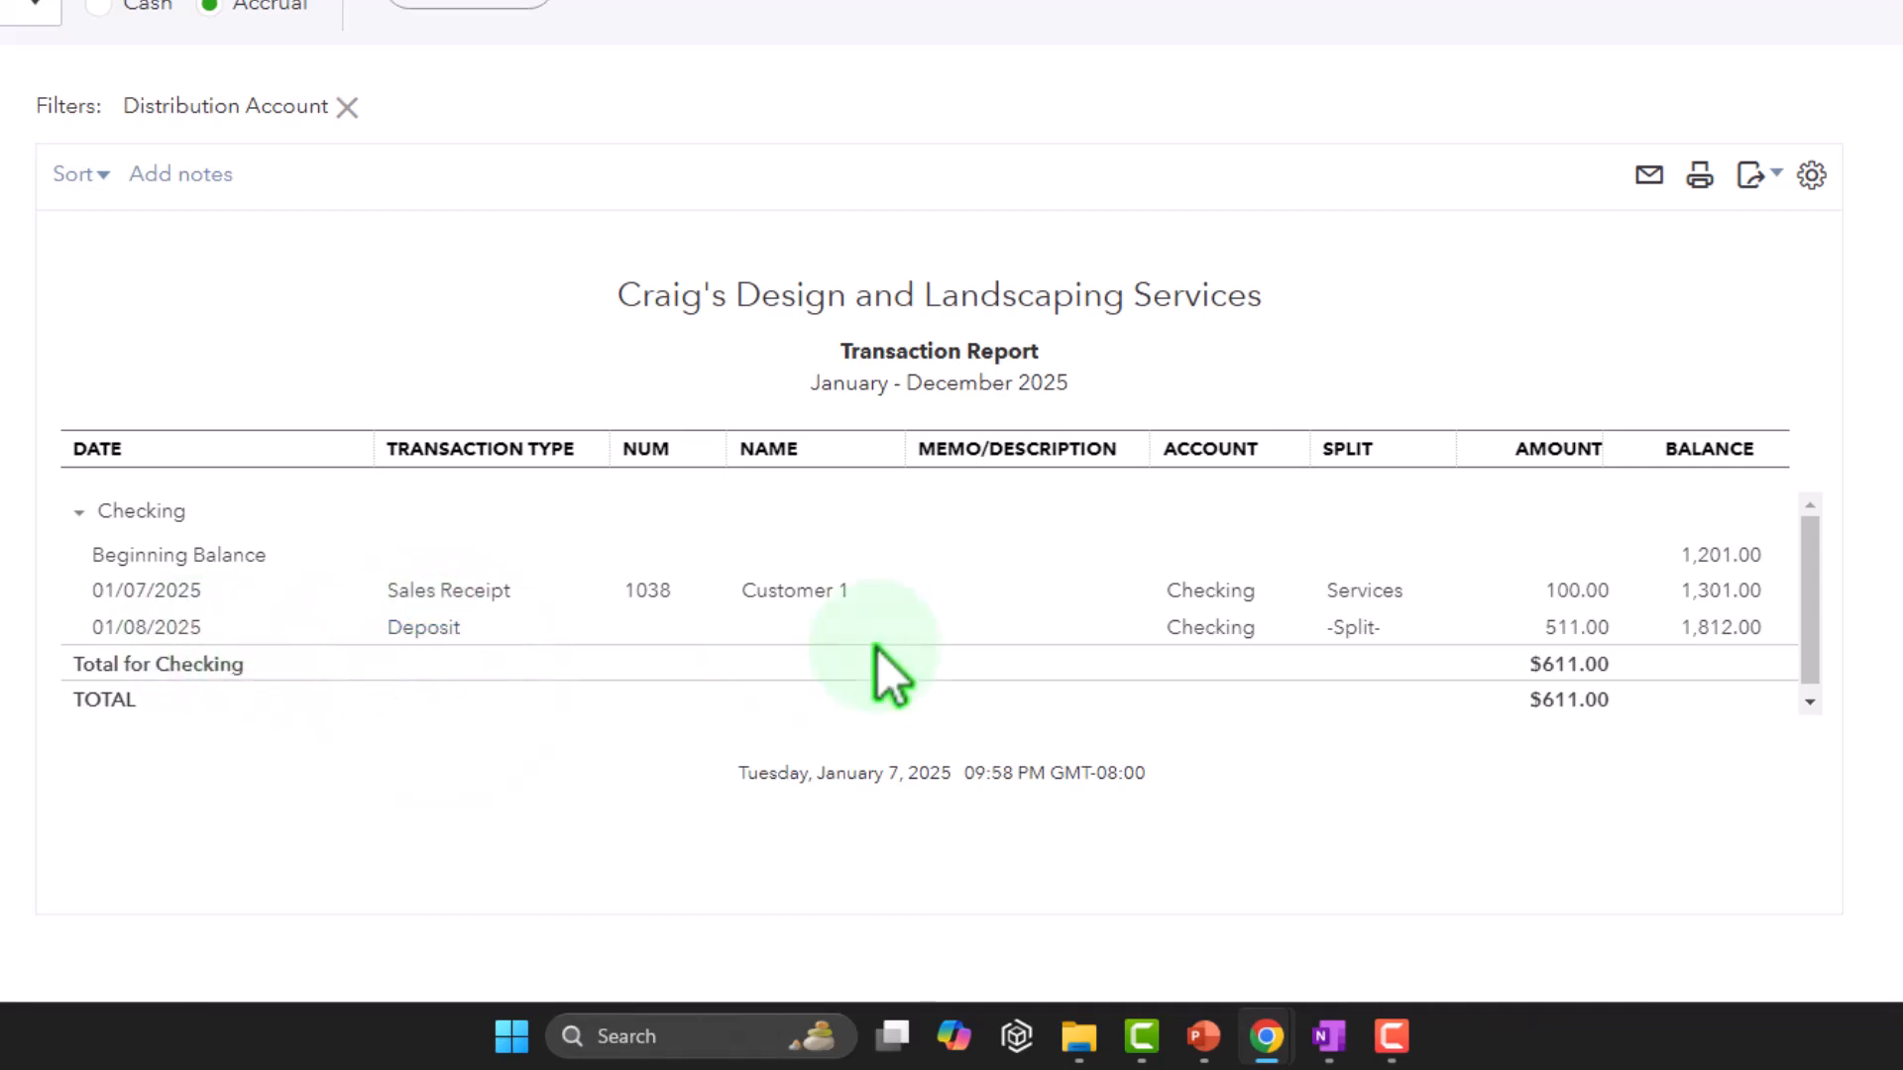
left_click(1549, 630)
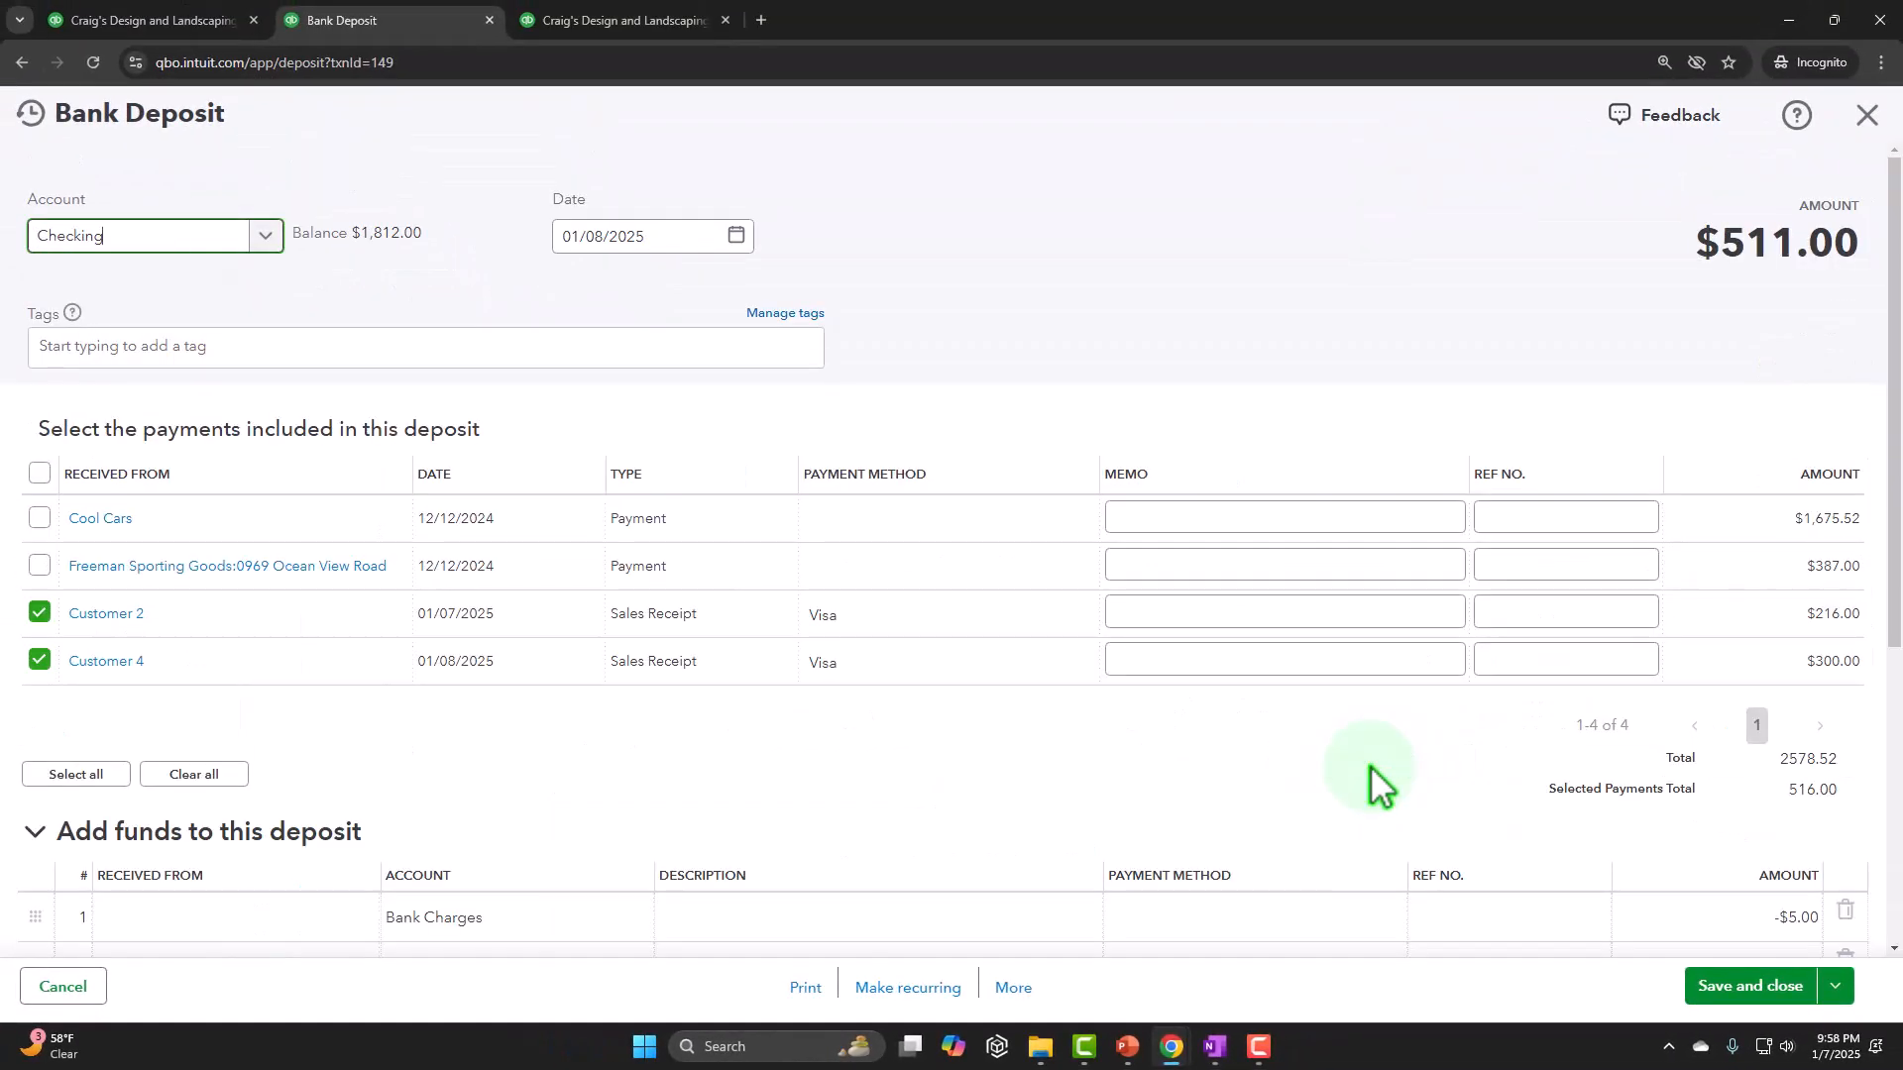
scroll(1348, 813, "down", 4)
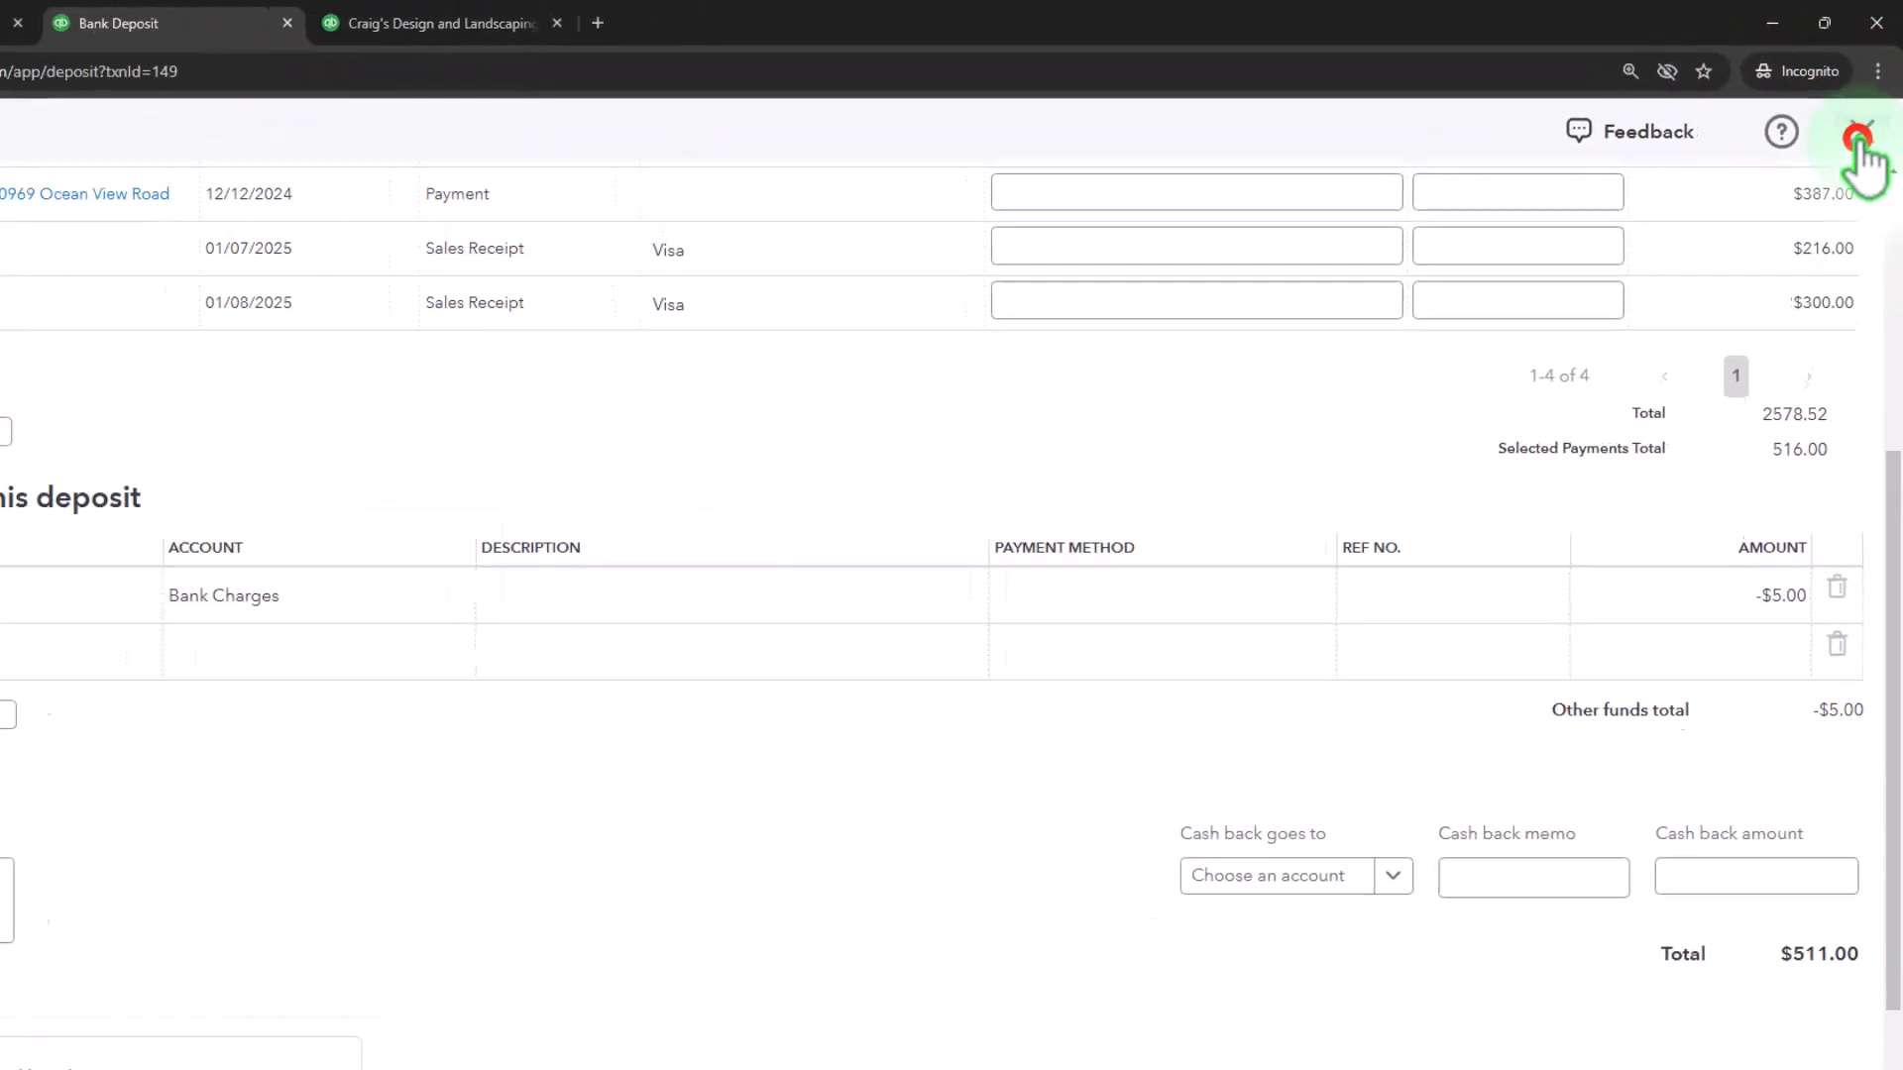
left_click(1857, 139)
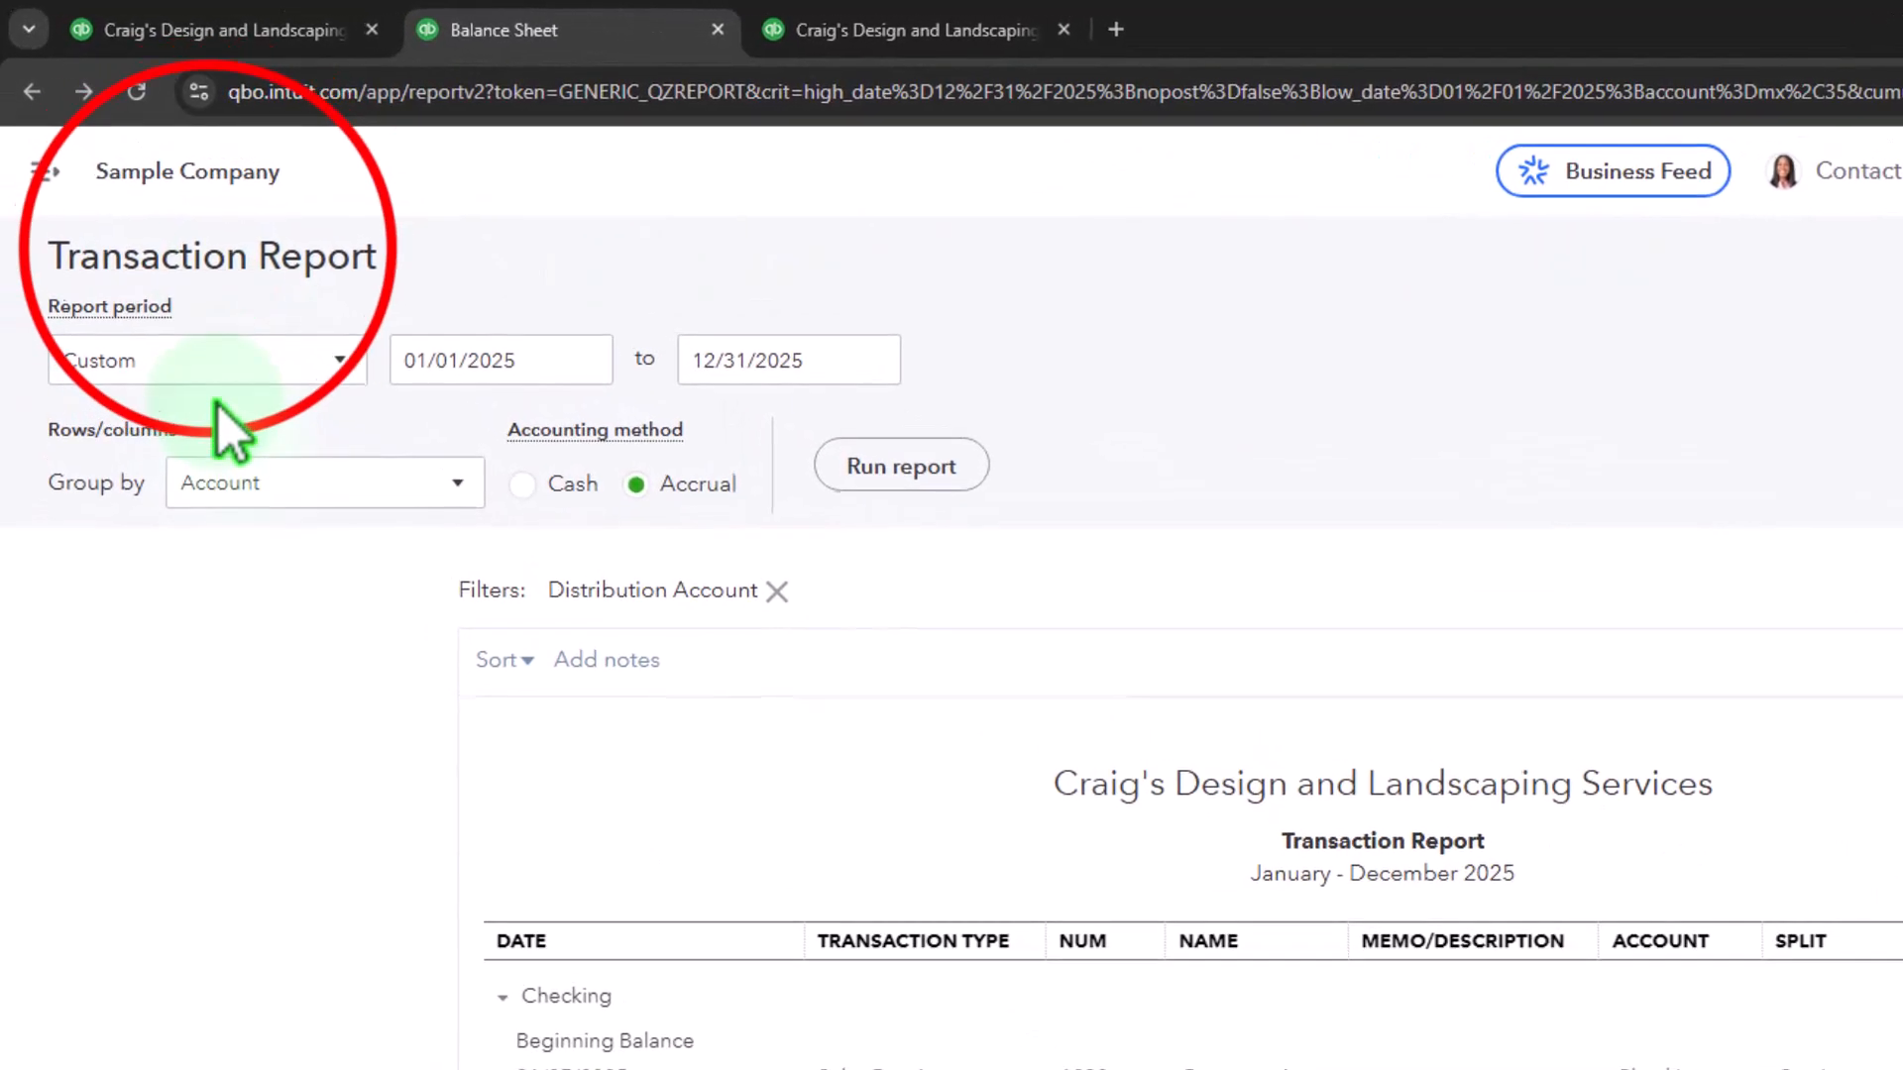
left_click(94, 247)
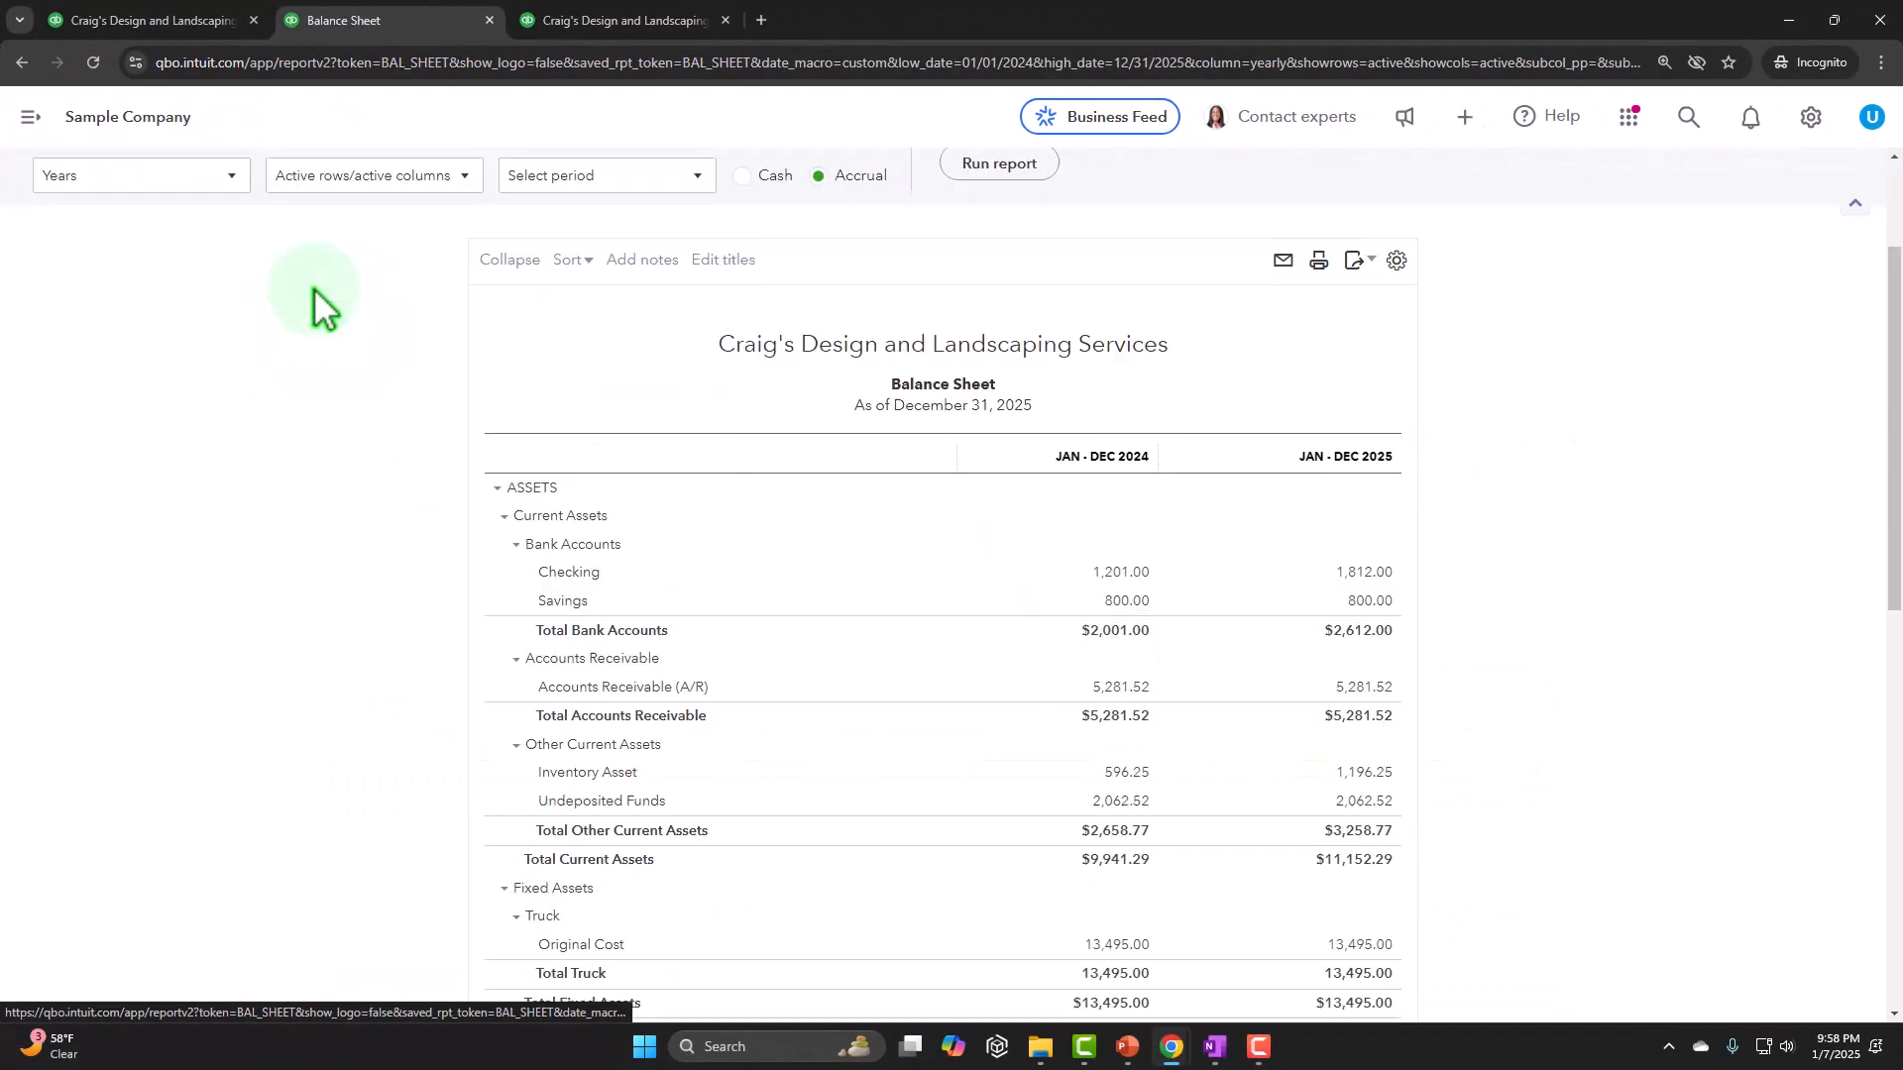
- View the 2025 Undeposited Funds detail from the Balance Sheet and return to the summary
scroll(407, 417, "down", 4)
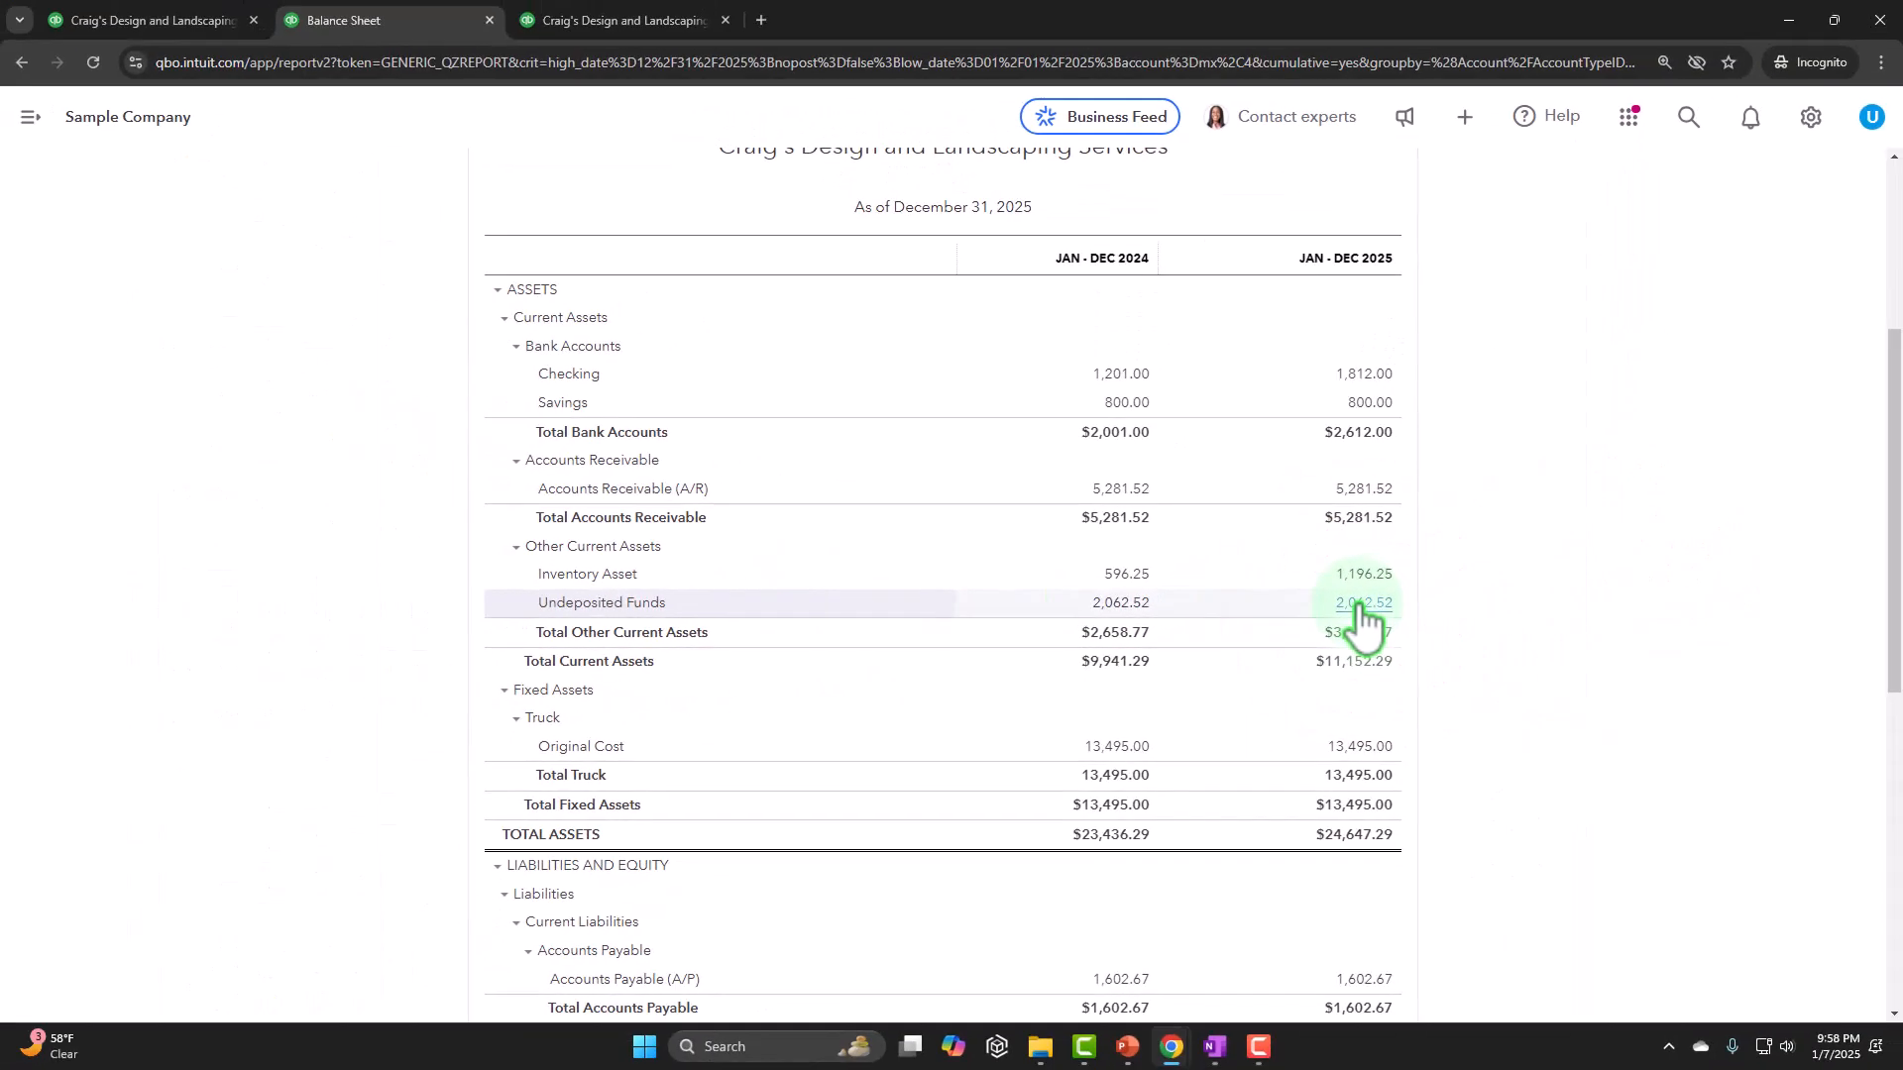
left_click(1361, 607)
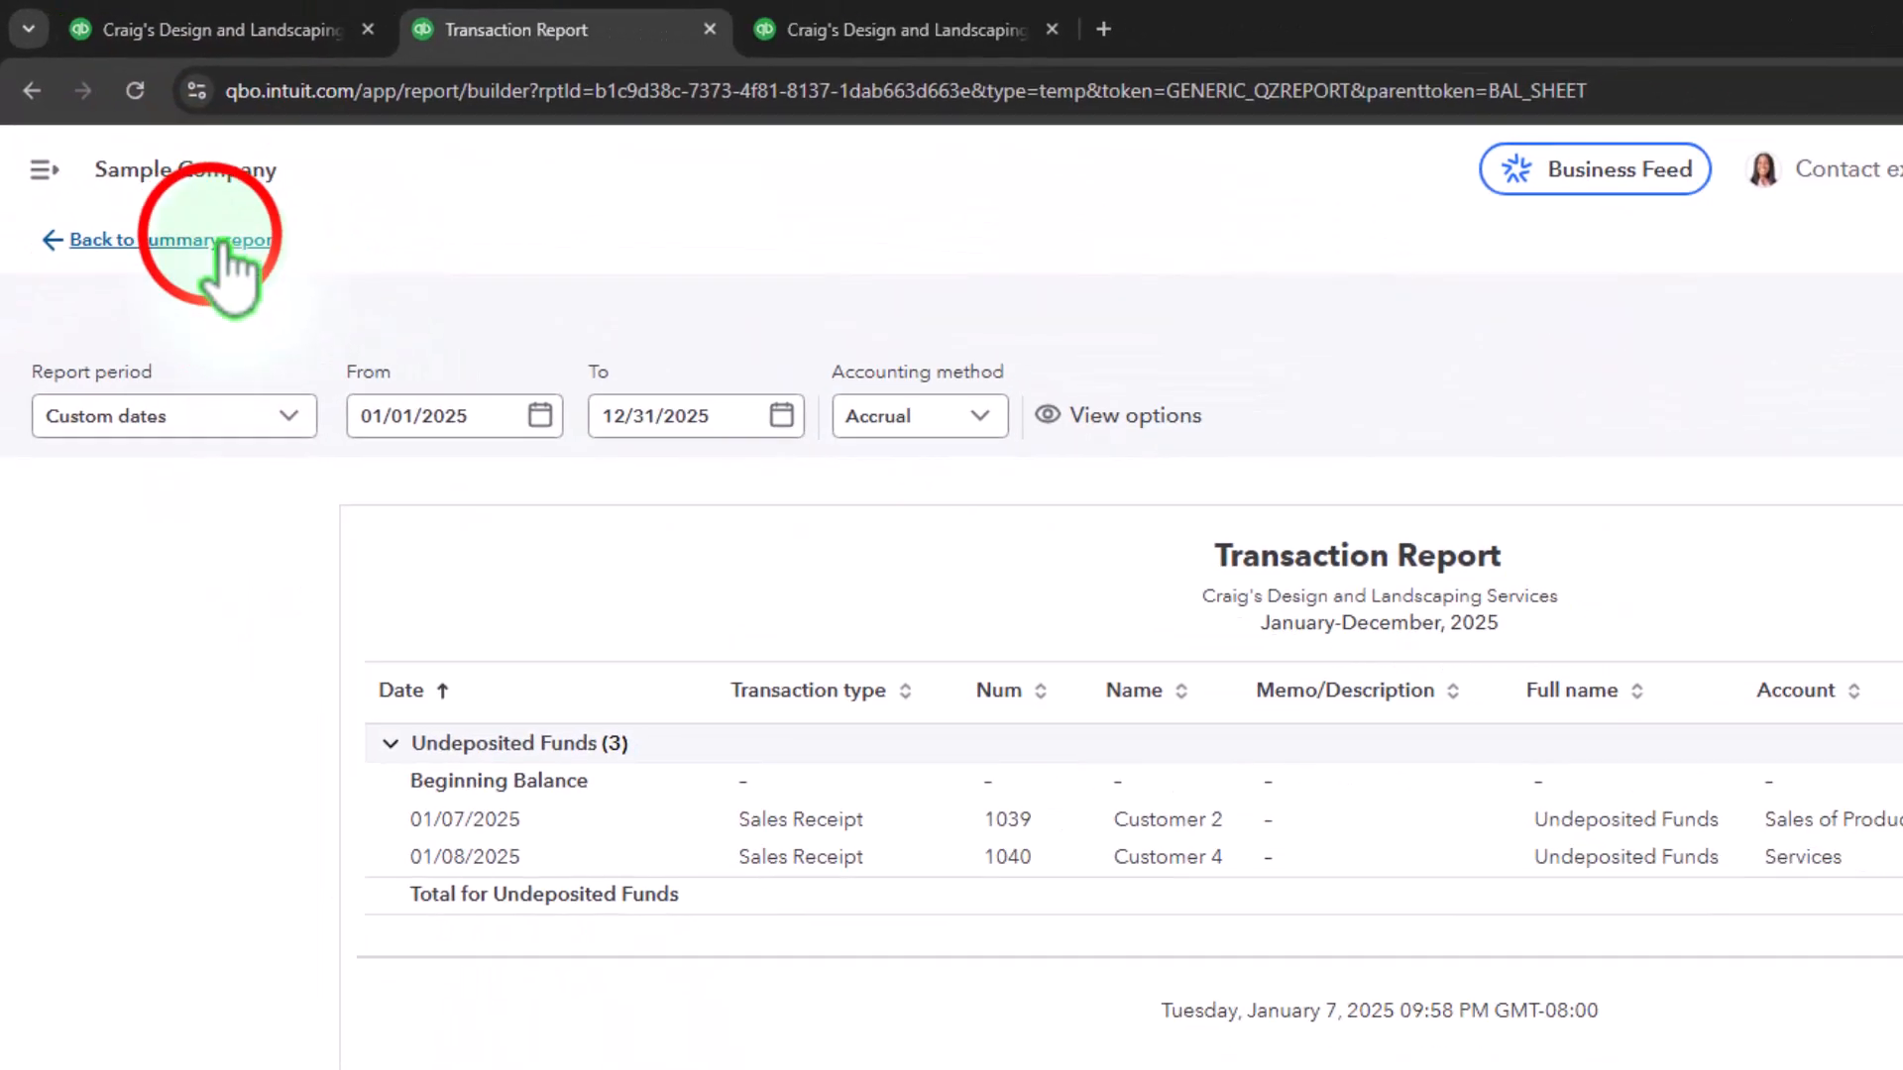
left_click(220, 241)
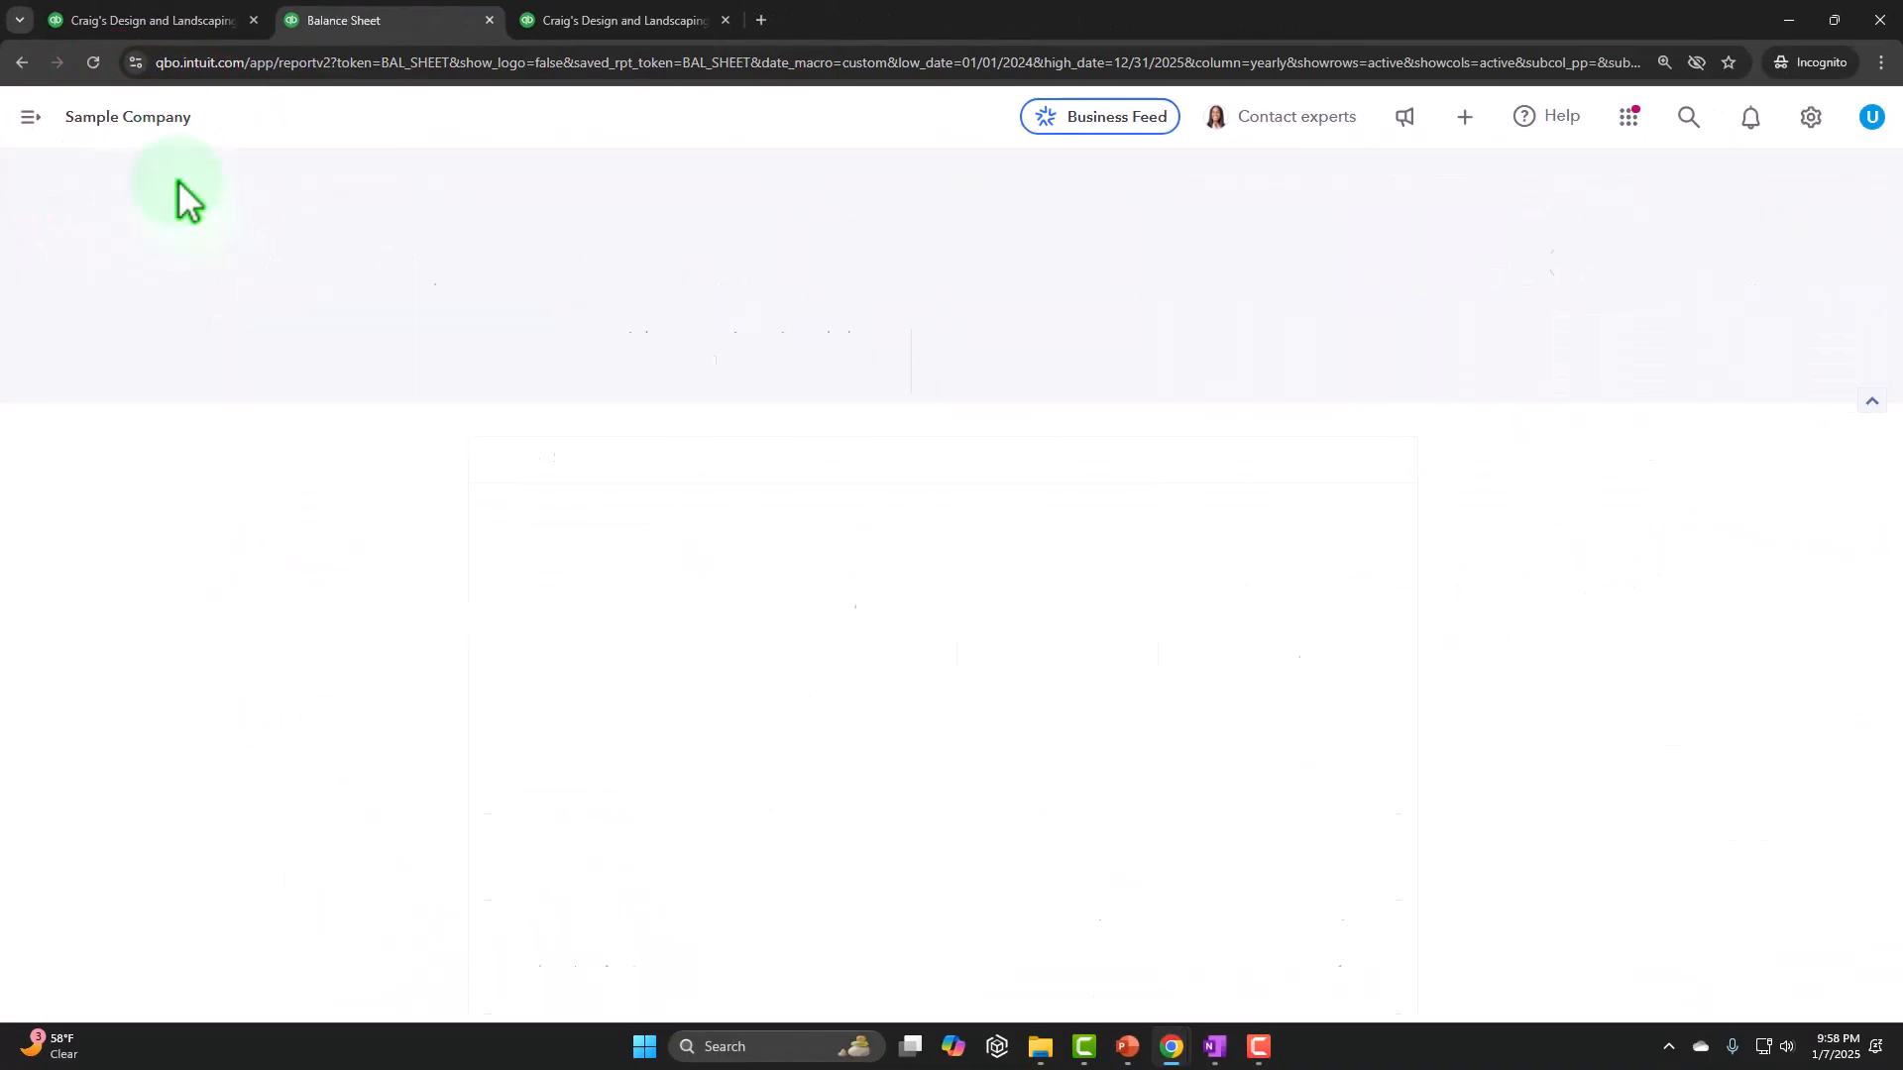
- Rerun the Balance Sheet, compare sales receipts with deposits in the 2025 Undeposited Funds detail, and return to the summary
left_click(1026, 363)
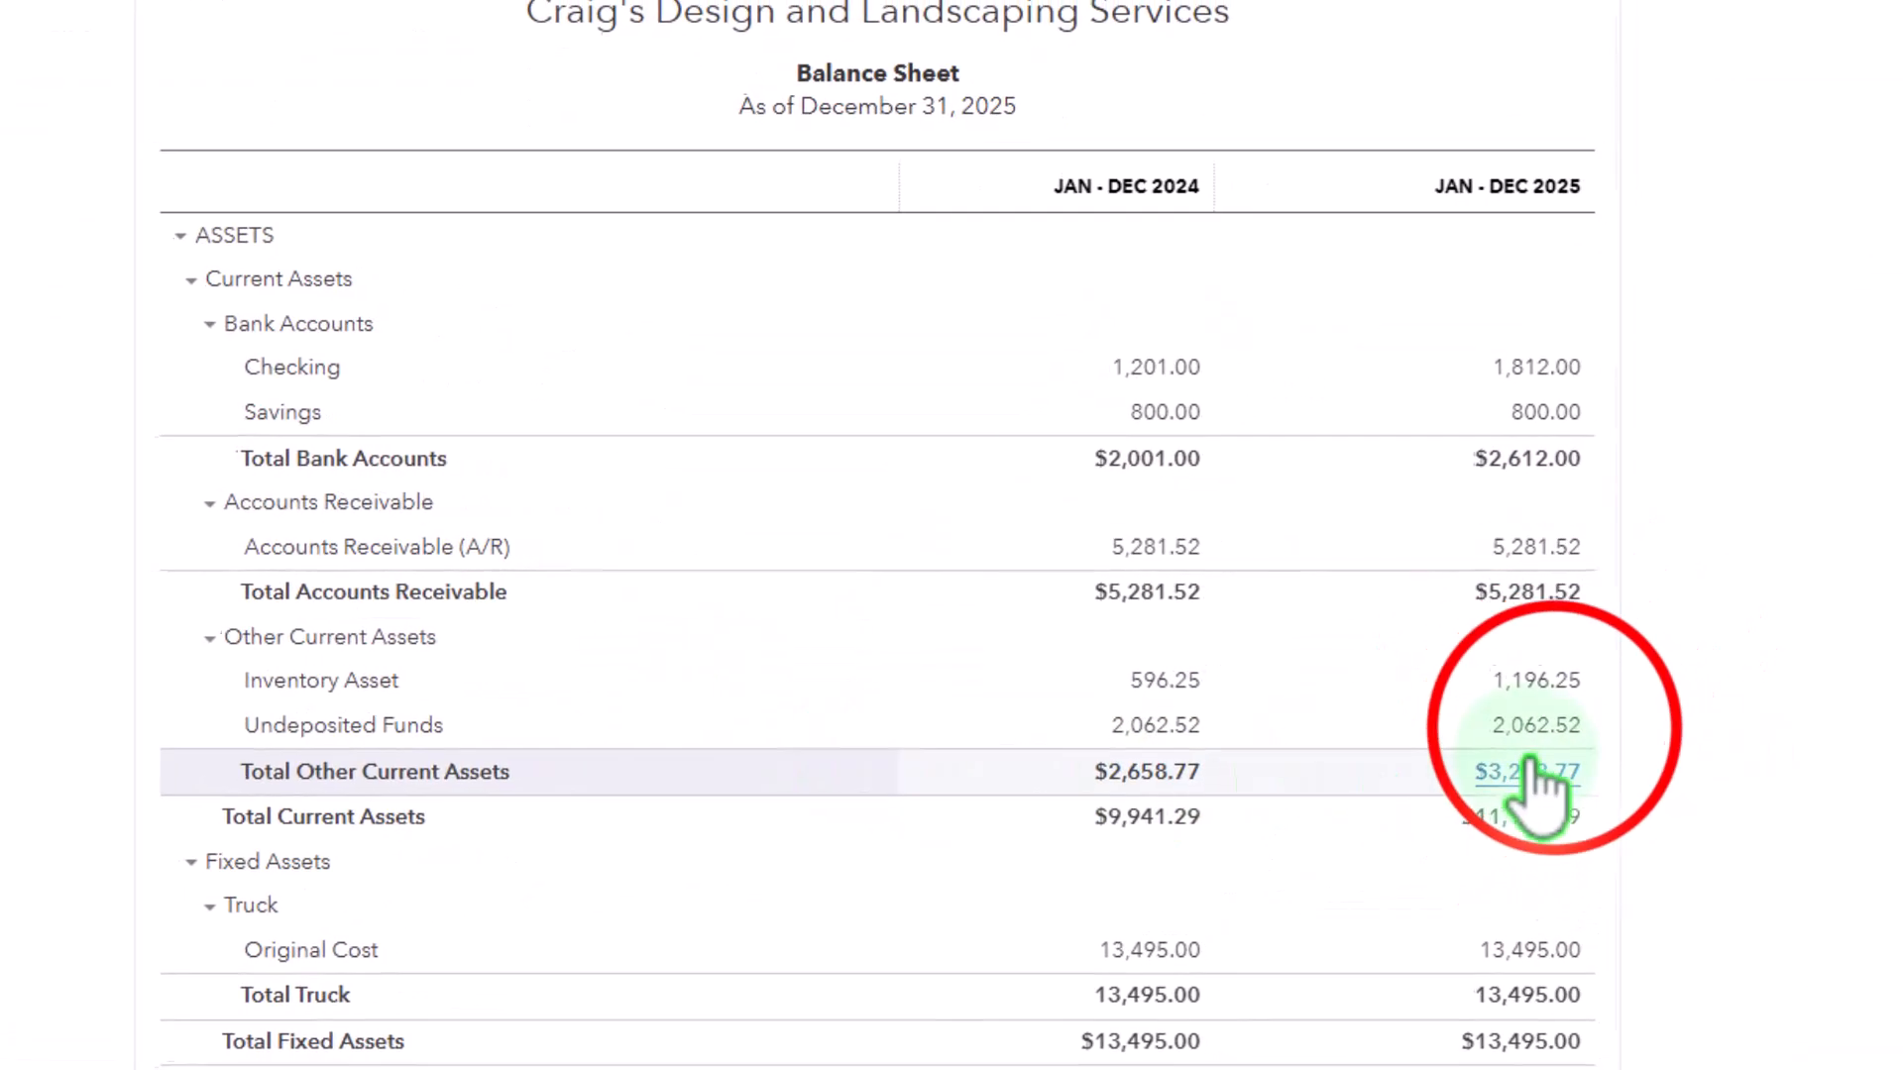
left_click(1529, 773)
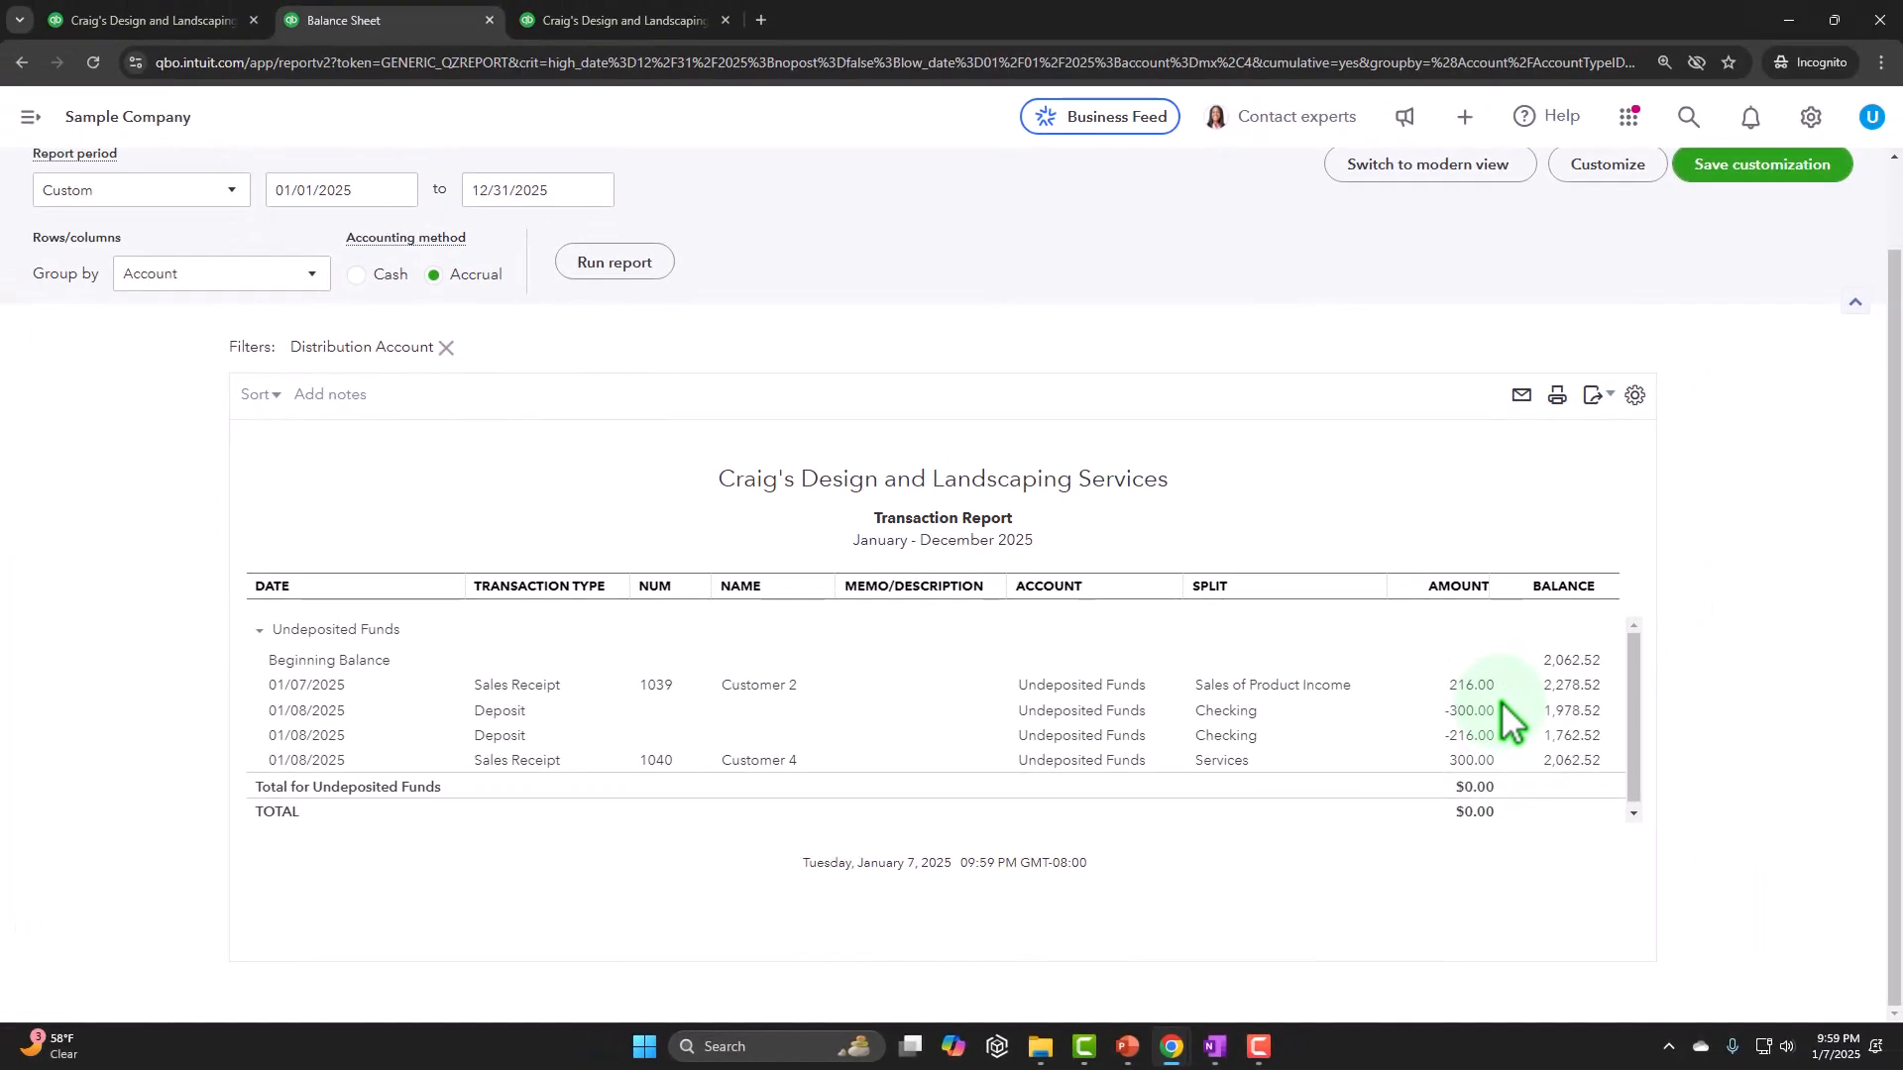
scroll(792, 515, "up", 1)
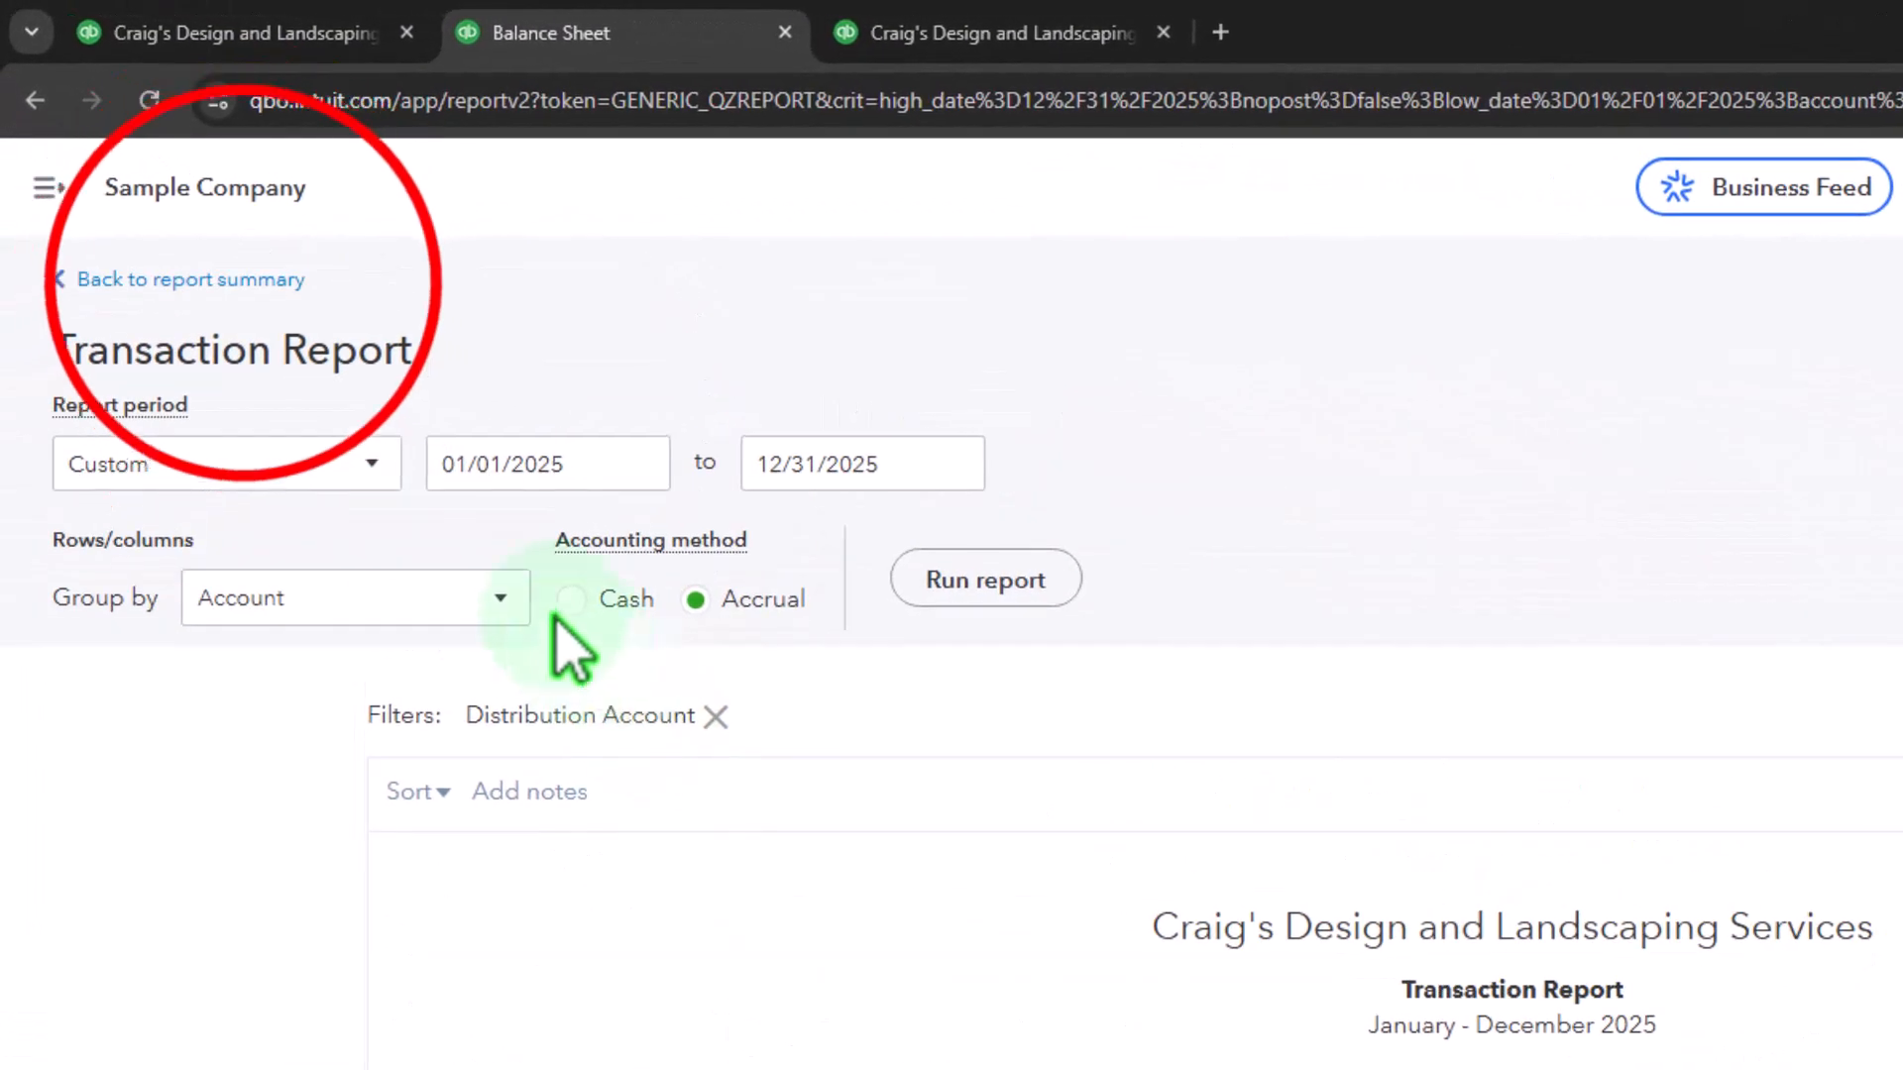
left_click(252, 288)
- Rerun the Profit and Loss report and review the 2025 Bank Charges expense alongside the income lines
left_click(954, 32)
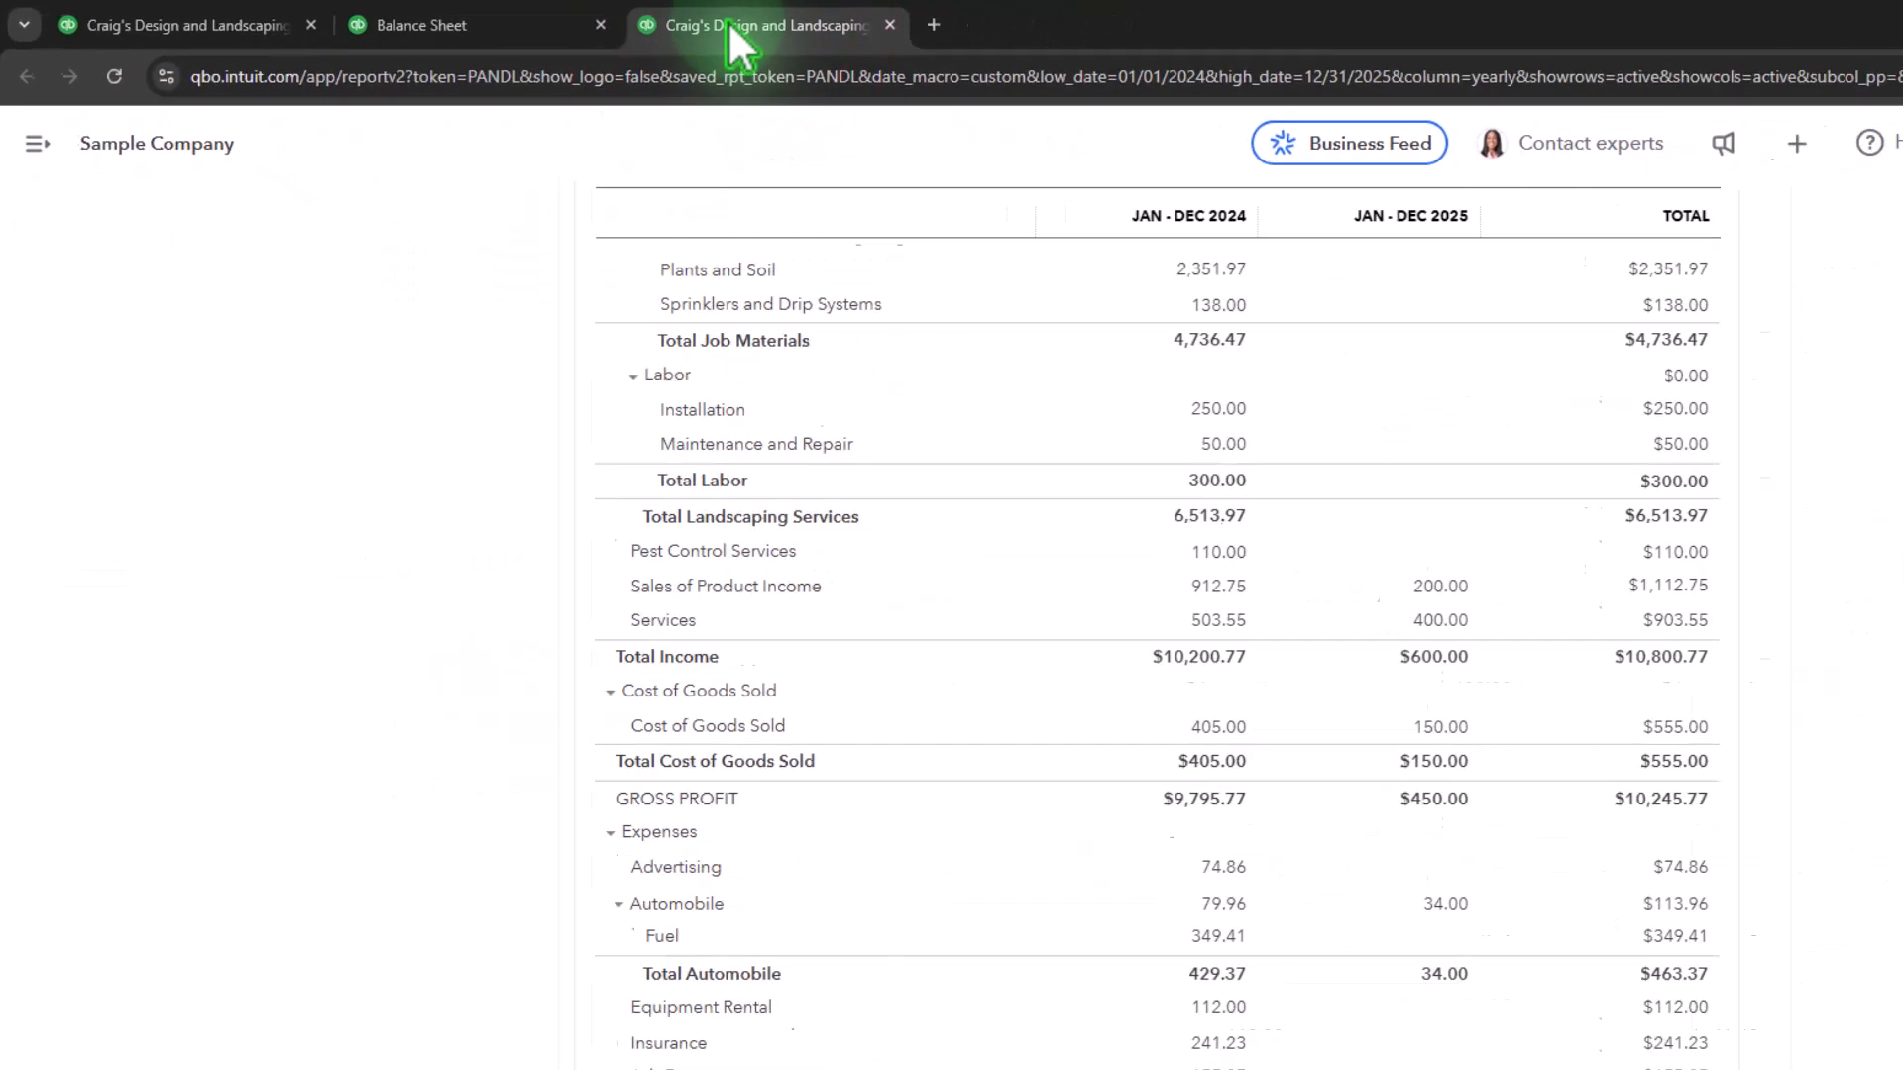
scroll(880, 599, "up", 5)
left_click(1011, 416)
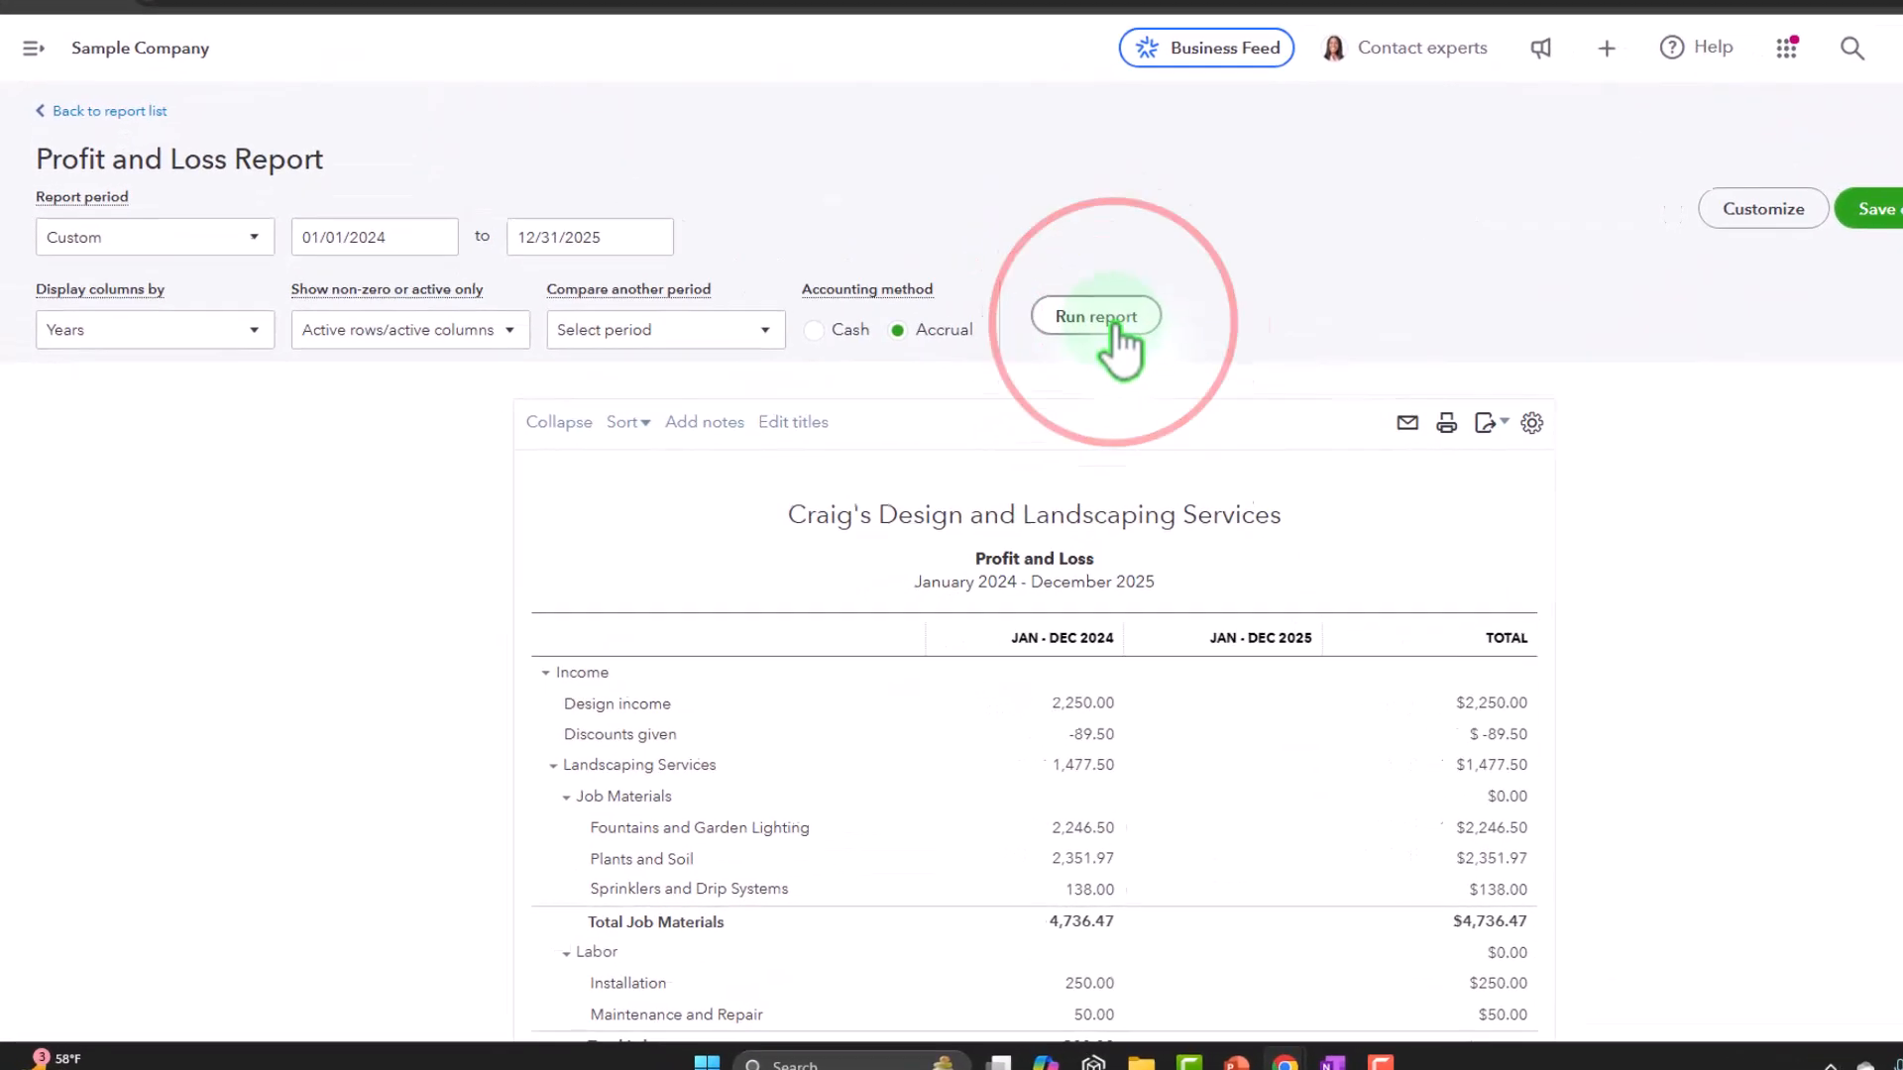
scroll(1159, 595, "down", 9)
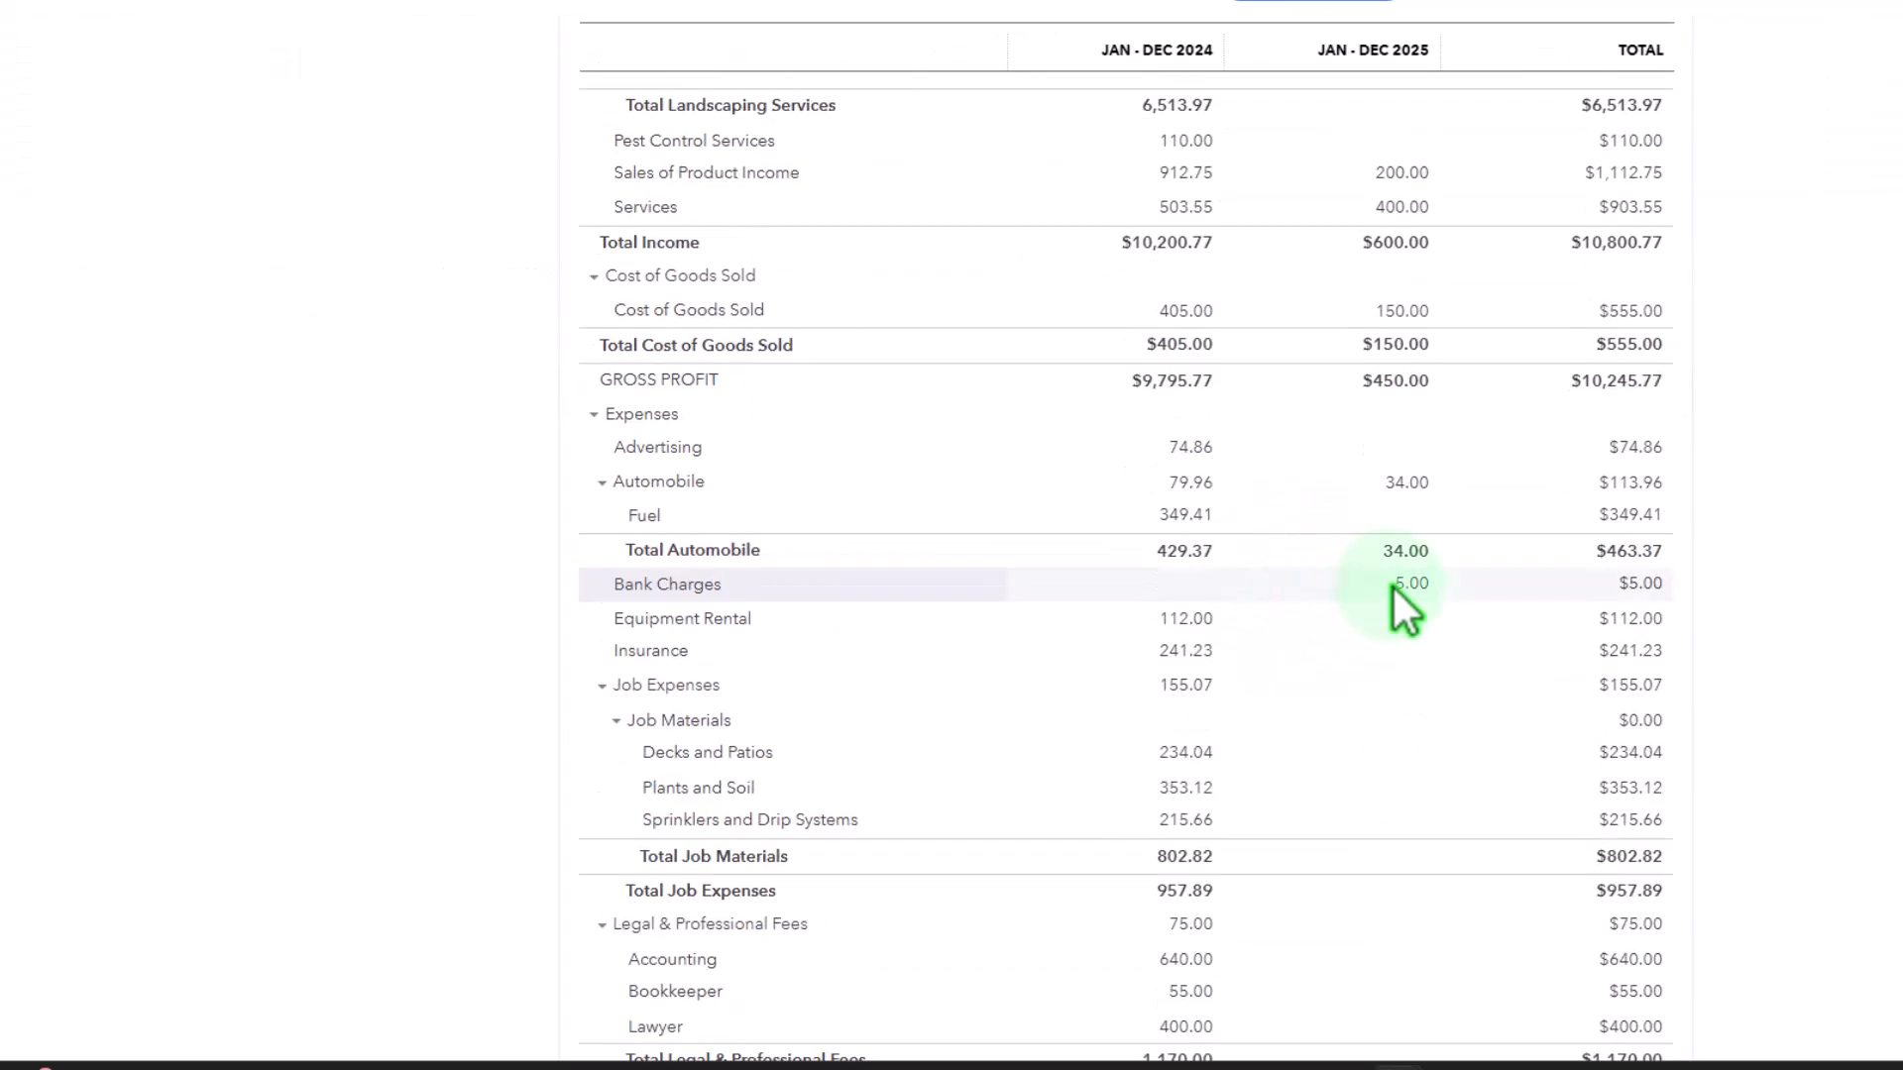
scroll(1371, 624, "up", 2)
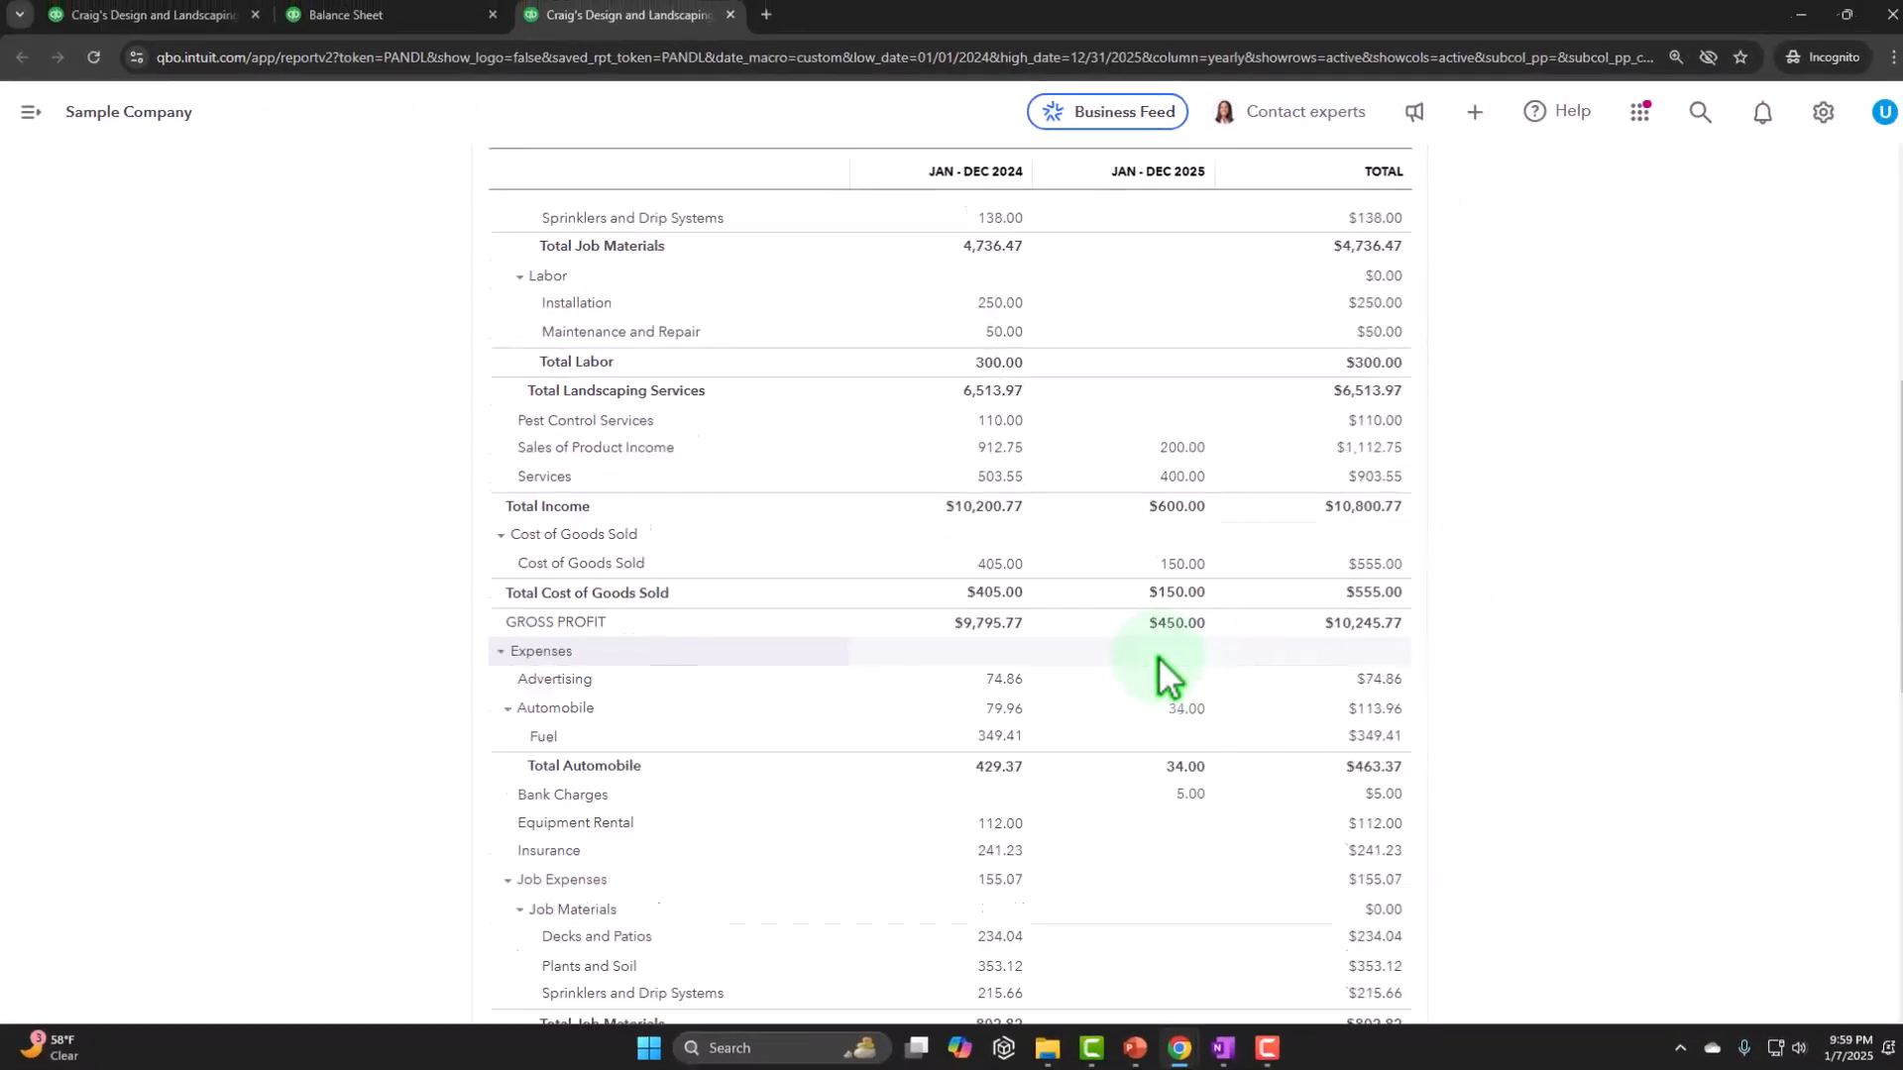
scroll(1158, 657, "up", 7)
- Recheck the Balance Sheet, and open the new transaction choices from the Inventory Valuation Summary page
left_click(424, 4)
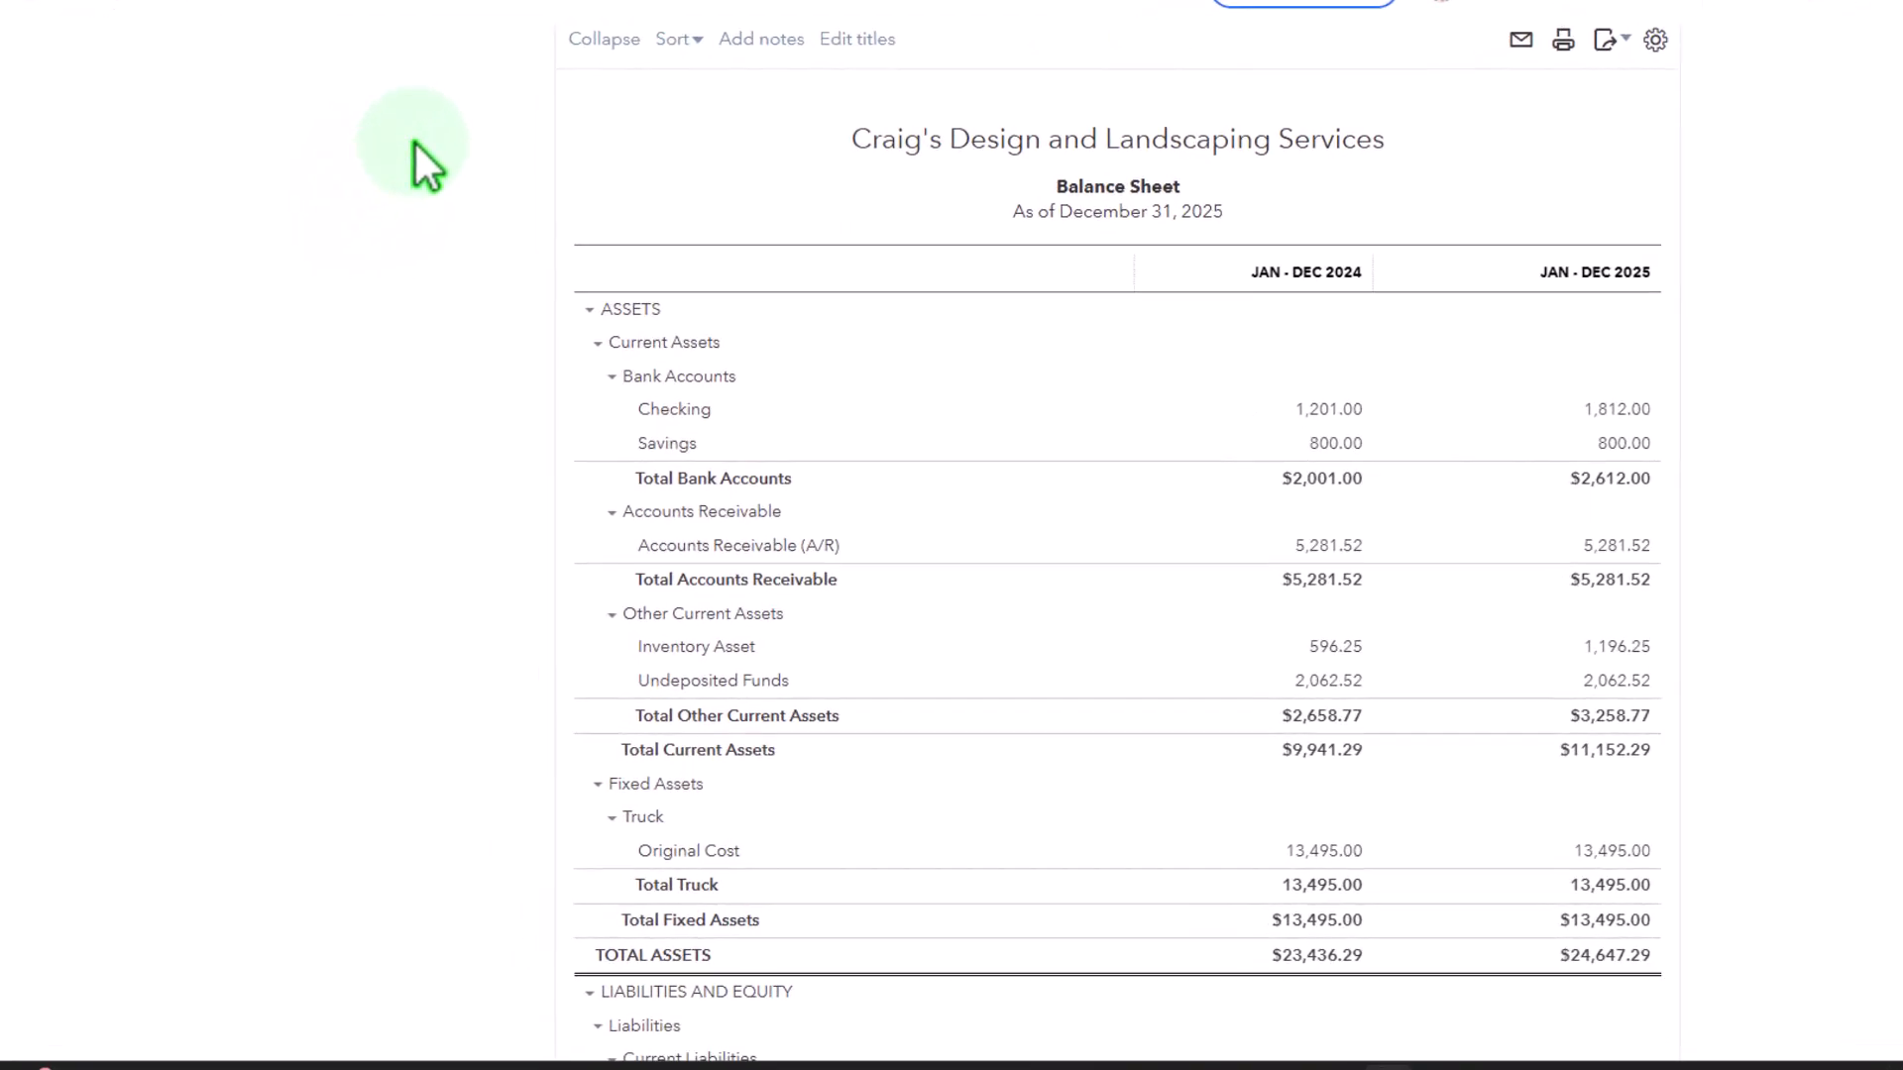
left_click(252, 19)
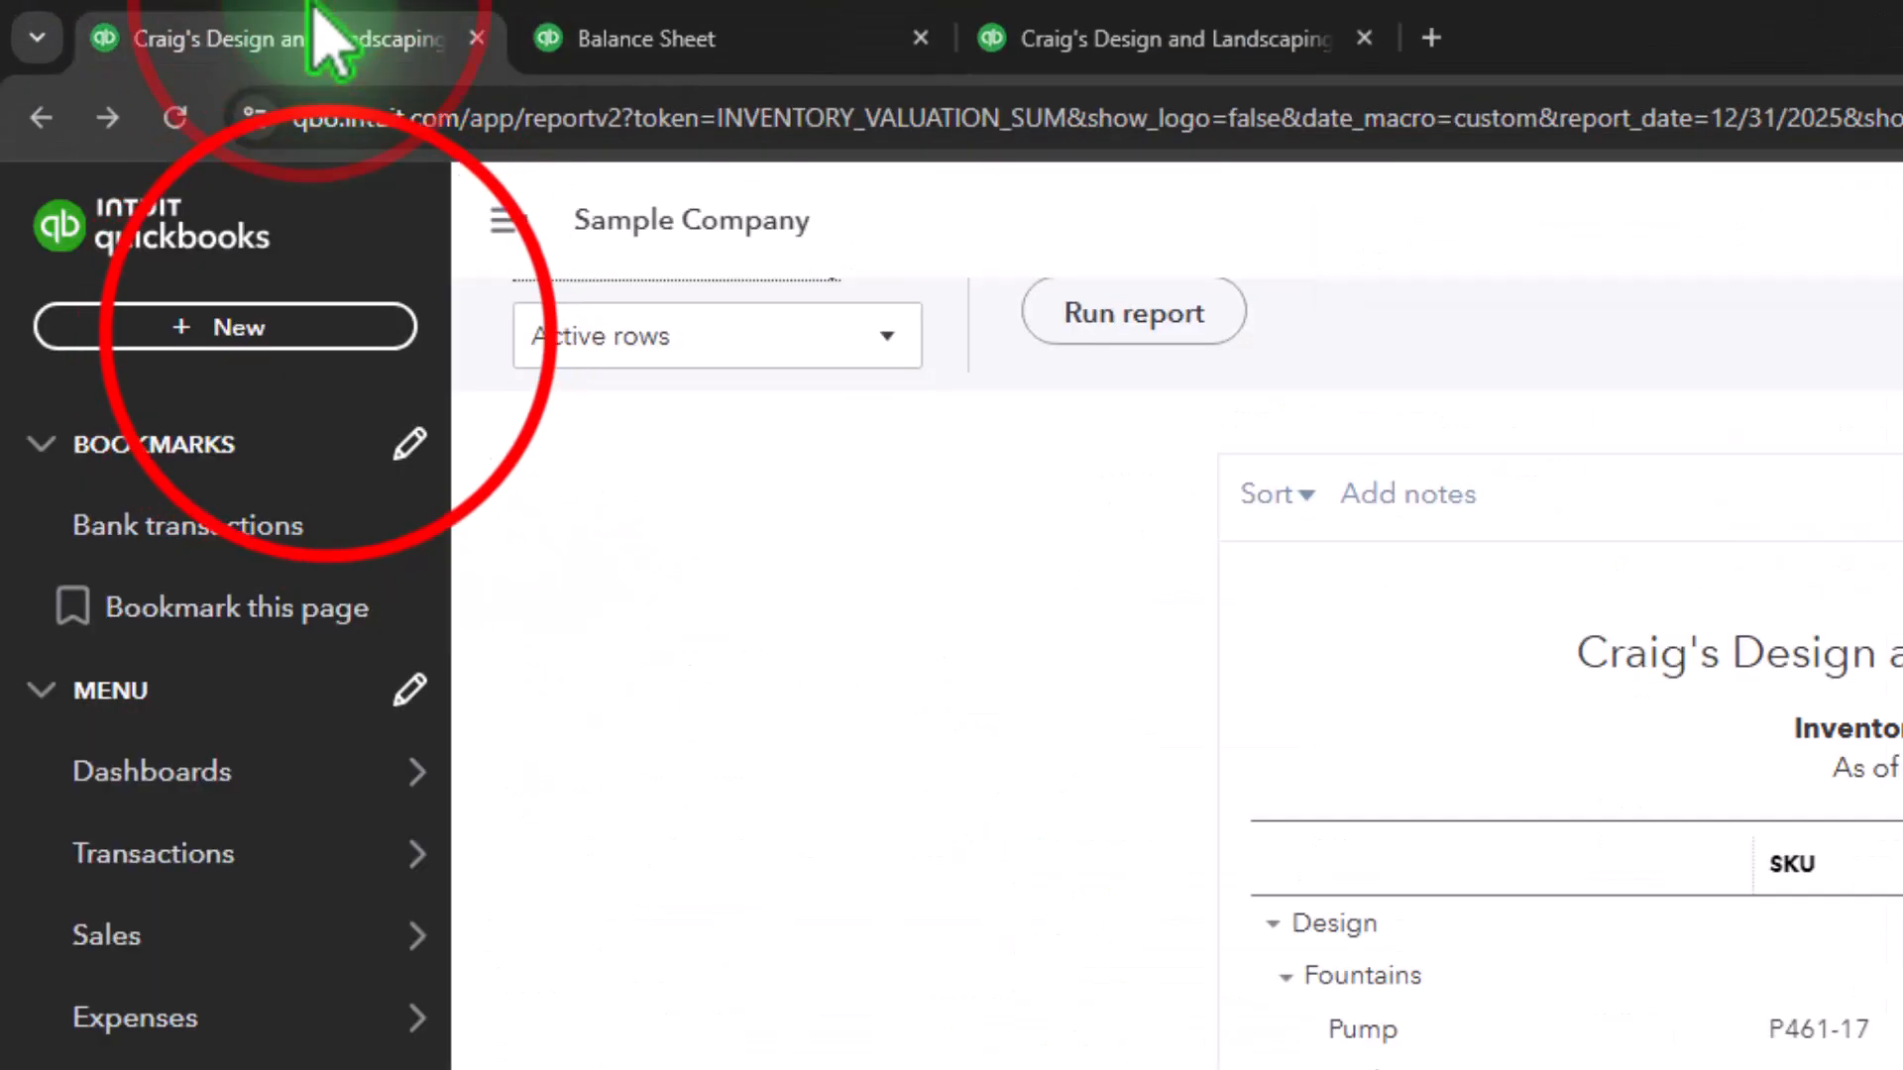
left_click(328, 309)
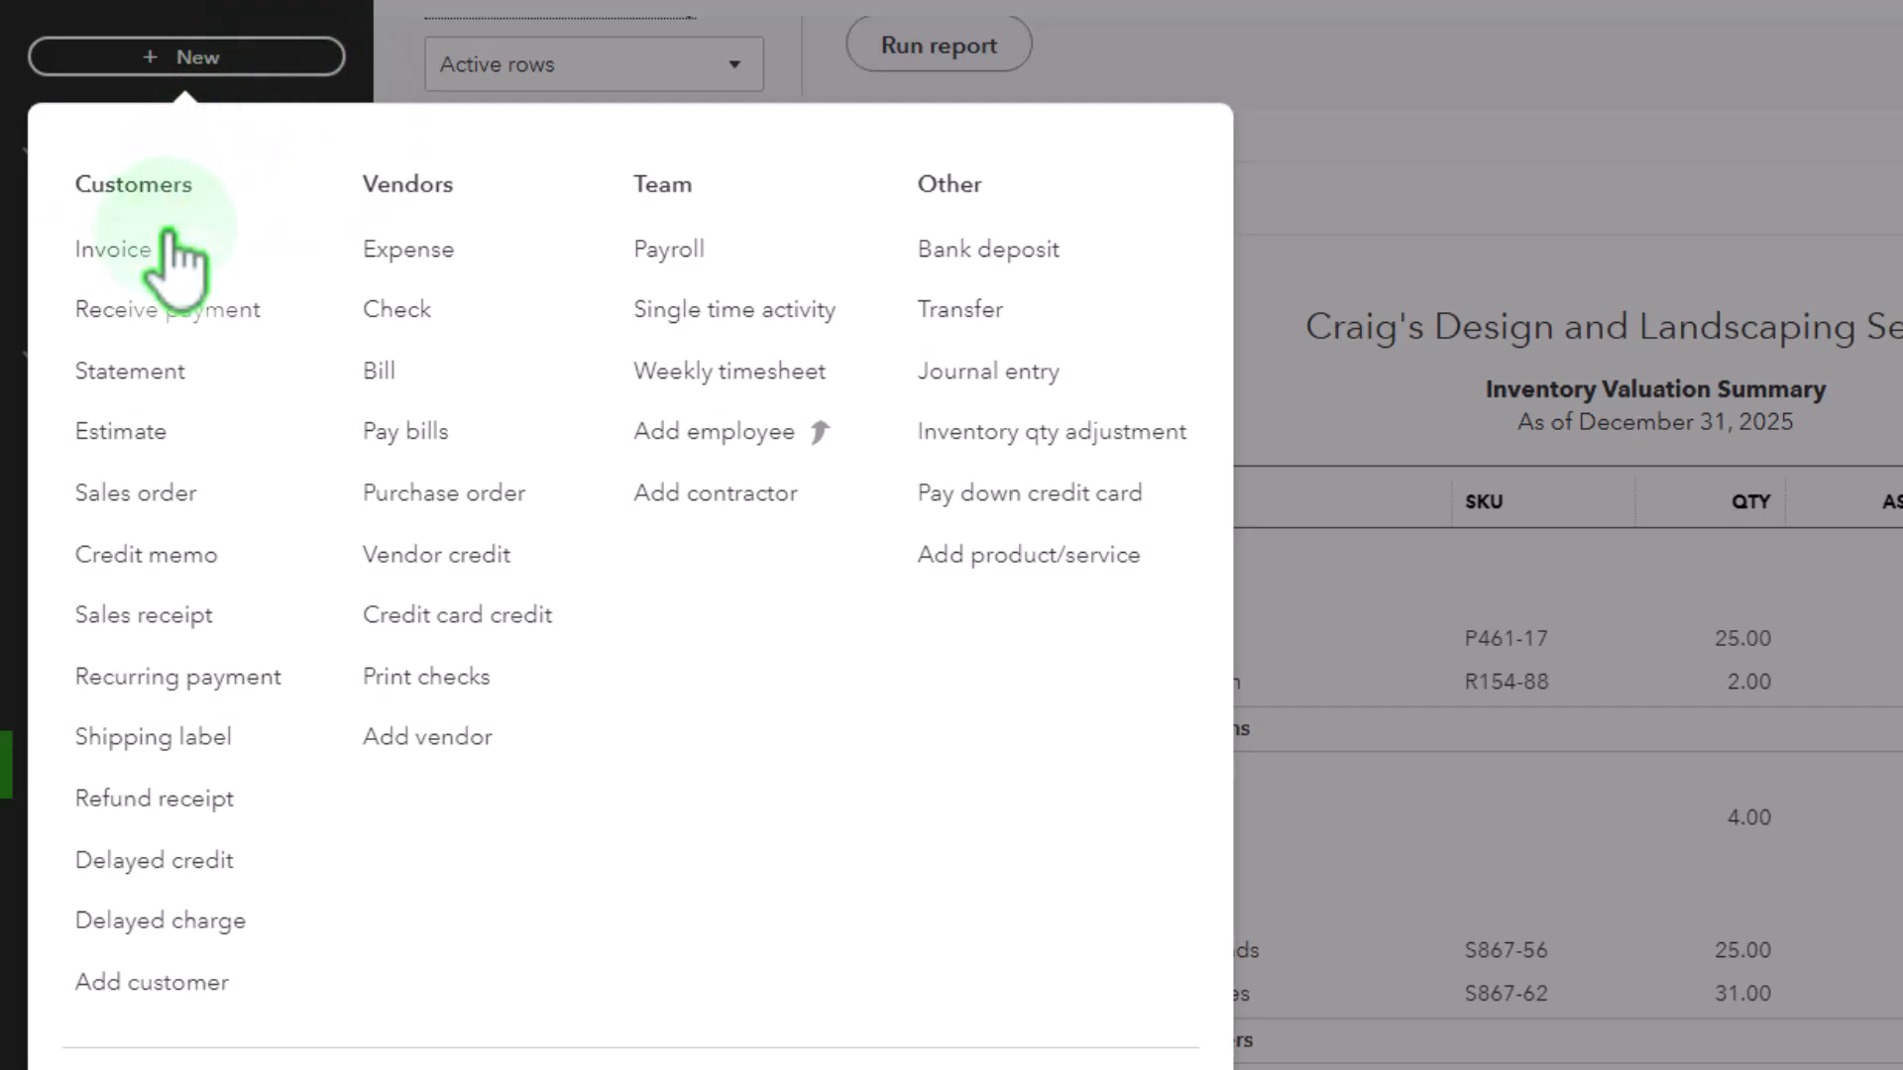